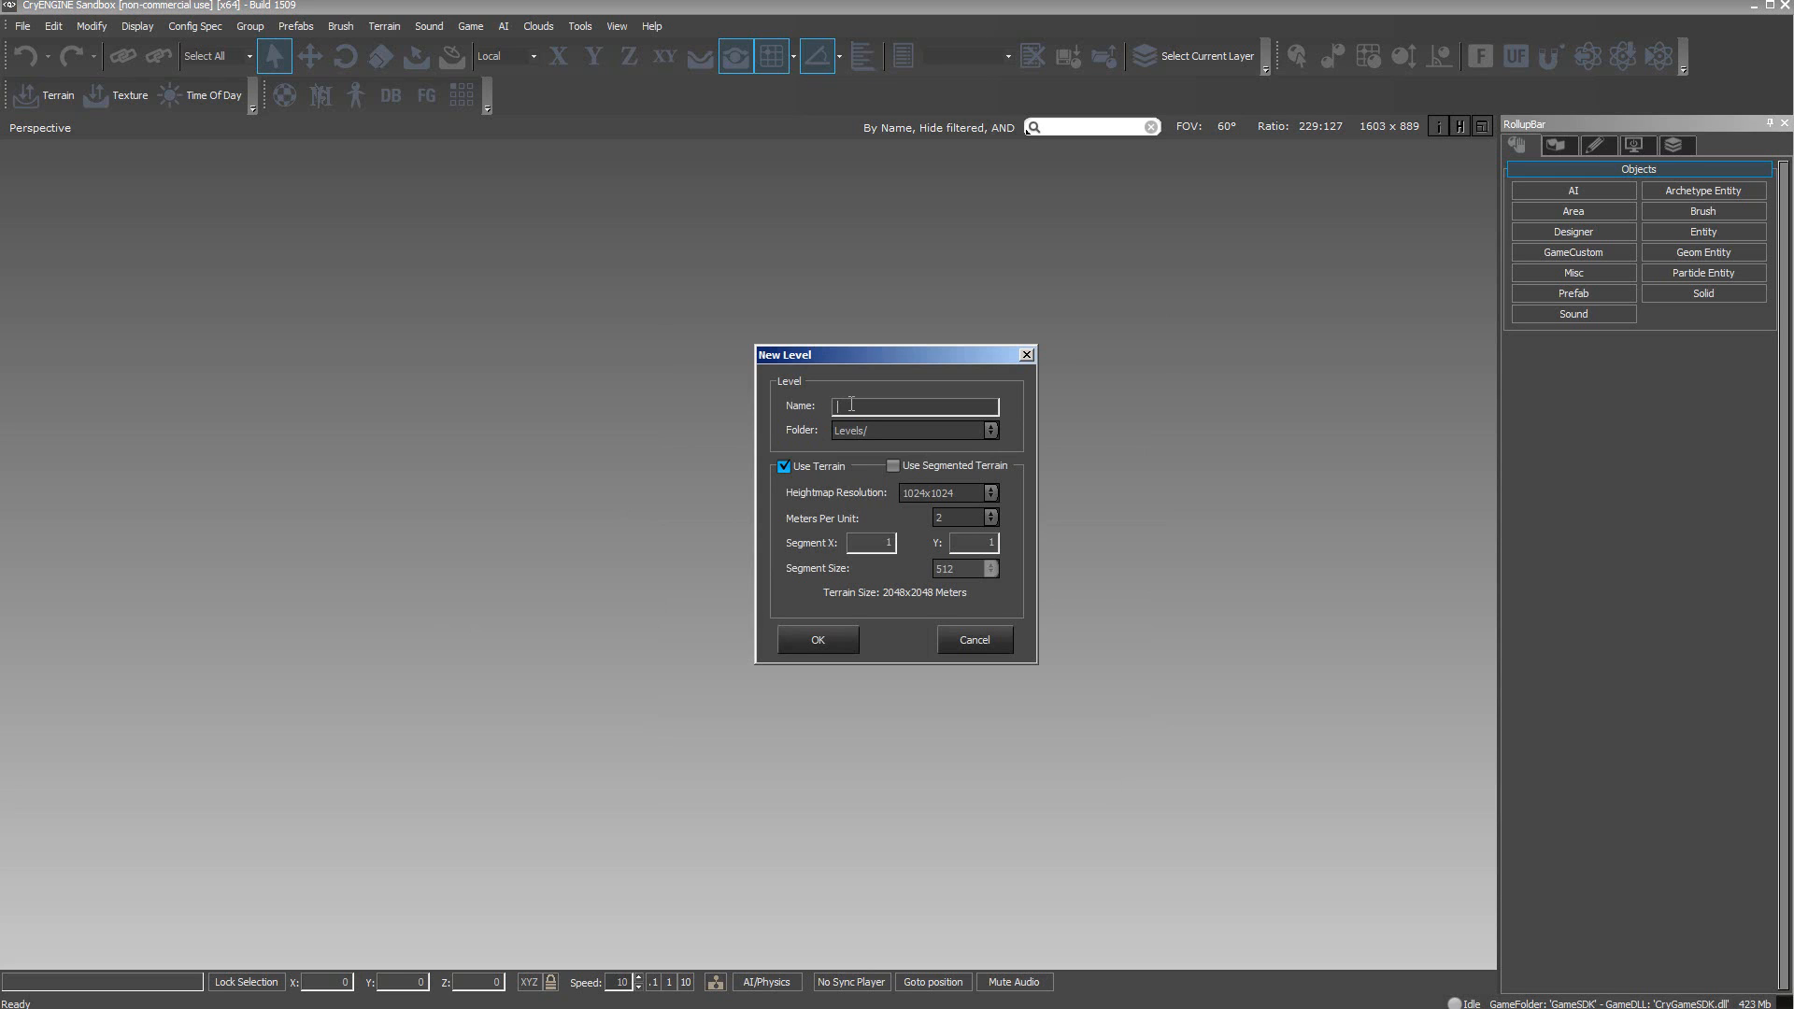
Create a level named Test_Materiel with a 1024x1024 heightmap and generate its high-quality terrain texture at 4096 x 4096
type("Test_Materiel")
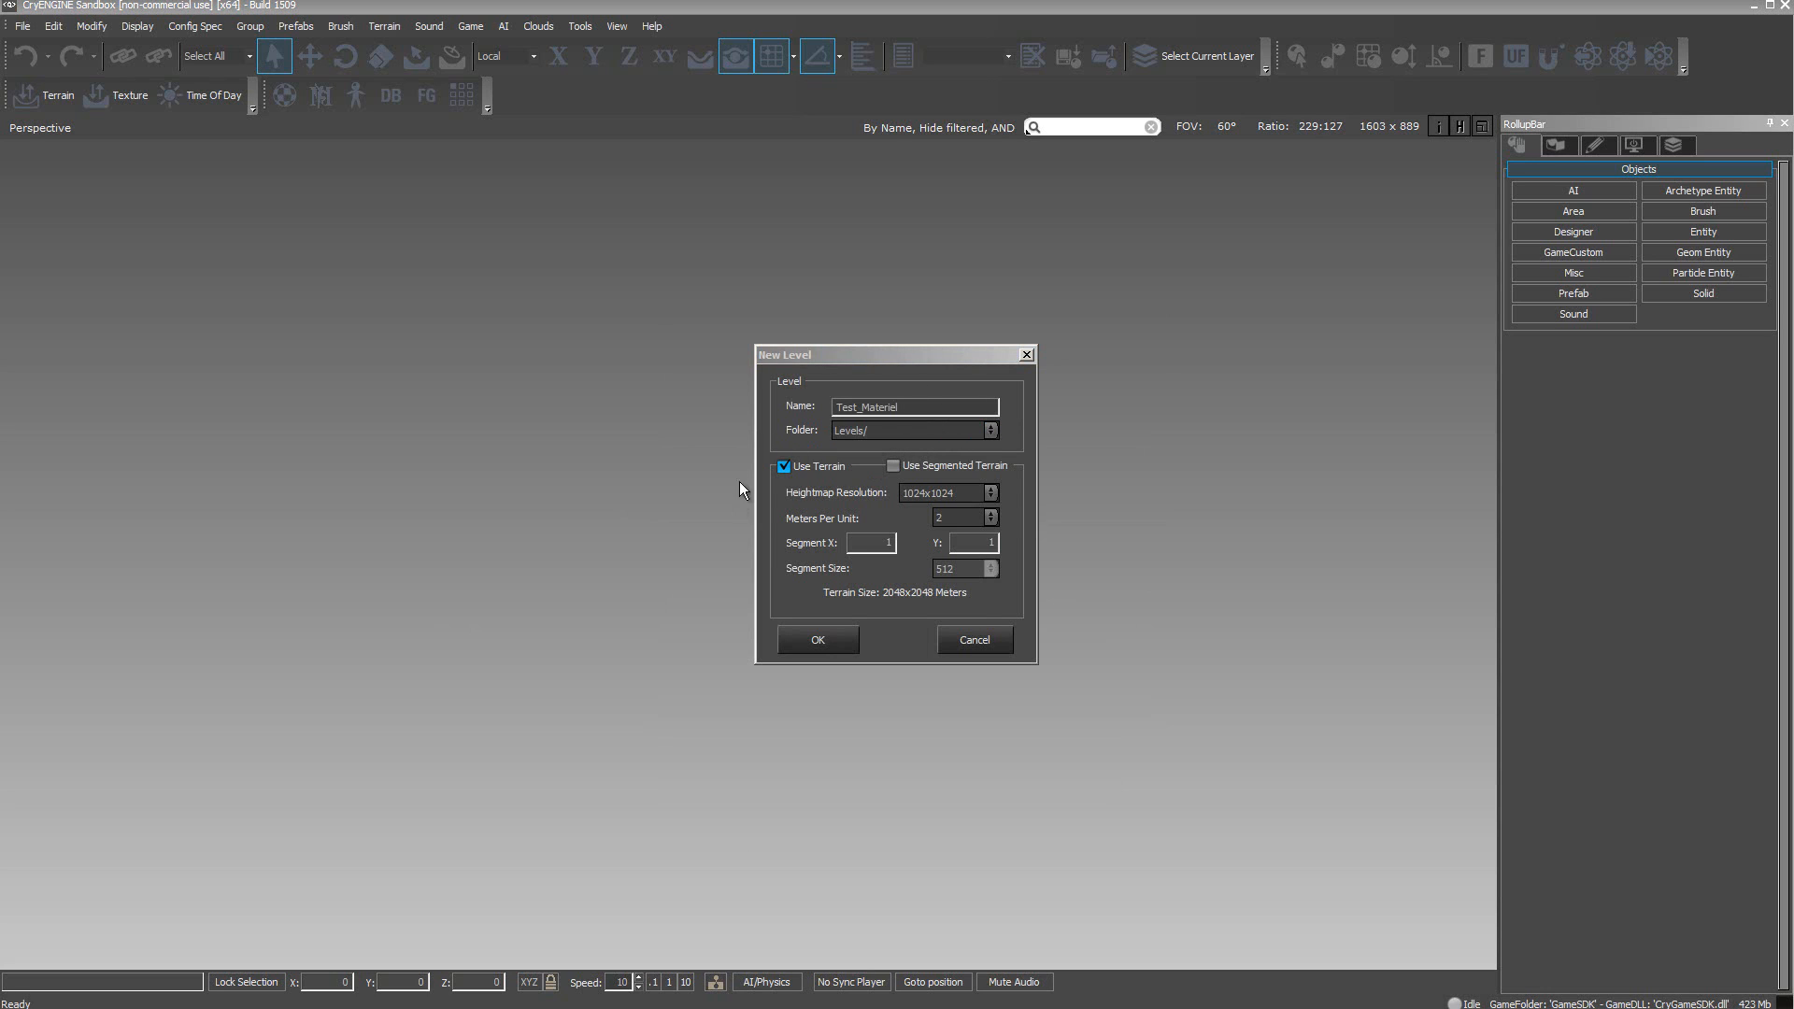
left_click(827, 650)
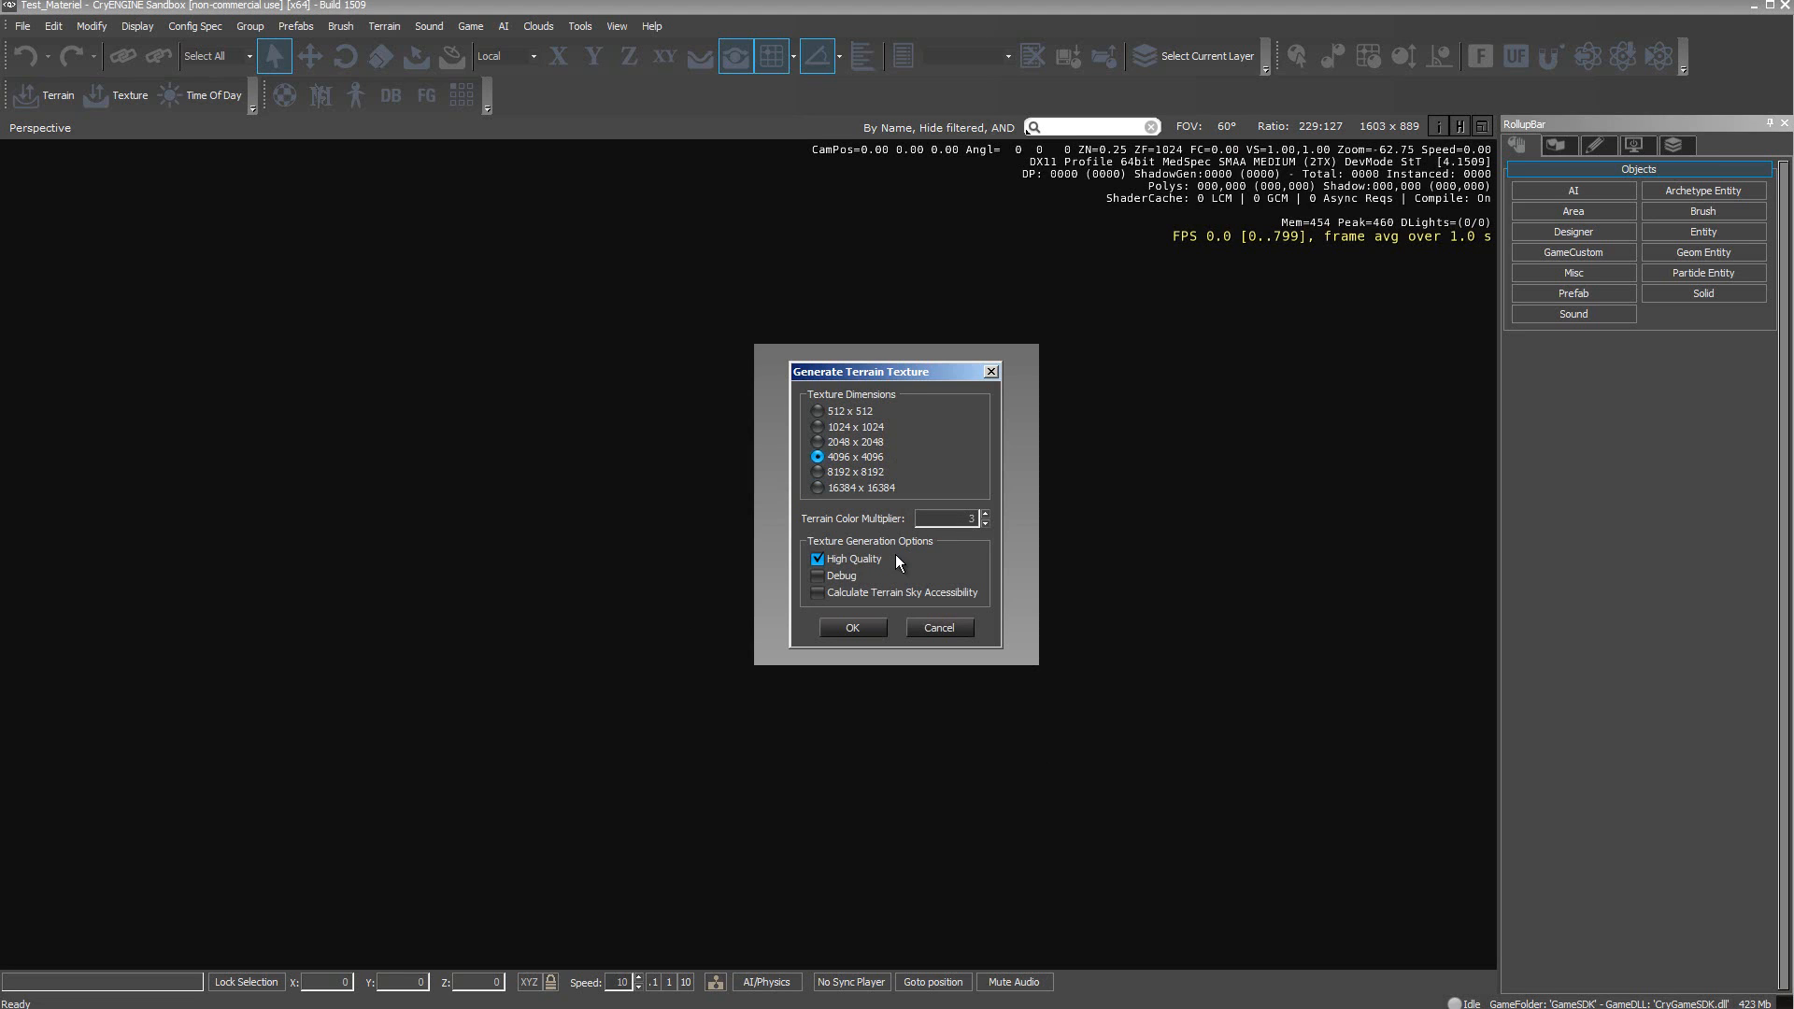
left_click(854, 628)
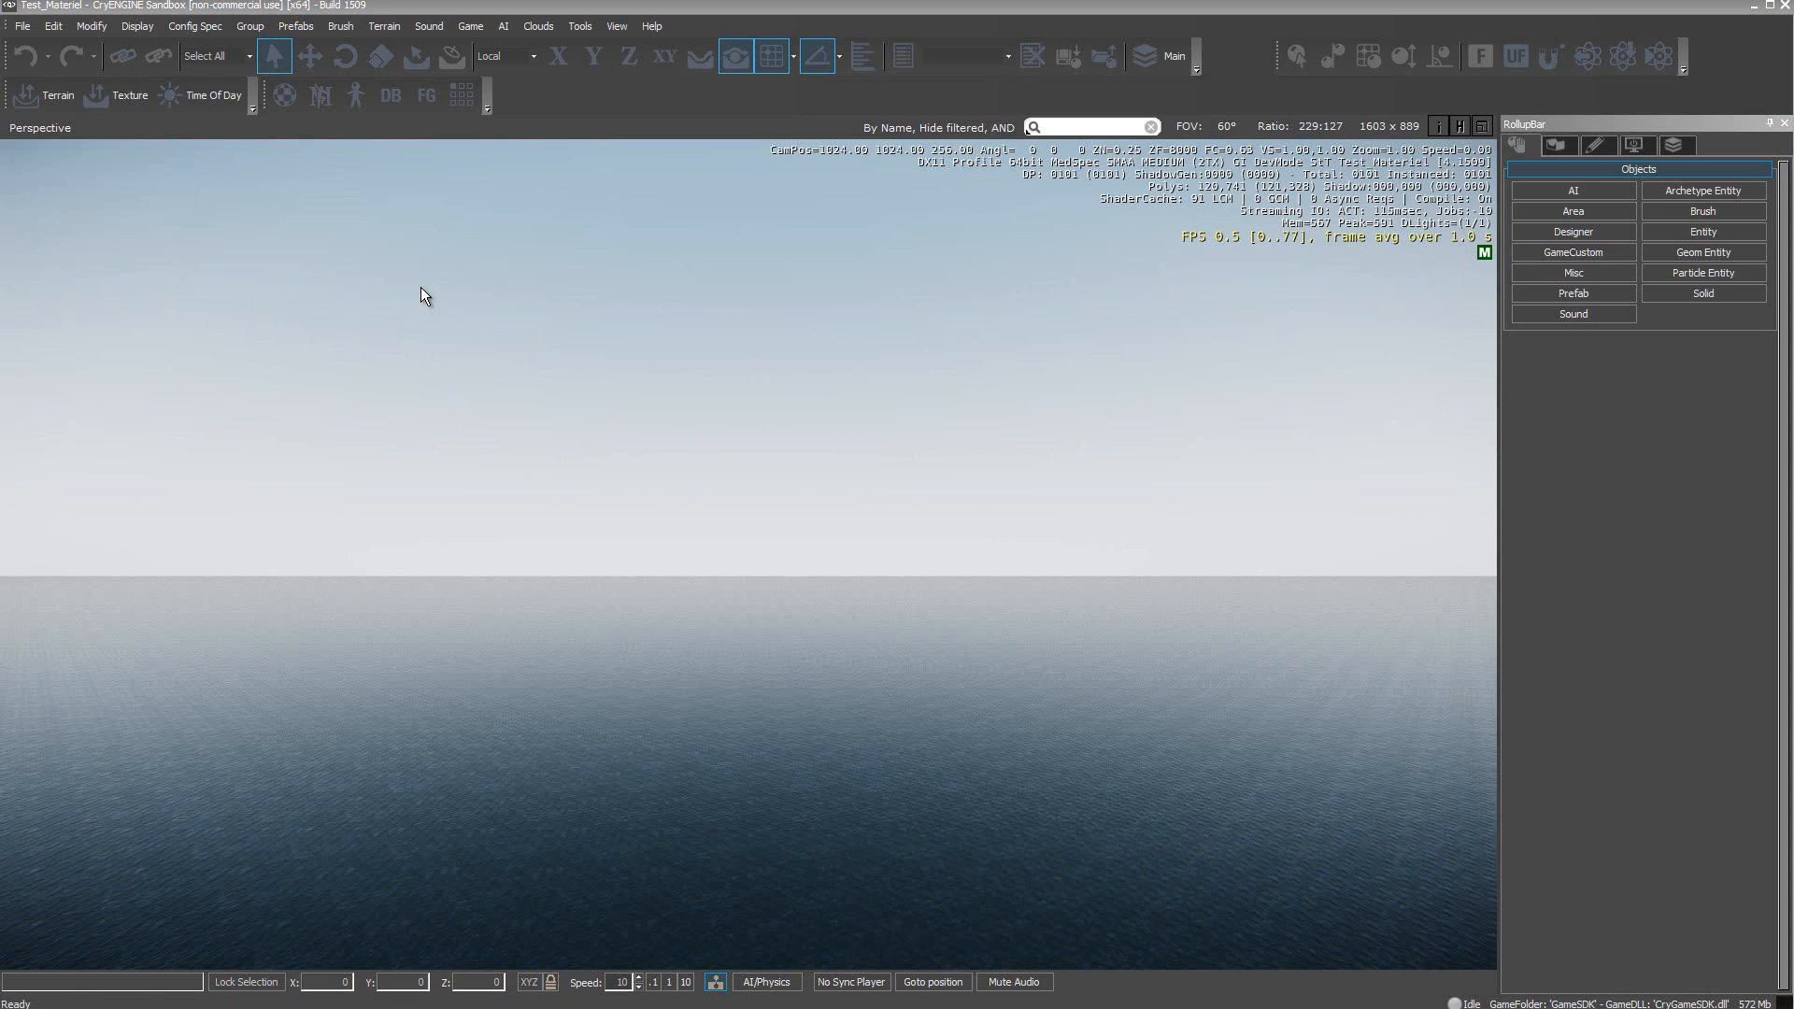
Remove the ocean from the level using the Terrain Editor
left_click(36, 103)
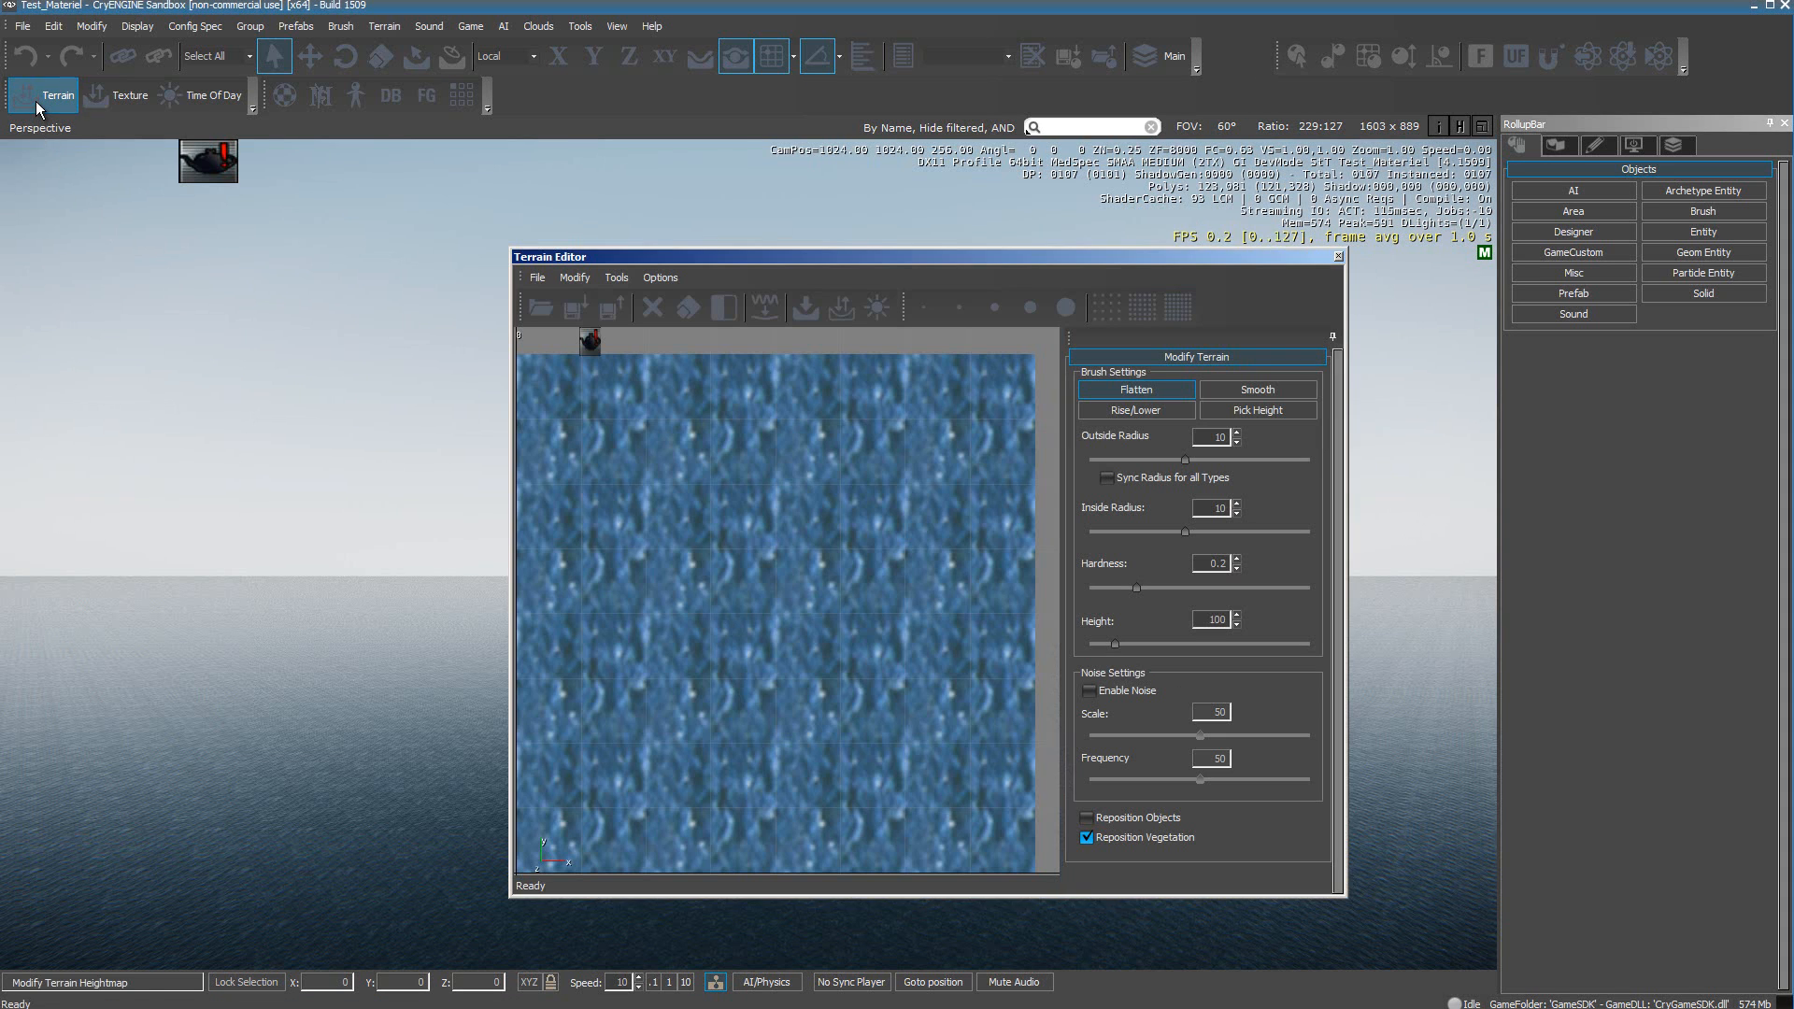
left_click(587, 282)
left_click(608, 318)
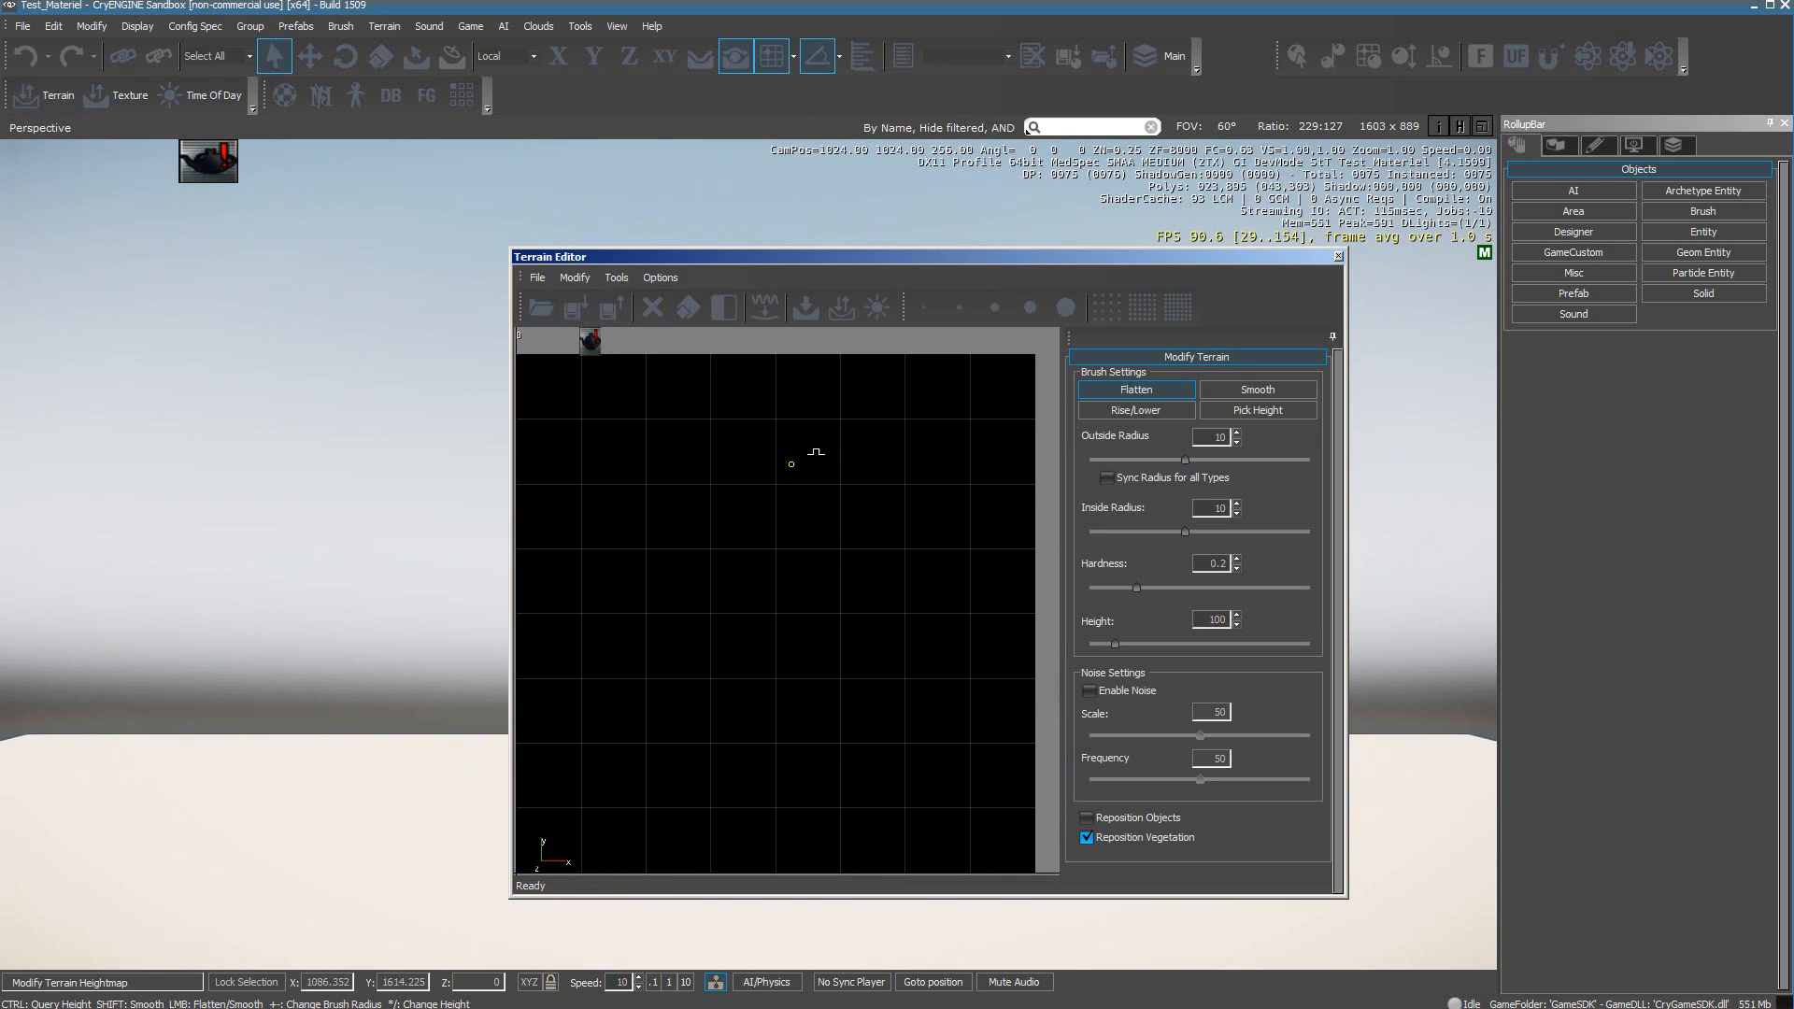
Replace the Terrain Editor with the Lighting Tool, set the time of day to 10:37, and close the tool
left_click(879, 308)
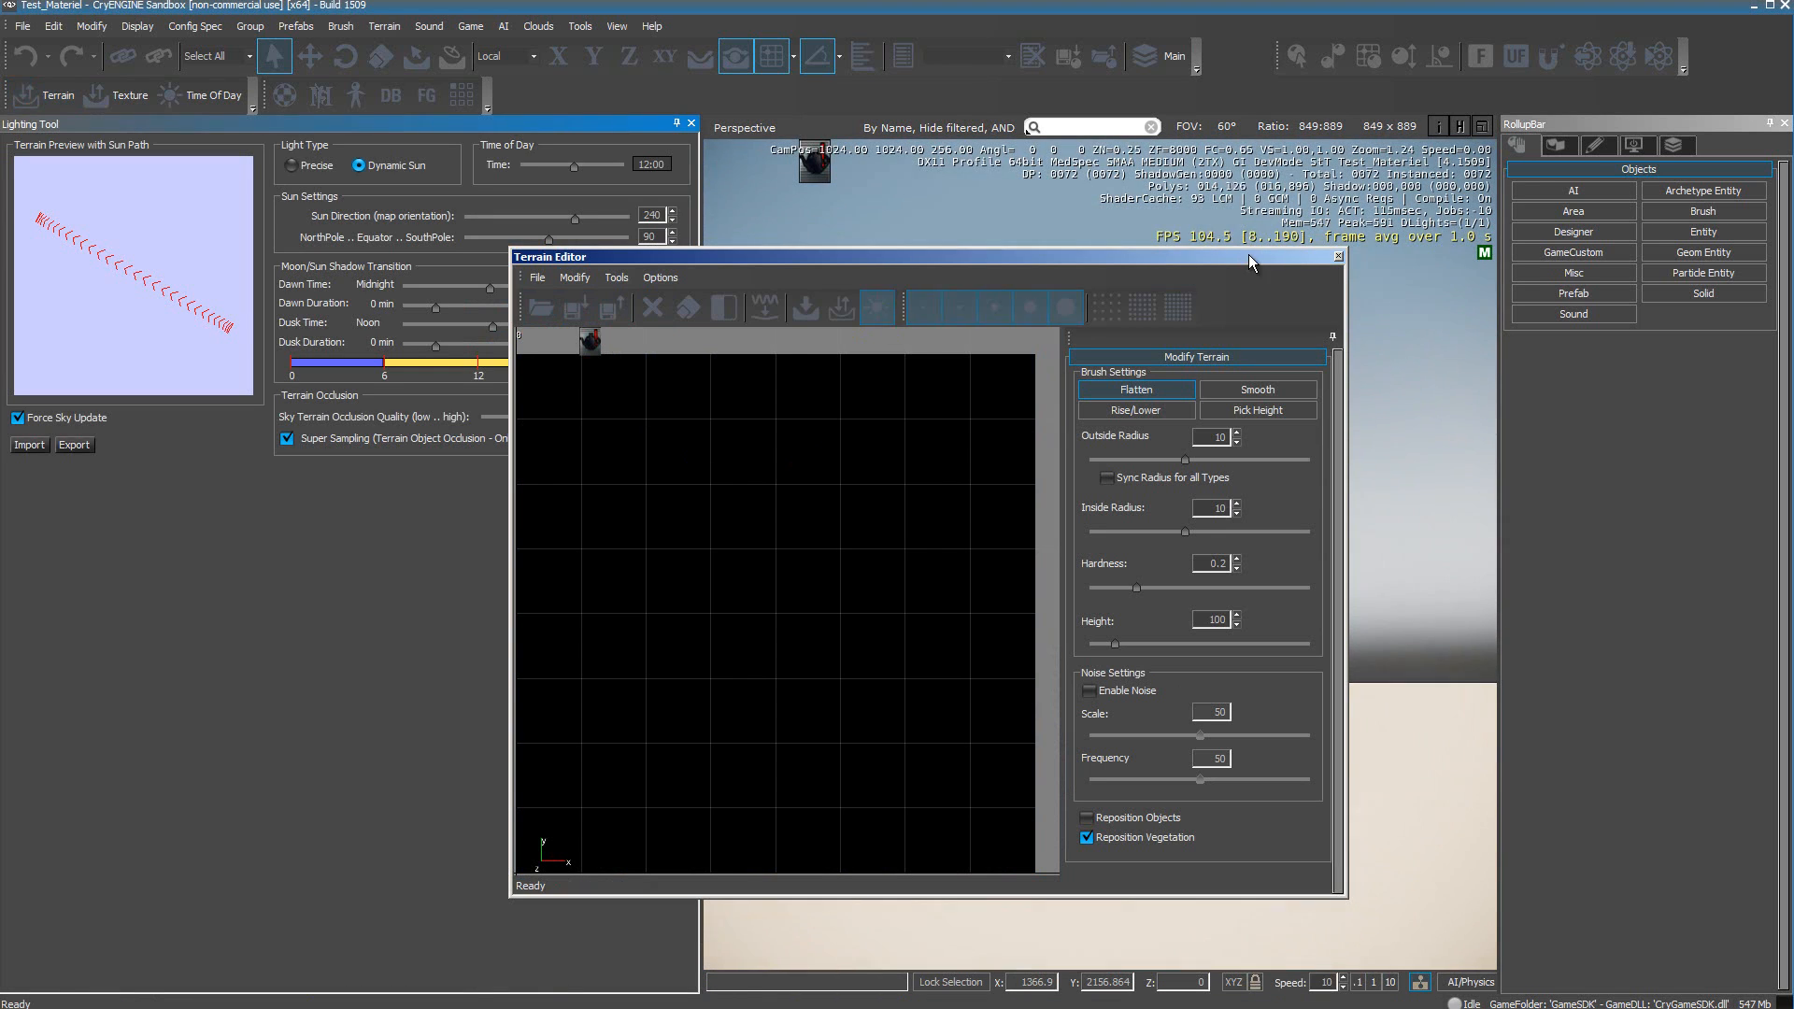
left_click(1339, 256)
left_click(558, 167)
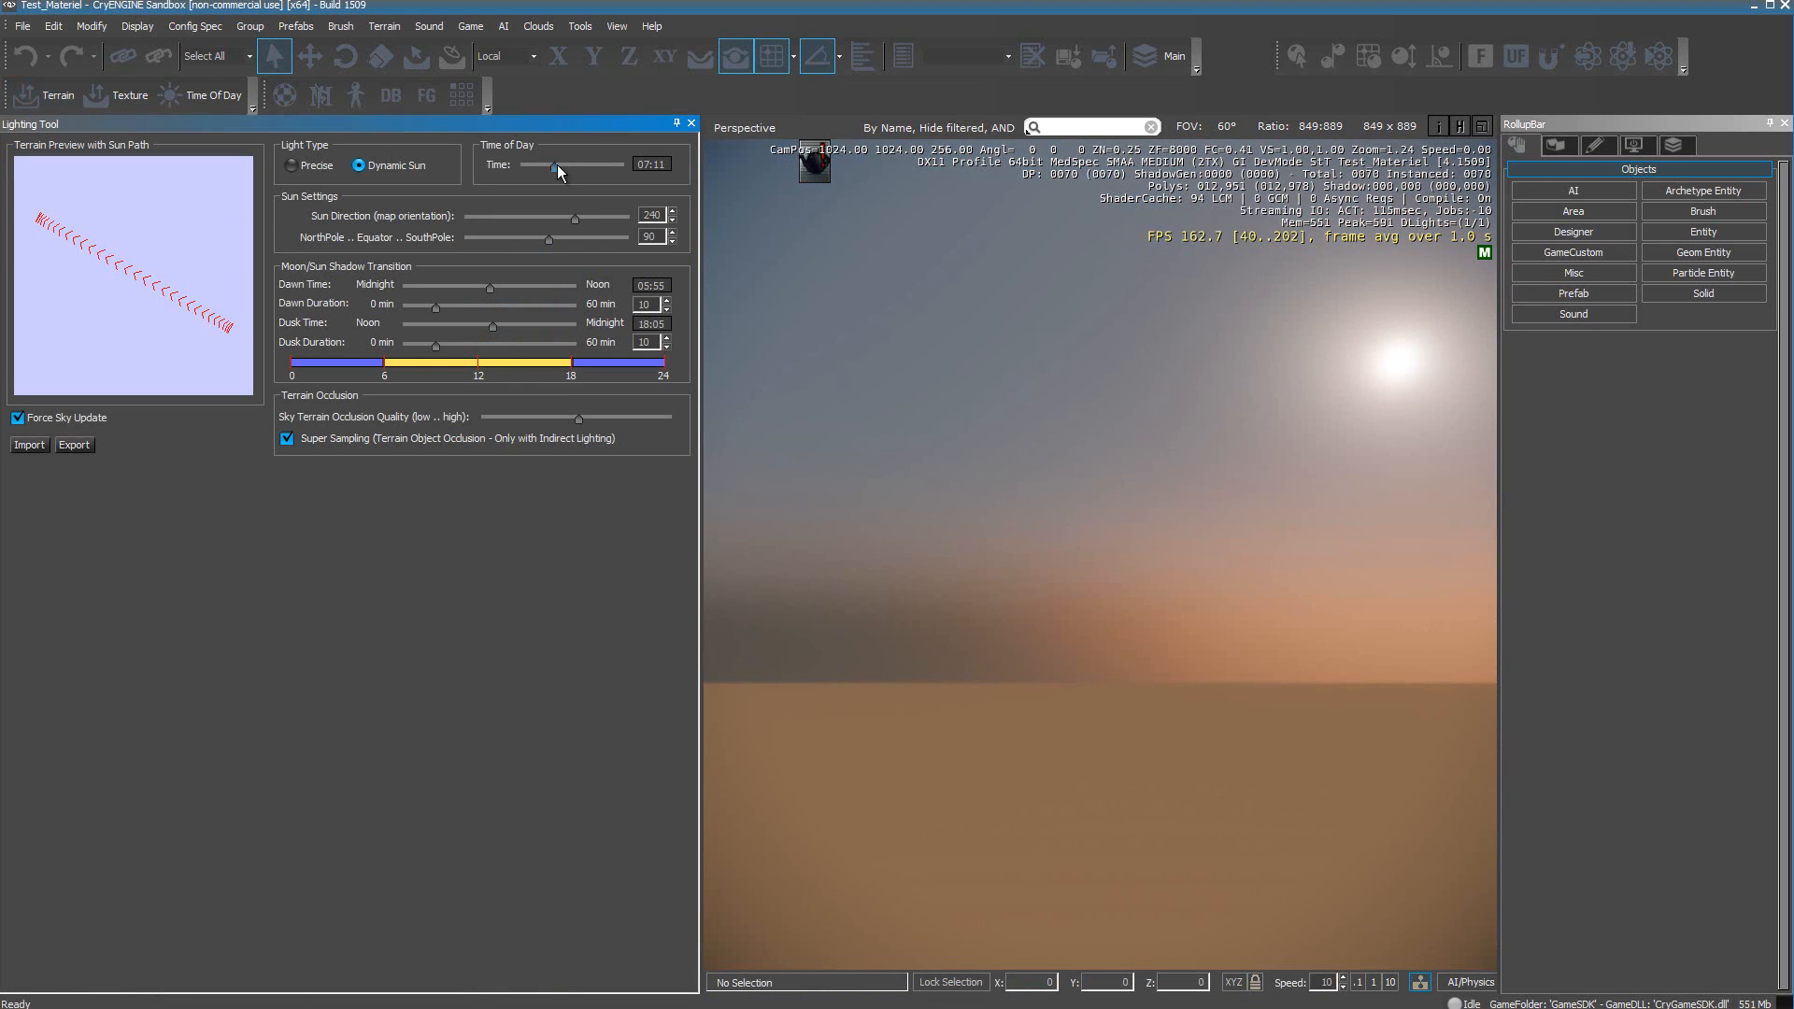
left_click_drag(558, 169, 567, 170)
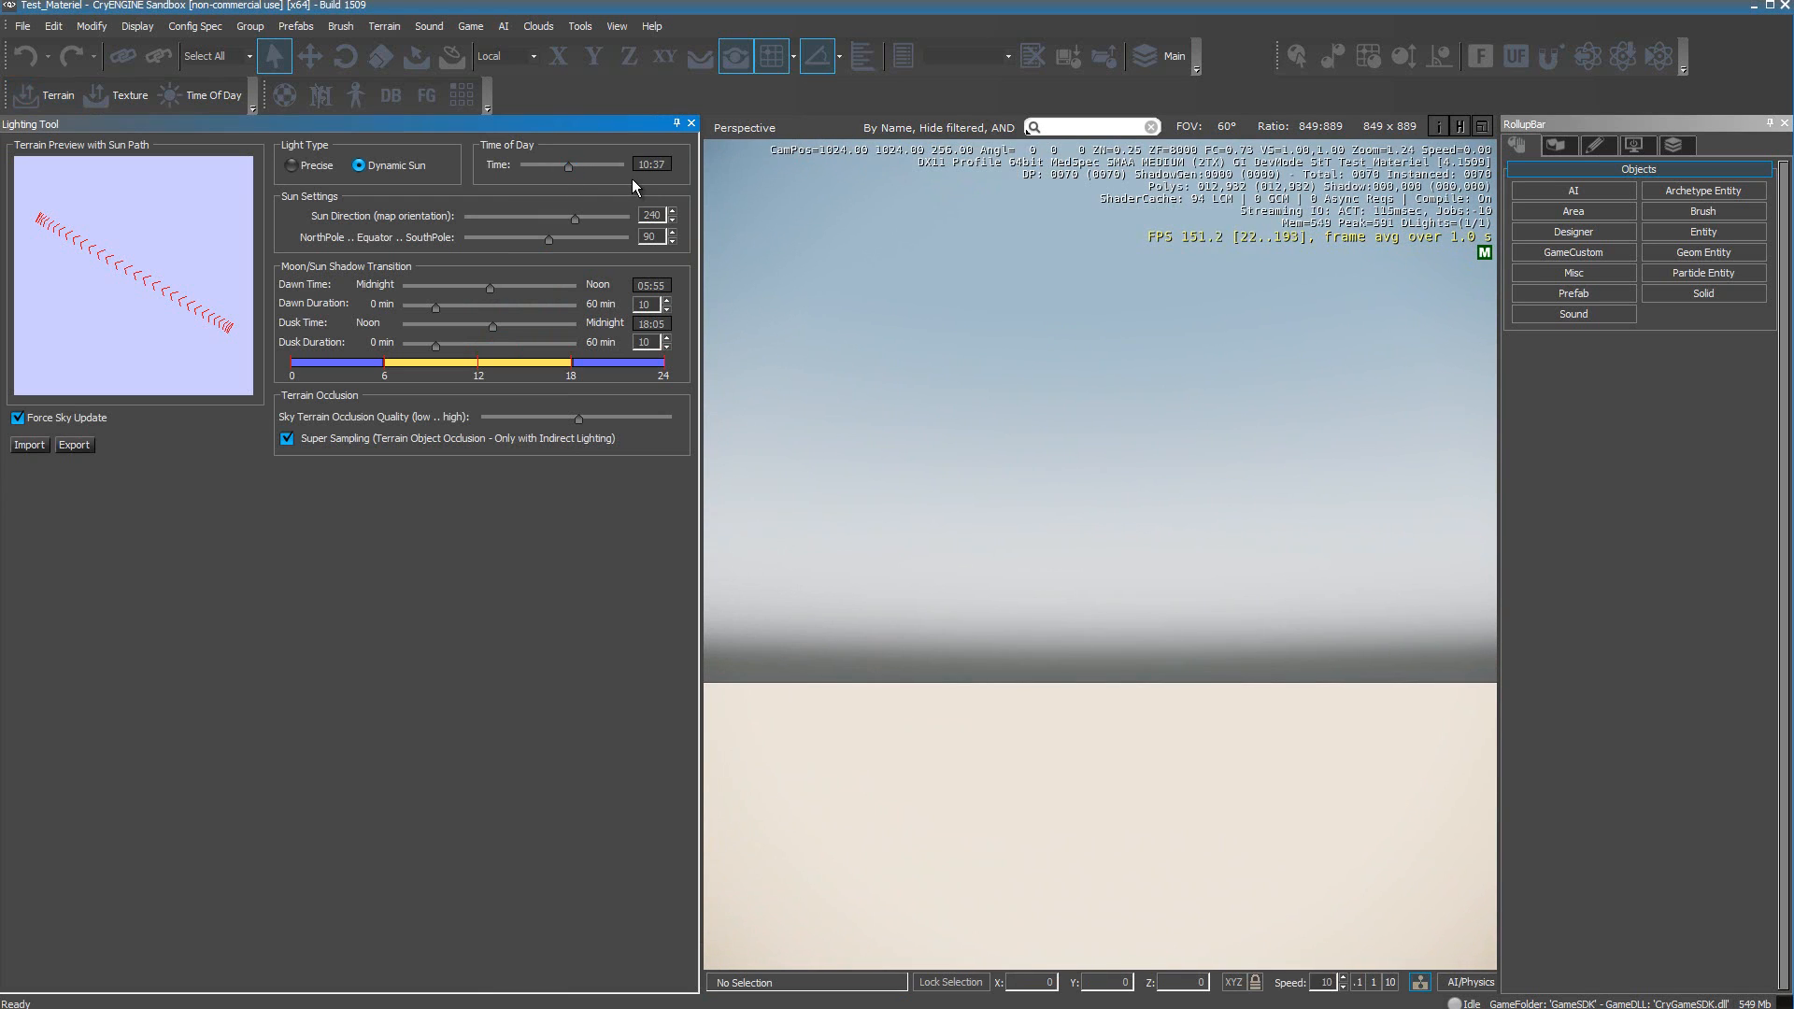
left_click(692, 123)
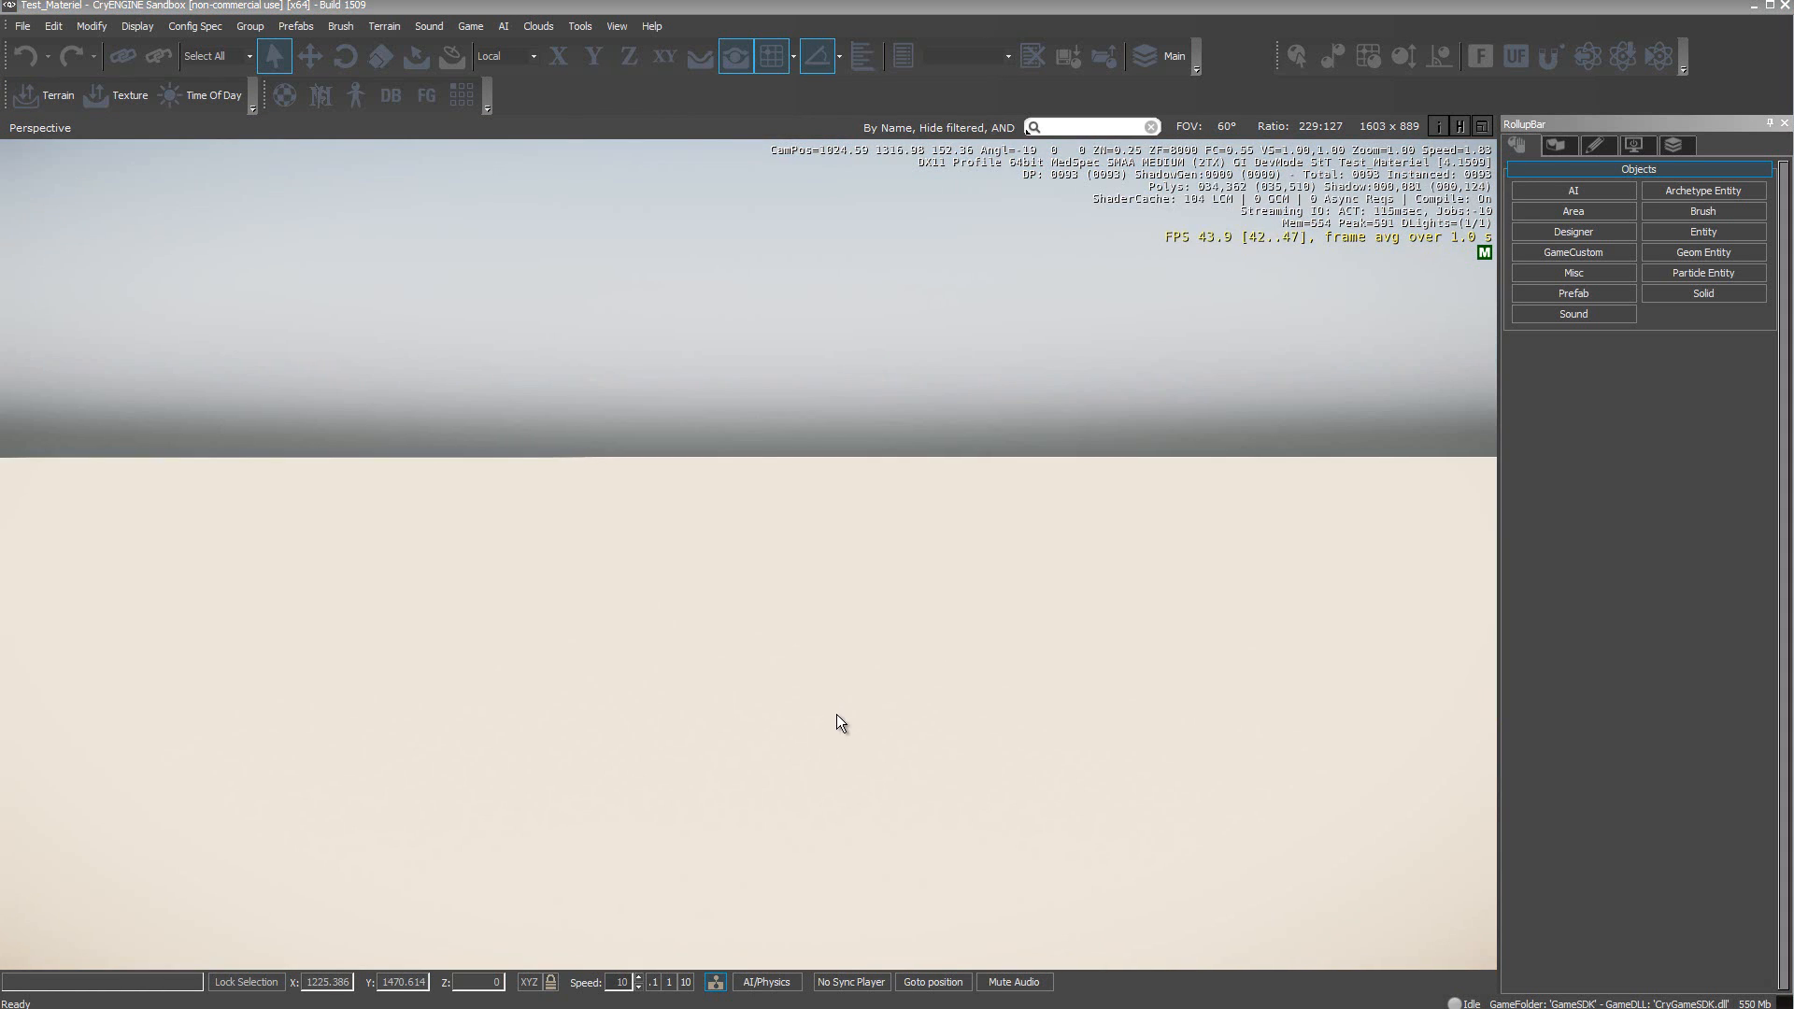
key("w")
right_click_drag(837, 714, 837, 714)
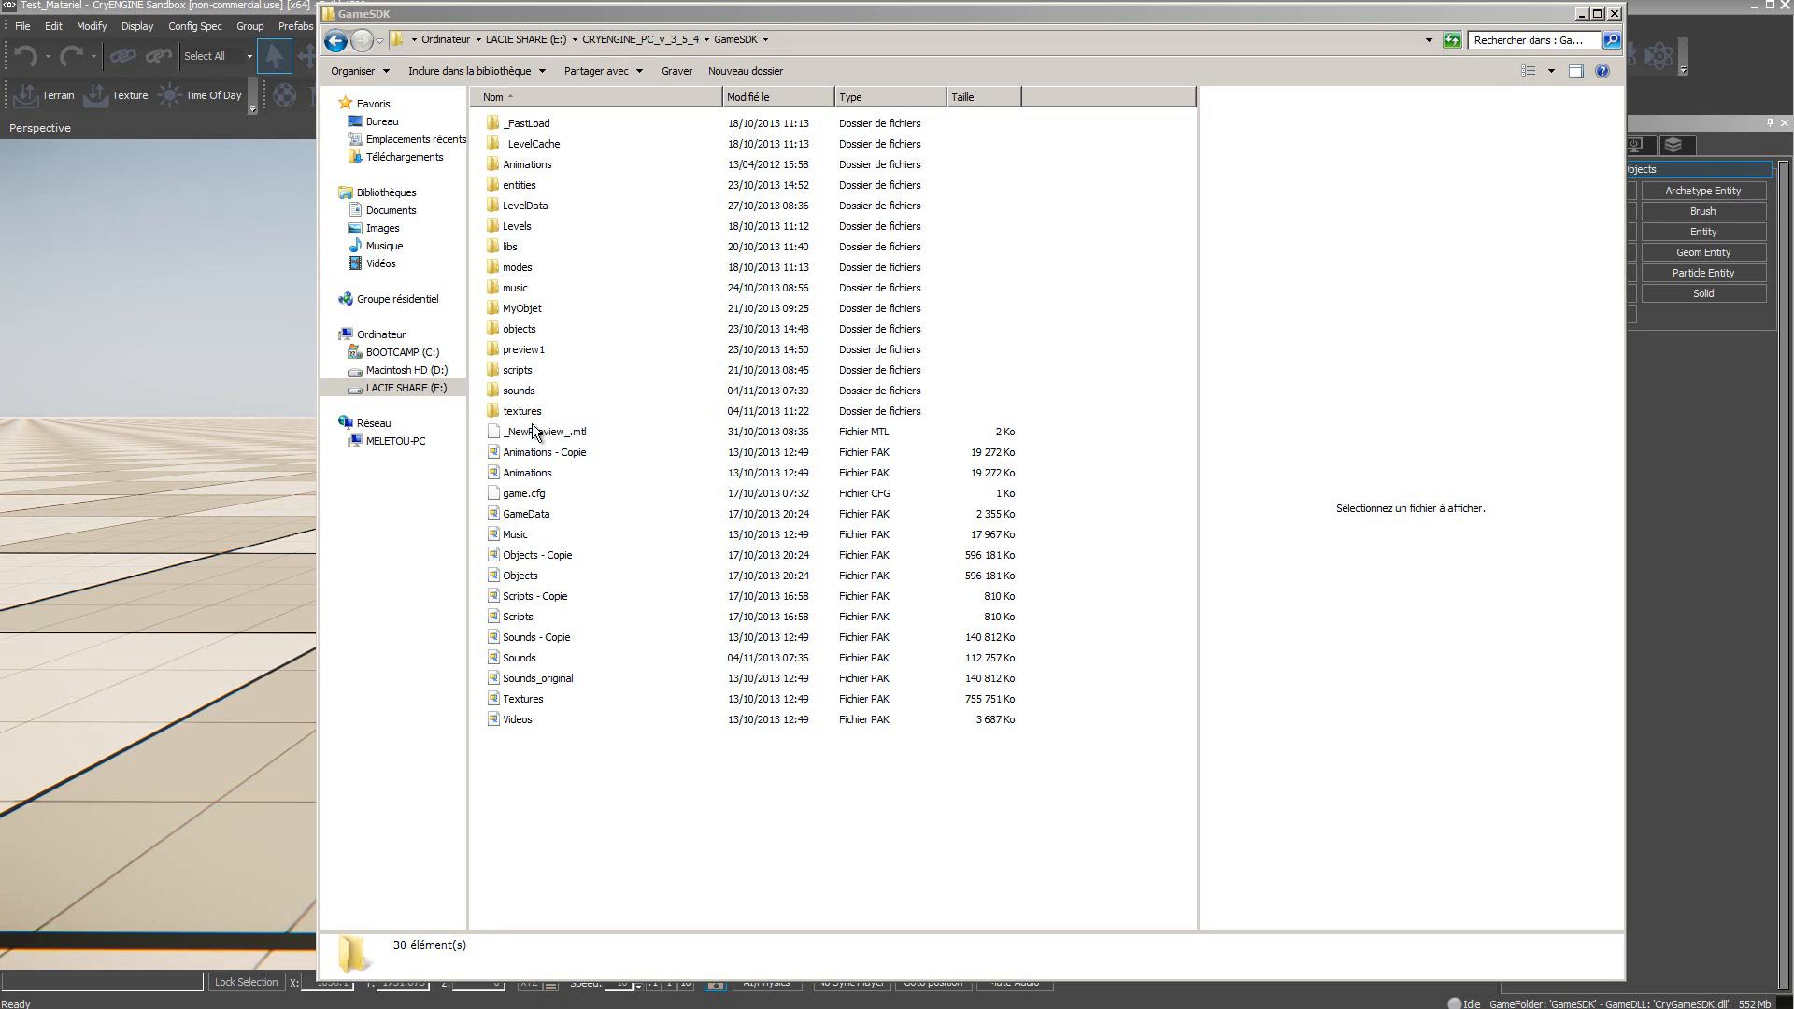
In Windows Explorer, create a folder named Materiel_Perso inside GameSDK\objects, and return to CryENGINE Sandbox
double_click(487, 327)
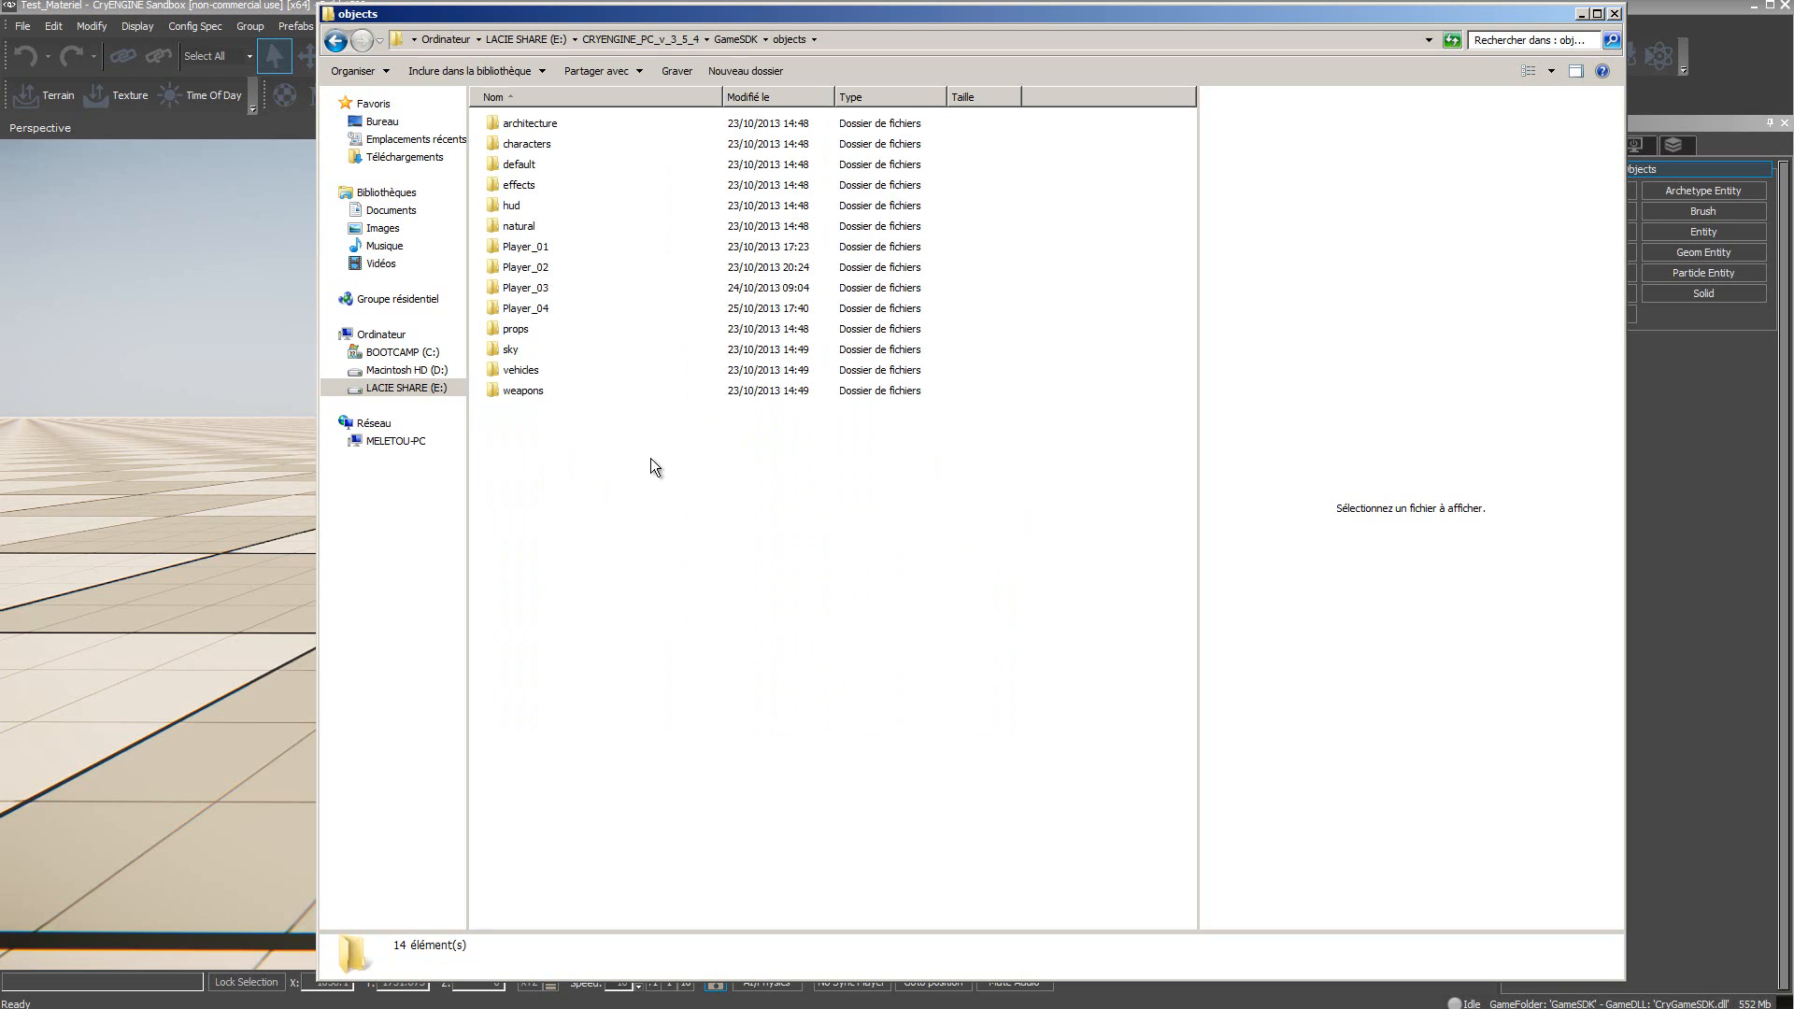
left_click(727, 66)
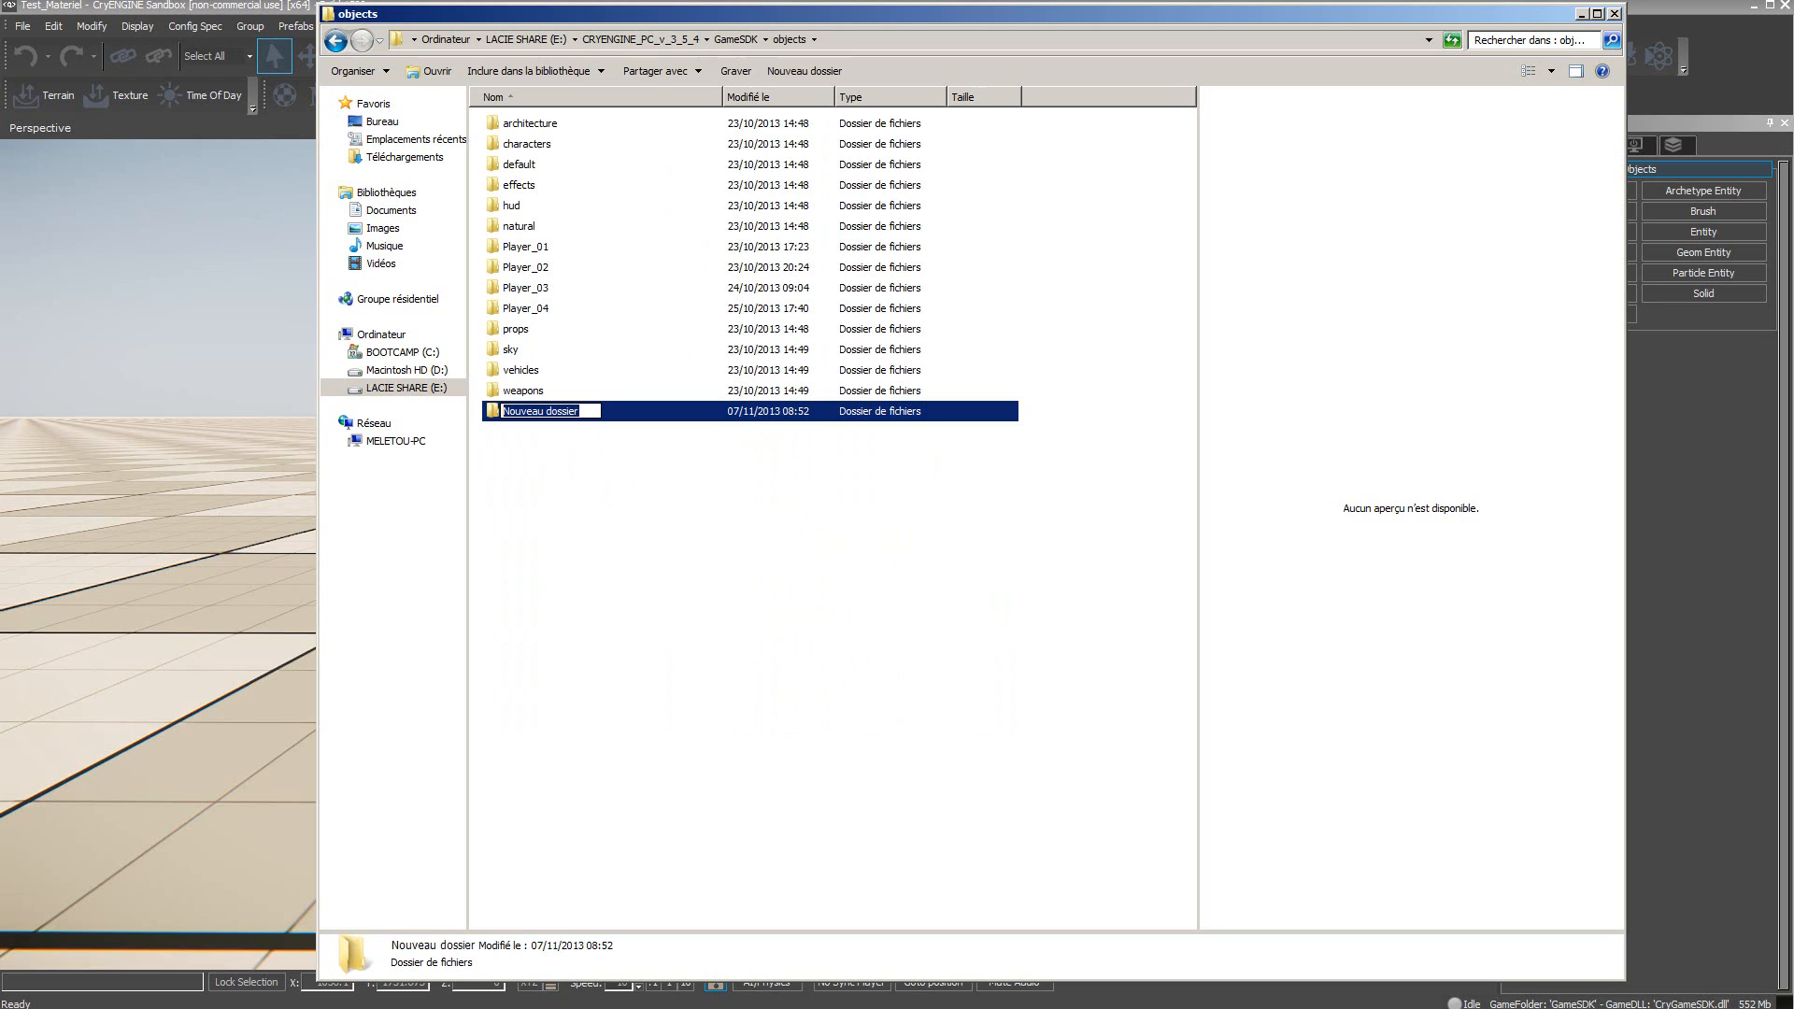
type("Materiel_Perso")
key("Return")
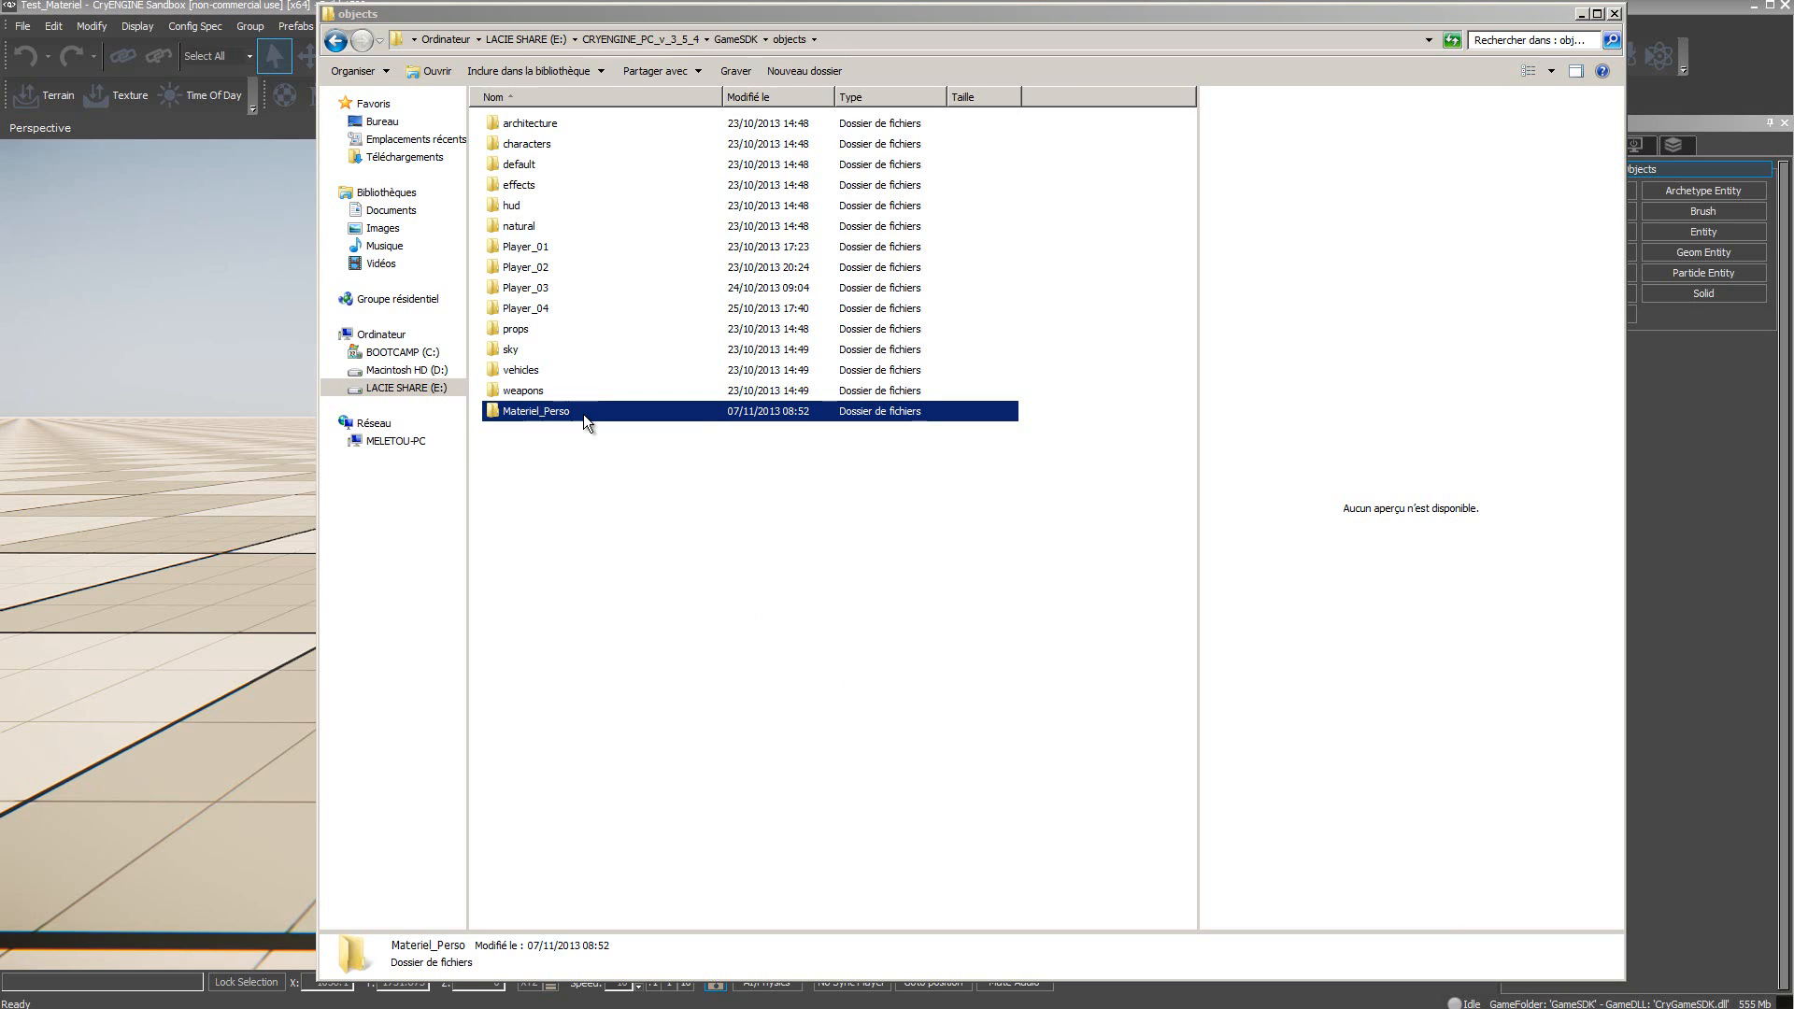
key("alt+Tab")
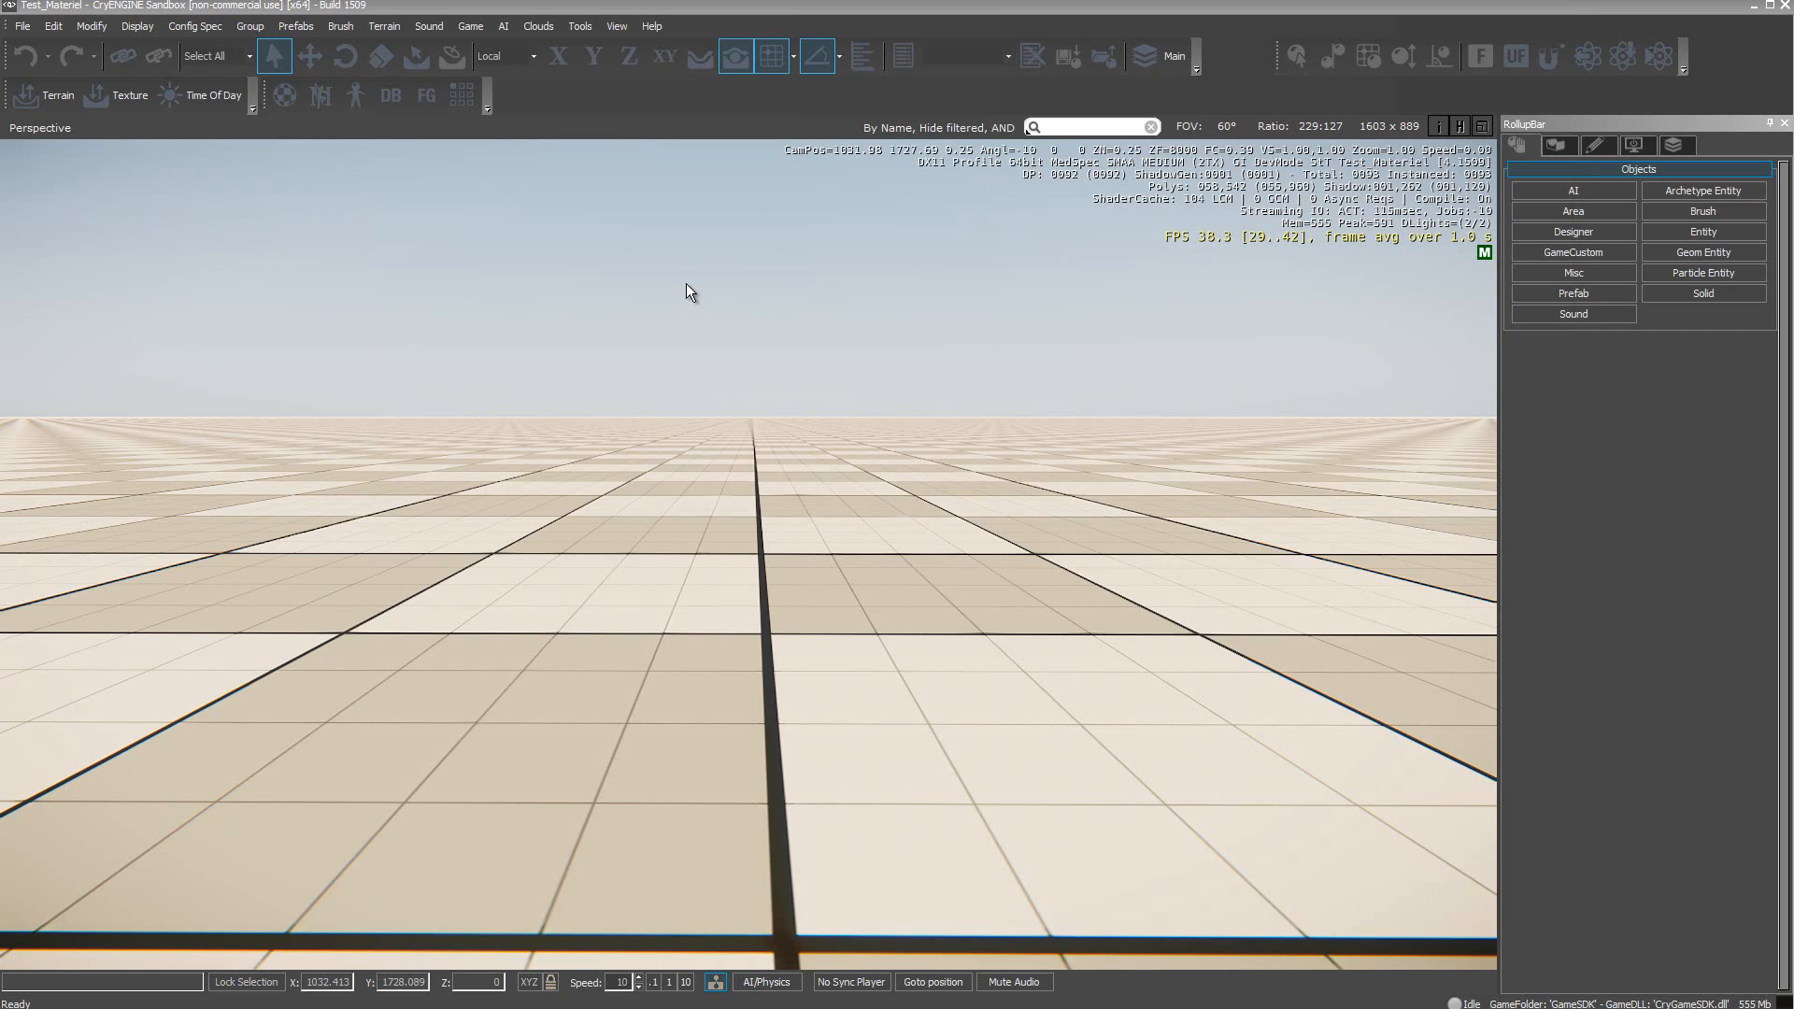
left_click(625, 25)
mouse_move(649, 48)
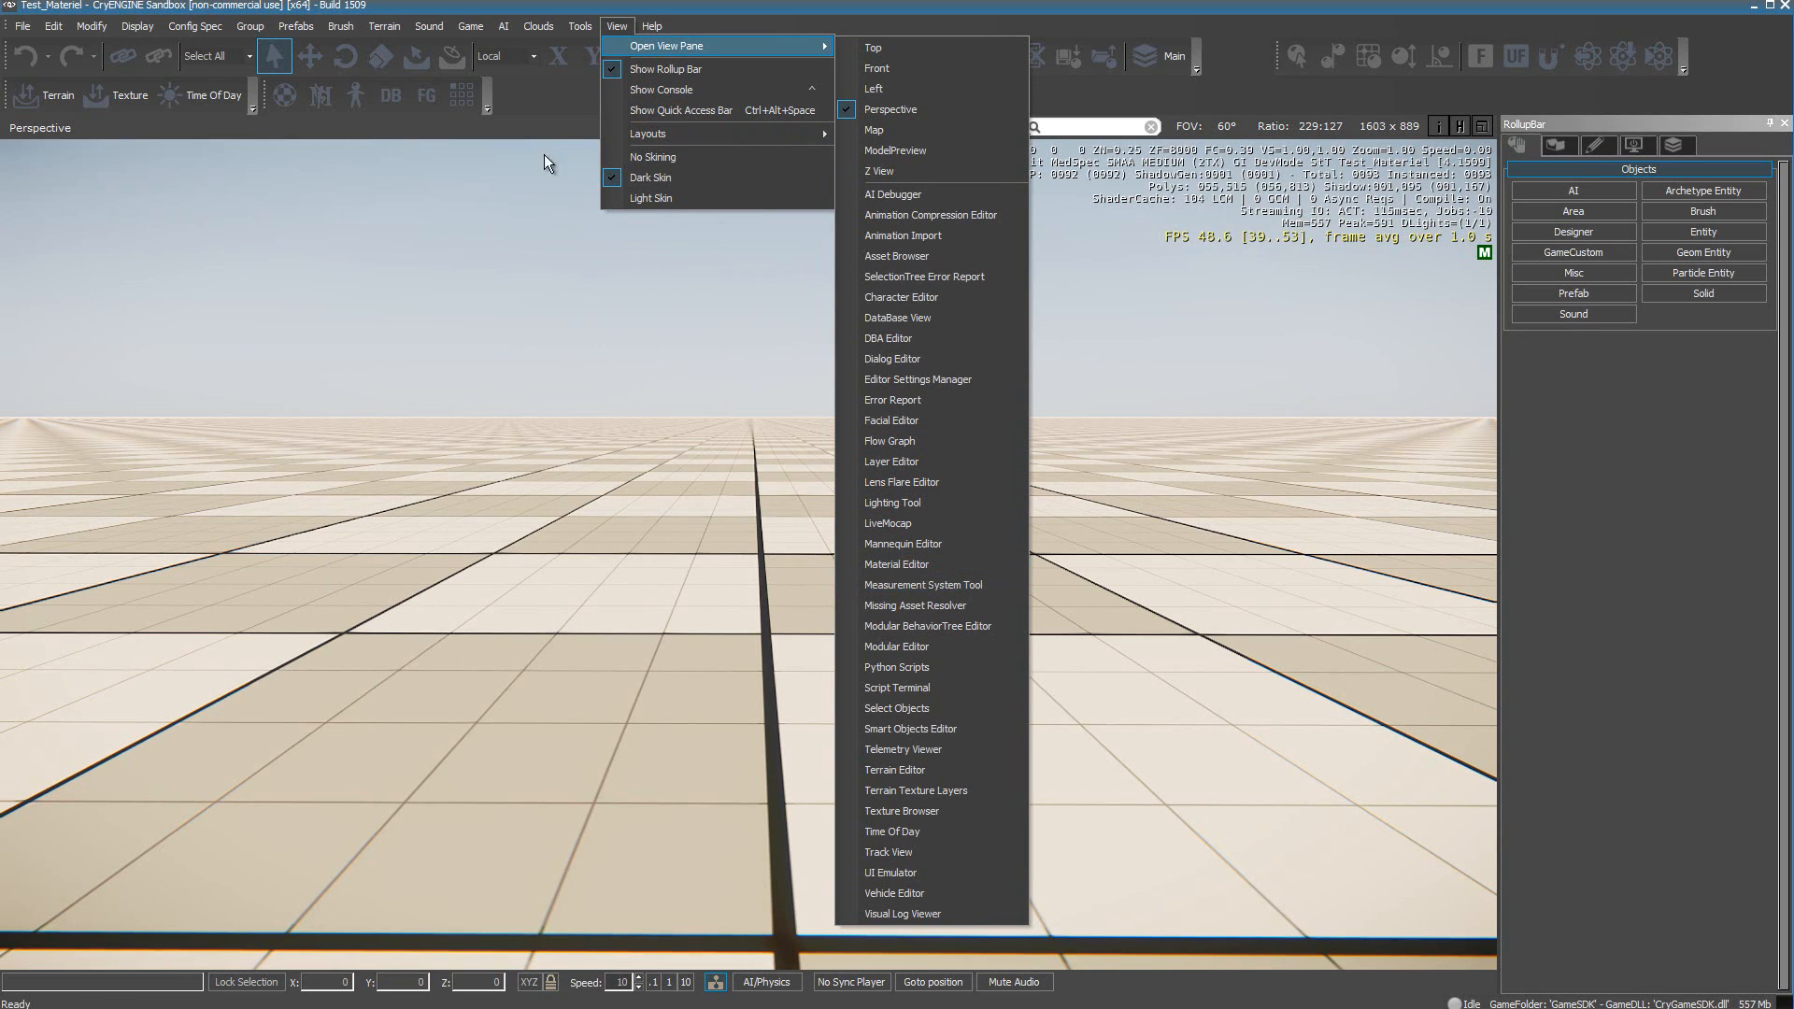
left_click(568, 92)
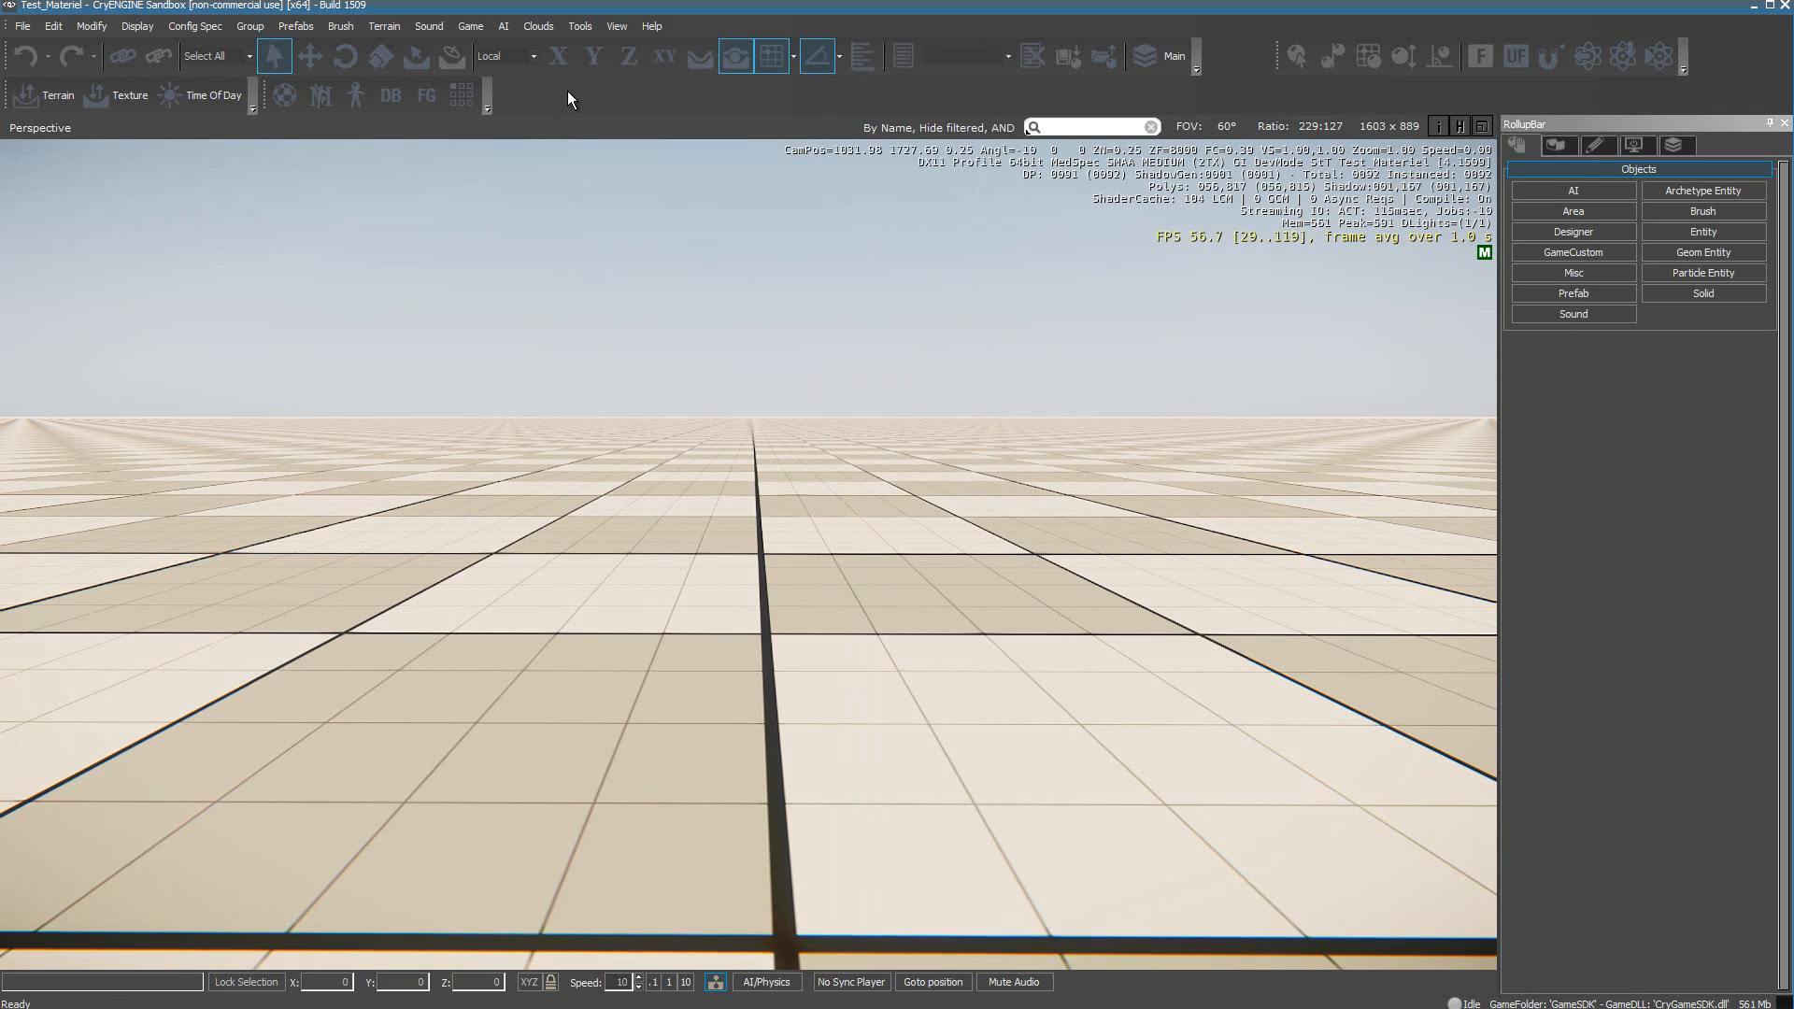
Open the Material Editor, expand its objects folder, and dock it as a narrow pane beside the viewport
left_click(284, 95)
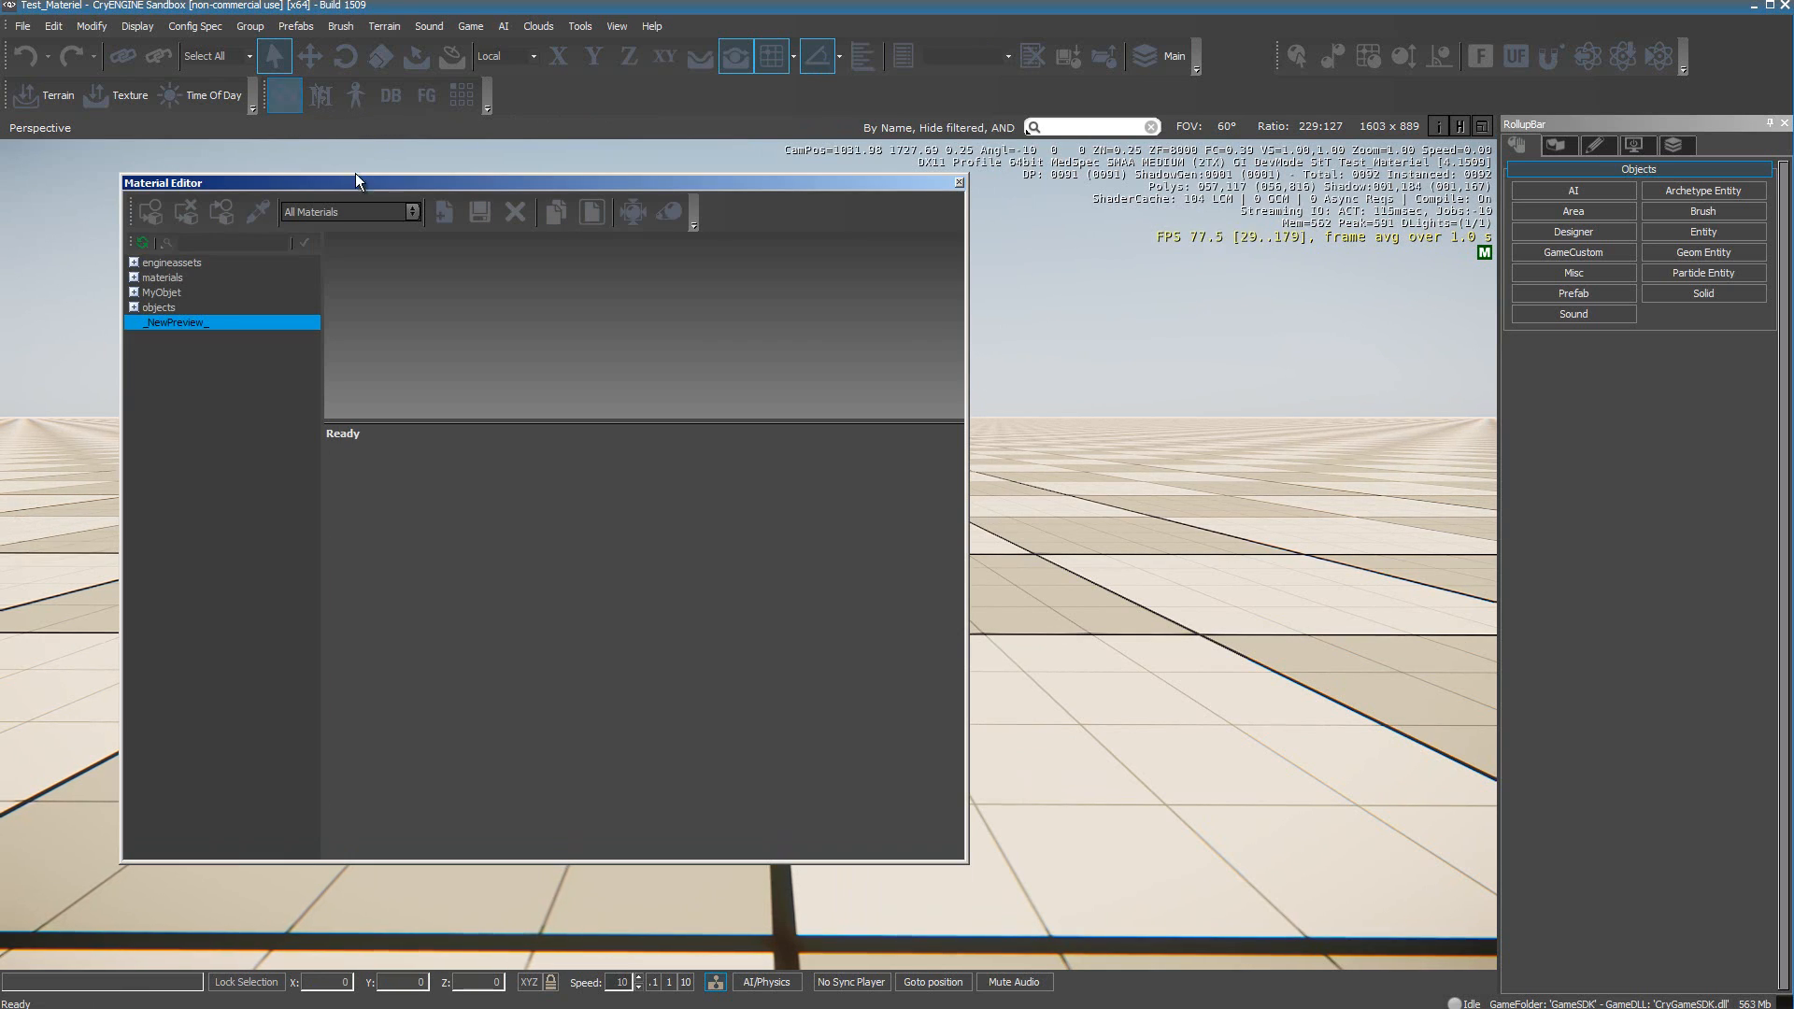
left_click_drag(389, 180, 582, 176)
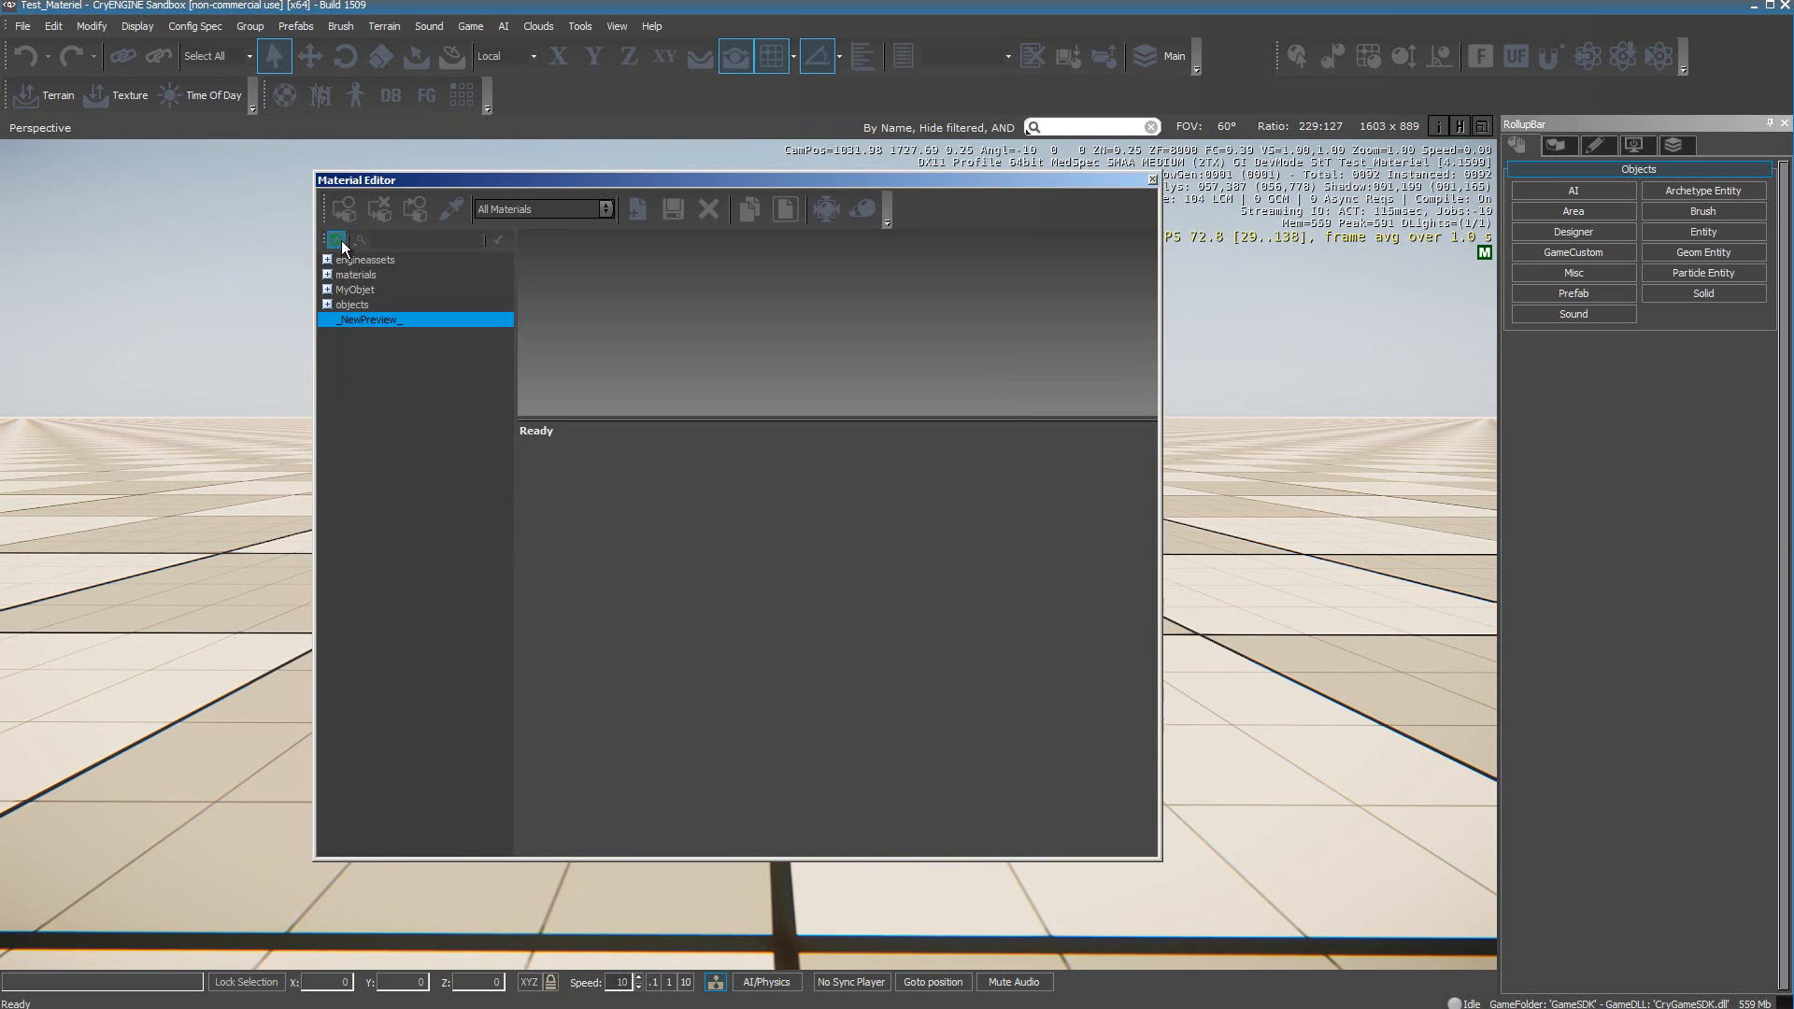
left_click(327, 301)
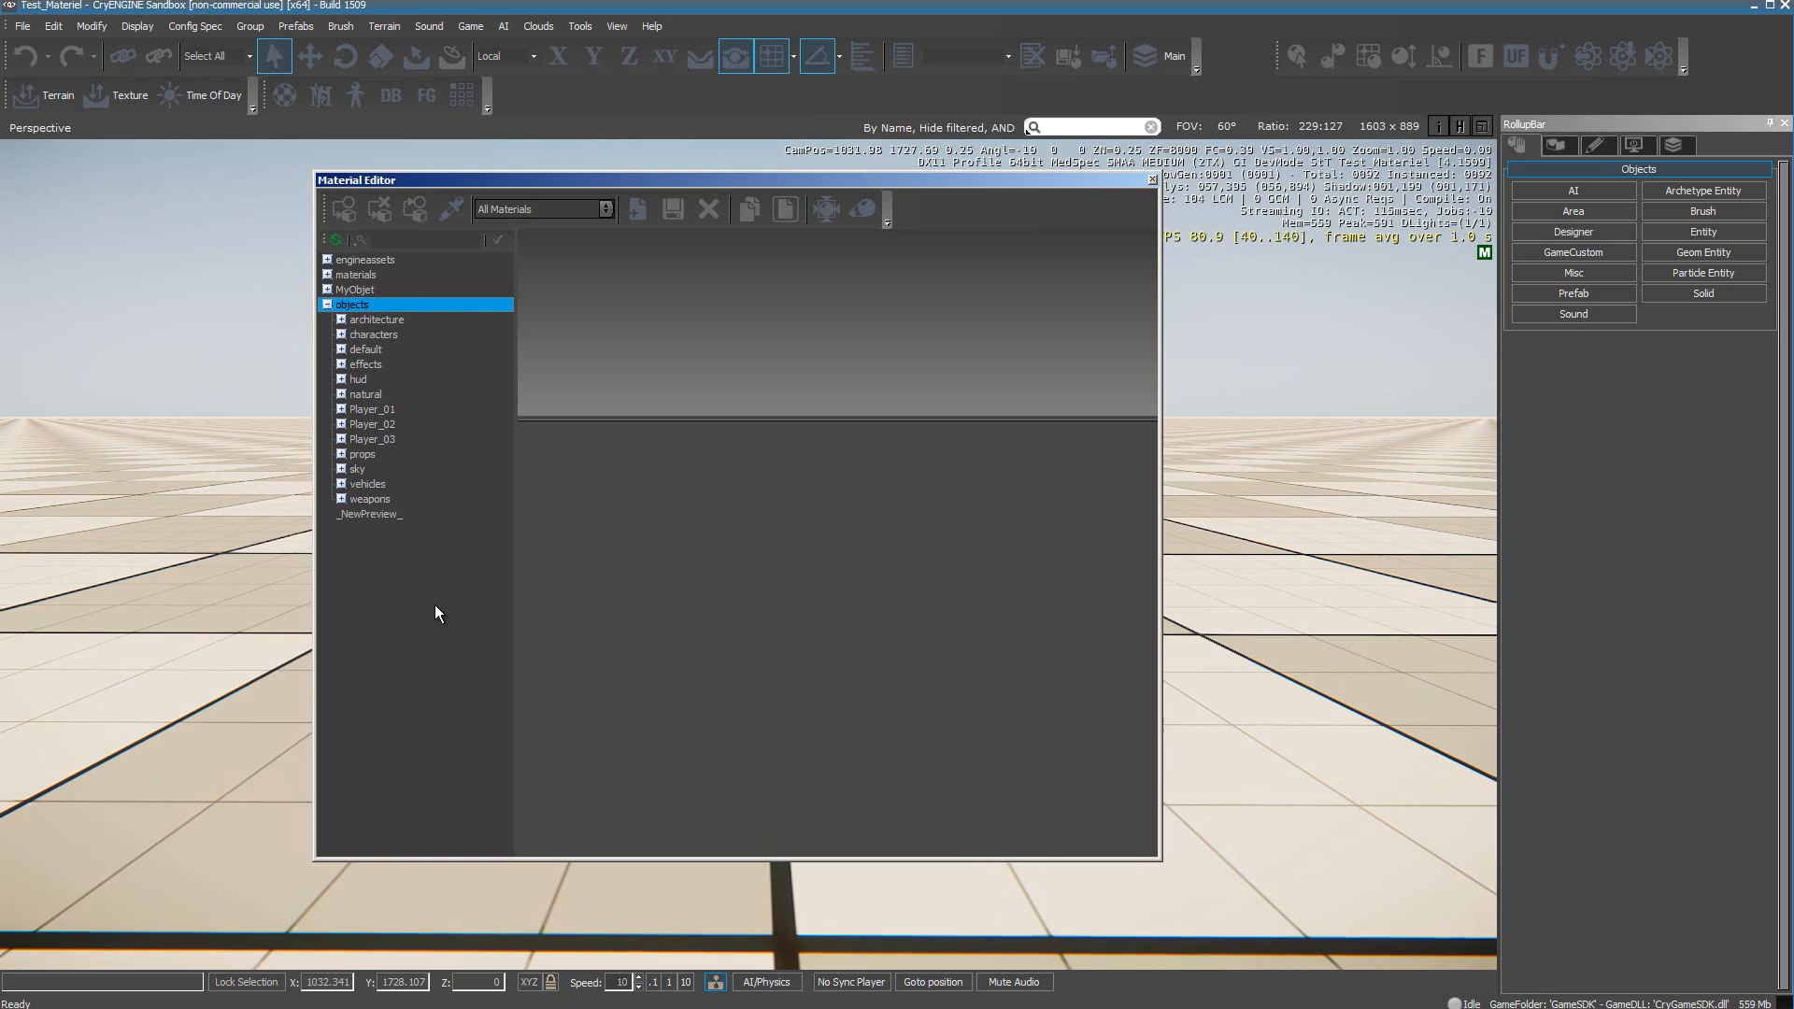
left_click_drag(705, 176, 31, 551)
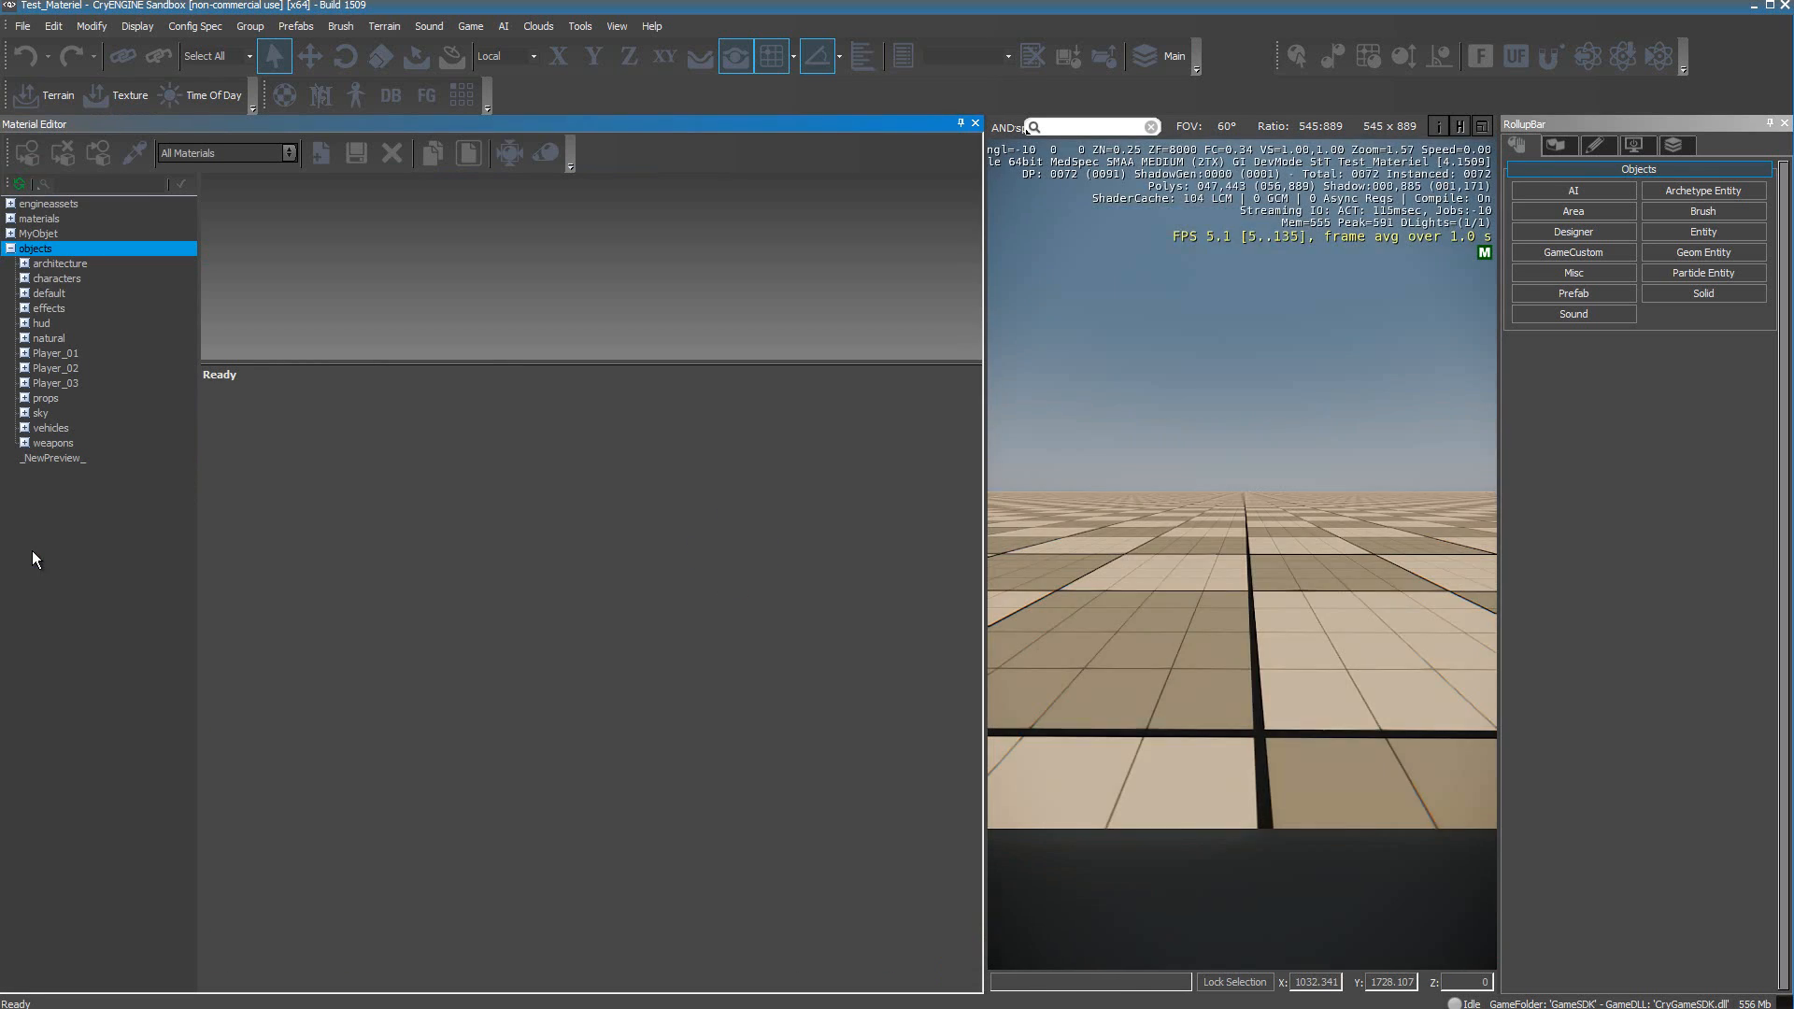
left_click_drag(985, 496, 641, 493)
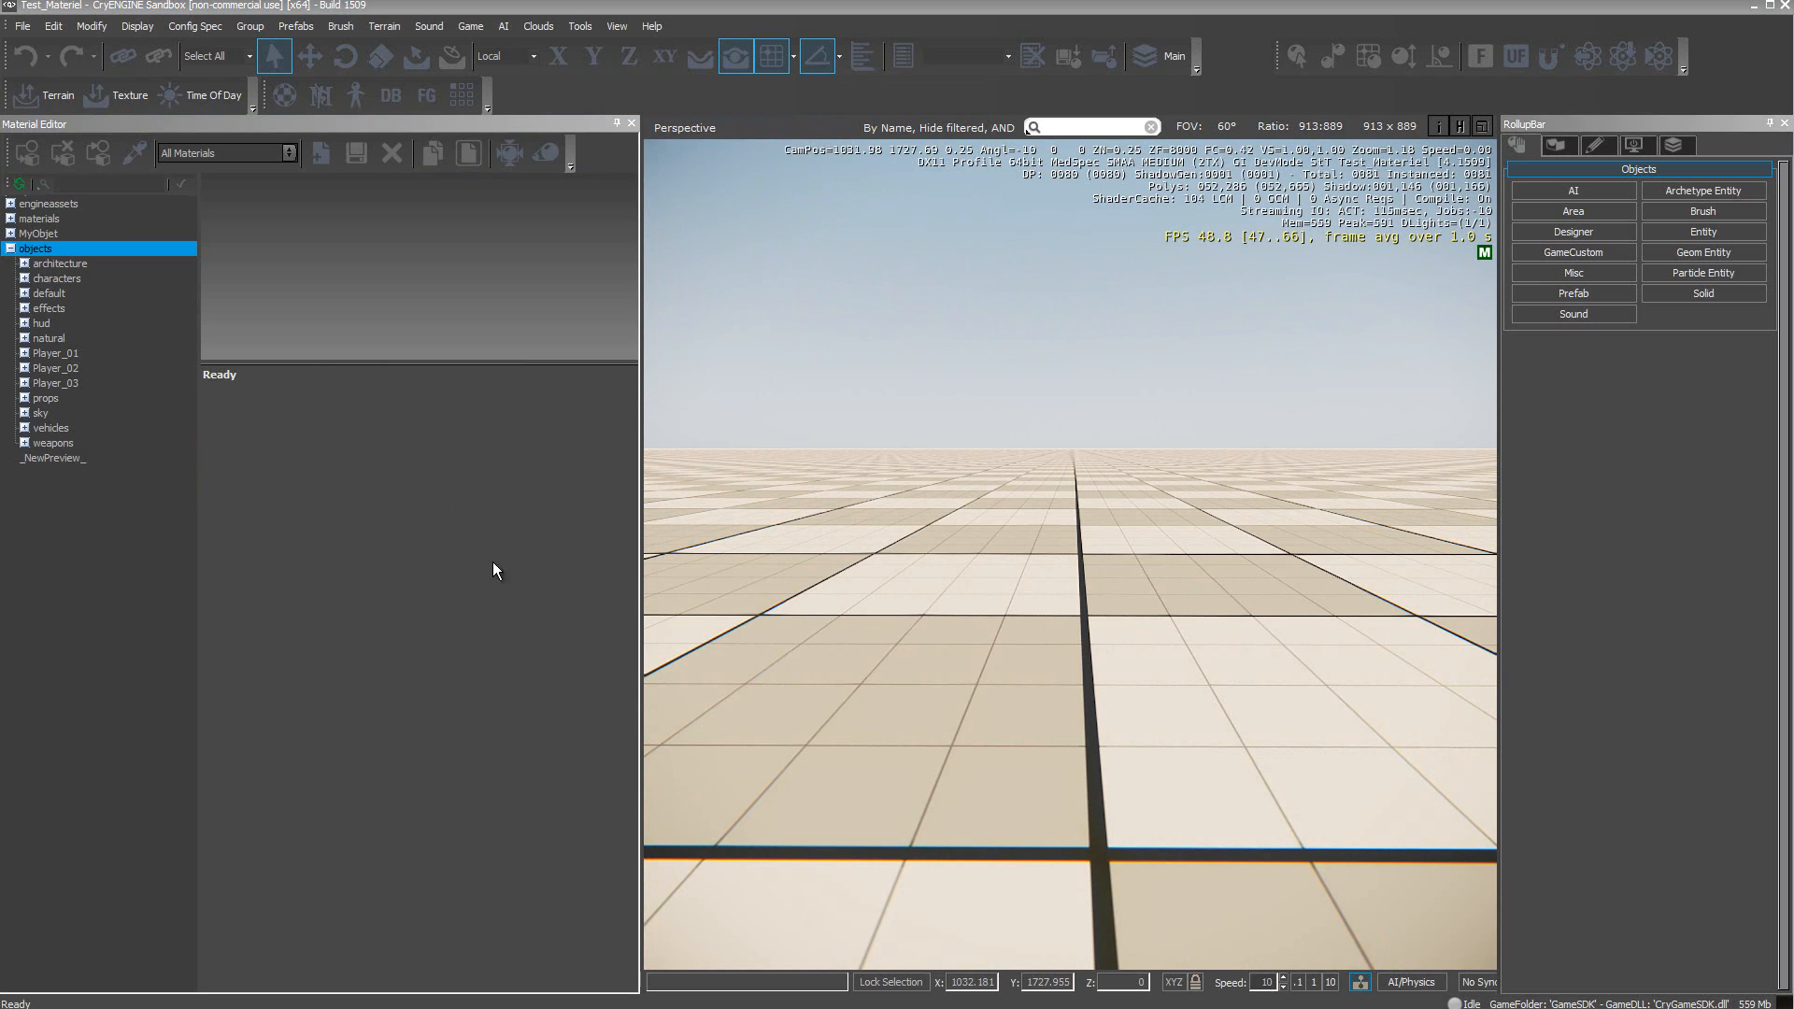
Create a new material named Test_Mat and save it in the objects/Materiel_Perso folder
left_click(321, 154)
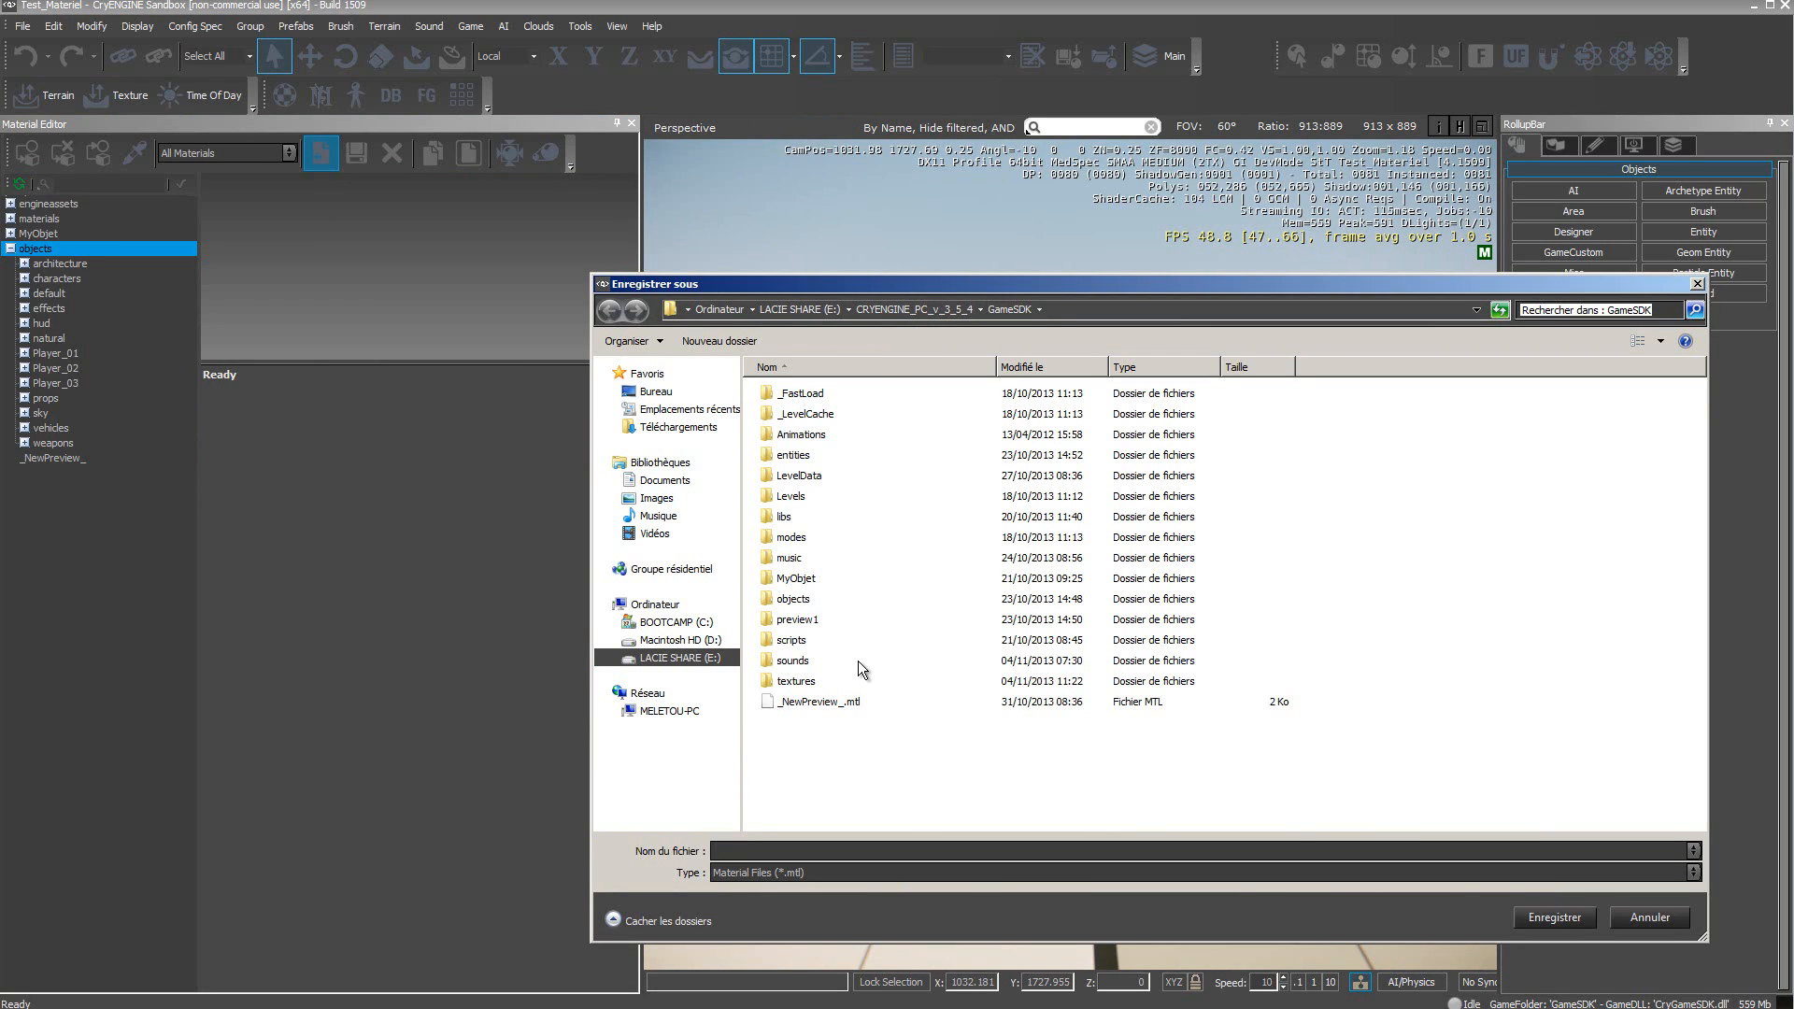
double_click(765, 599)
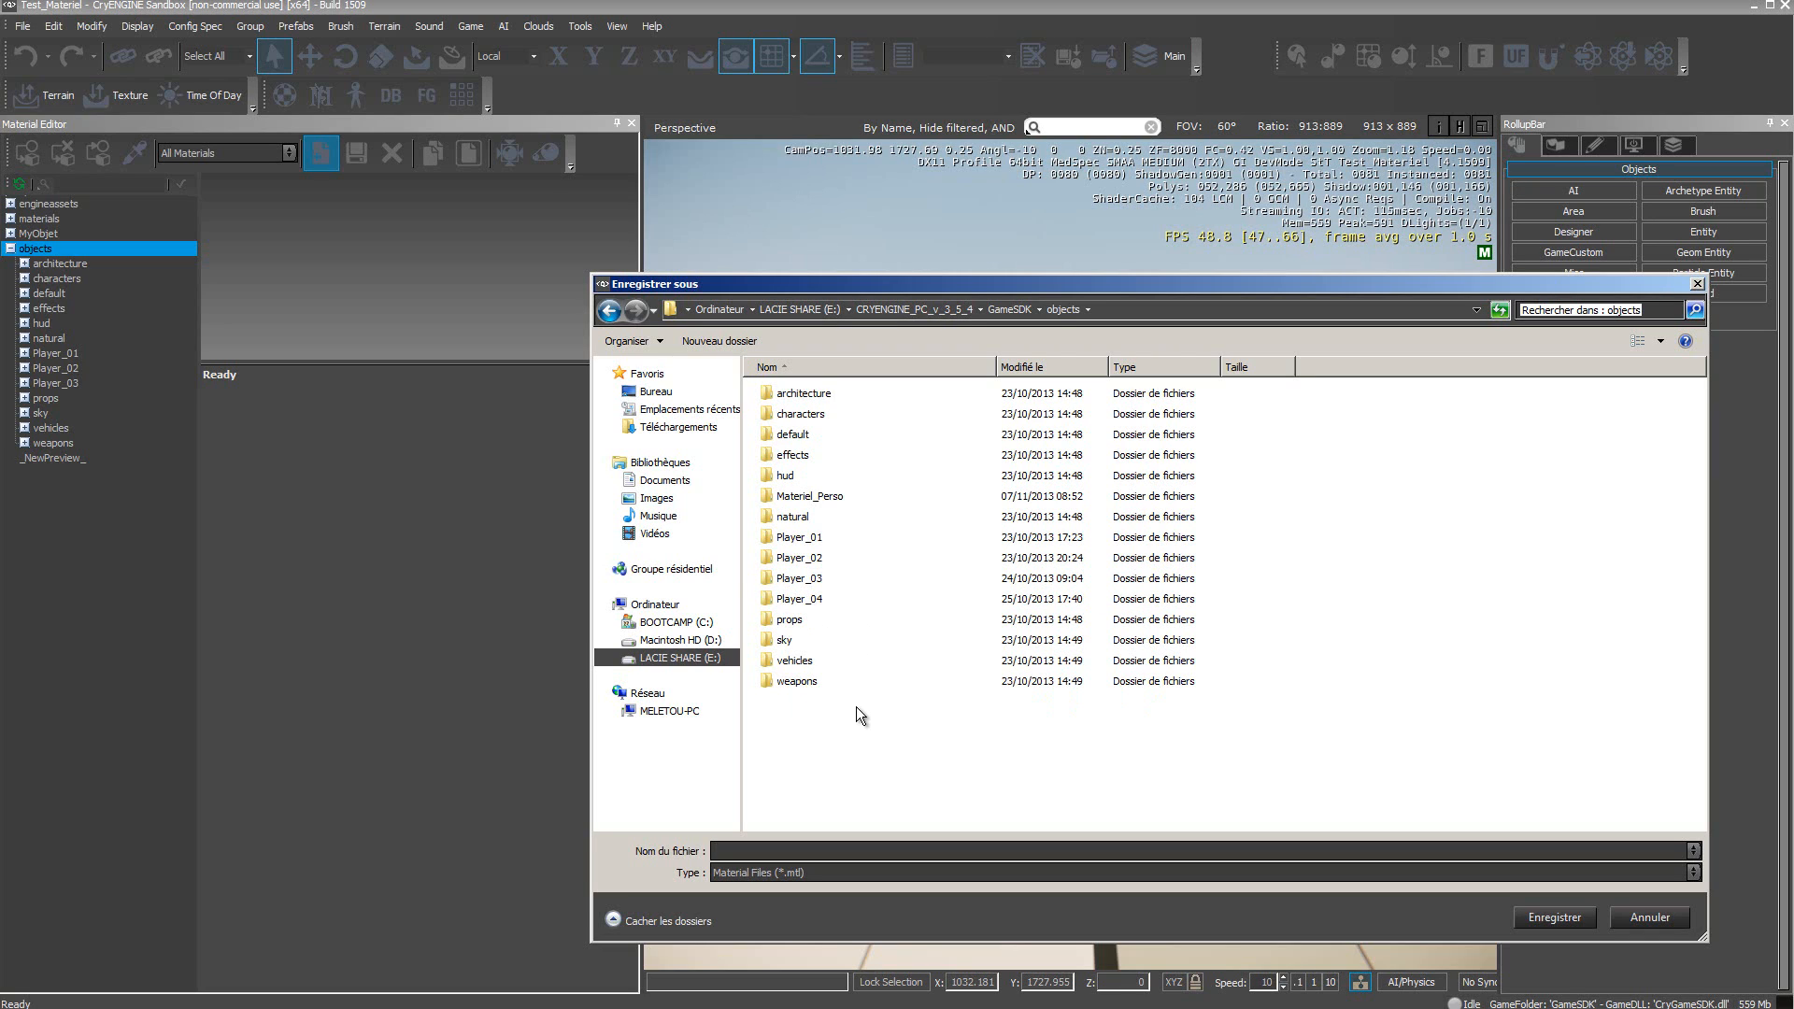
double_click(774, 498)
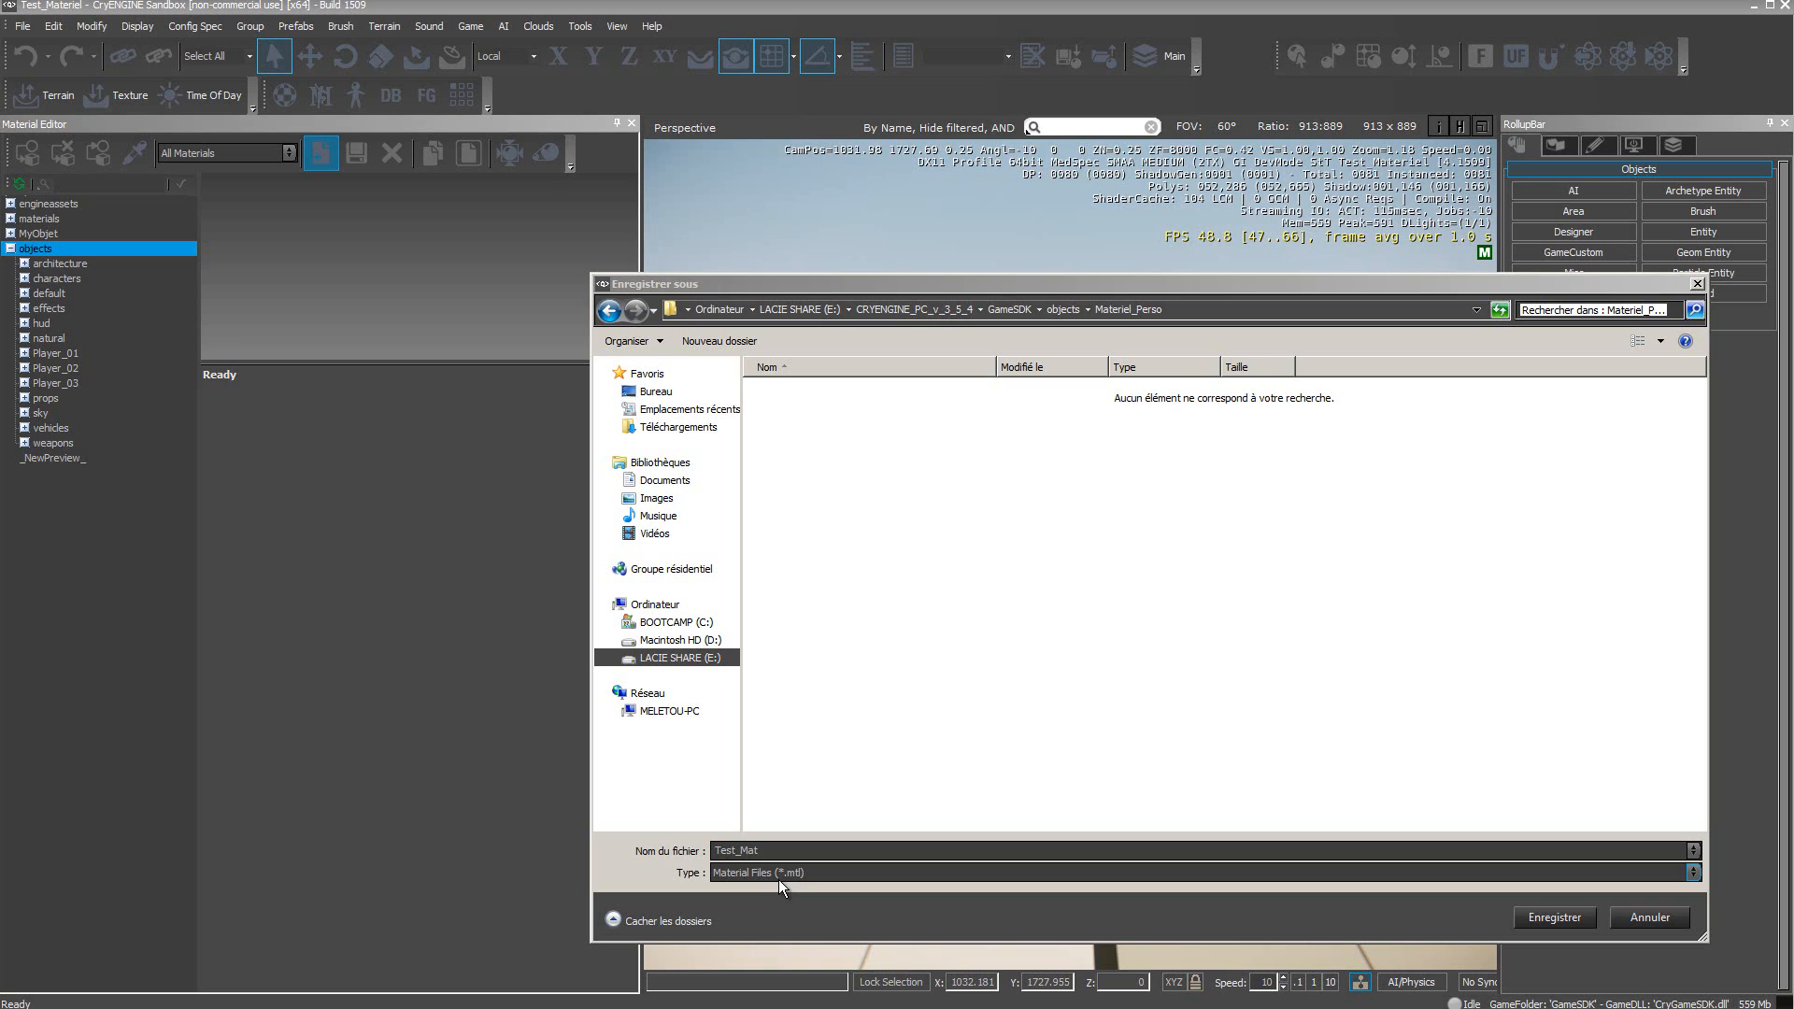
left_click(1548, 920)
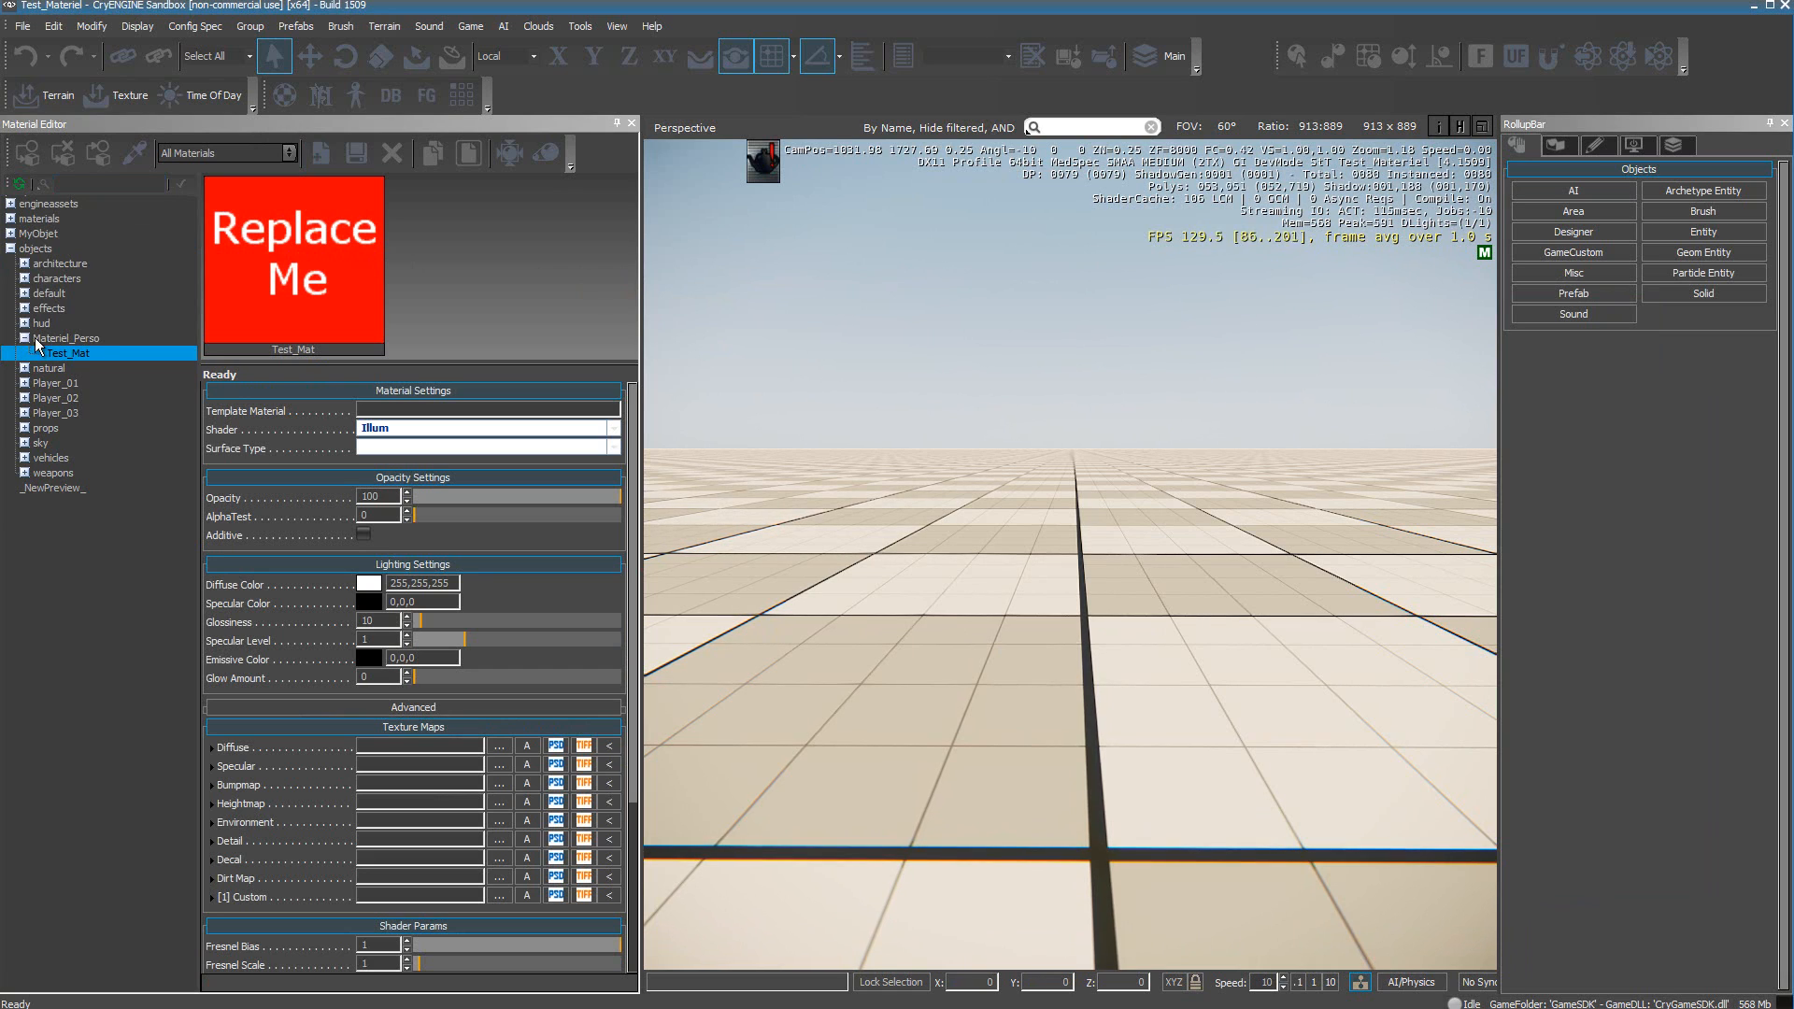
left_click(101, 353)
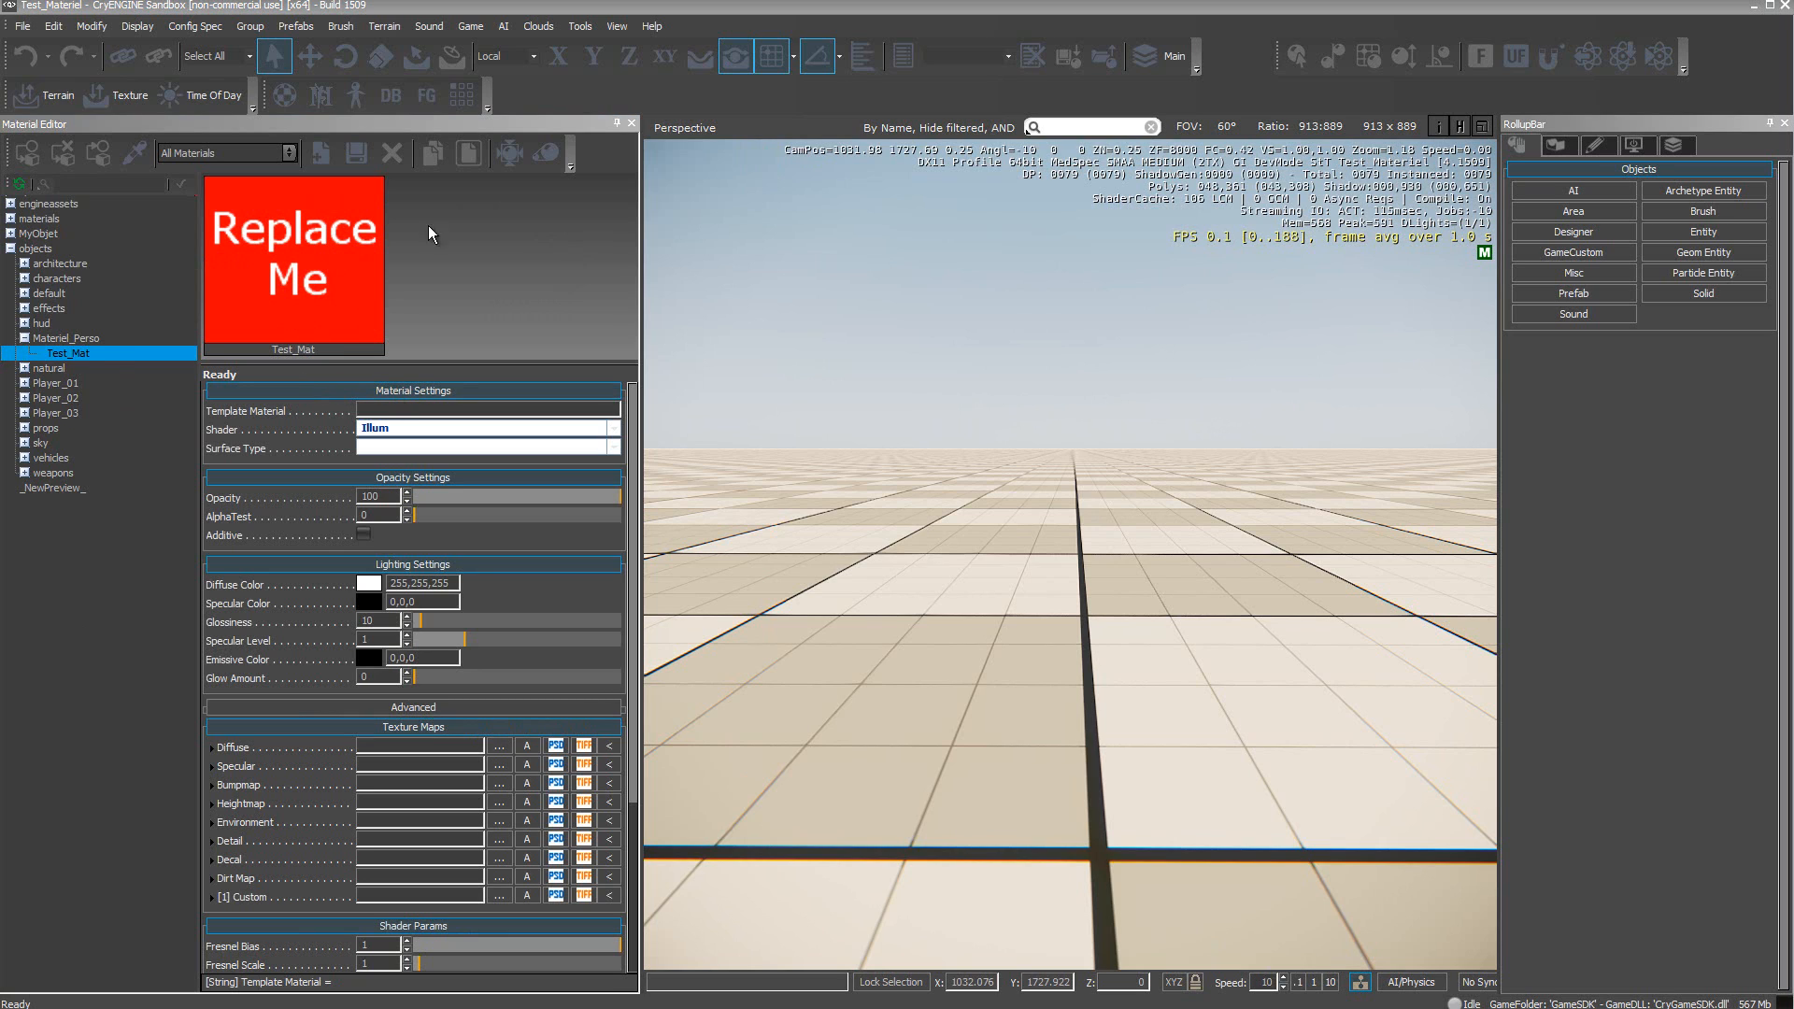
left_click(315, 281)
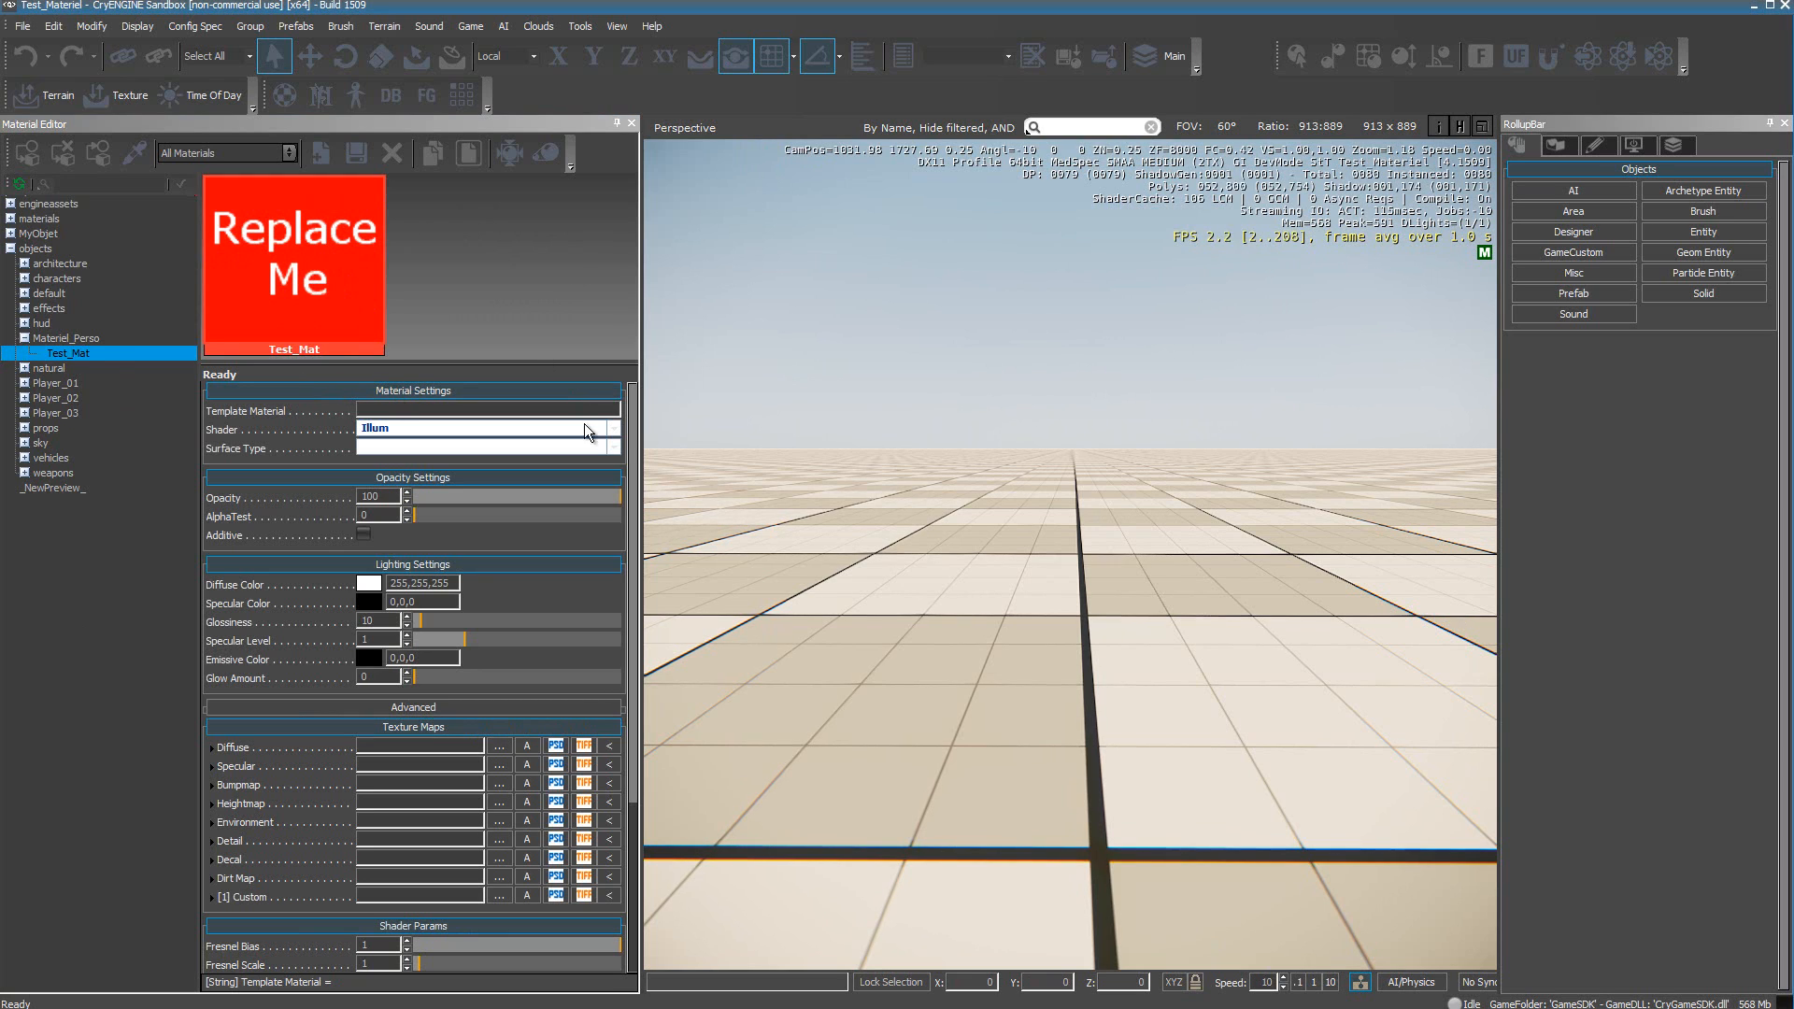
mouse_move(633, 437)
left_mouse_down()
mouse_move(631, 641)
mouse_move(630, 434)
left_mouse_up()
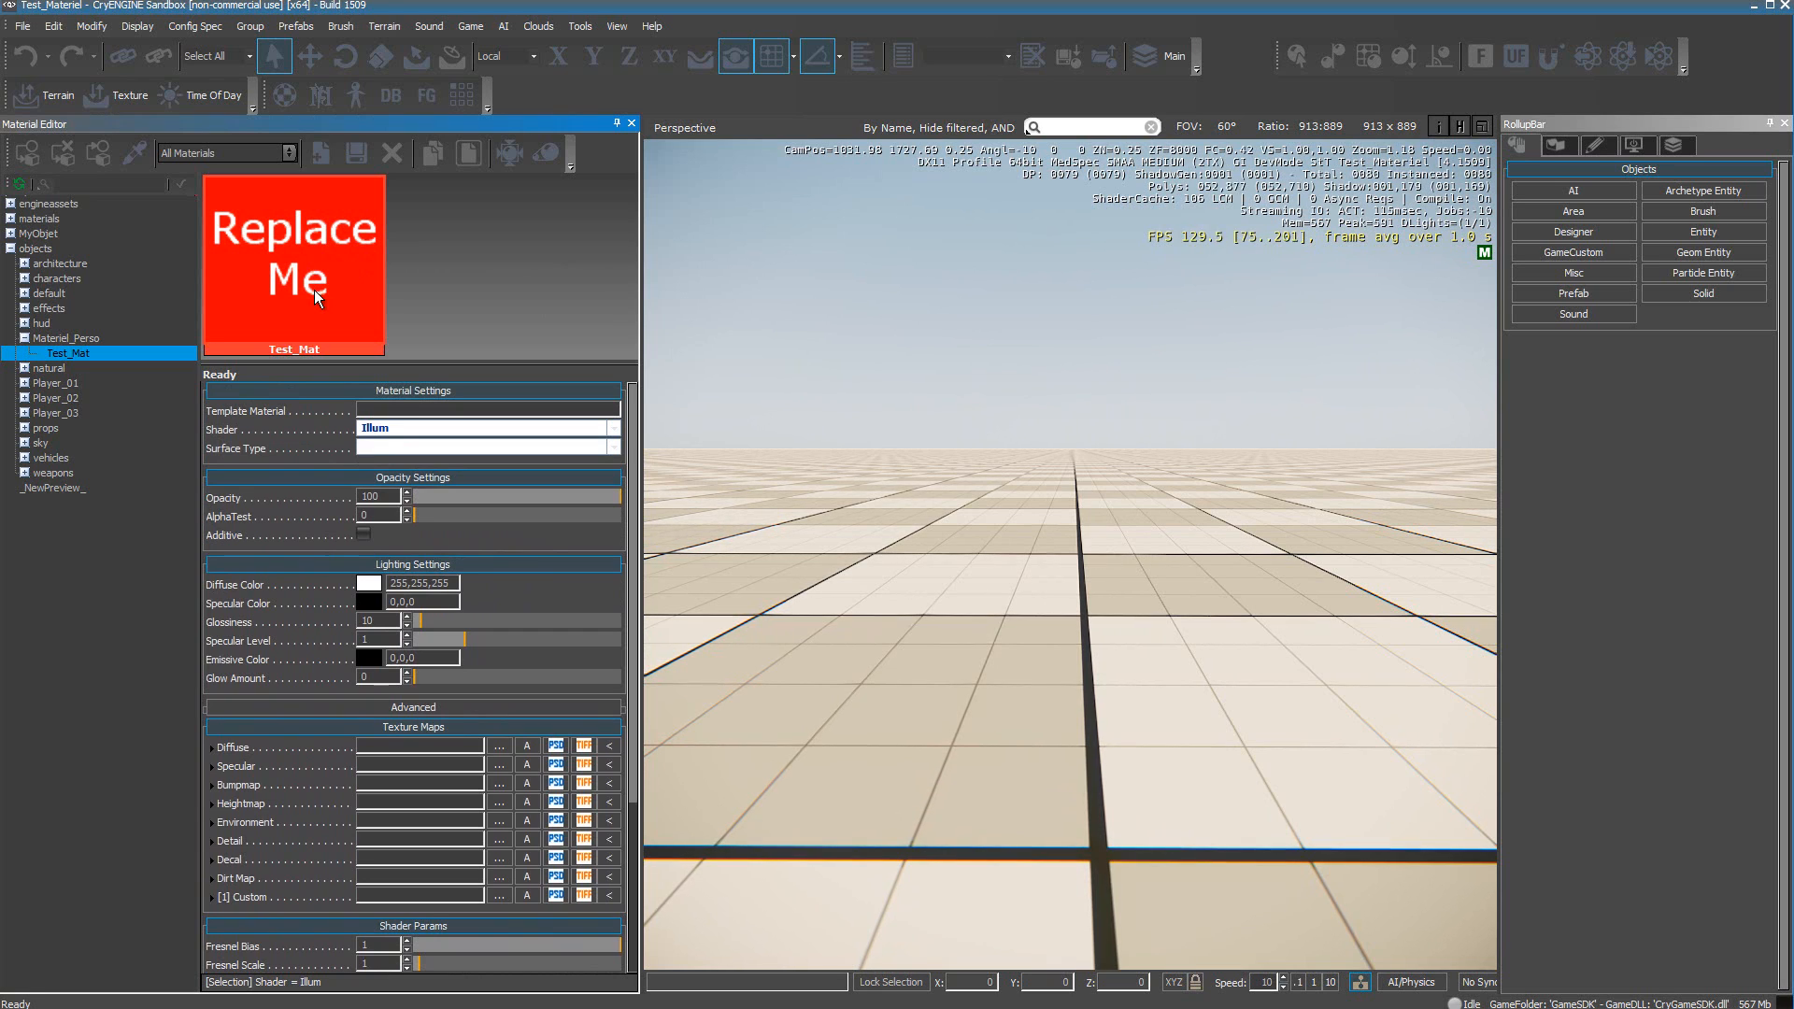
Add a new multi material named MultiTest_Mat to the Materiel_Perso folder
left_click(61, 340)
right_click(62, 340)
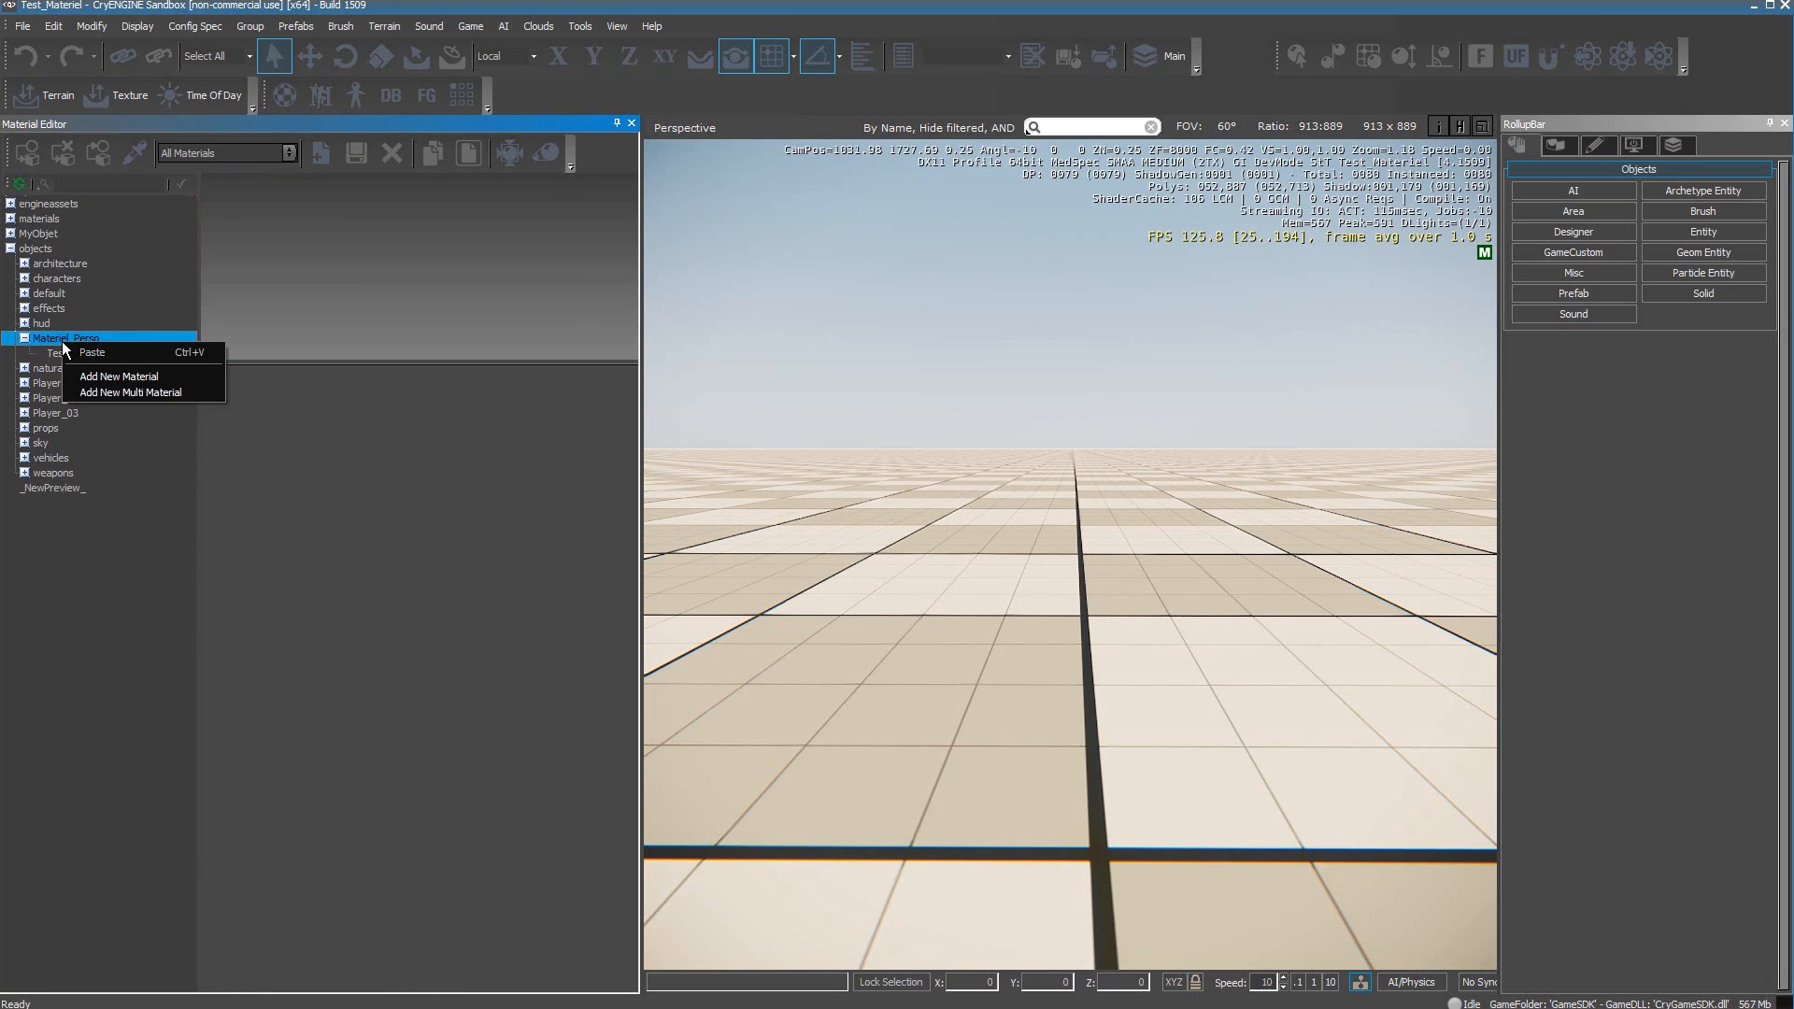
left_click(126, 391)
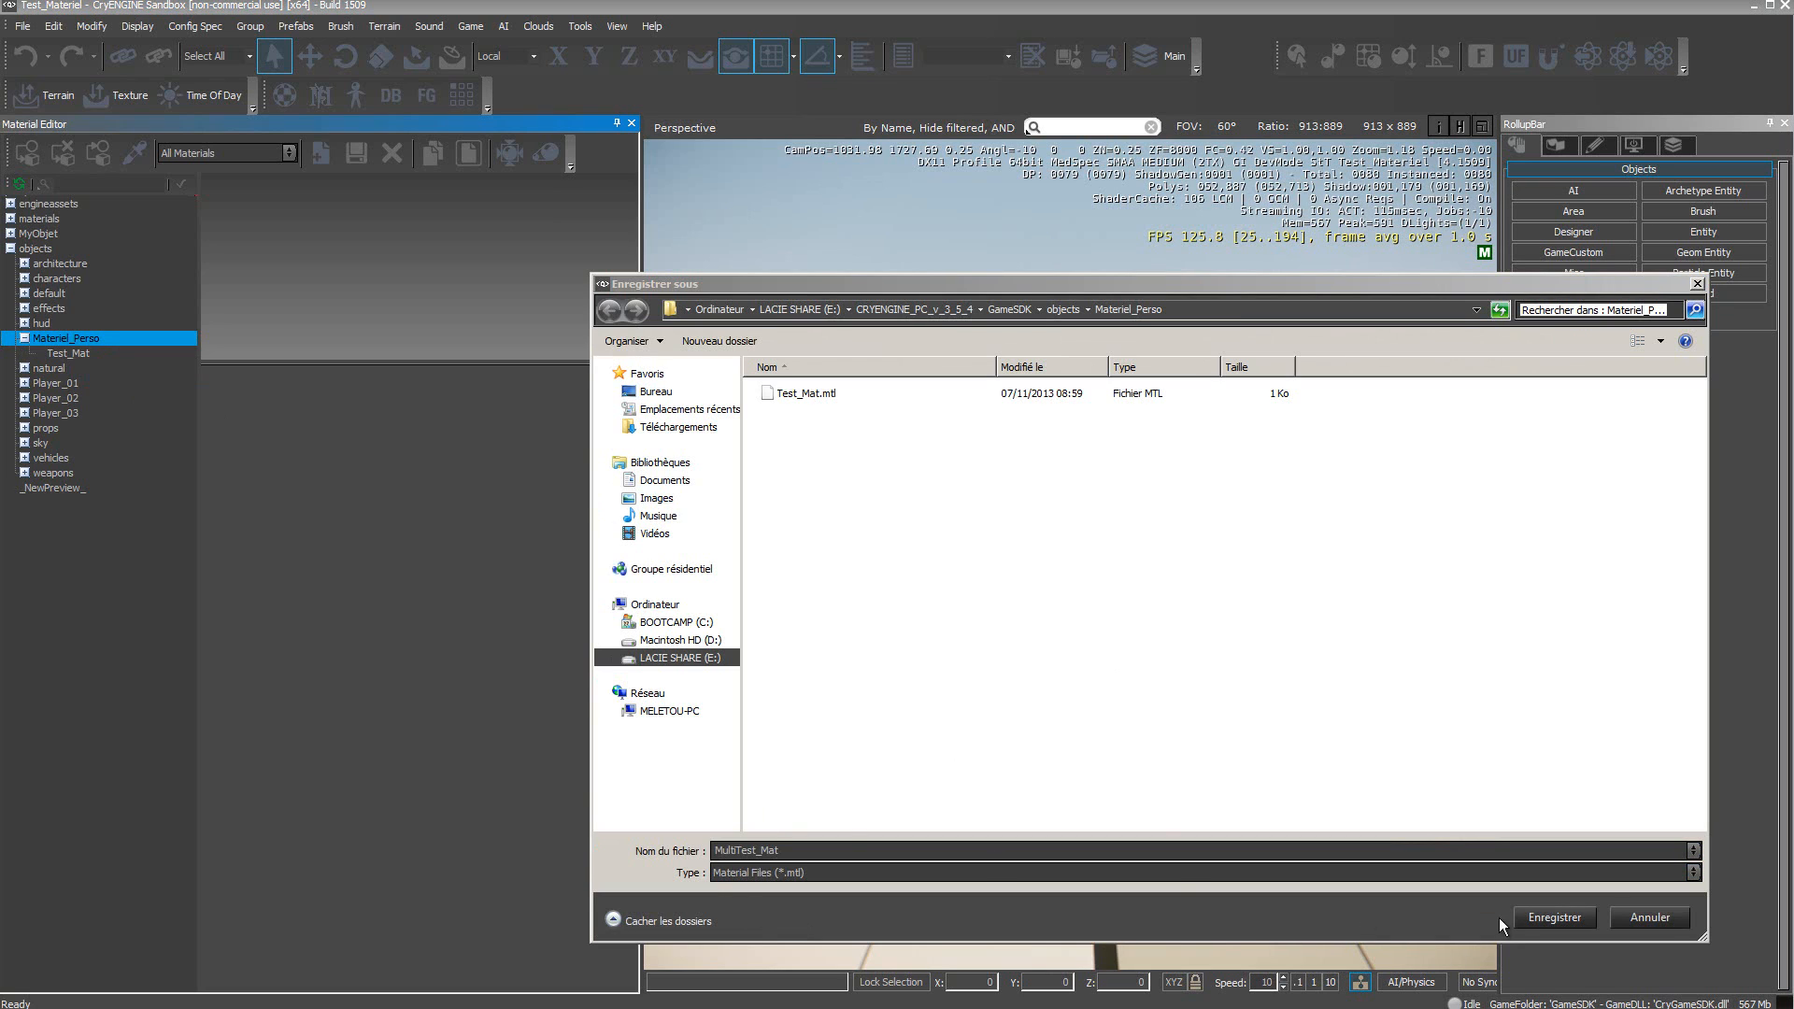
left_click(1569, 921)
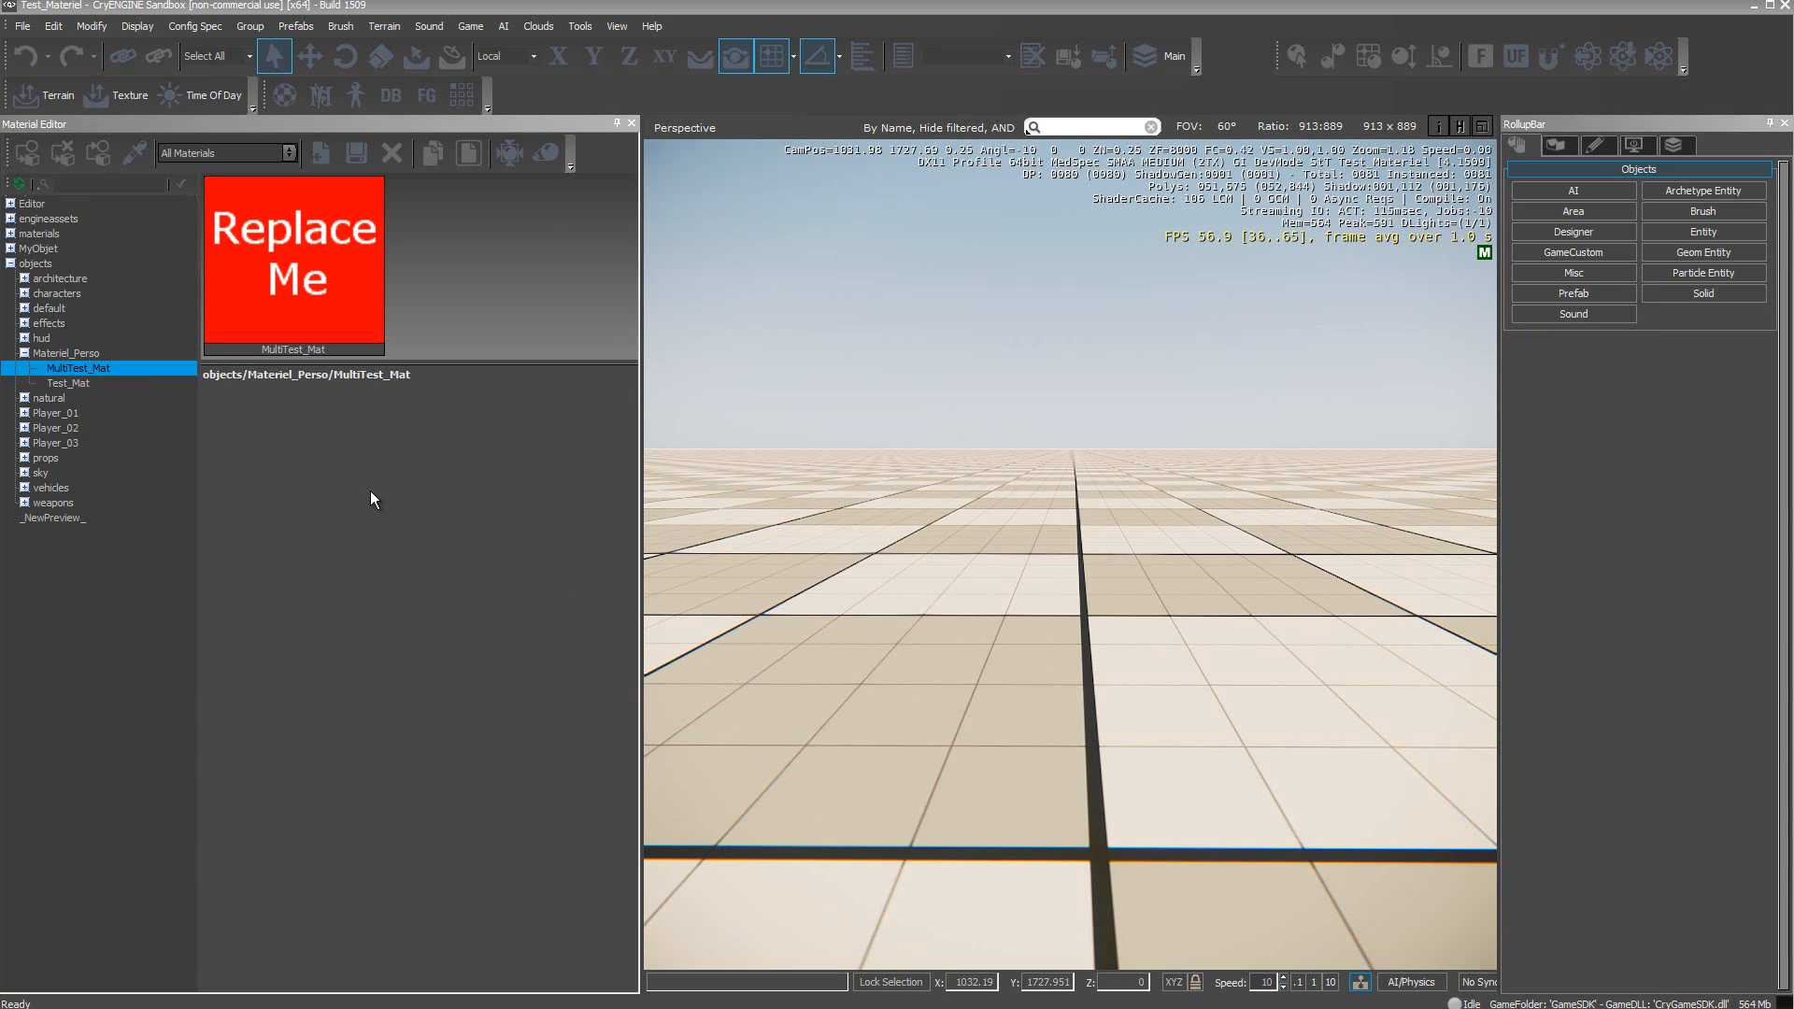
Set the number of sub-materials of MultiTest_Mat to 2 and expand it in the material tree
left_click(76, 384)
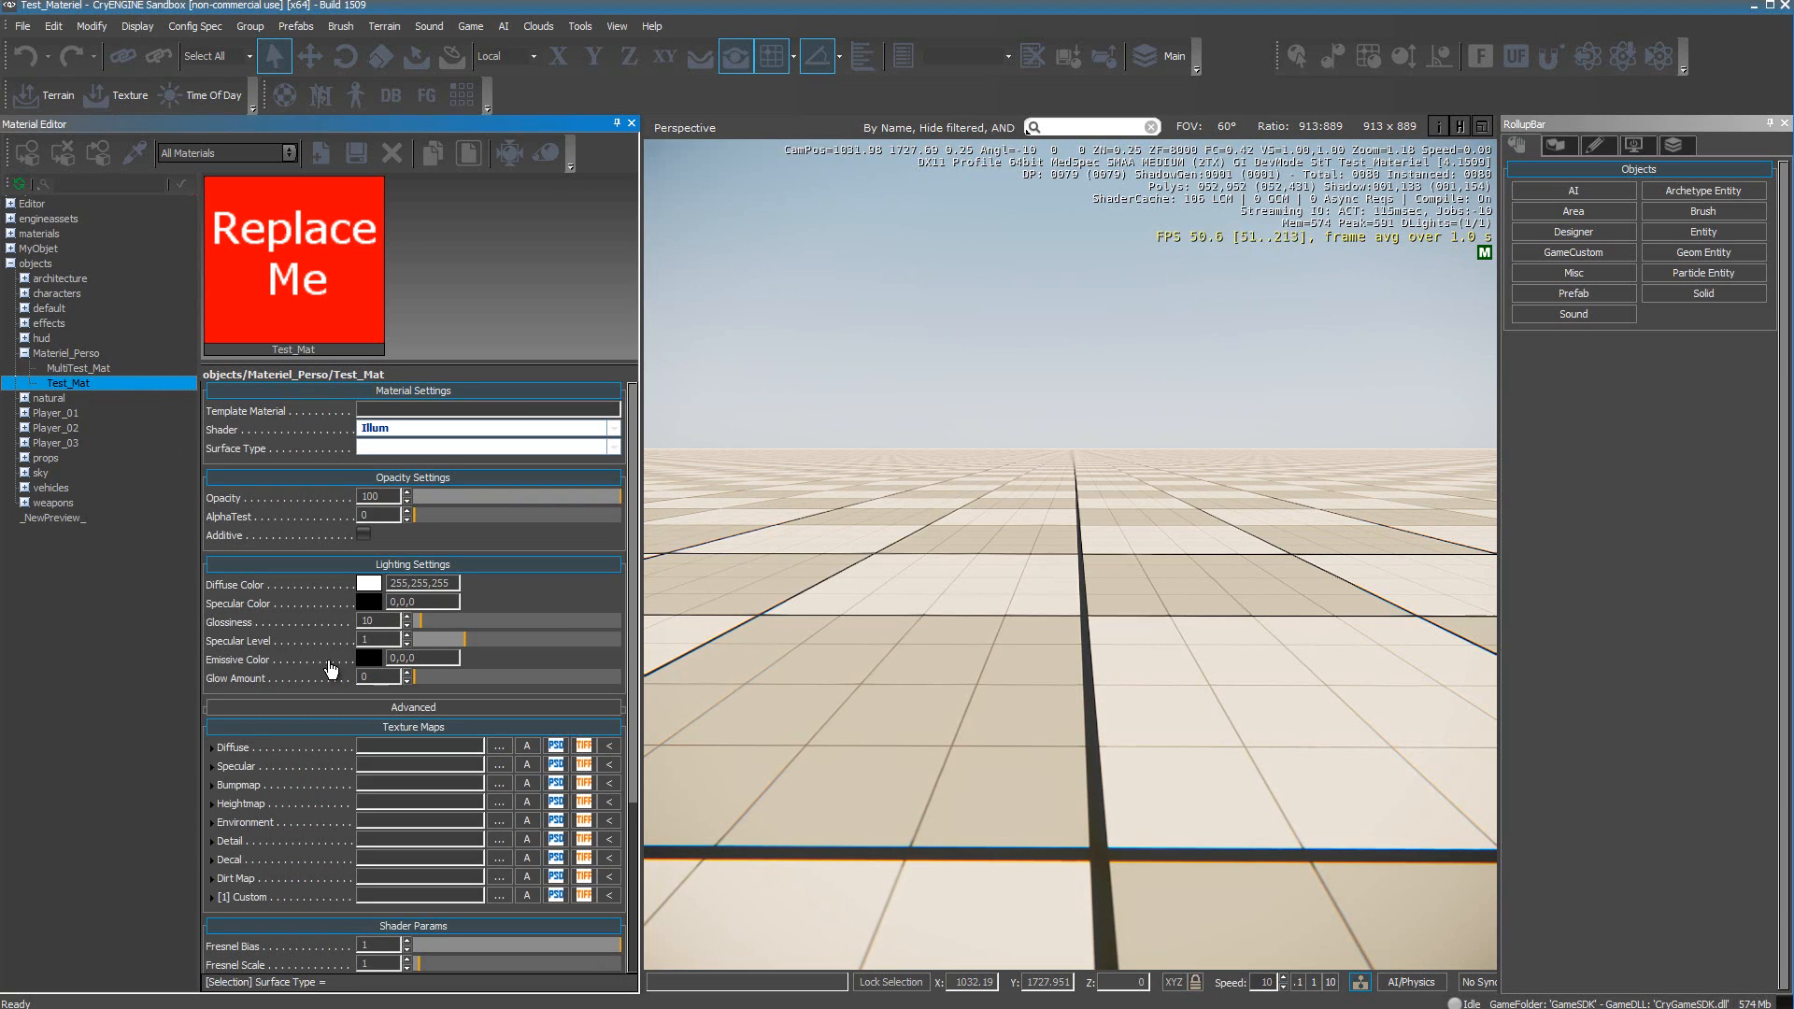
left_click(81, 368)
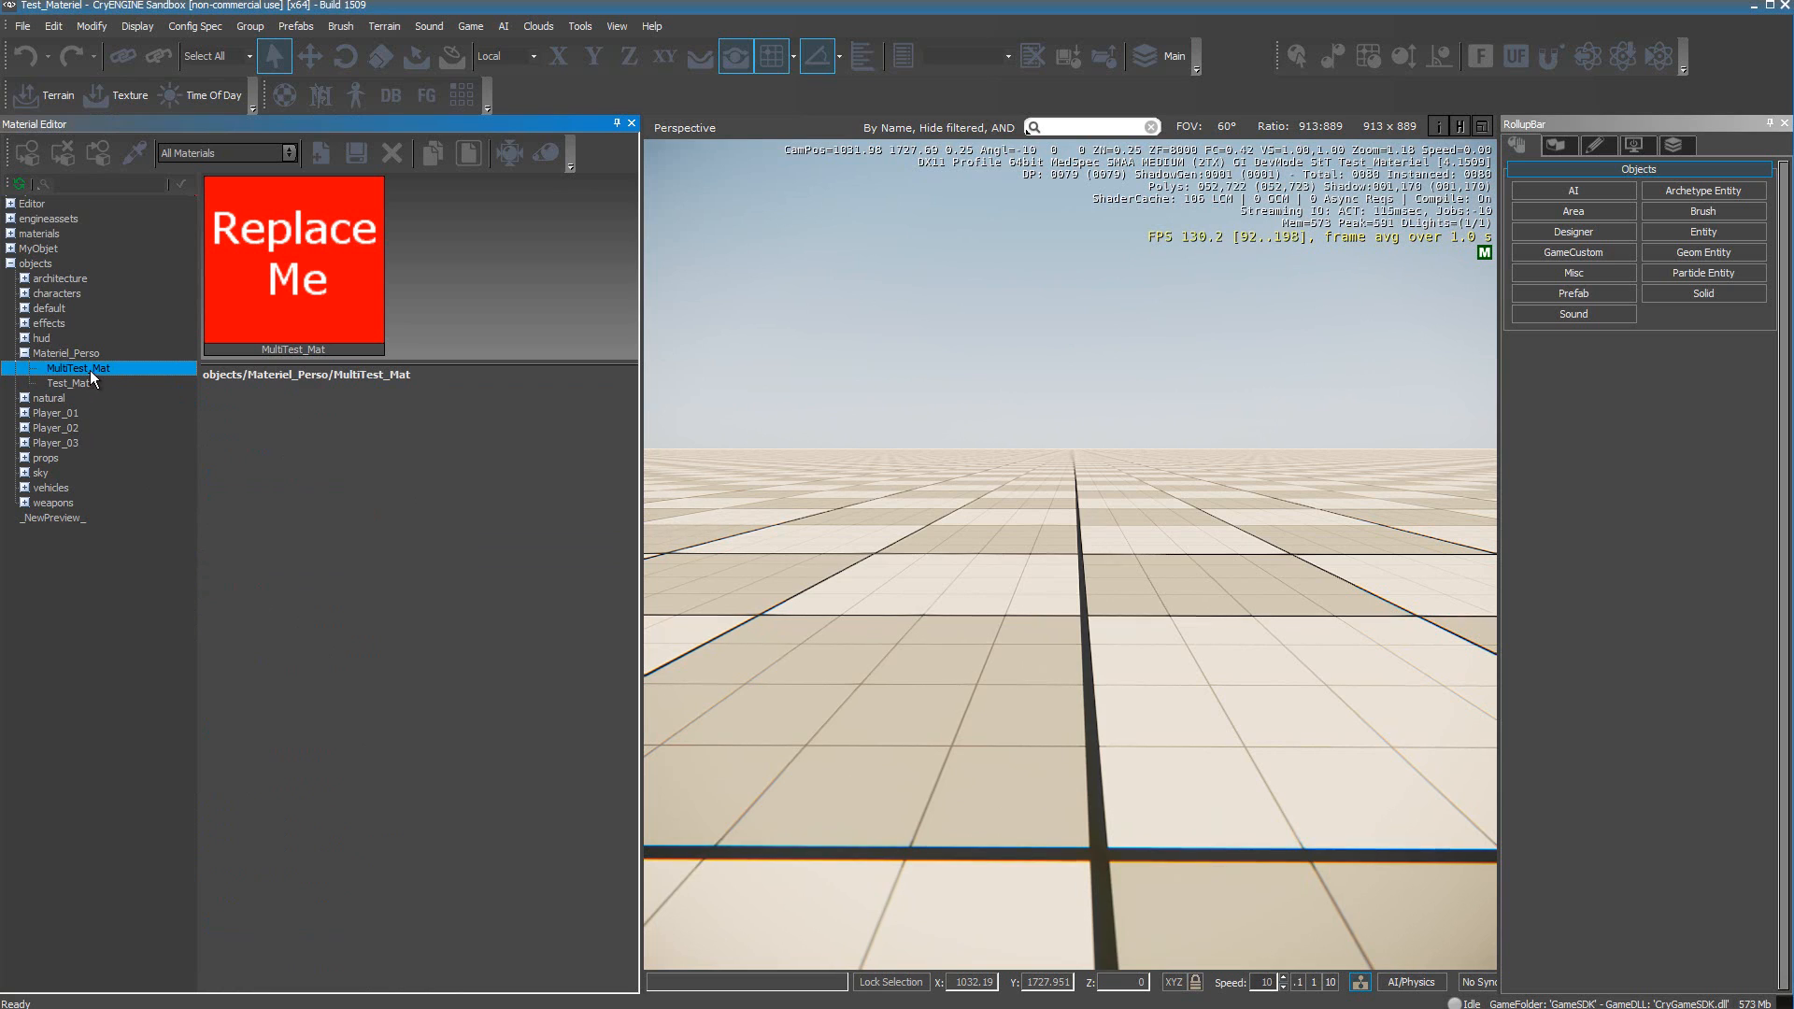
right_click(114, 368)
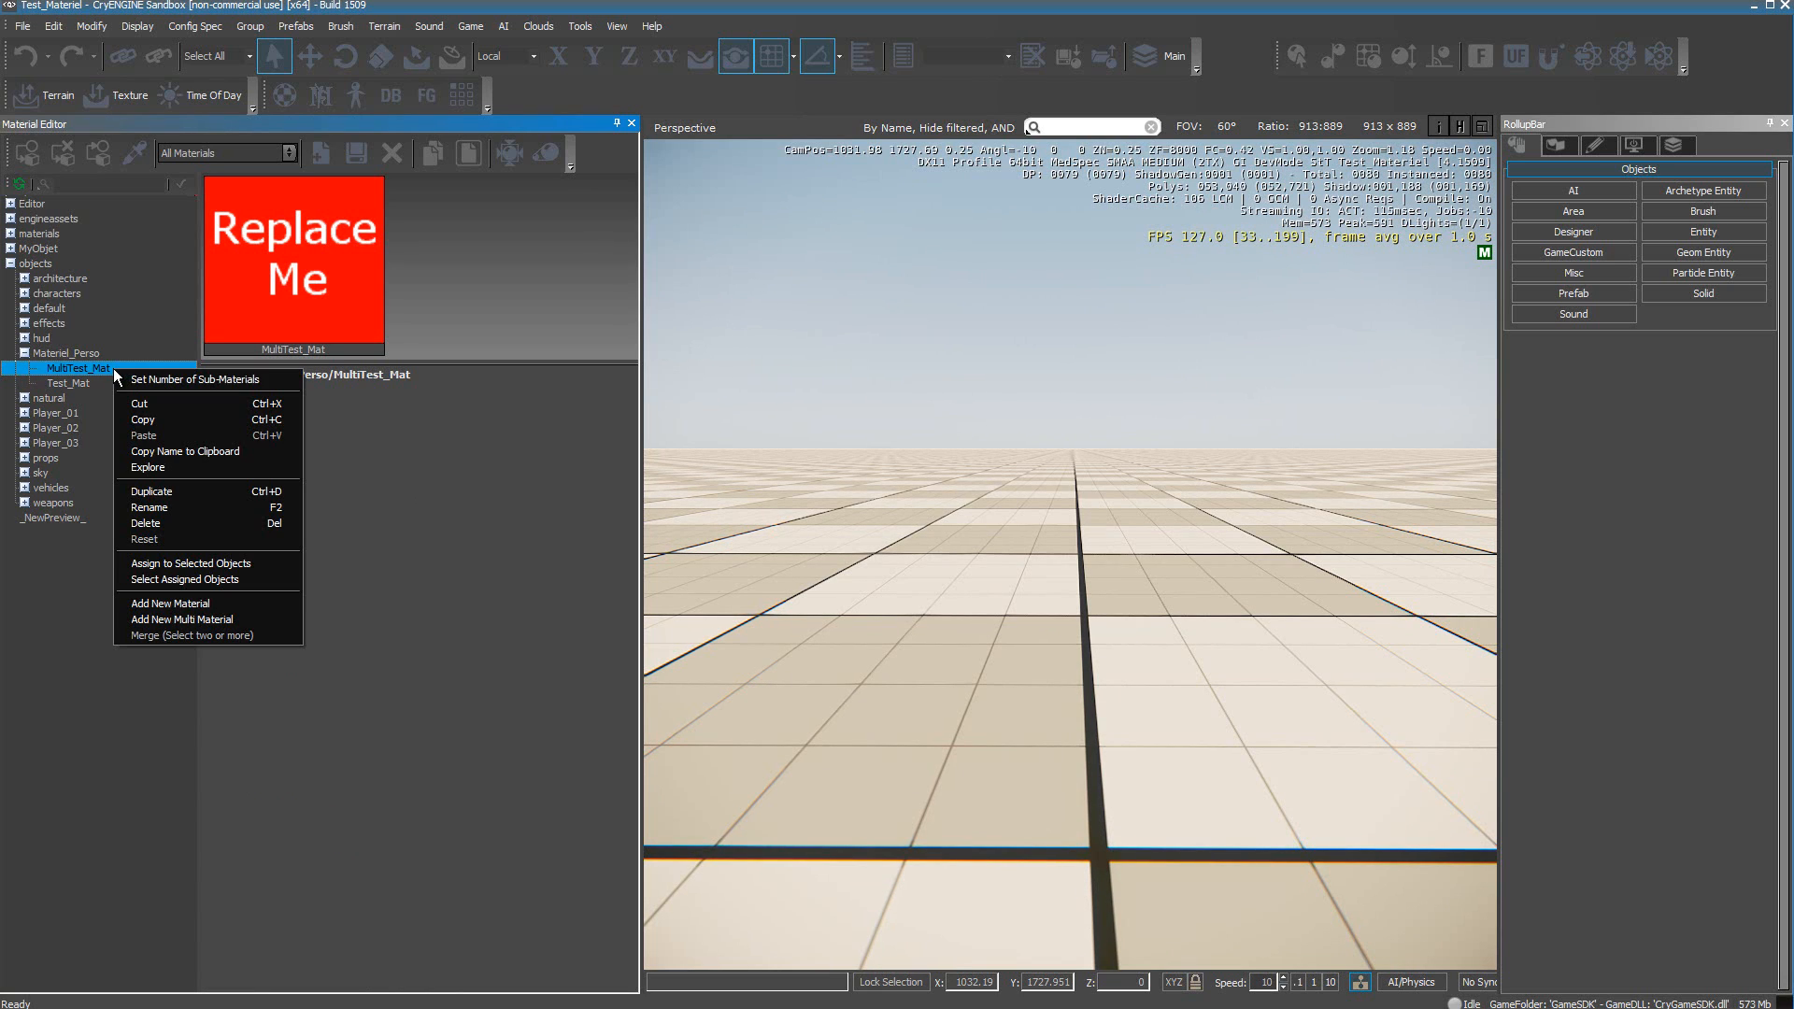
left_click(149, 380)
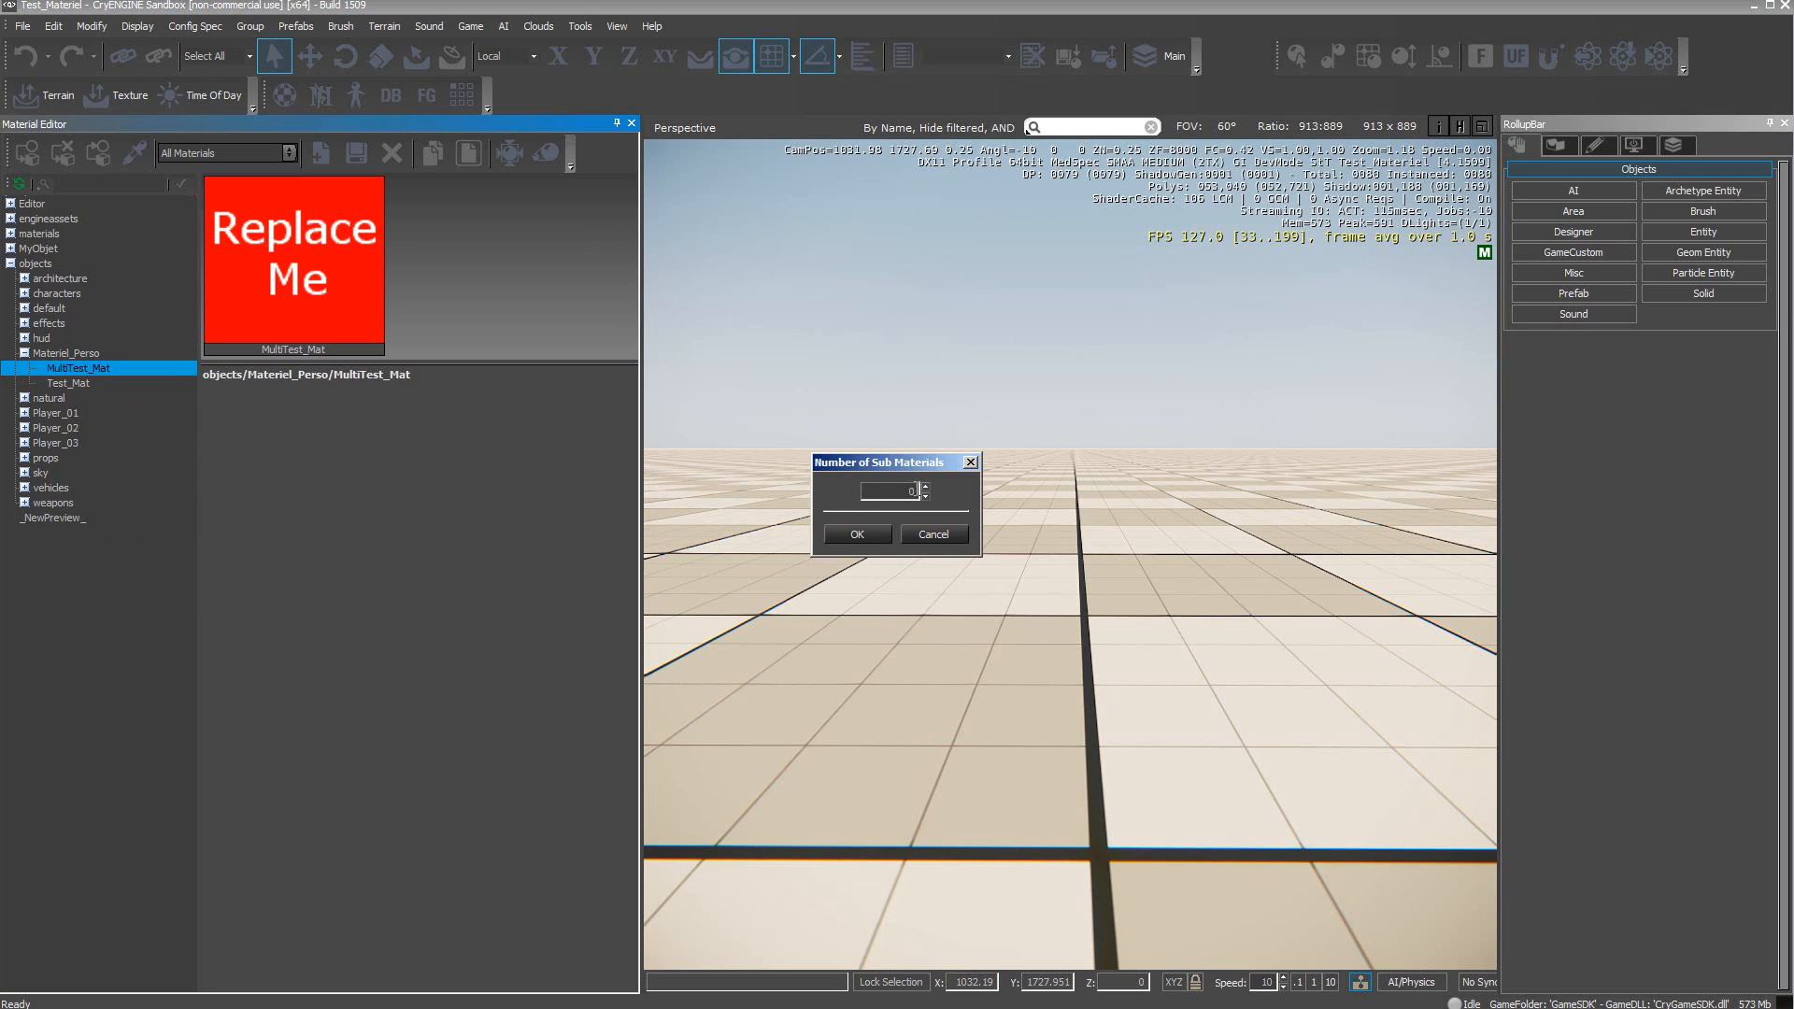
left_click(925, 486)
left_click(925, 486)
left_click(881, 536)
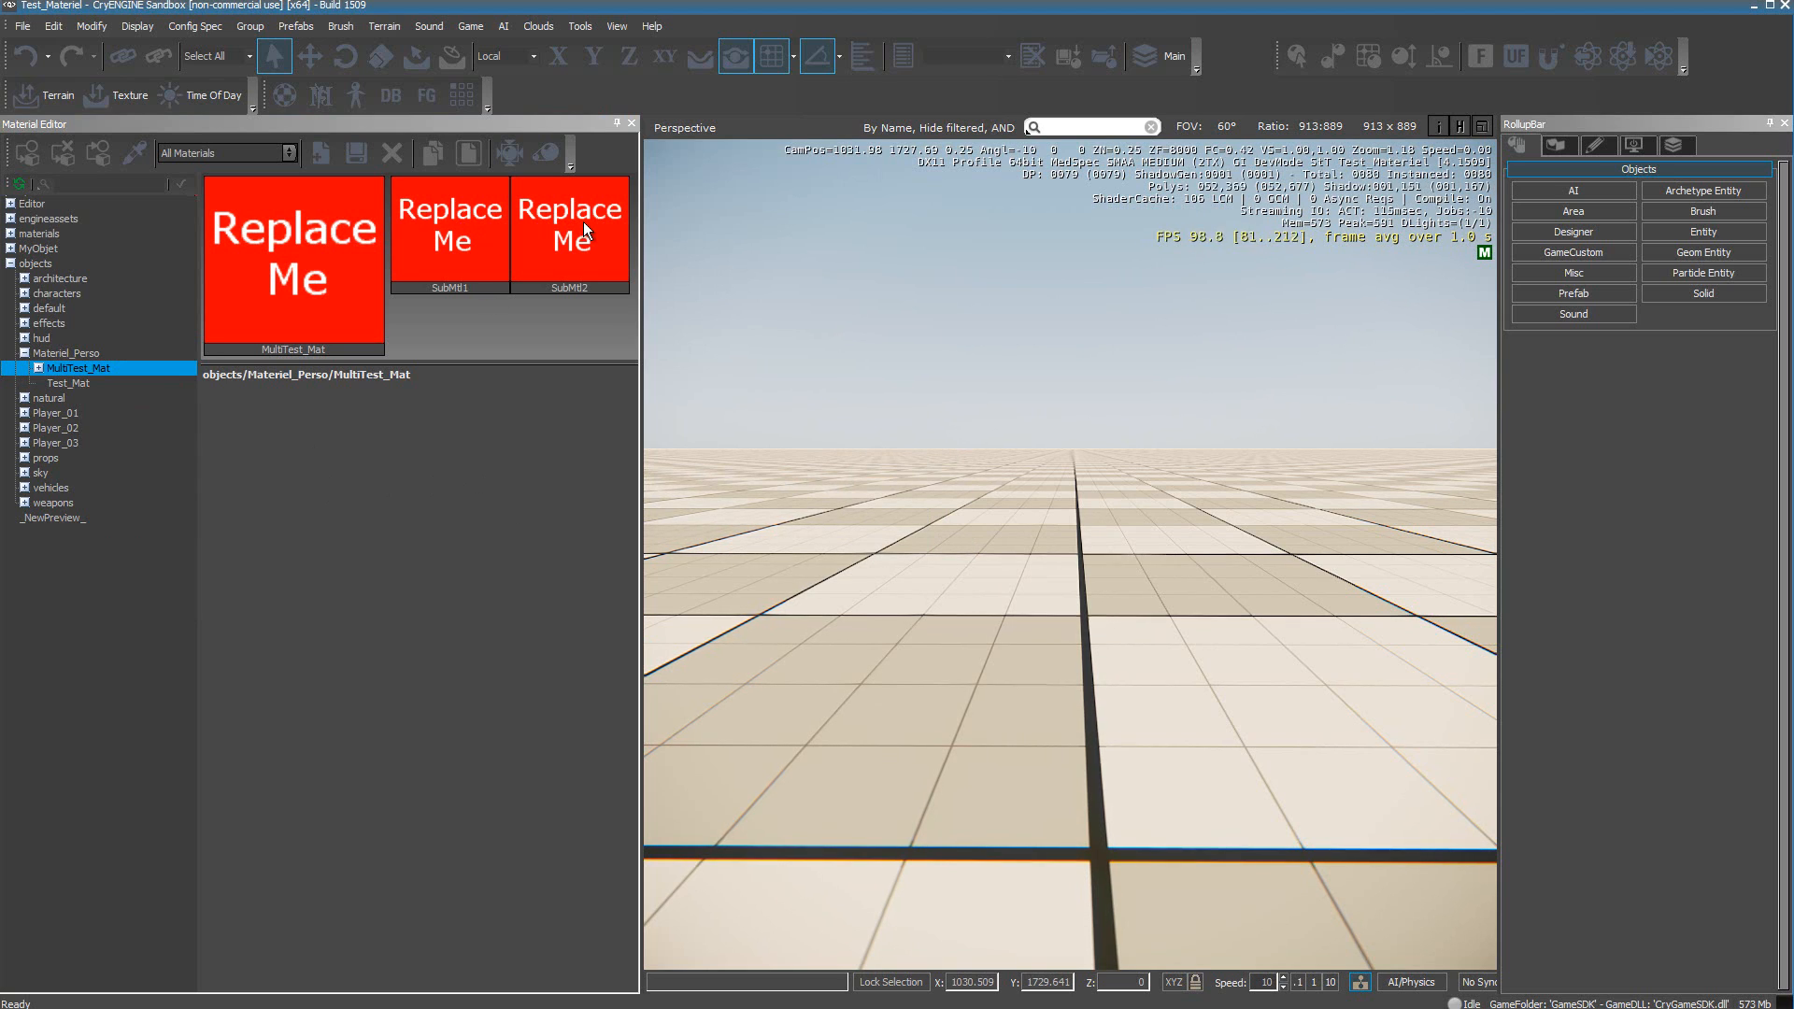
left_click(38, 369)
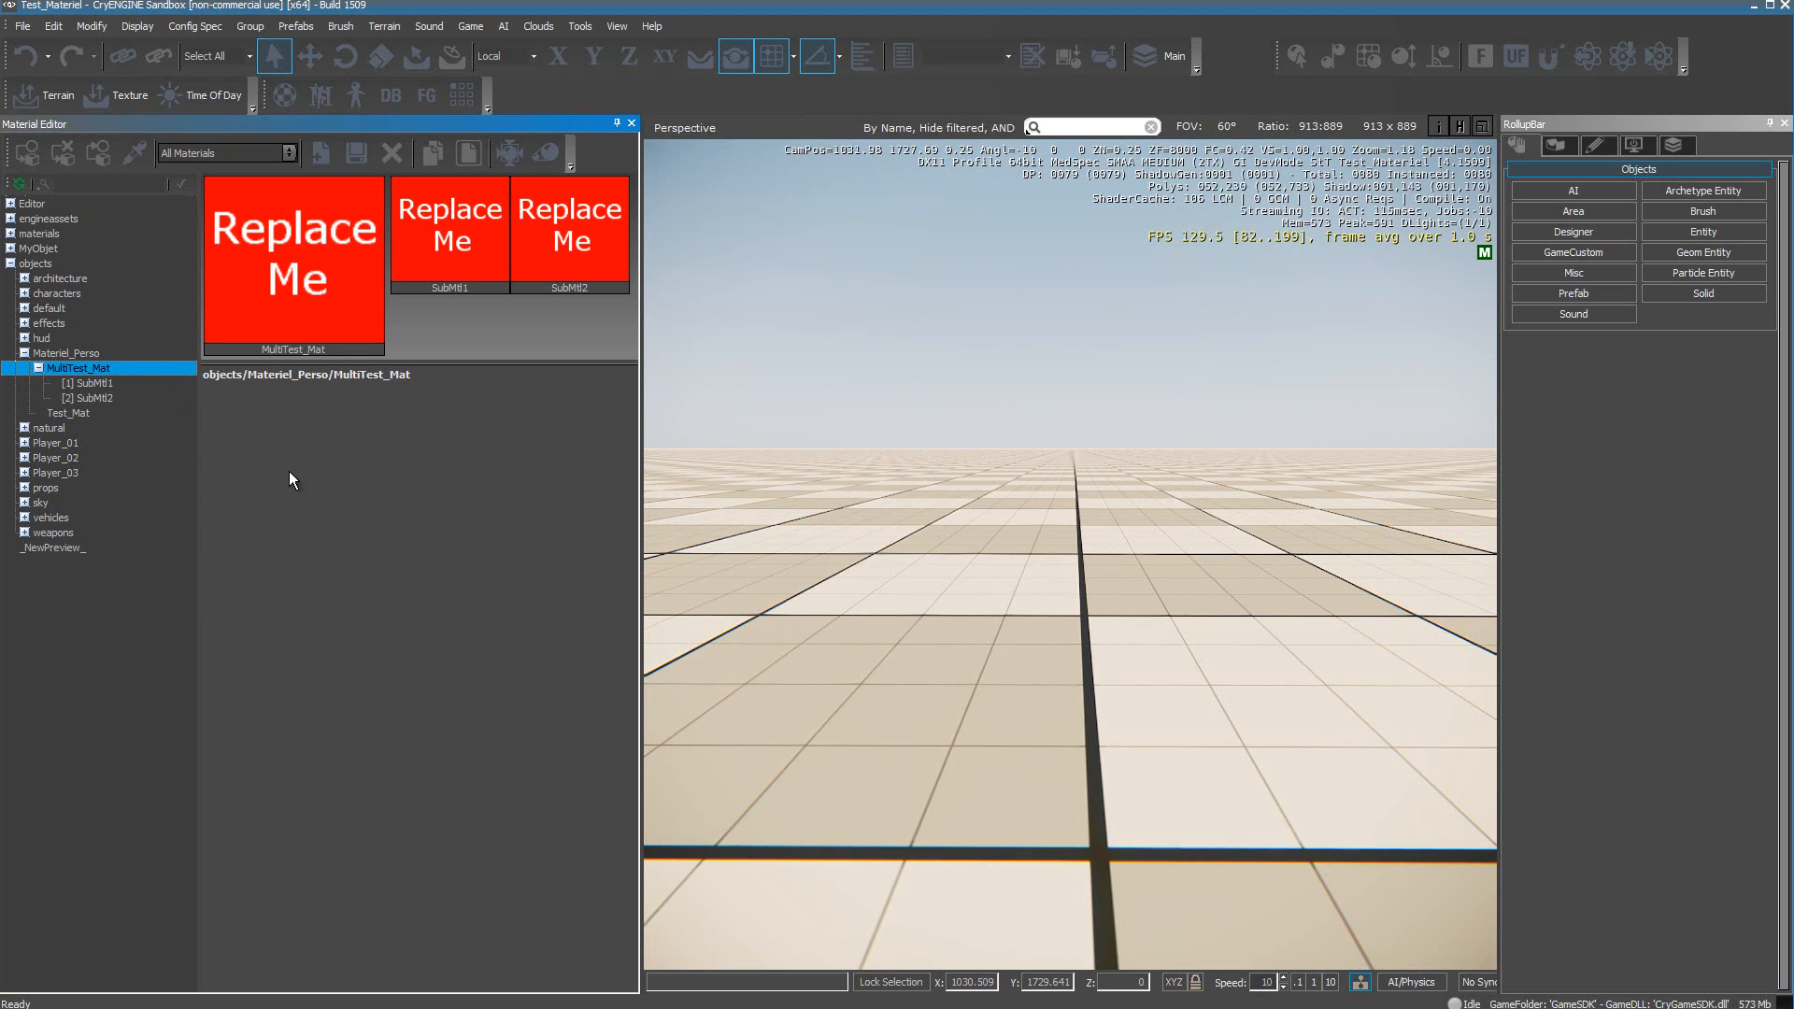
Switch the MultiTest_Mat preview shape to a sphere, and check the preview on Test_Mat before reselecting MultiTest_Mat
left_click(296, 226)
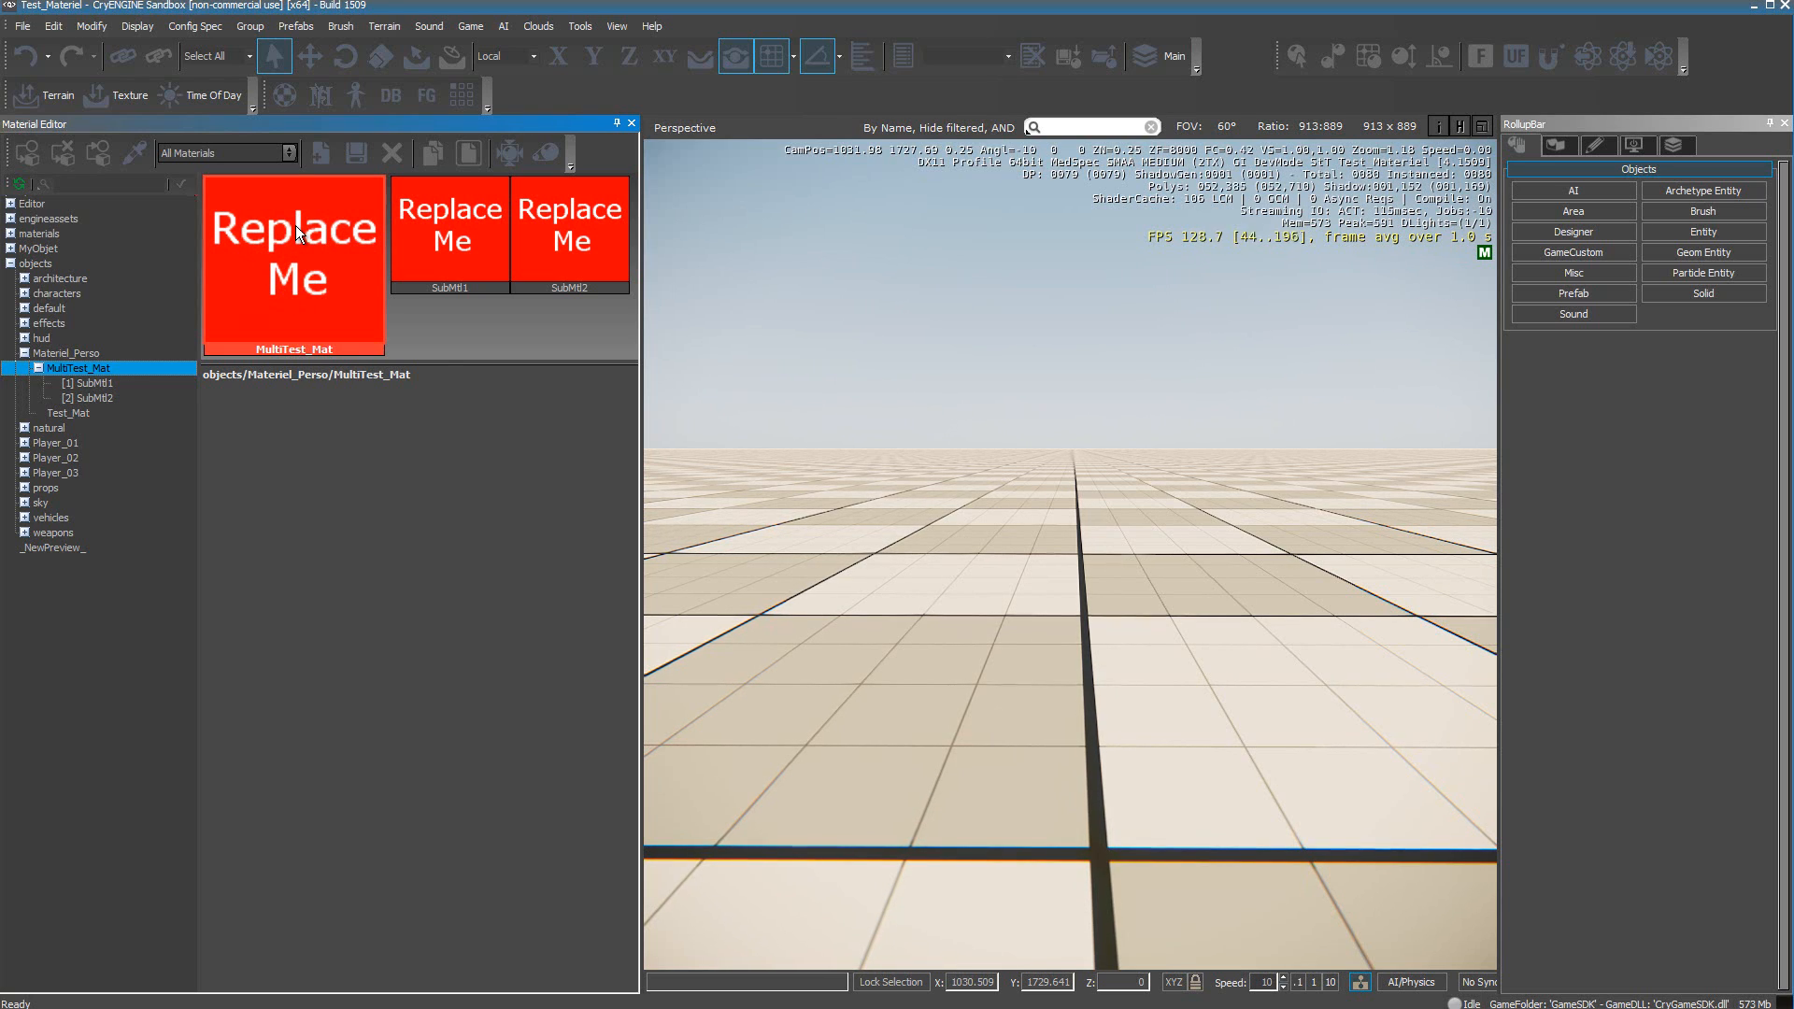
right_click(295, 226)
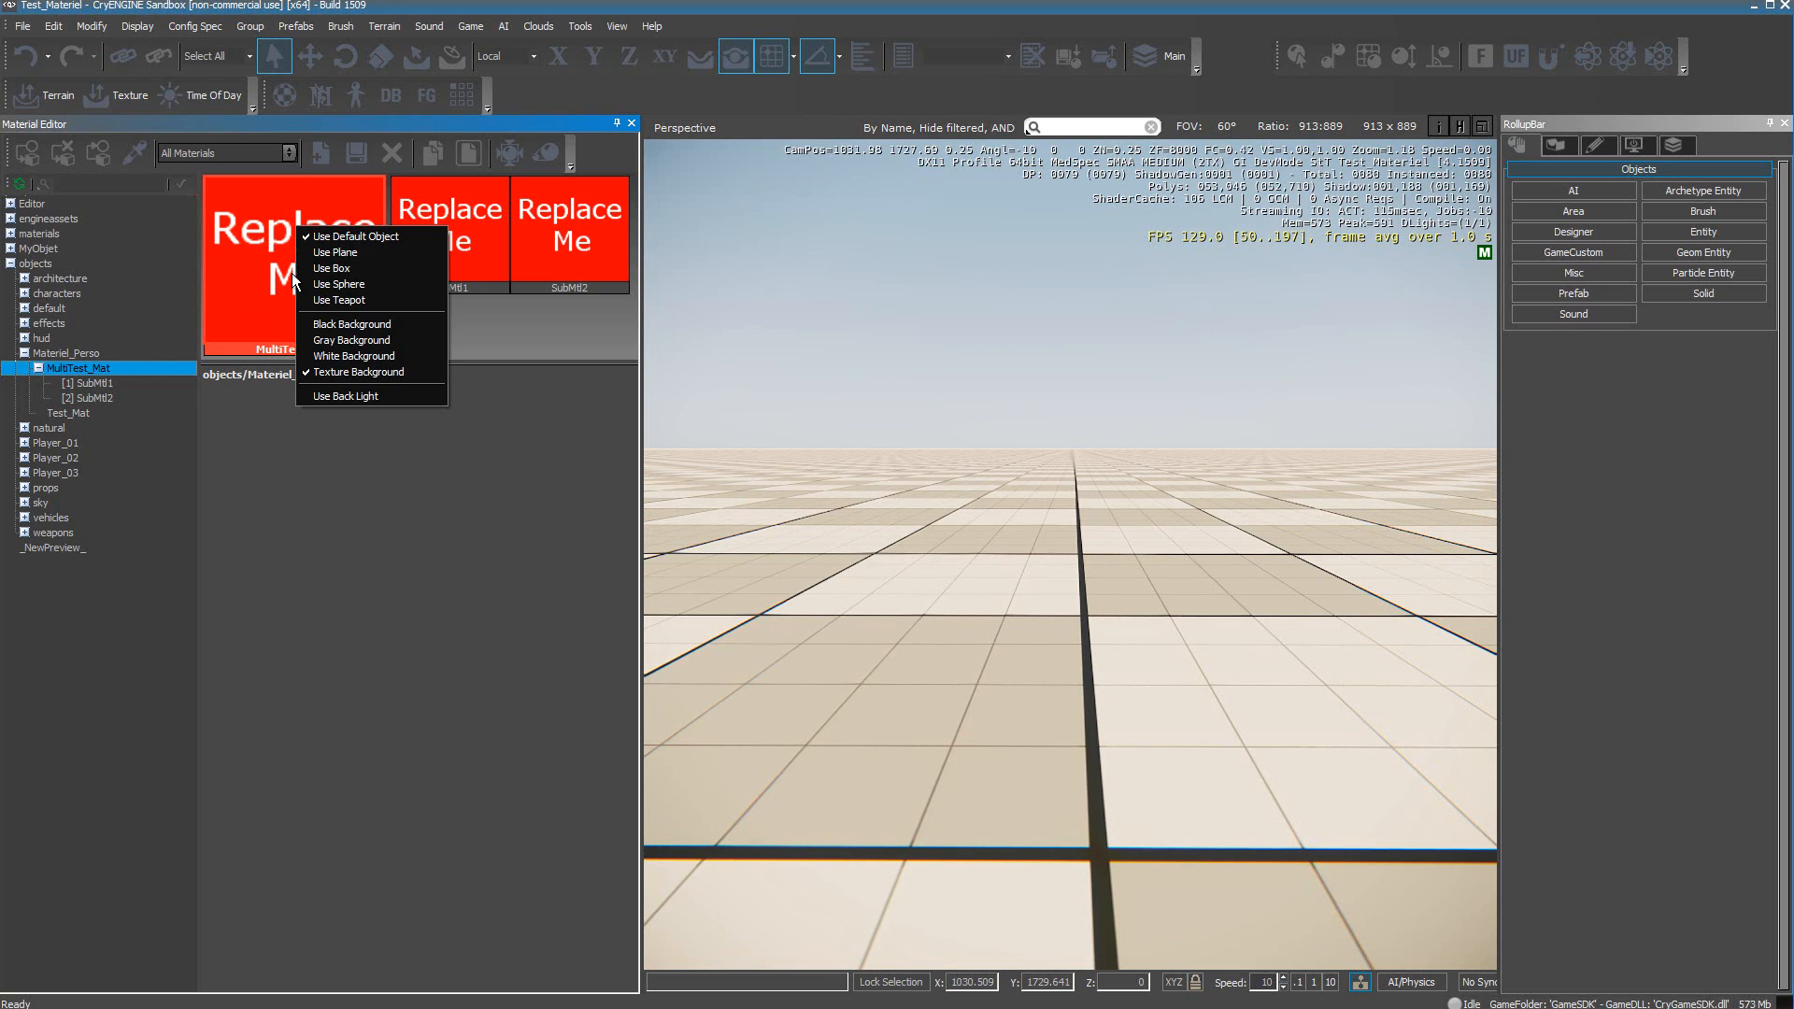
left_click(334, 285)
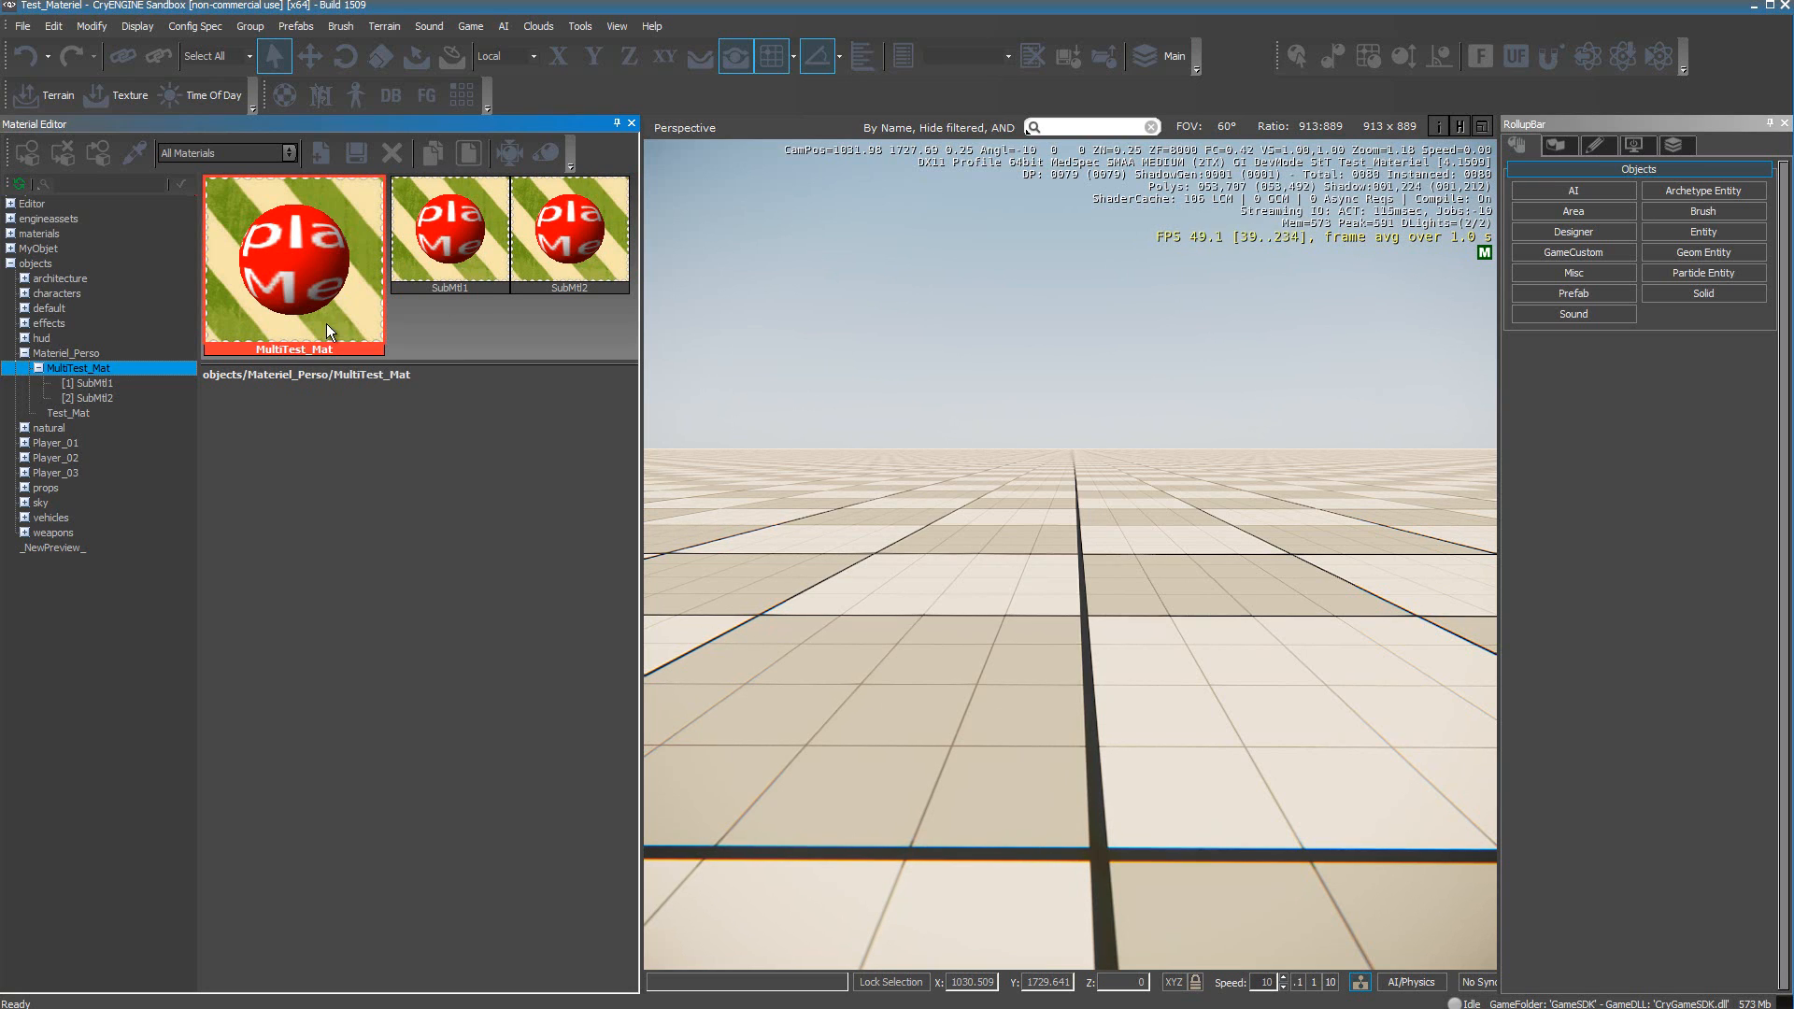
left_click(78, 415)
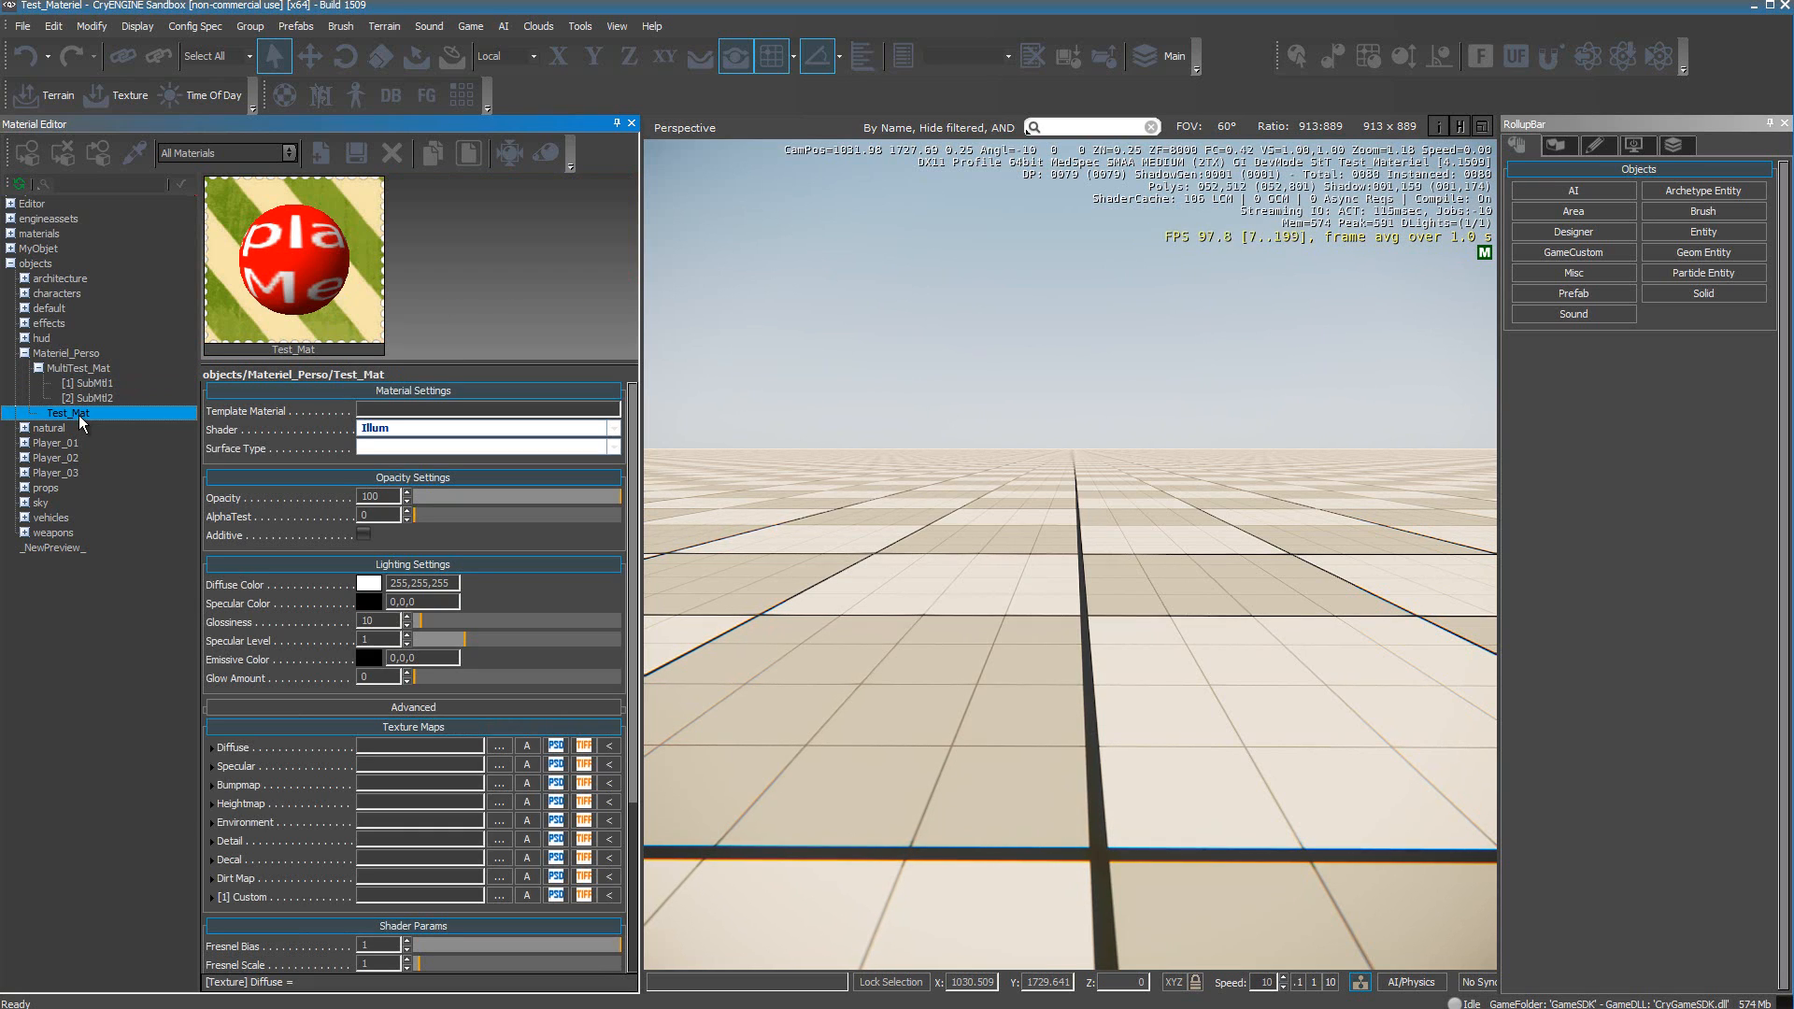
left_click(92, 367)
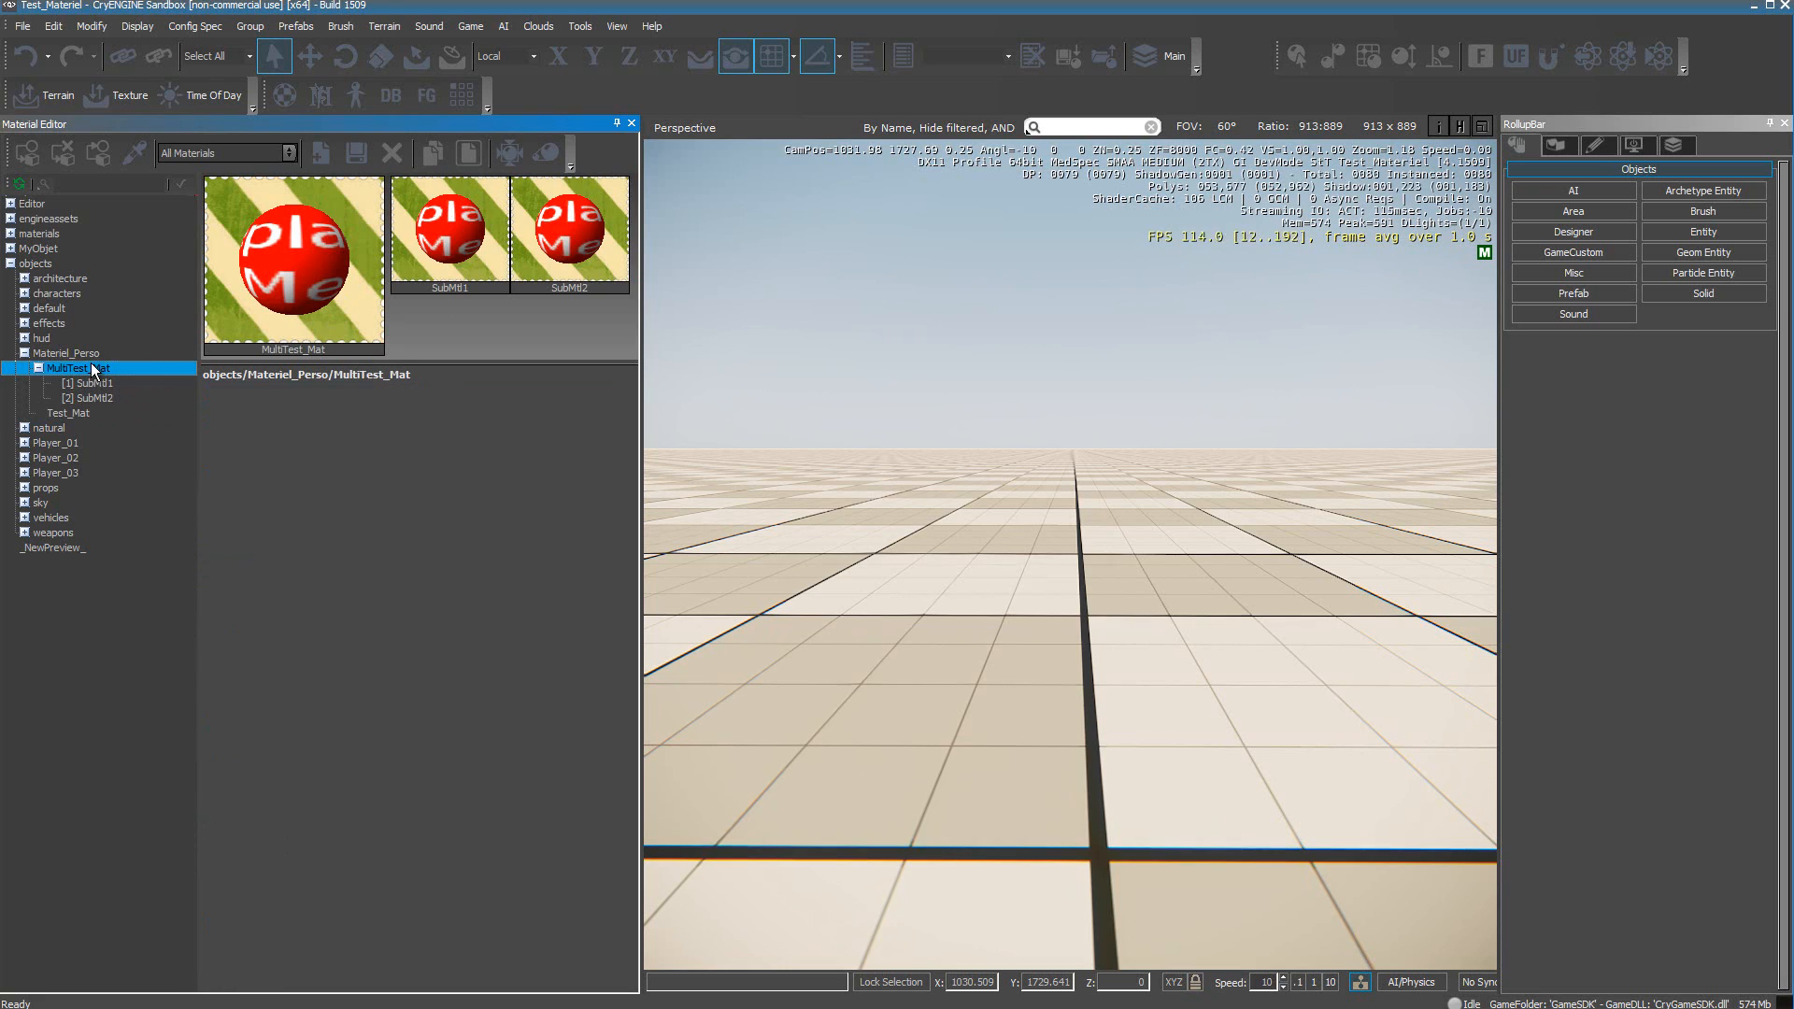
Try the plane, box, sphere and teapot shapes for the MultiTest_Mat preview
right_click(284, 217)
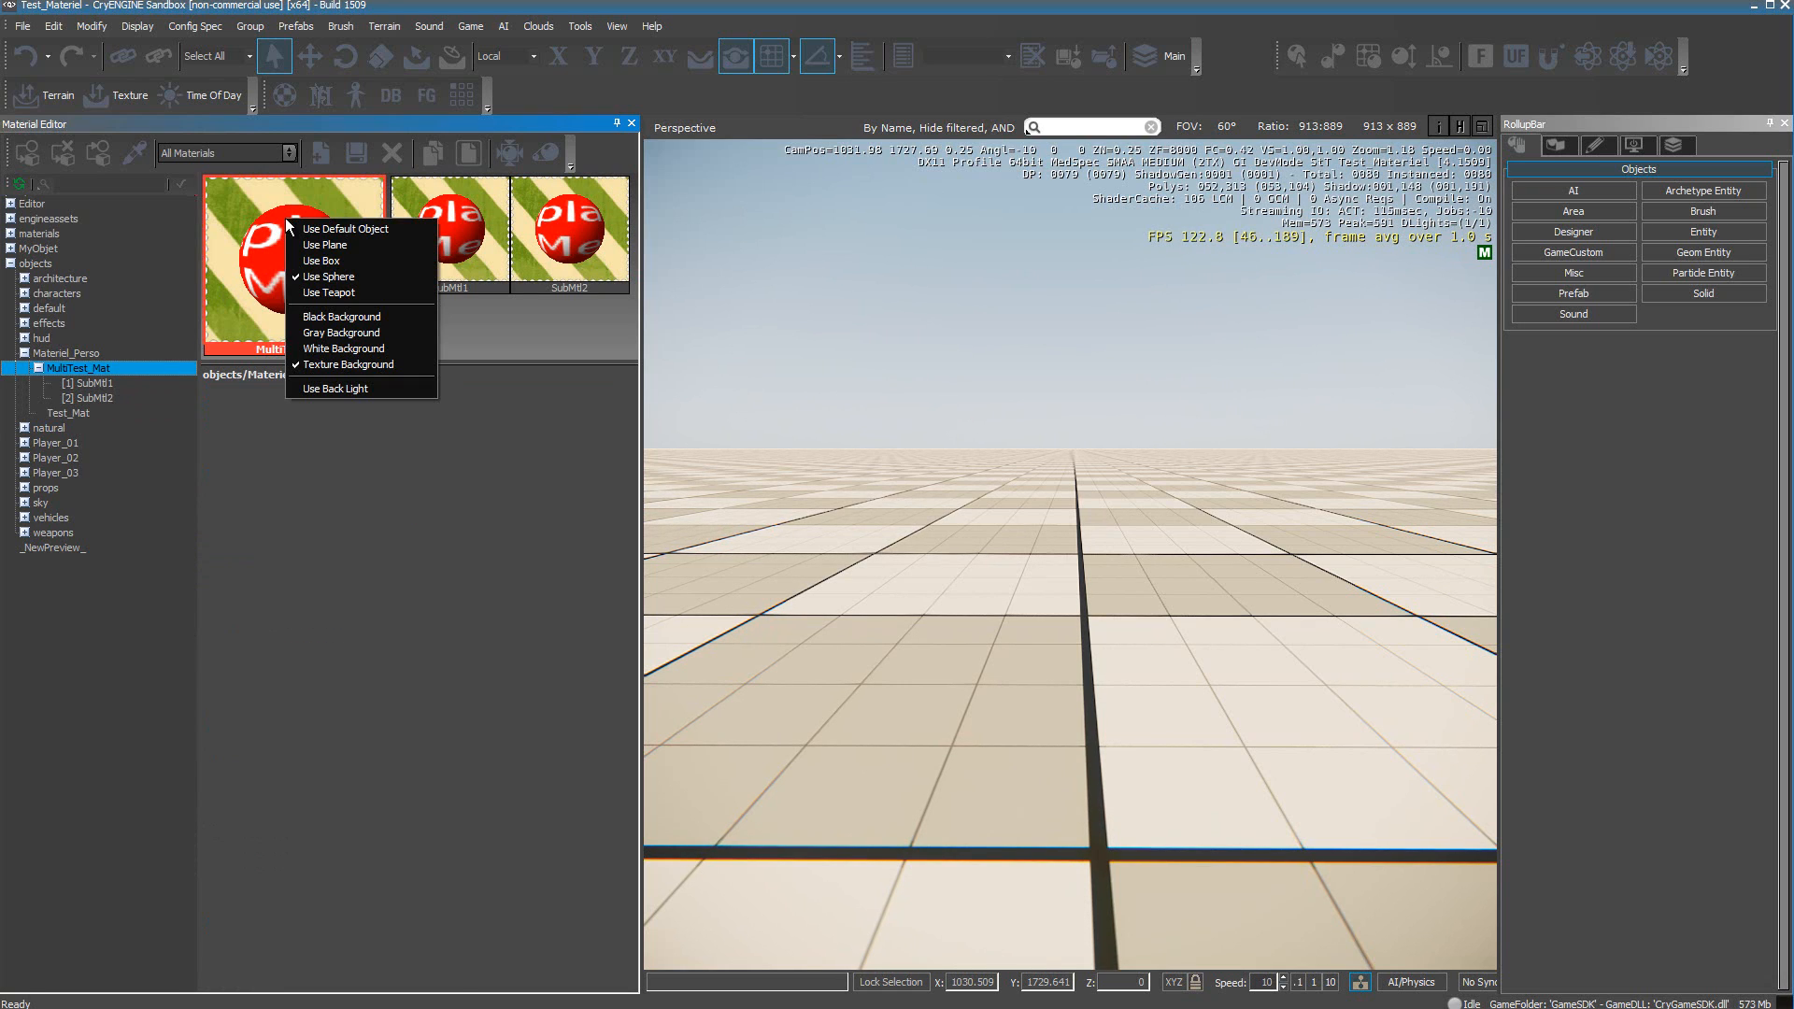
left_click(307, 244)
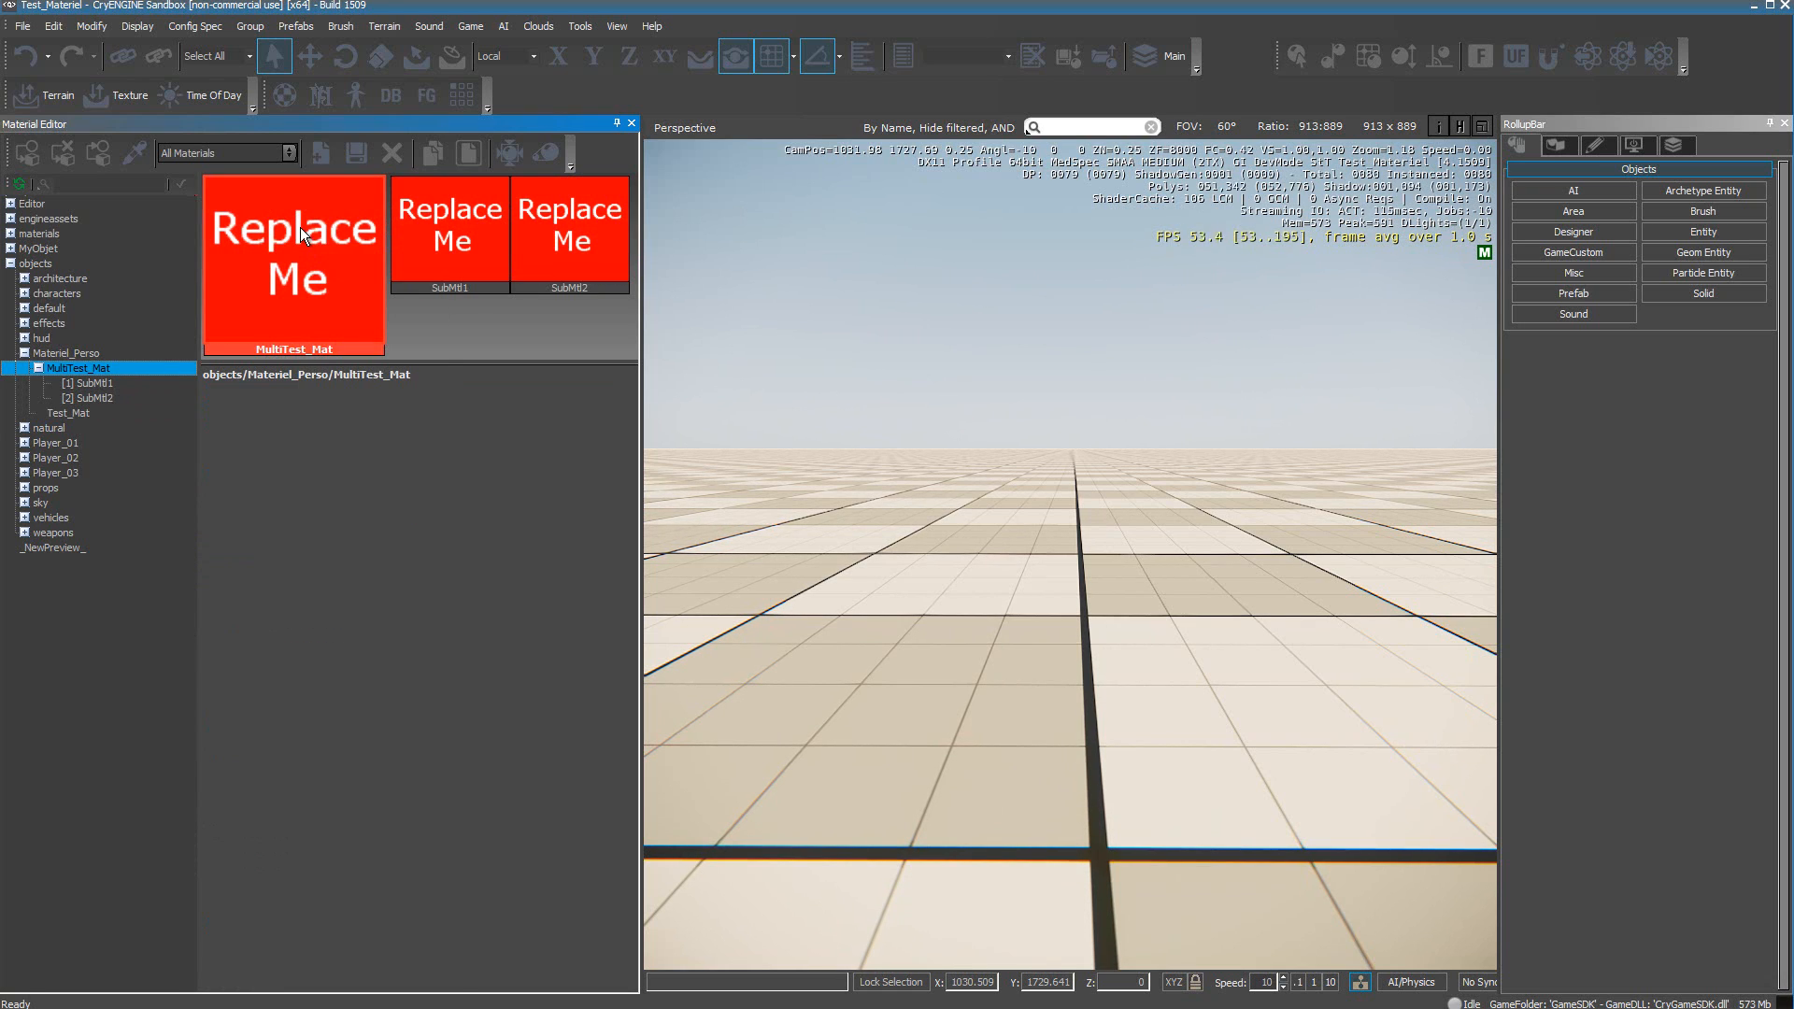
right_click(300, 228)
left_click(323, 270)
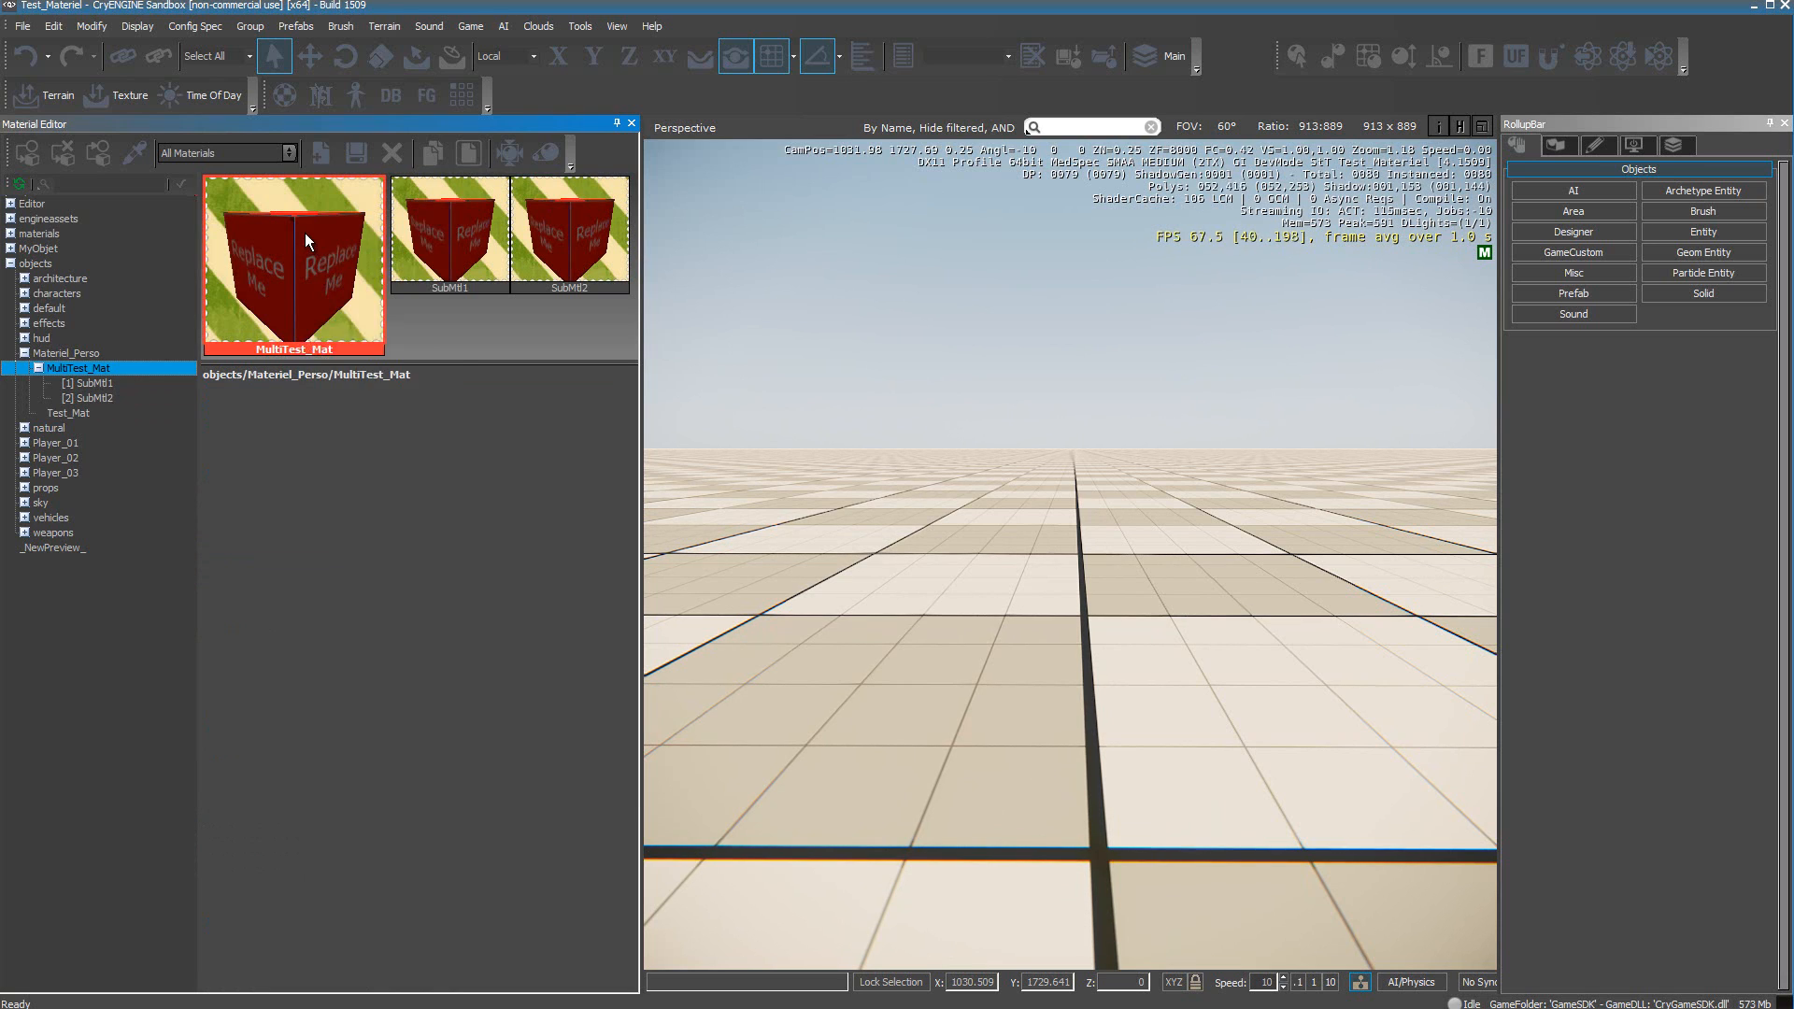
right_click(304, 235)
left_click(341, 292)
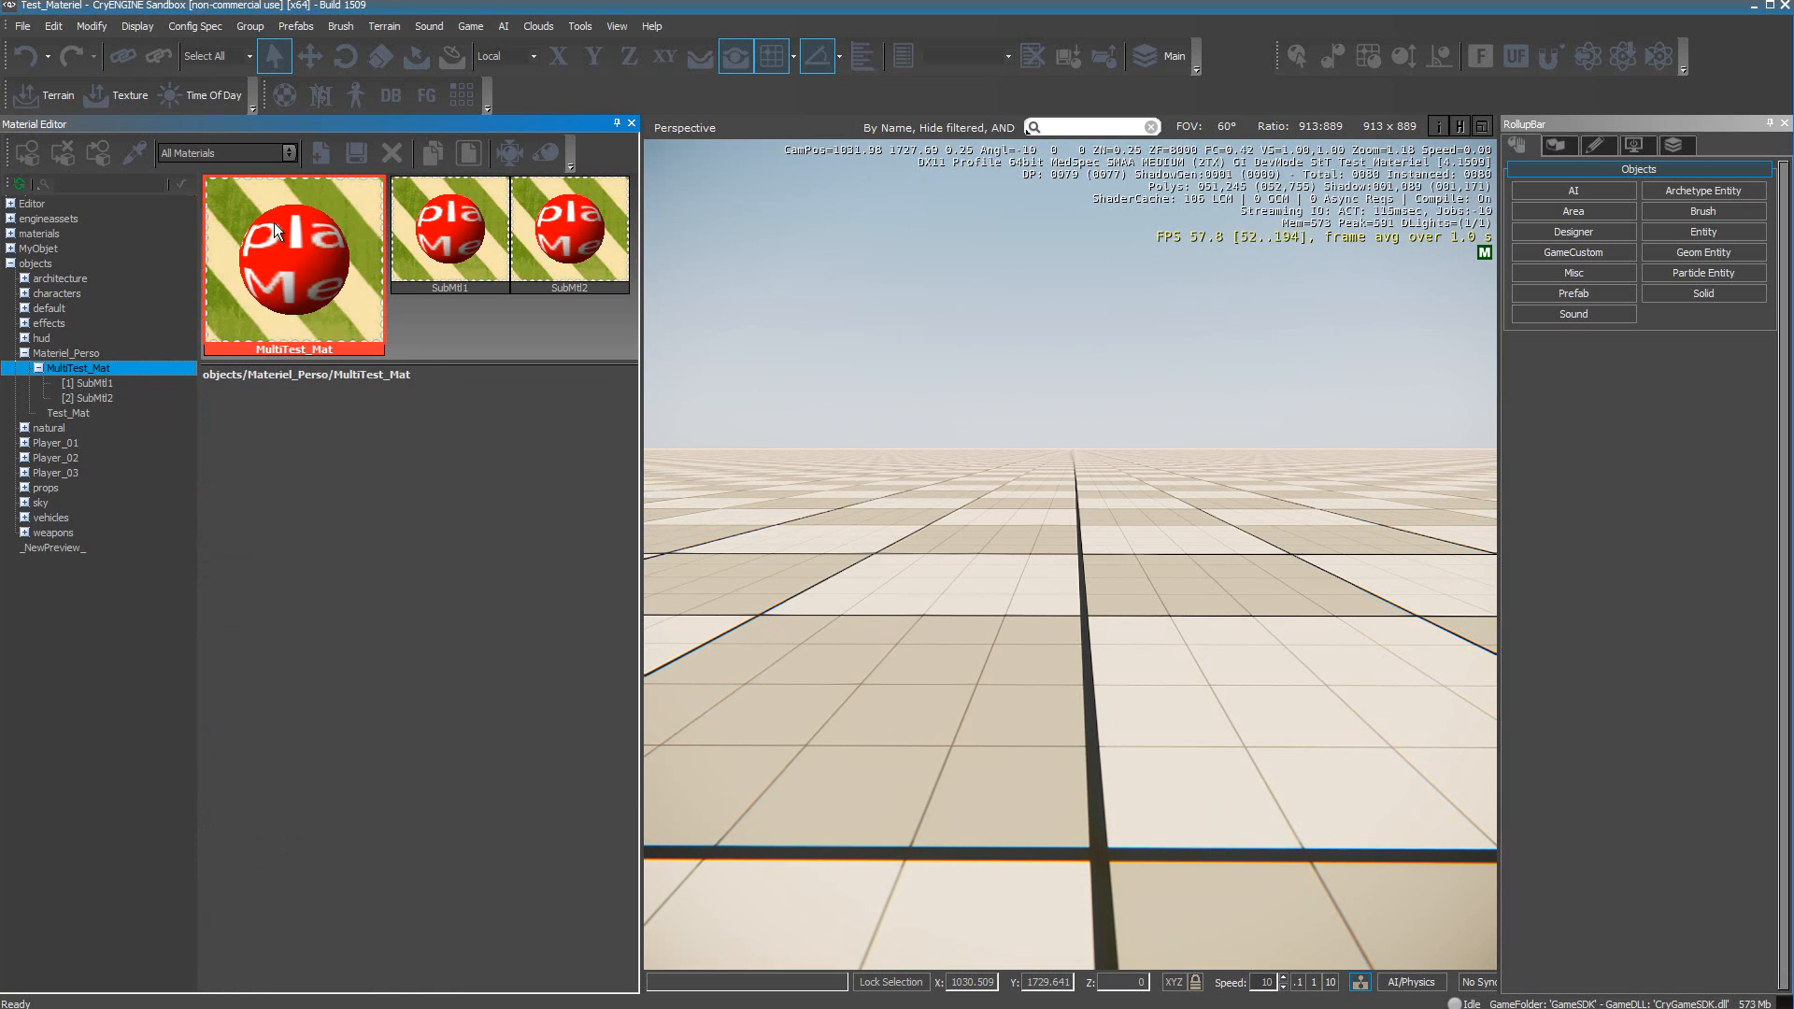
right_click(273, 223)
left_click(304, 298)
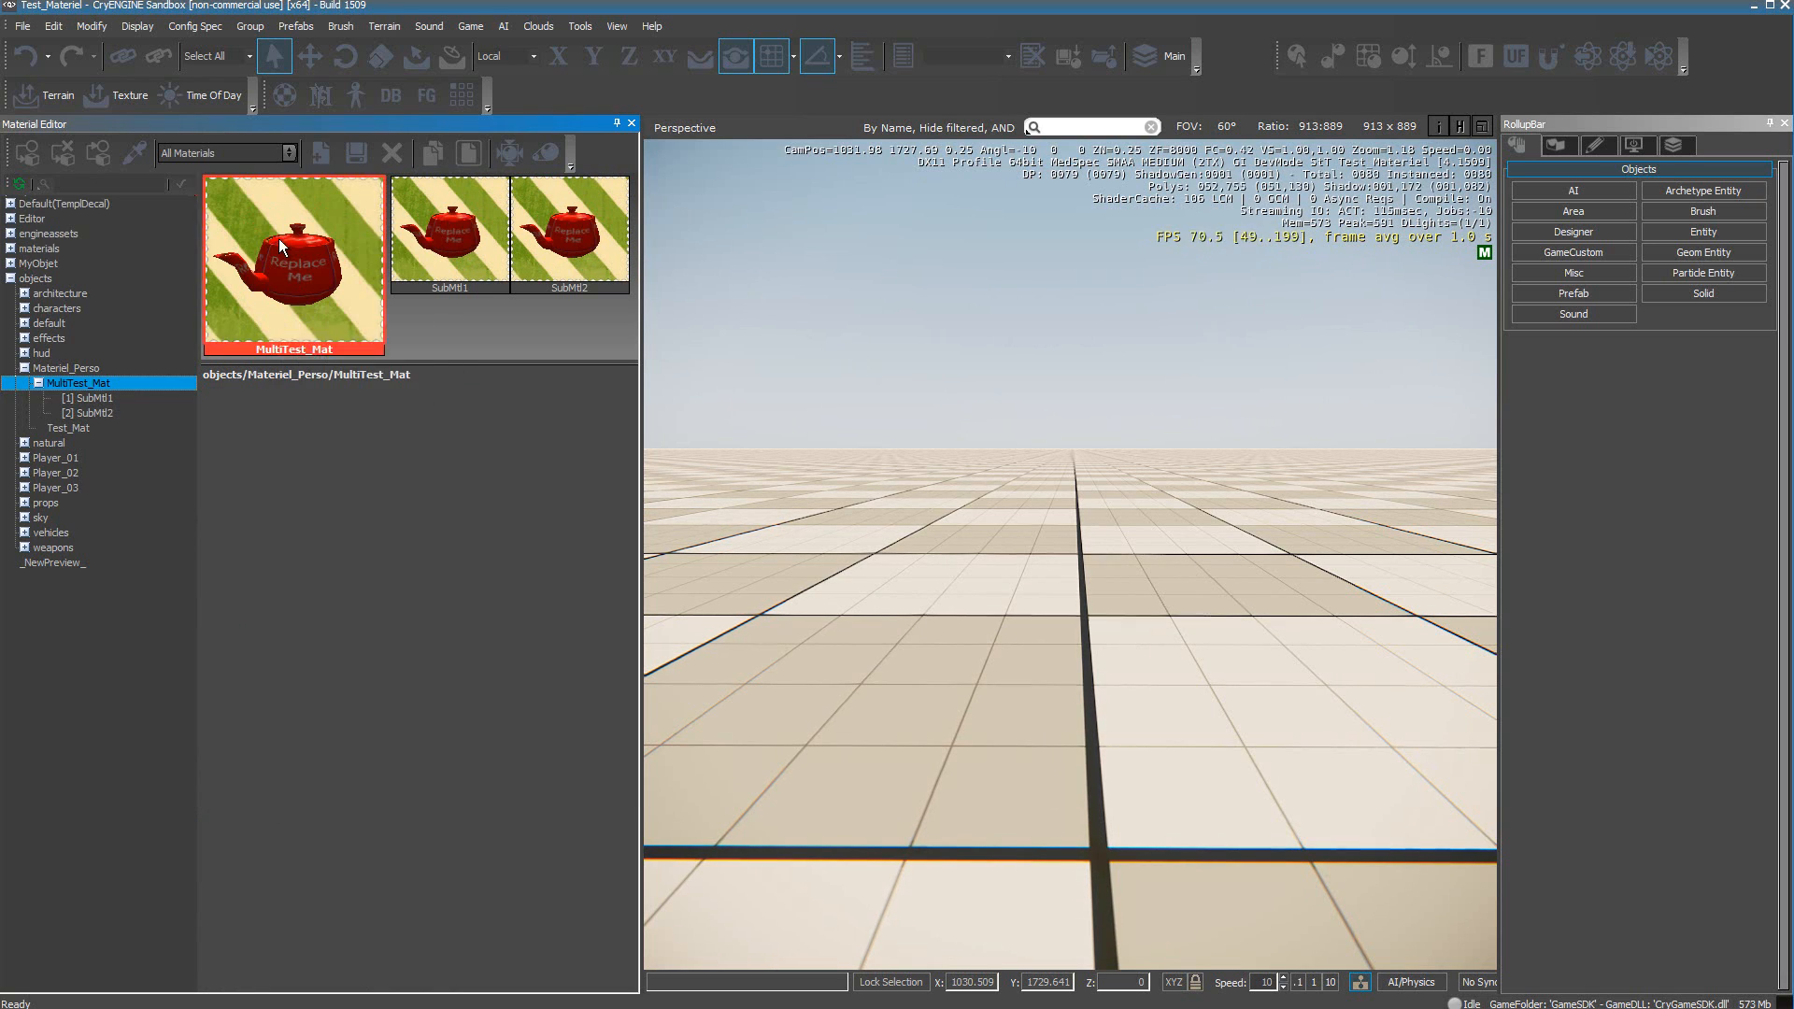
Try the black, gray and white backgrounds for the material preview and return to the texture background
right_click(280, 241)
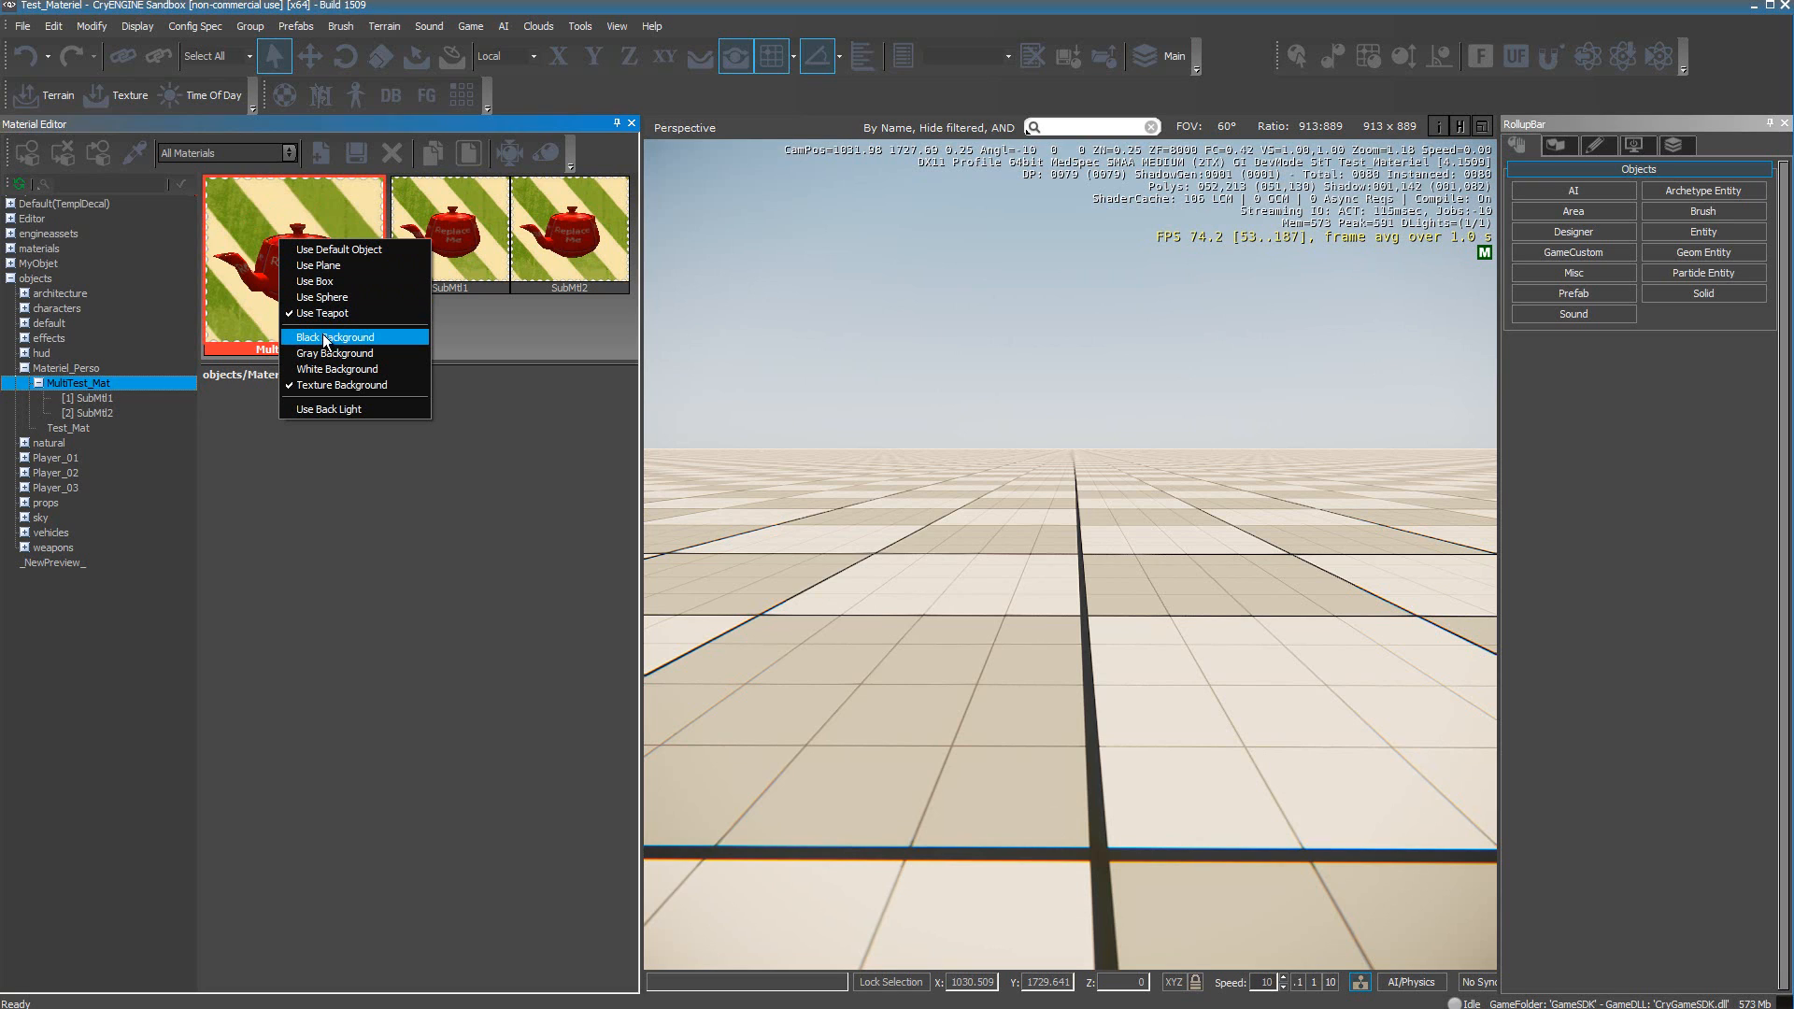
left_click(396, 340)
right_click(290, 198)
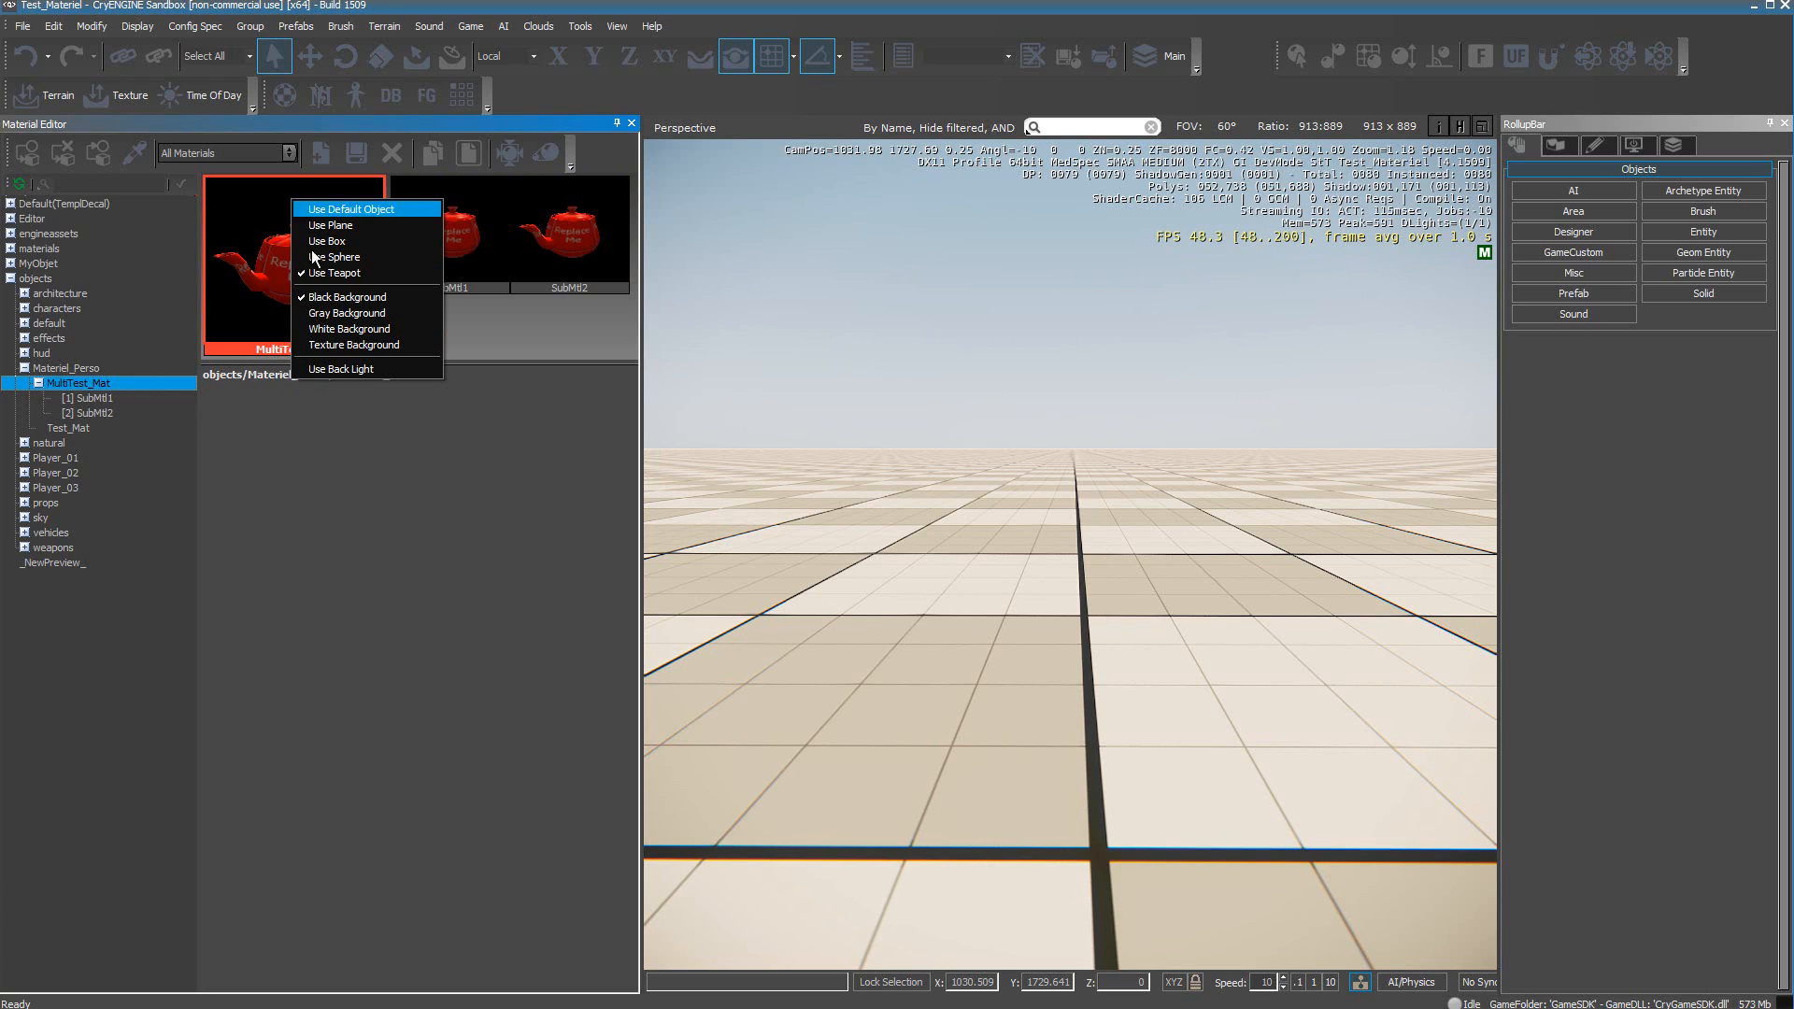
left_click(327, 312)
right_click(277, 205)
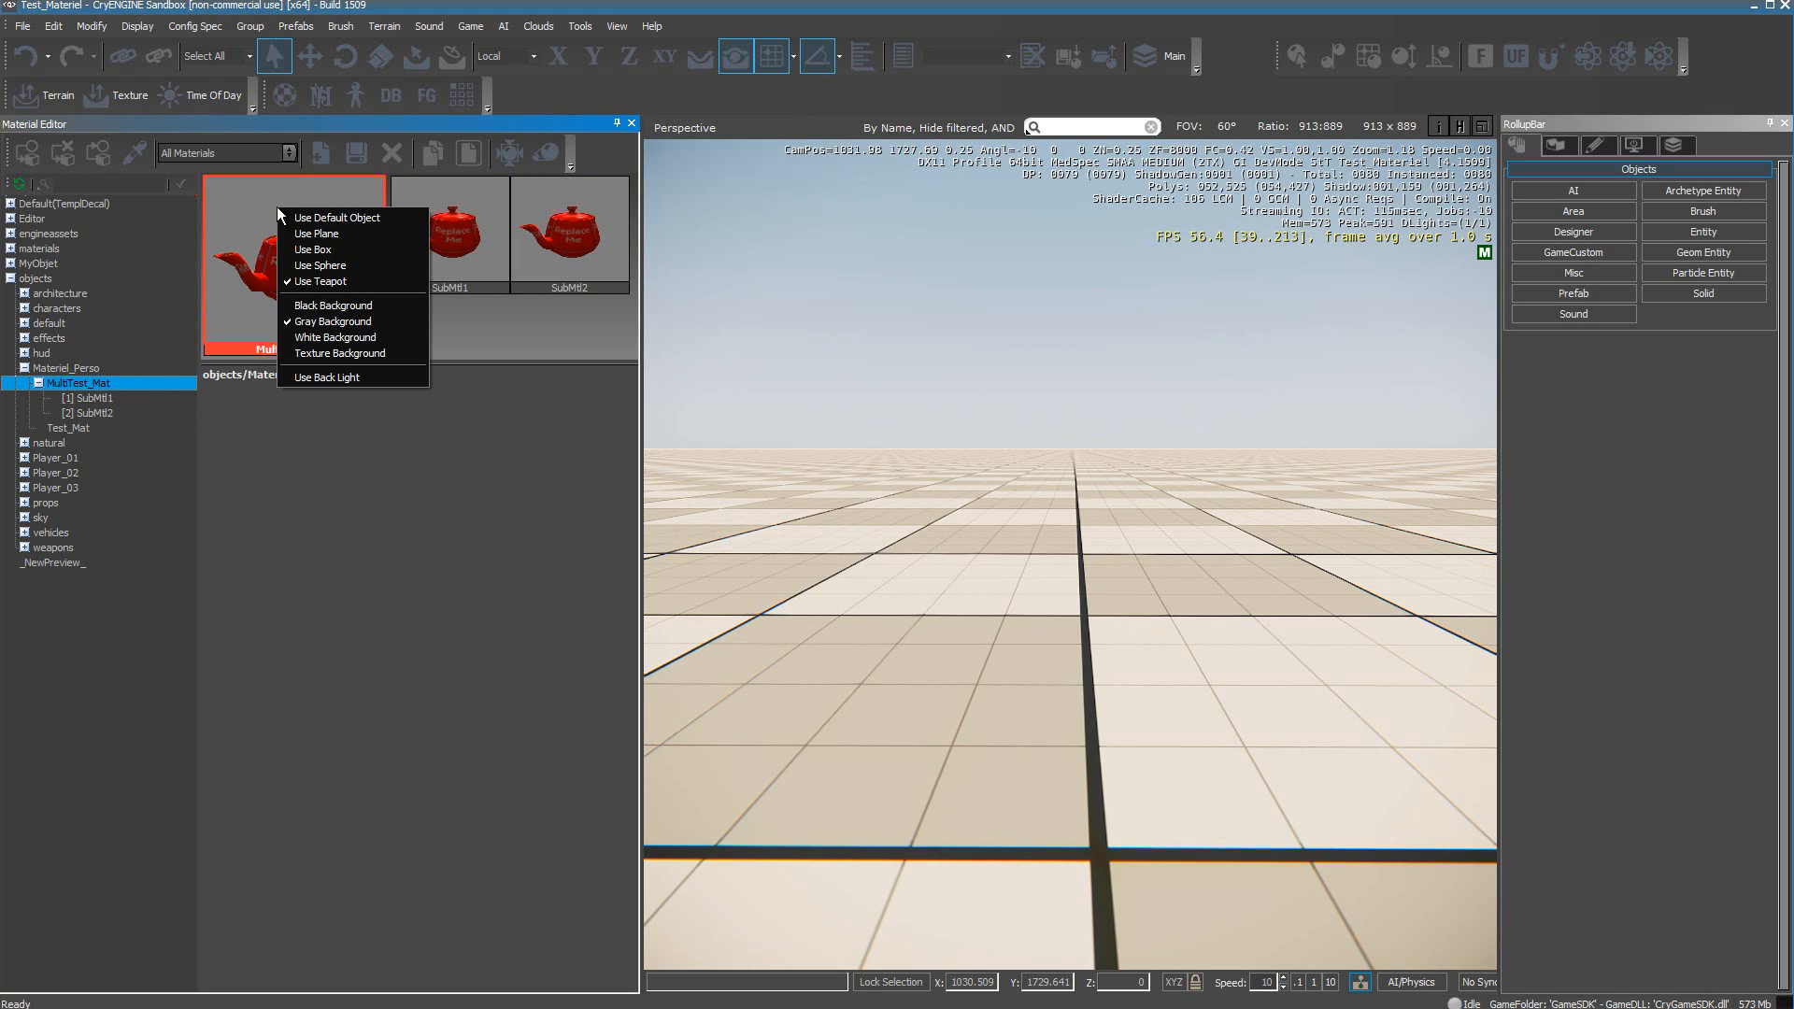
left_click(329, 336)
right_click(291, 223)
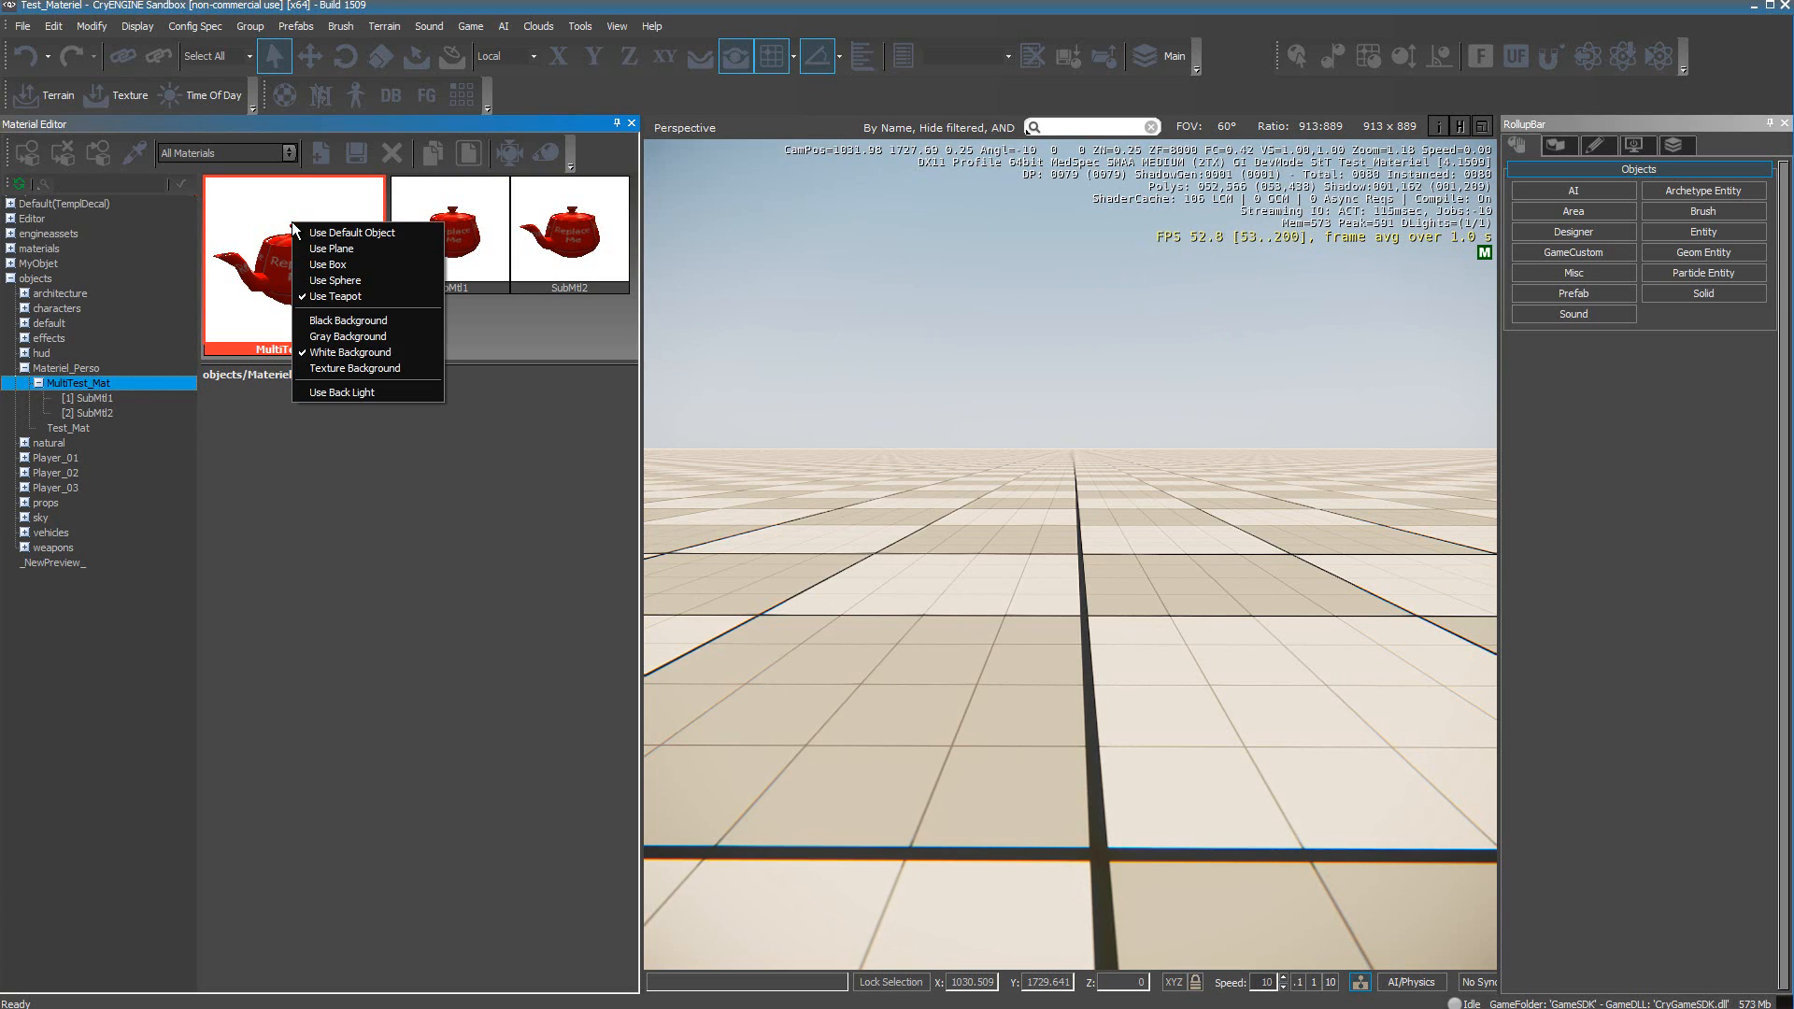
left_click(310, 372)
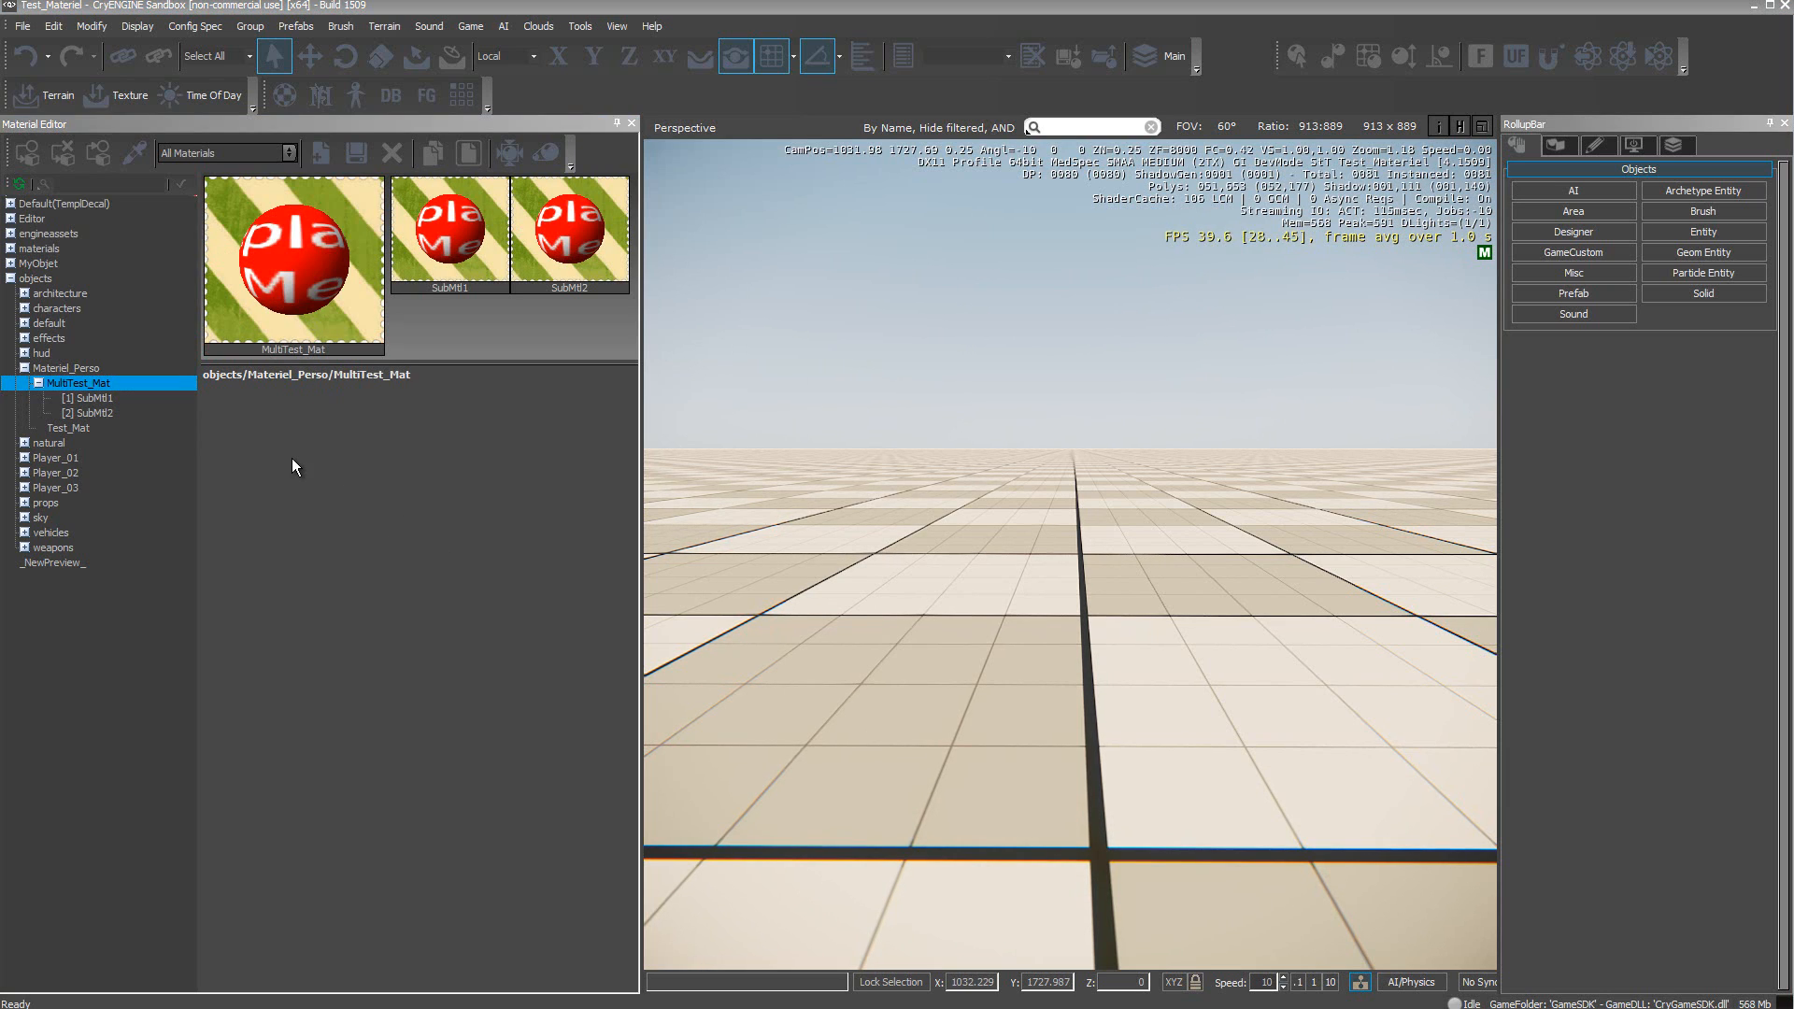
Look through both sub-materials of MultiTest_Mat and rename the first one, SubMtl1, as Mat01
left_click(103, 400)
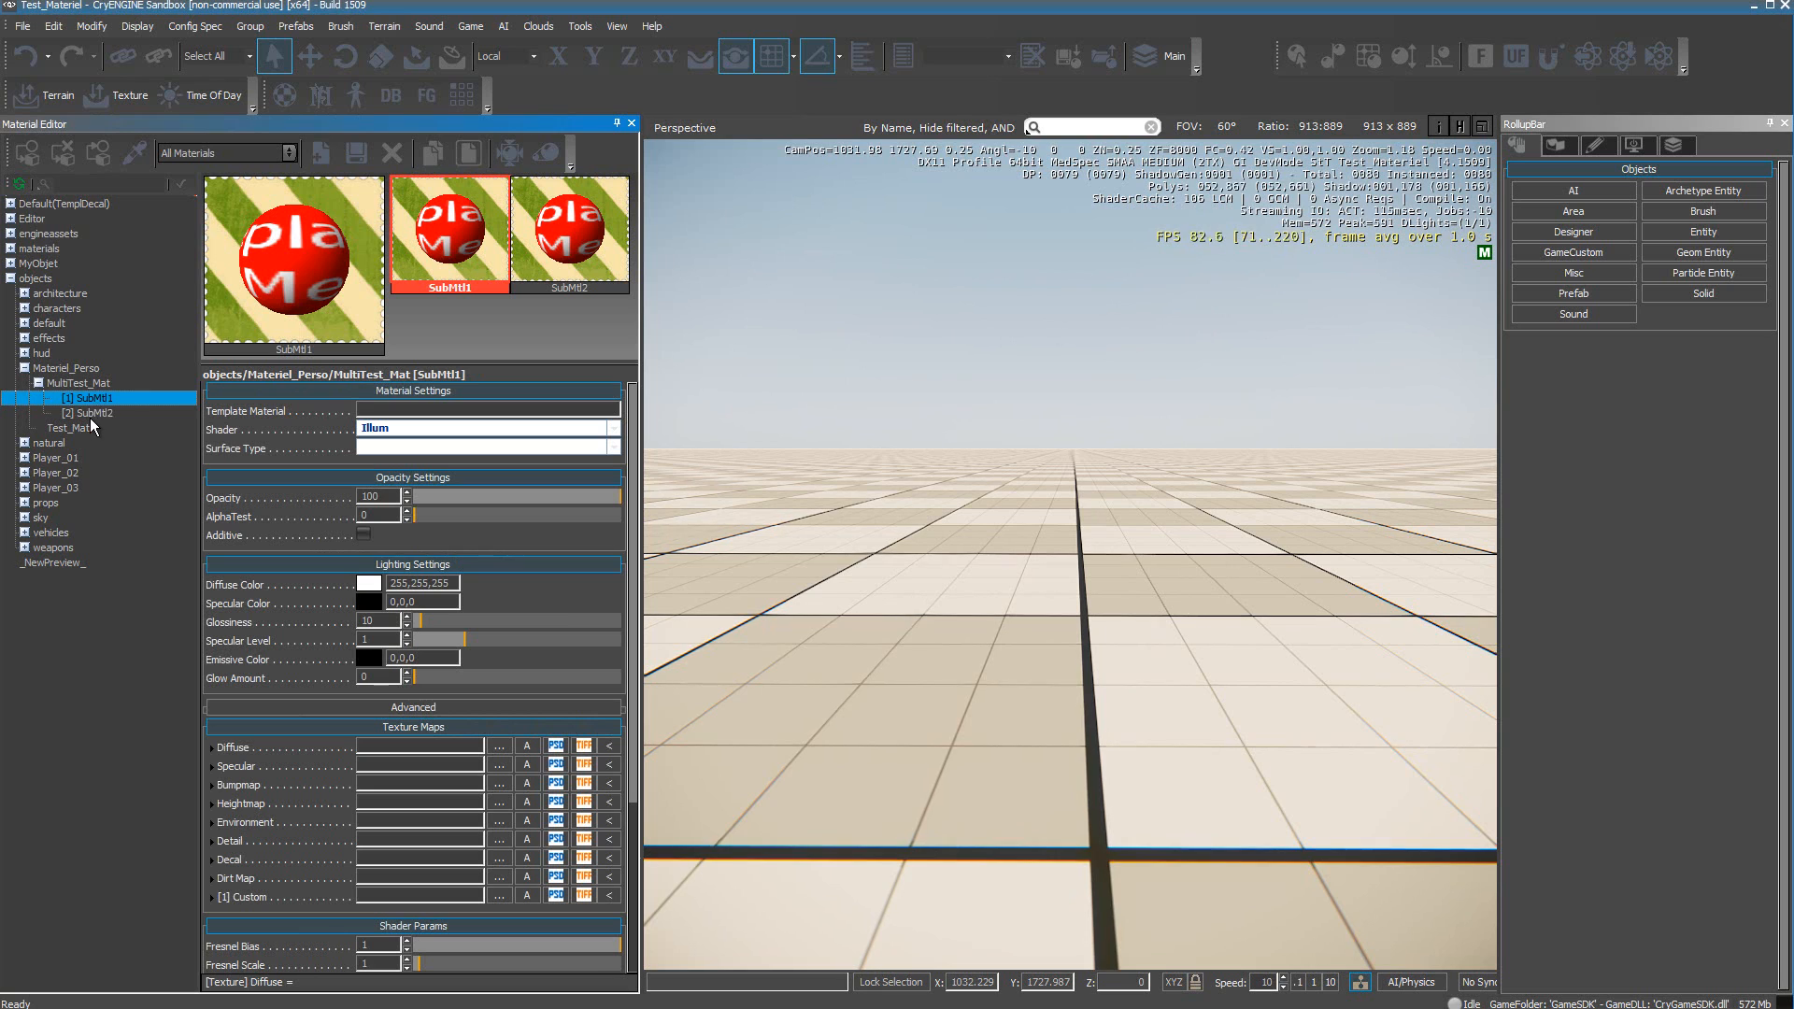
left_click(92, 413)
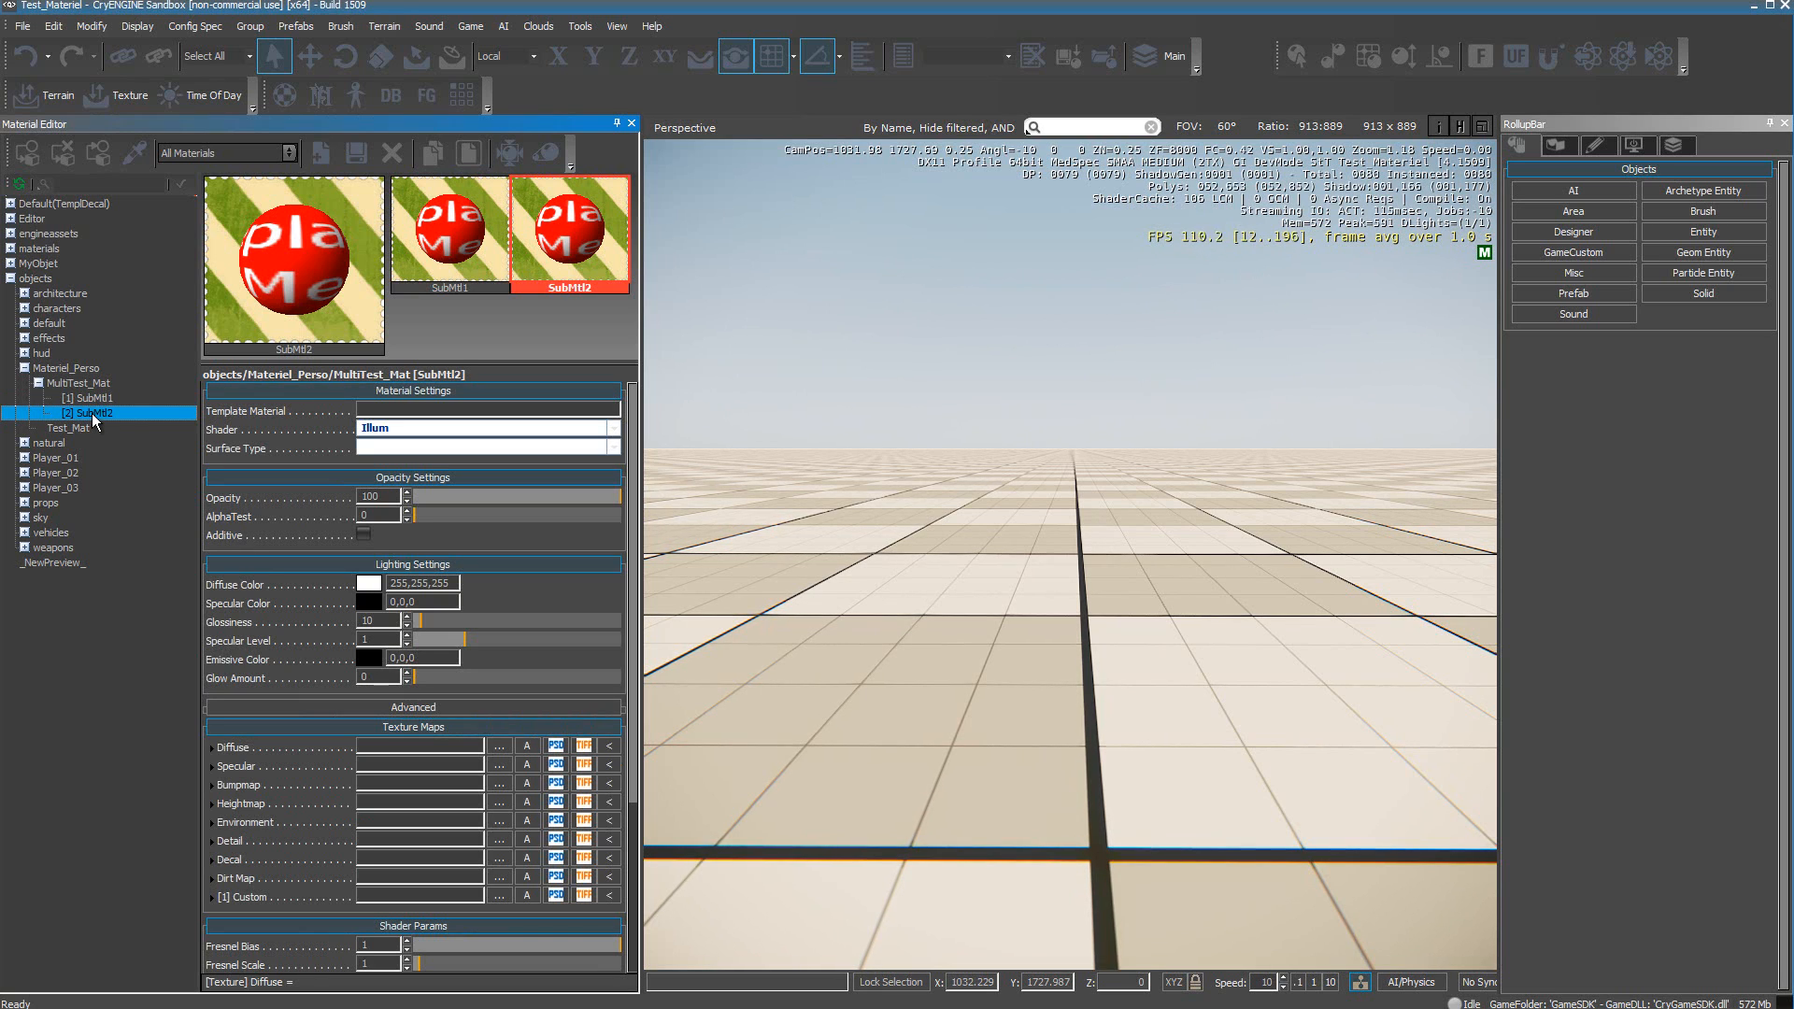
left_click(101, 399)
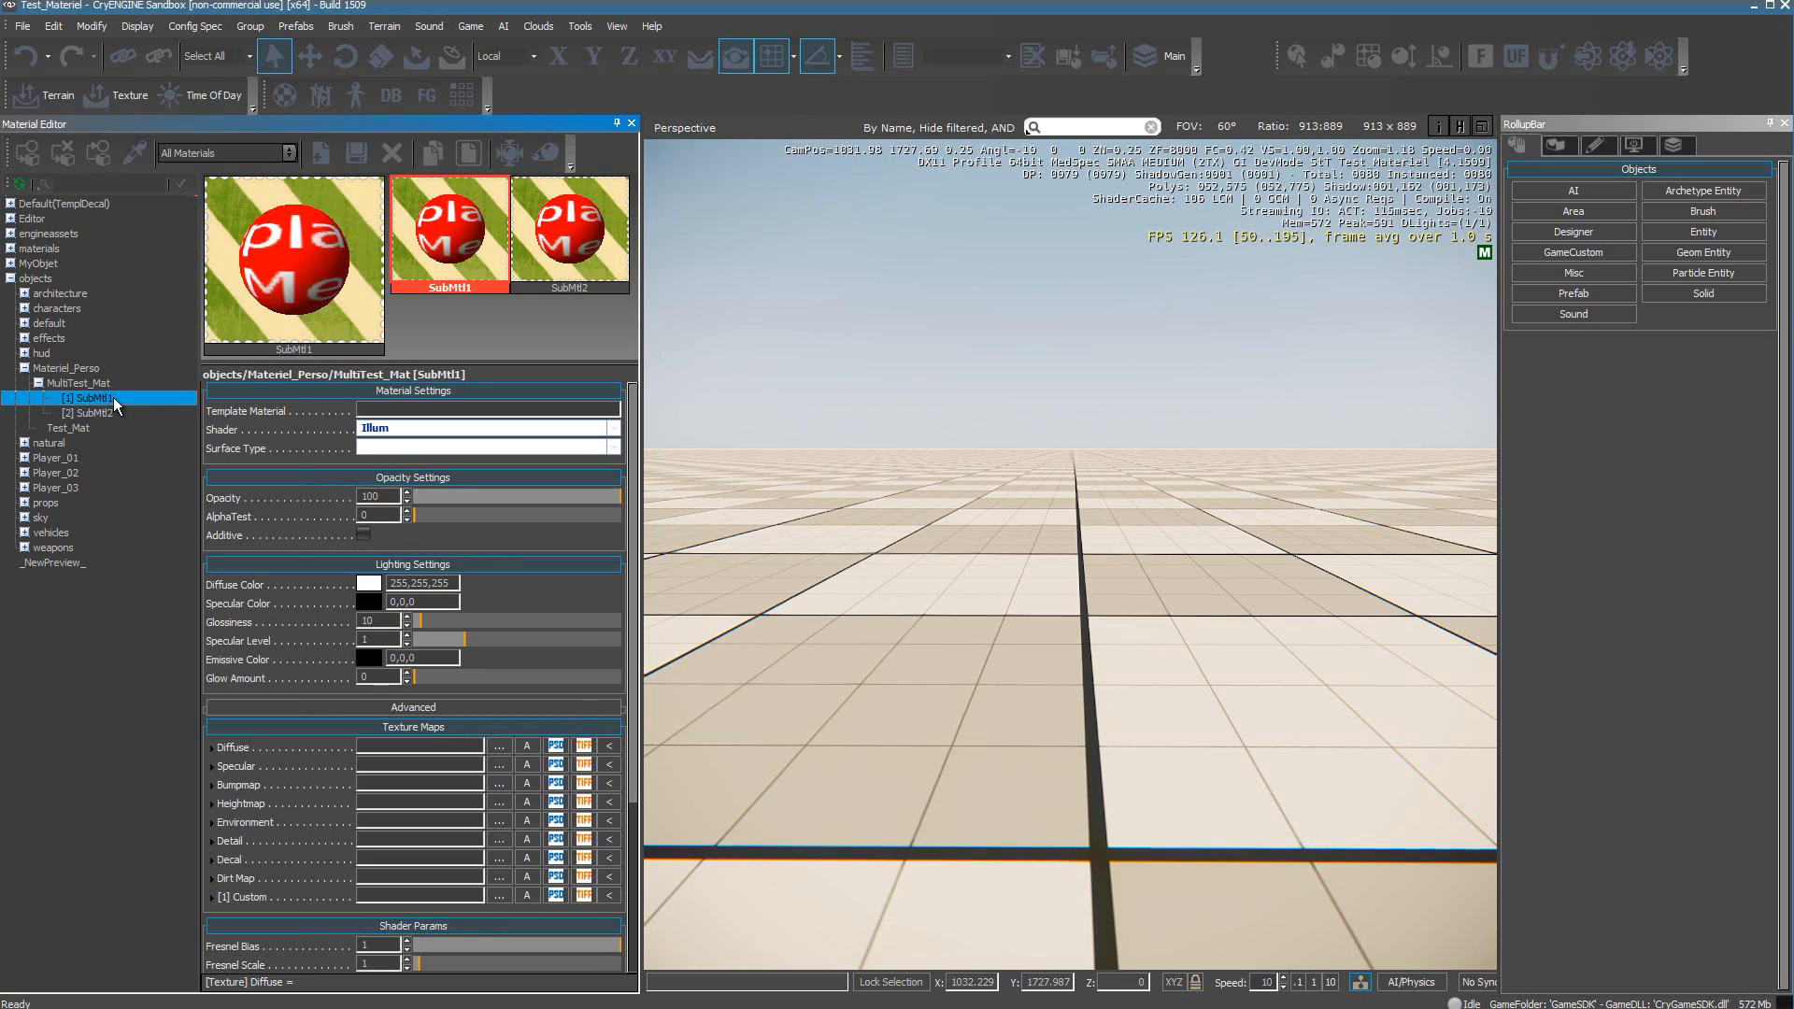
right_click(114, 396)
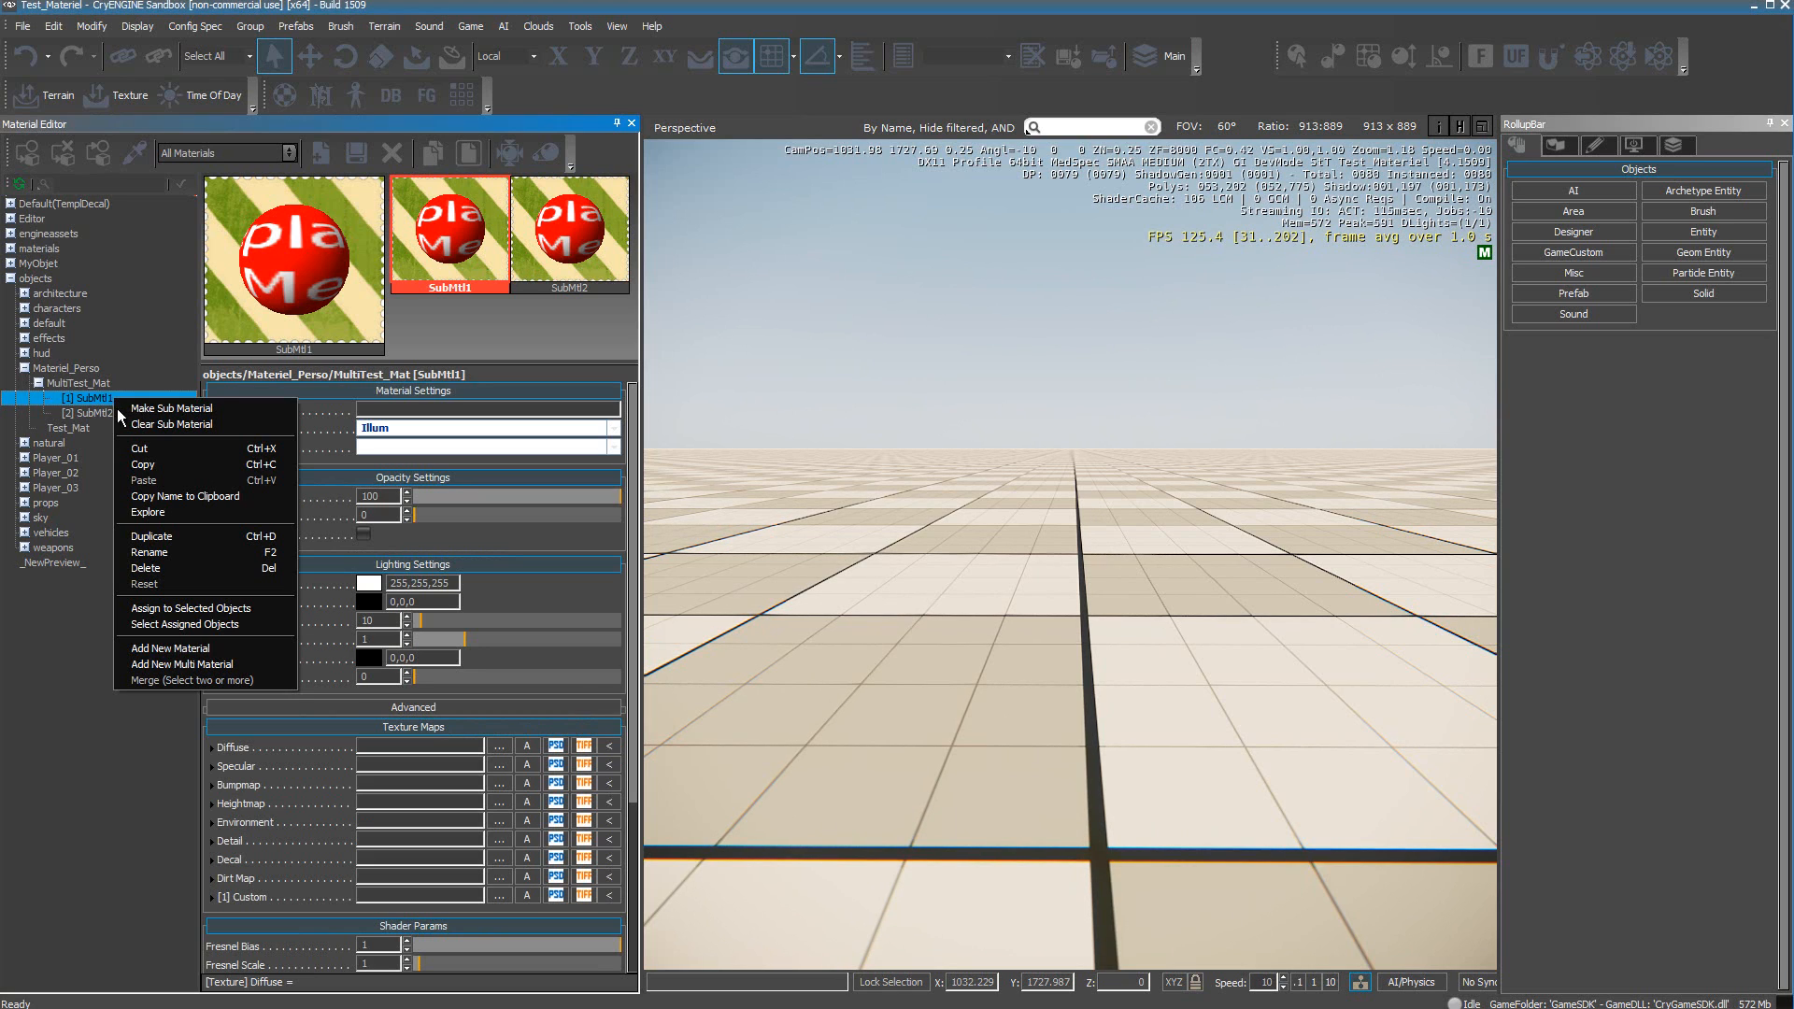
left_click(171, 553)
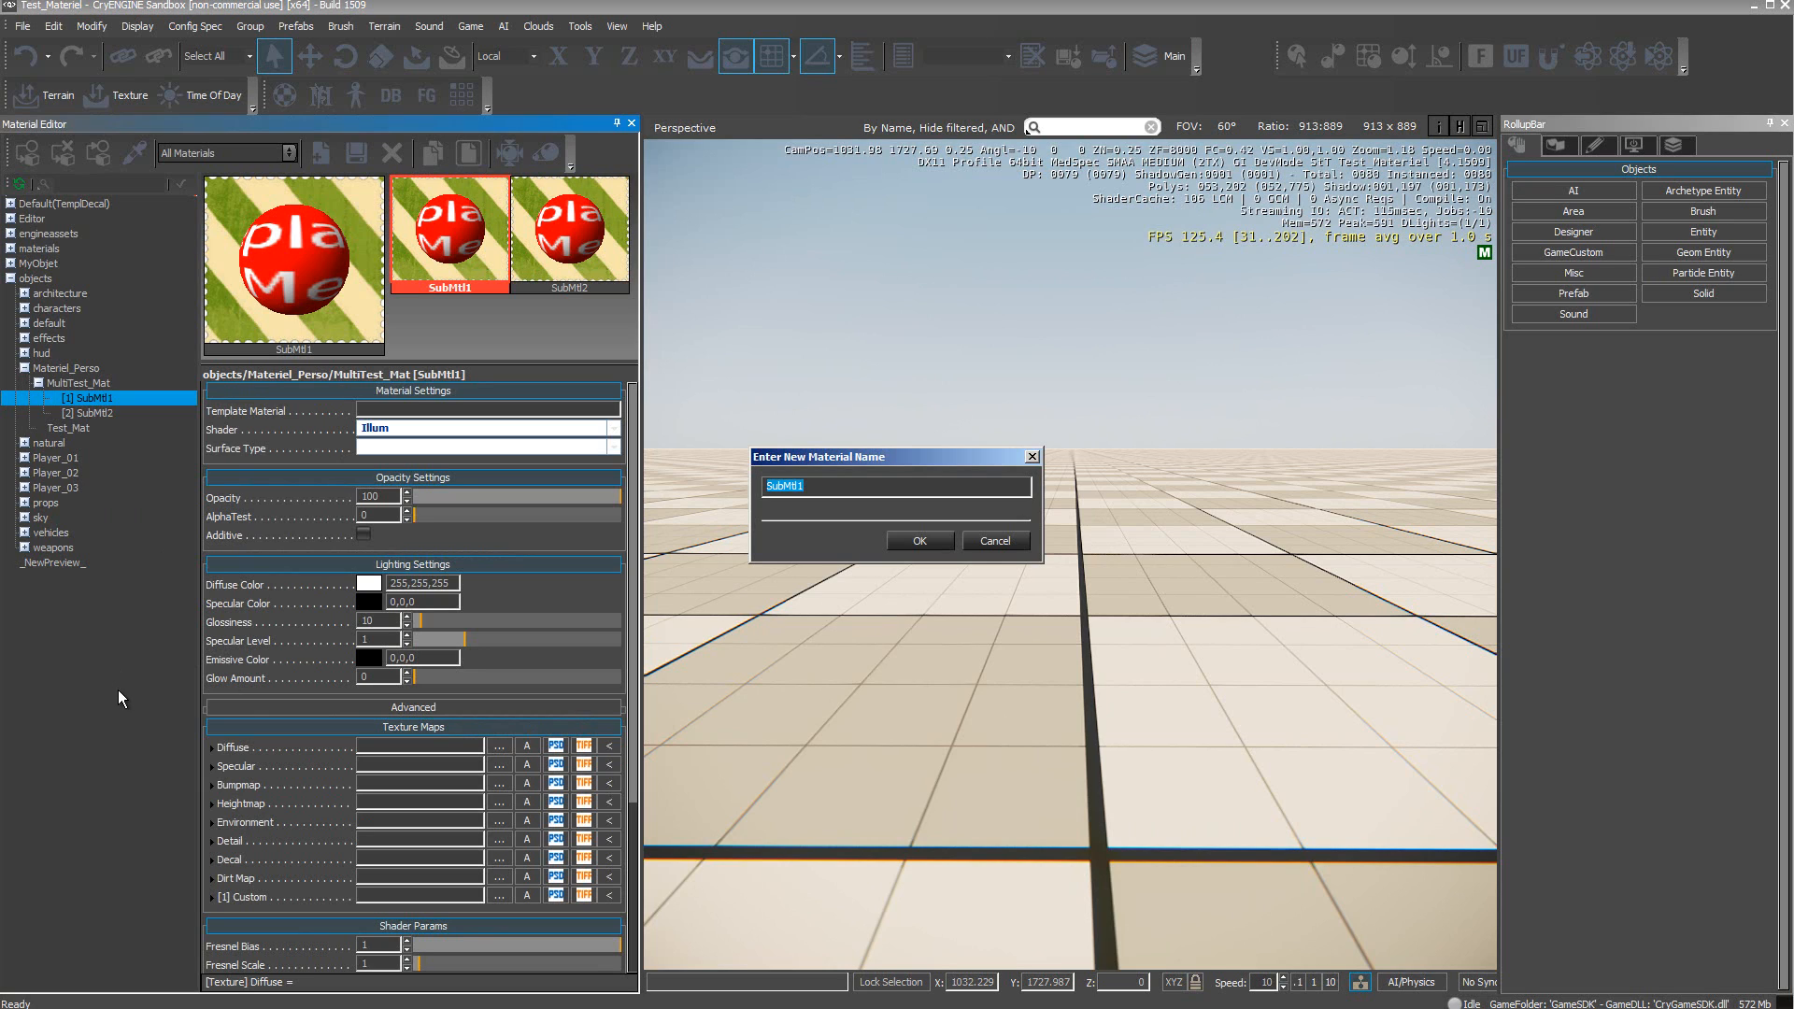
type("Mat01")
left_click(921, 542)
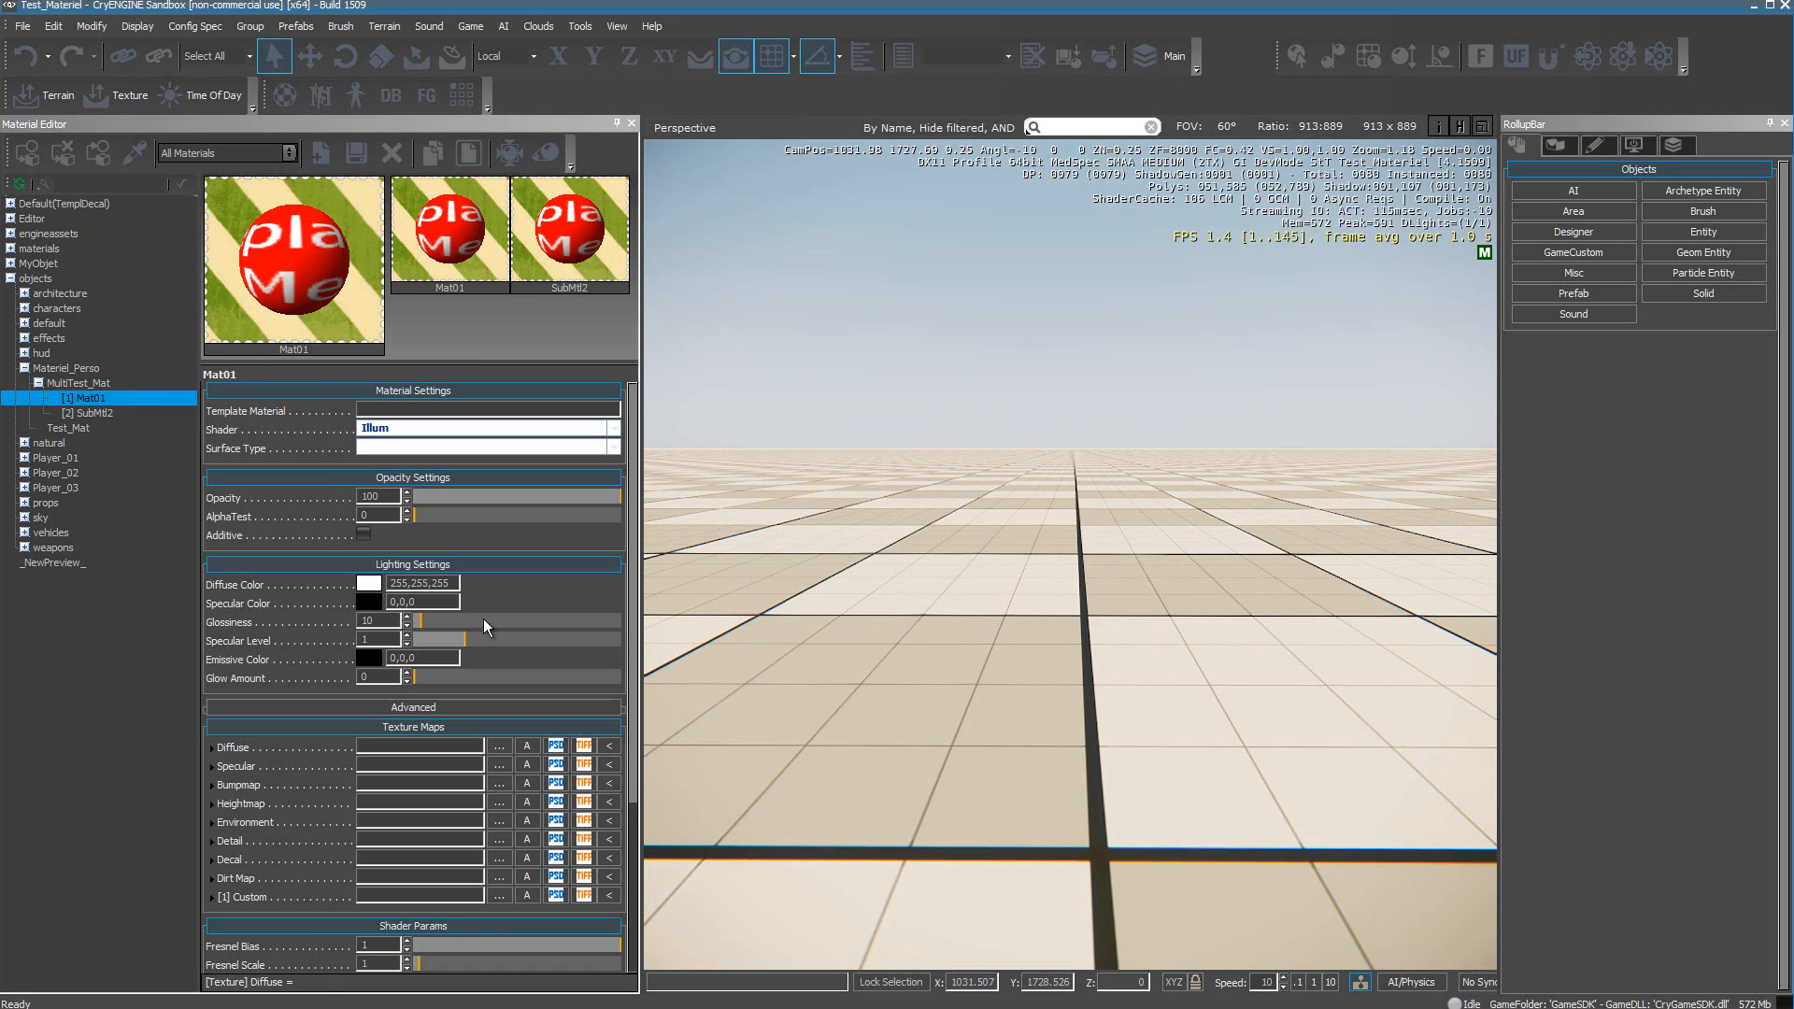
Rename the second sub-material of MultiTest_Mat, SubMtl2, as Proxy
left_click(98, 413)
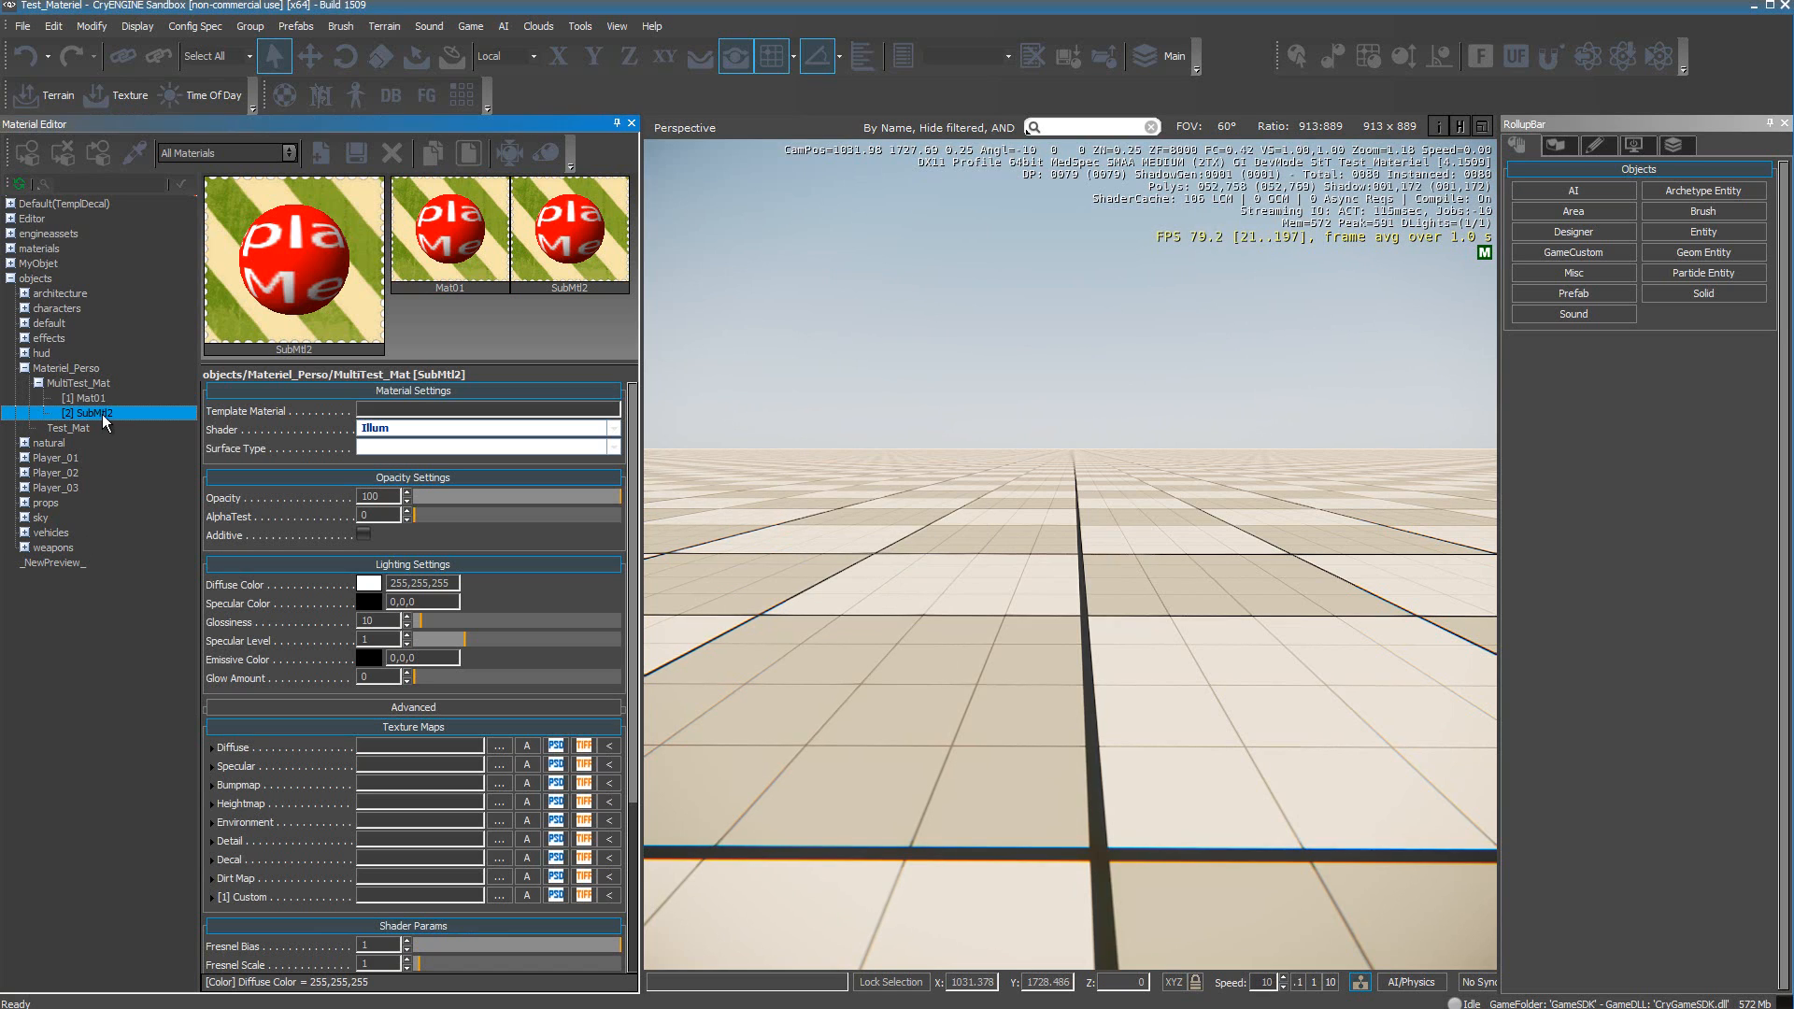
right_click(106, 413)
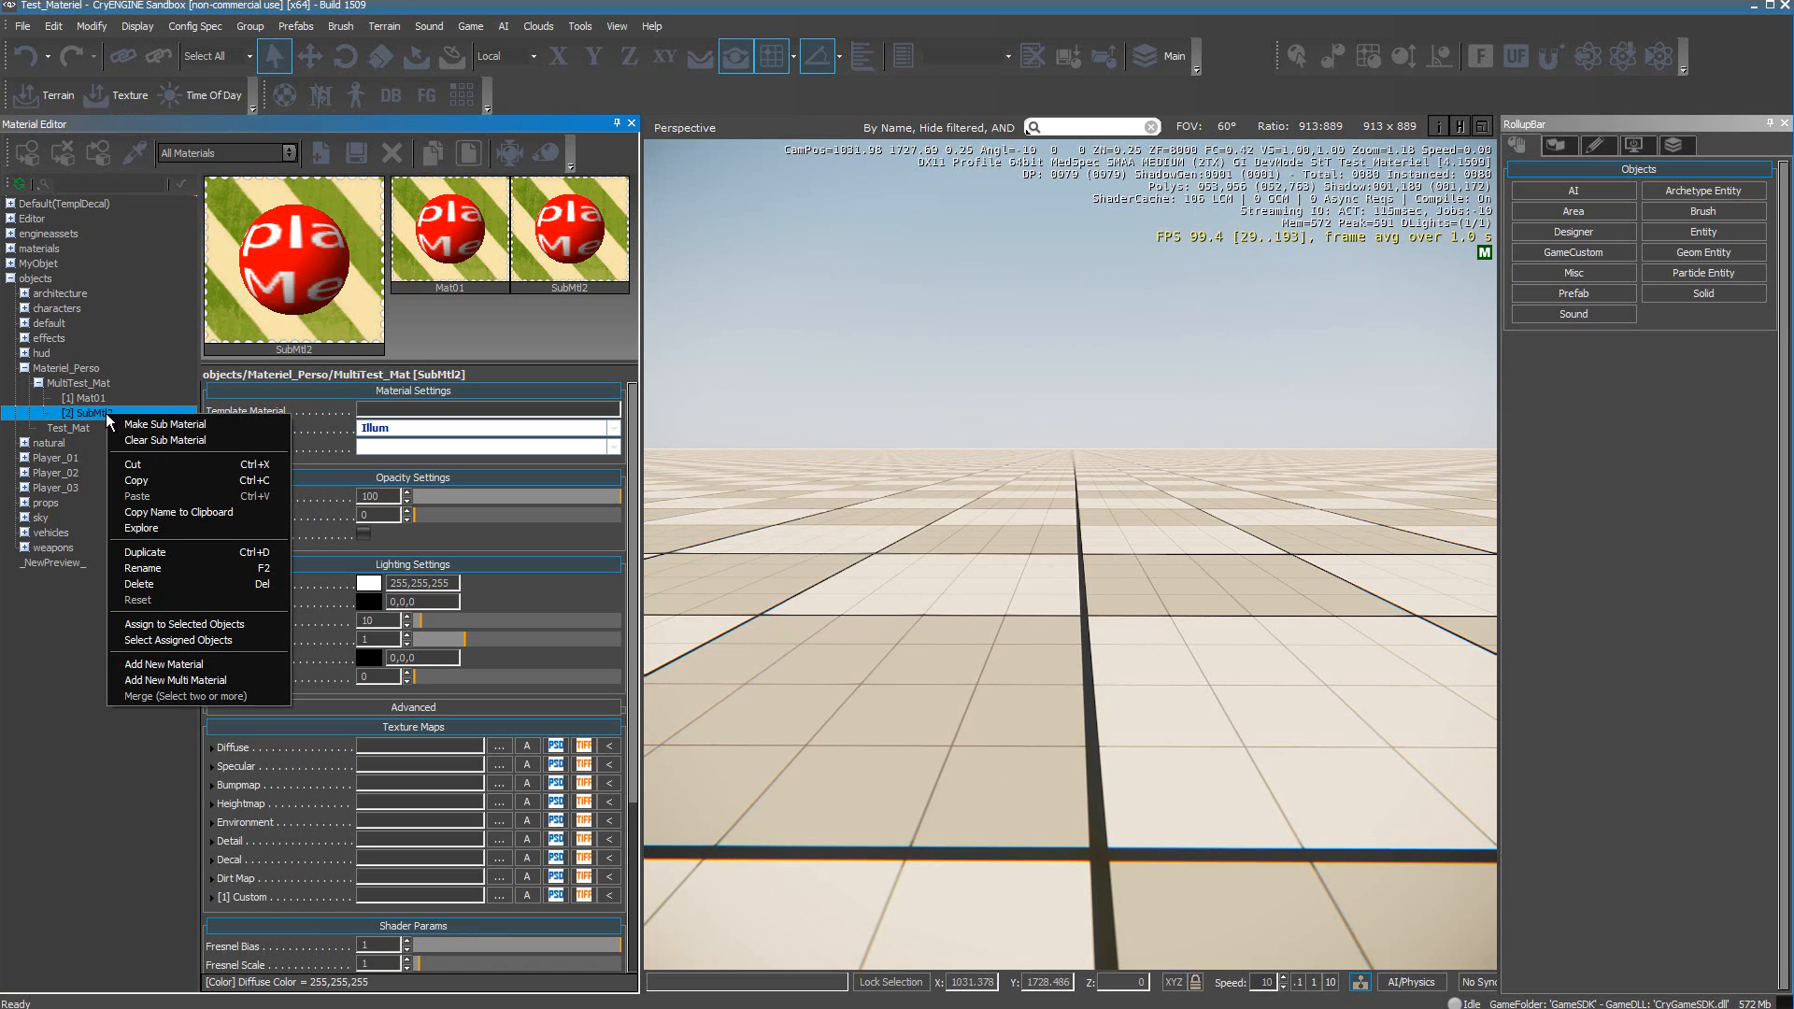
left_click(143, 568)
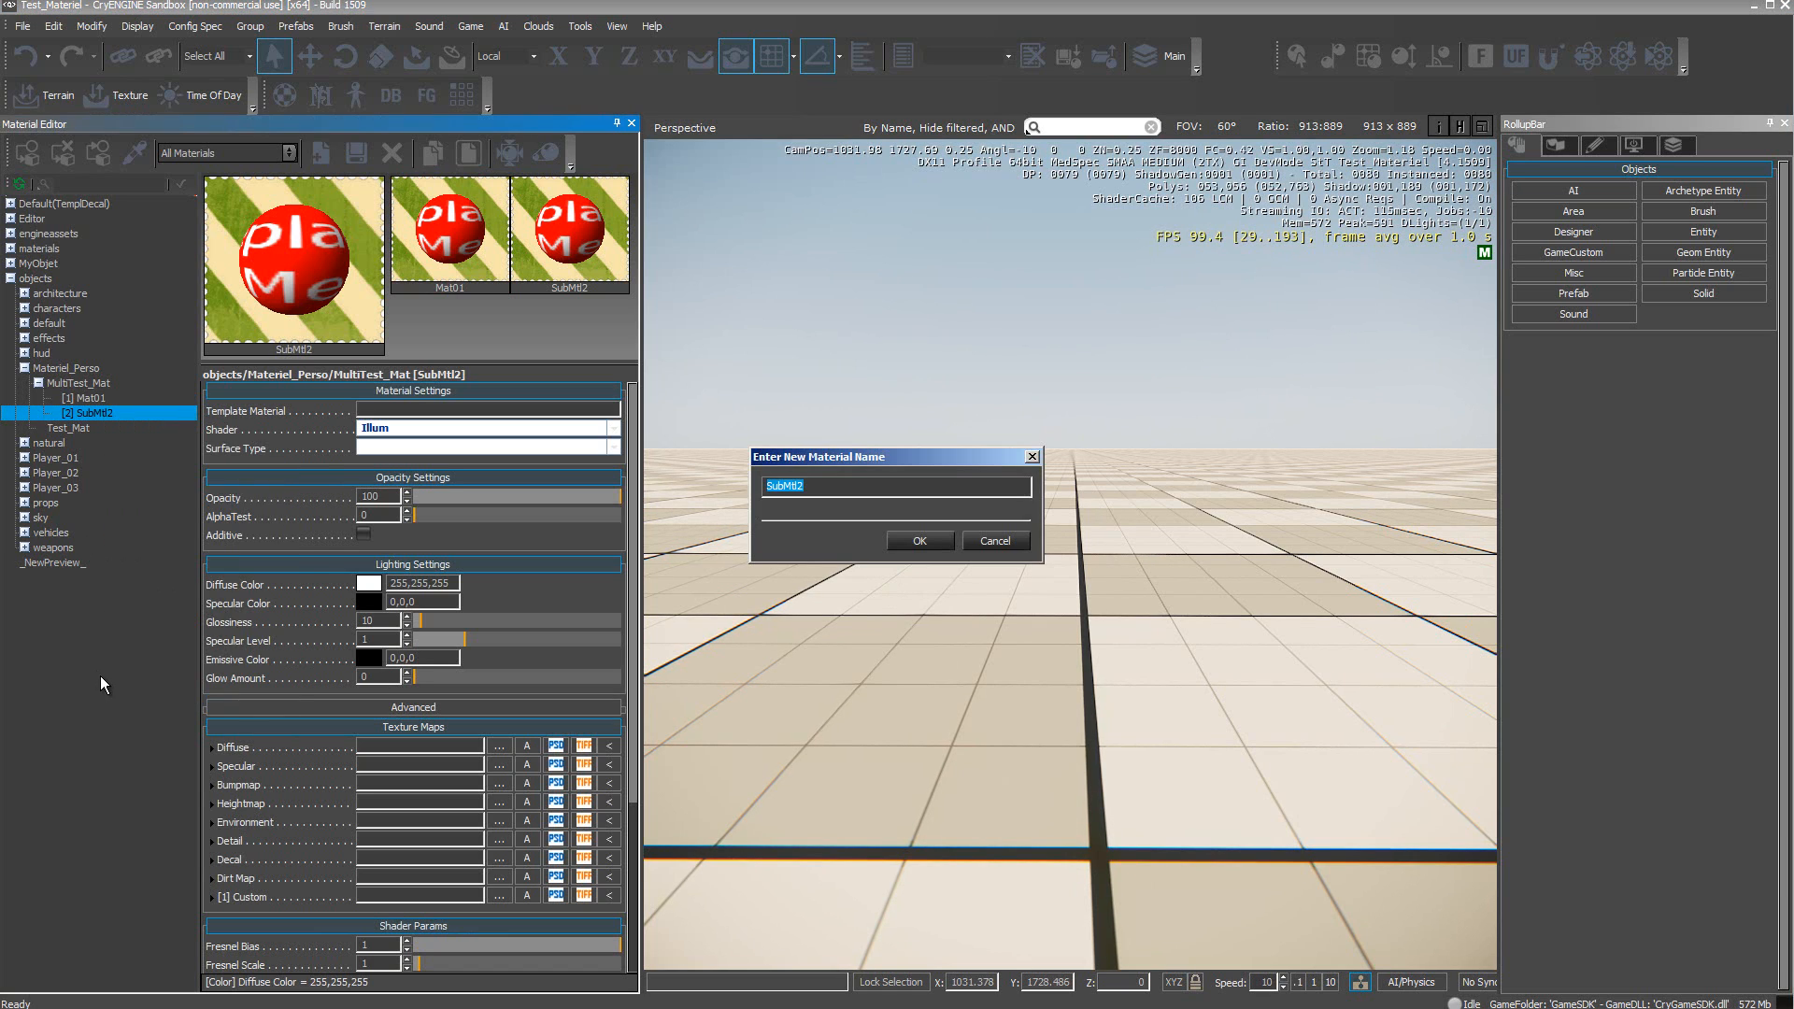
type("Proxy")
left_click(916, 542)
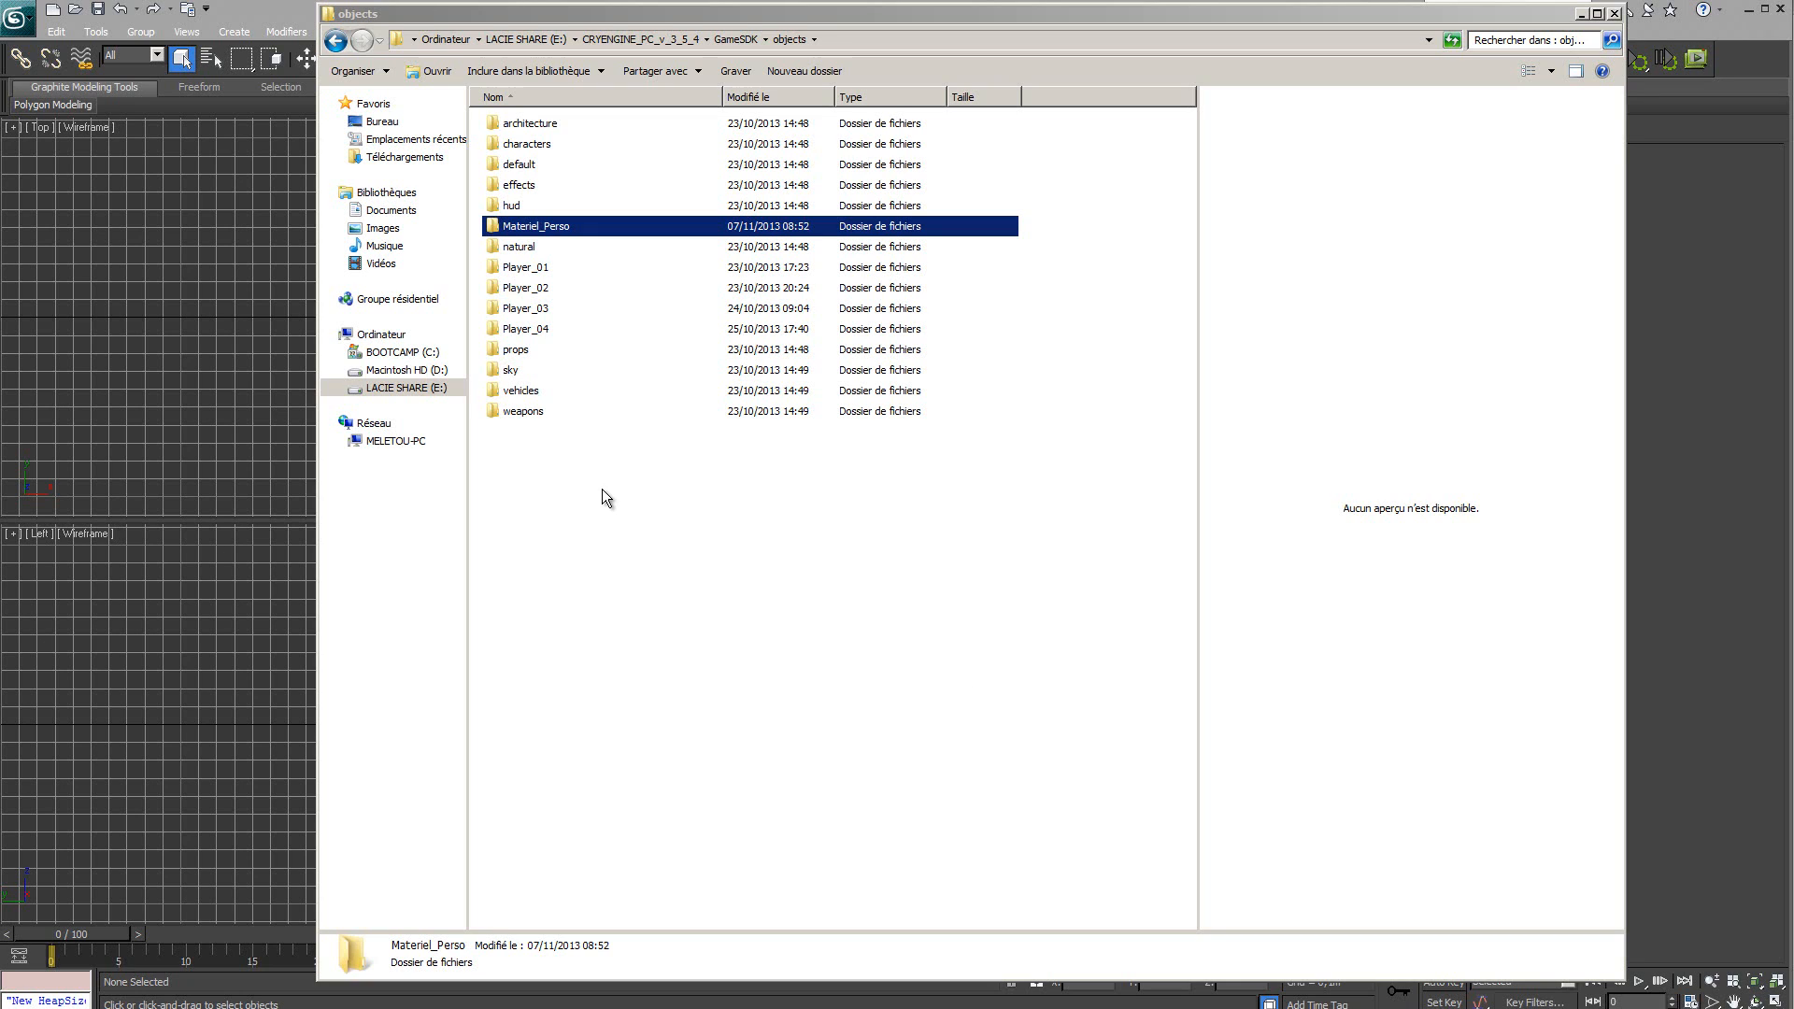
In Windows Explorer, create a folder named Caisse inside GameSDK\objects, and switch to 3ds Max
left_click(813, 77)
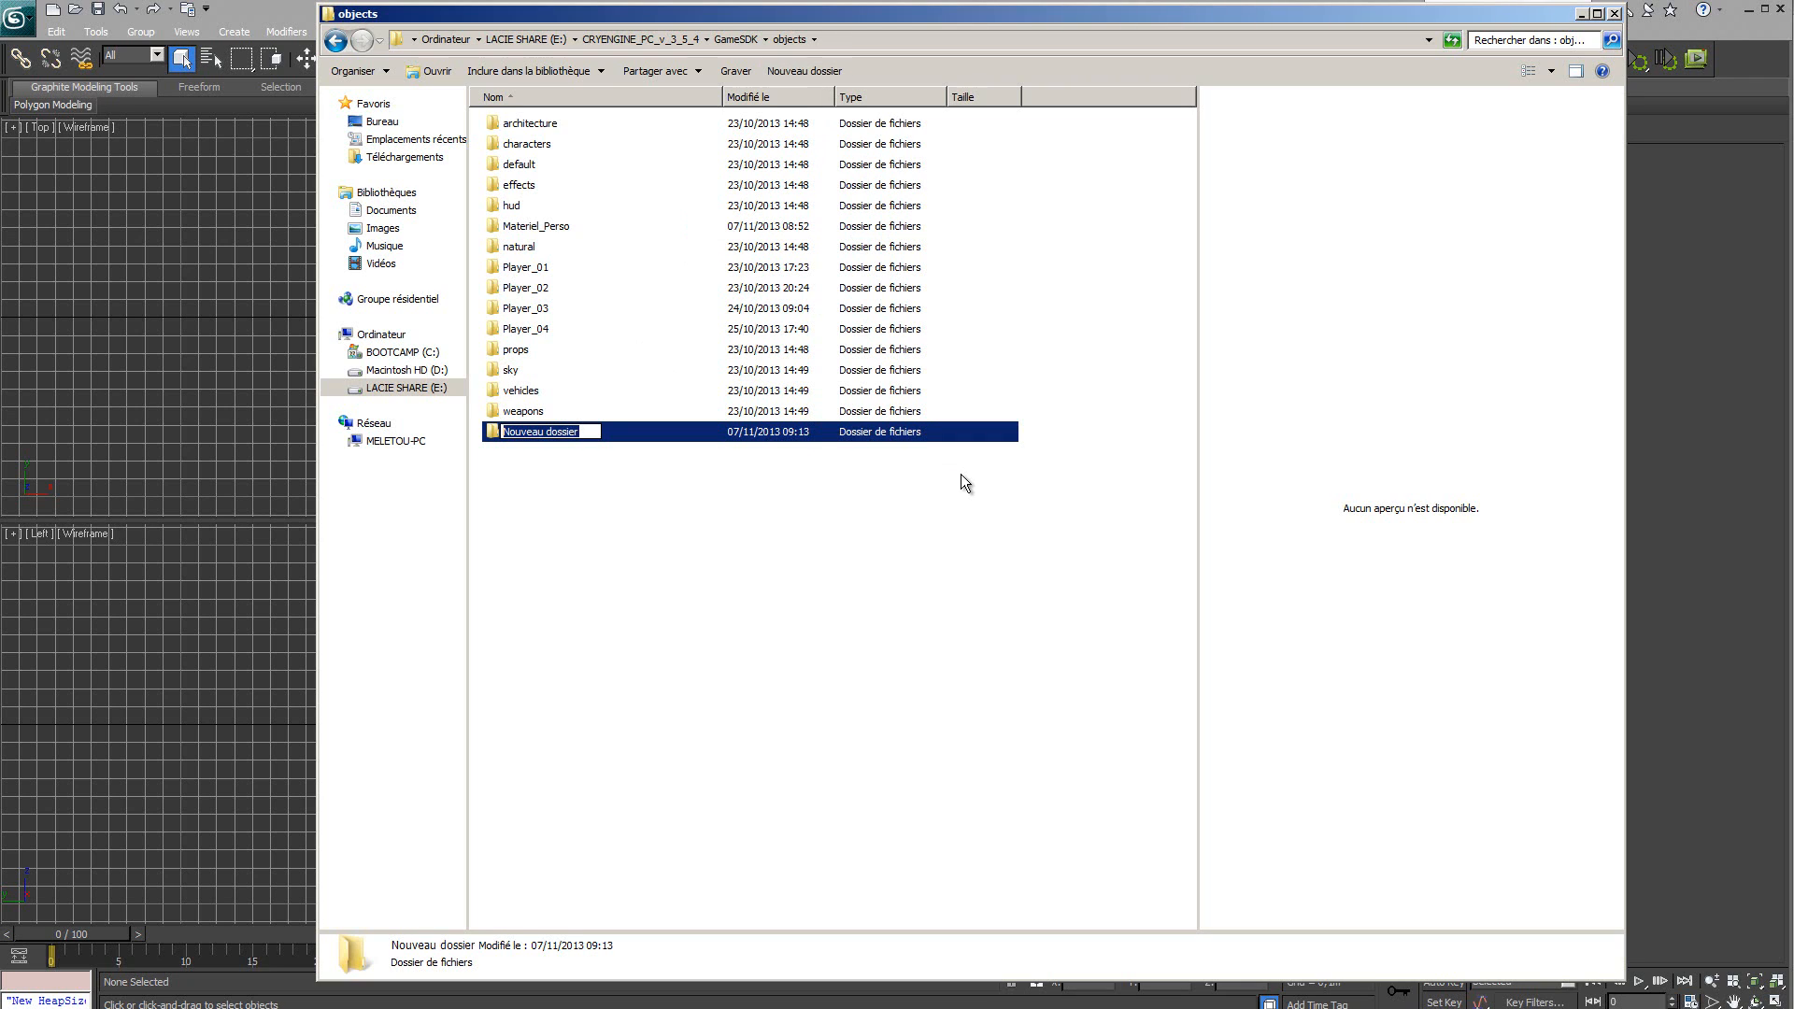
type("Caisse")
key("Return")
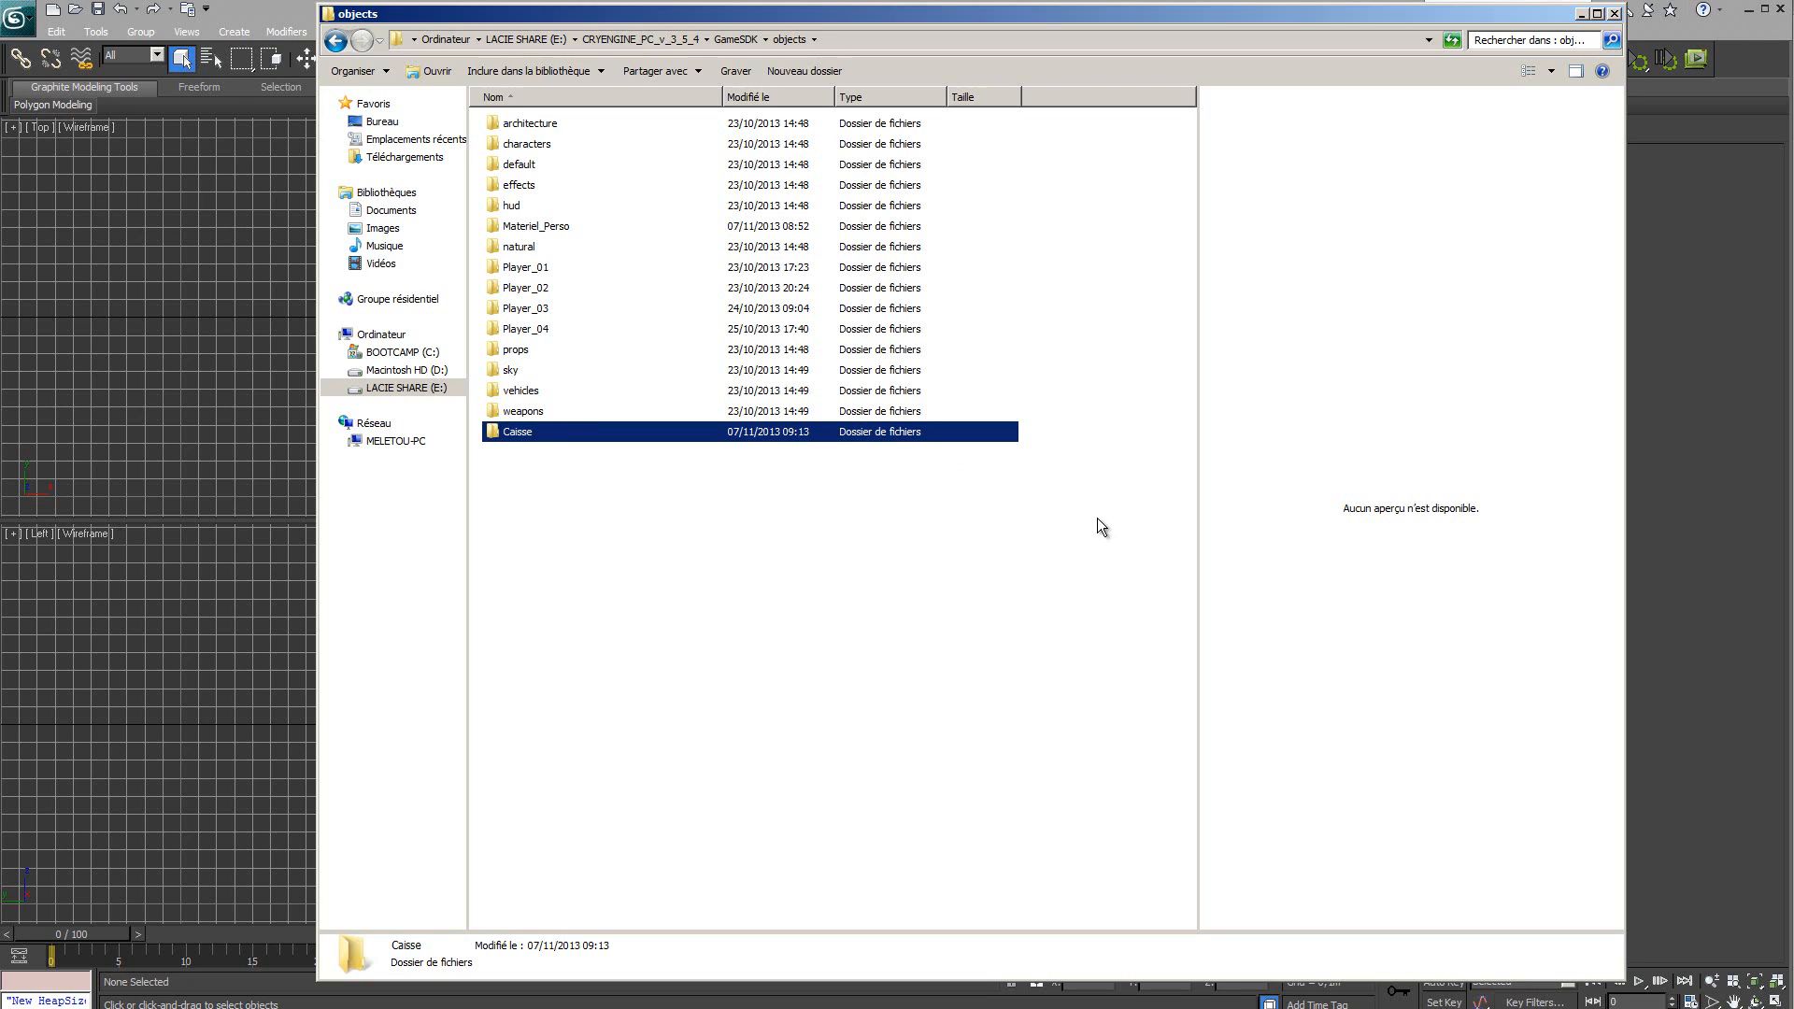
left_click(1684, 434)
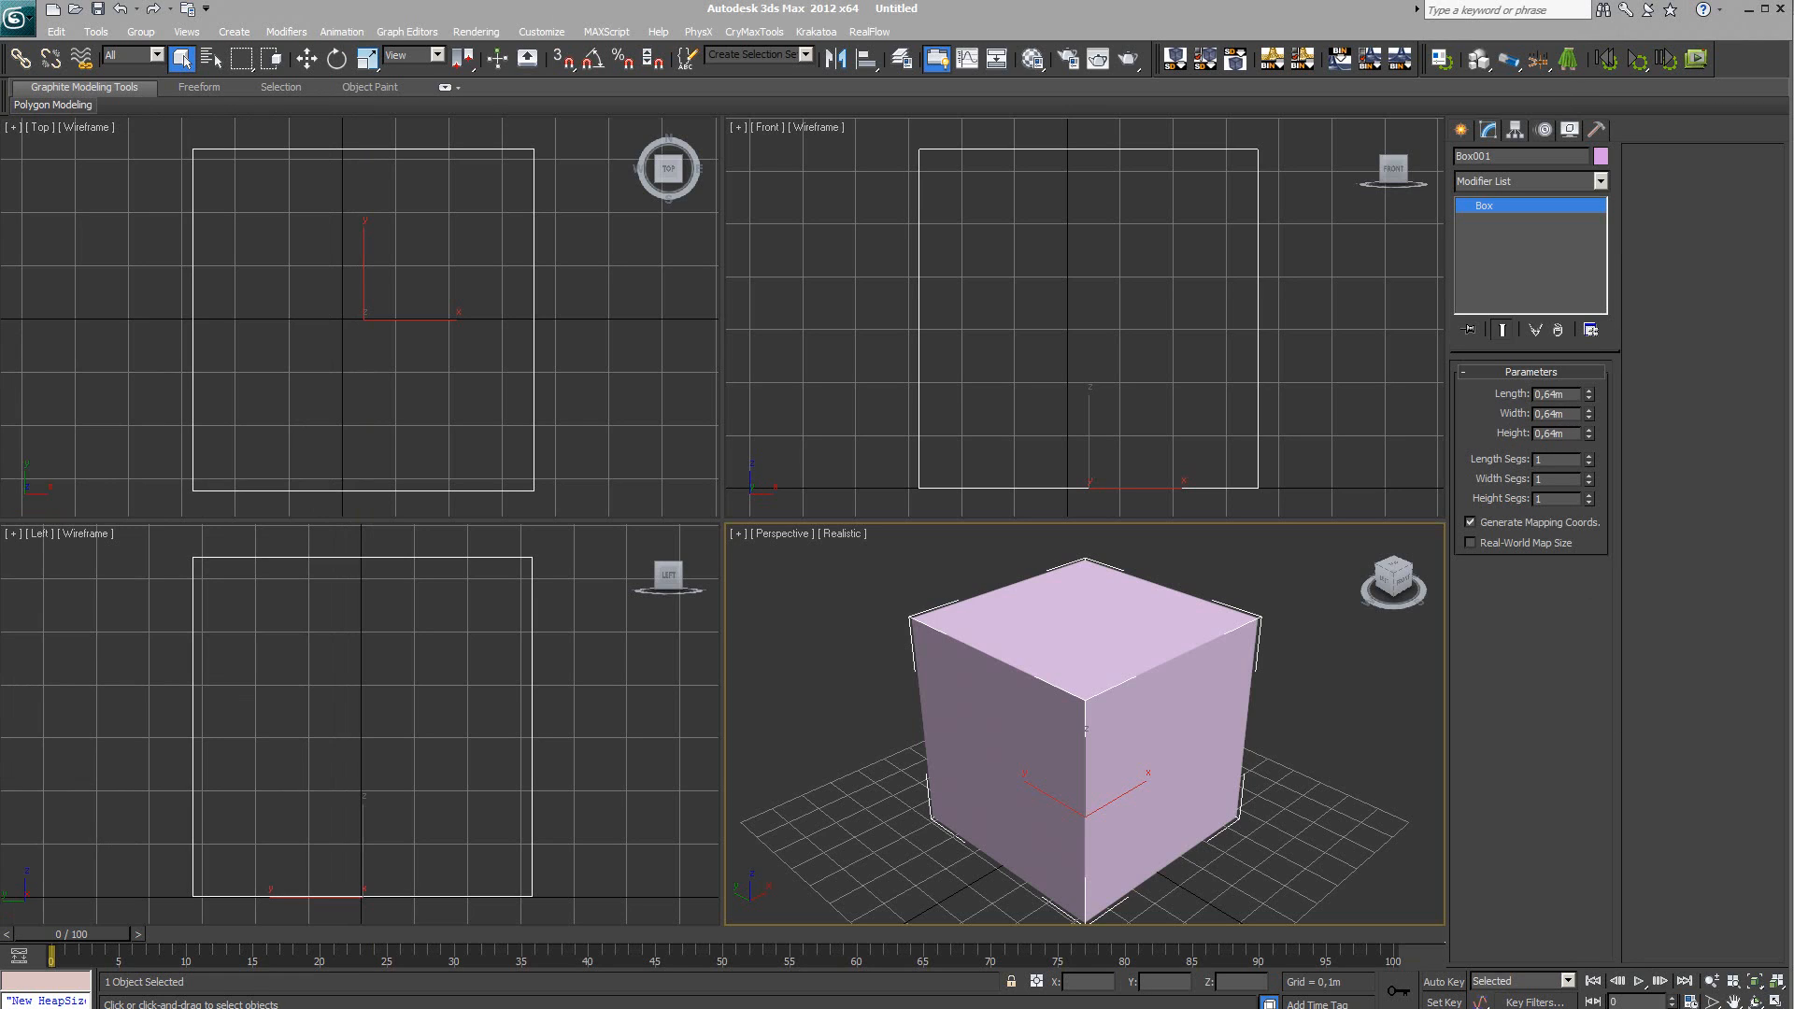
Move the box to the scene origin by setting its X and Y position to 0
left_click(306, 59)
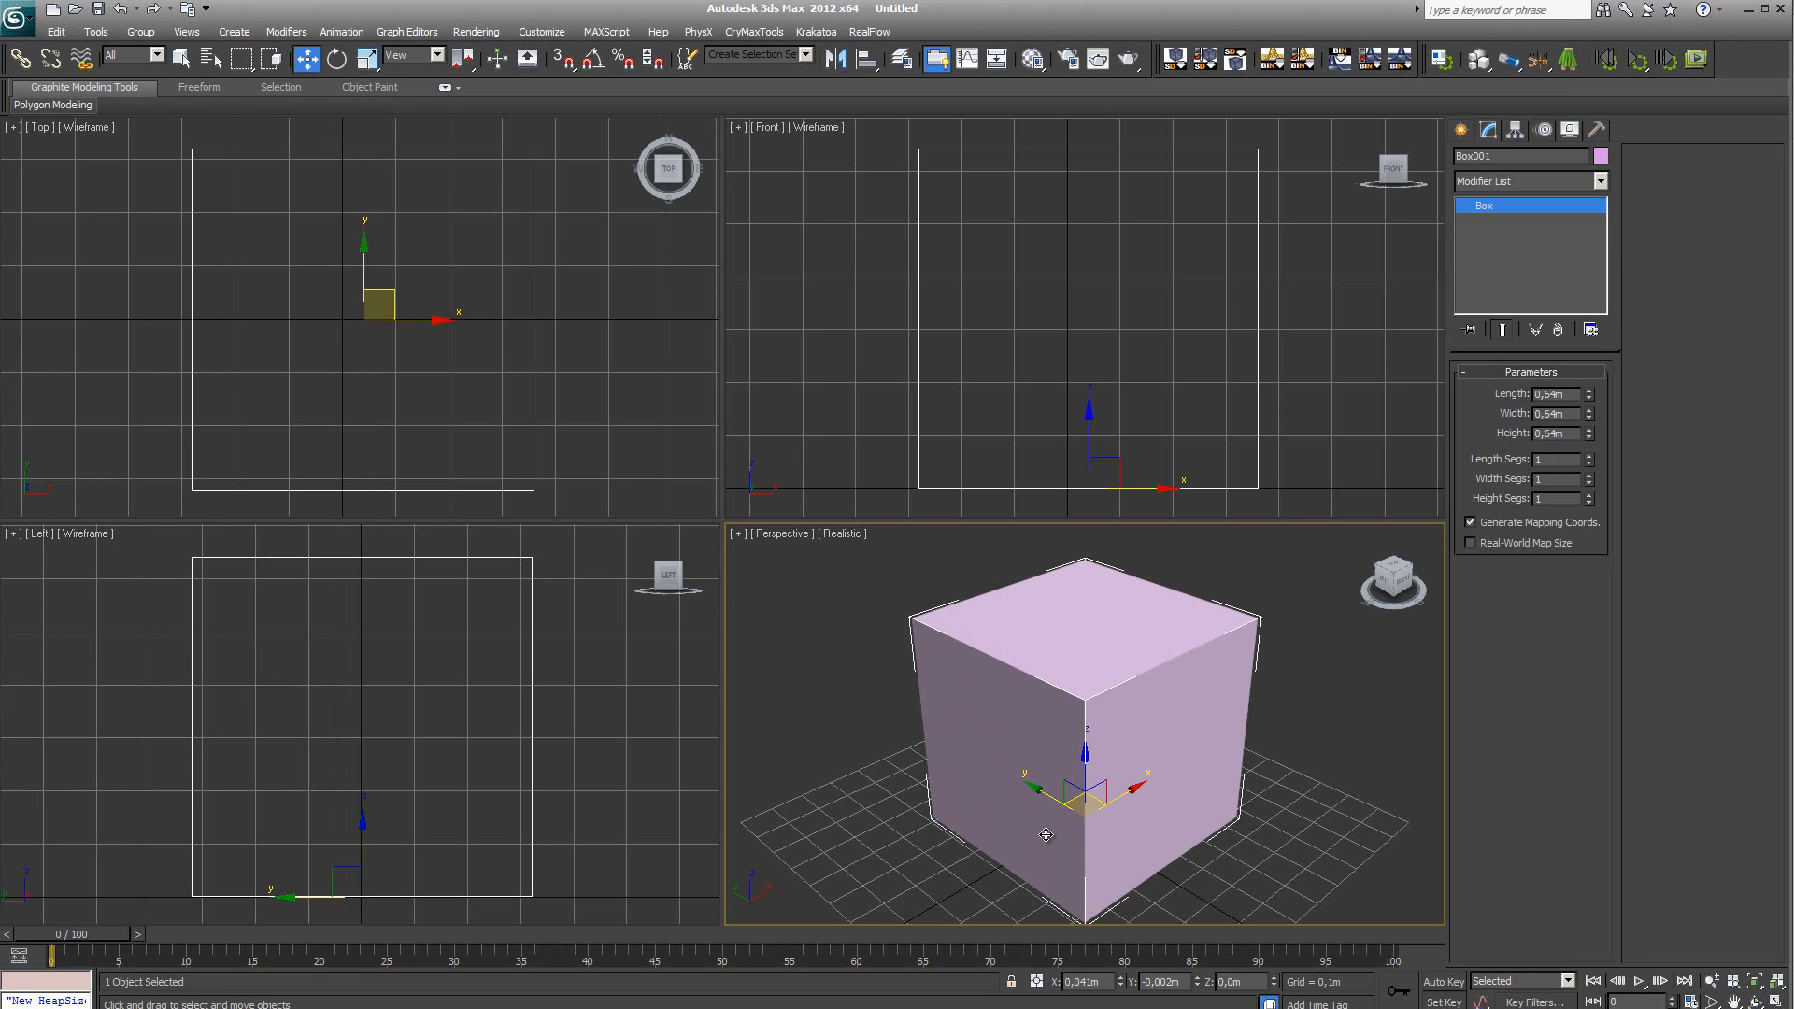
left_click(1084, 981)
type("0")
key("Tab")
type("0")
key("Tab")
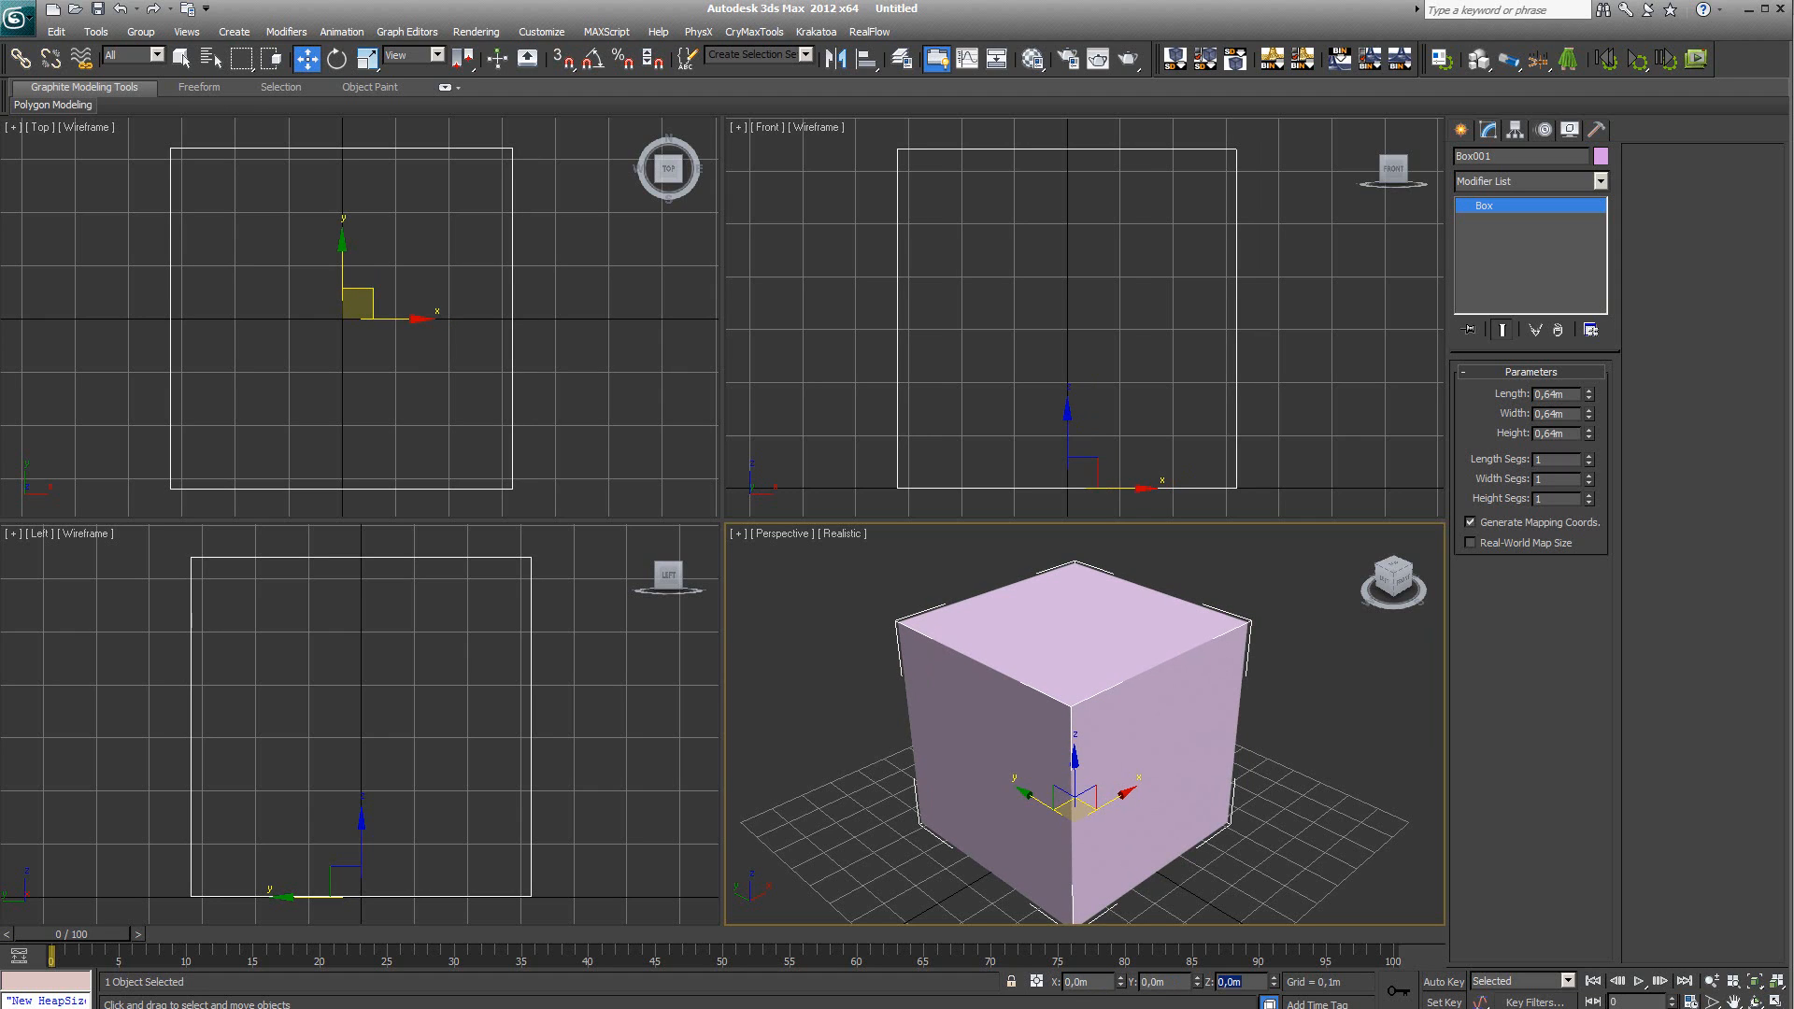
key("alt+Tab")
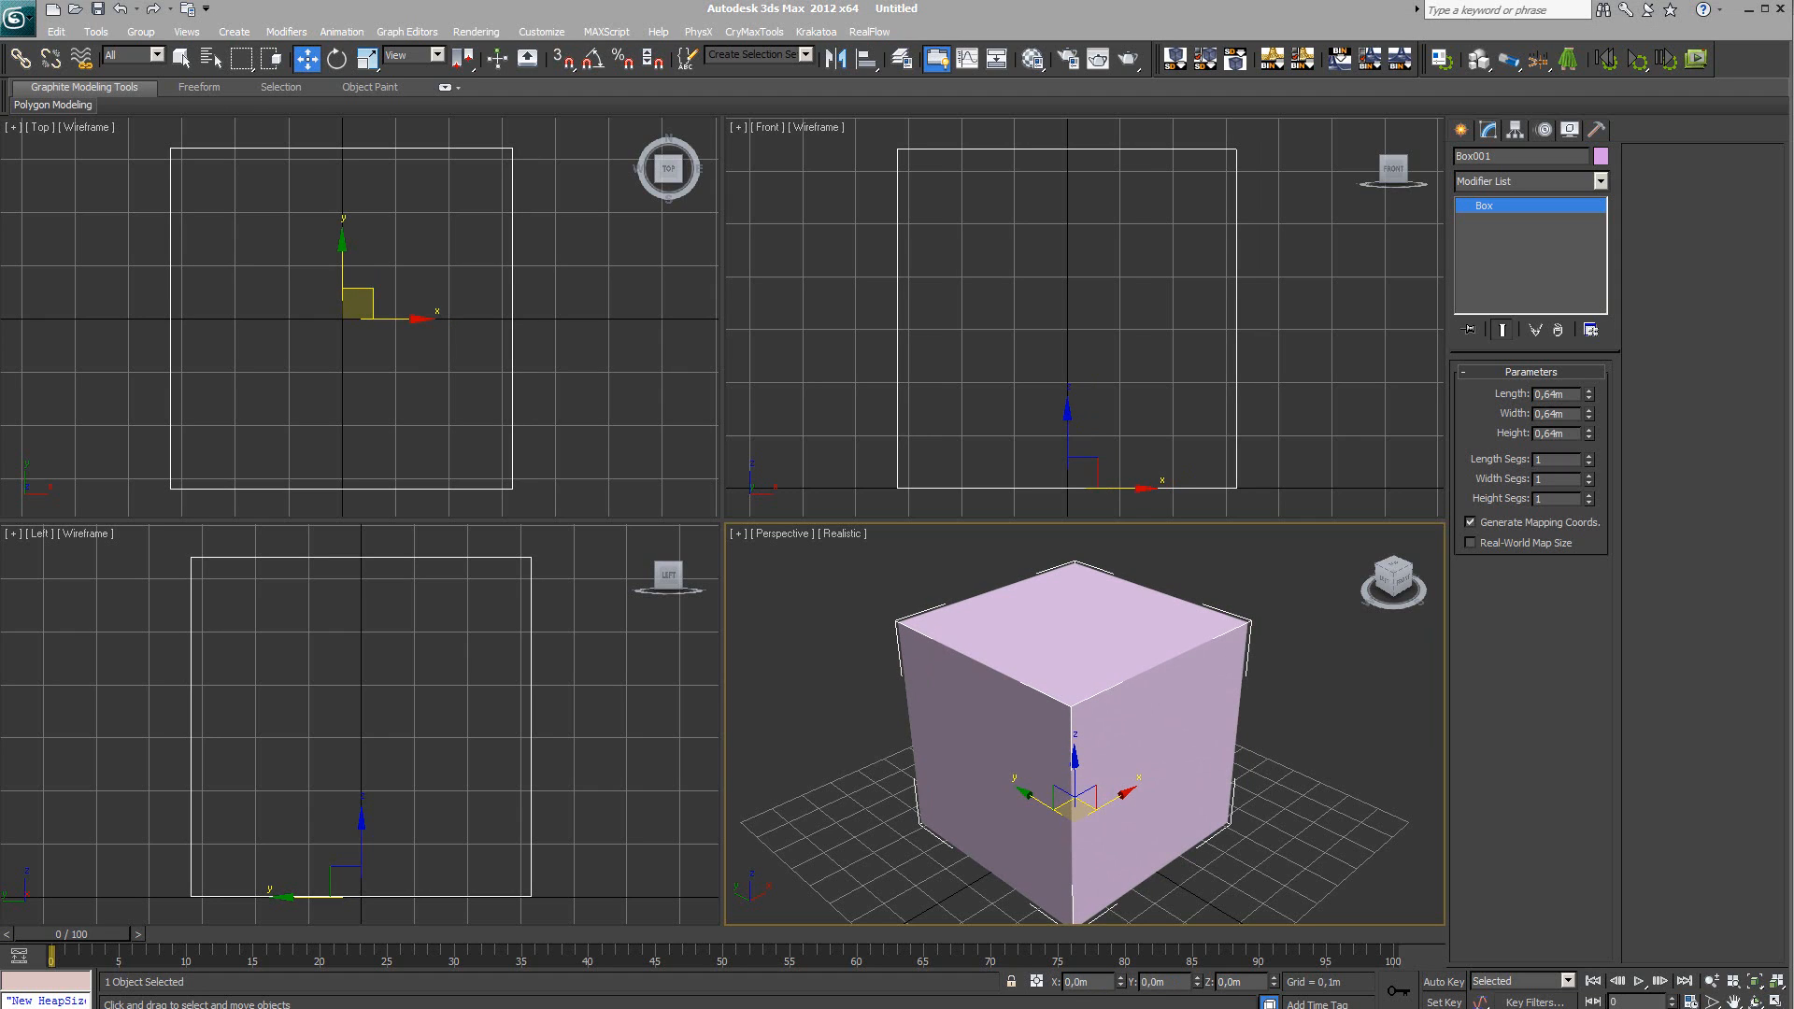
middle_click_drag(1503, 646, 1517, 626)
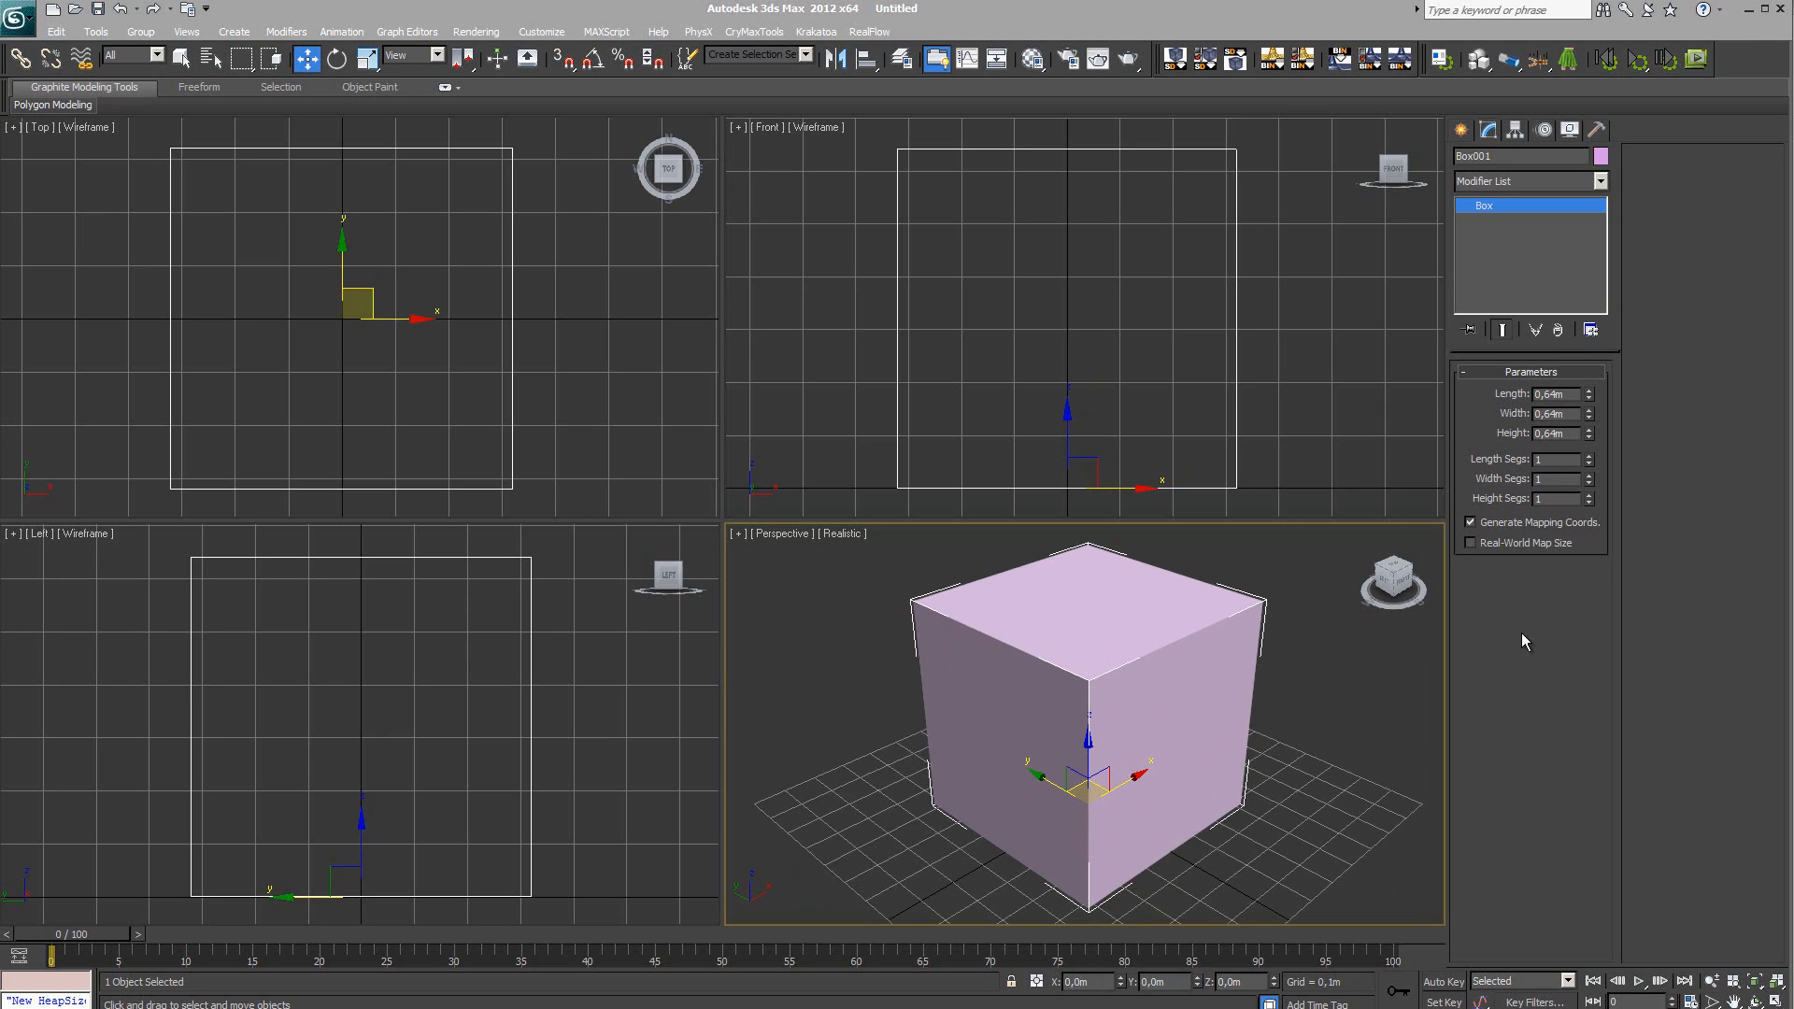
Convert the box to an Editable Poly and rename it Caisse
right_click(1523, 252)
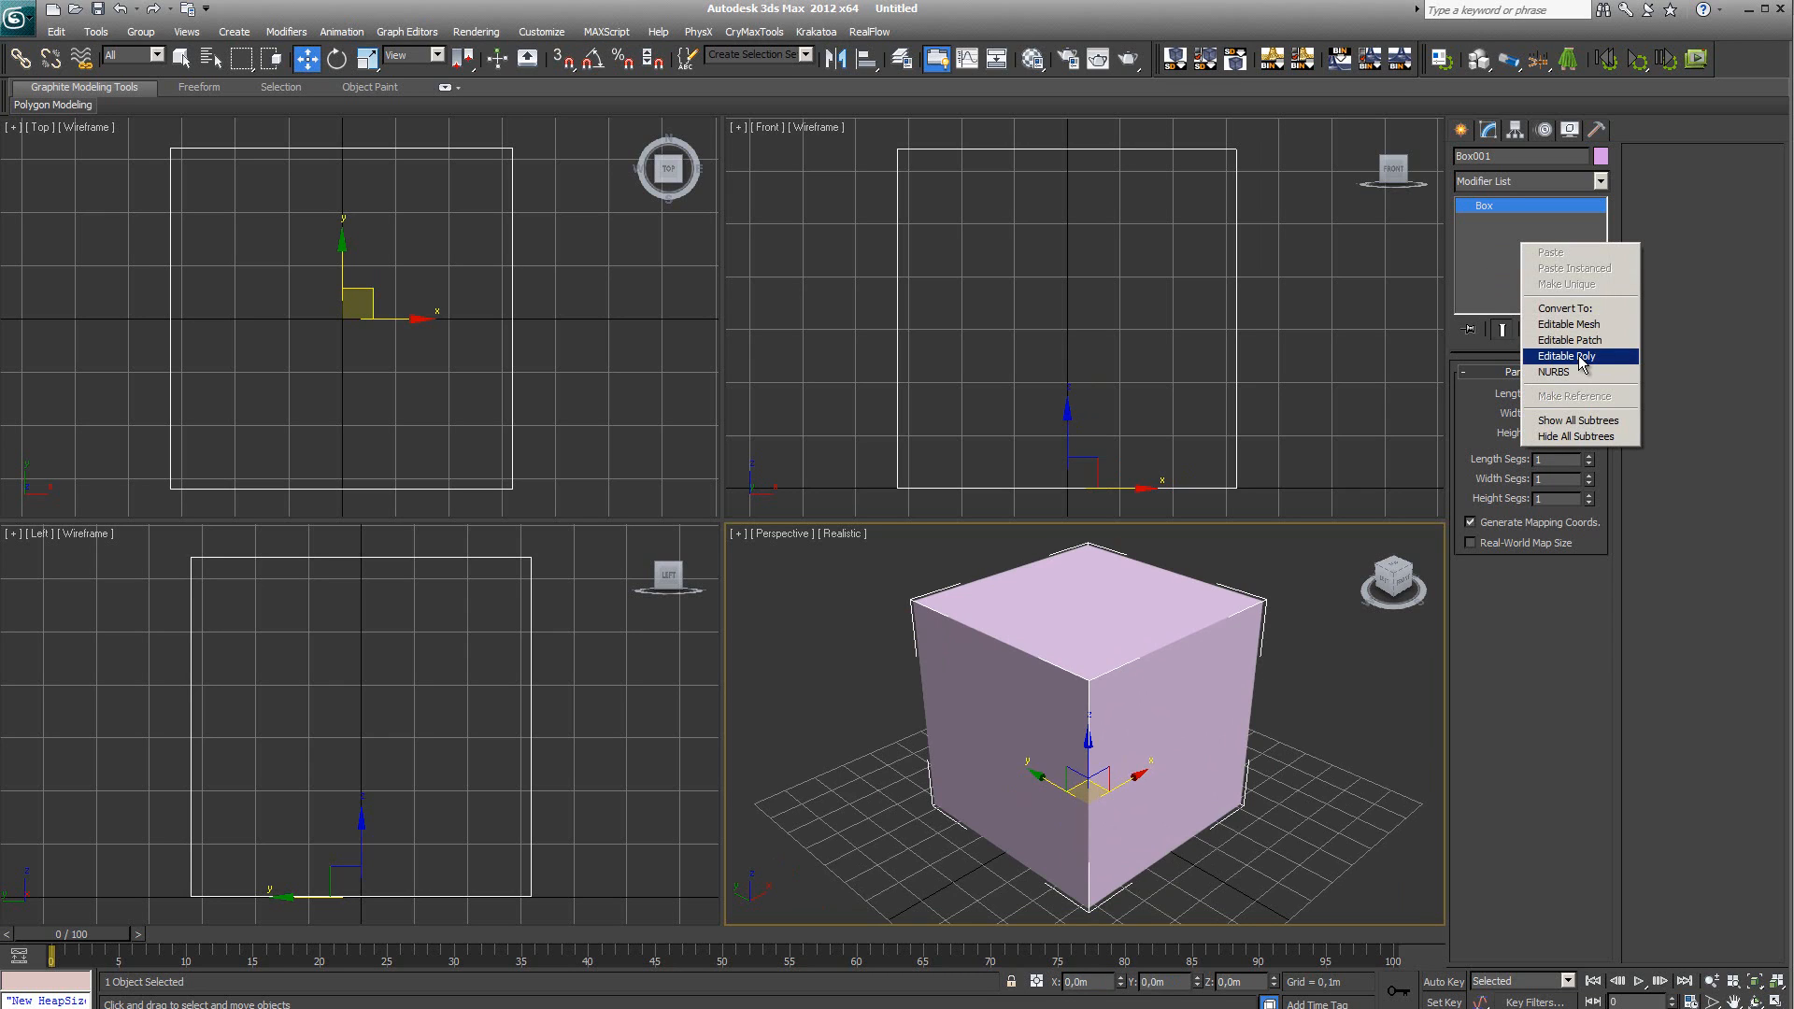
left_click(1566, 356)
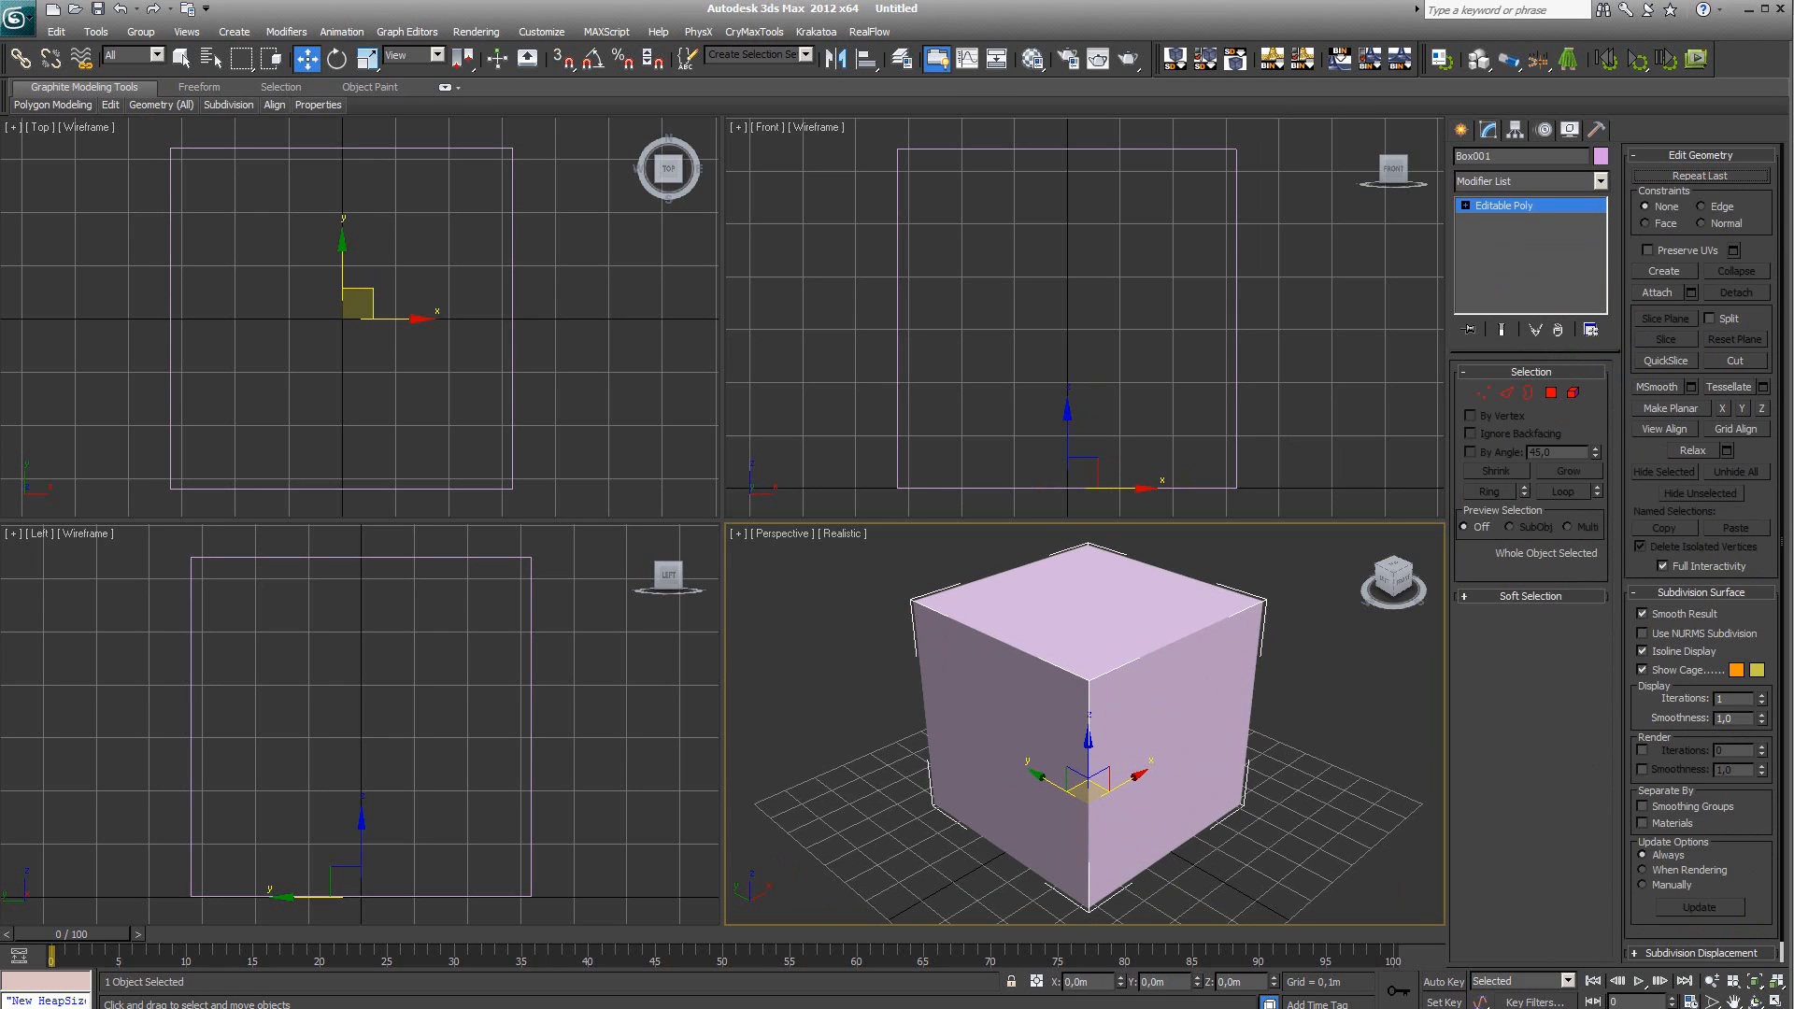
left_click(1508, 159)
type("Caisse")
key("Return")
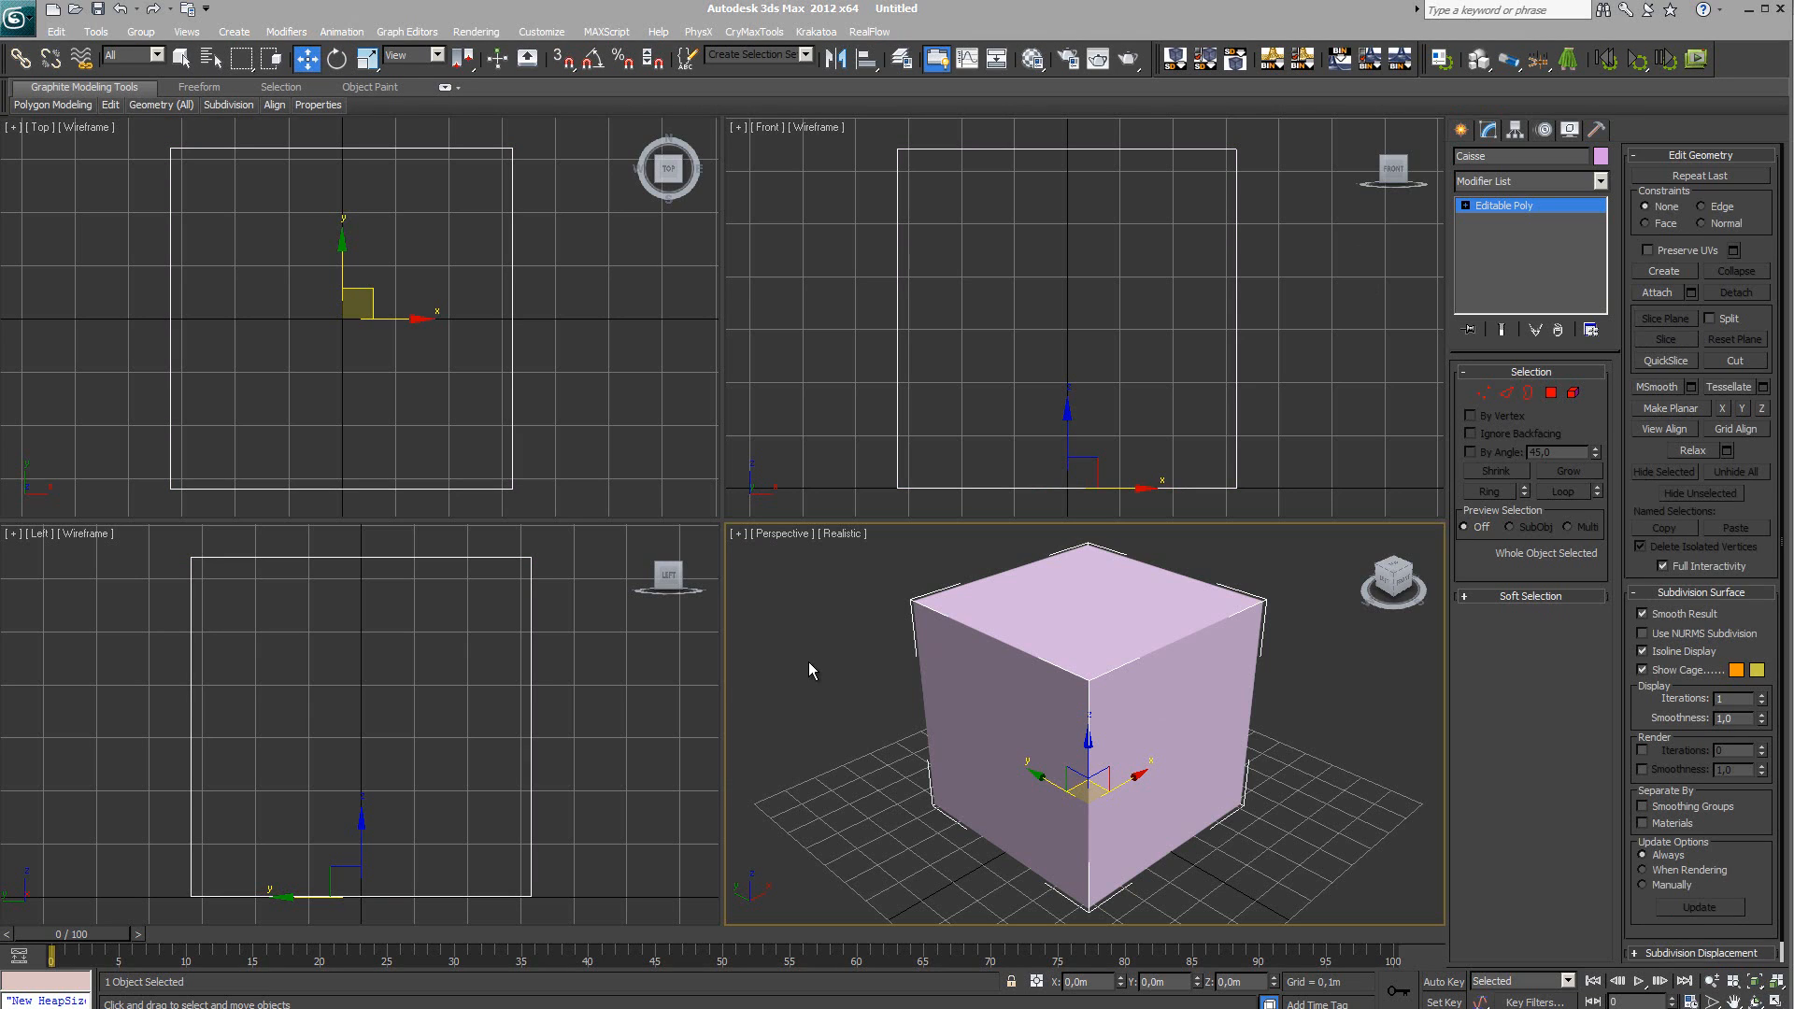
Clone Caisse as an independent copy named Proxy
left_click(56, 33)
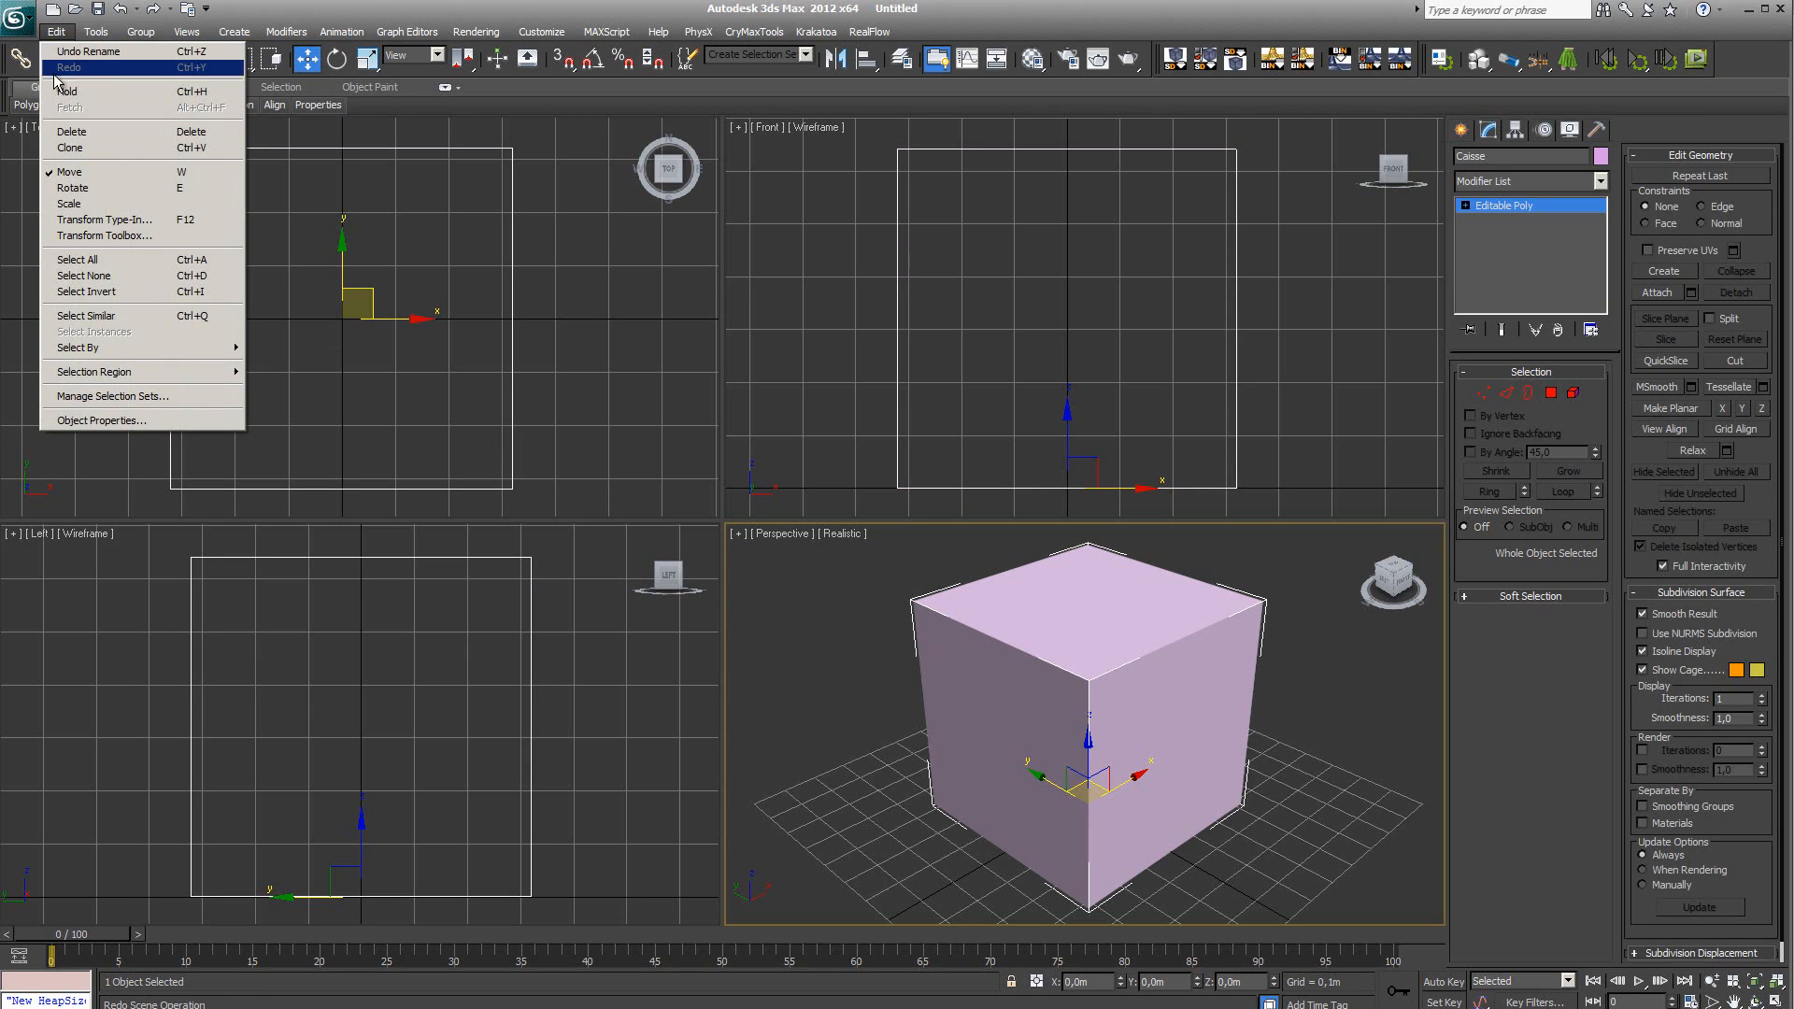
left_click(73, 147)
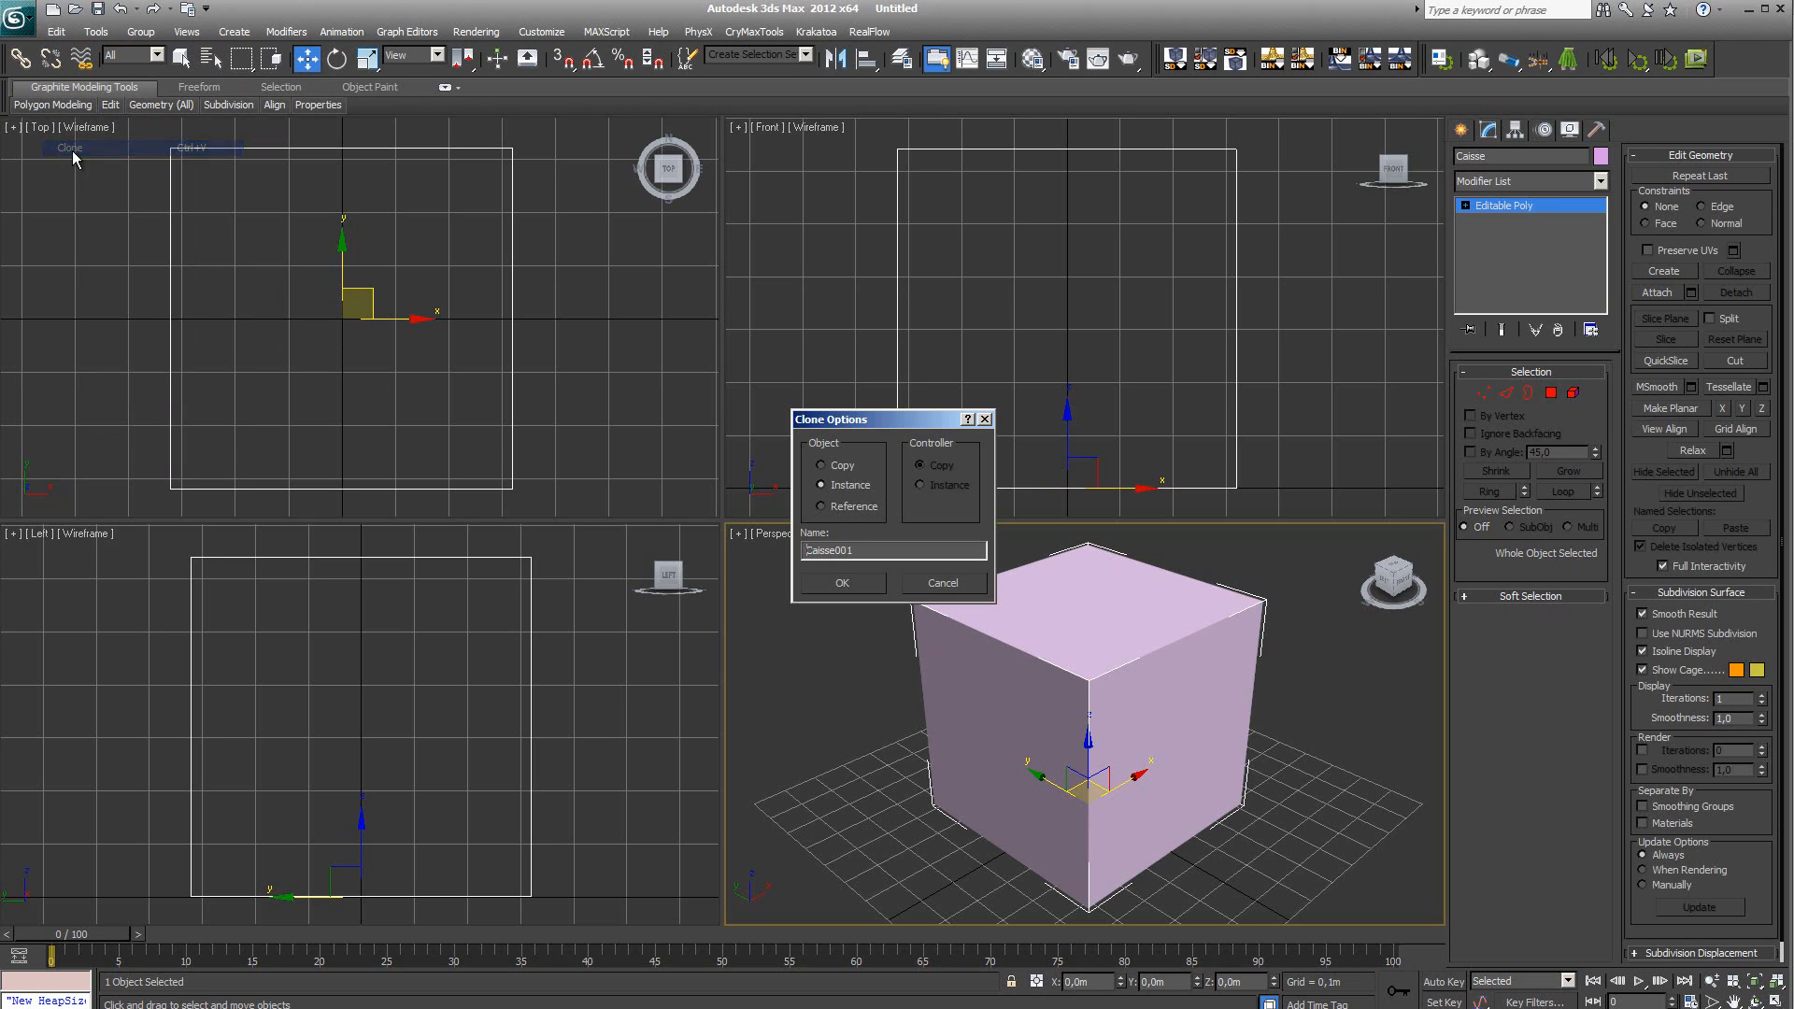
left_click(821, 466)
type("Proxy")
key("Return")
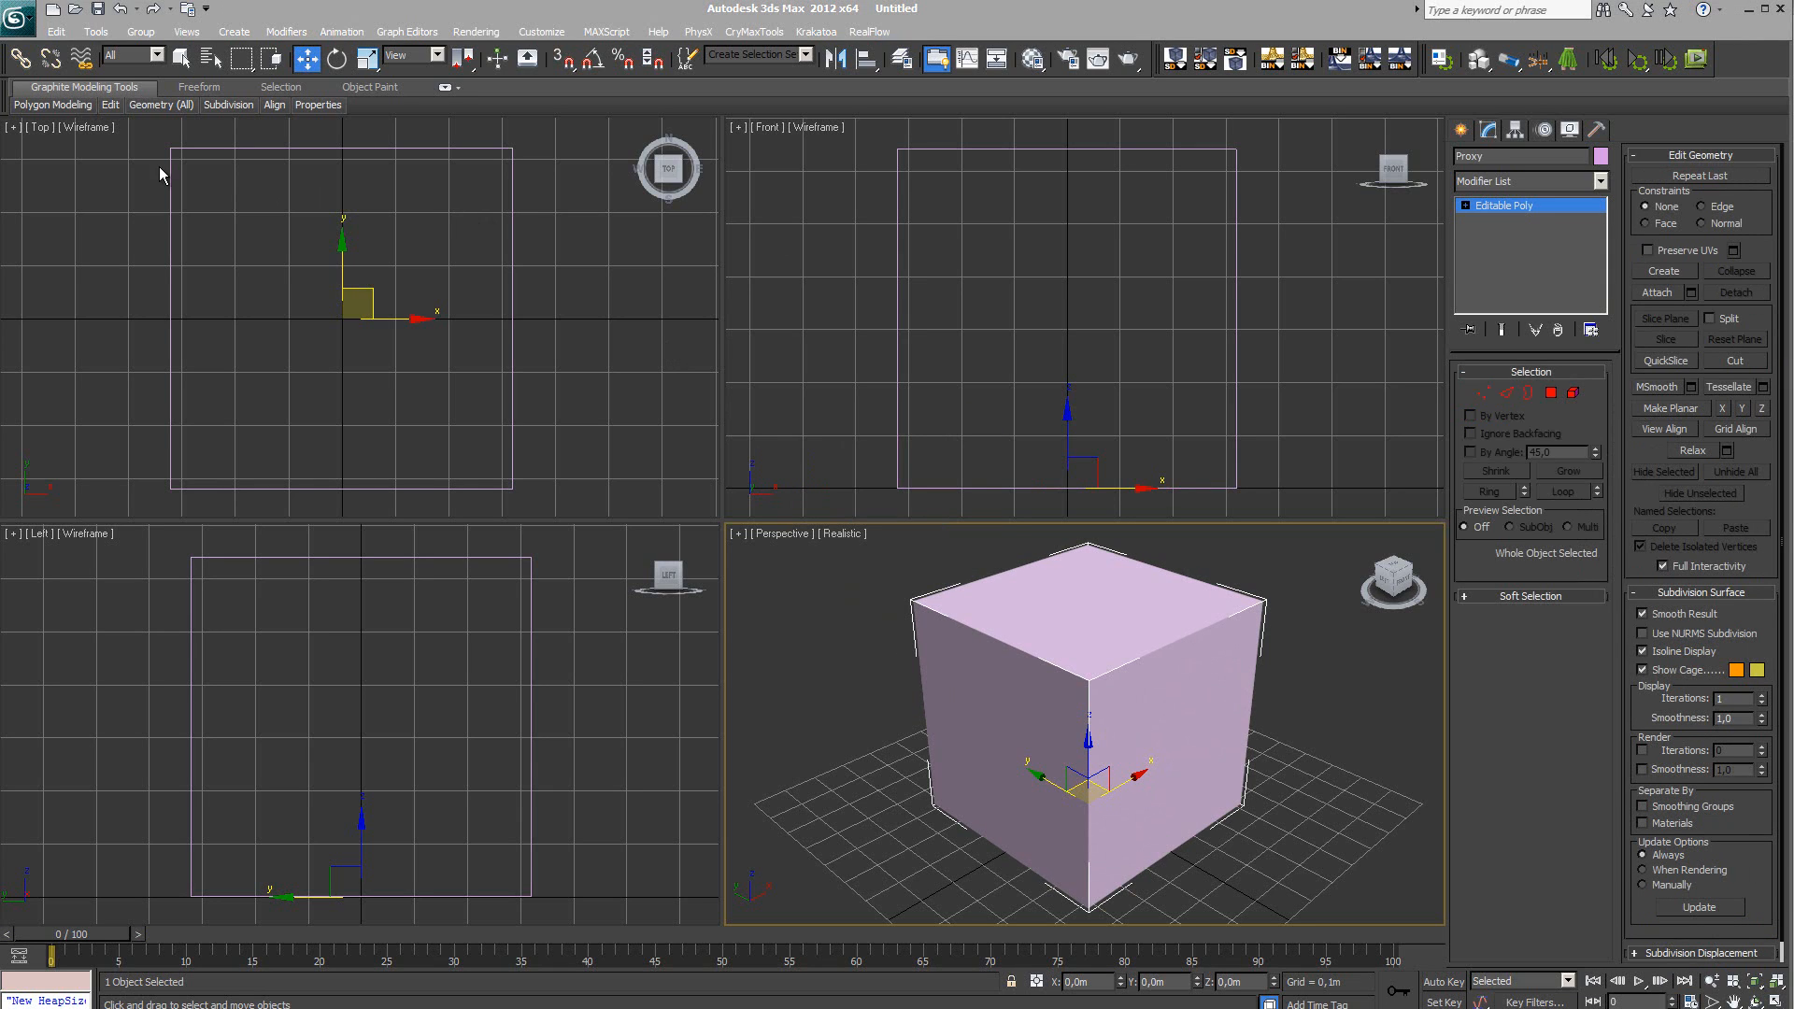
Select the Caisse object by name and set the material ID for all six of its polygons
left_click(213, 59)
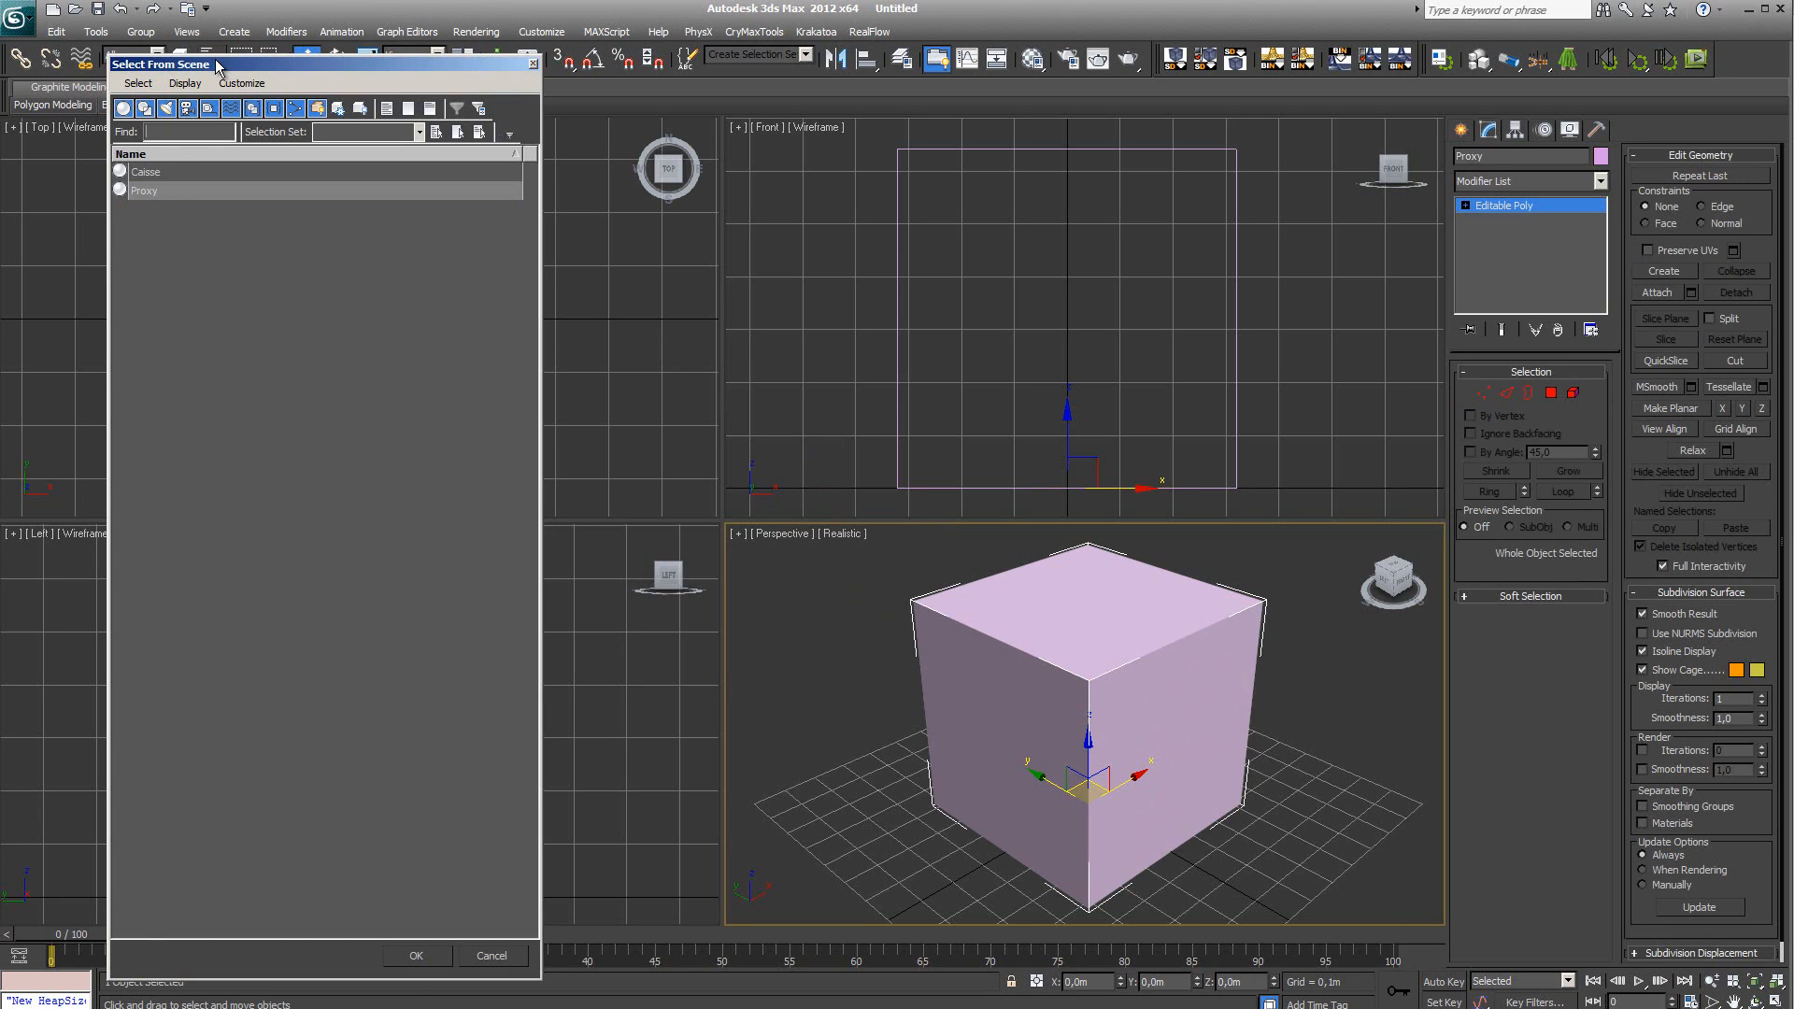
double_click(159, 170)
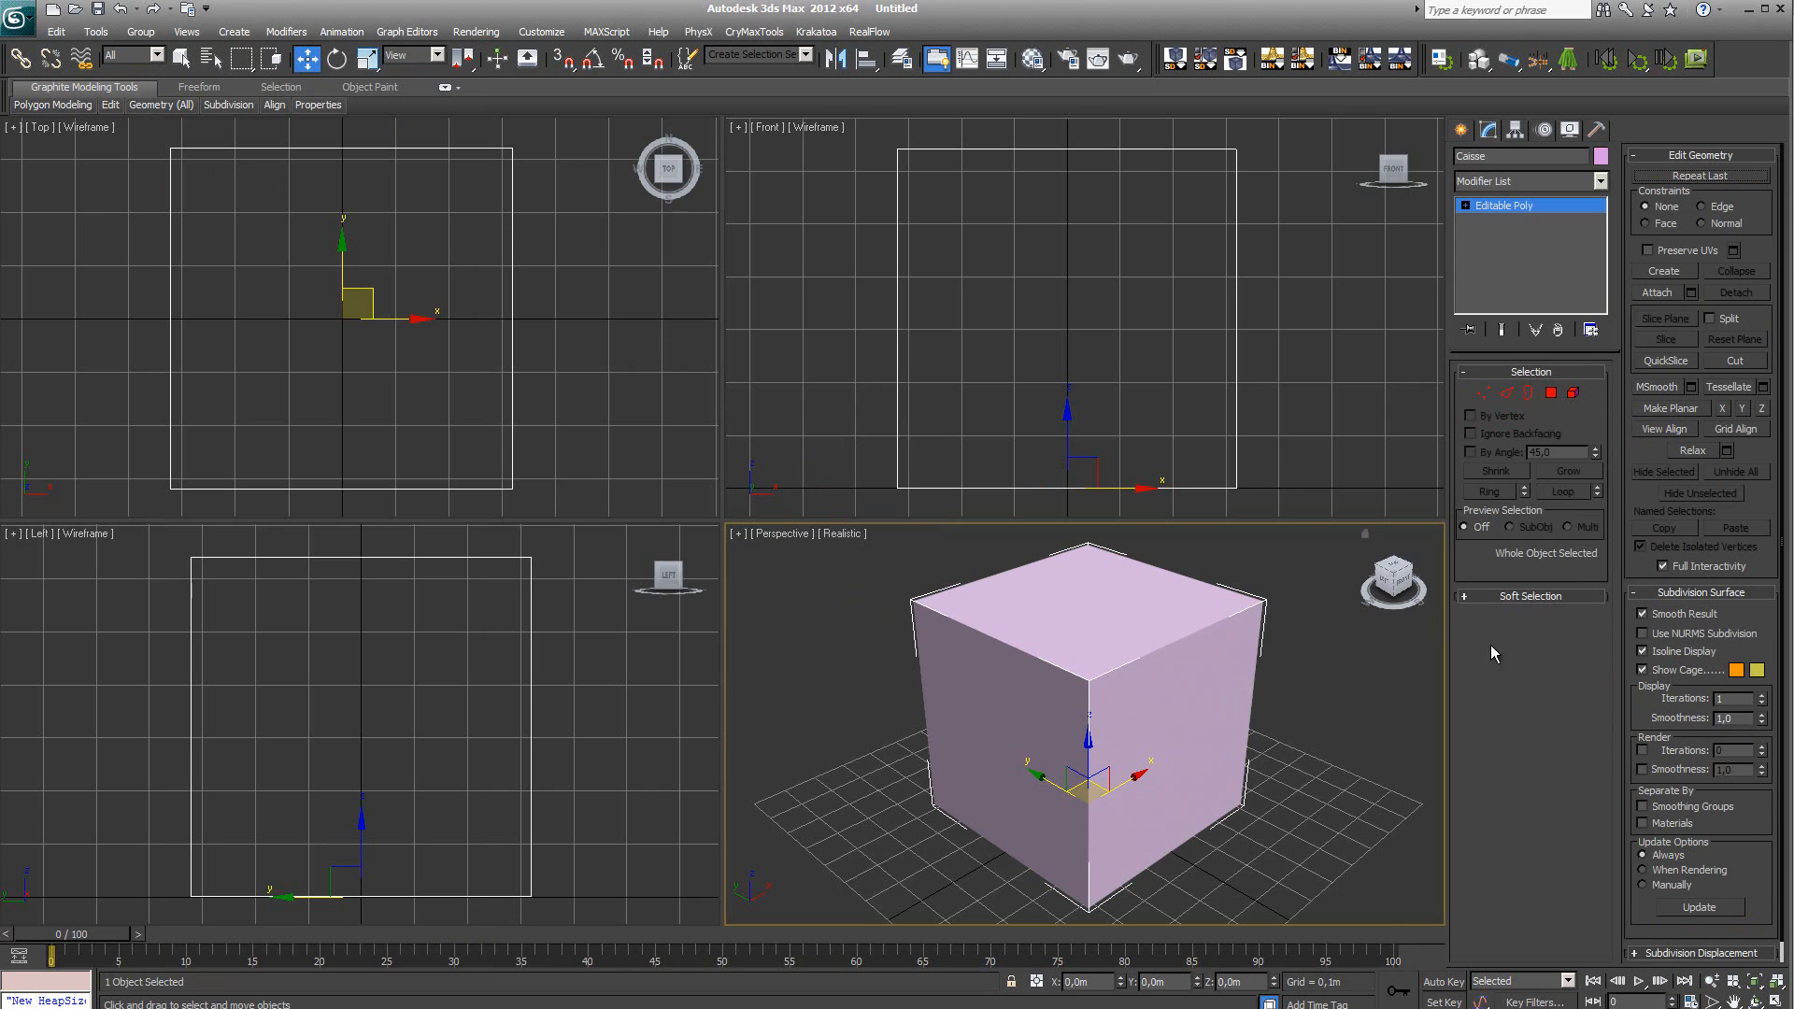
left_click(1551, 393)
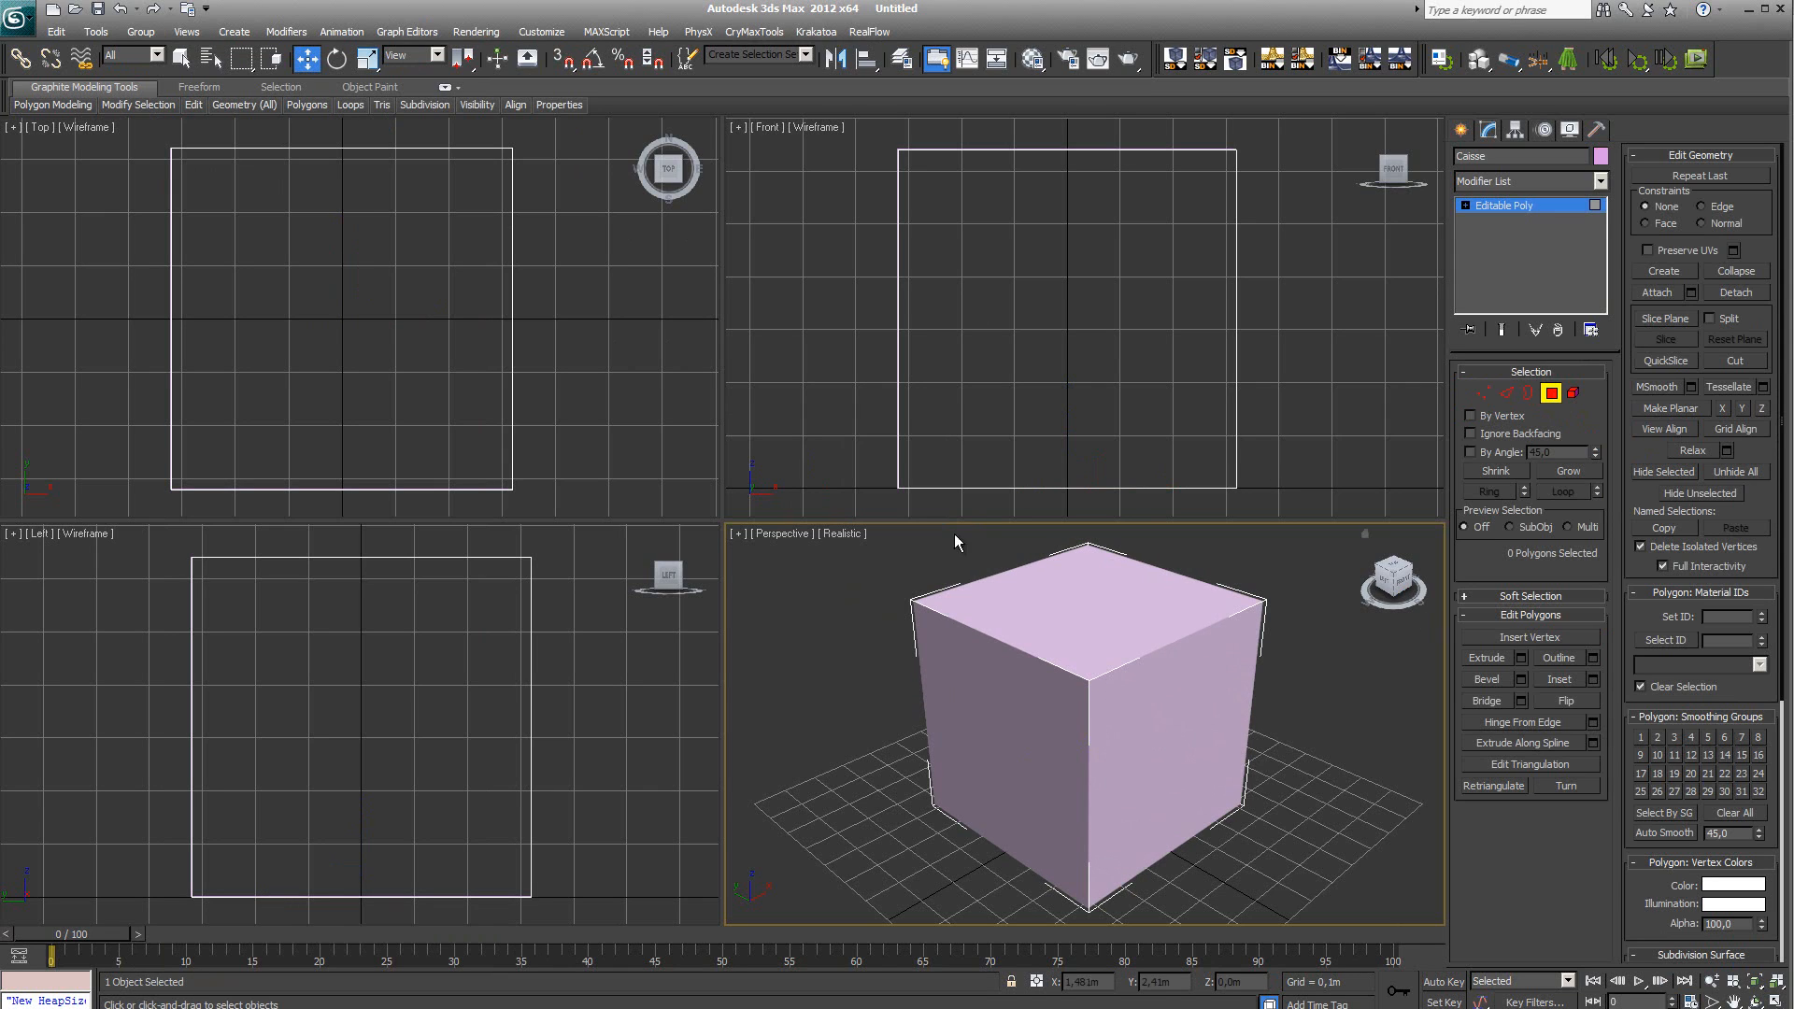
left_click_drag(877, 530, 1342, 922)
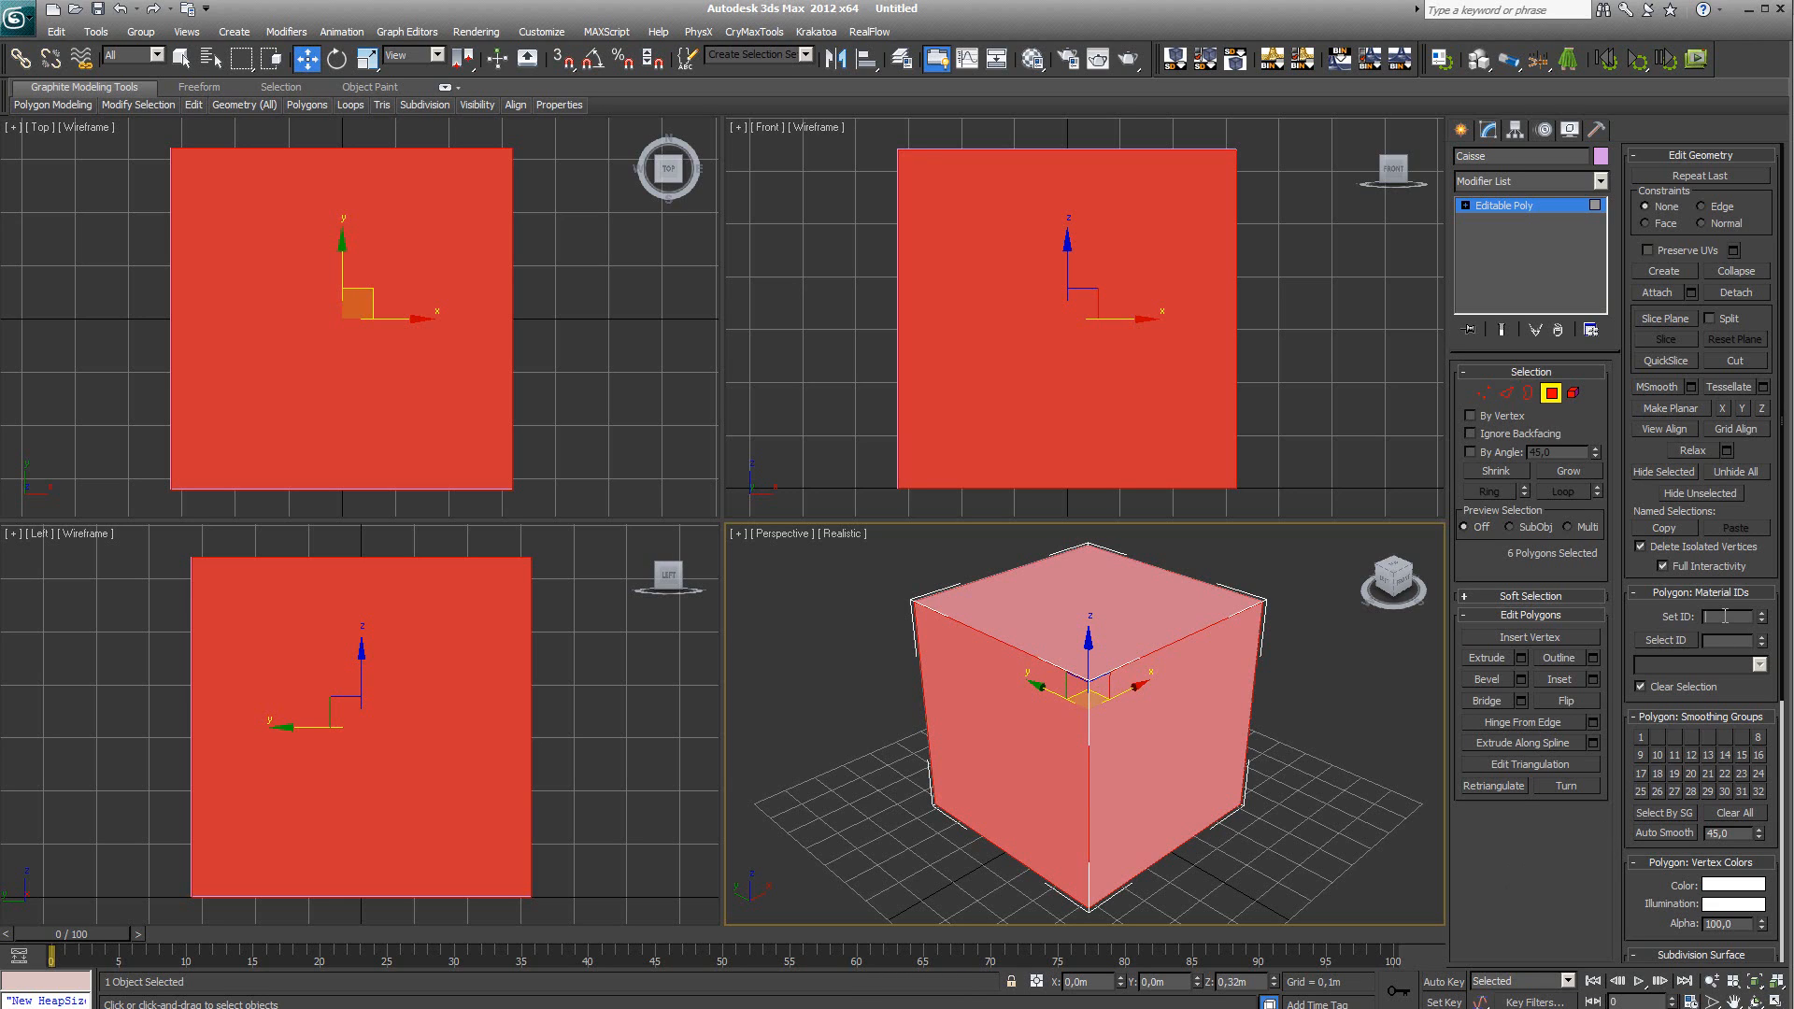
key("Return")
key("4")
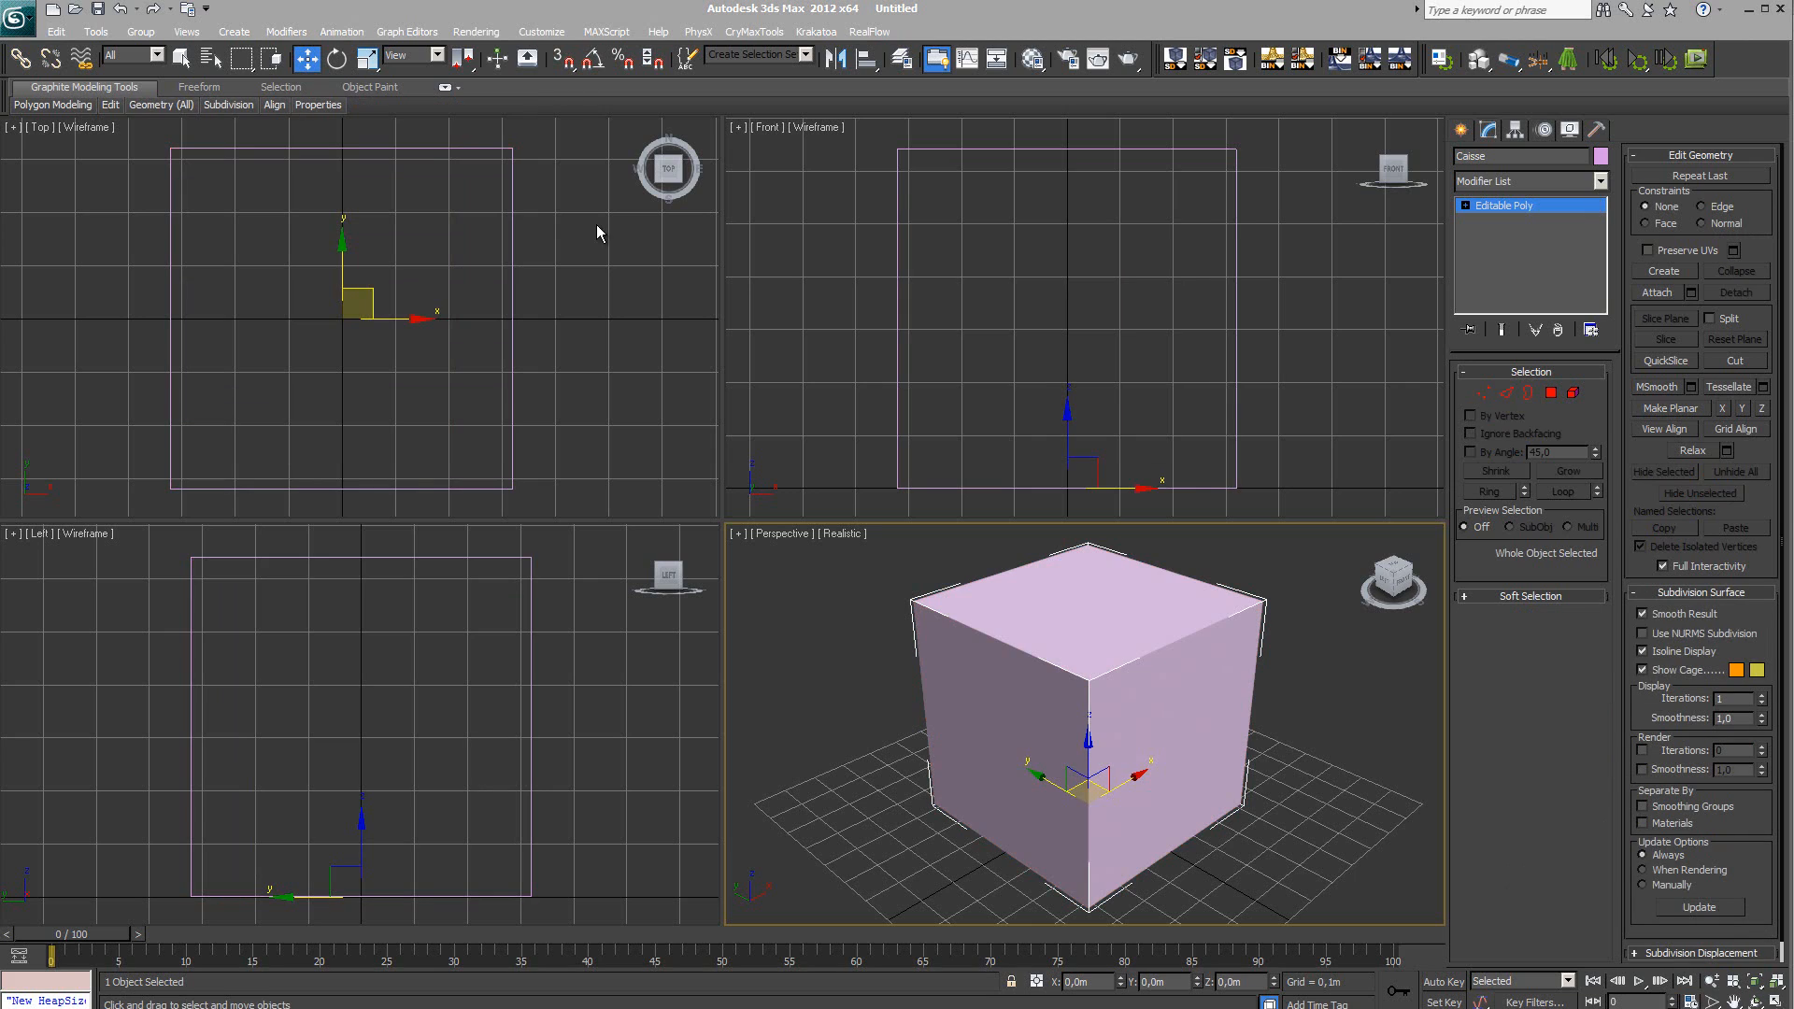
Select the Proxy object by name and set the material ID for all of its polygons
left_click(210, 58)
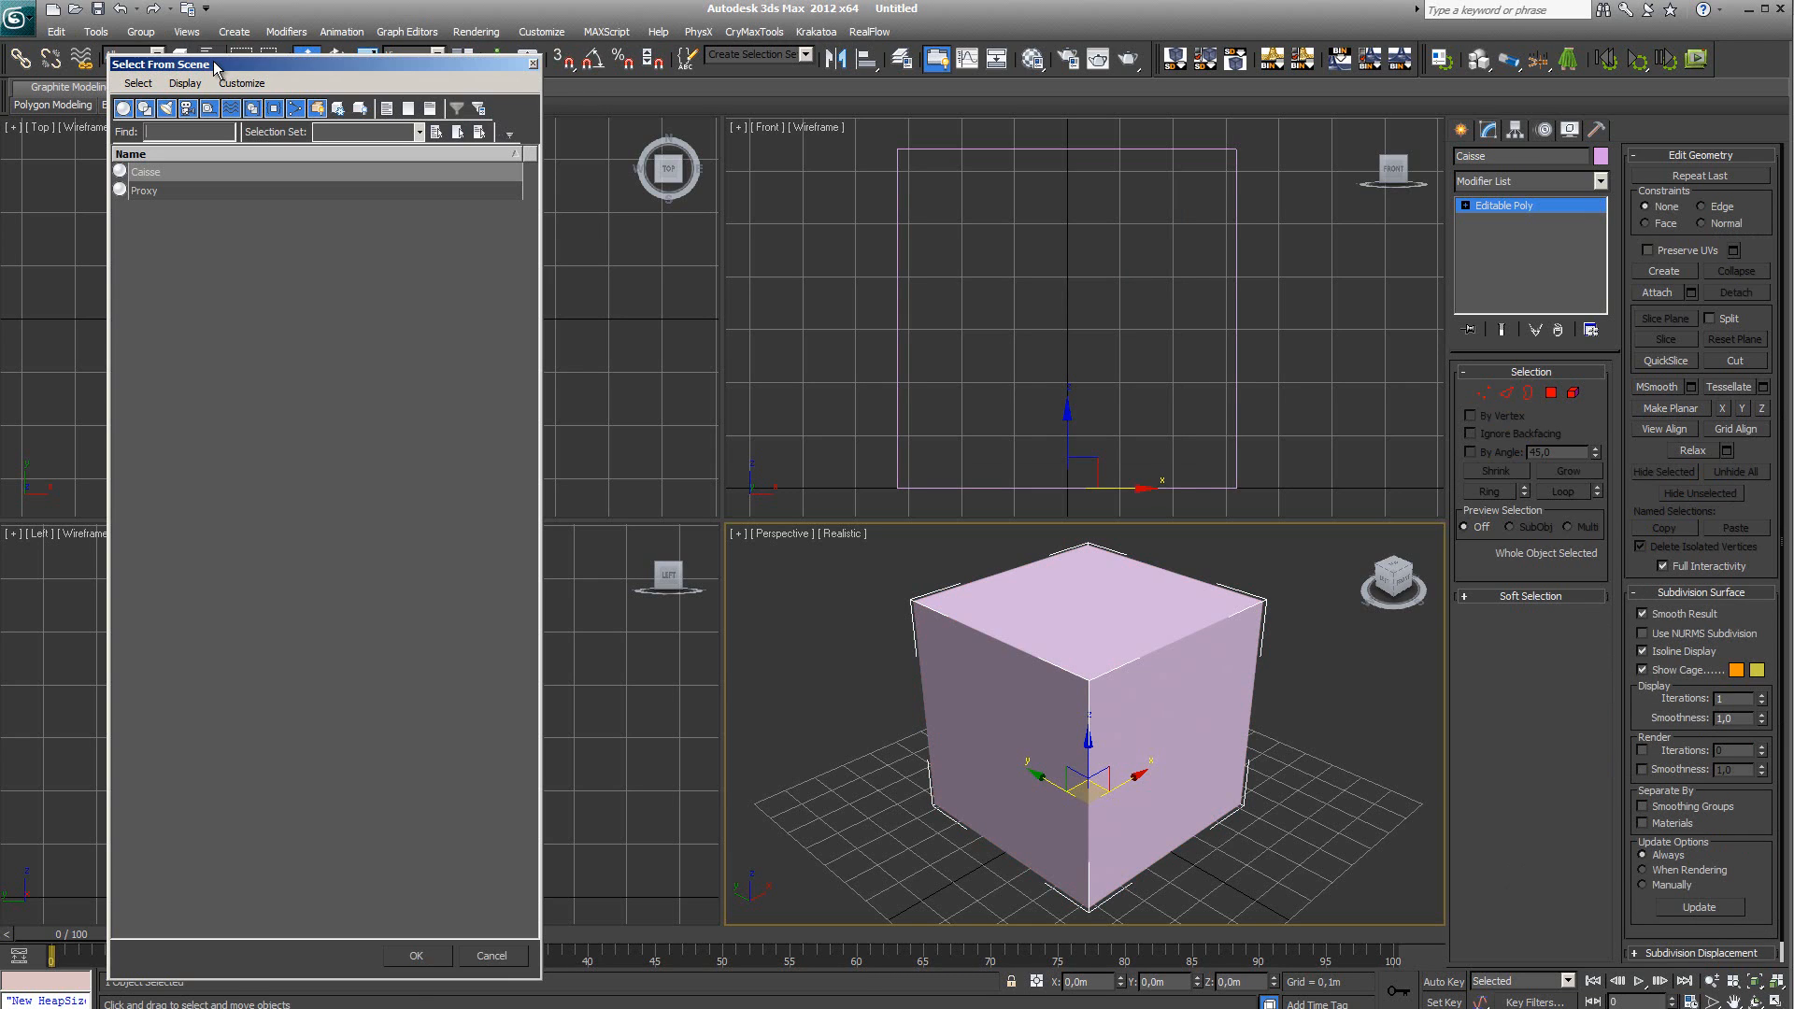
double_click(150, 190)
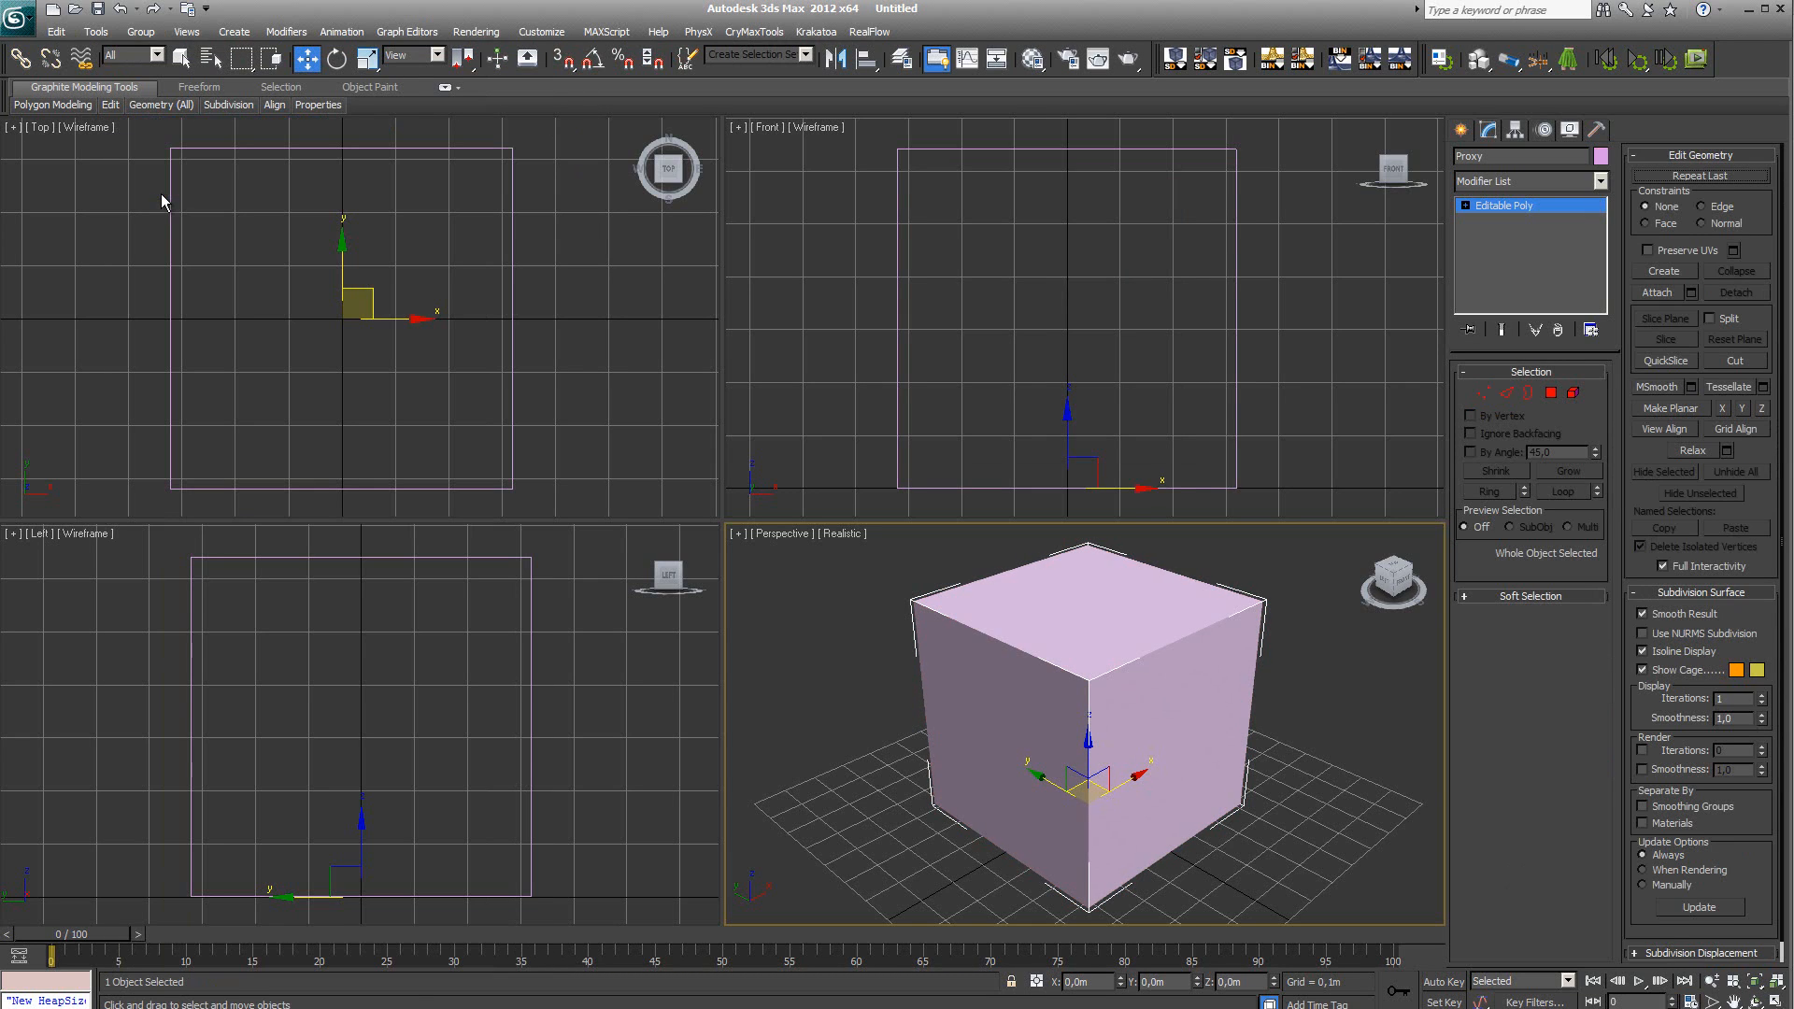
left_click(1552, 393)
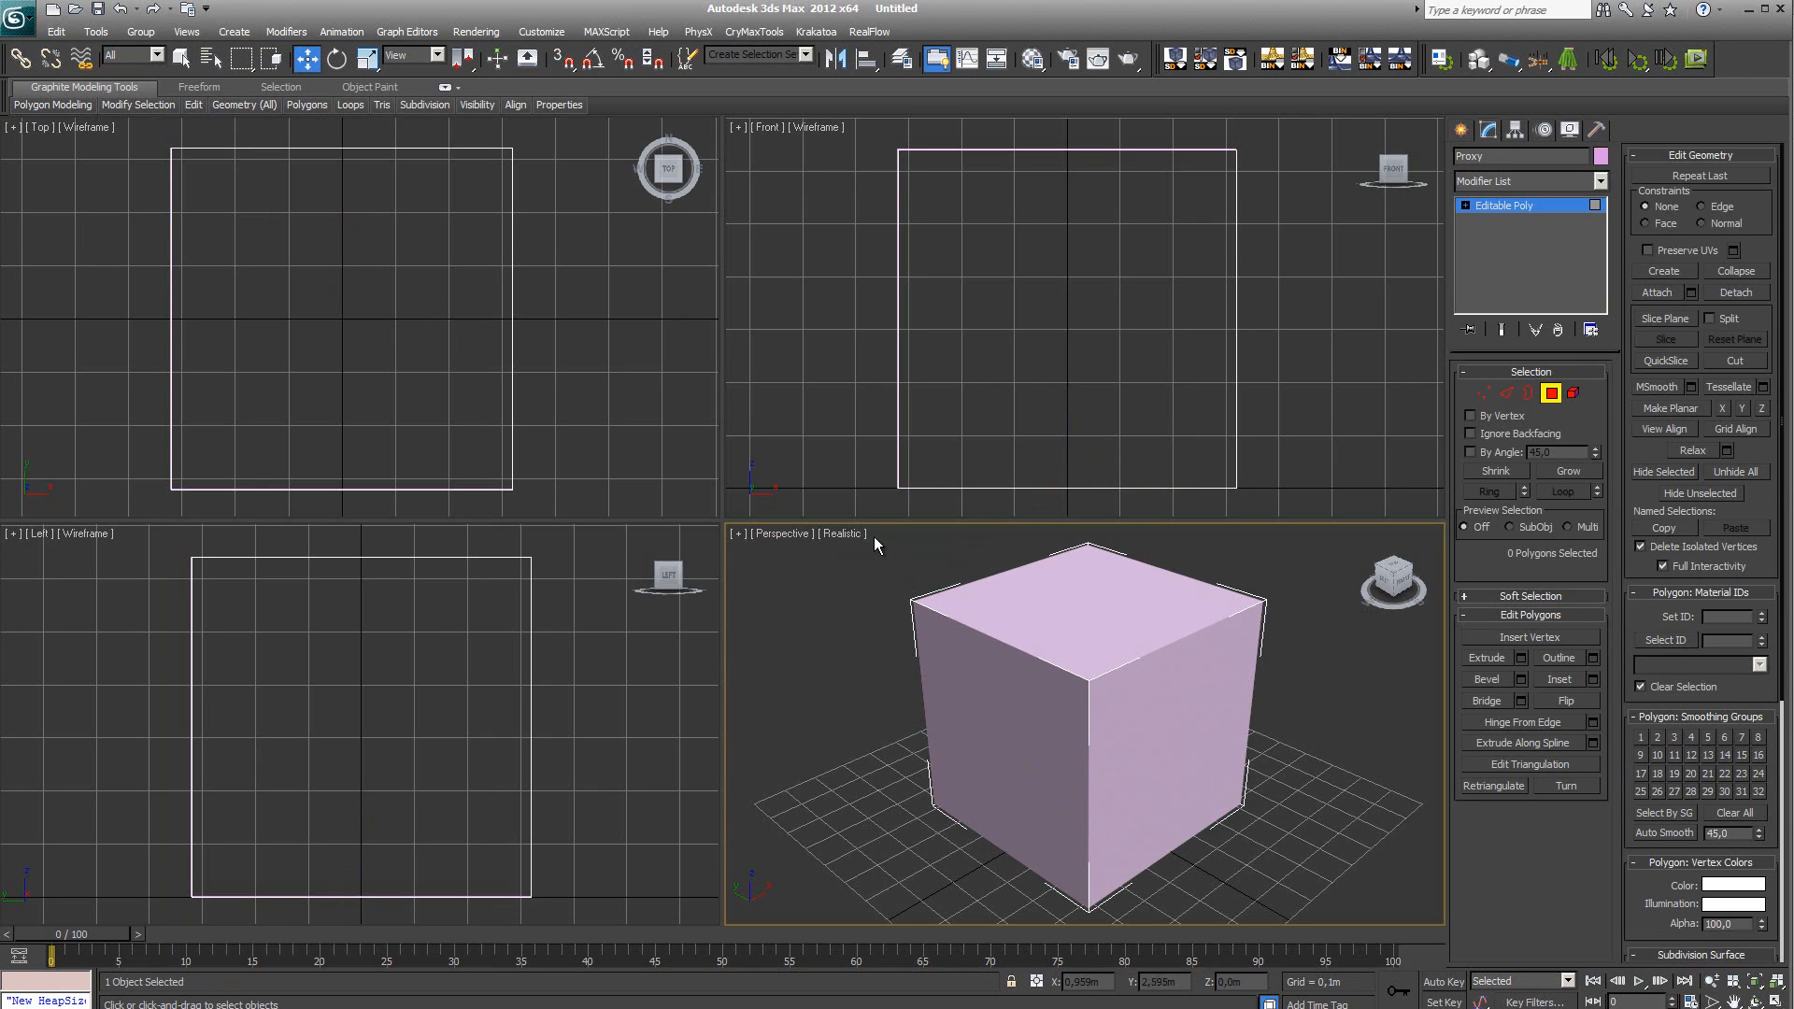
left_click_drag(1189, 624, 1343, 917)
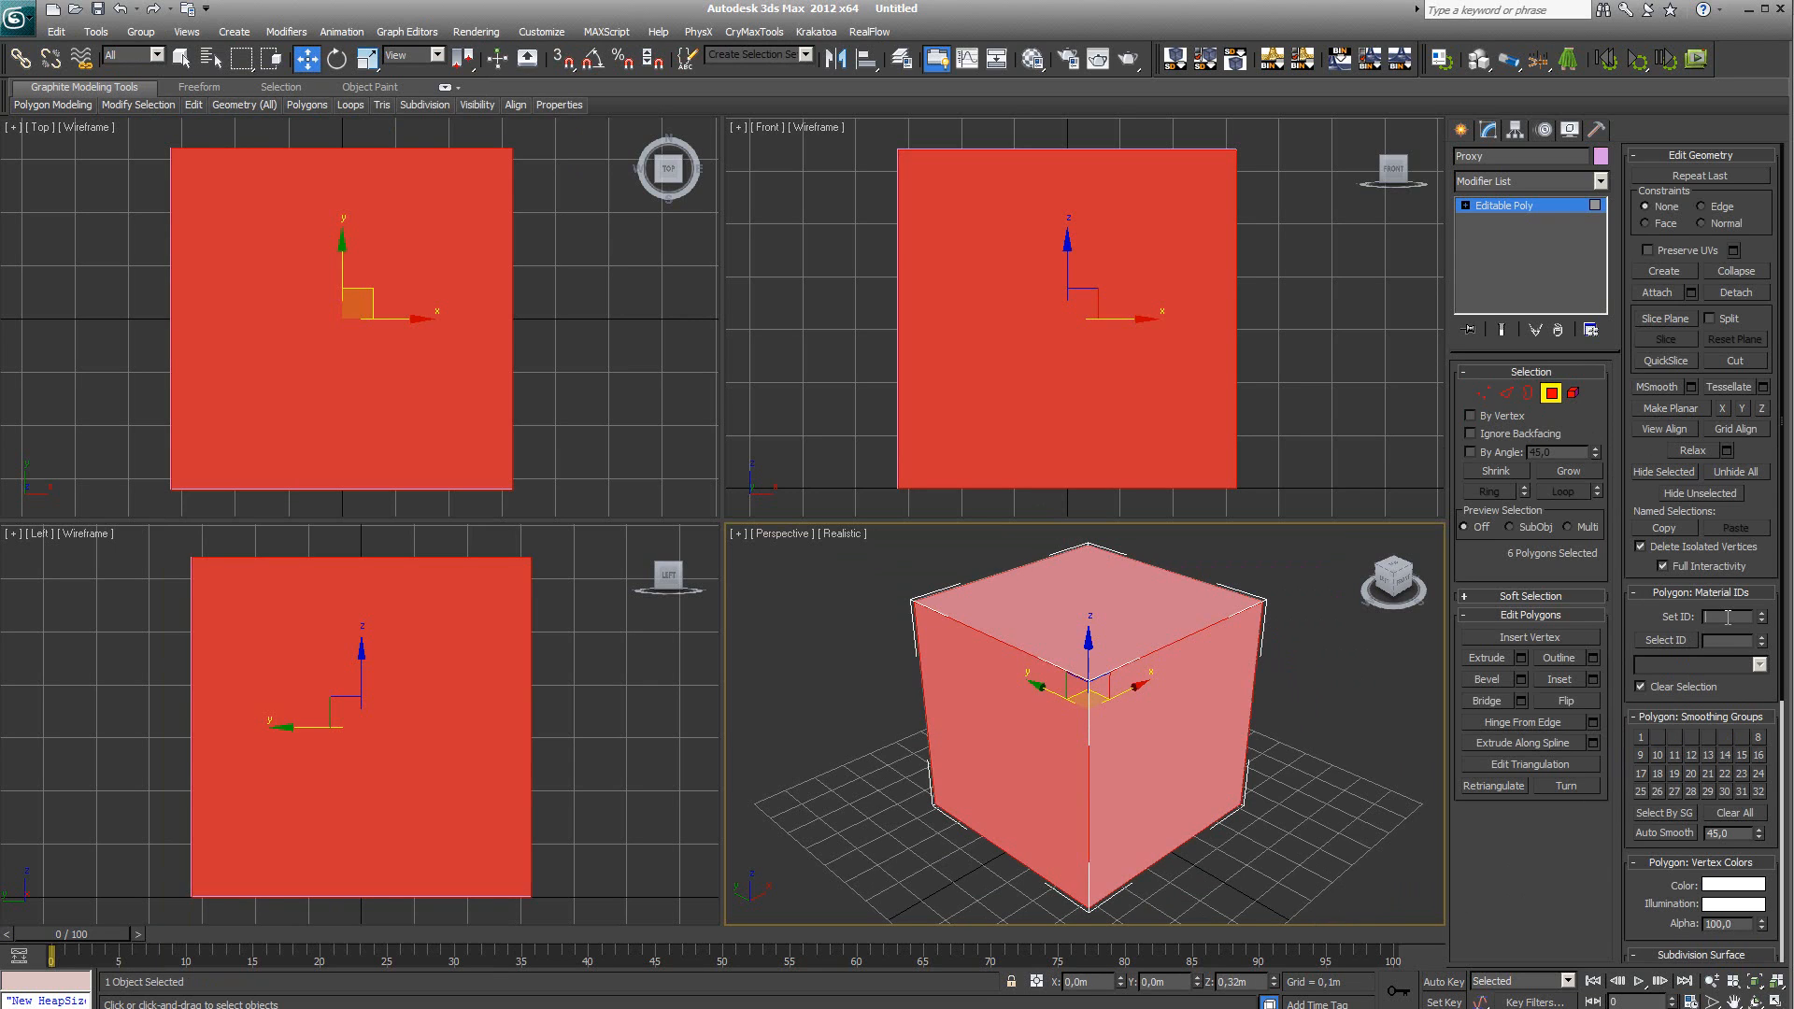
key("Return")
left_click(1335, 337)
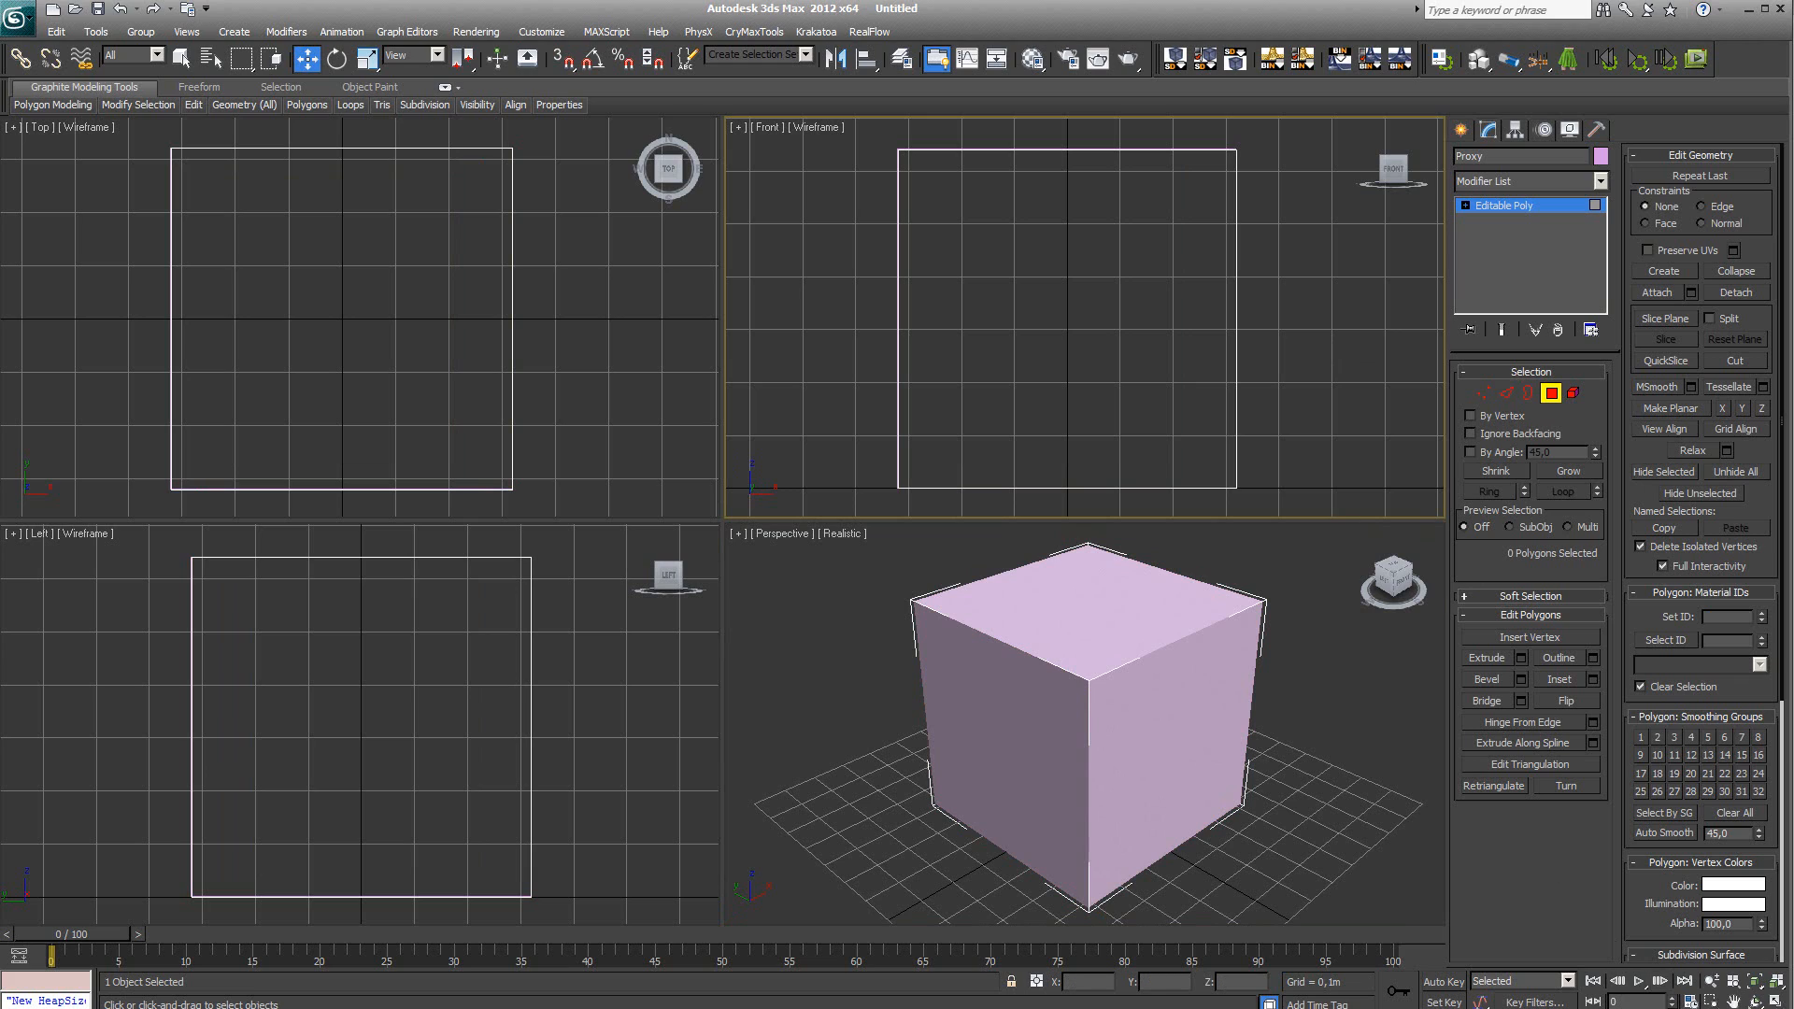
Save the scene as Caisse in the Caisse folder, check the file in Windows Explorer and return to 3ds Max
key("ctrl+s")
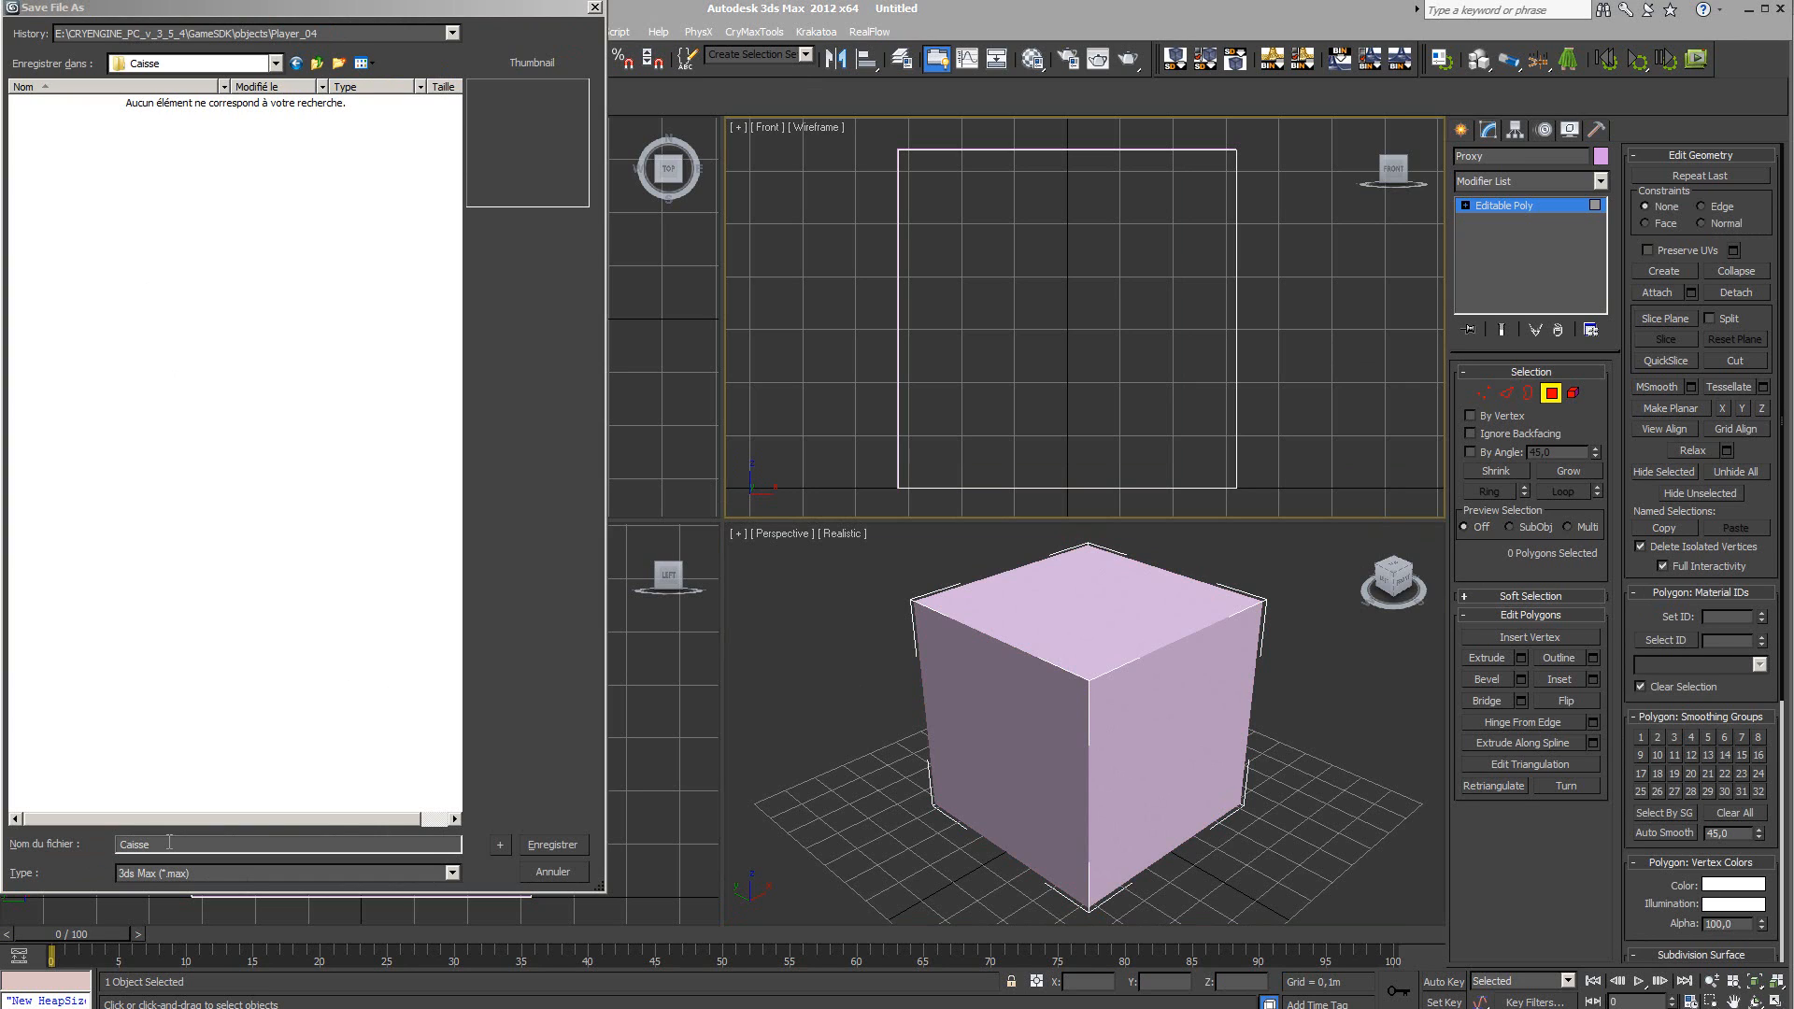
left_click(552, 845)
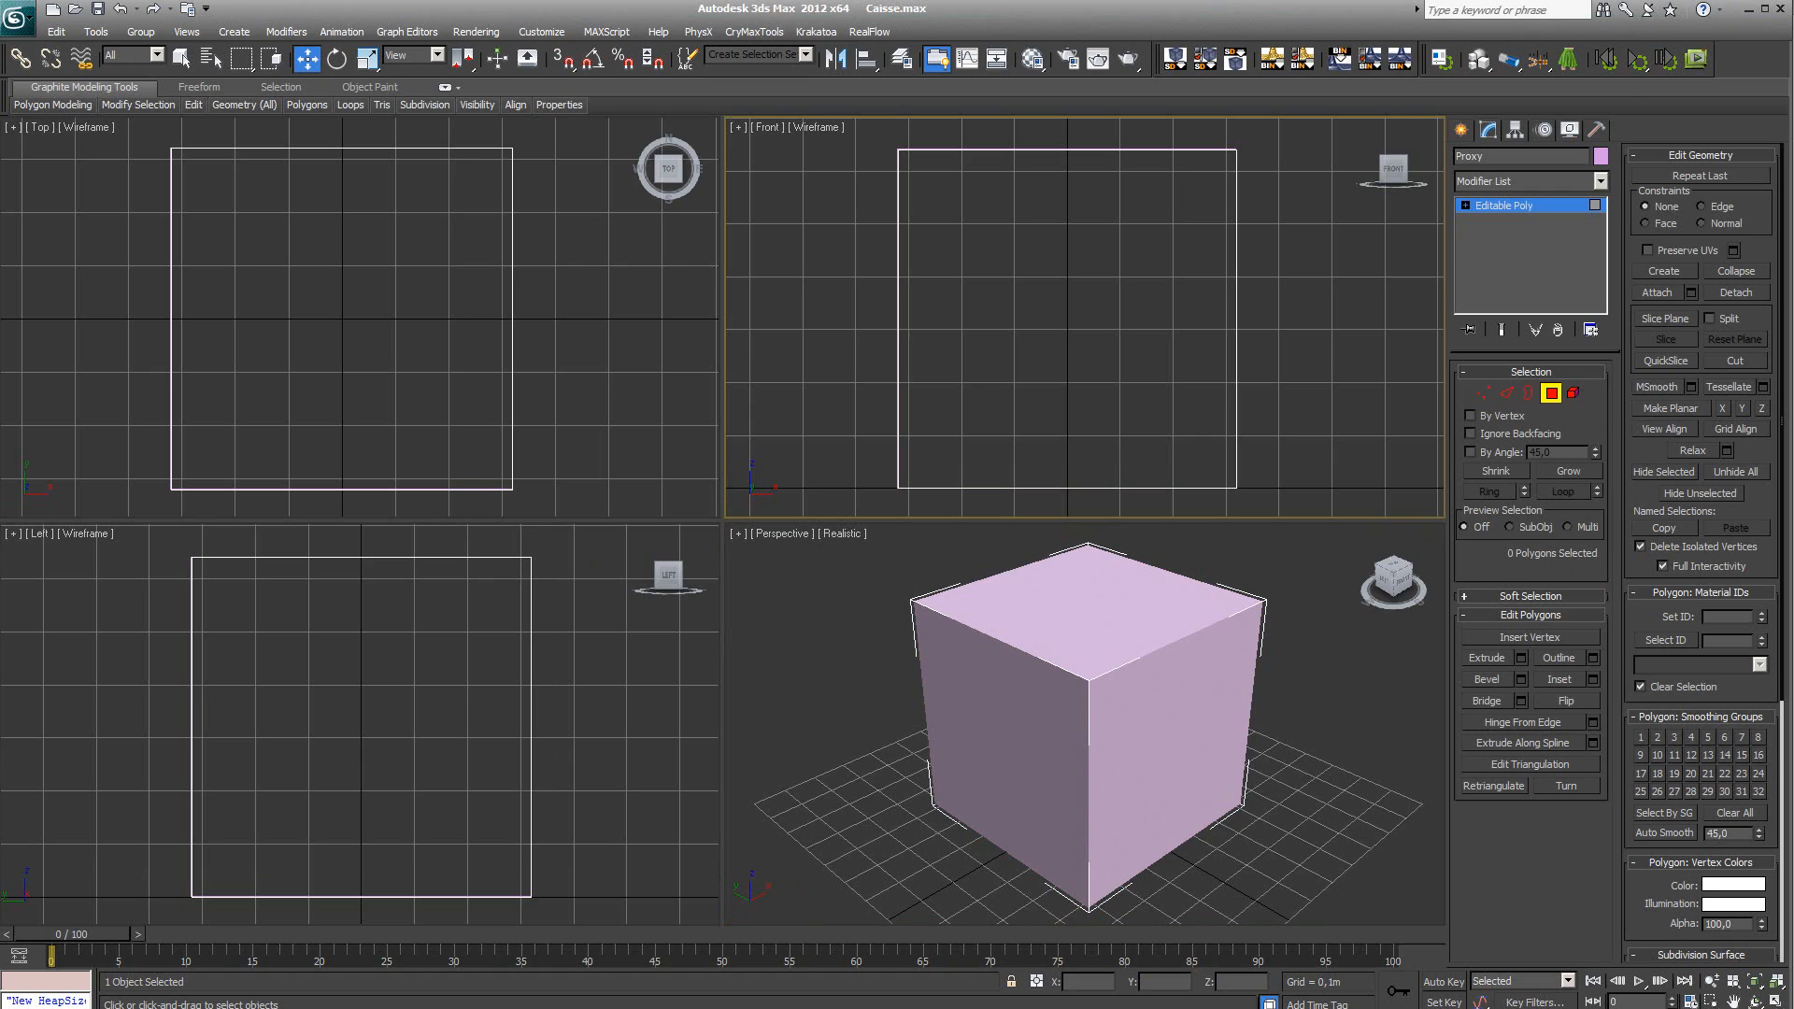
key("alt+Tab")
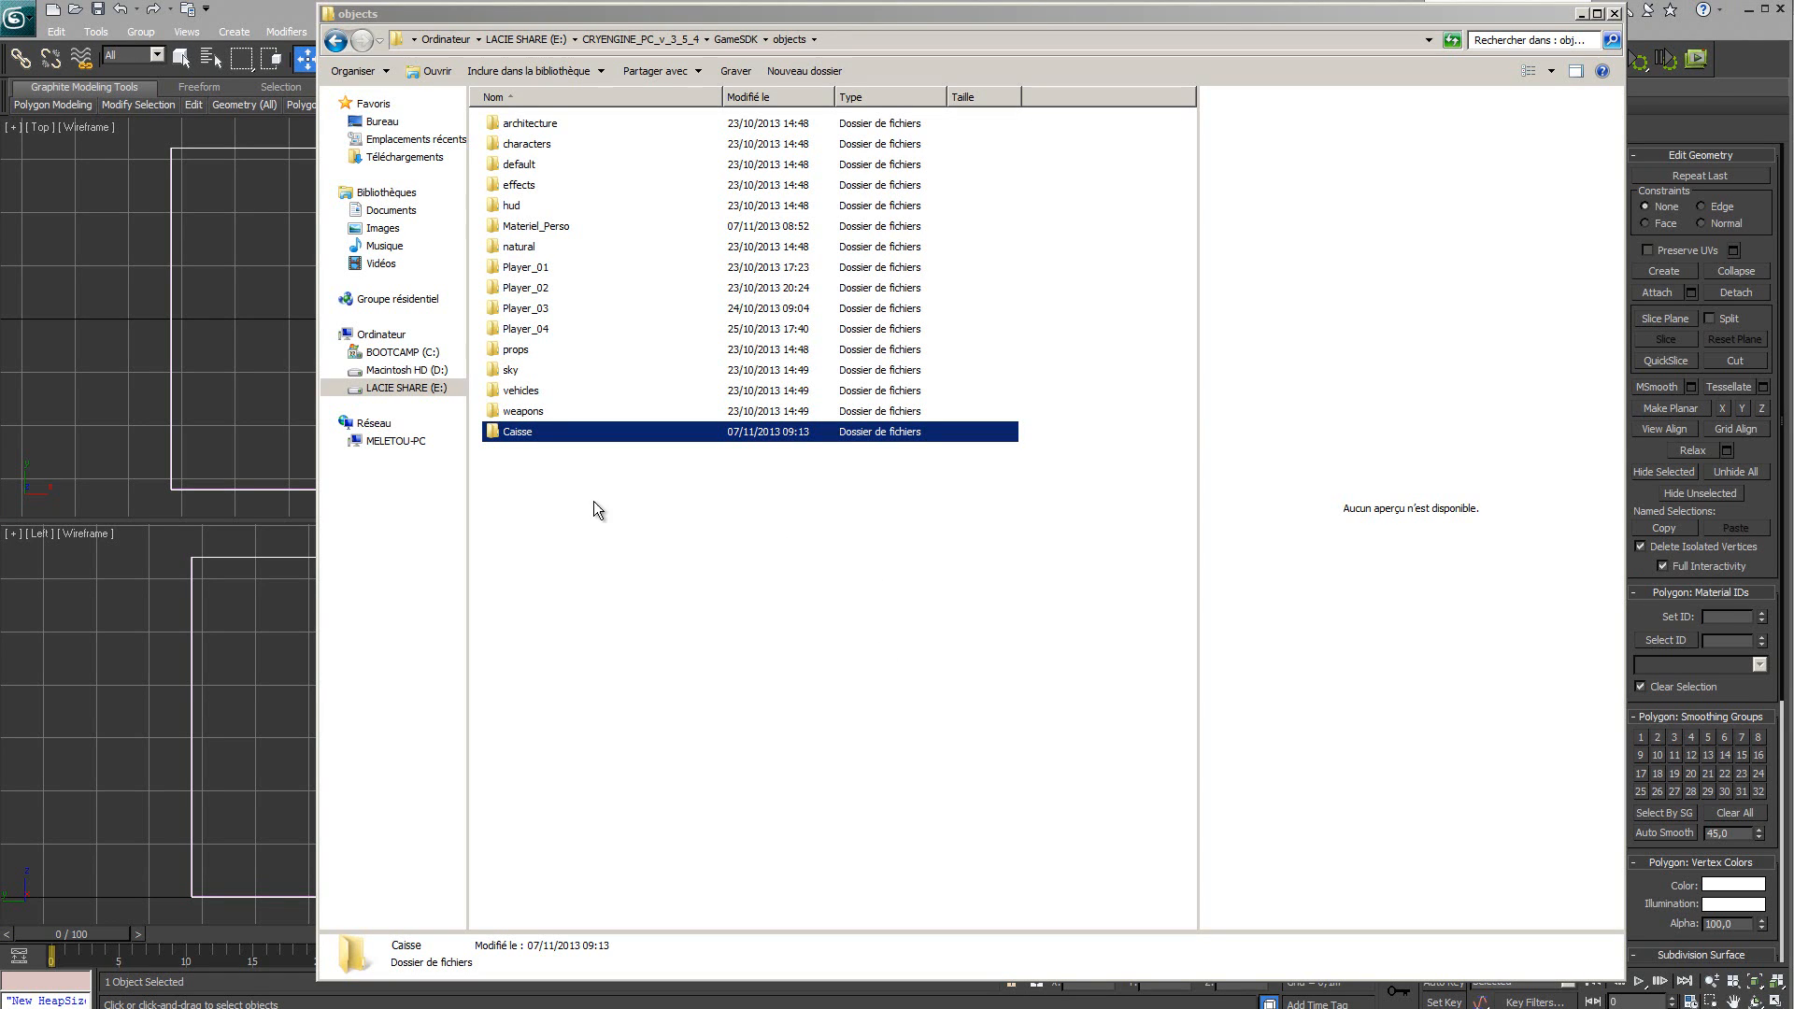
double_click(497, 433)
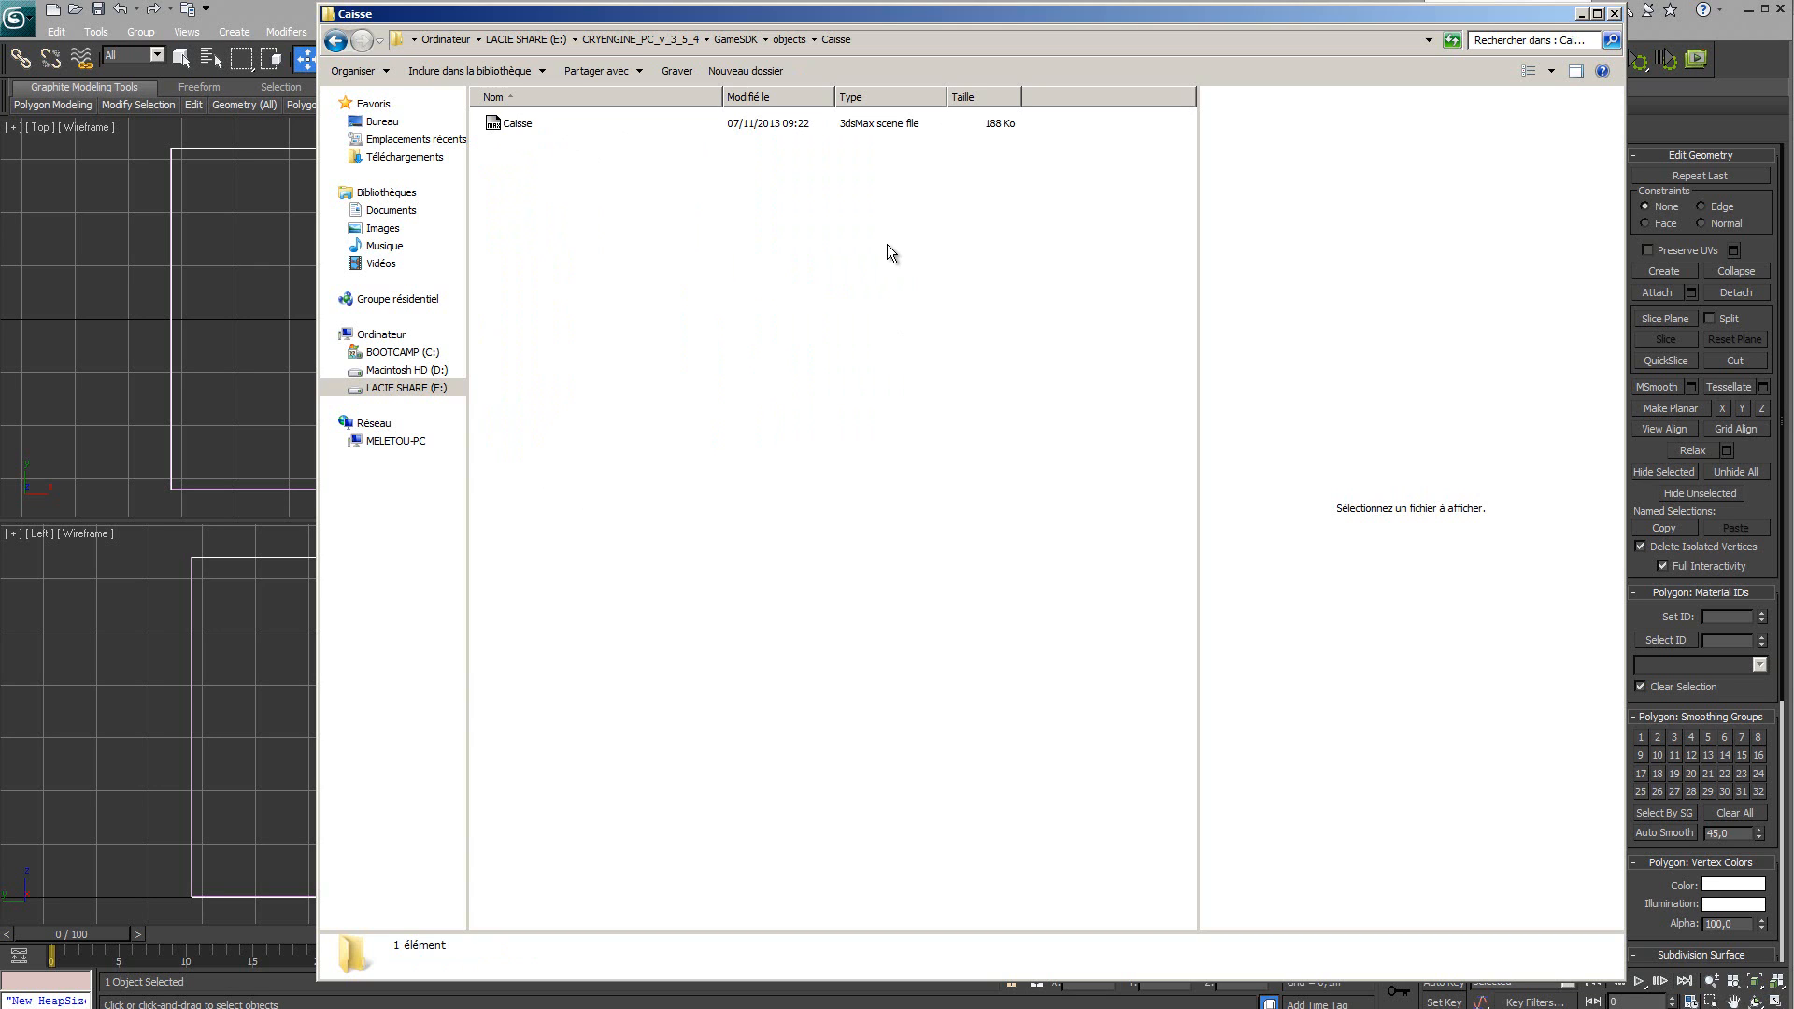
key("alt+Tab")
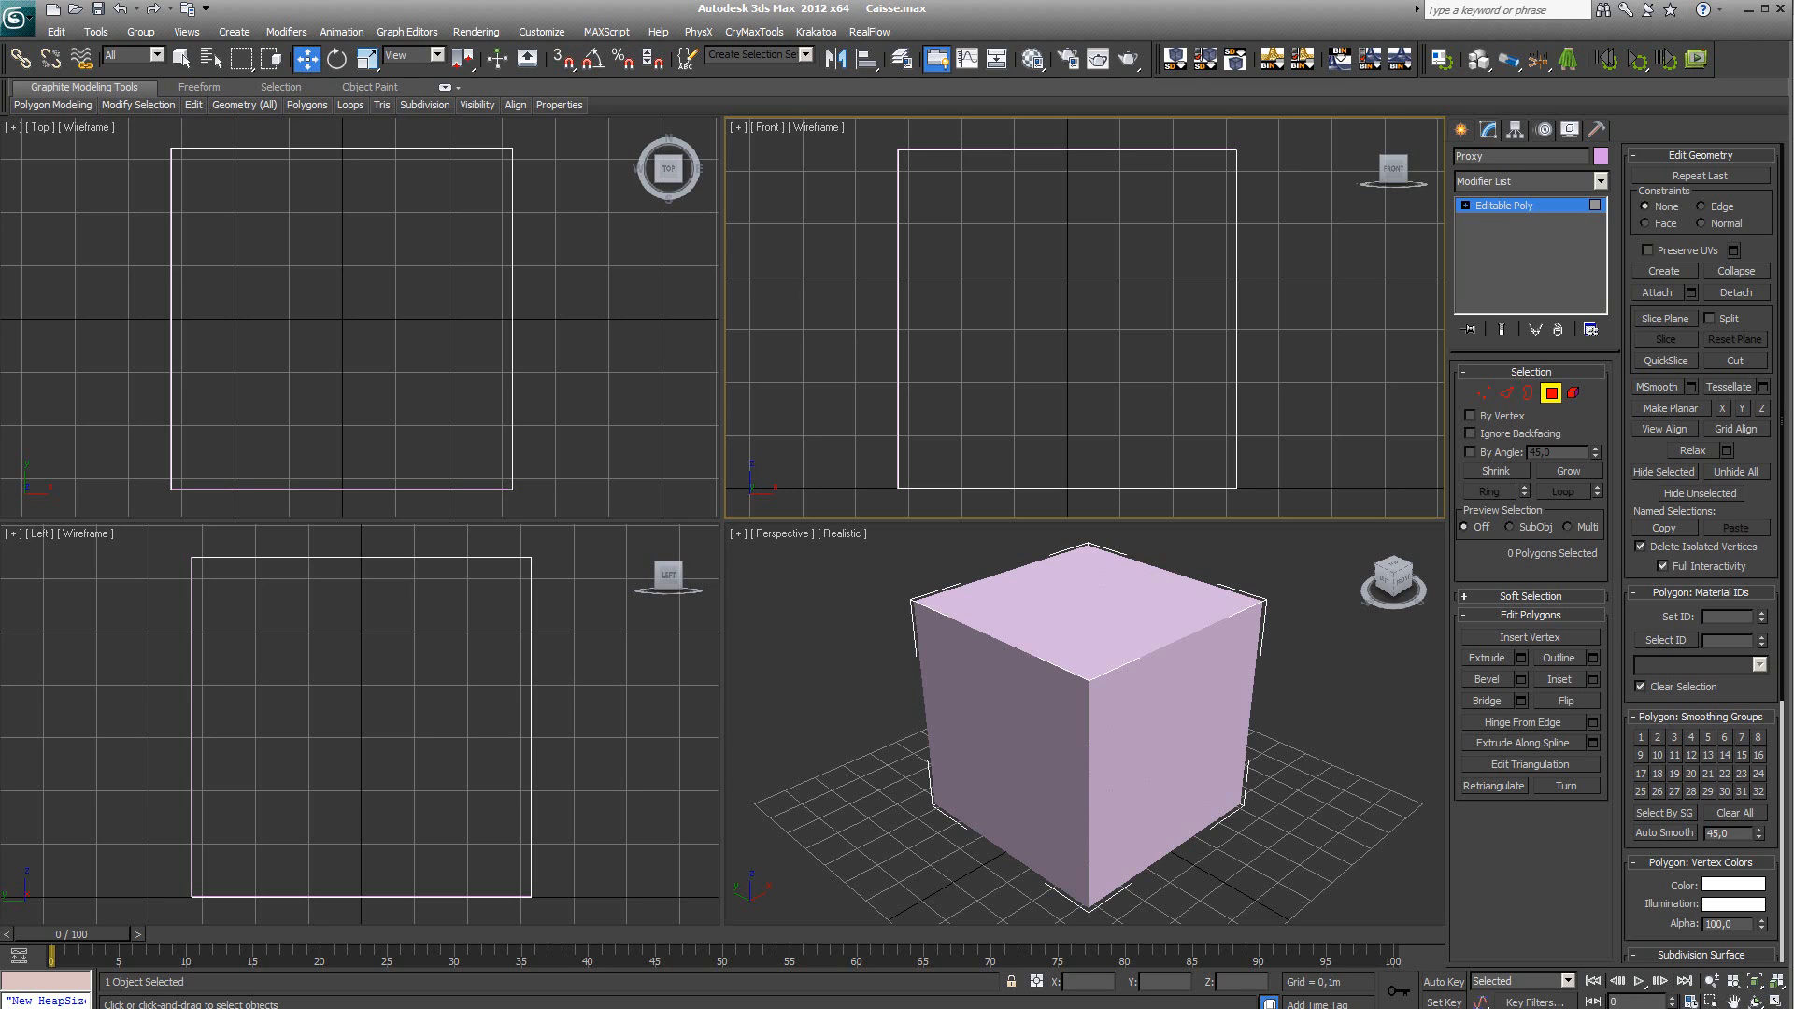
Switch to the browser's crate wood image results and pick the square framed wooden crate picture
key("alt+Tab")
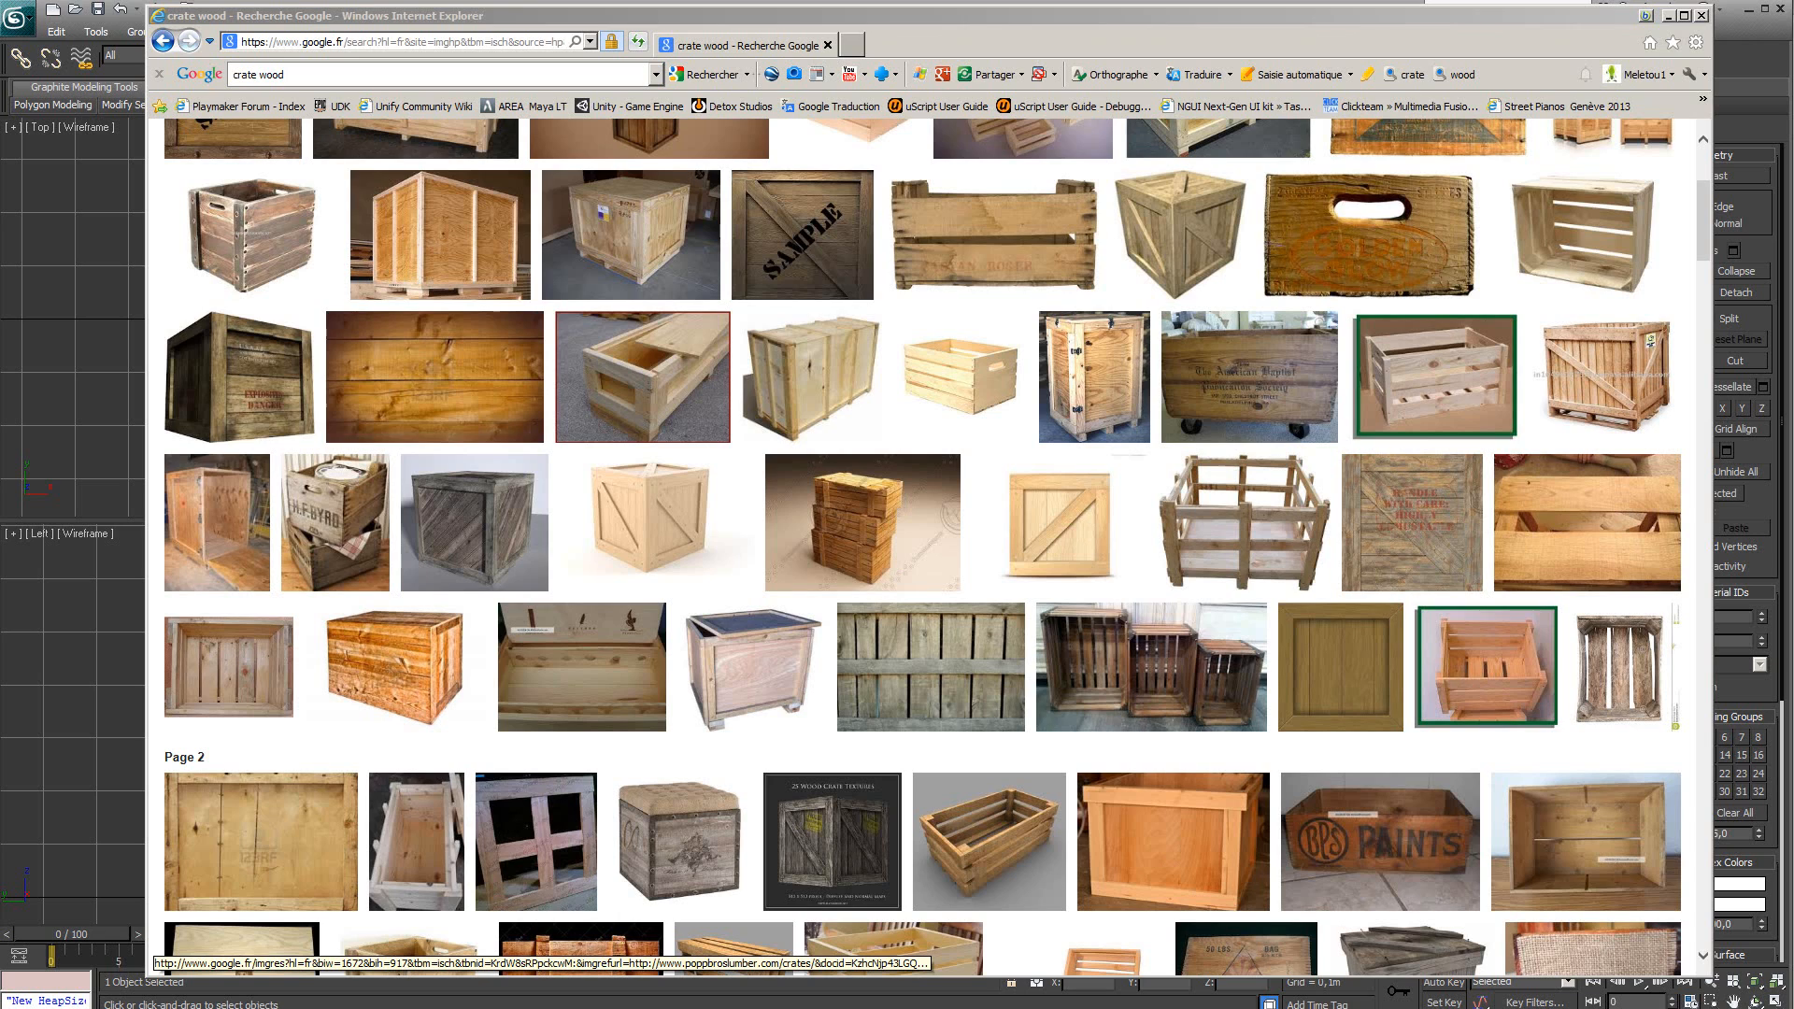
left_click(1353, 658)
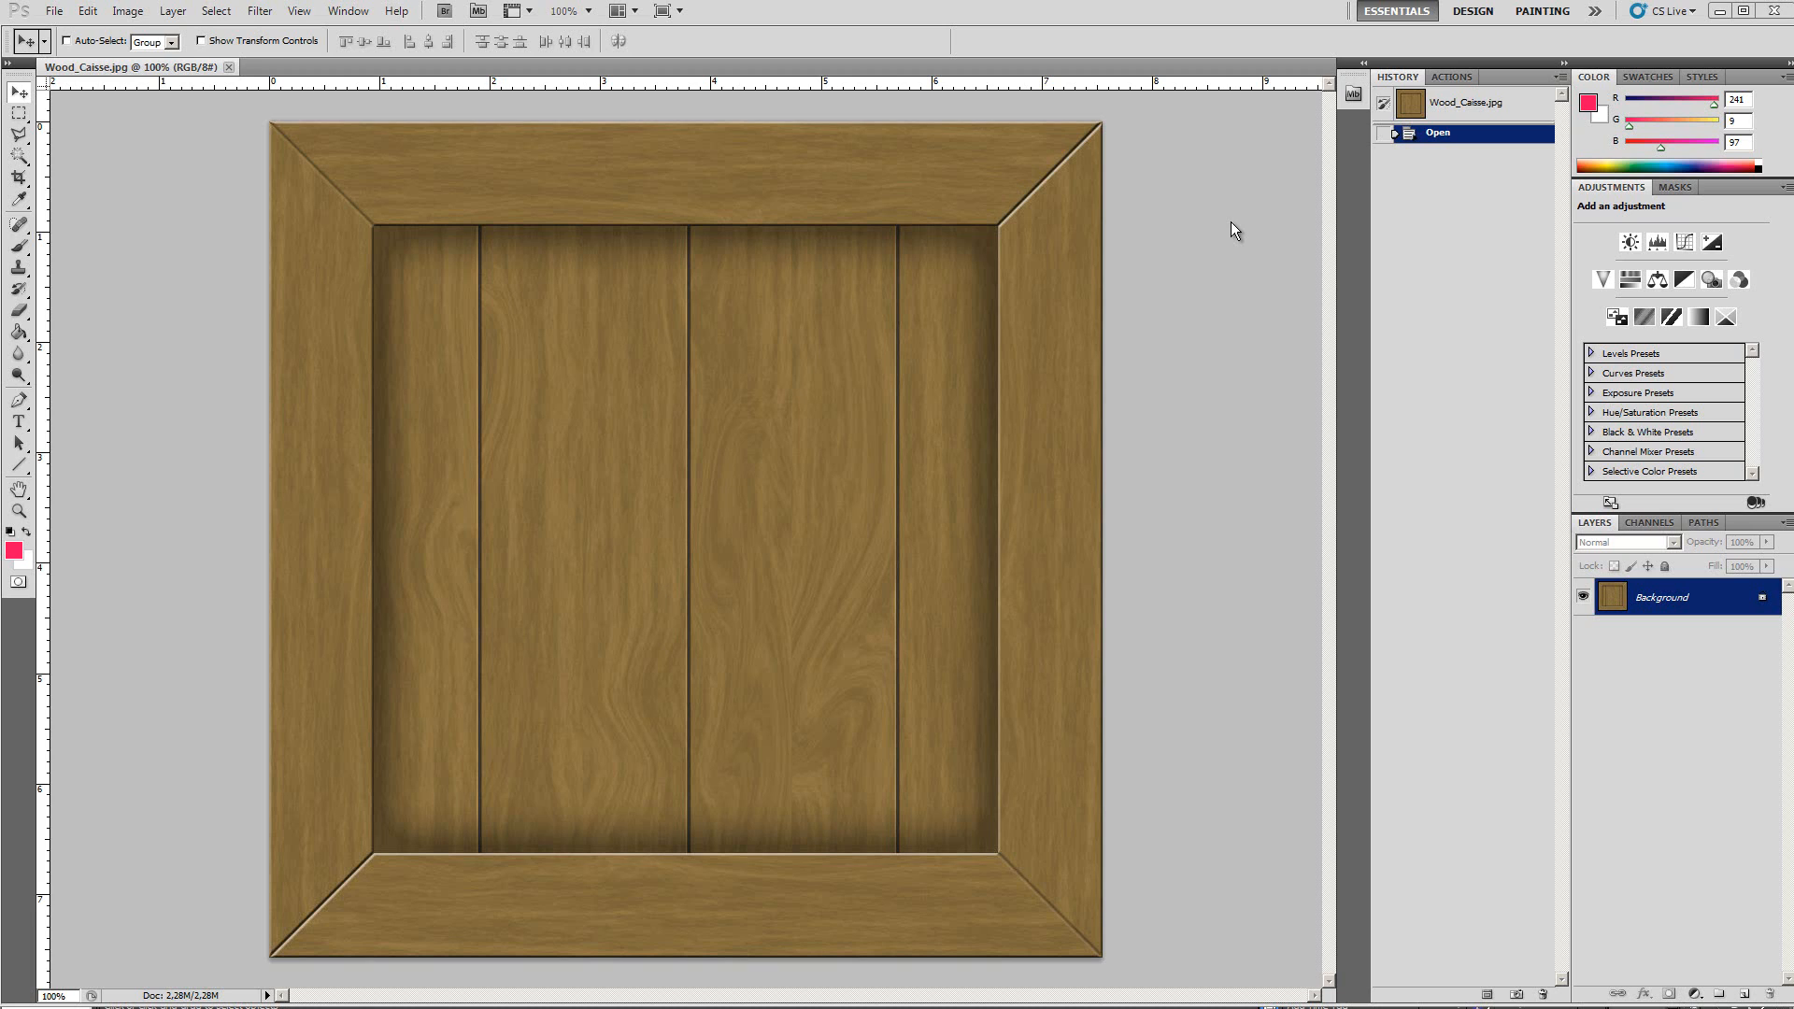
In Photoshop, resize the Wood_Caisse.jpg texture to 512 × 512 pixels and save it
left_click(128, 11)
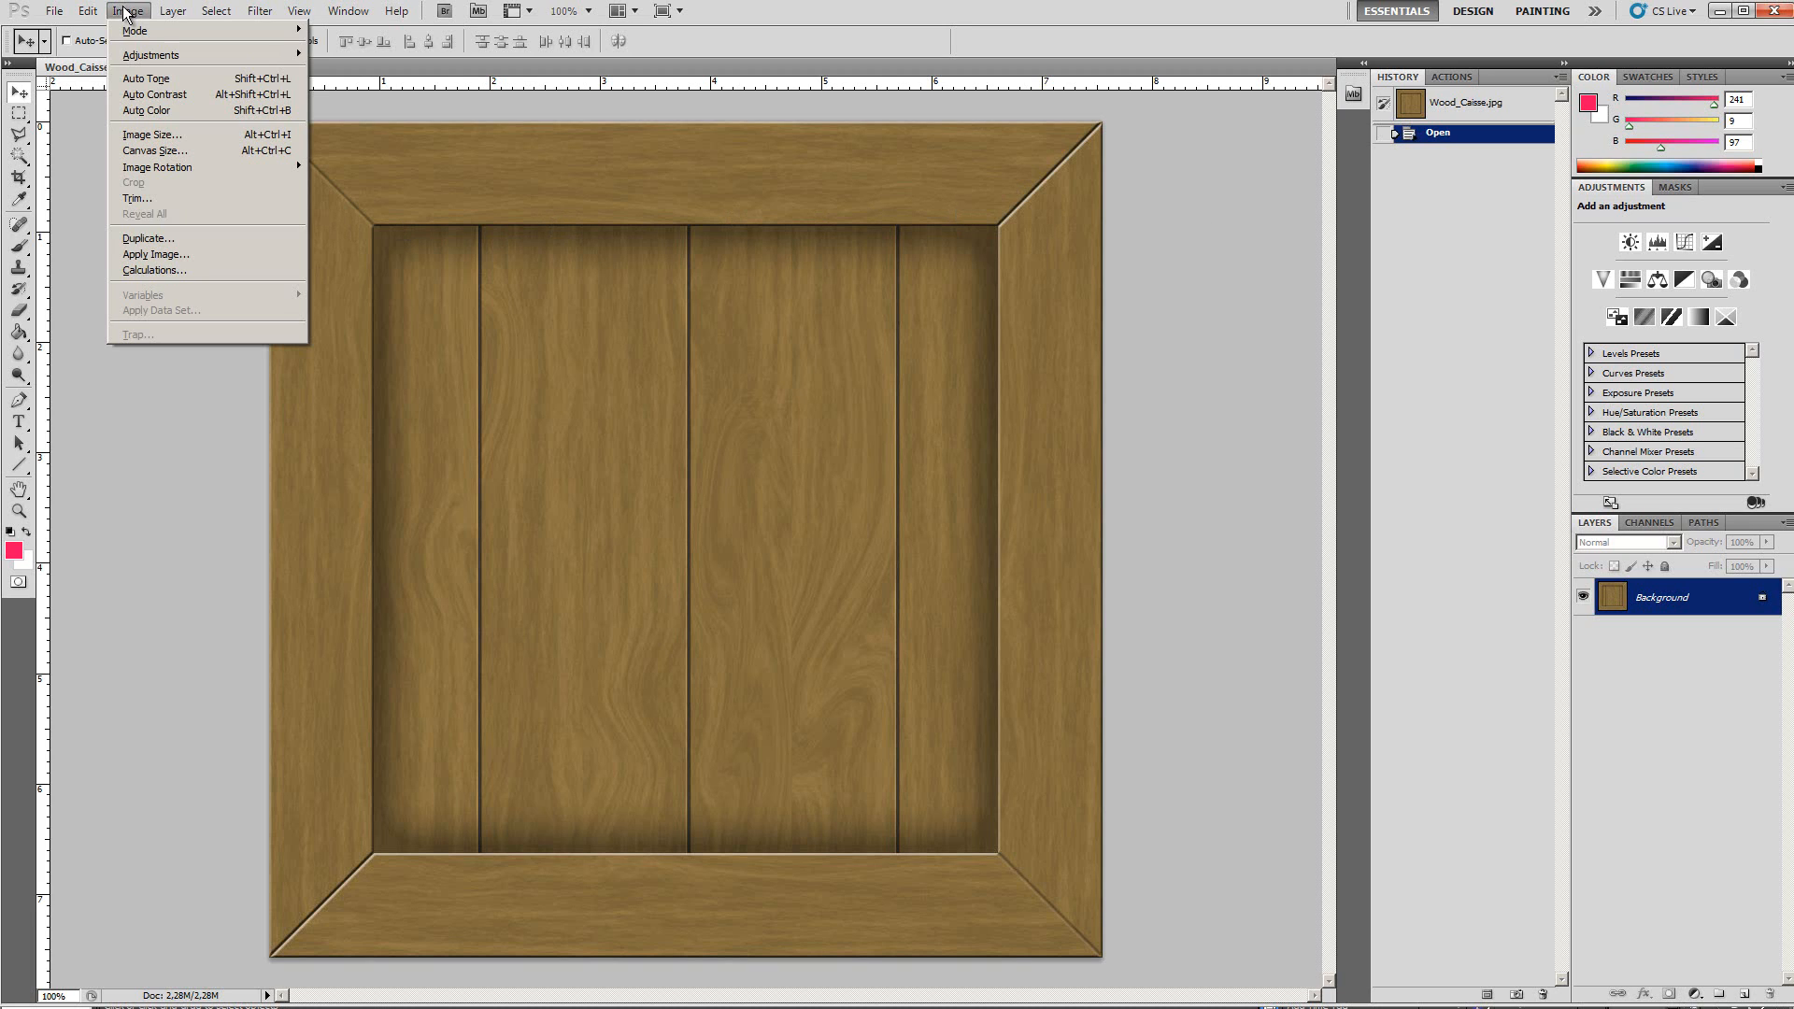
left_click(181, 137)
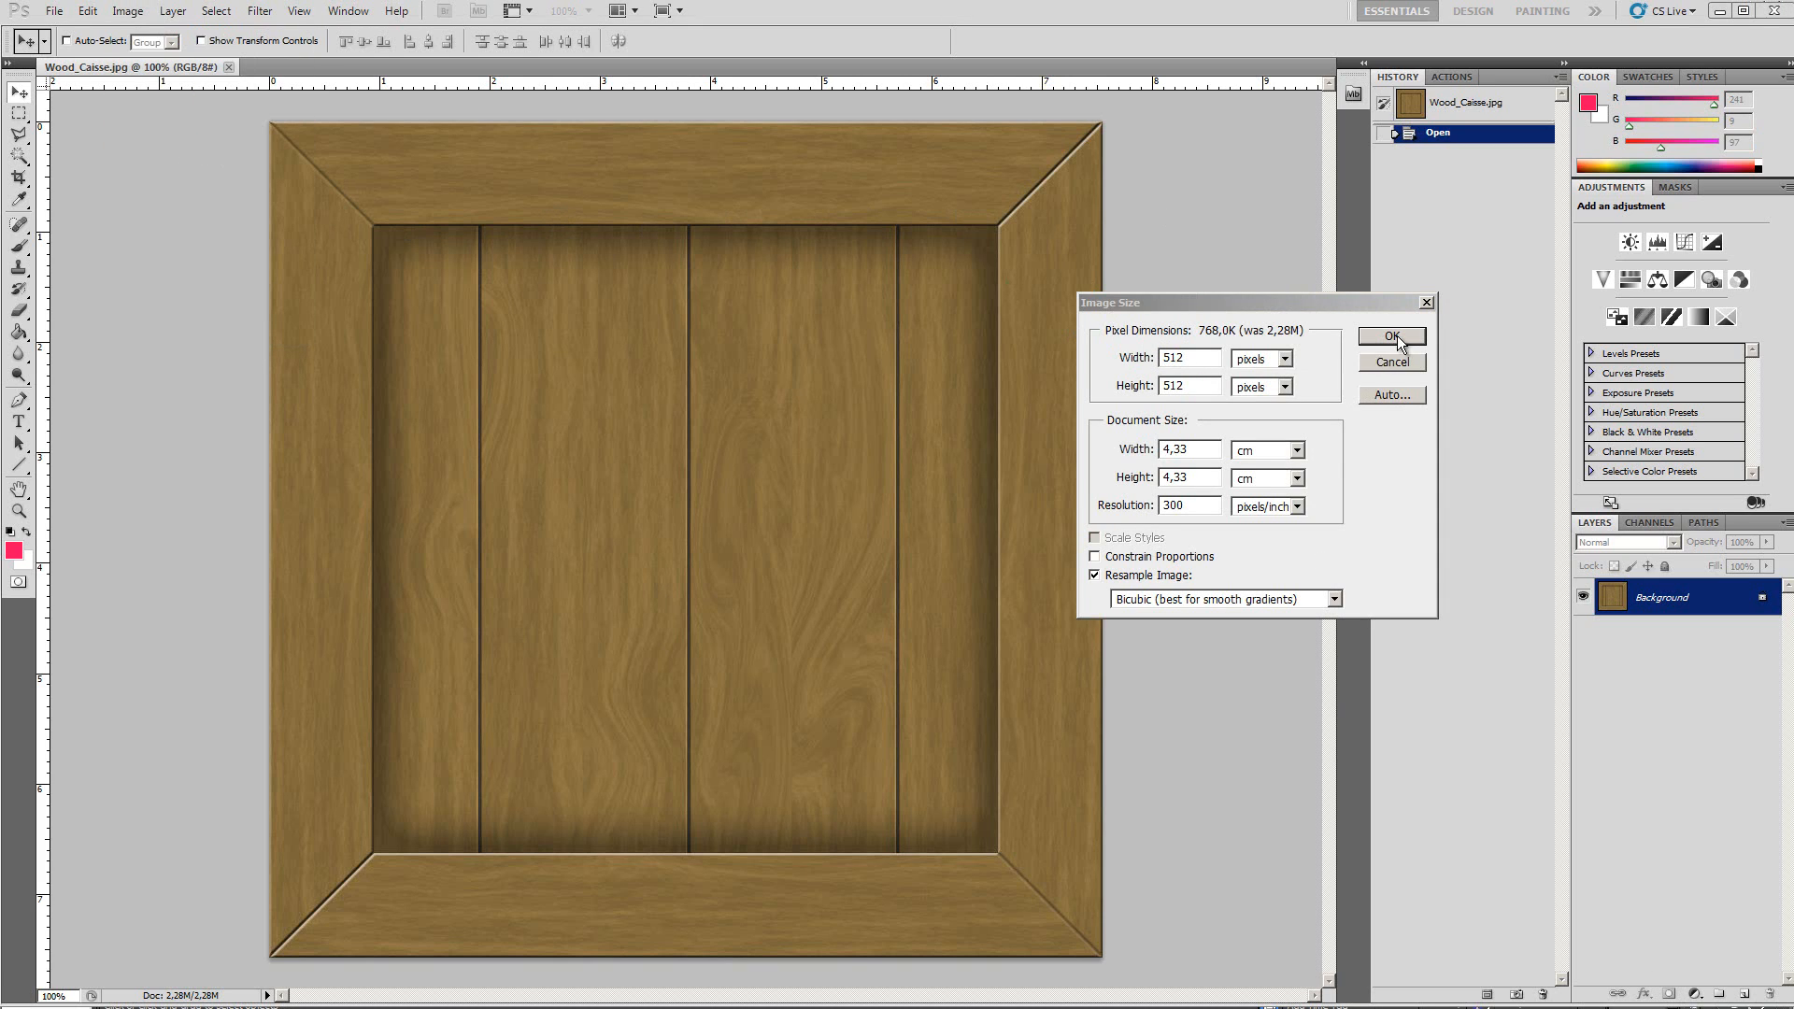
left_click(1399, 335)
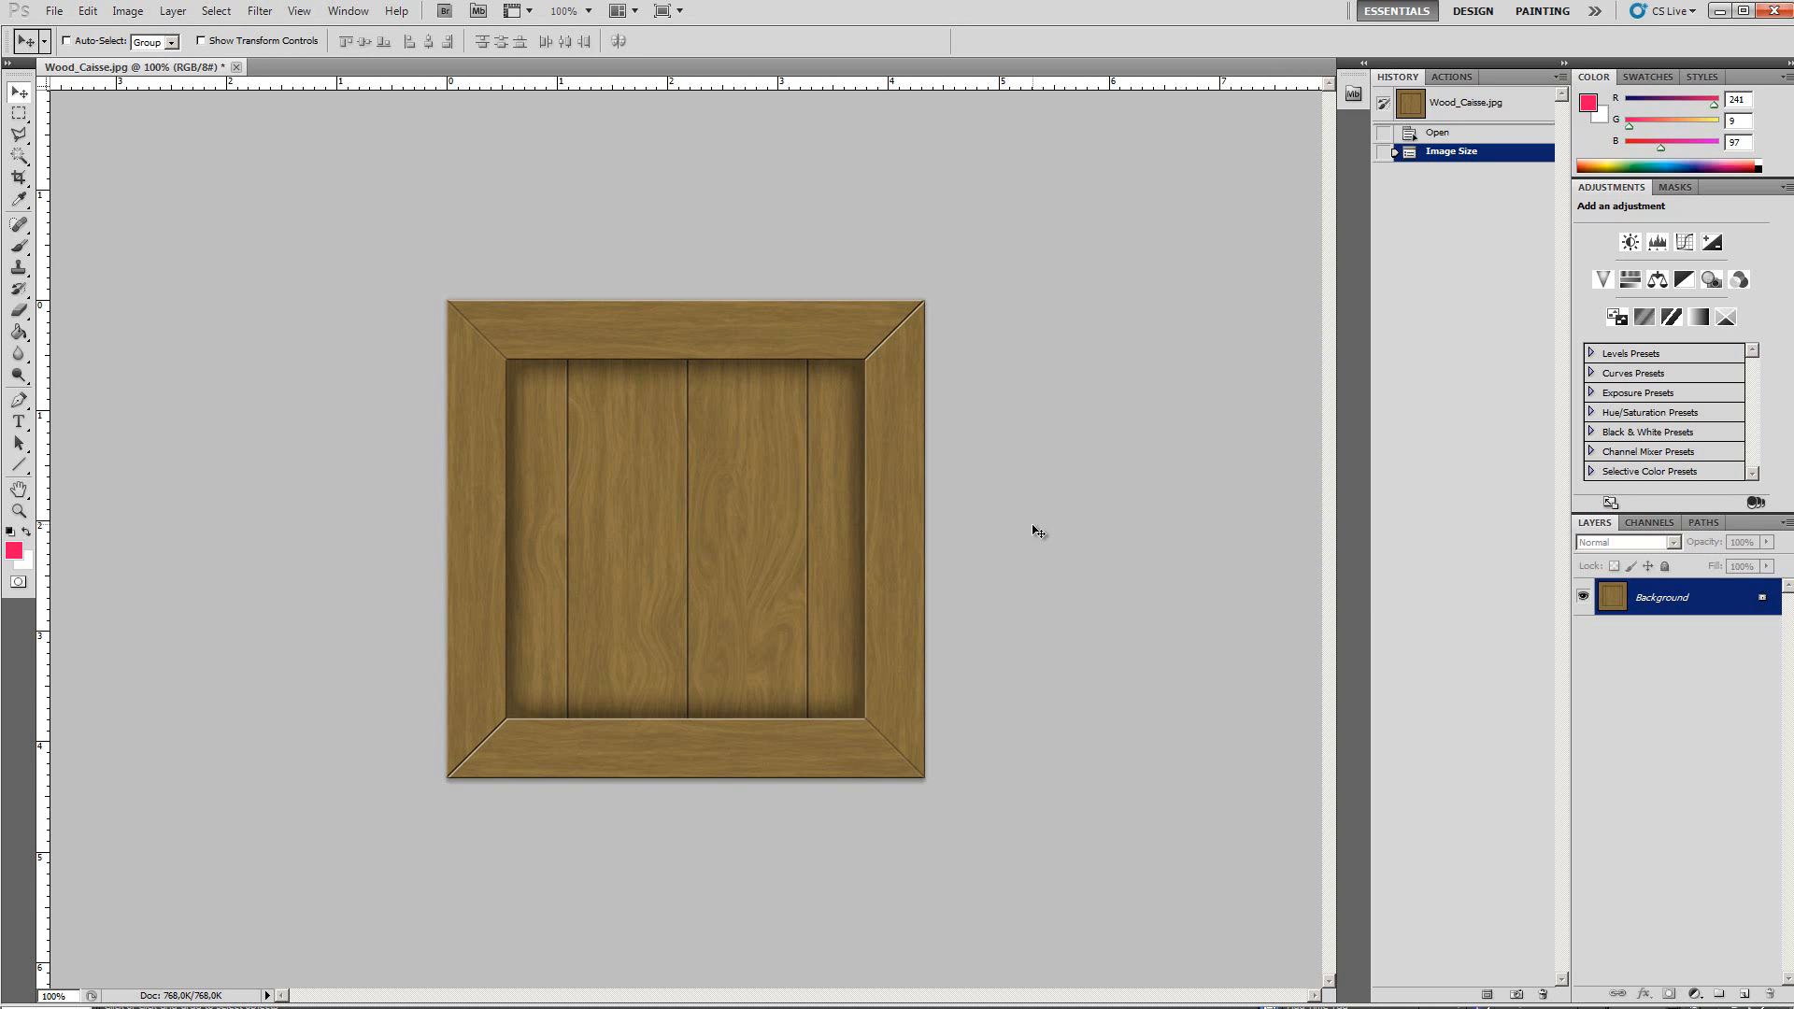
key("ctrl+s")
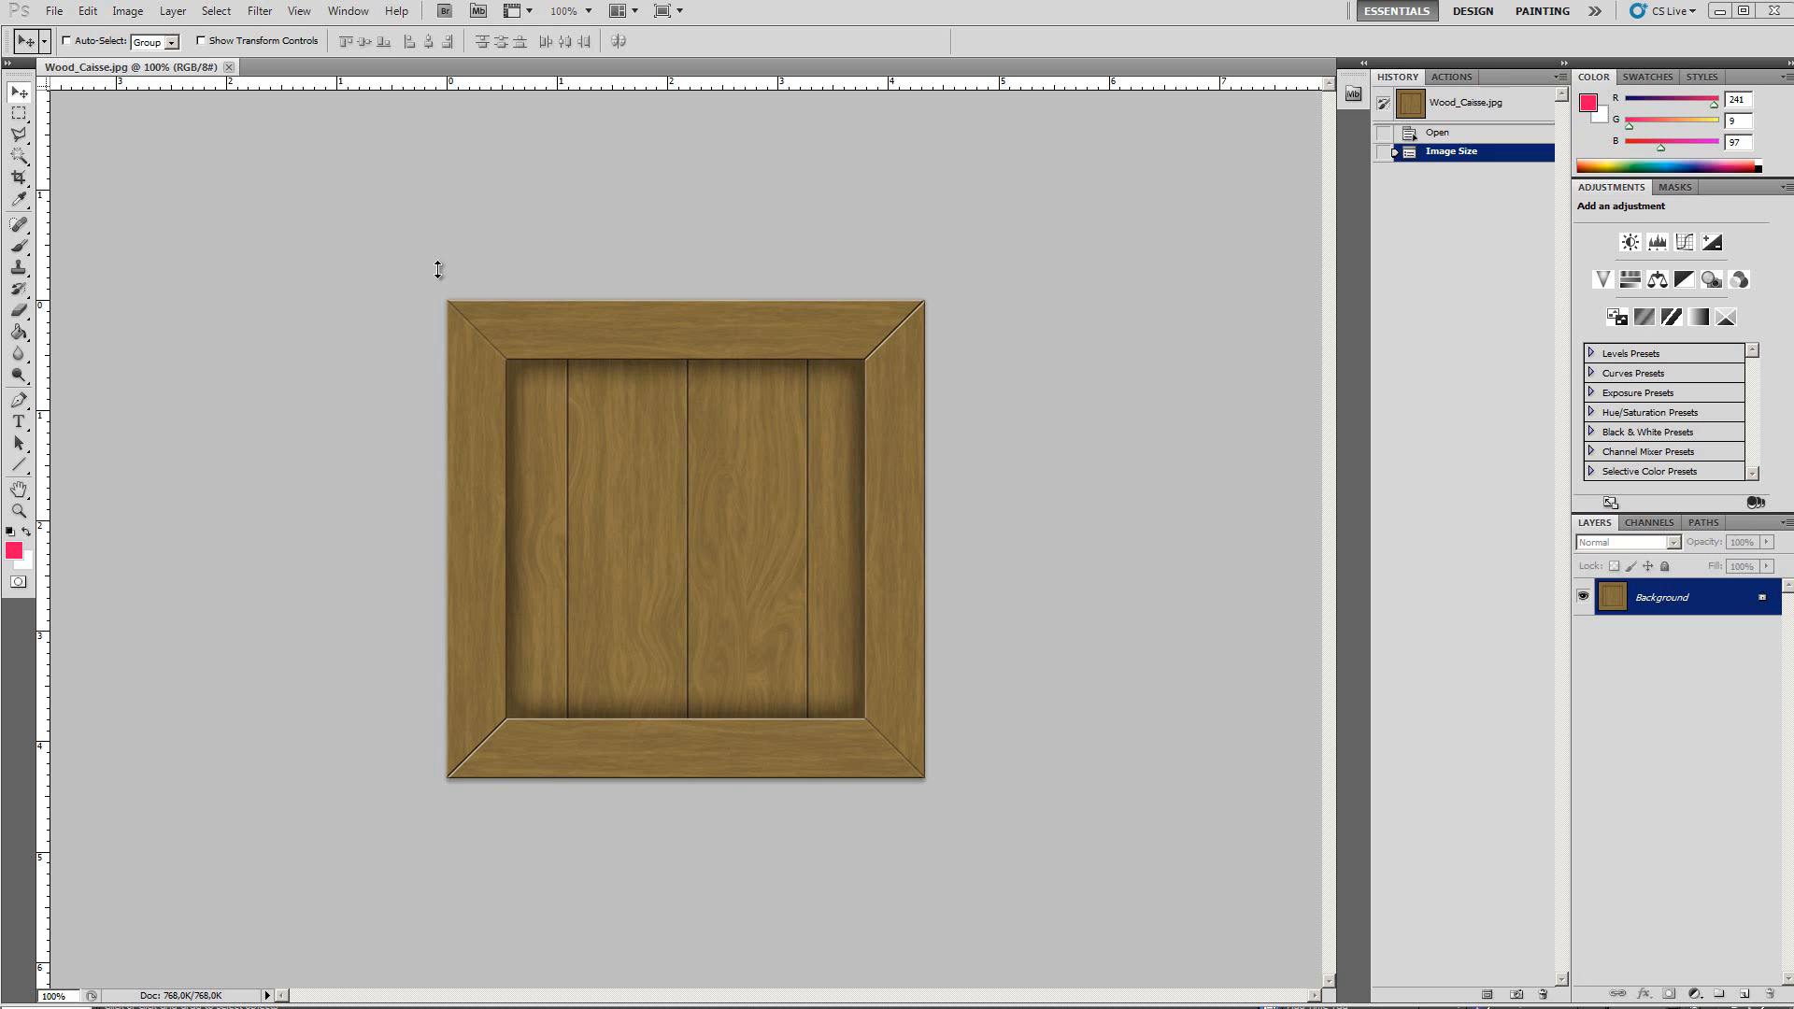
Save the texture again as the JPEG Wood_Caisse in the Caisse folder, with Medium quality and the Baseline ("Standard") format
left_click(54, 15)
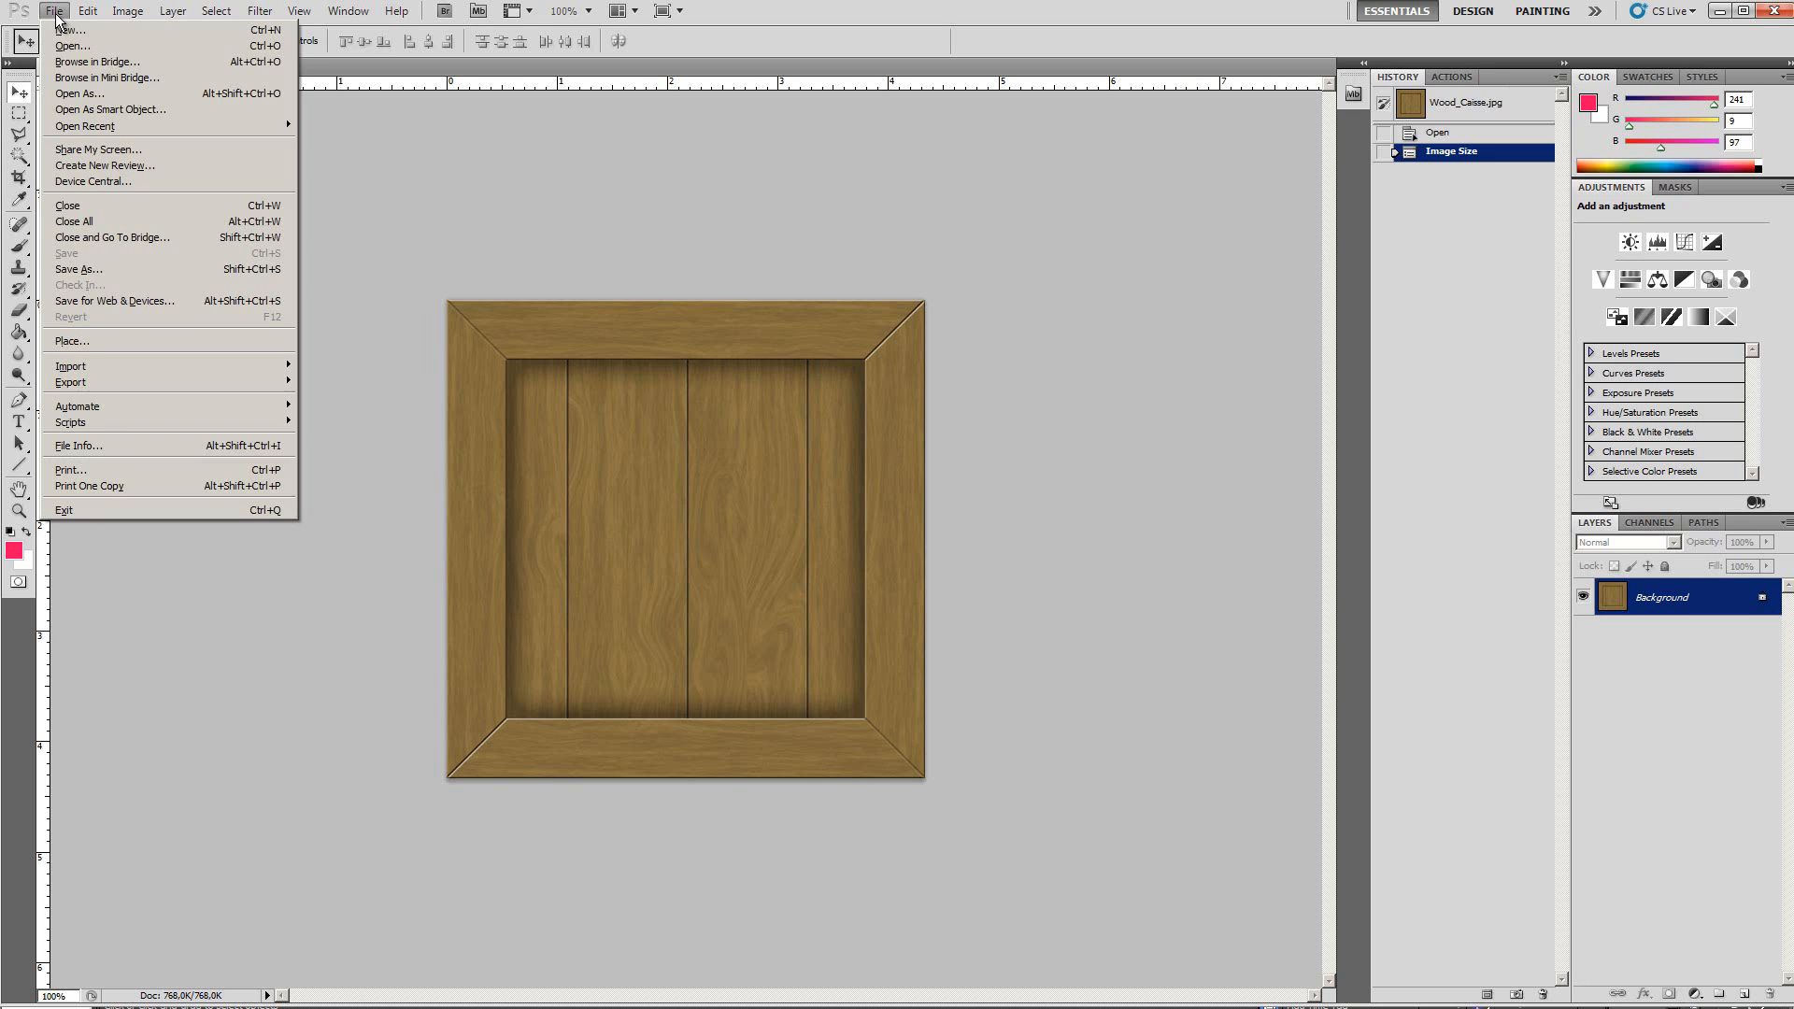
left_click(115, 272)
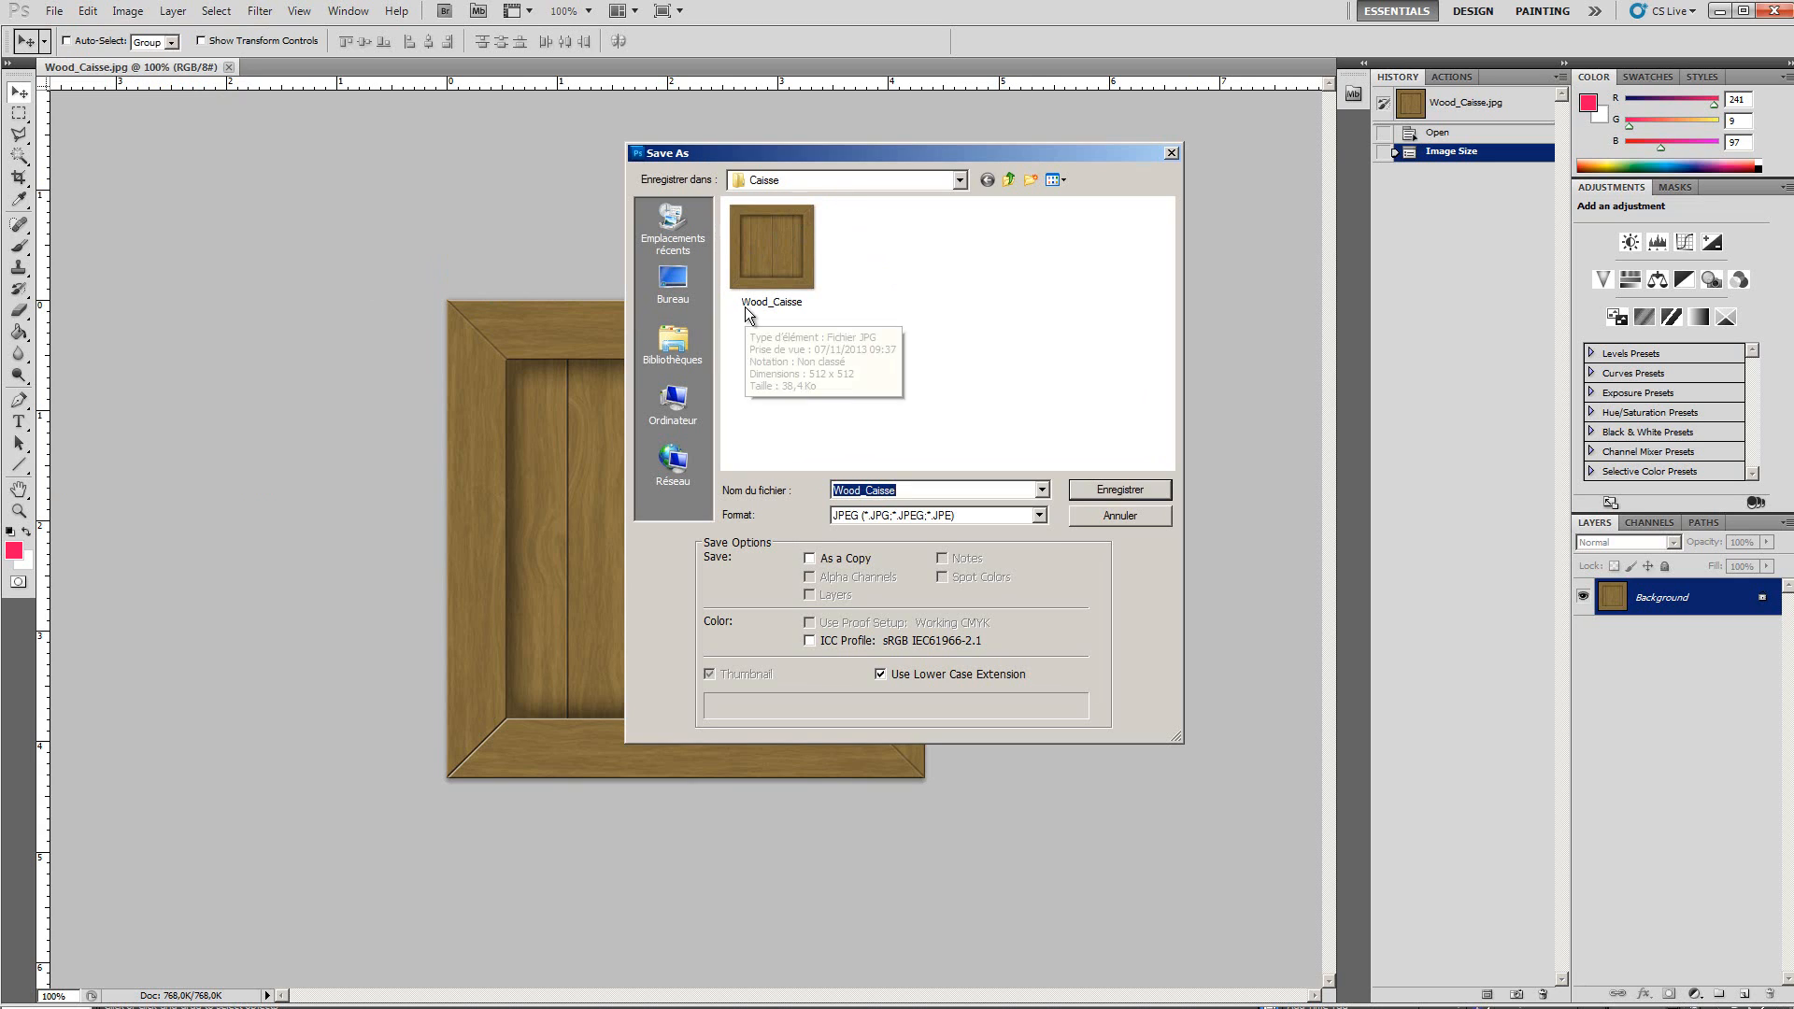
left_click(1164, 496)
left_click(828, 673)
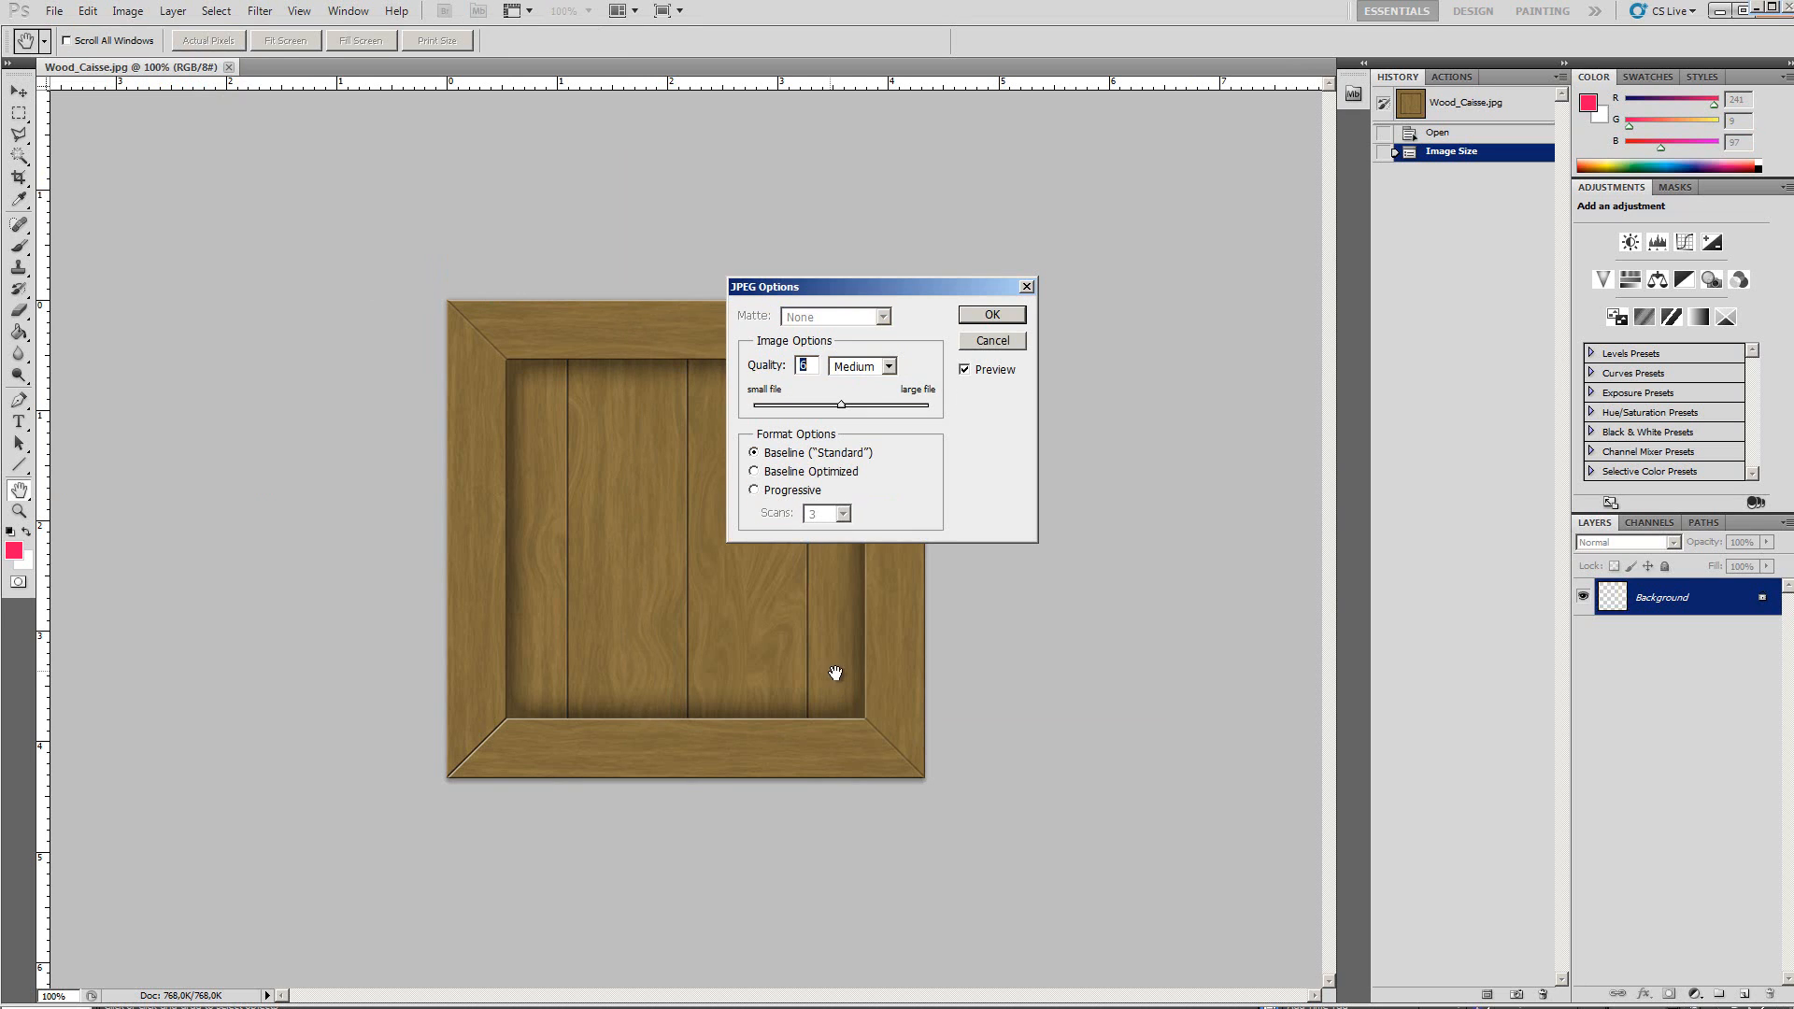
left_click(1012, 321)
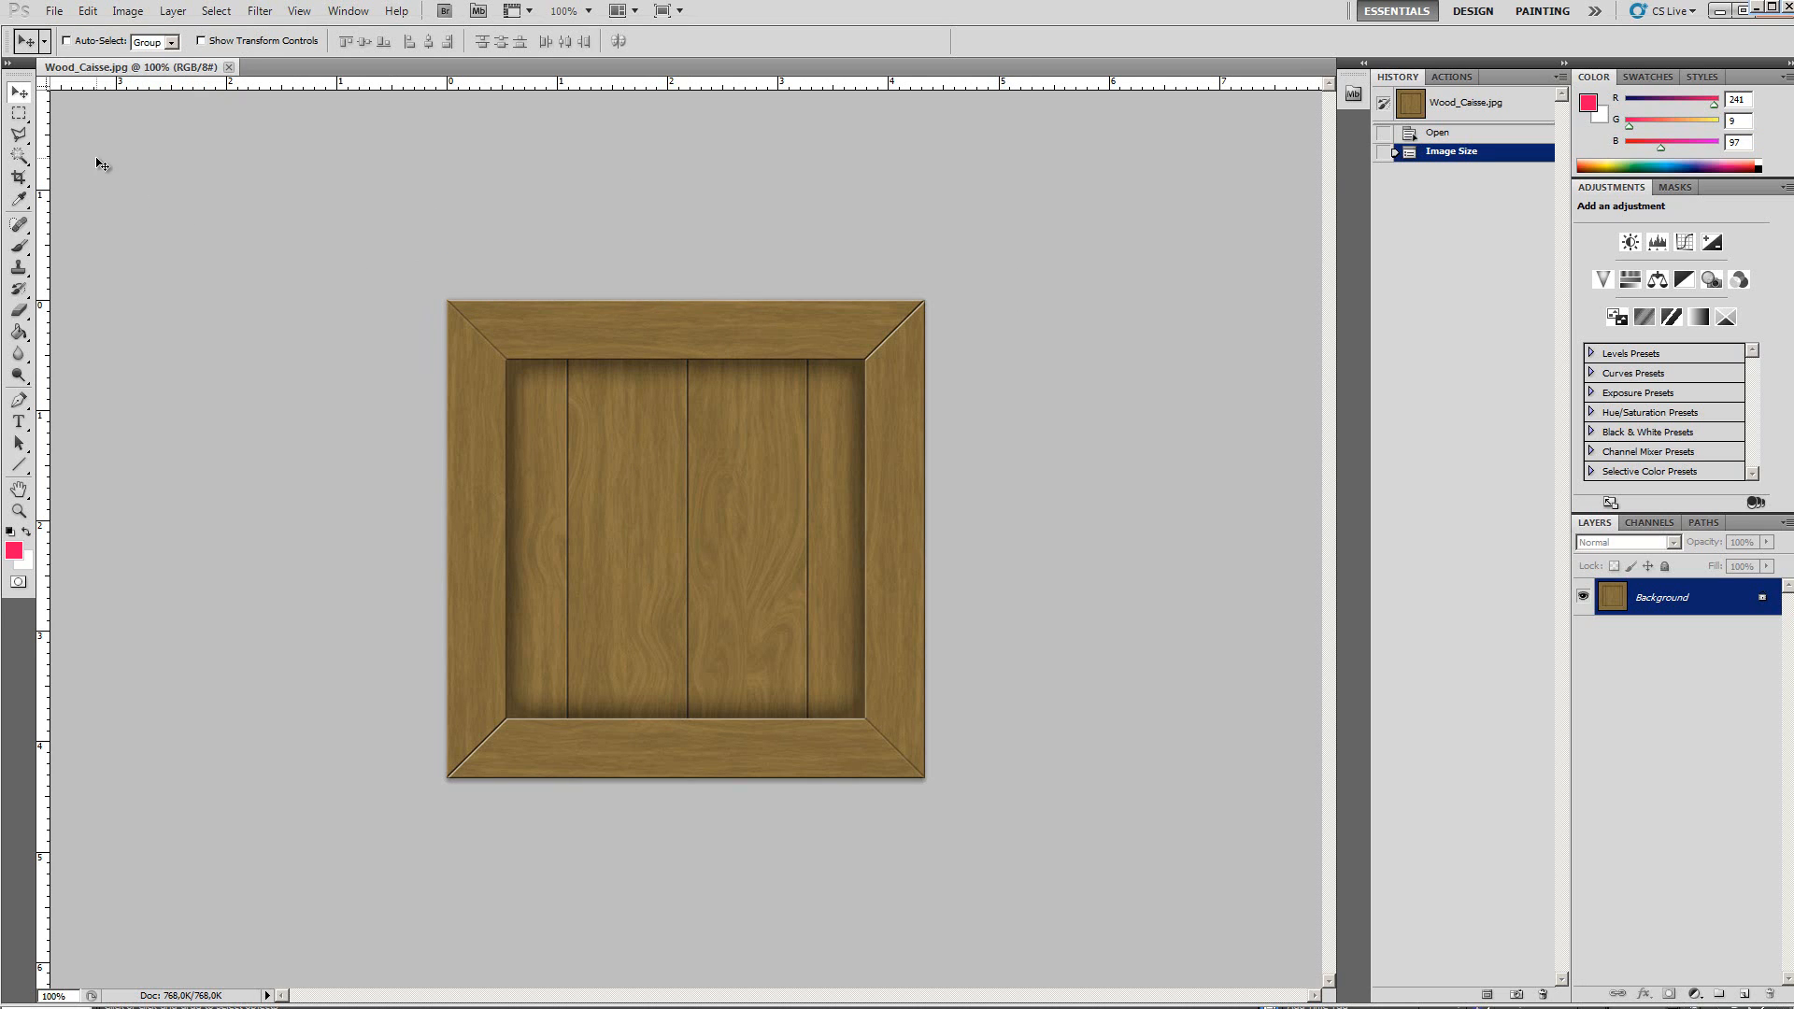
Save the wood texture in the Caisse folder as Wood_Caisse.tif, using the CryTIFPlugin format
left_click(54, 12)
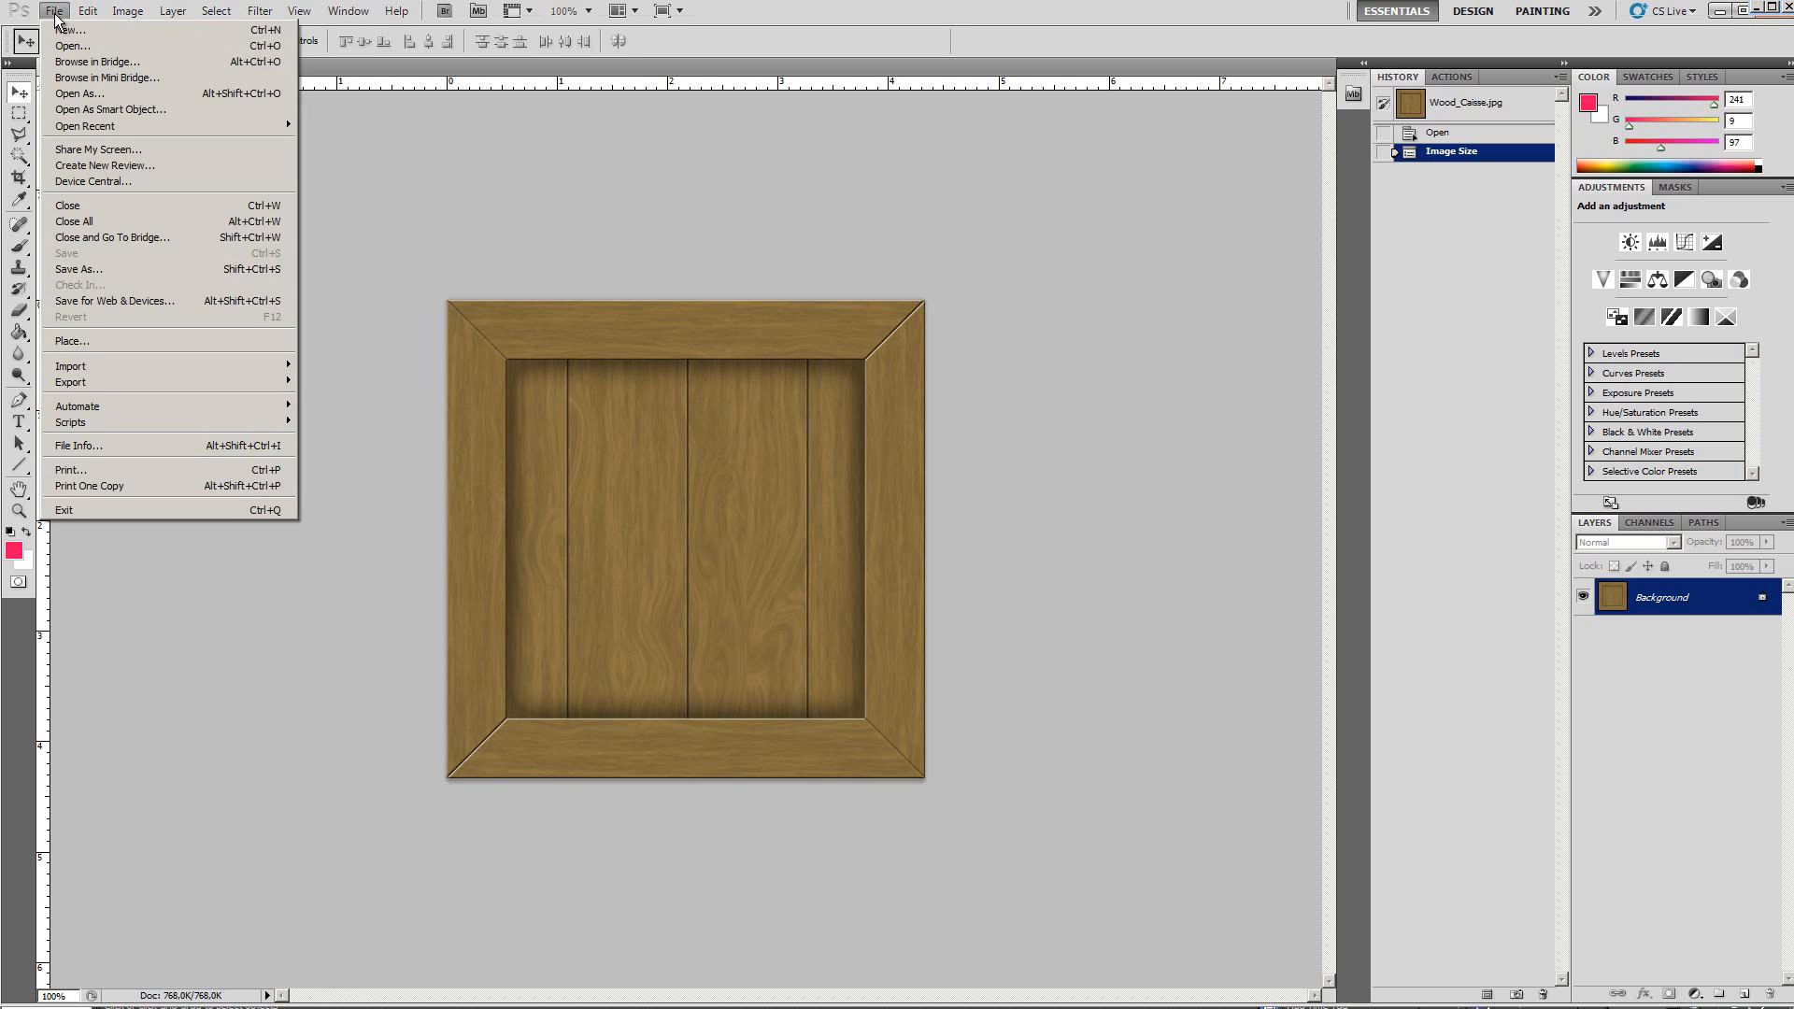
left_click(133, 269)
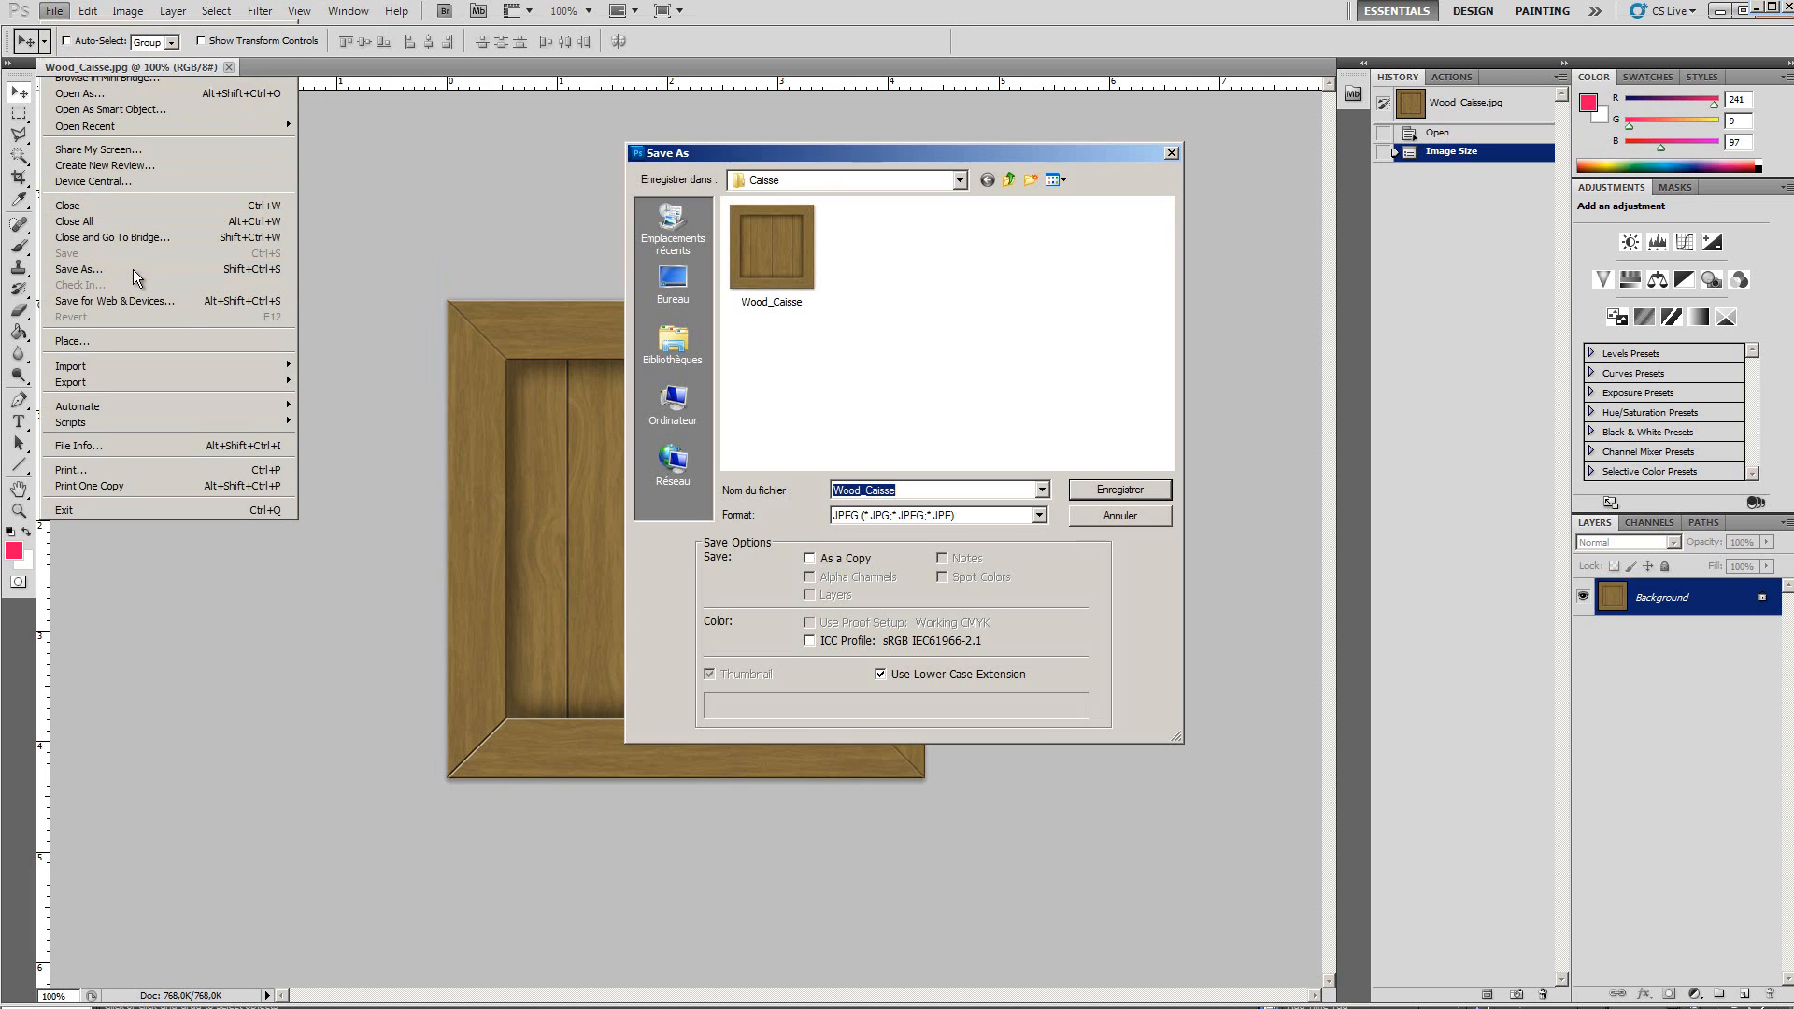
left_click(1039, 516)
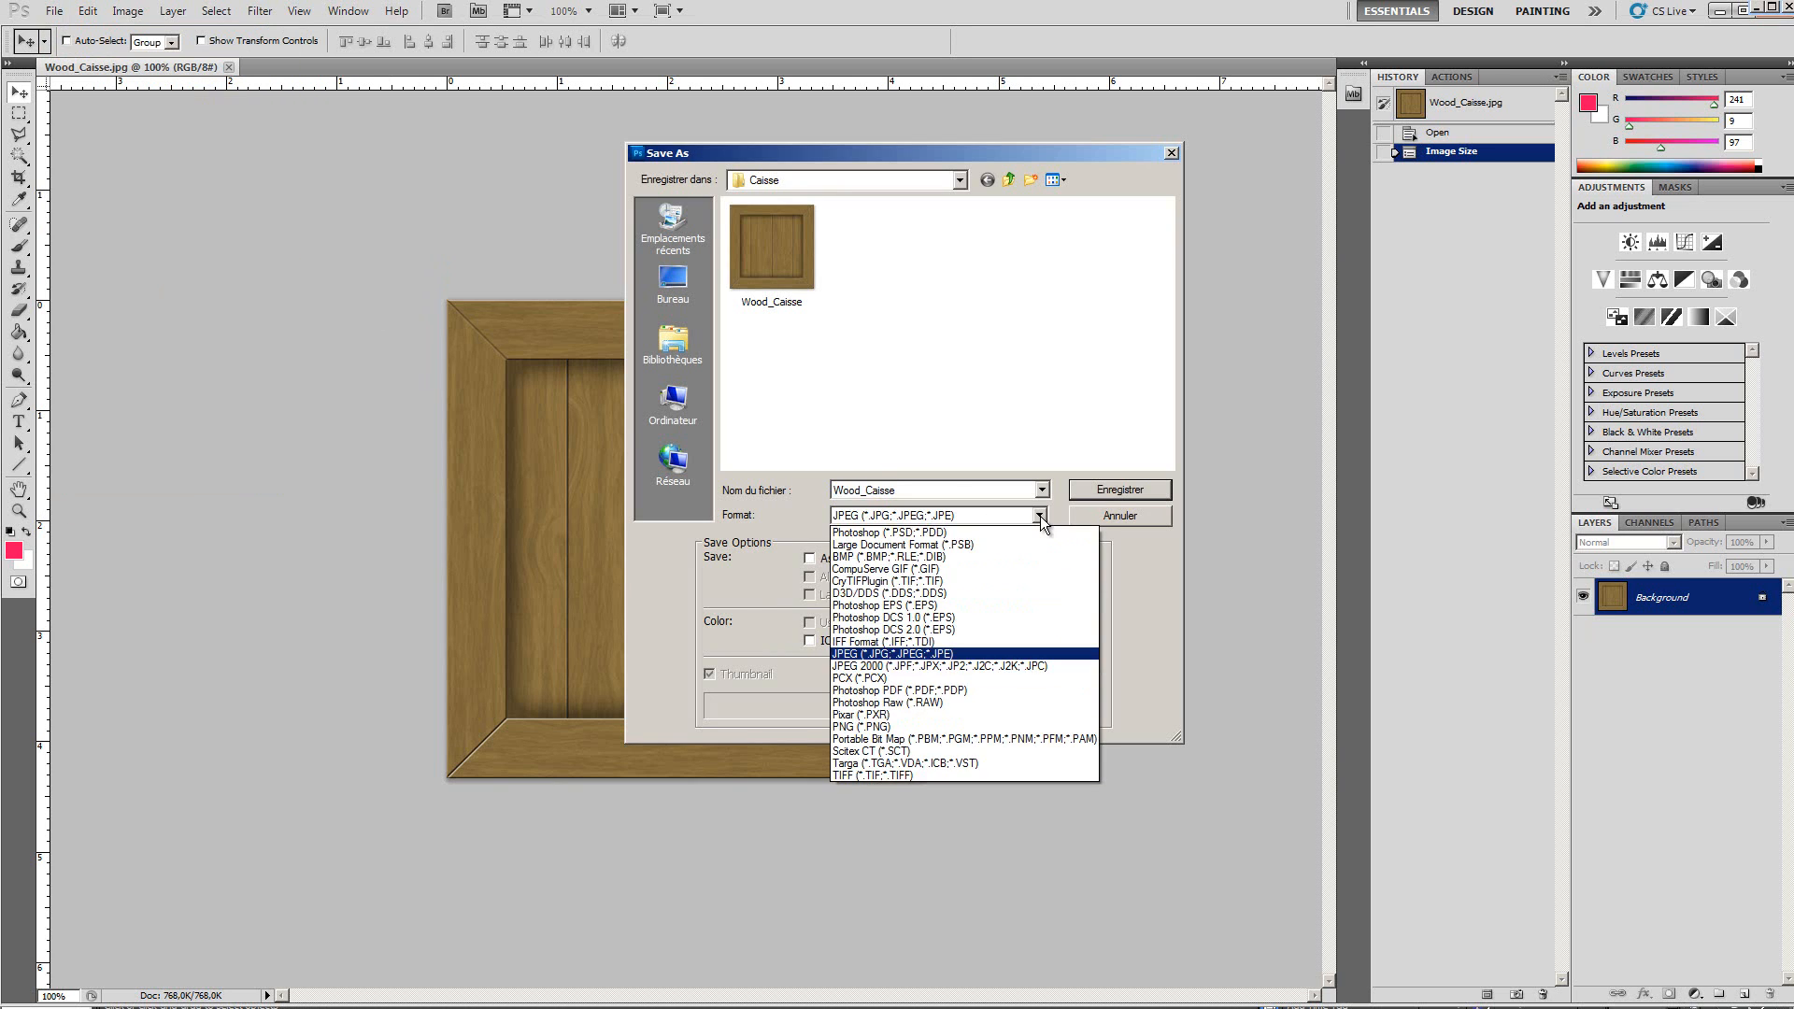
left_click(917, 581)
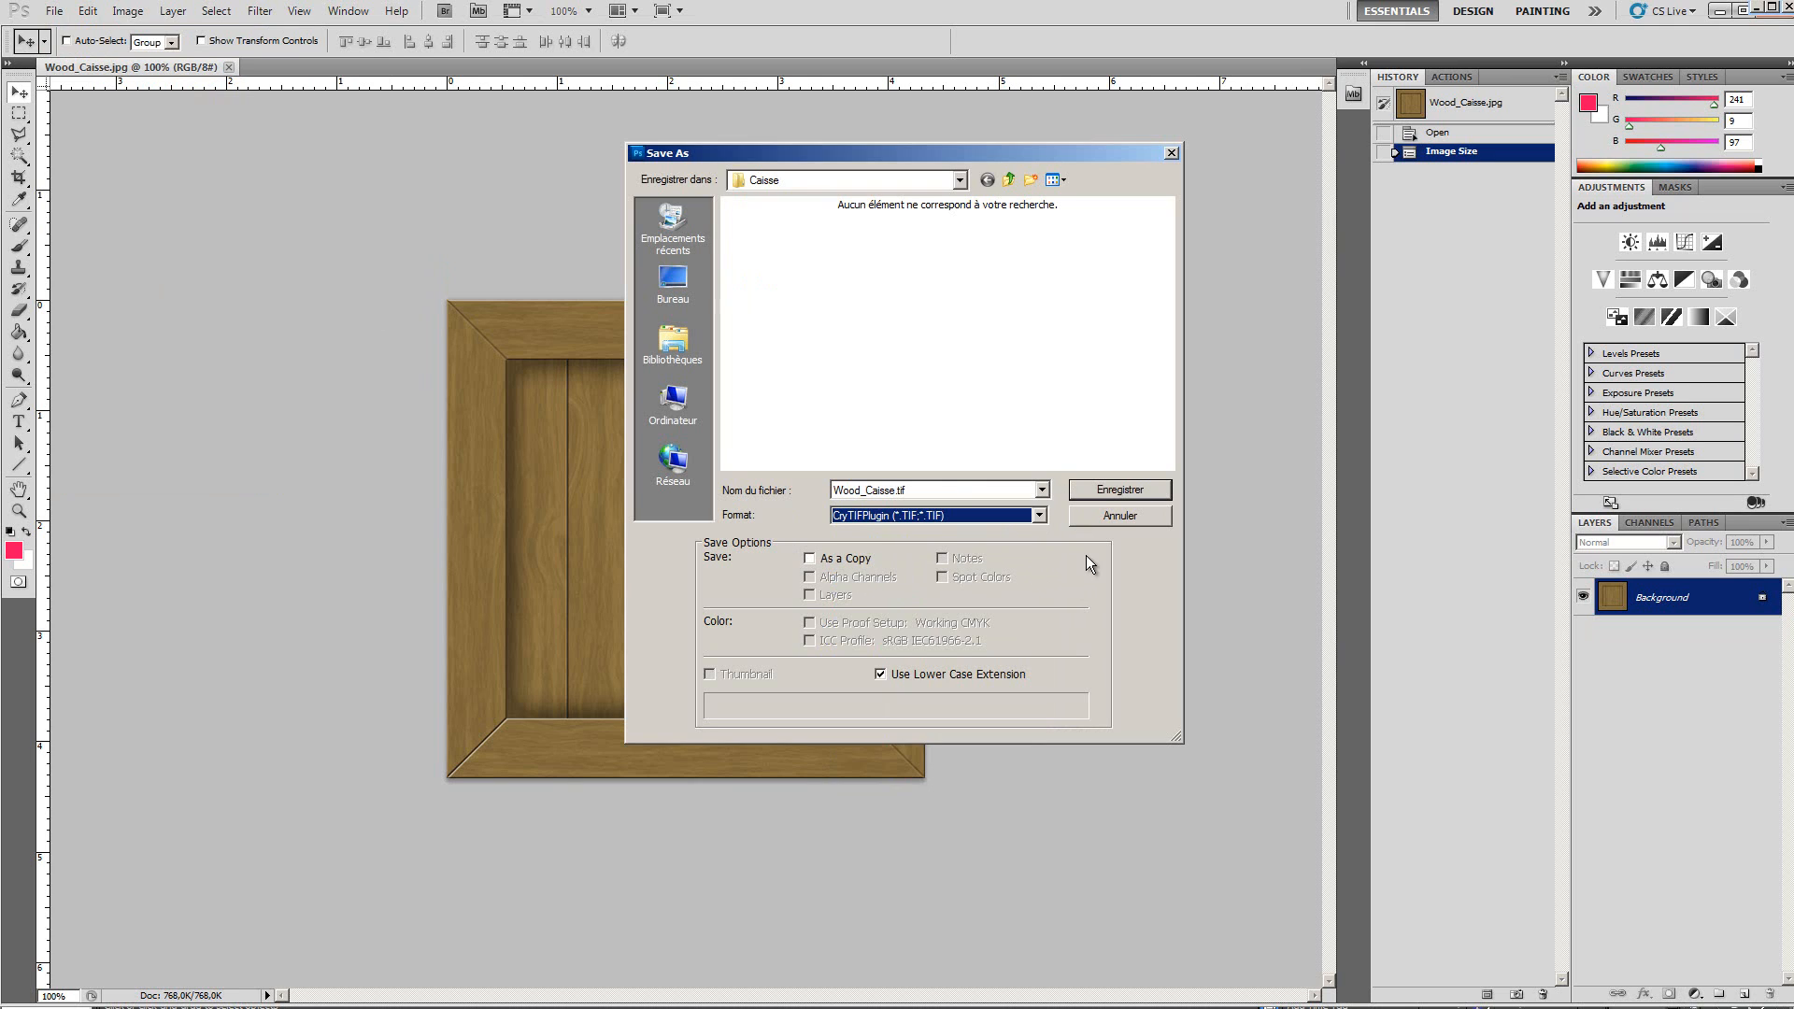
left_click(1140, 490)
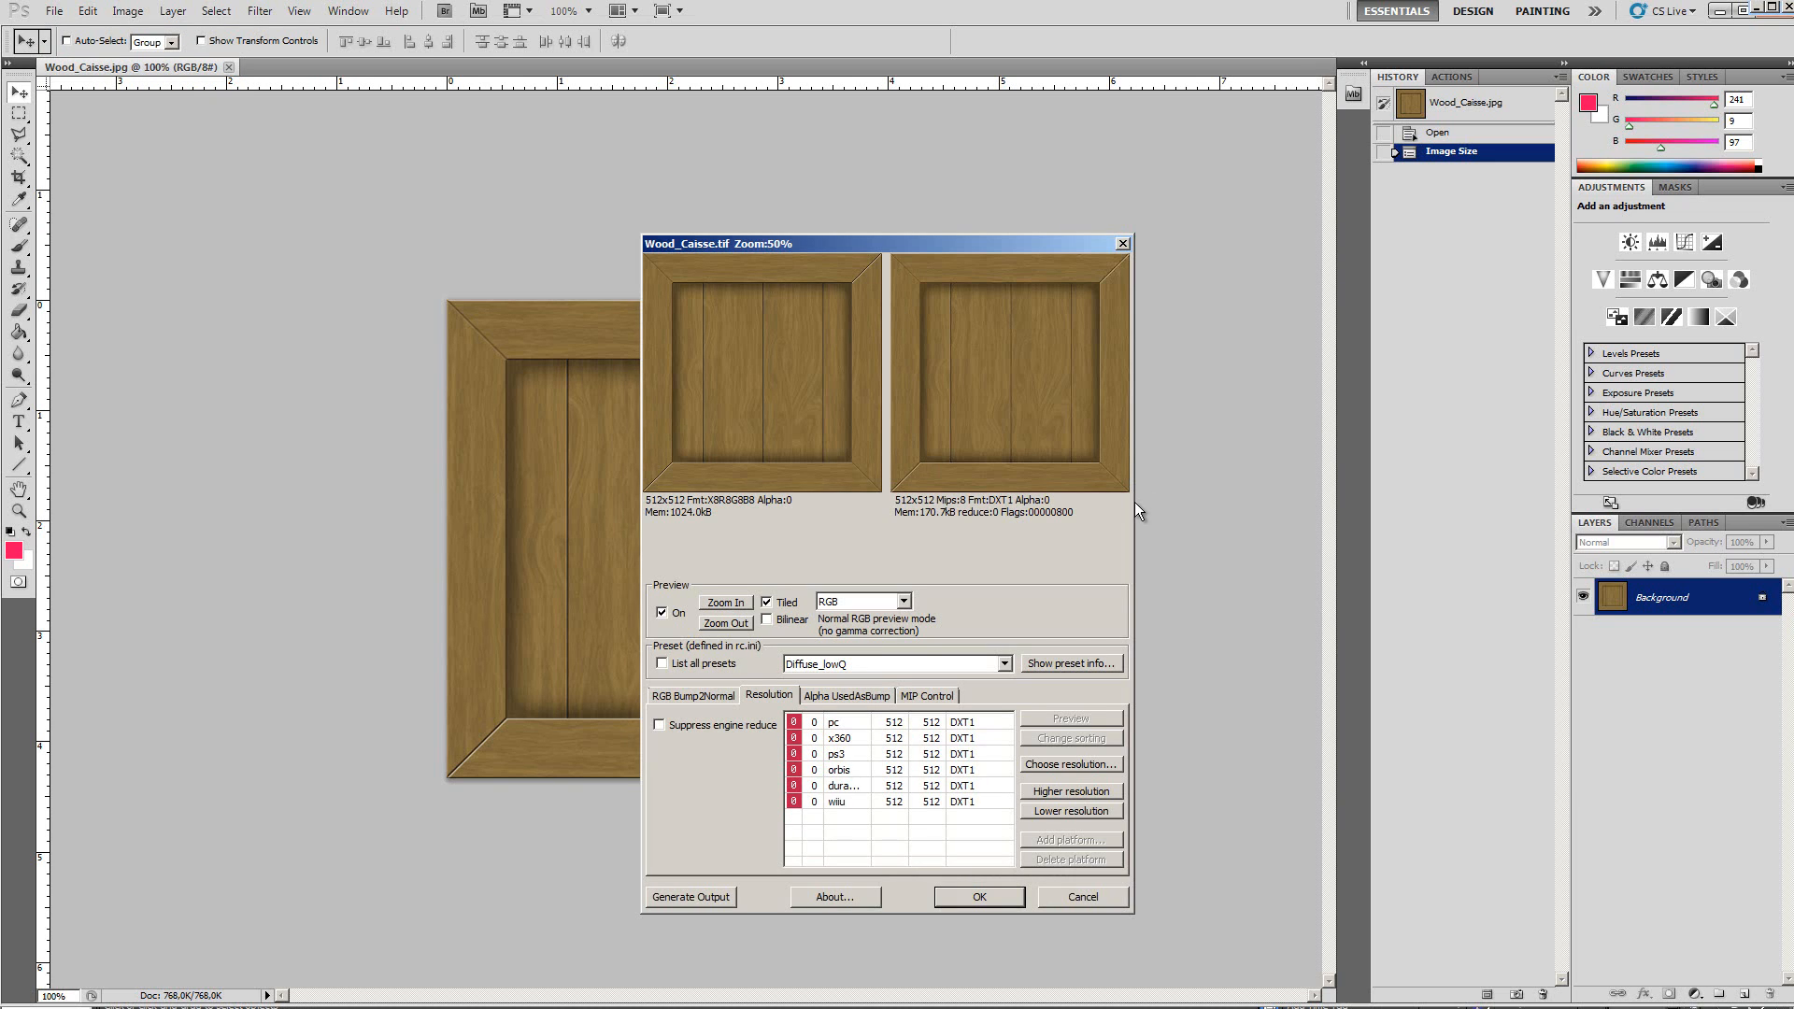
Set the CryTIF export preset to Diffuse_highQ and complete the export of Wood_Caisse.tif
left_click_drag(878, 243, 802, 143)
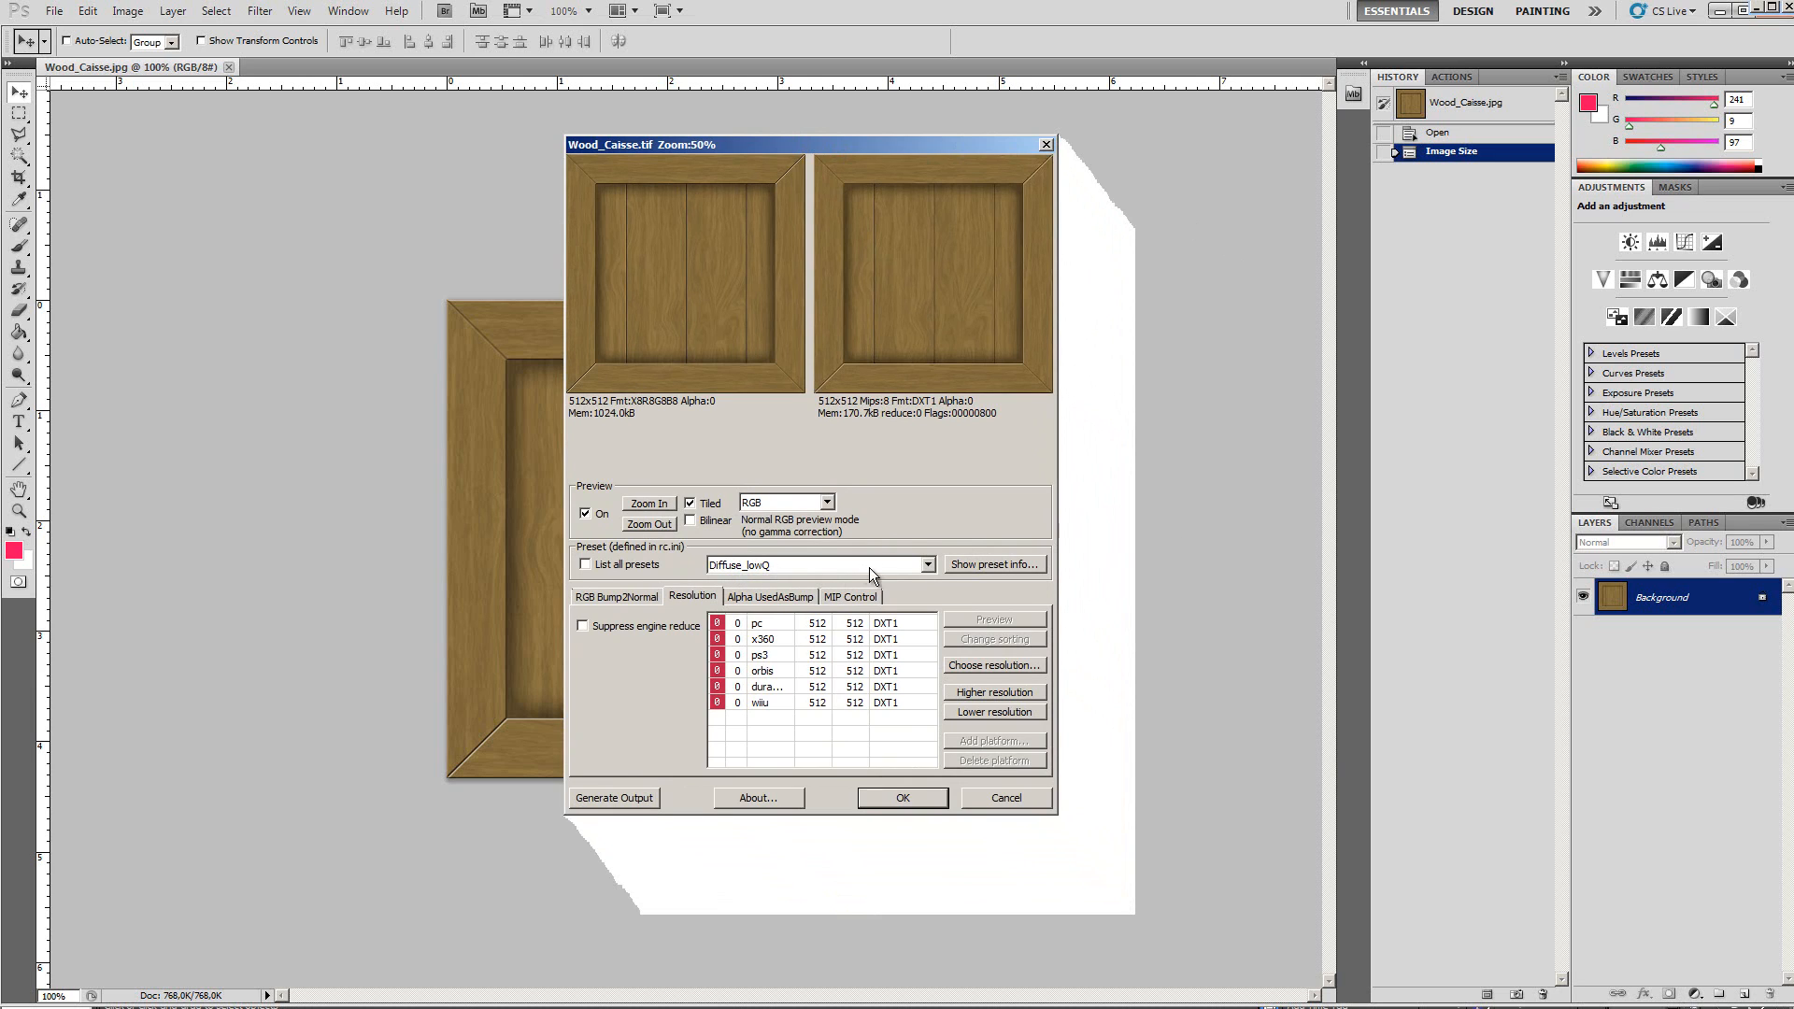
left_click(927, 565)
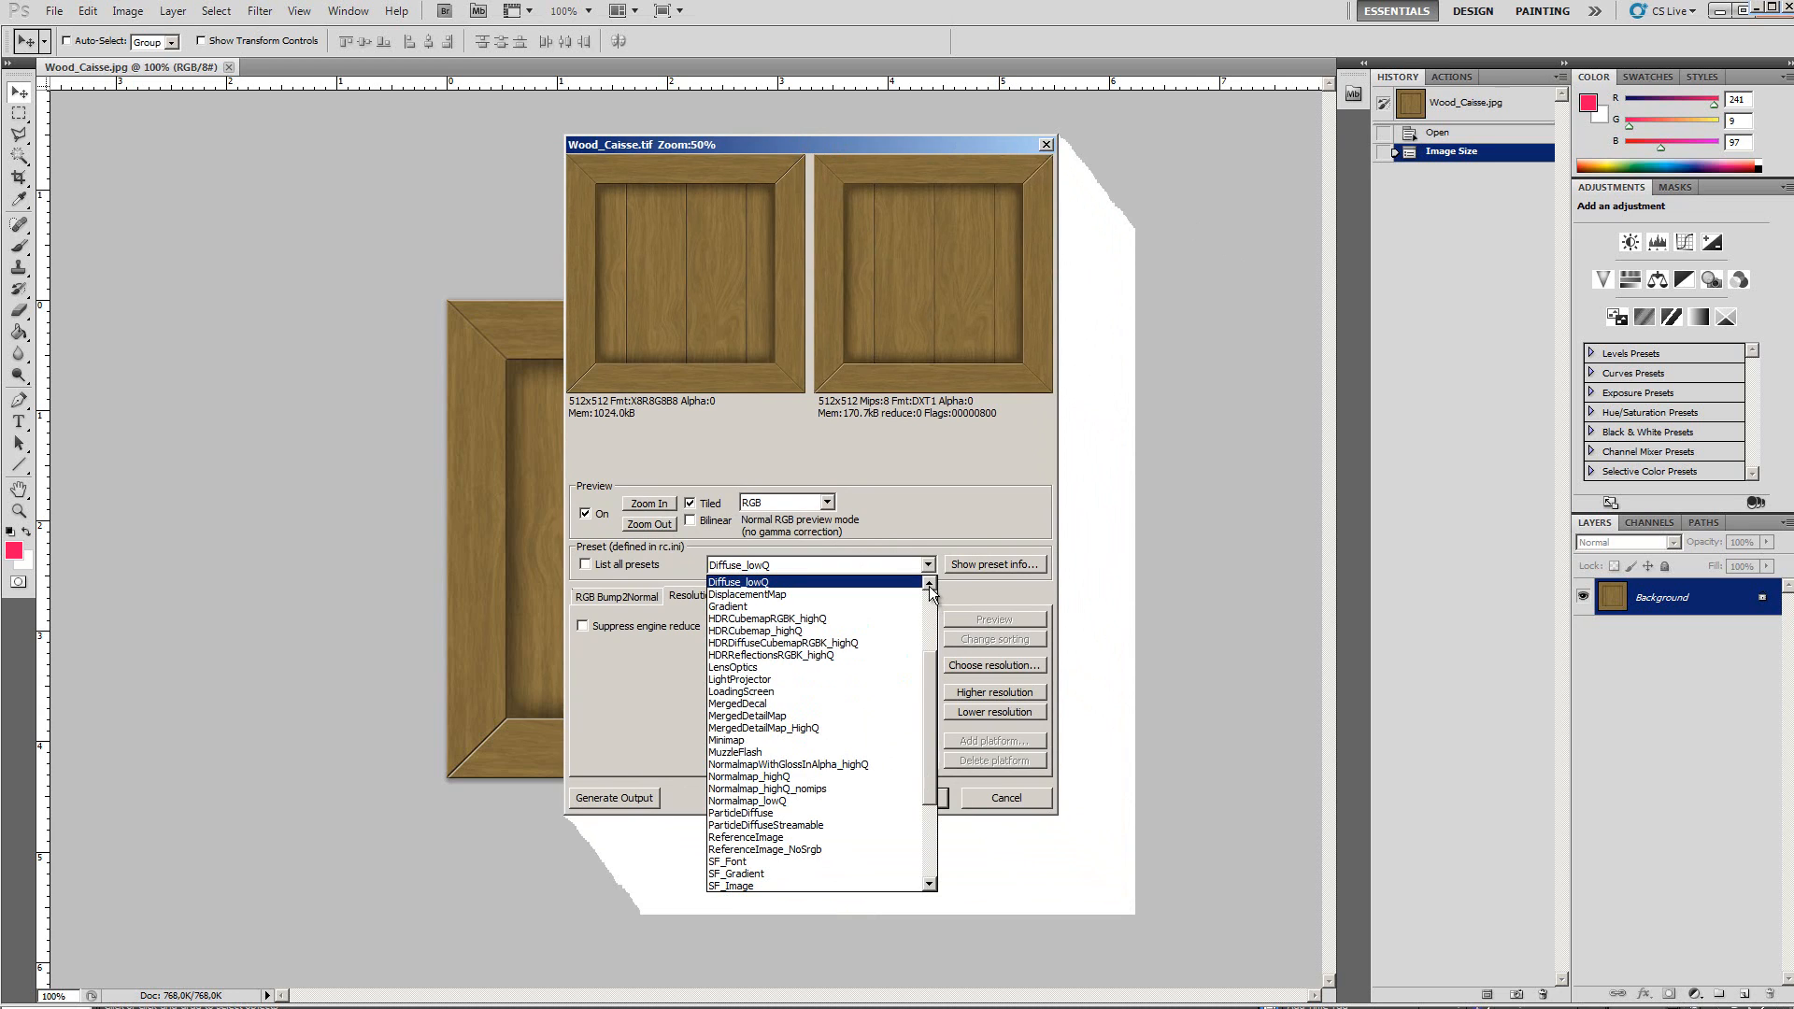
left_click(930, 585)
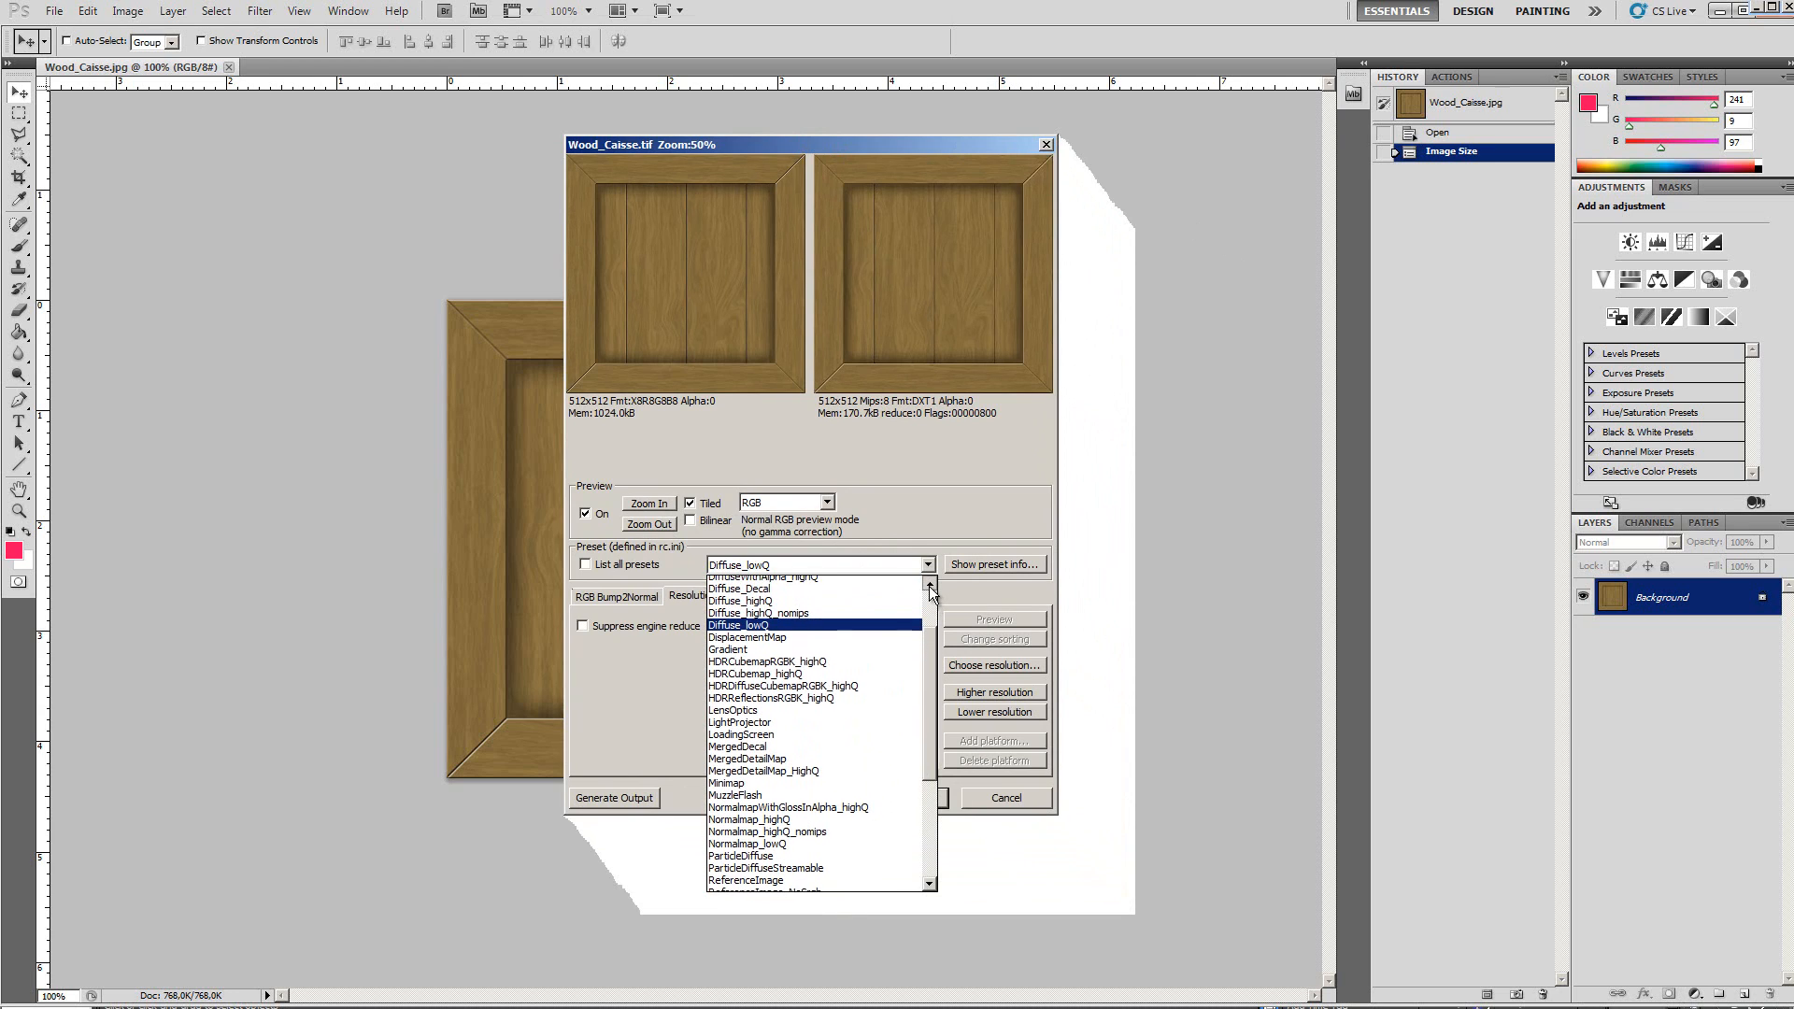
left_click(761, 609)
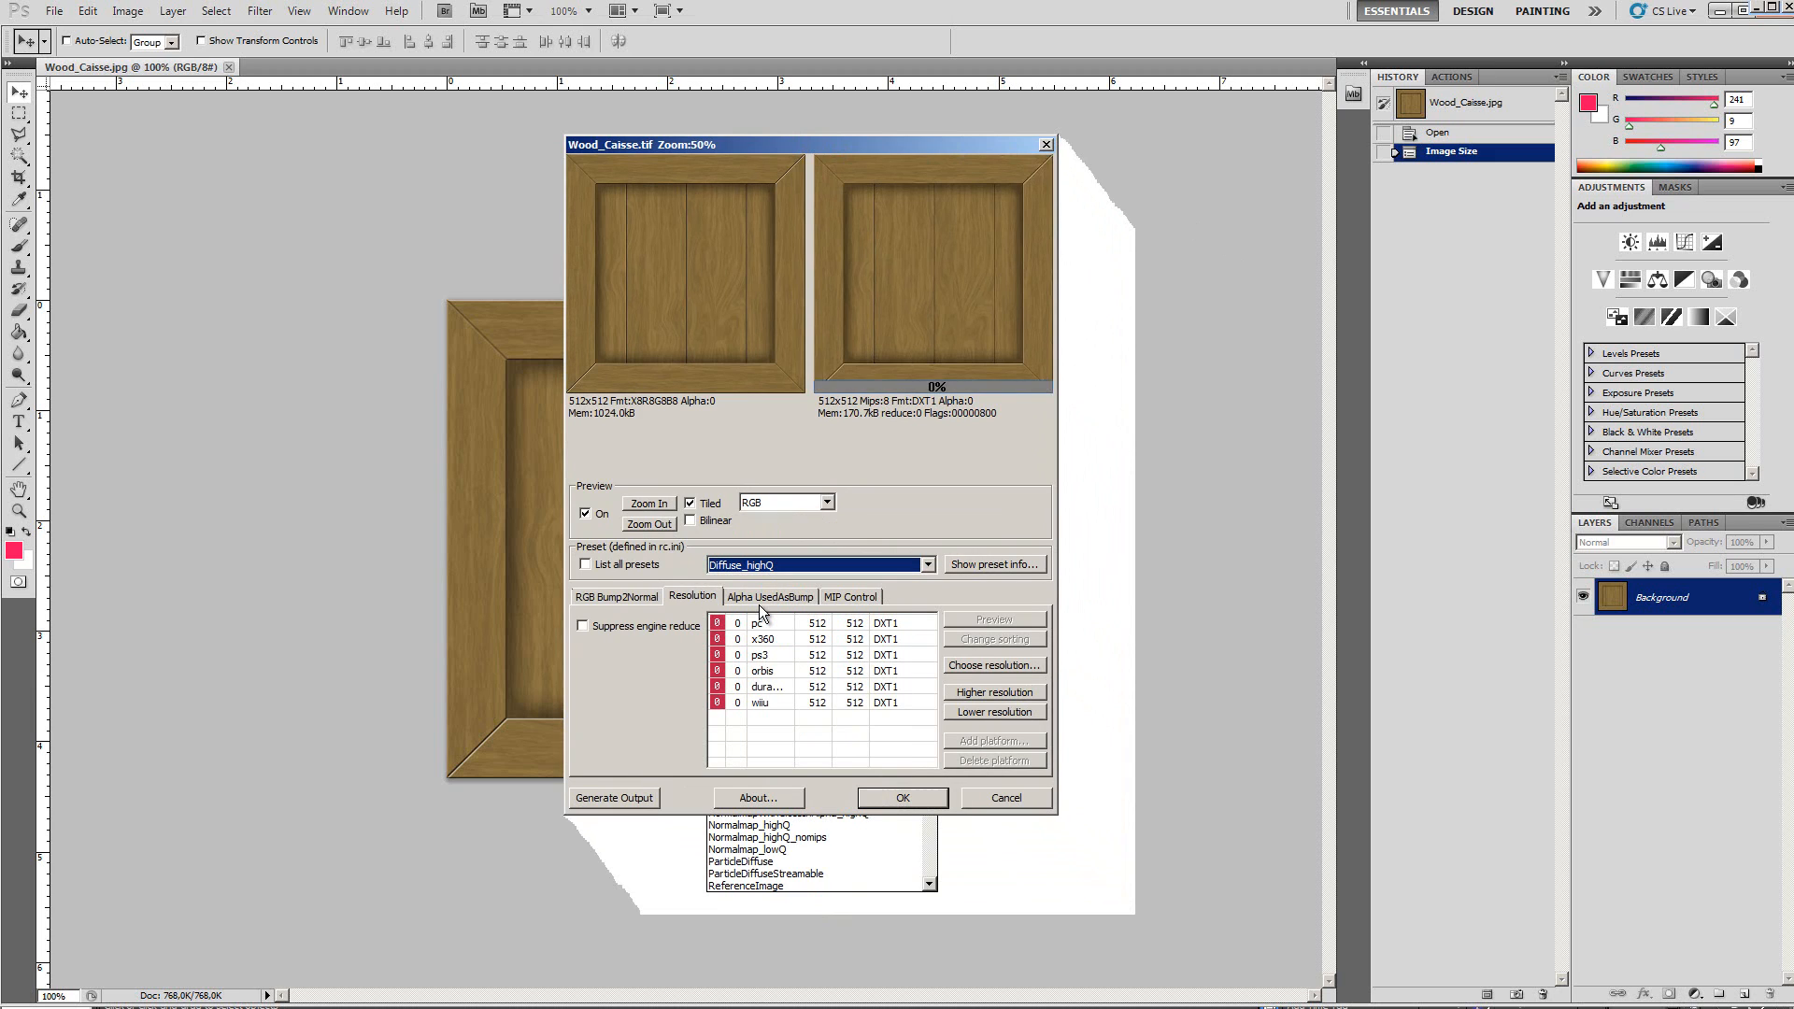
left_click(888, 799)
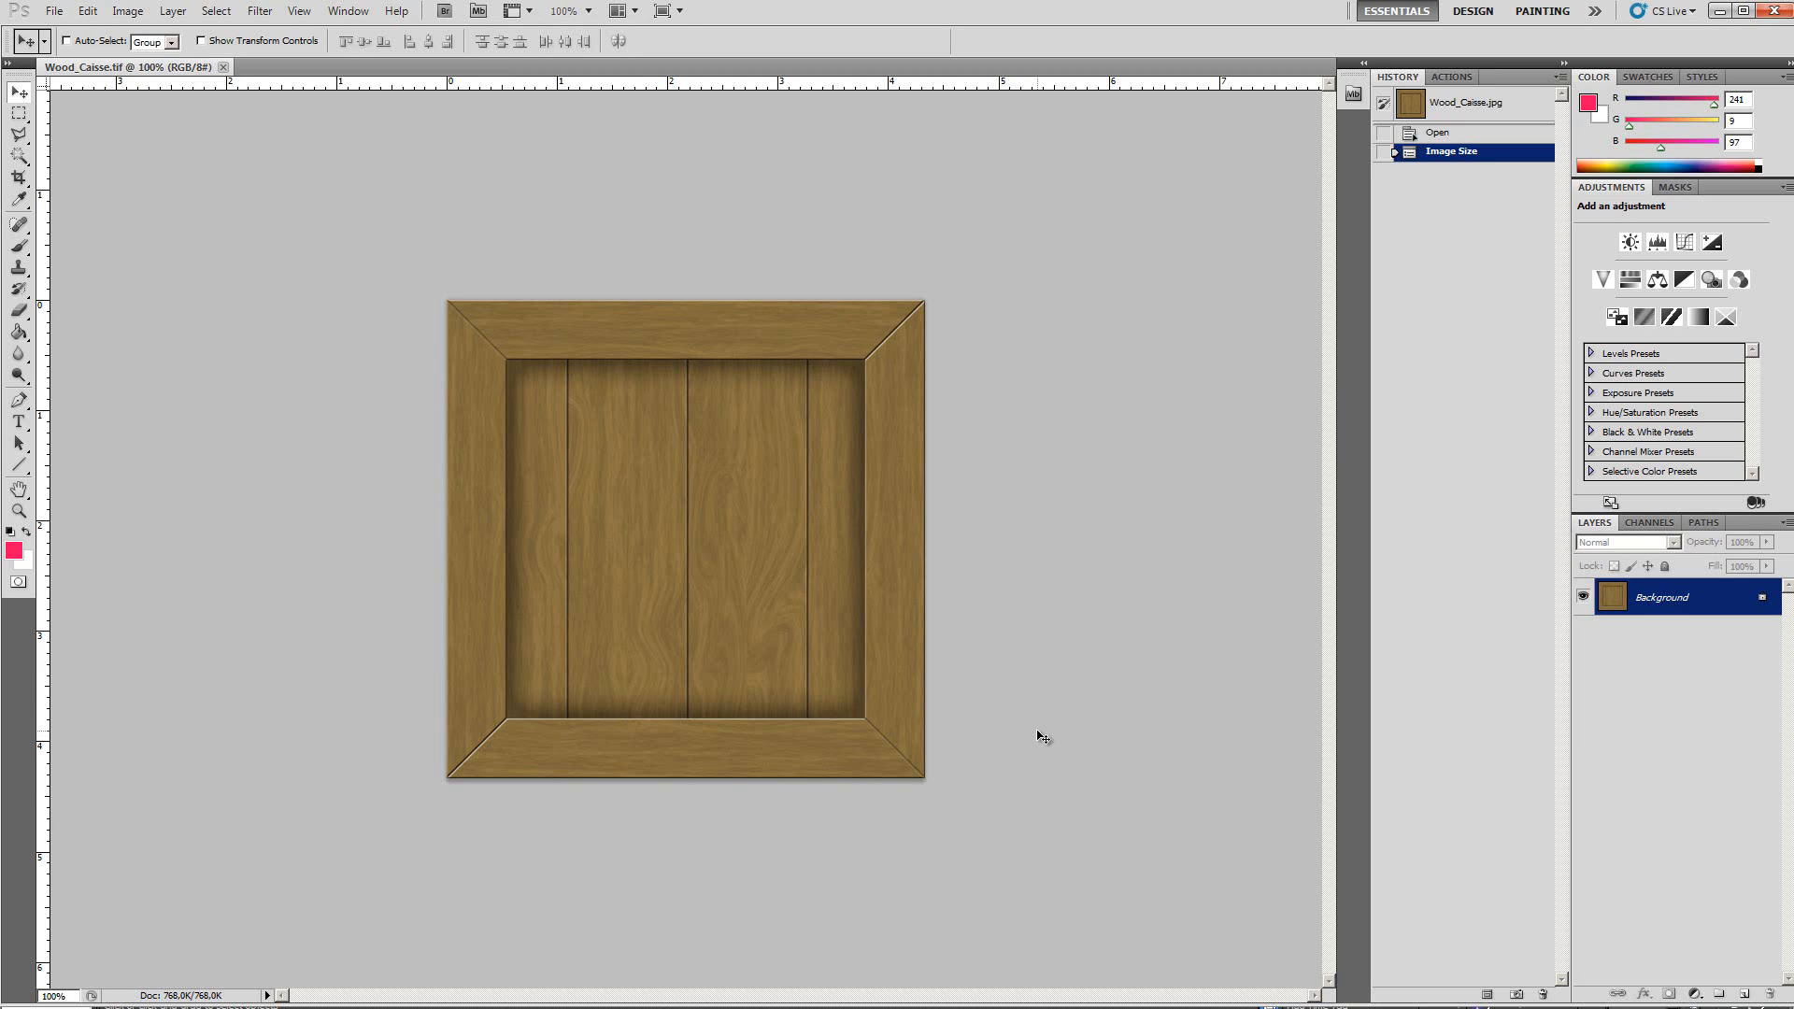
Switch to Windows Explorer and show the Caisse folder's files in the Détails view to check their types
key("alt+Tab")
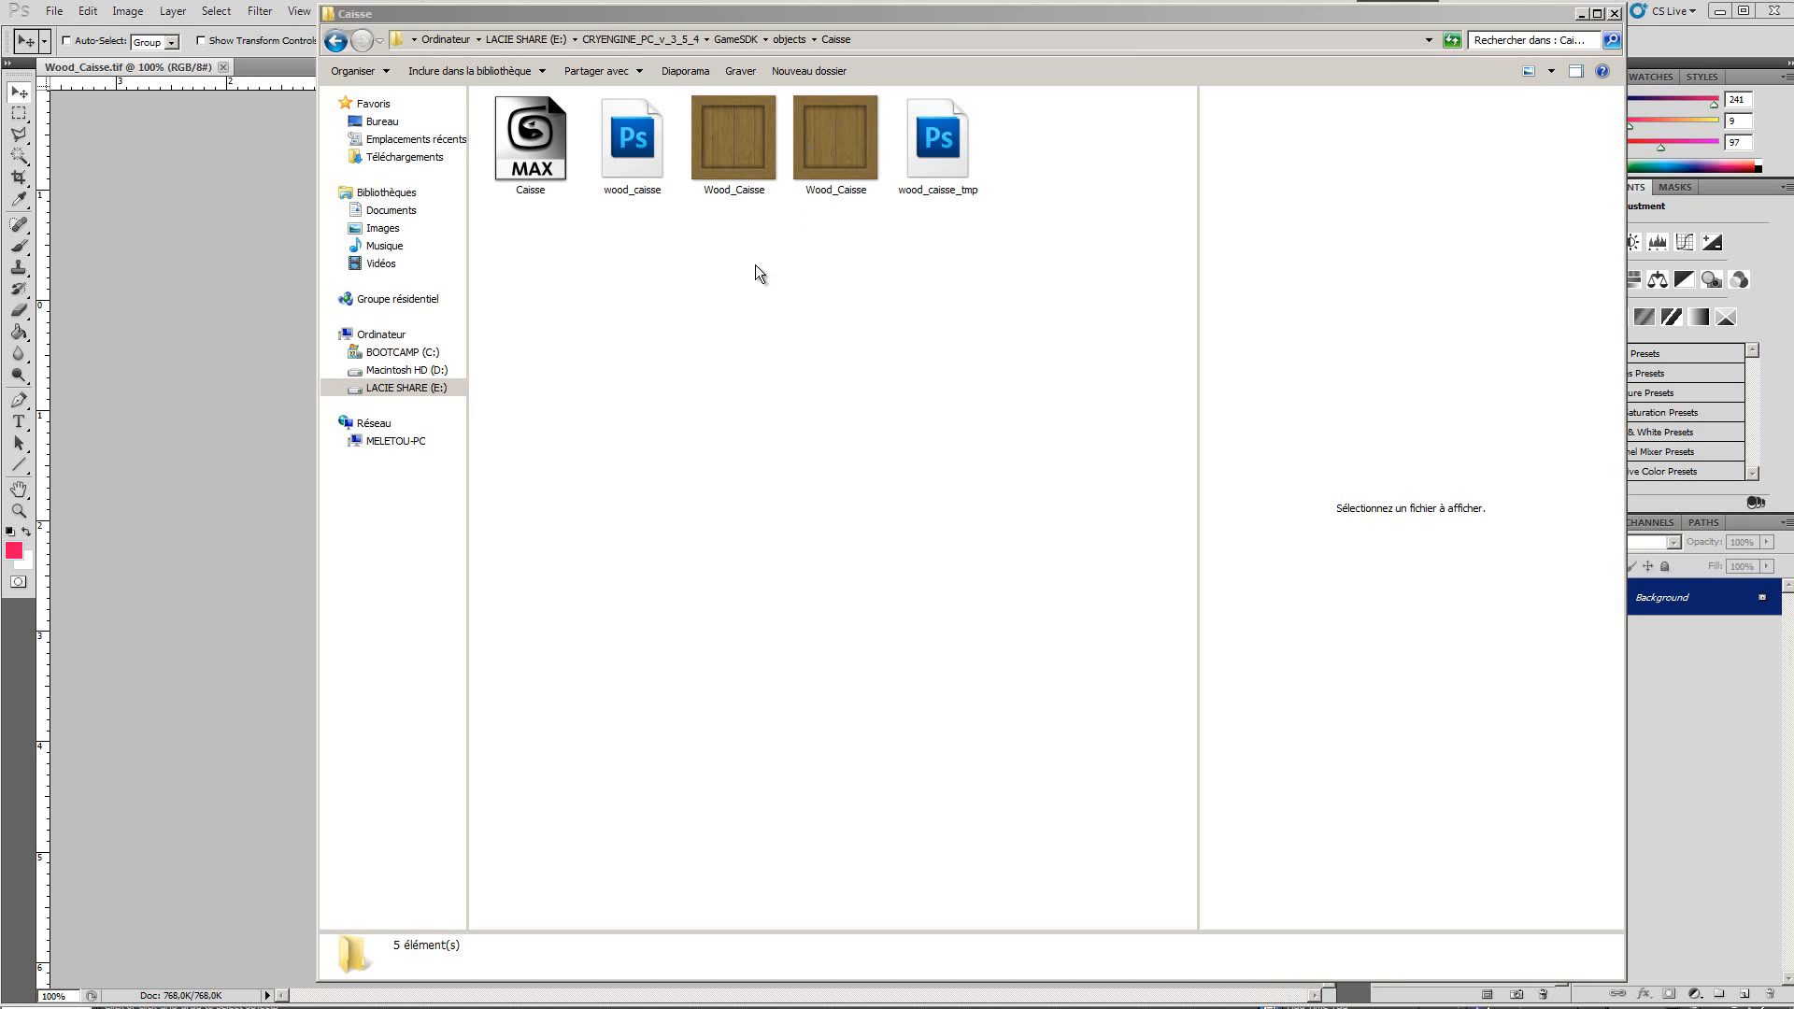
left_click(1552, 71)
left_click(1587, 166)
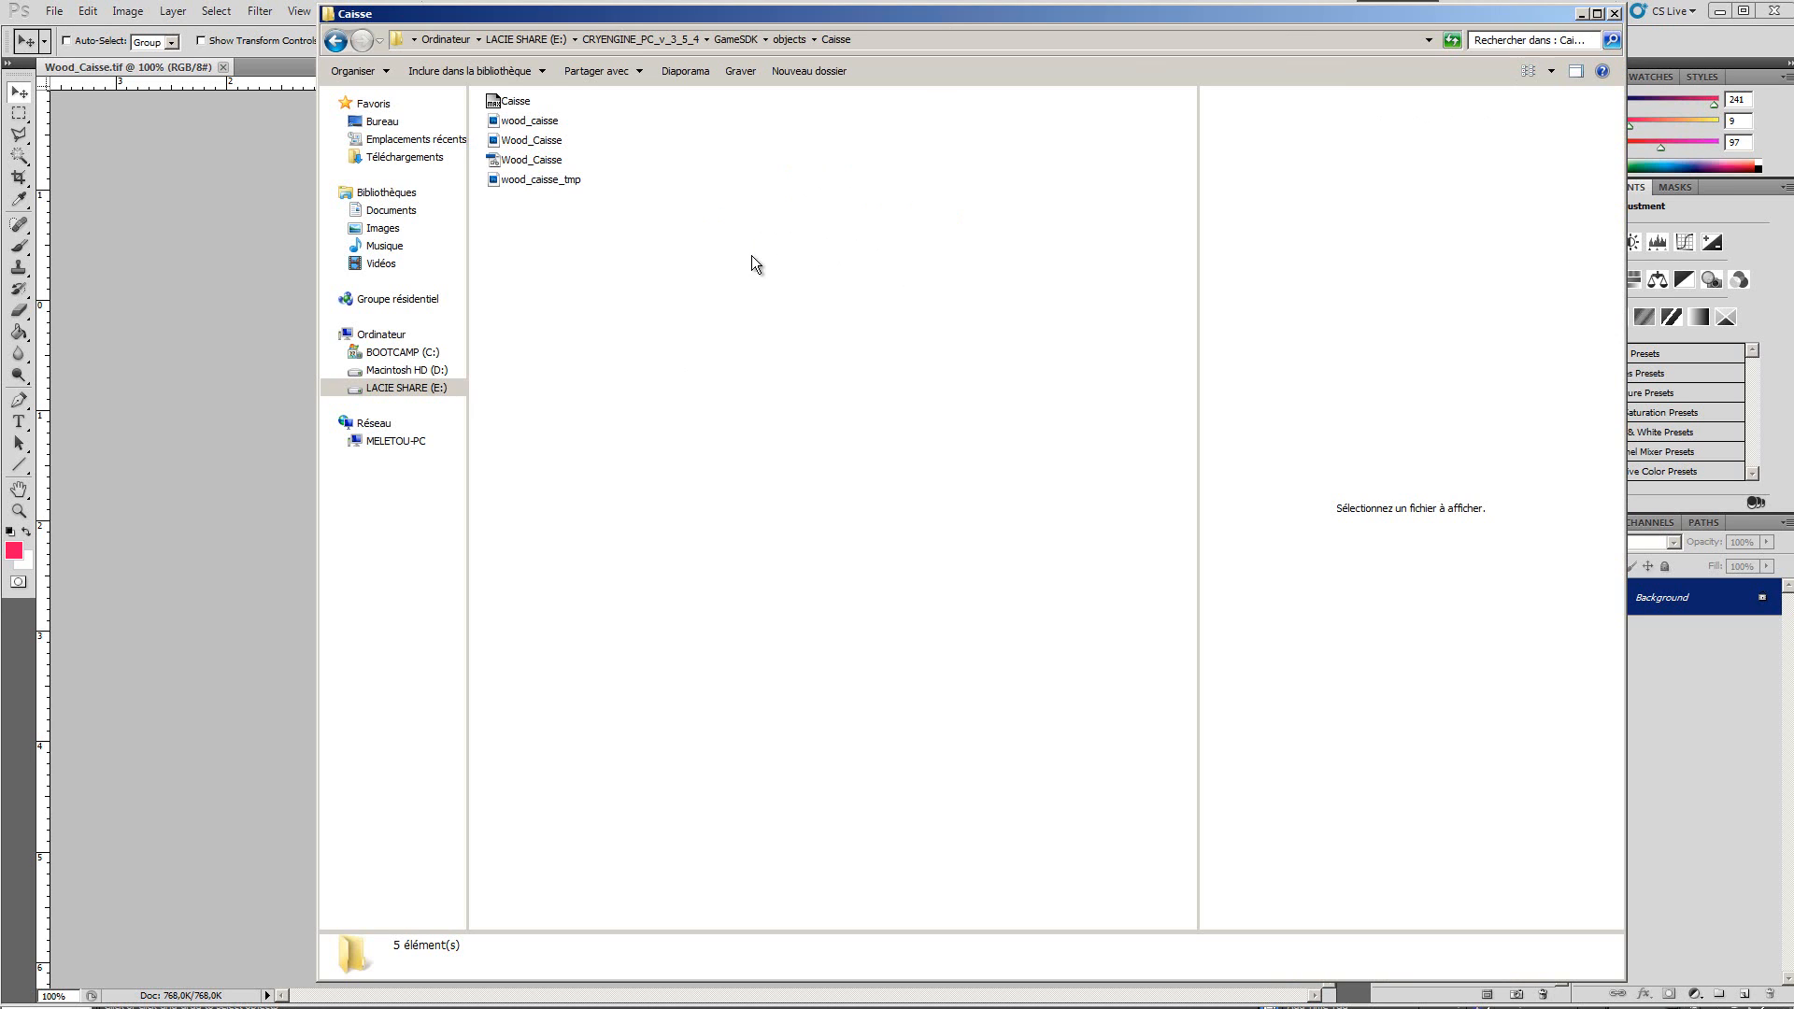
left_click(1560, 75)
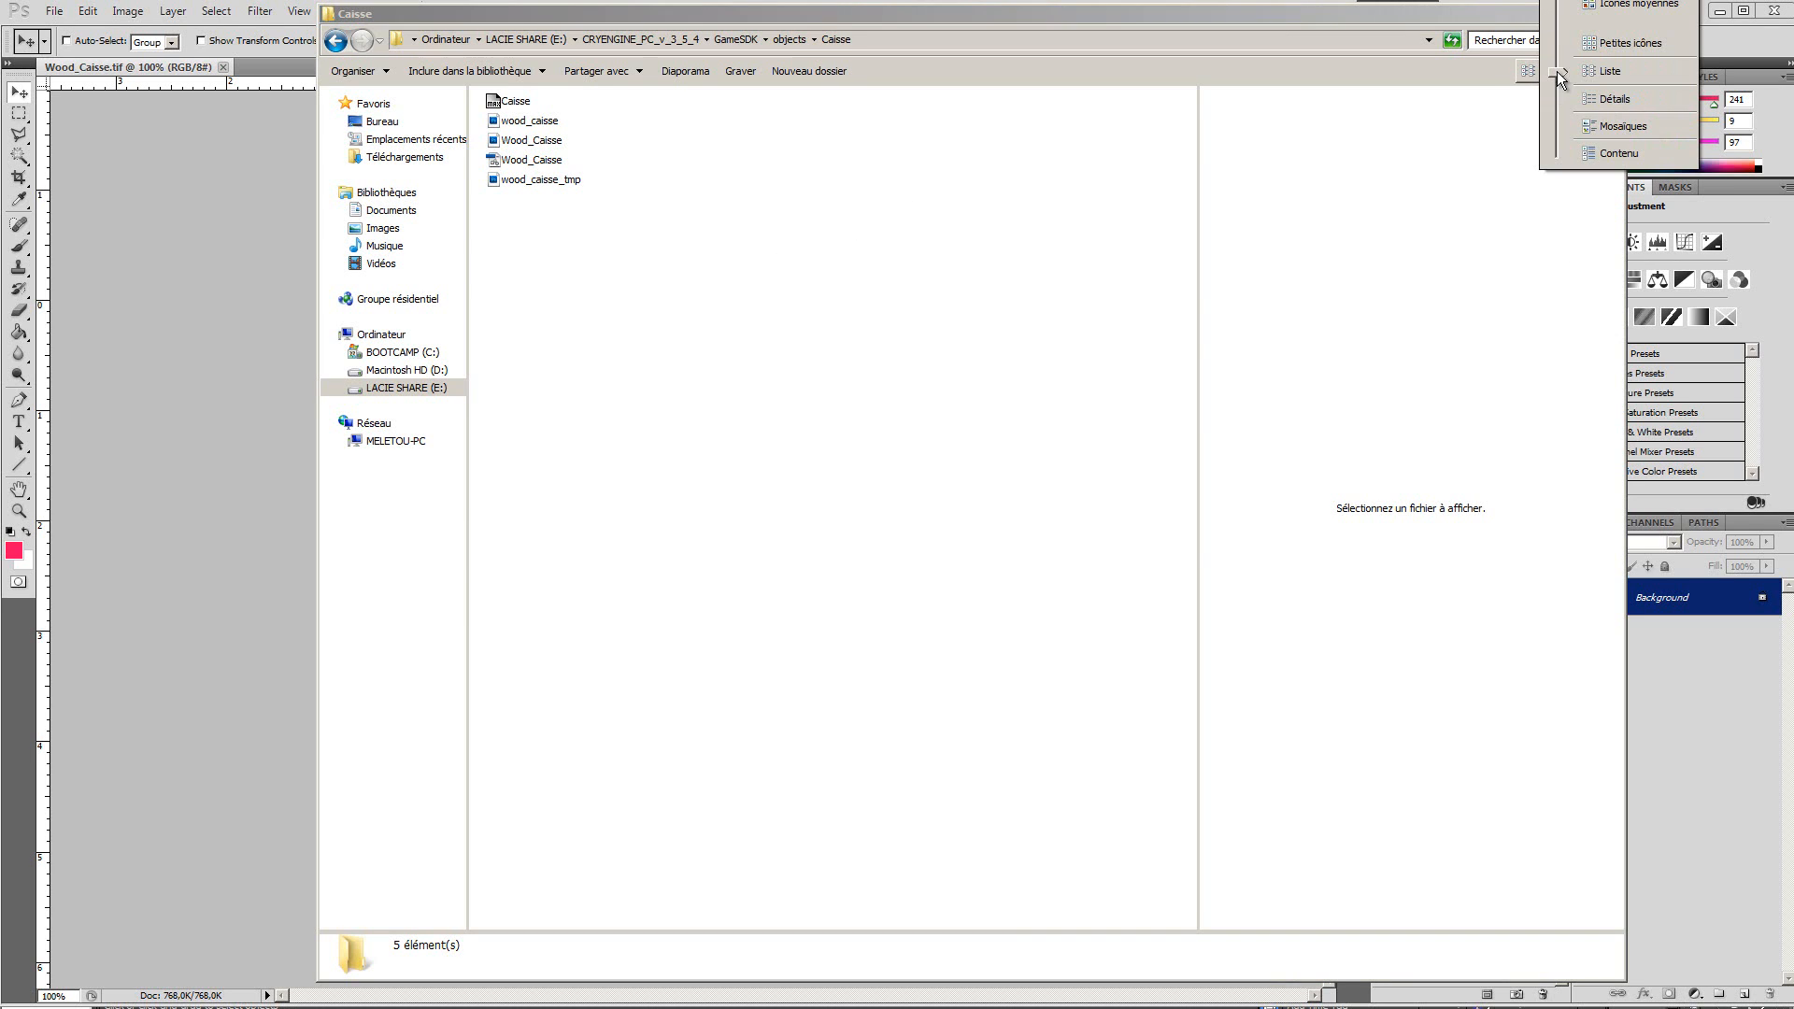
left_click(1604, 101)
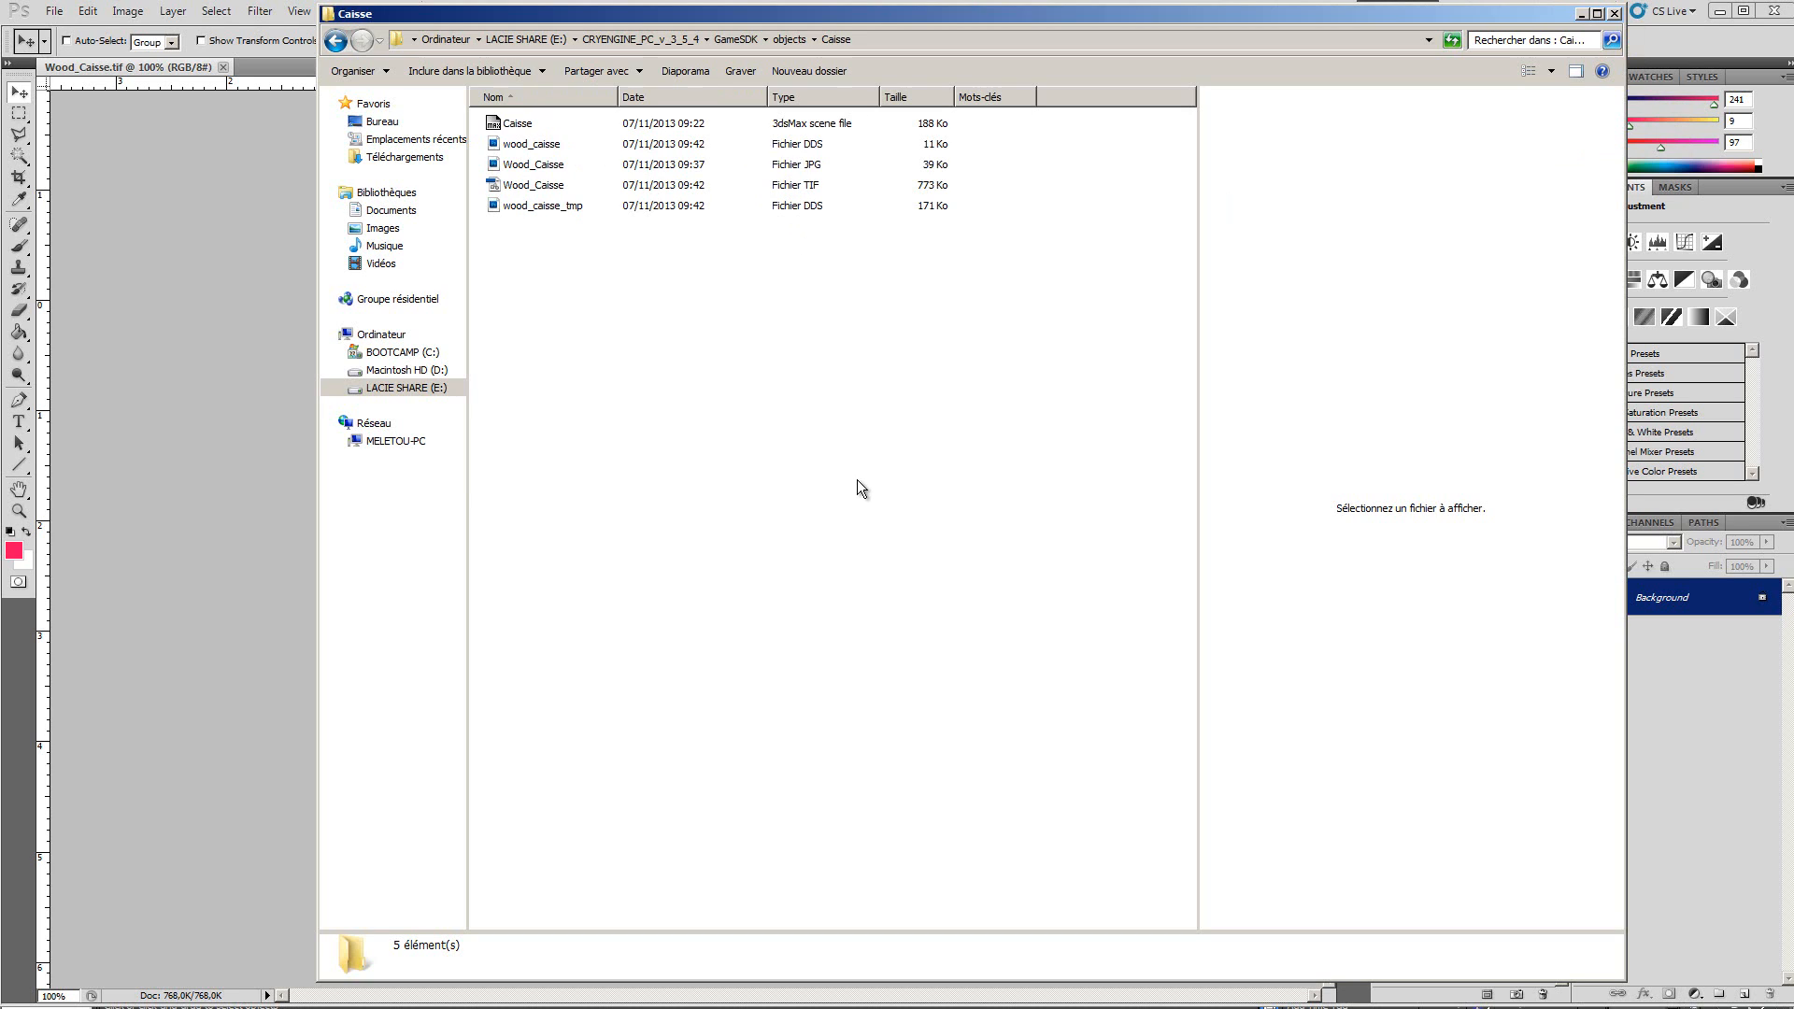
Return to Photoshop and convert the wood texture to grayscale with the Black & White adjustment's Default preset
key("alt+Tab")
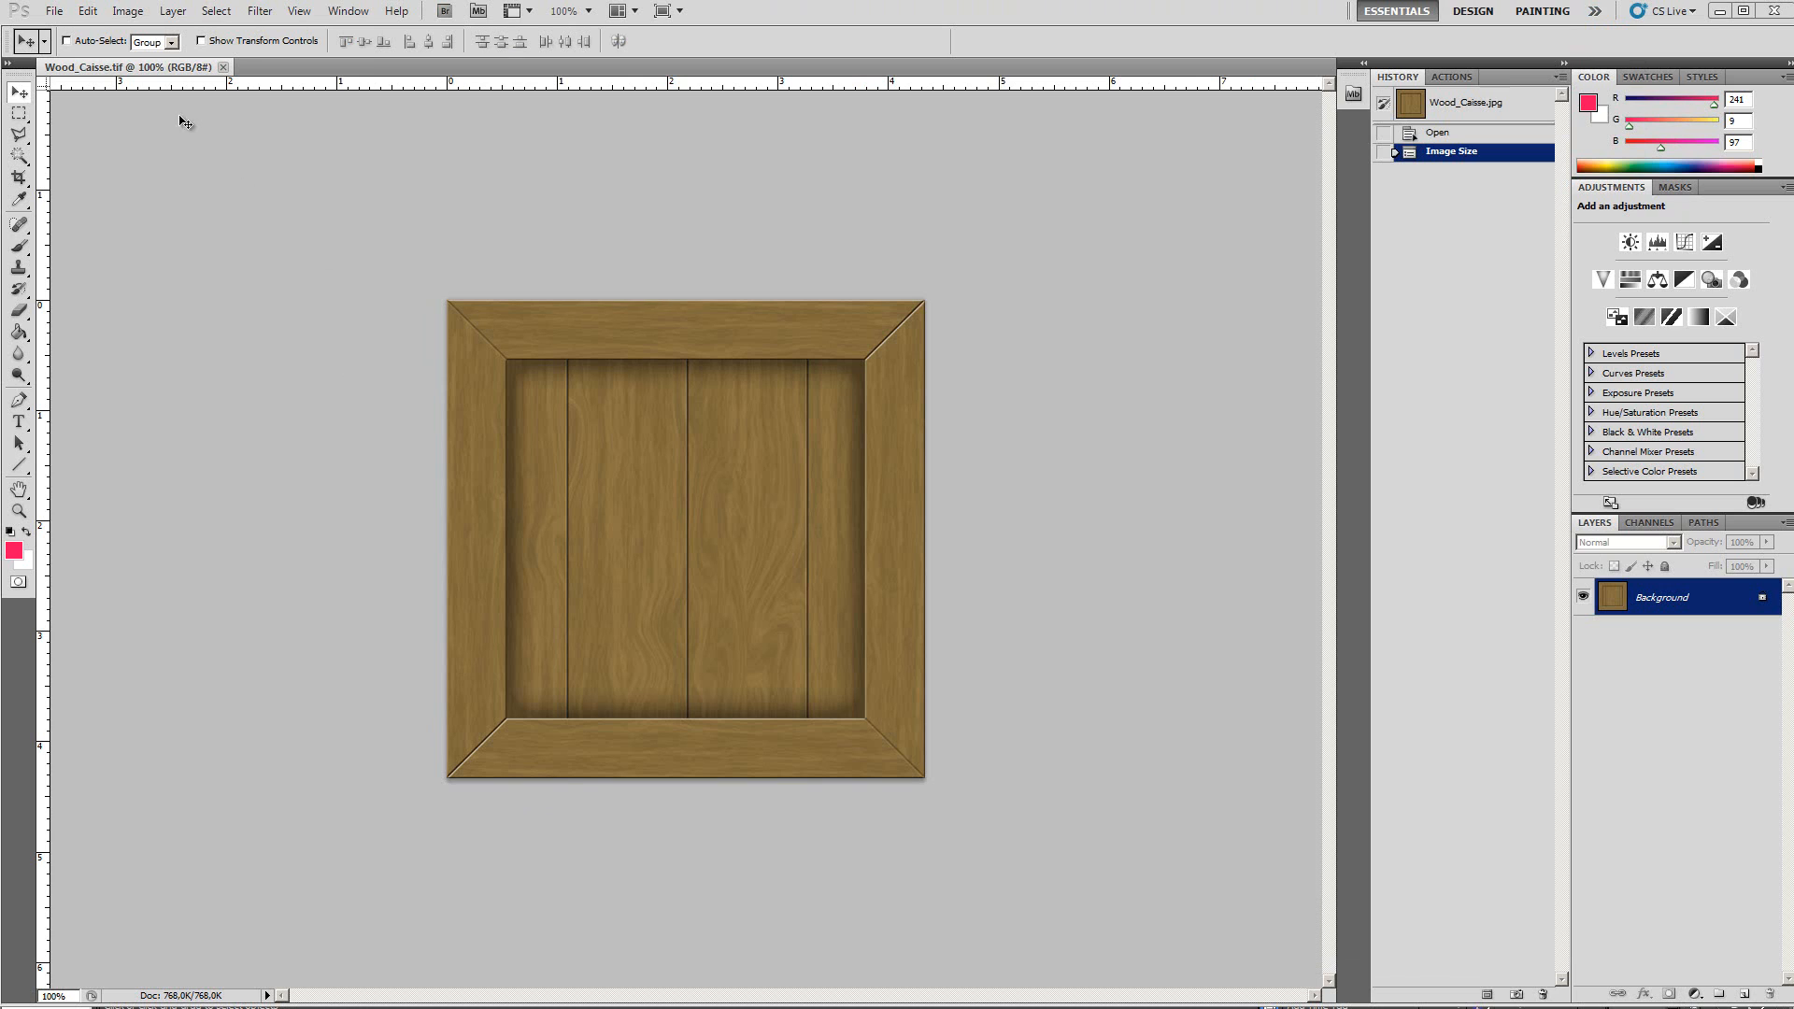
left_click(137, 12)
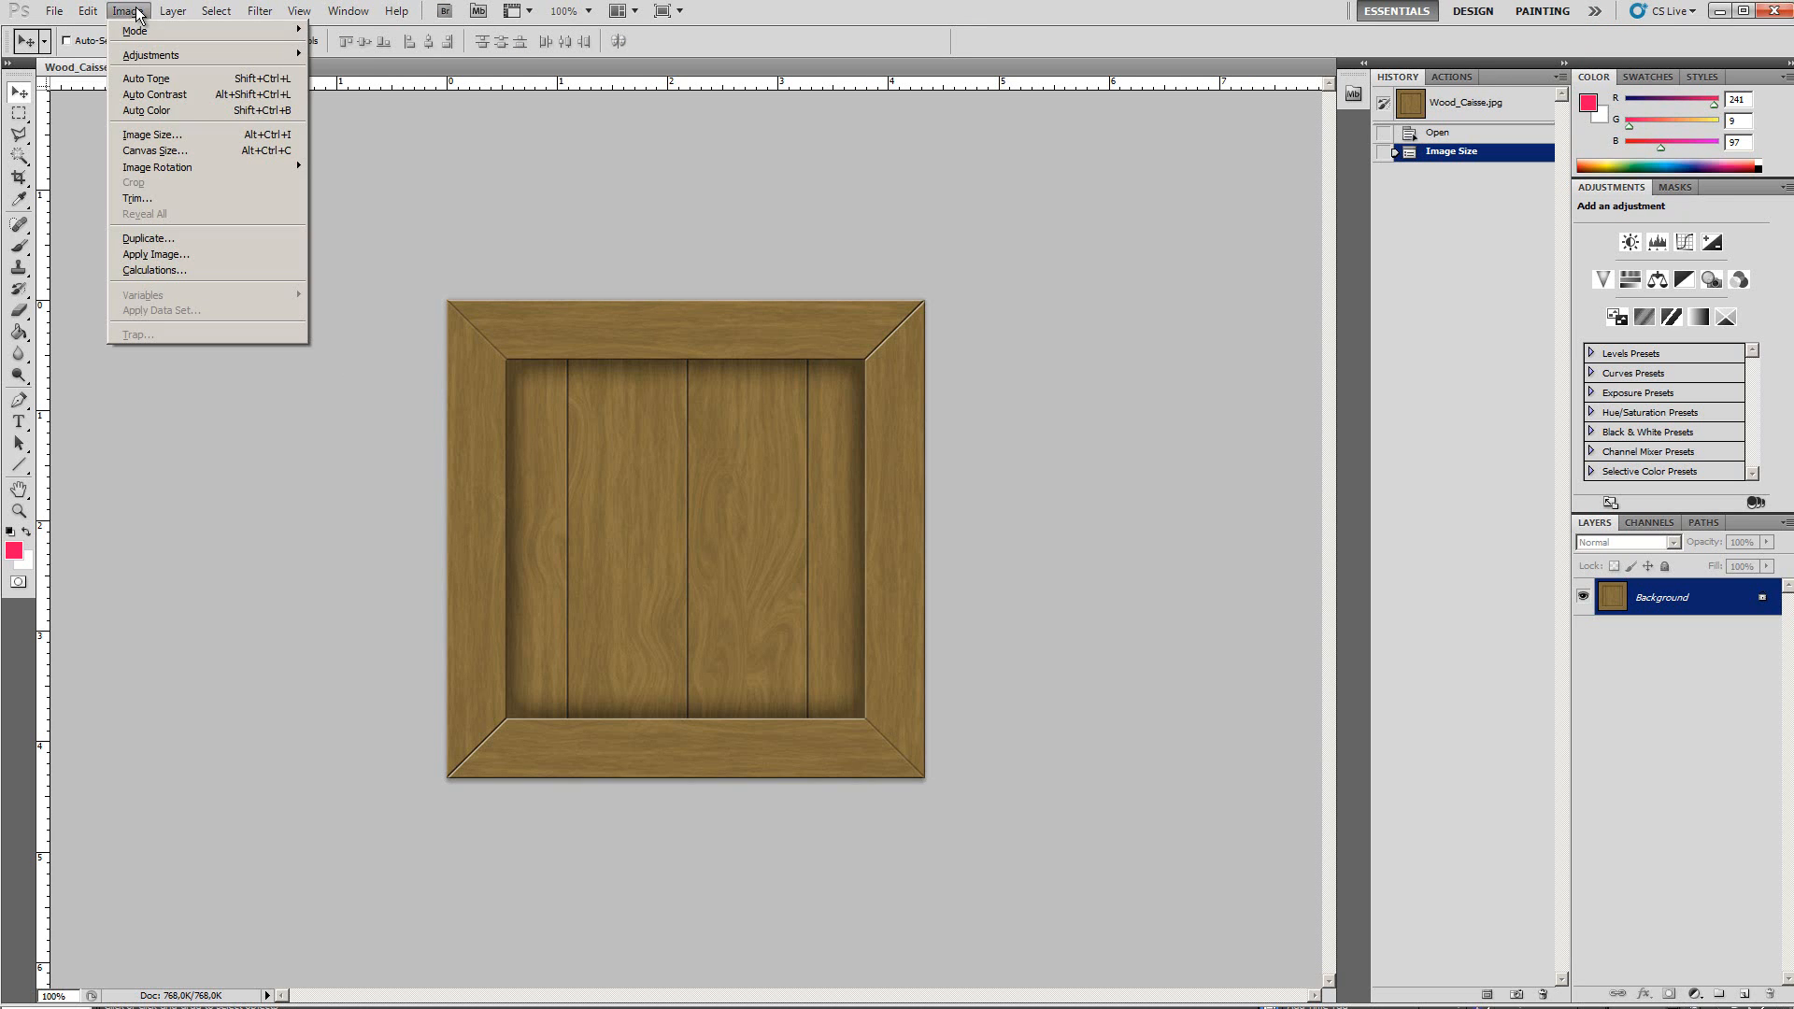
mouse_move(188, 54)
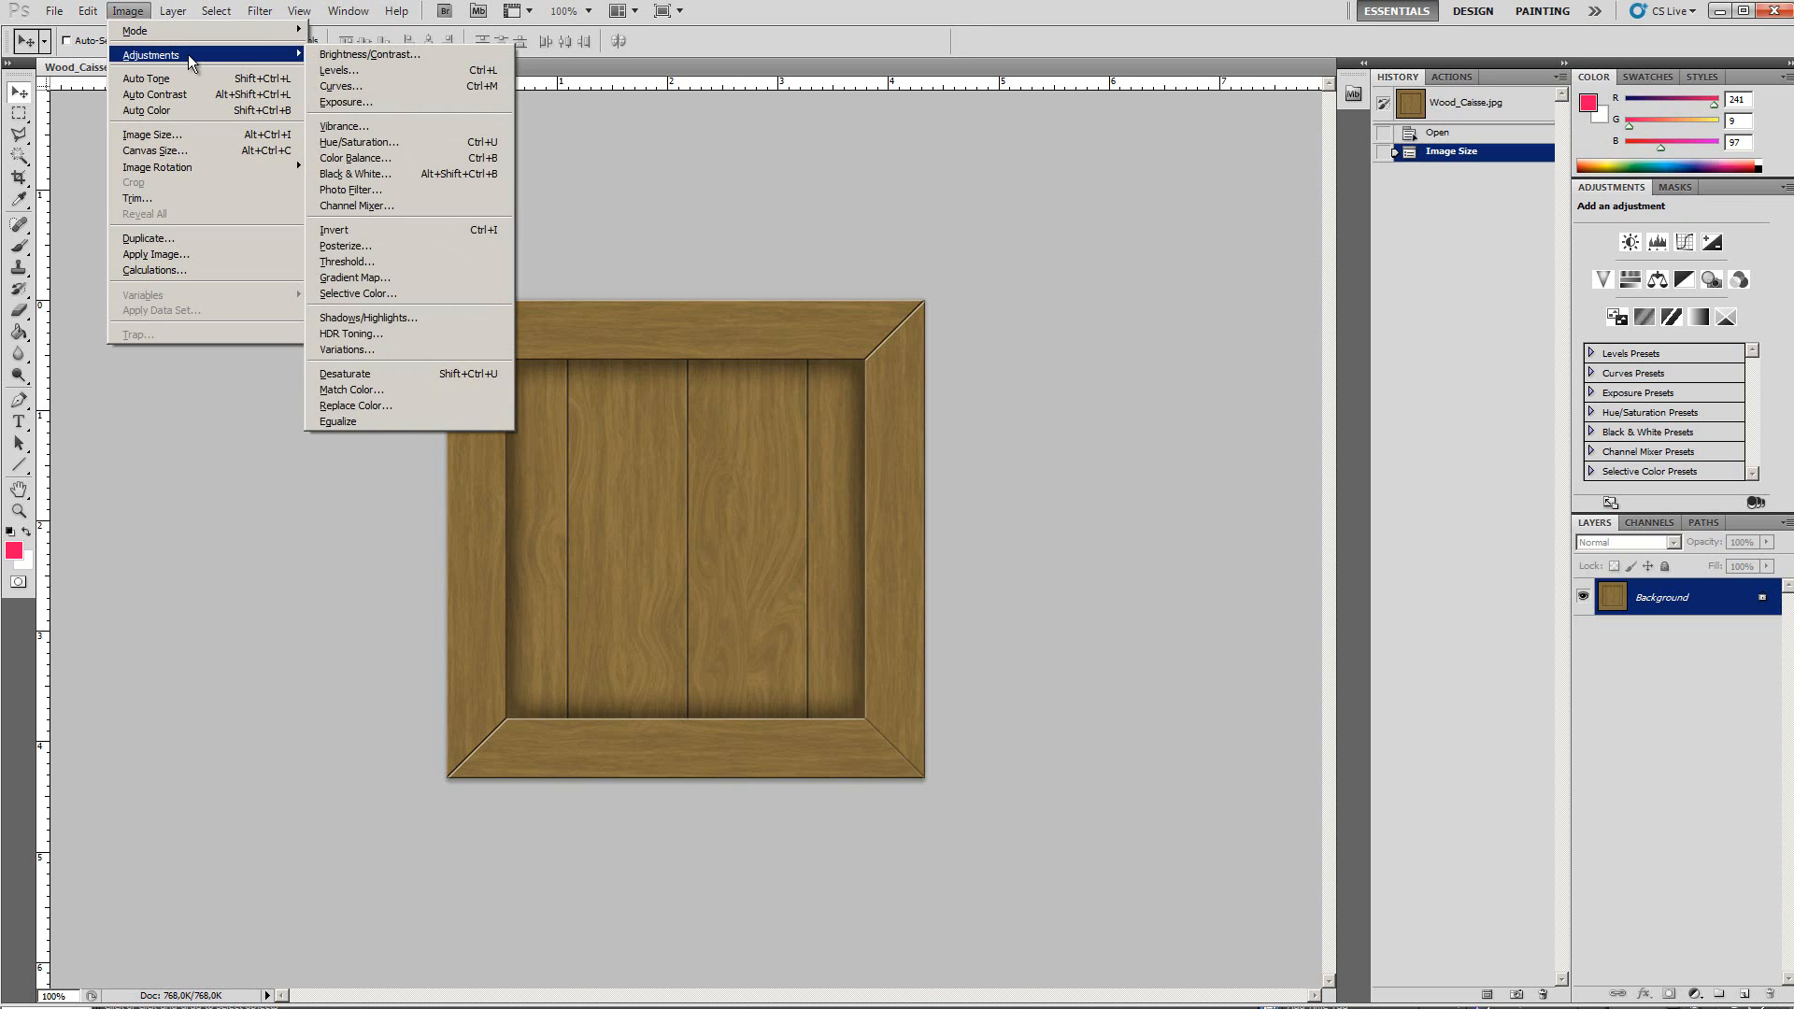
left_click(400, 177)
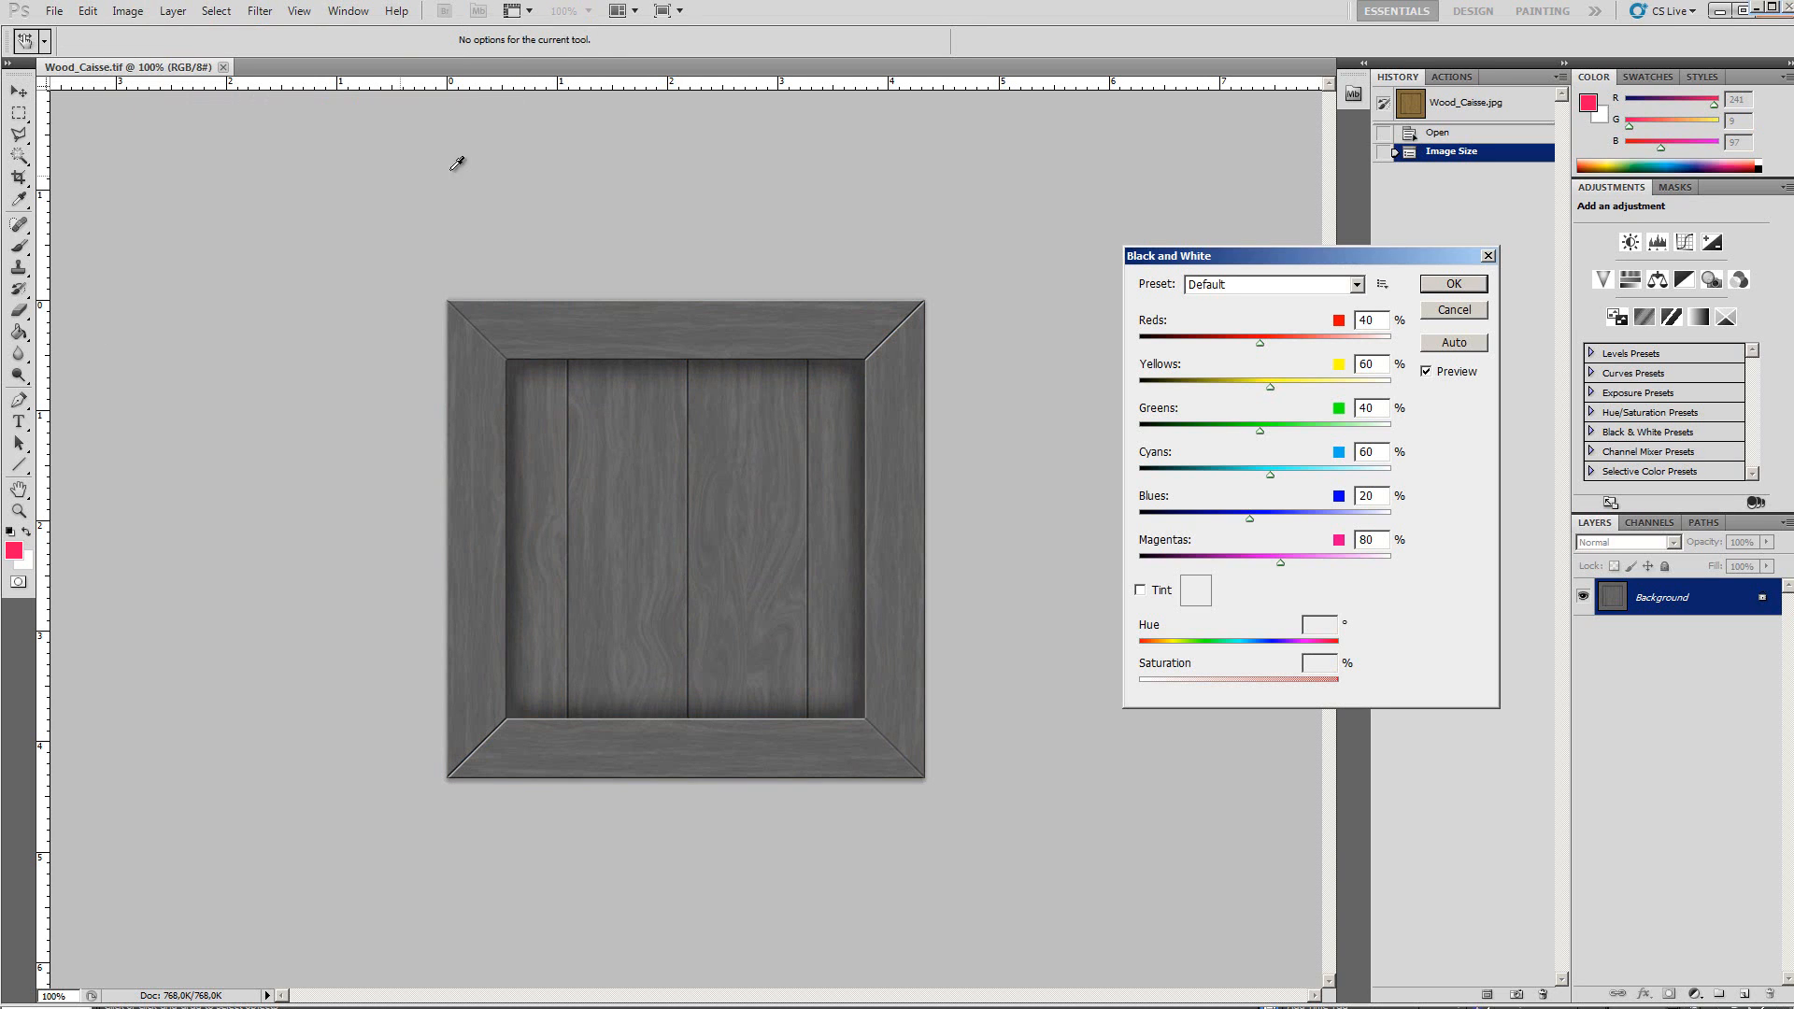
left_click(1455, 284)
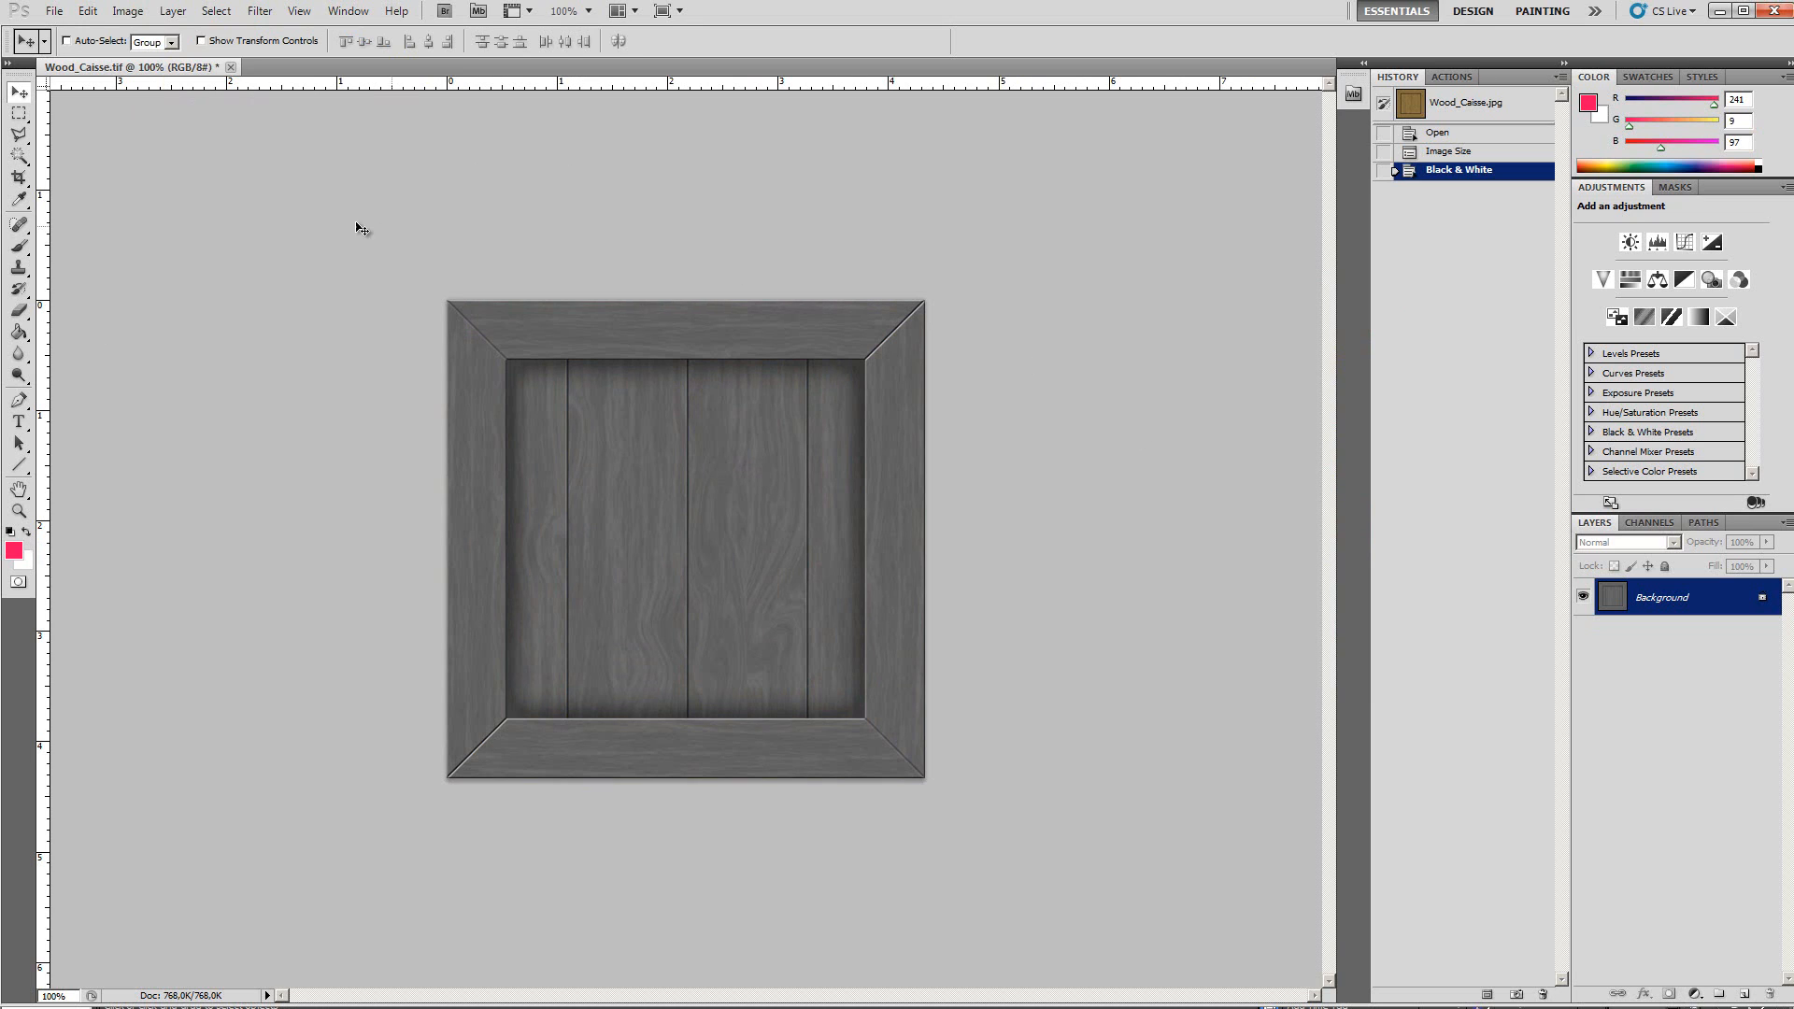
Save the grayscale texture in the Caisse folder as Wood_Caisse_spec in the CryTIFPlugin format
left_click(56, 12)
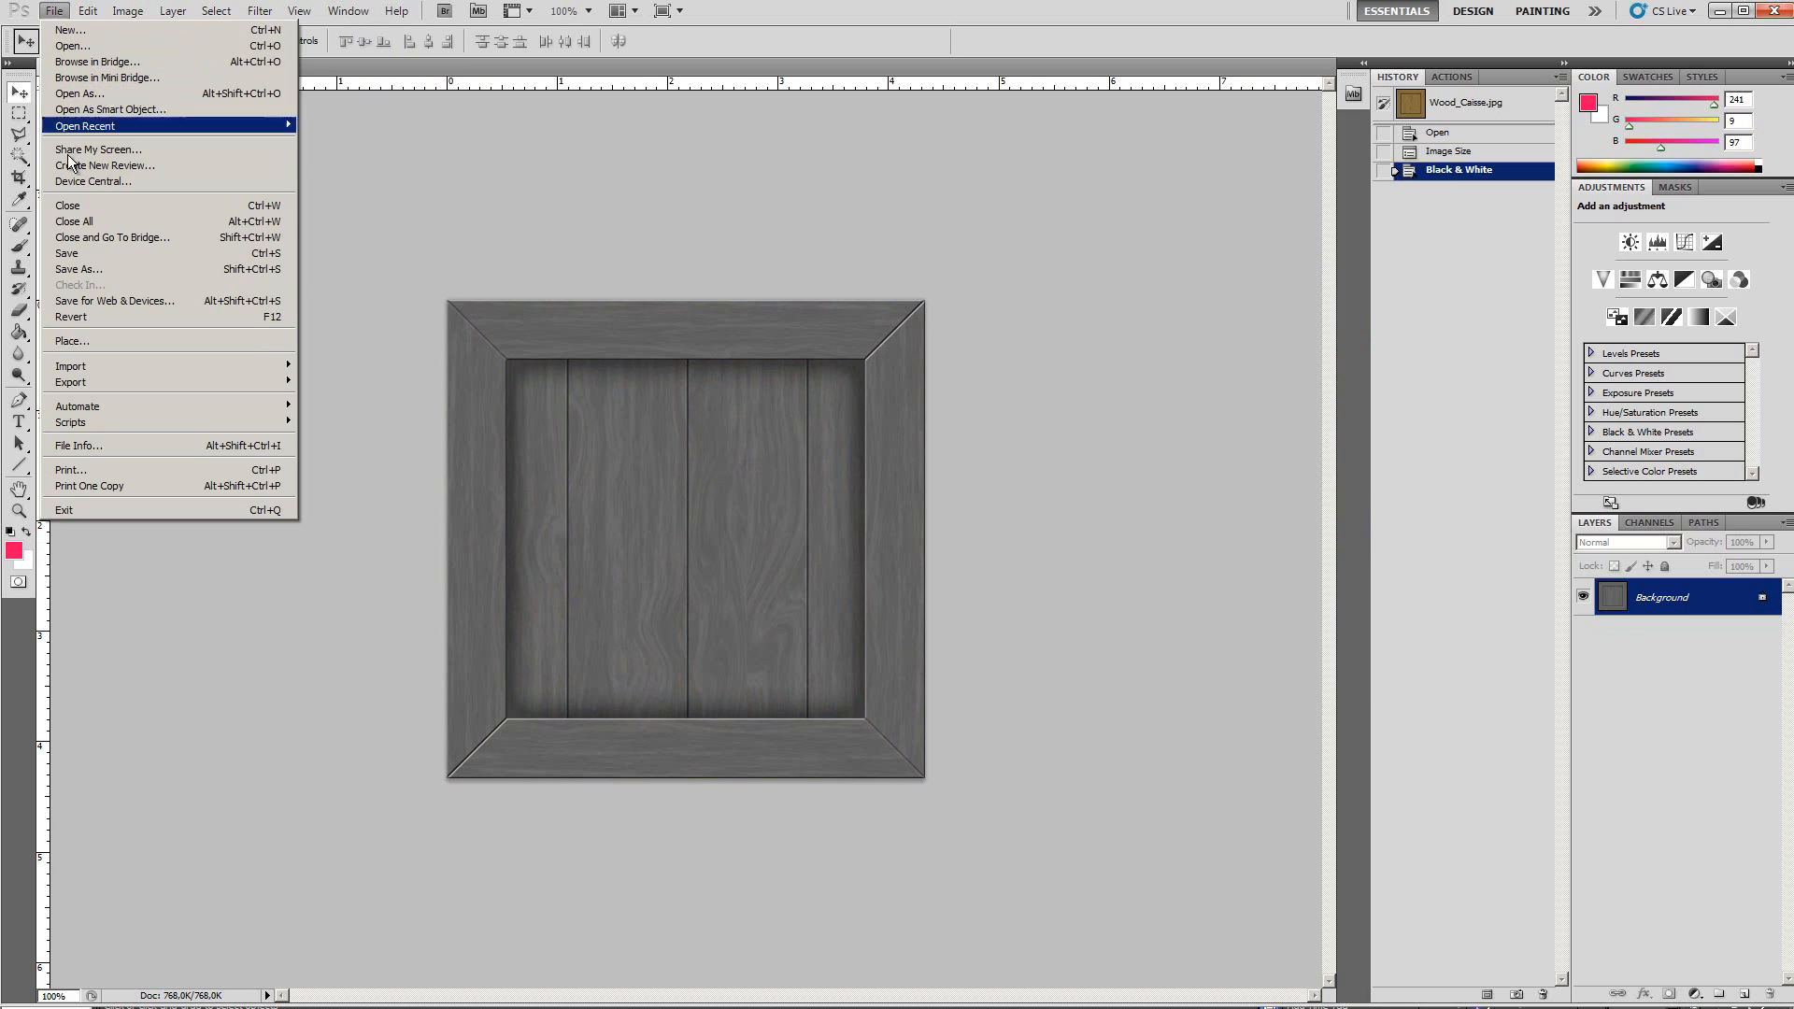
left_click(114, 268)
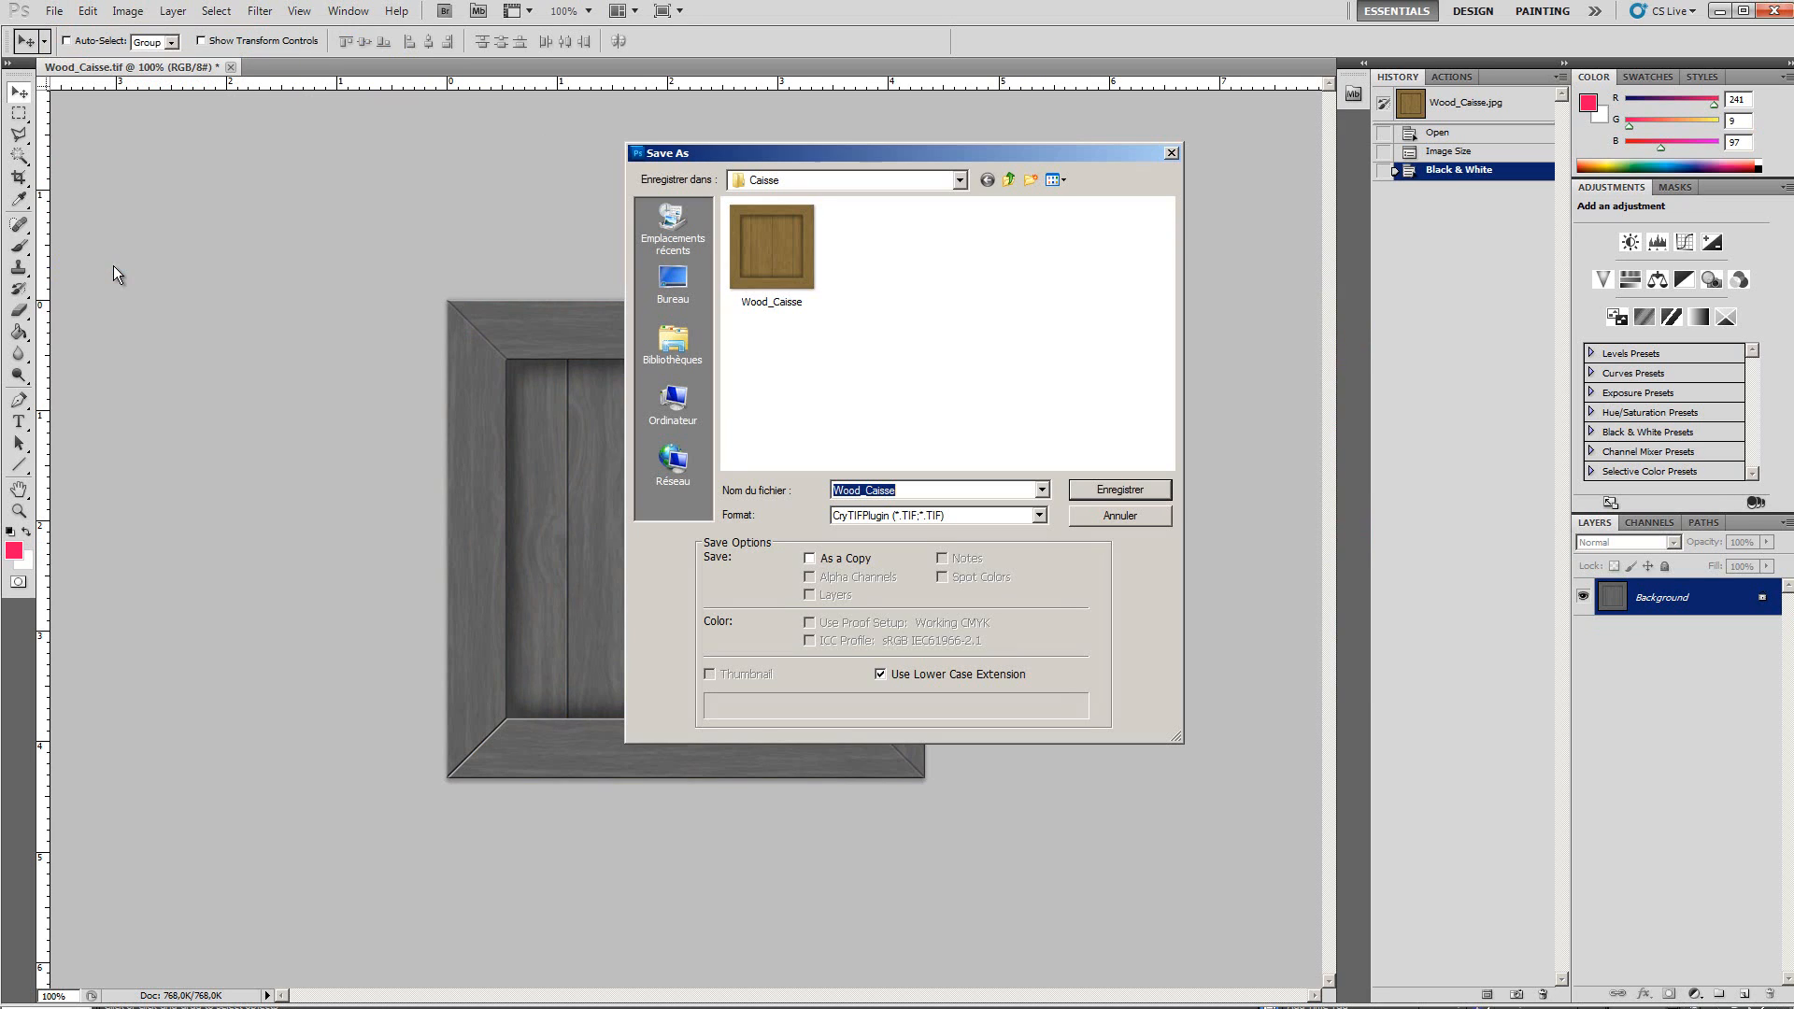
left_click(908, 492)
type("_spec")
left_click(1139, 493)
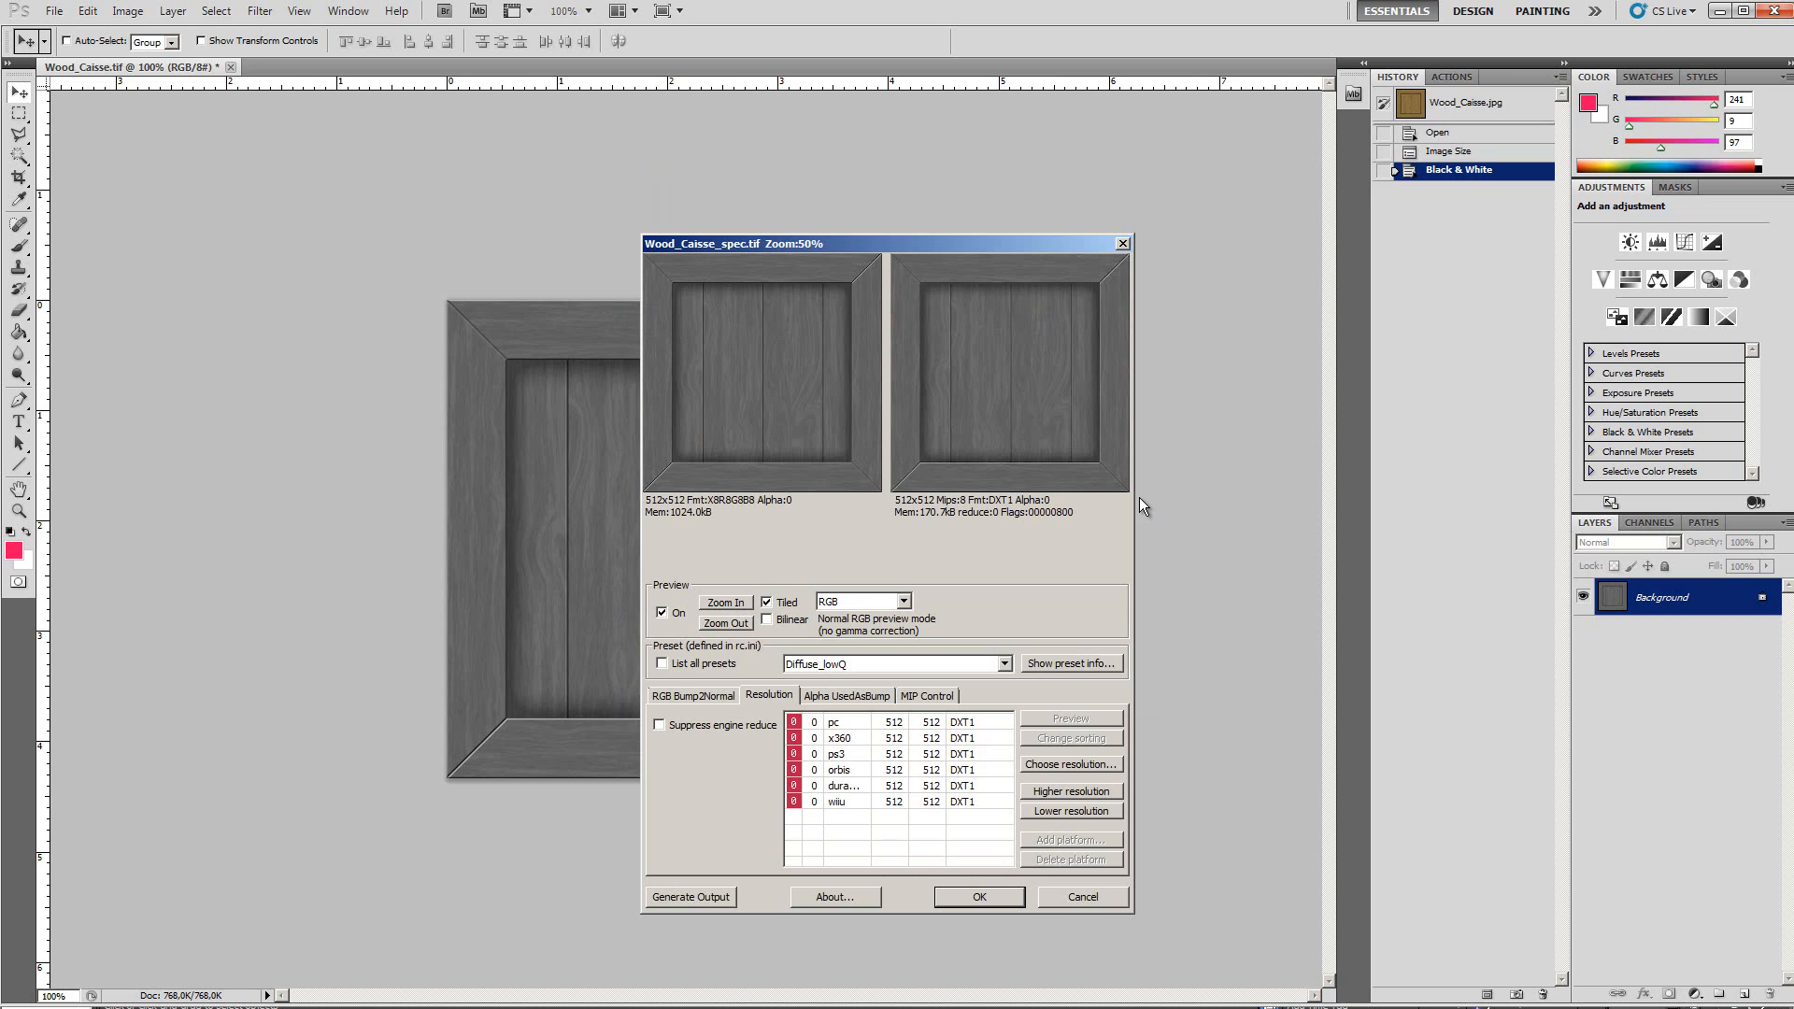
Set the specular texture's CryTIF preset to SpecularLinear_highQ and complete the export
left_click(1004, 666)
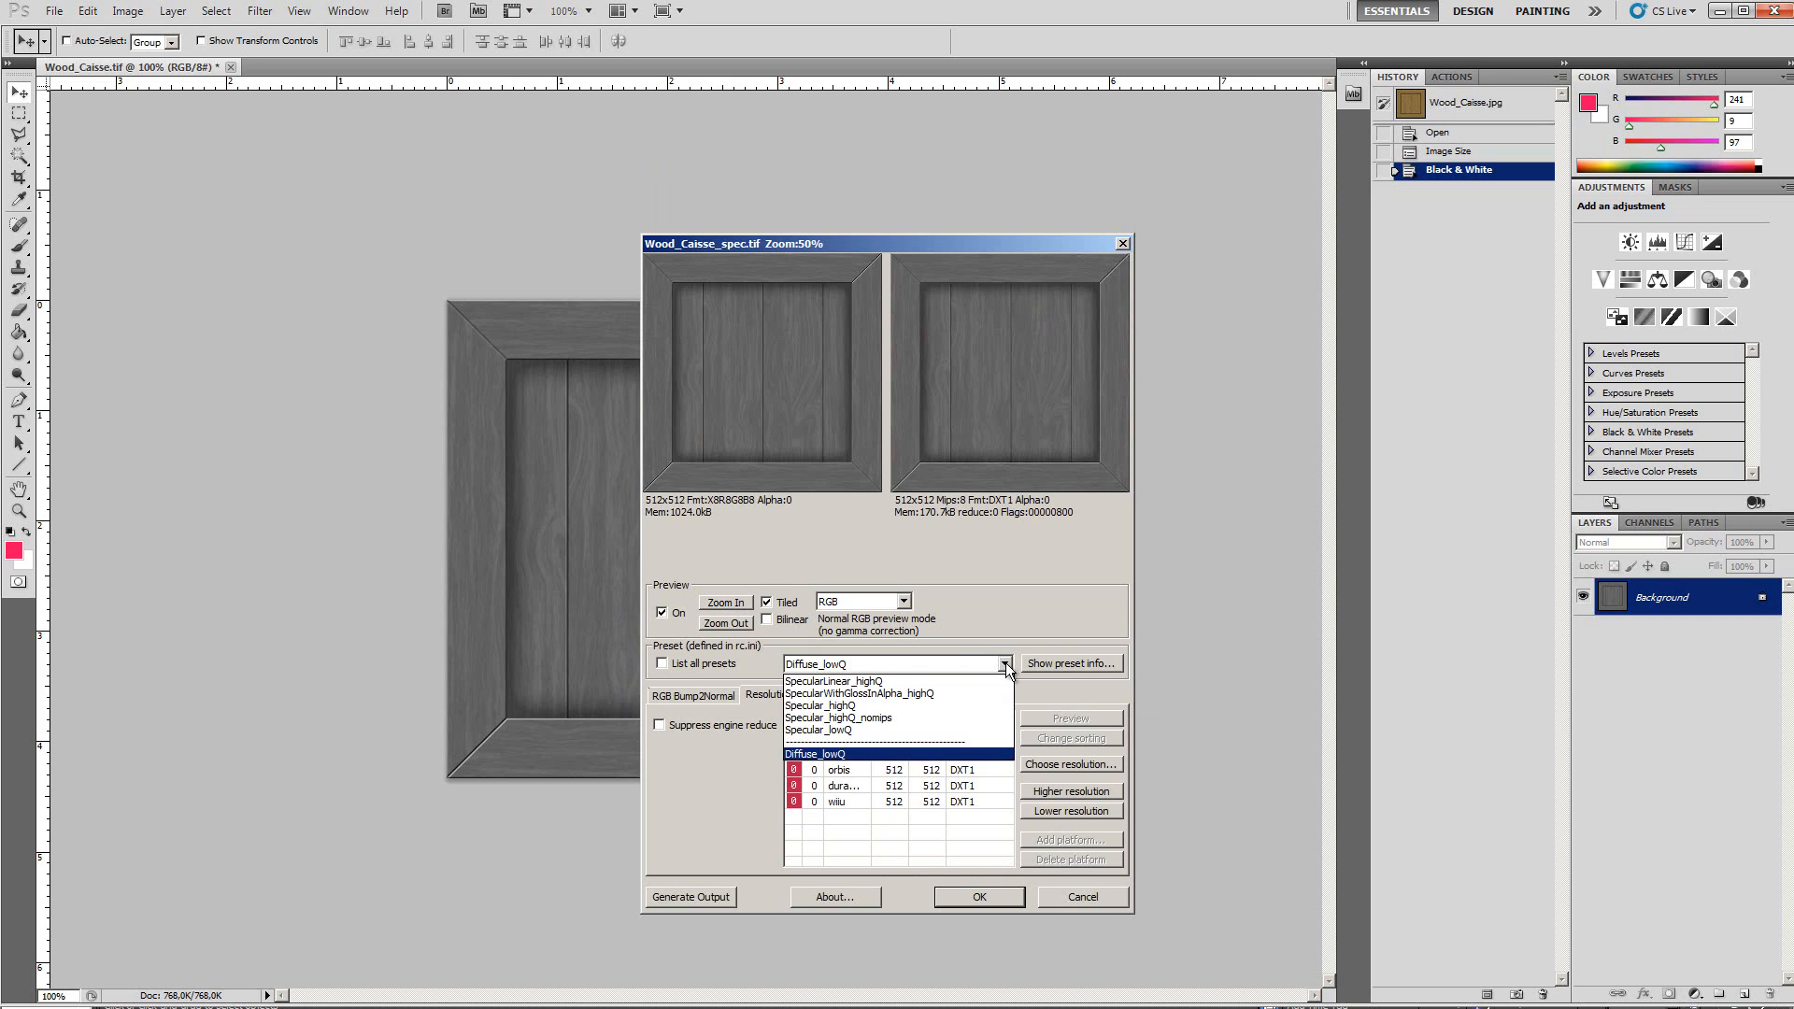
left_click(911, 682)
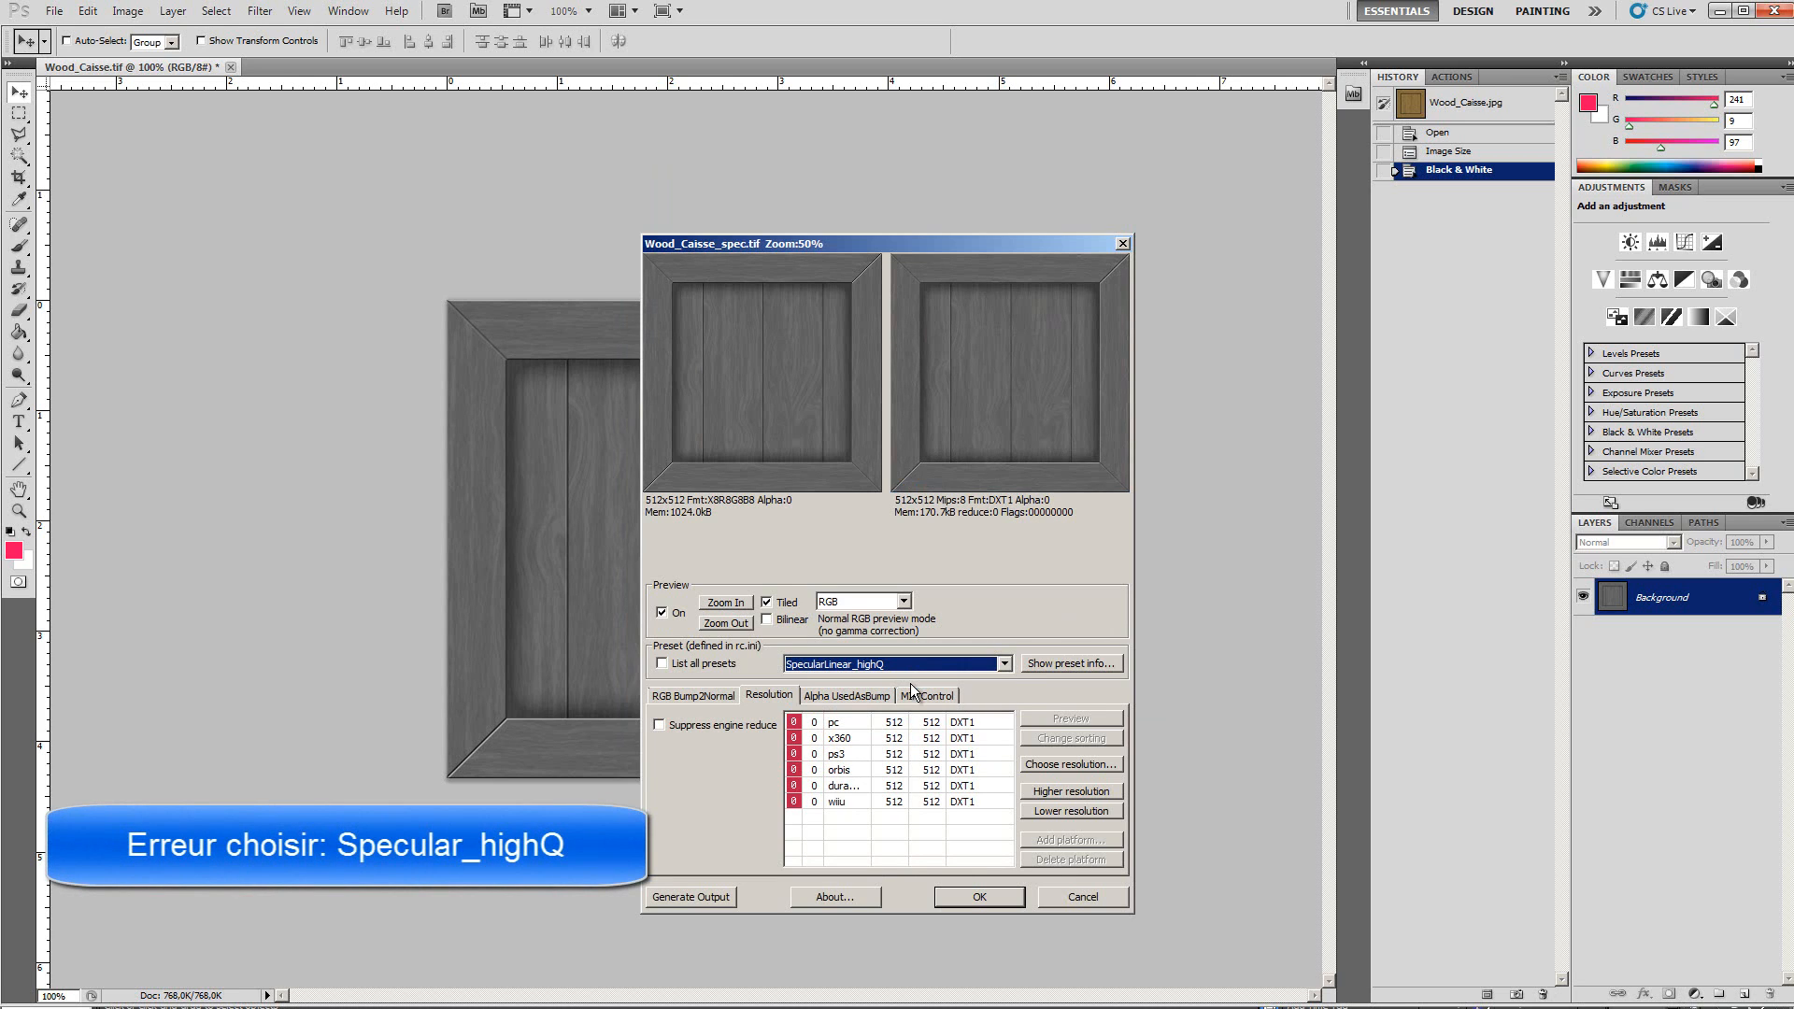
left_click(980, 897)
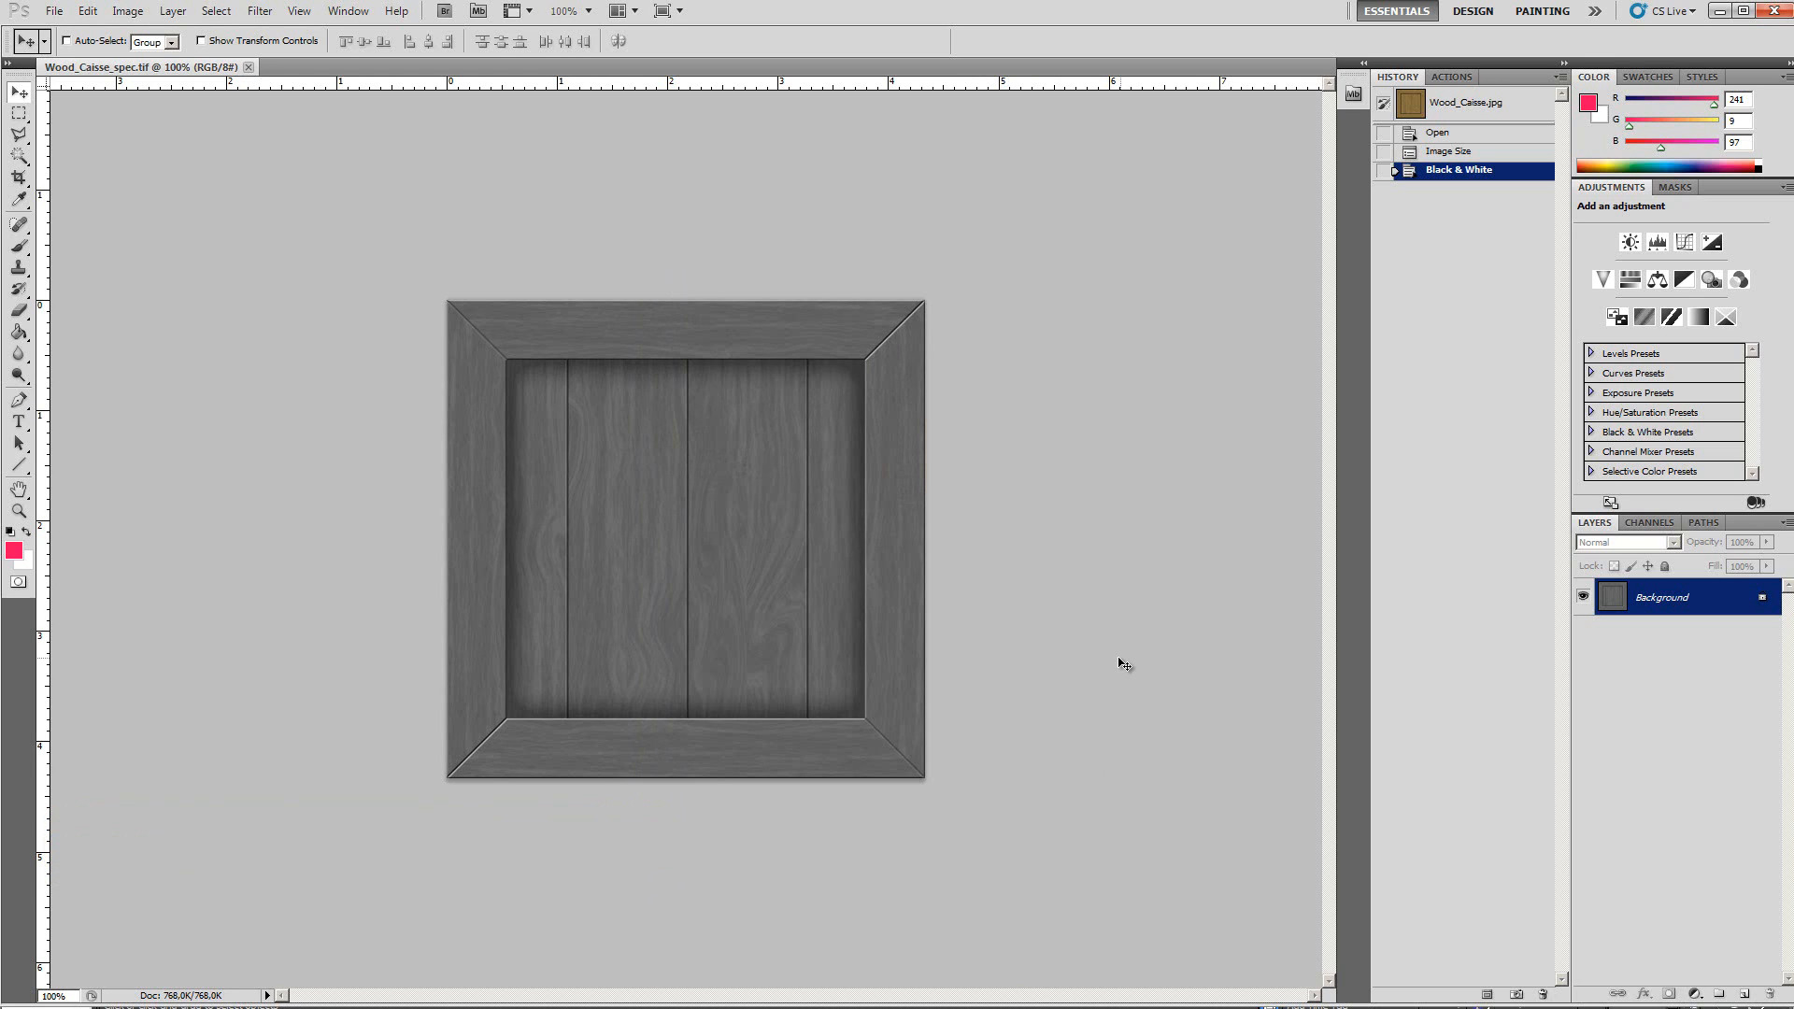
In Windows Explorer, rename the coloured TIF texture in the Caisse folder as Wood_Caisse_diff
left_click(122, 1008)
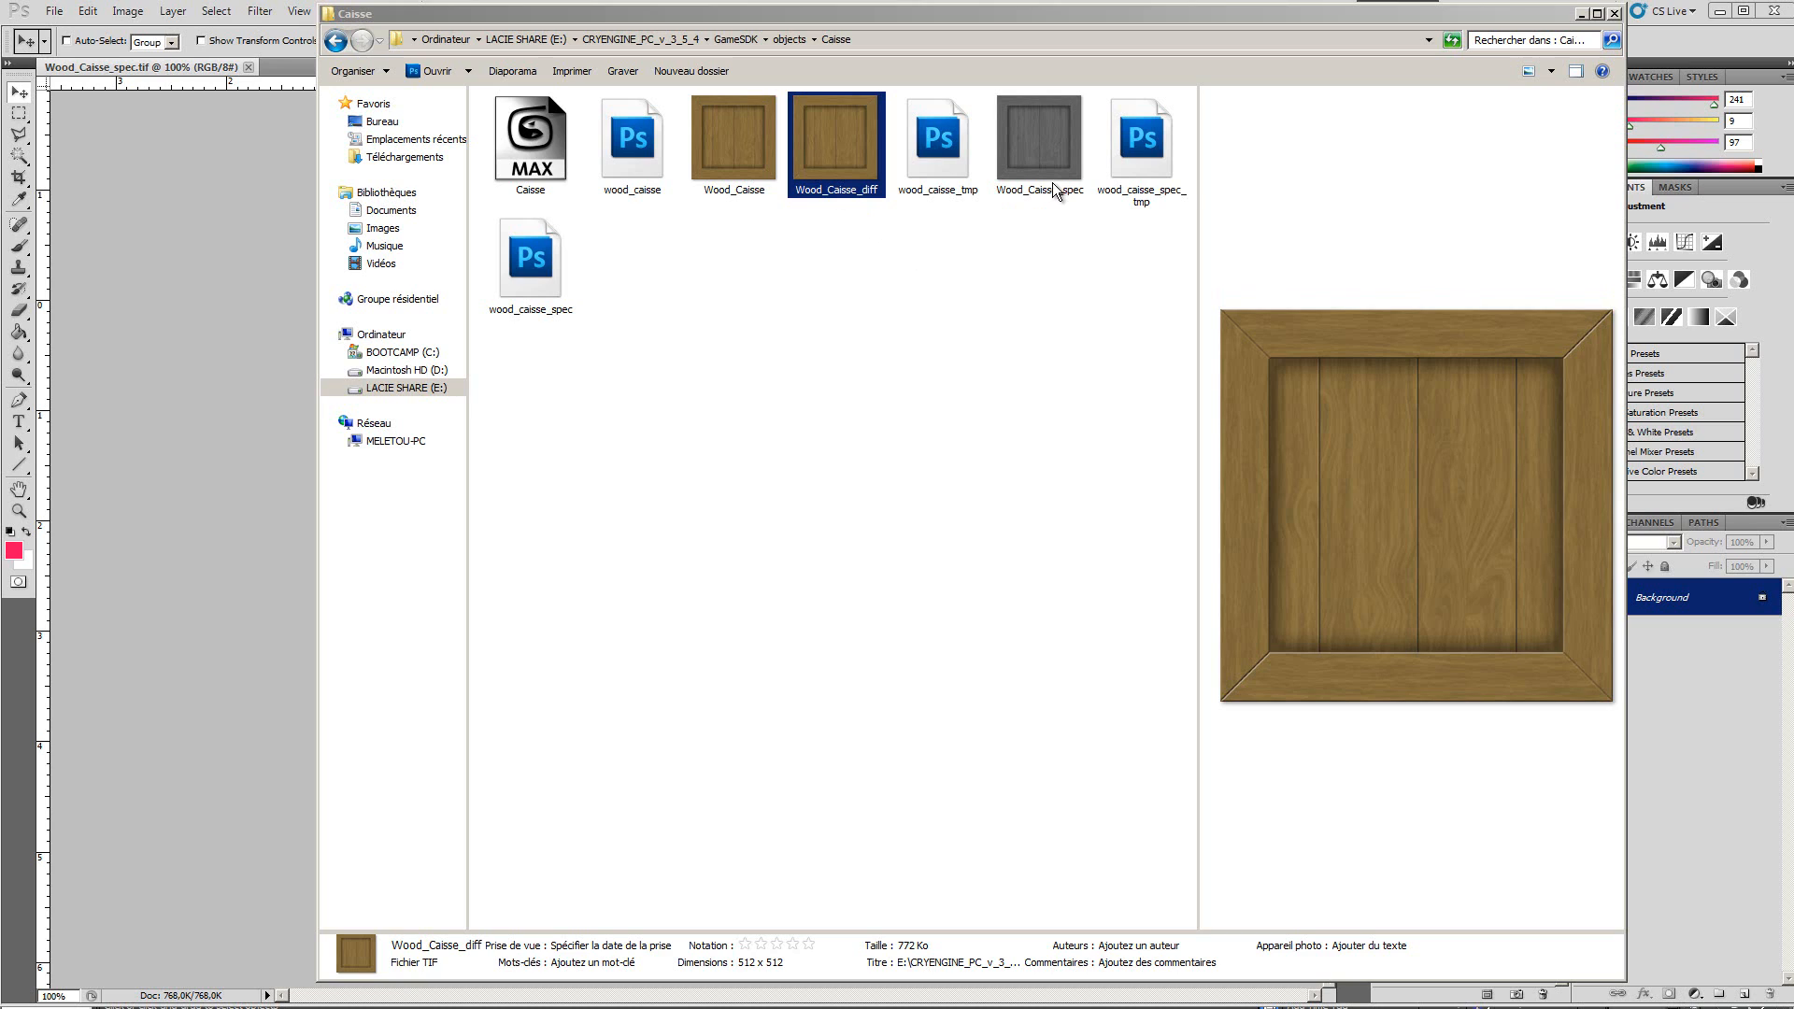
left_click(981, 348)
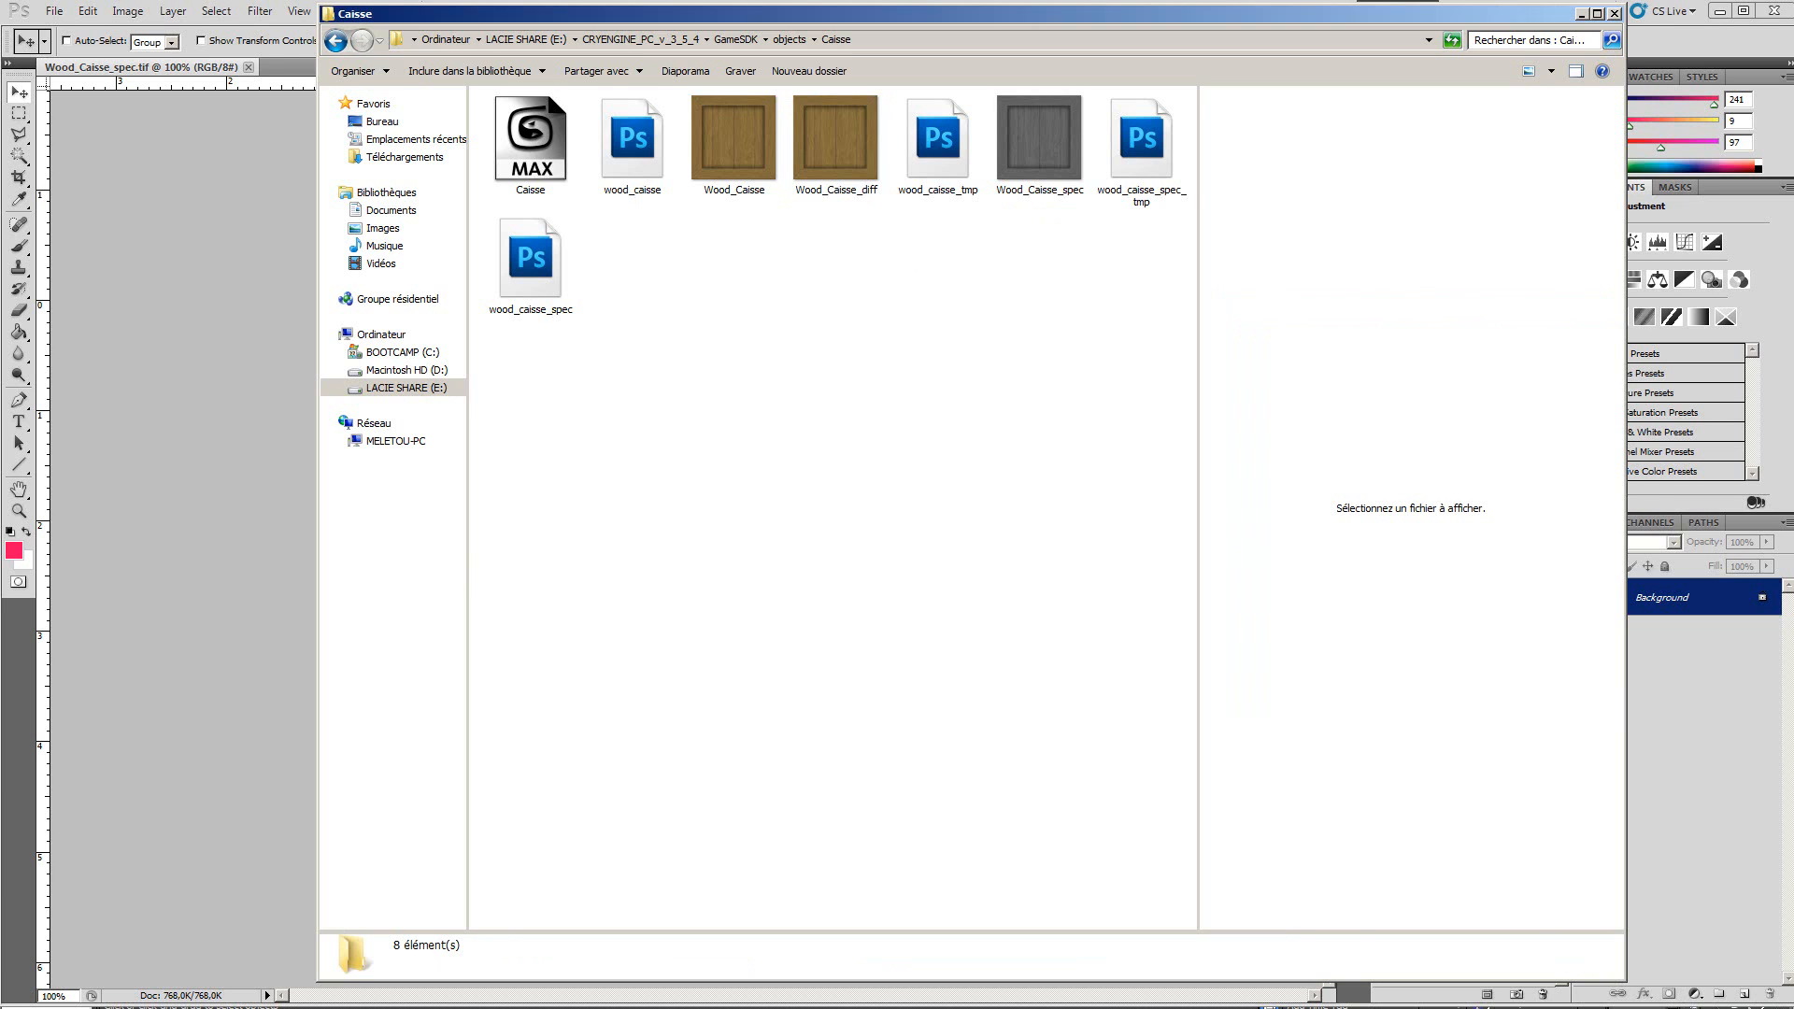
In Photoshop, undo the Black & White conversion and turn the wood texture into a normal map with xNormal's Height2Normals filter
key("alt+Tab")
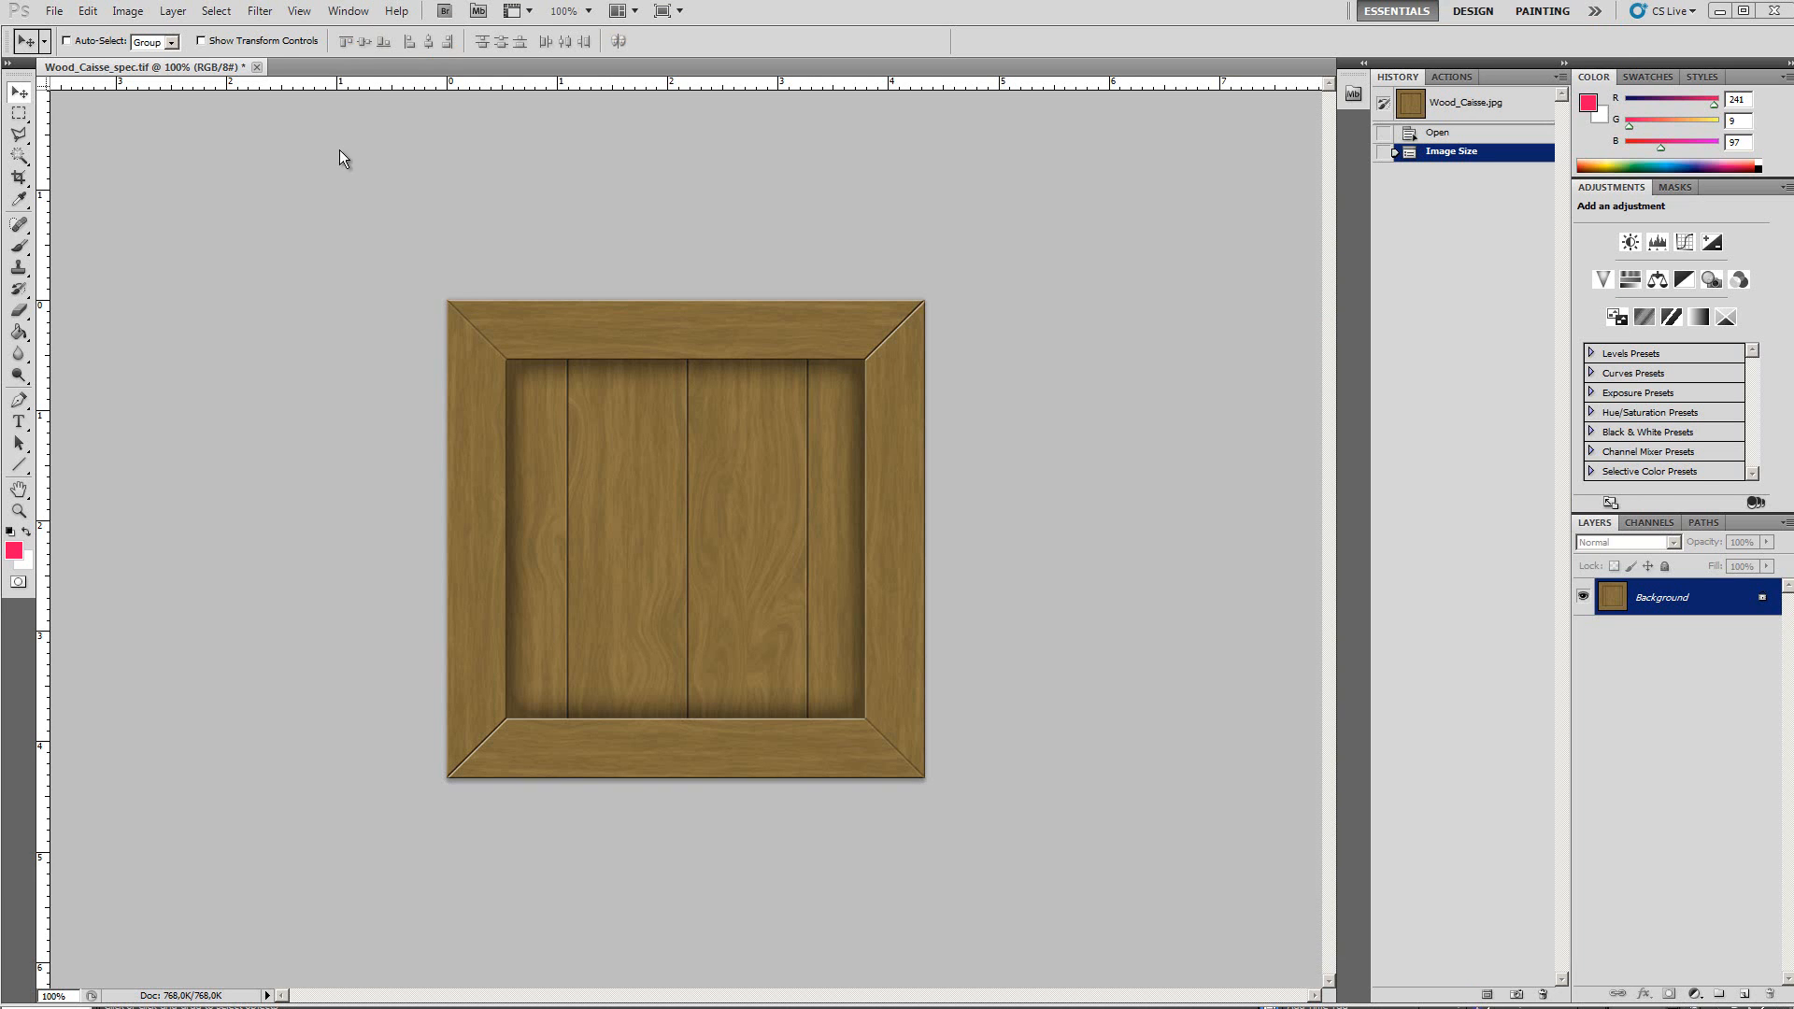
left_click(260, 12)
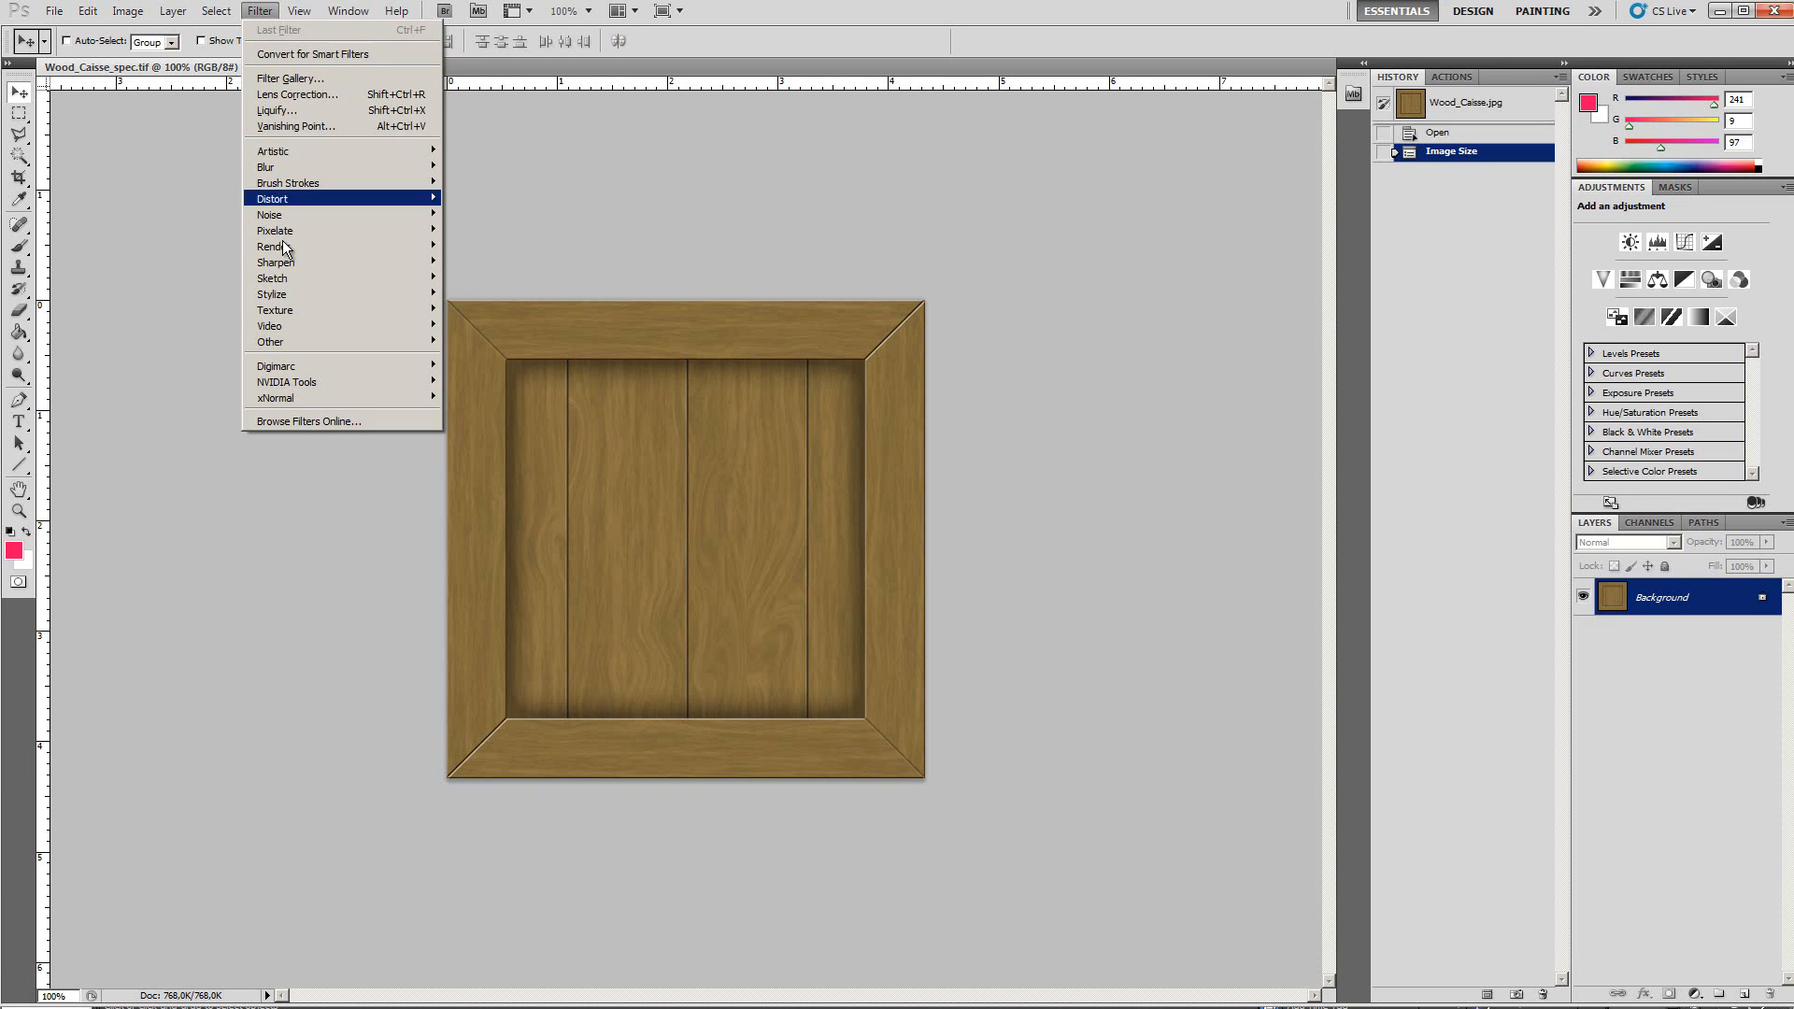
mouse_move(323, 400)
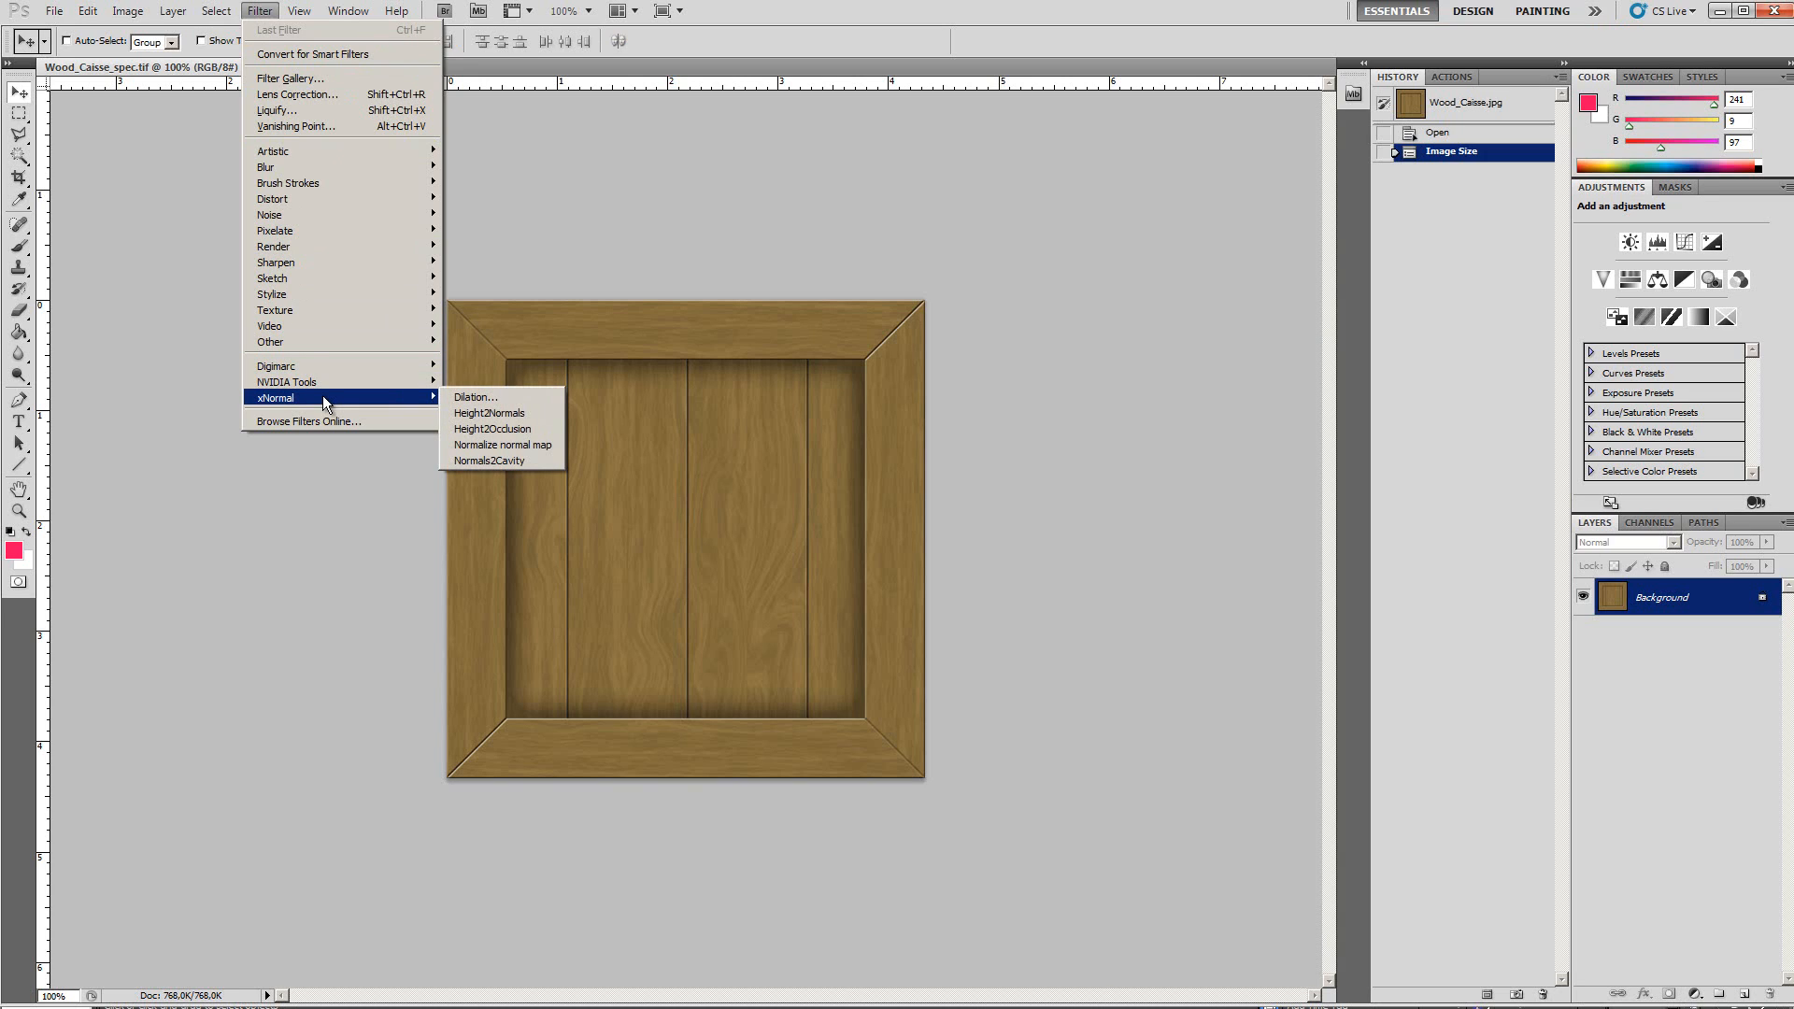
left_click(489, 413)
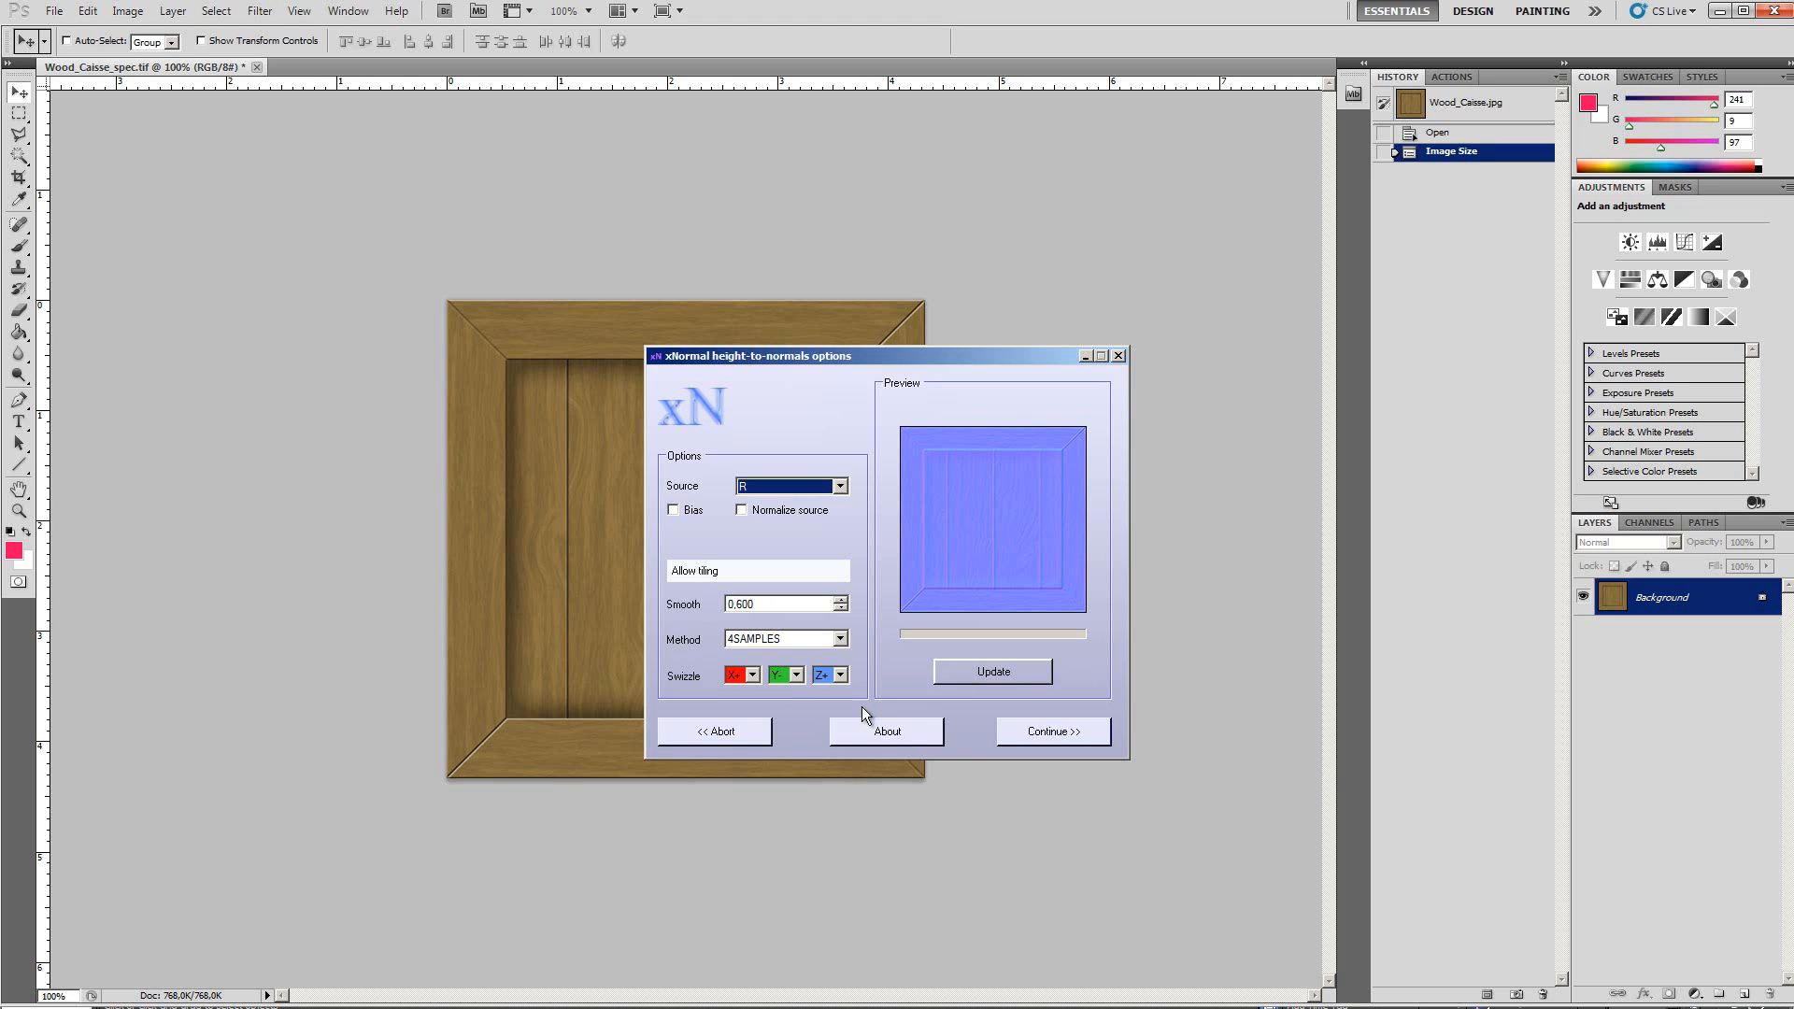
left_click(1081, 731)
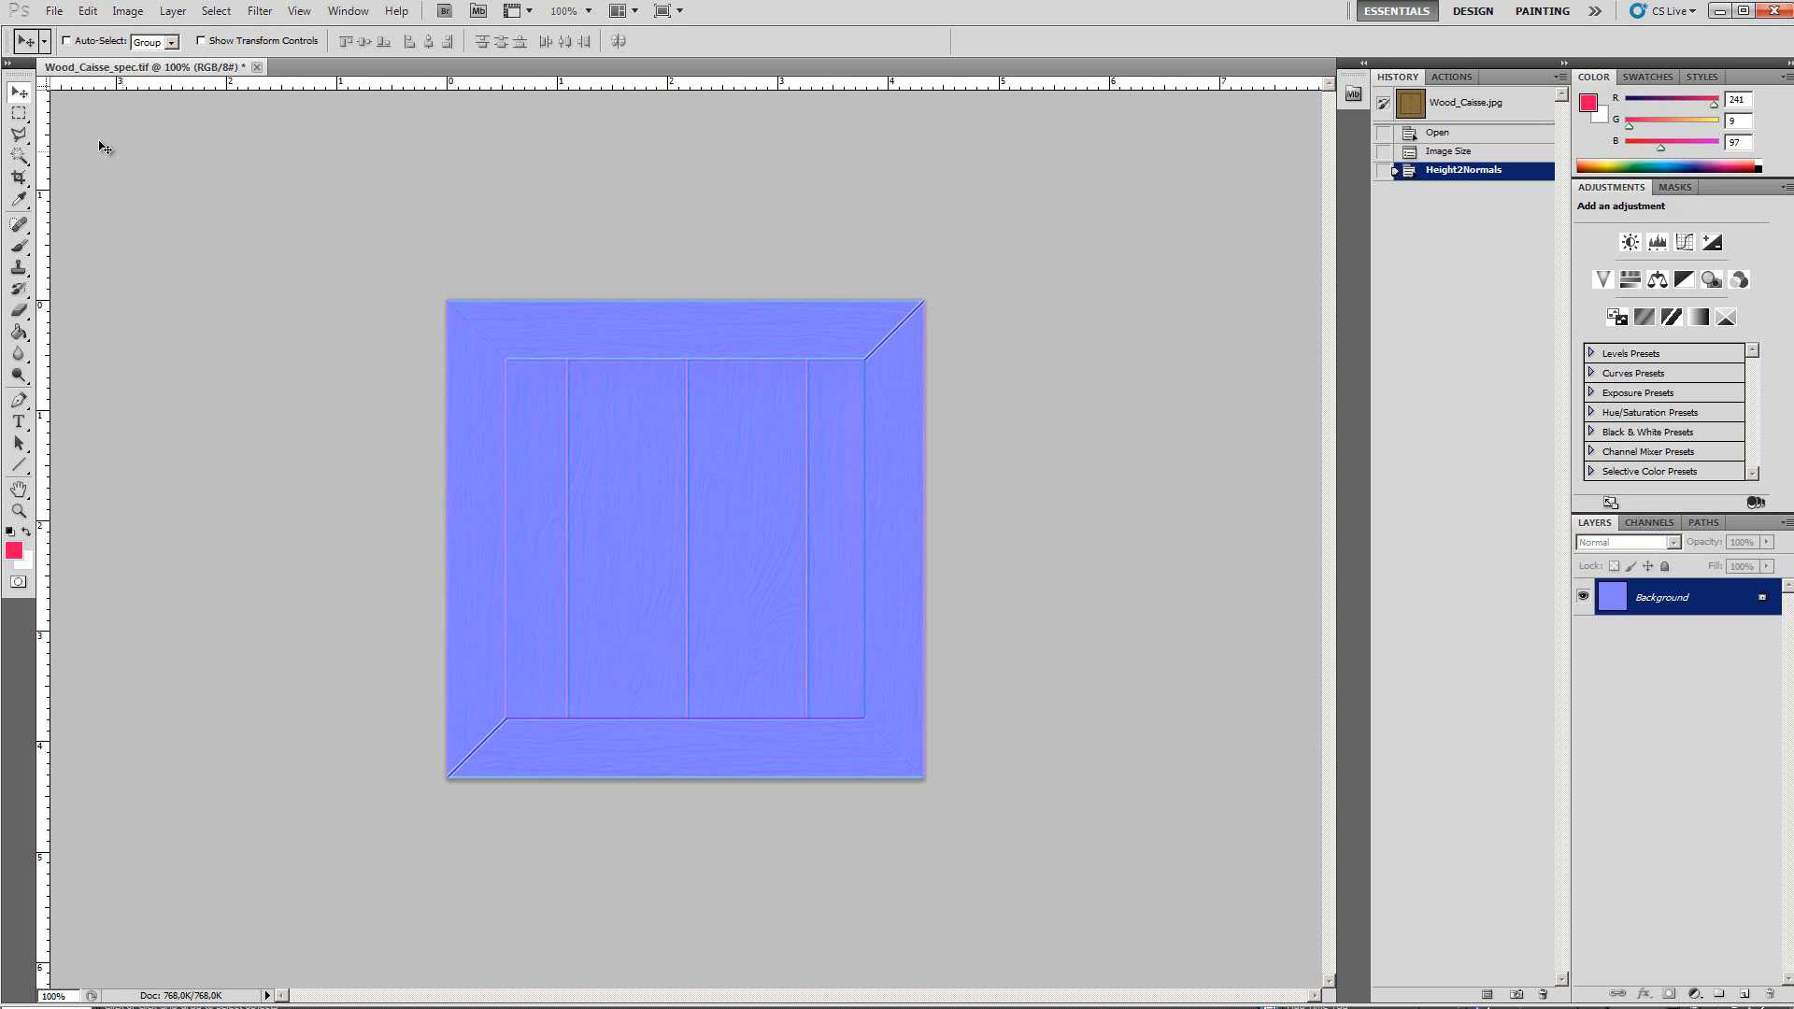
Save the normal map in the Caisse folder as Wood_Caisse_norm in the CryTIFPlugin format
left_click(56, 13)
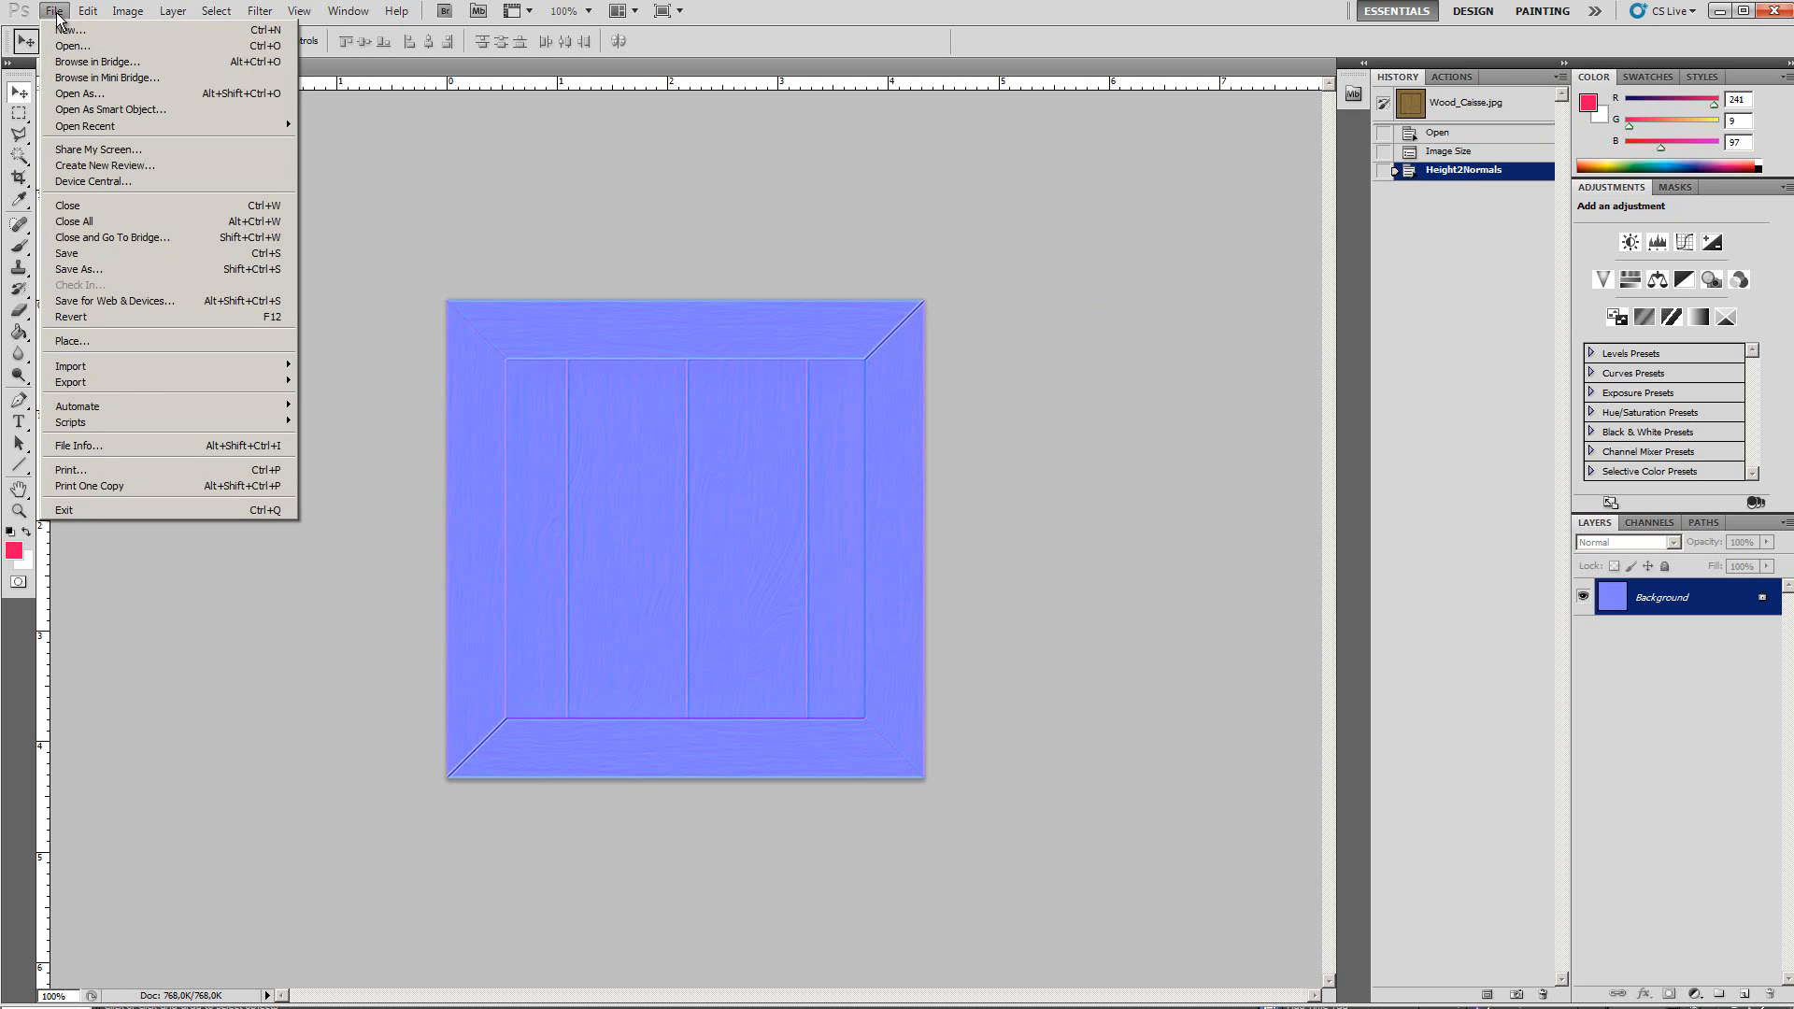
left_click(120, 267)
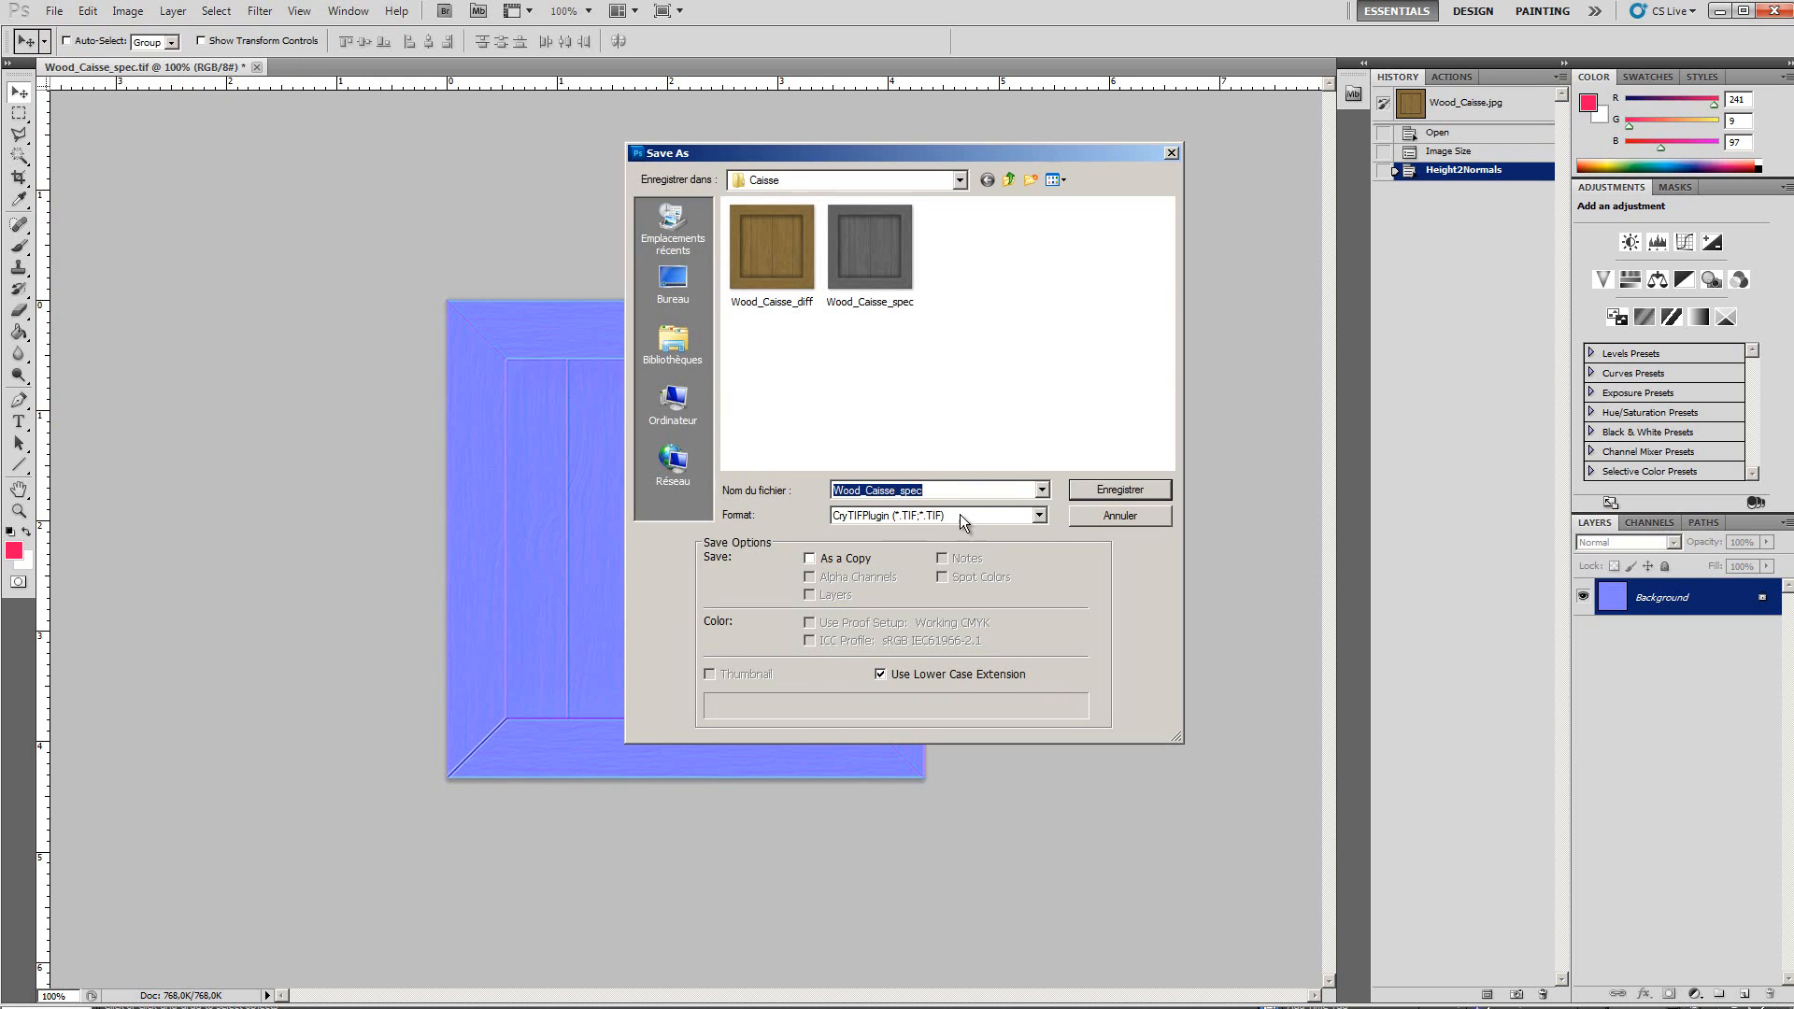
left_click(940, 492)
key("BackSpace")
key("BackSpace")
key("BackSpace")
key("BackSpace")
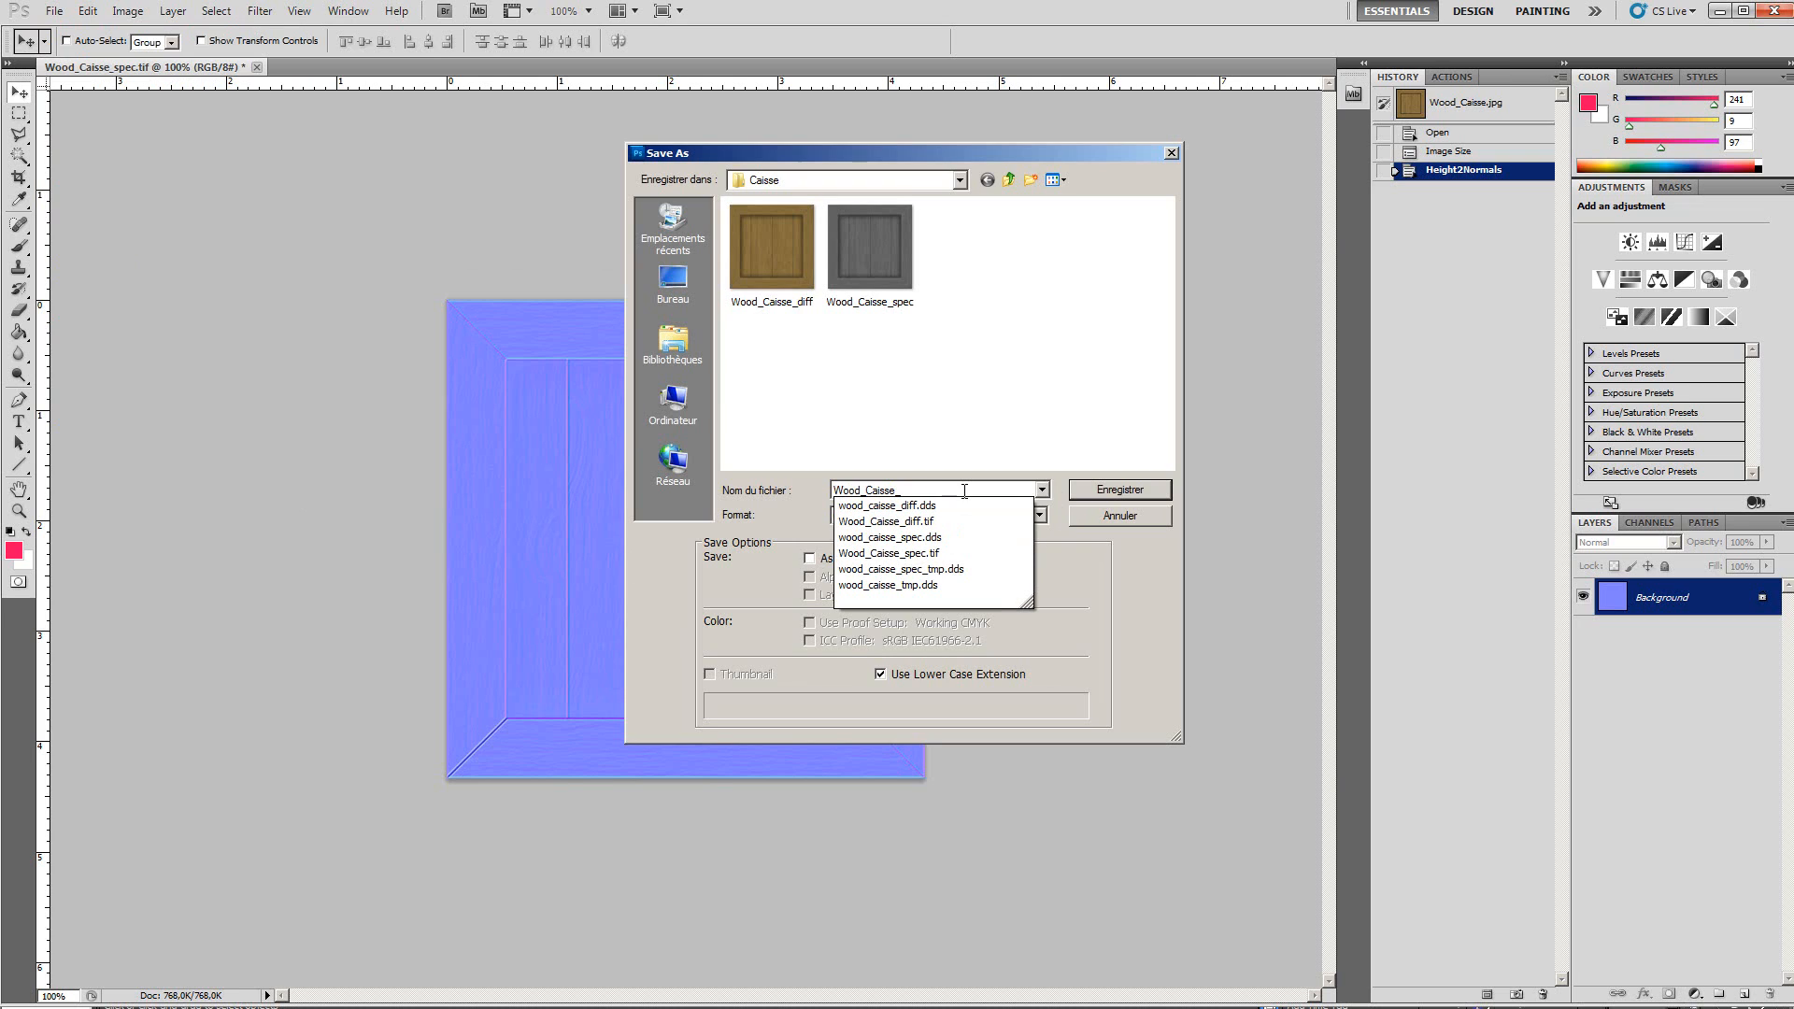
type("norm")
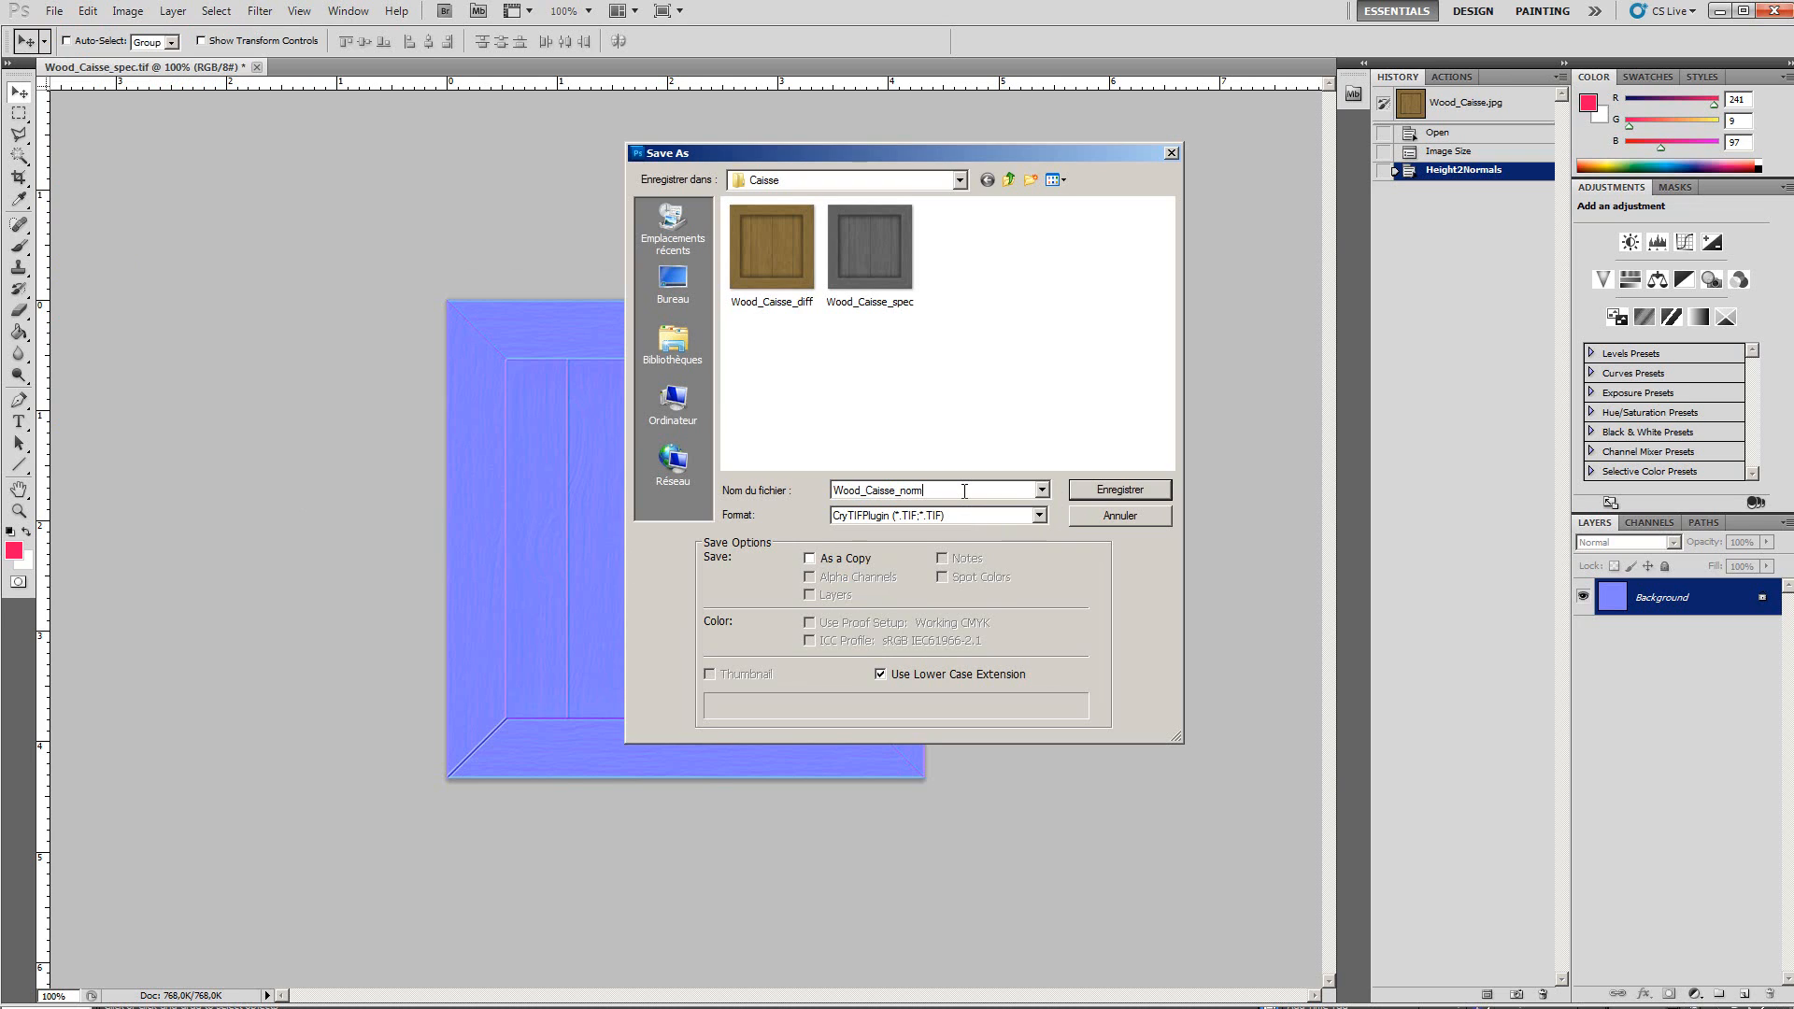
left_click(1147, 491)
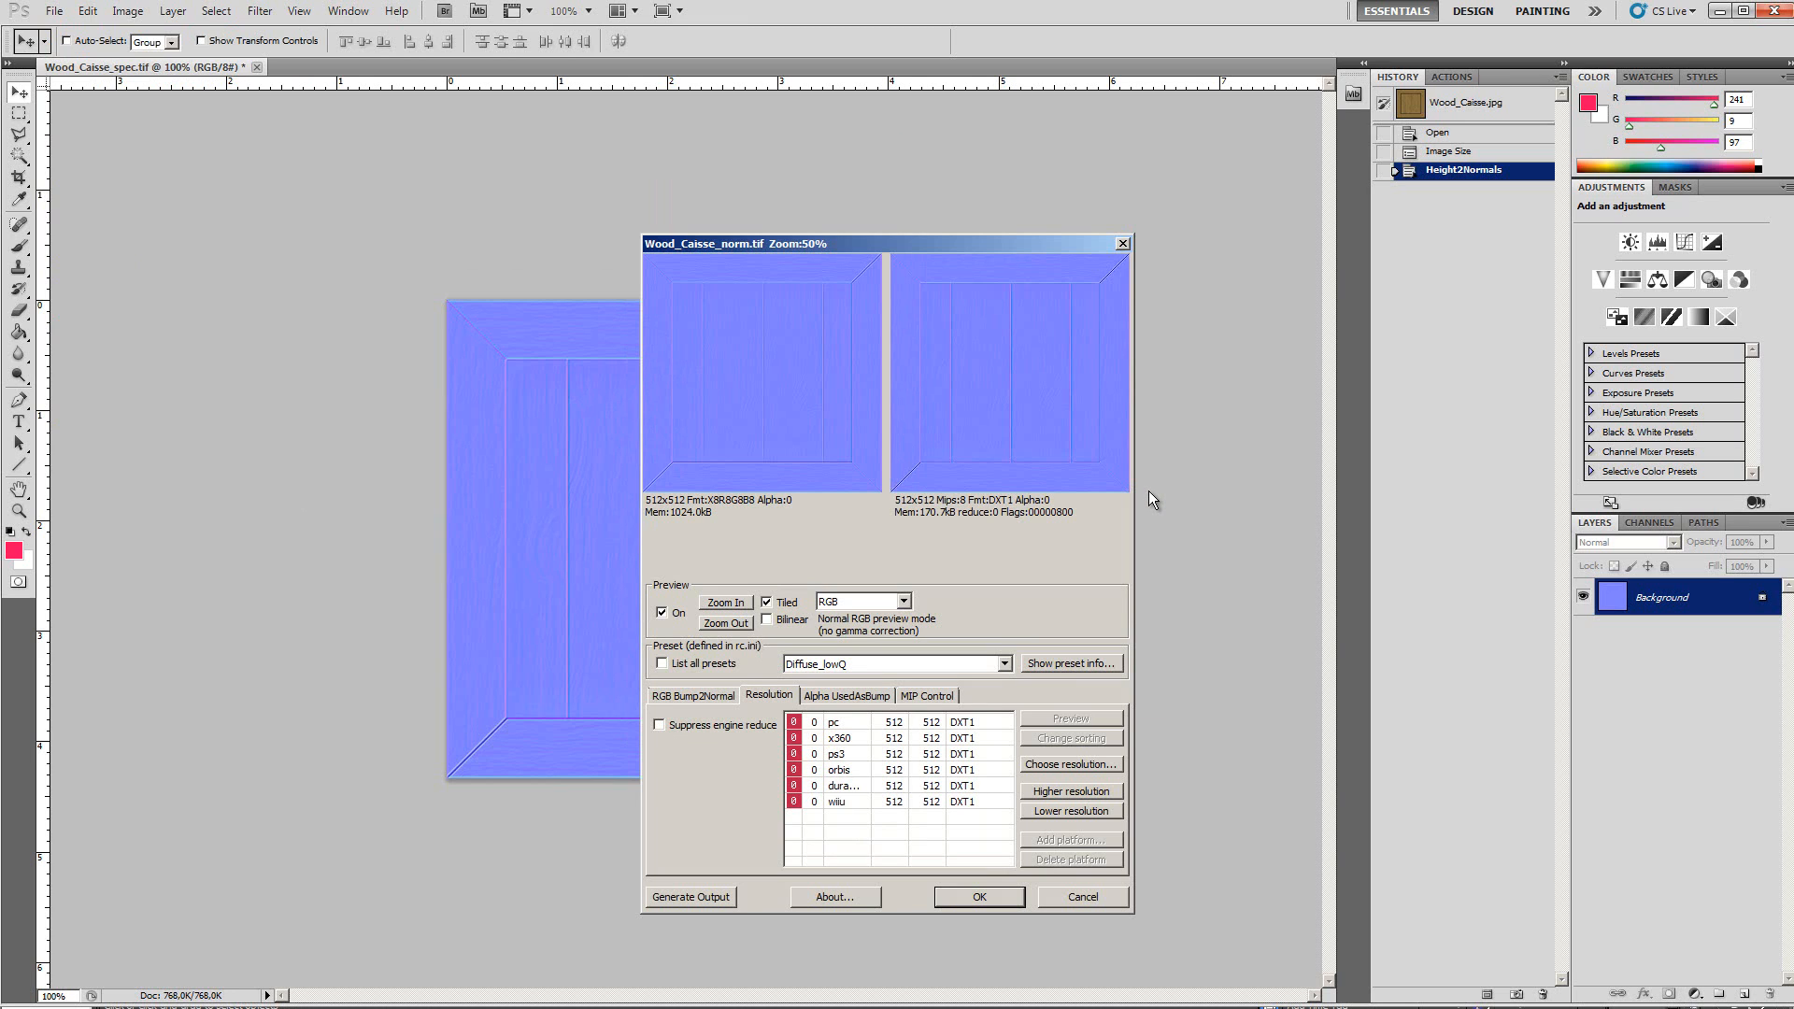
Set the normal texture's CryTIF preset to Normalmap_highQ, accept returning to Photoshop, and check the Caisse folder in Windows Explorer
left_click(1005, 663)
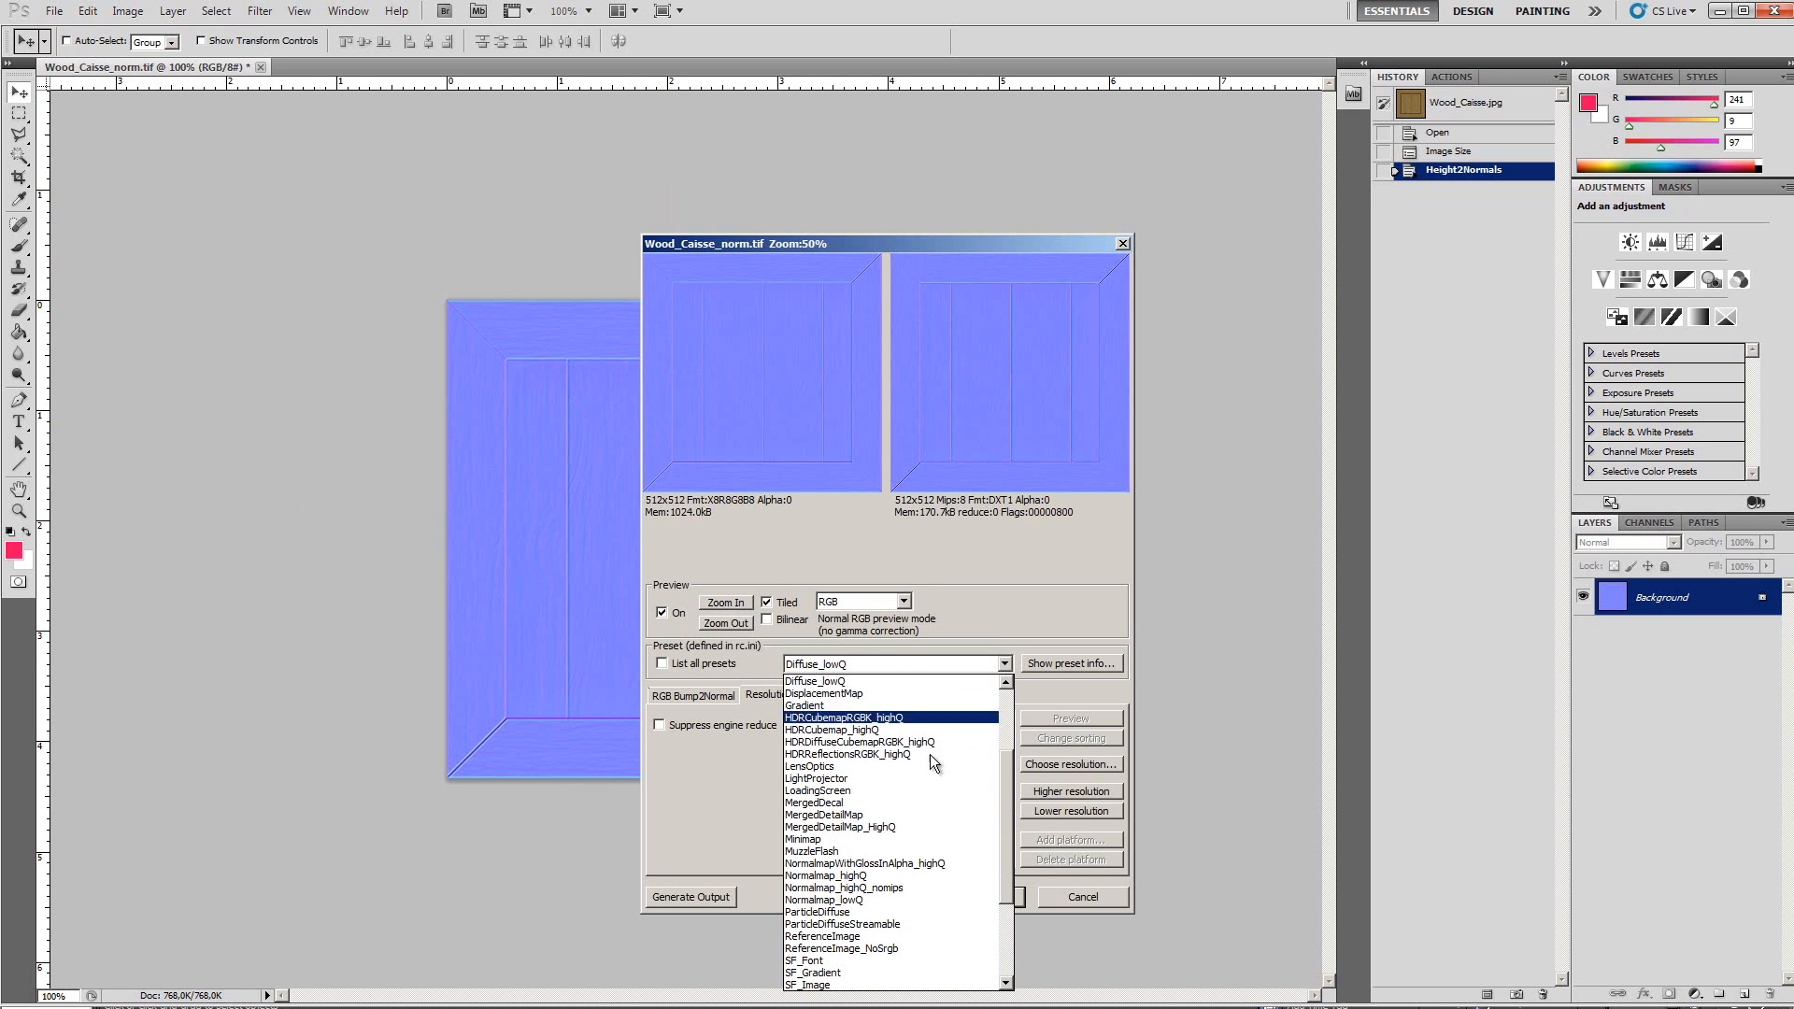
left_click(832, 879)
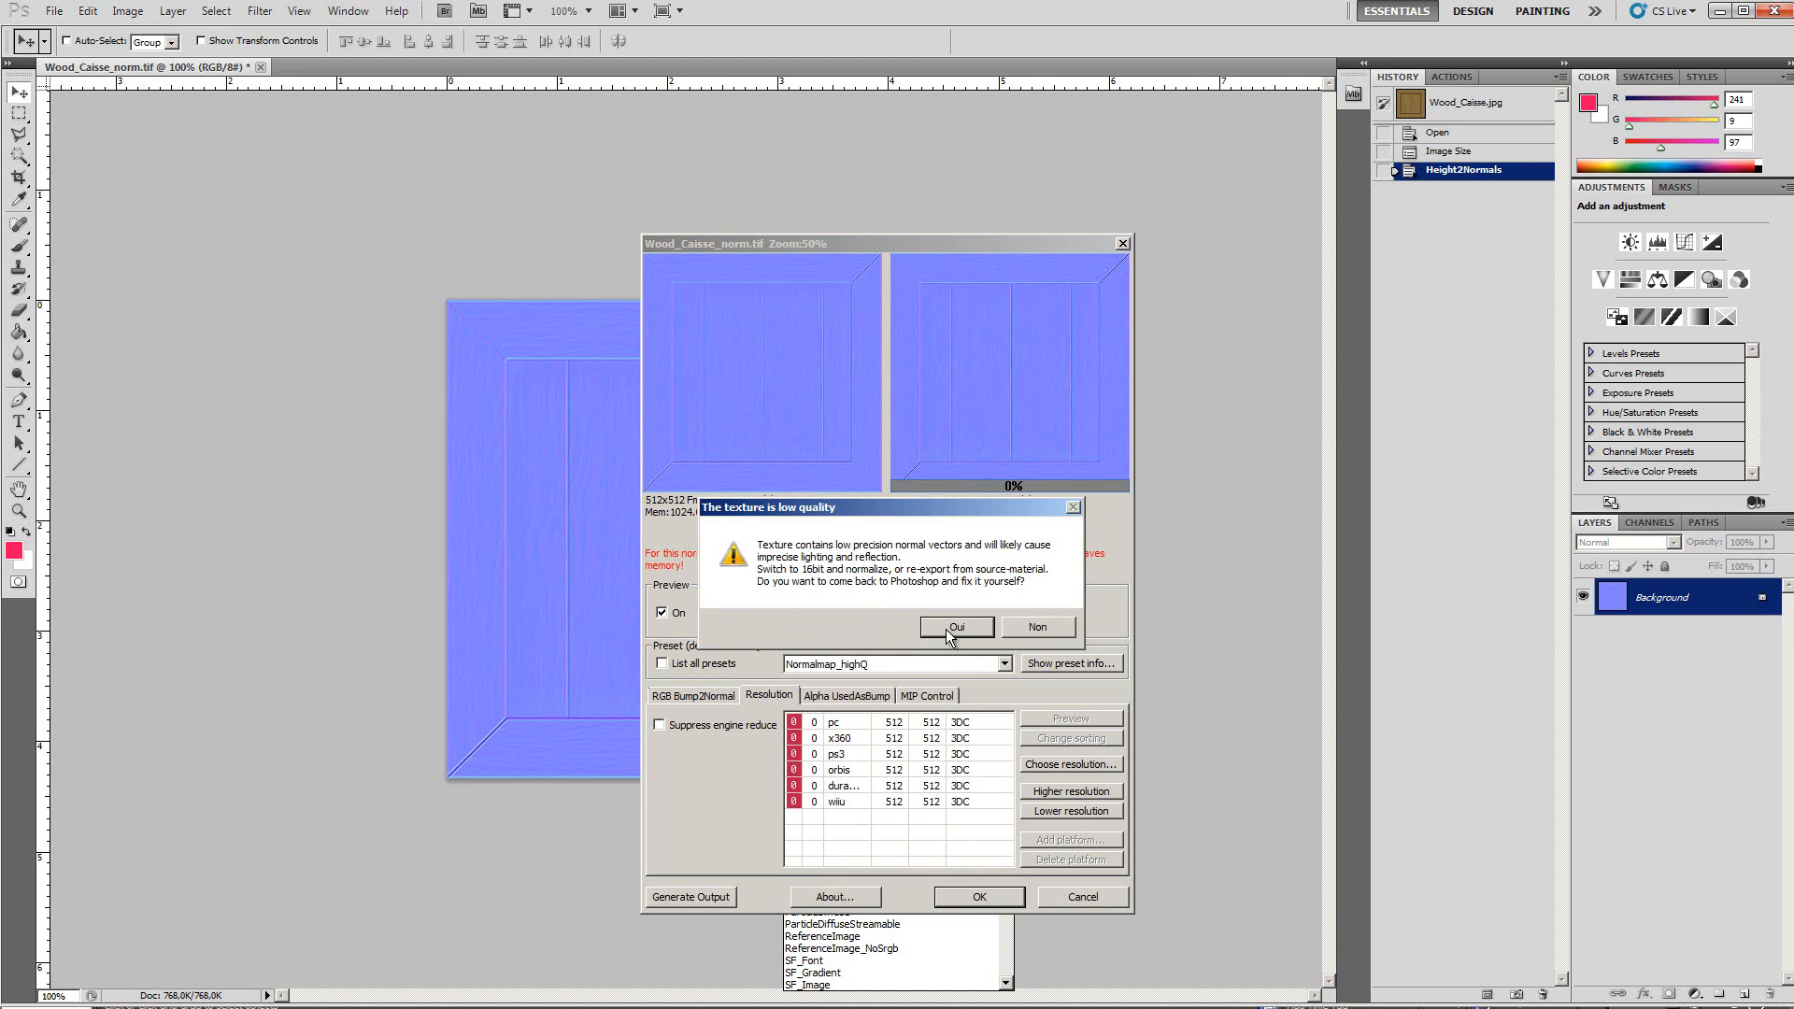
left_click(948, 631)
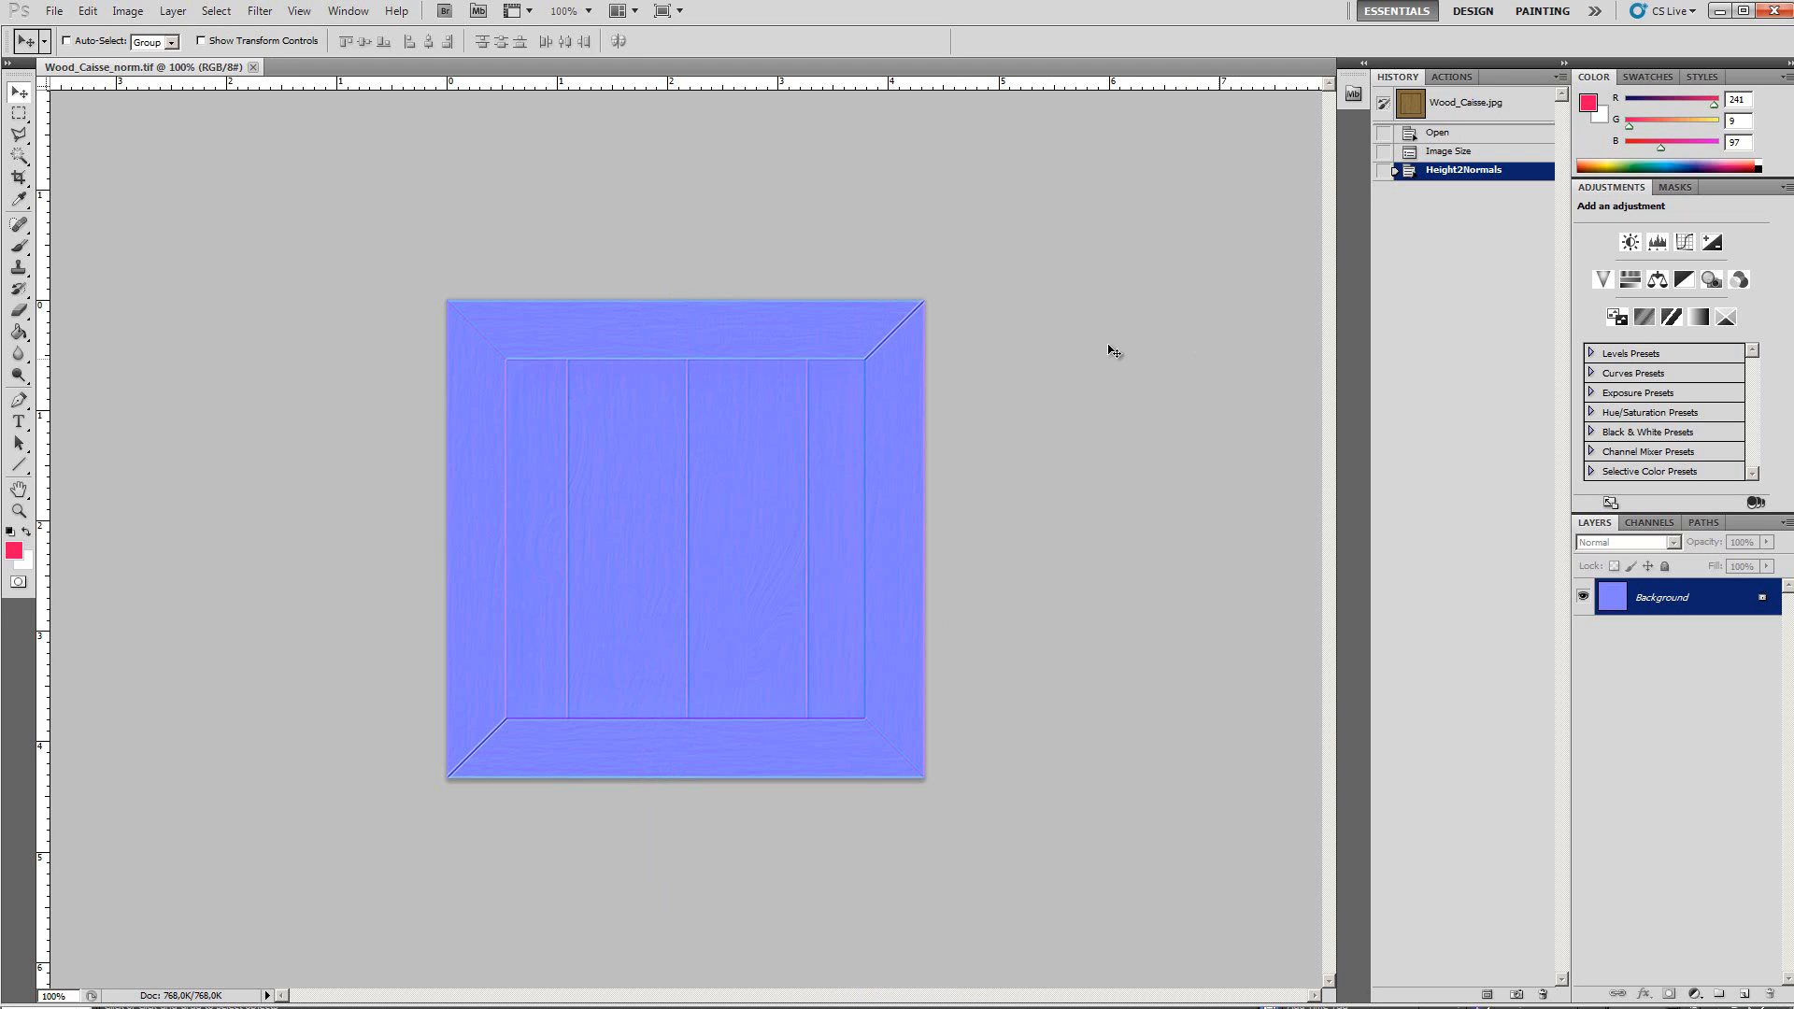
key("alt+Tab")
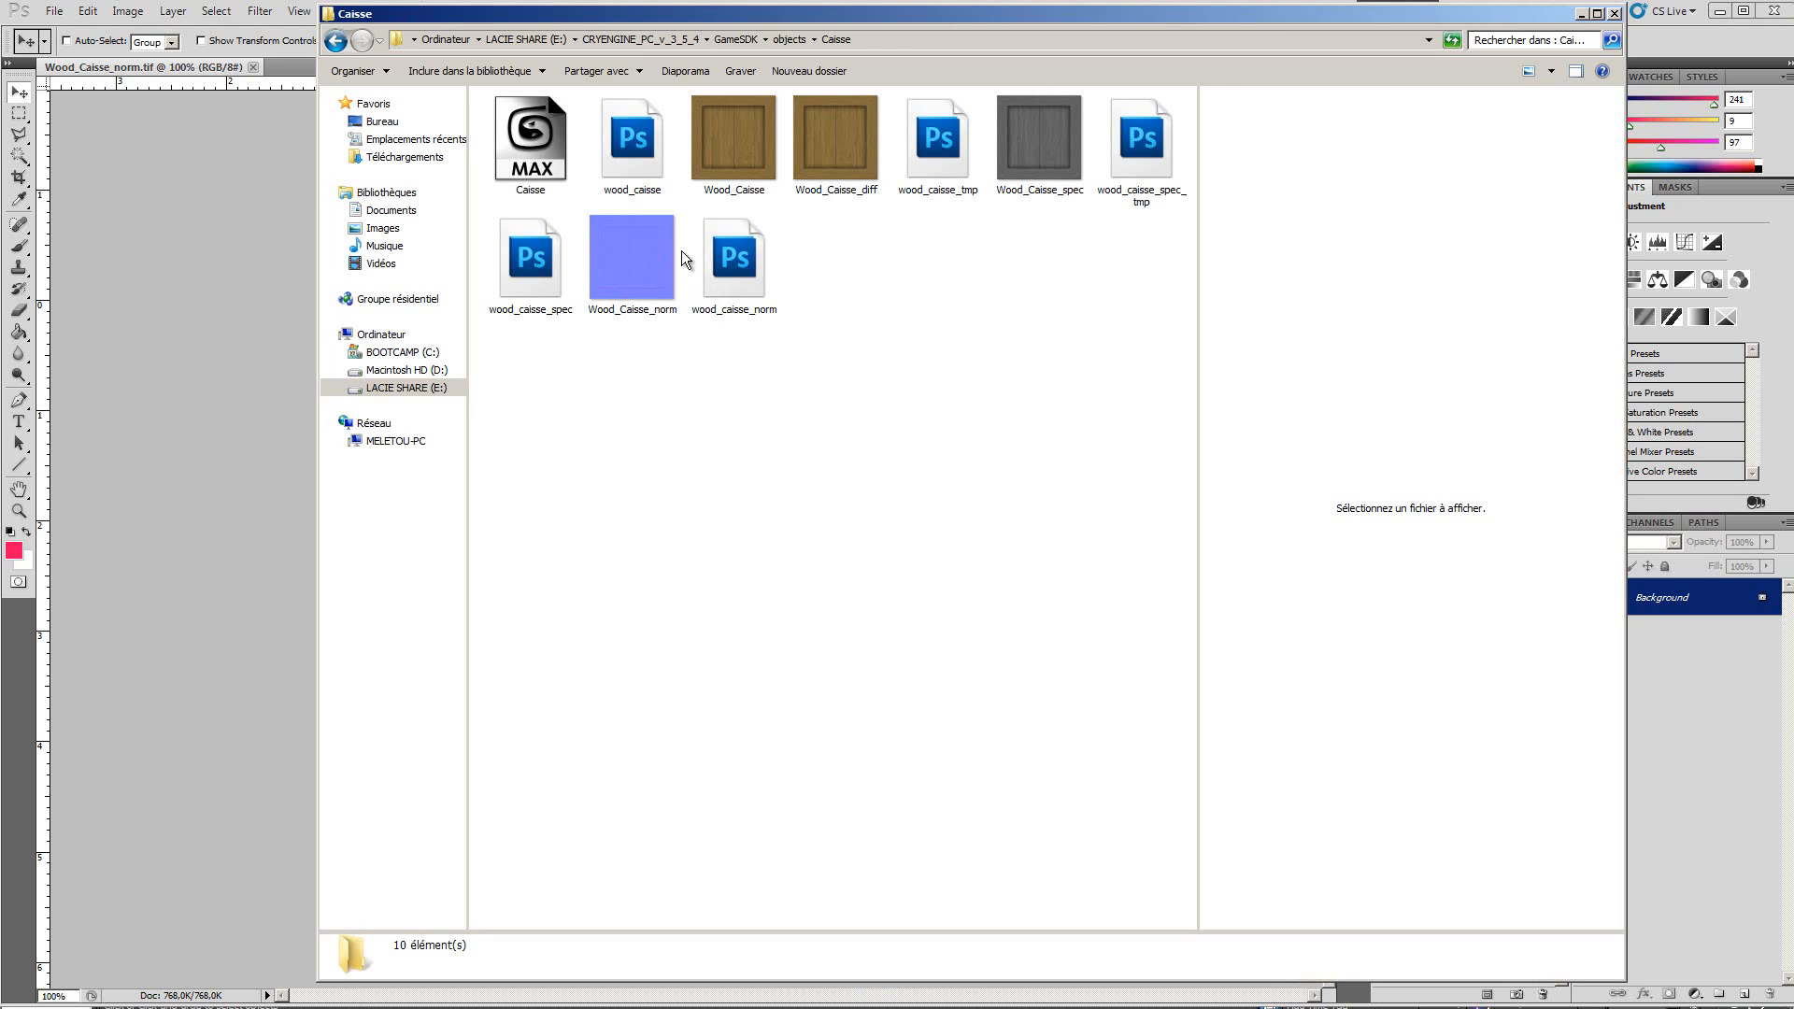
In 3ds Max, turn the first Material Editor slot into a Multi/Sub-Object material, discarding the old material
key("alt+Tab")
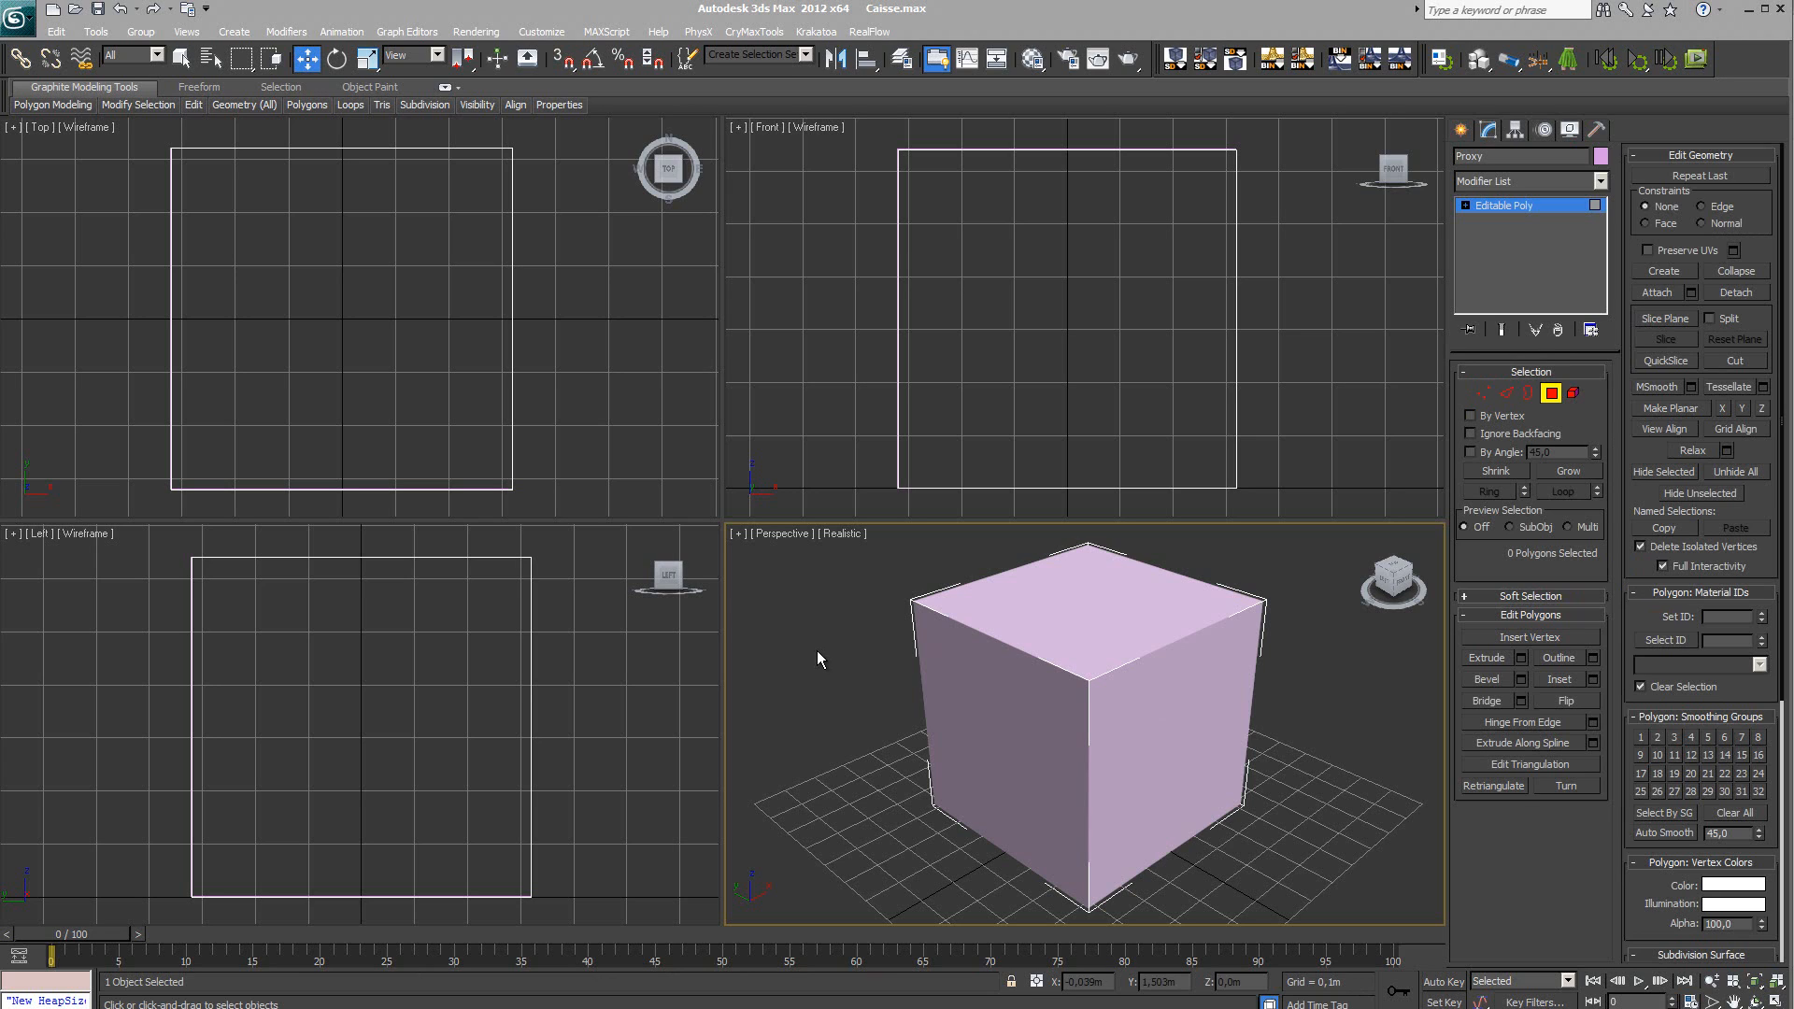
left_click(1033, 60)
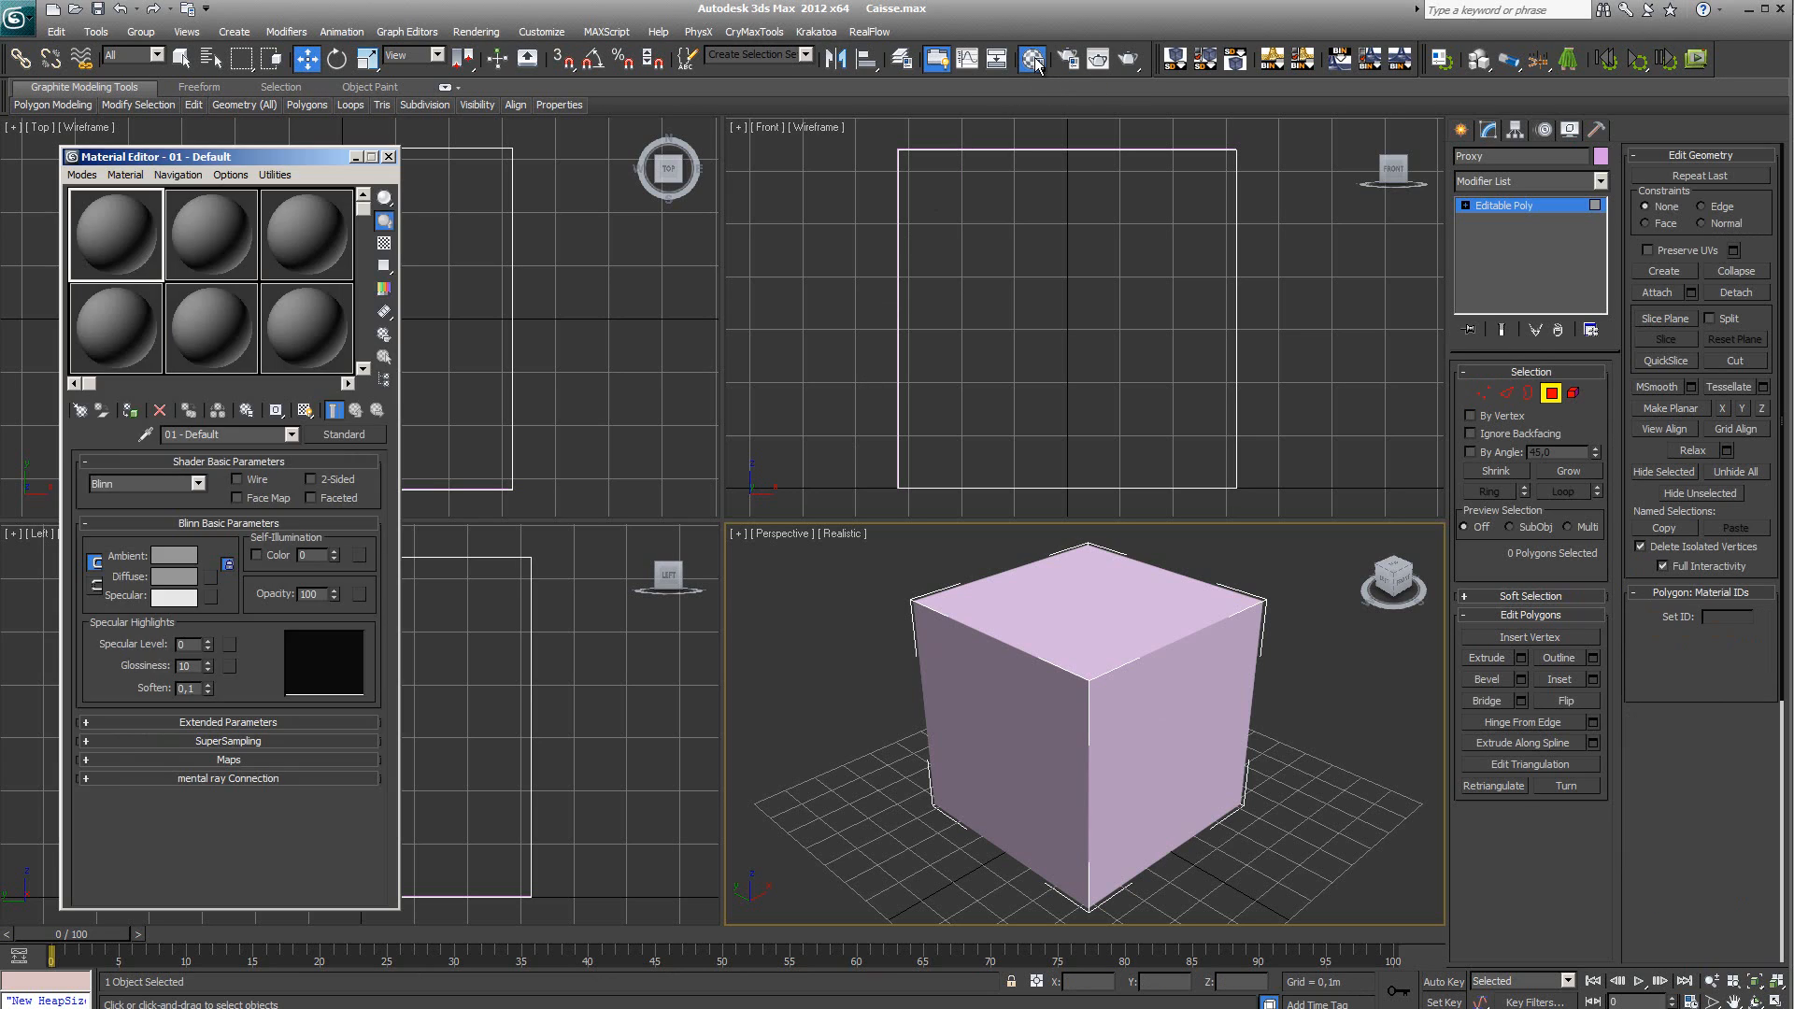
left_click_drag(213, 157, 225, 134)
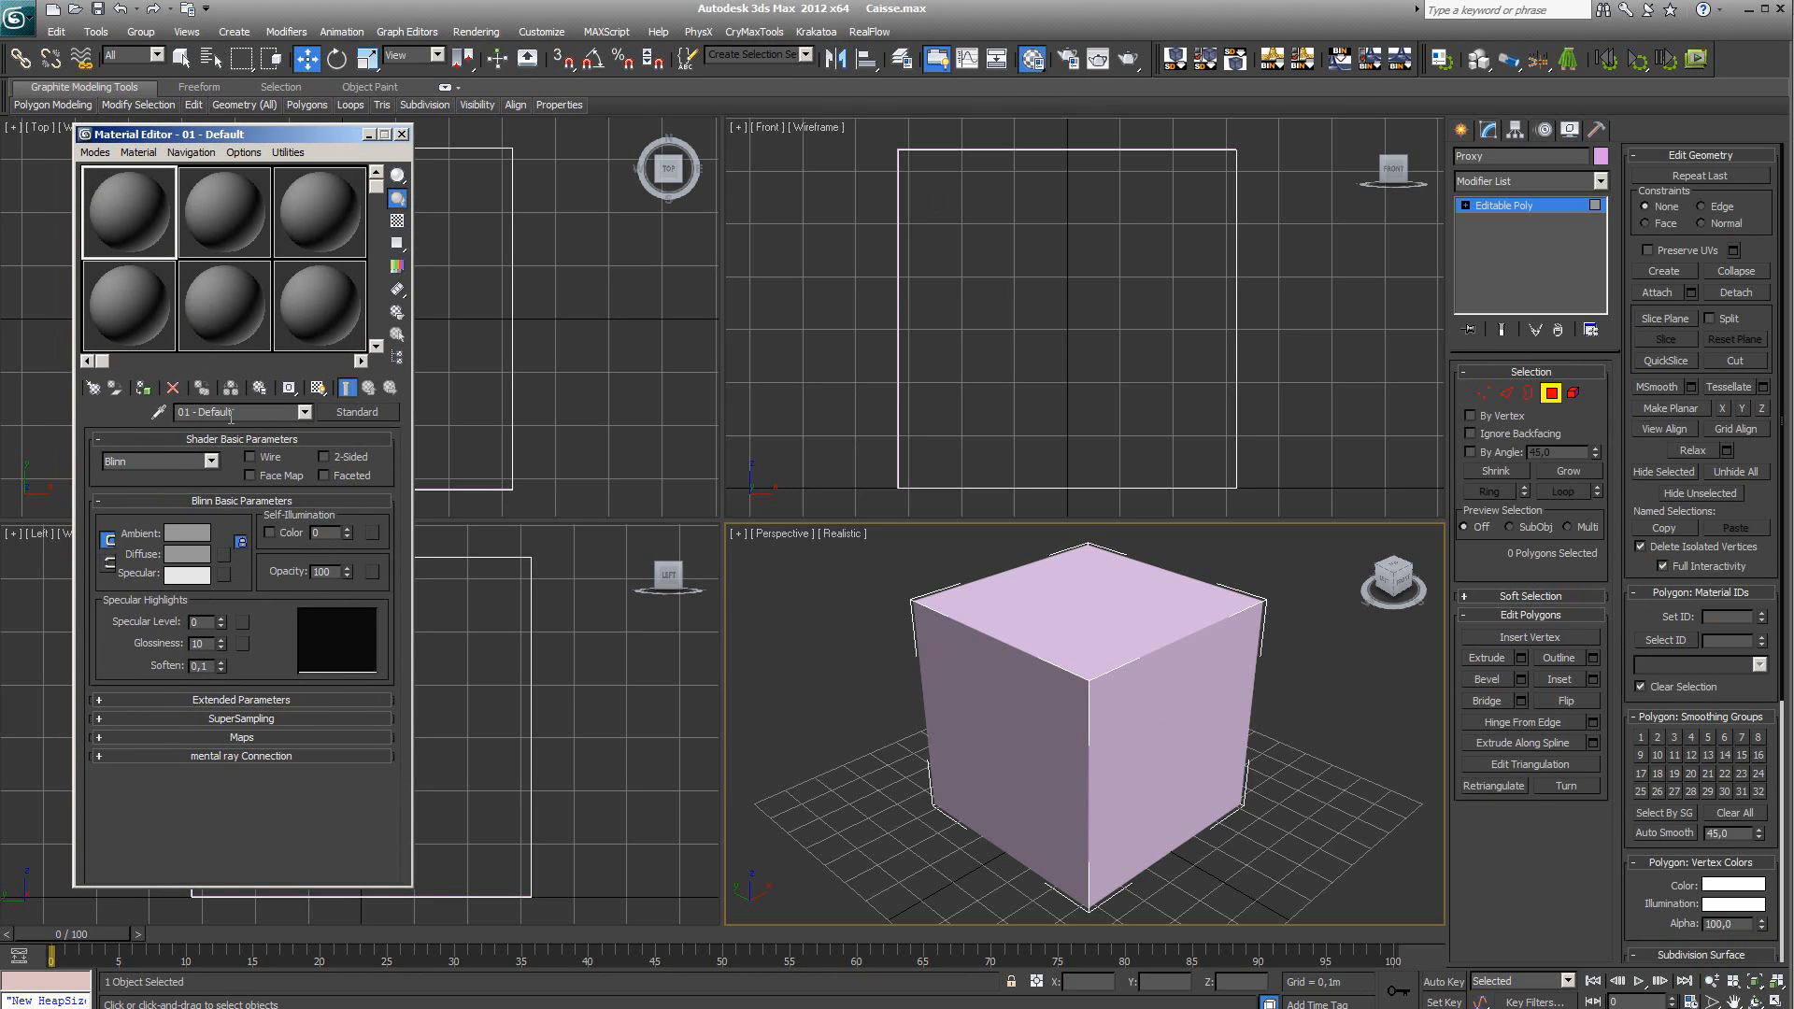
left_click(357, 413)
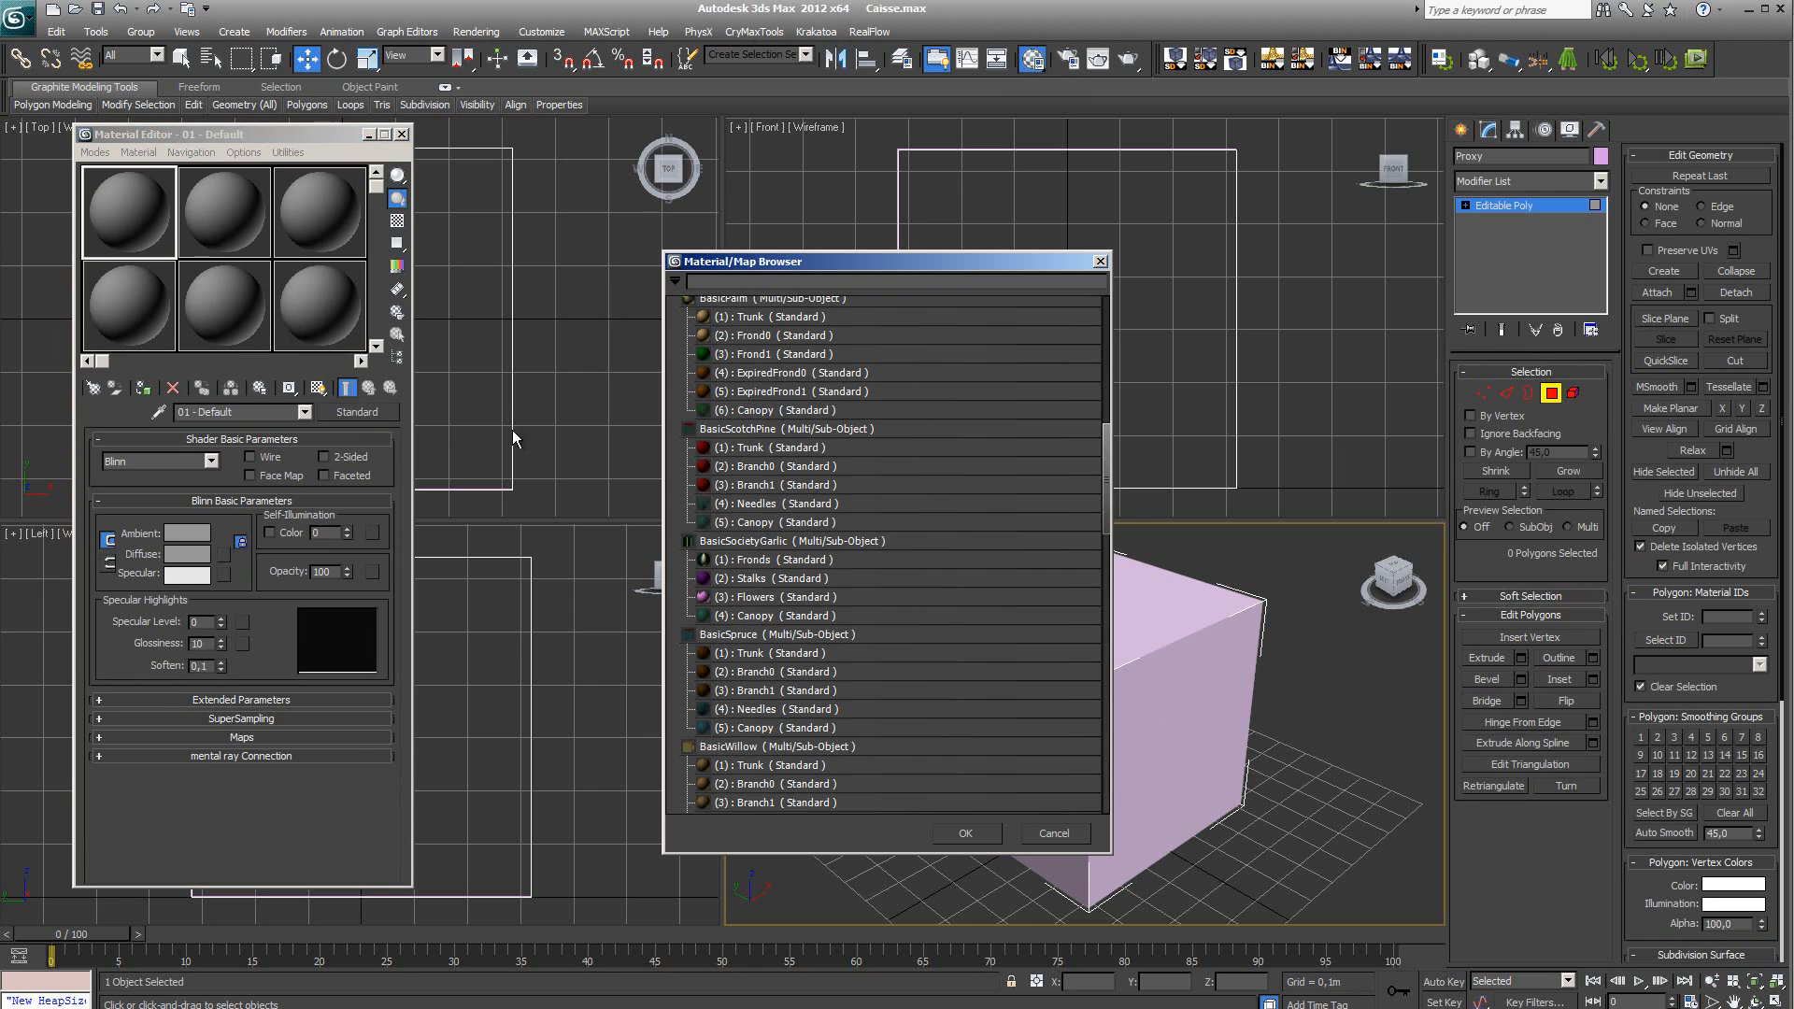
left_click_drag(1108, 434, 1106, 686)
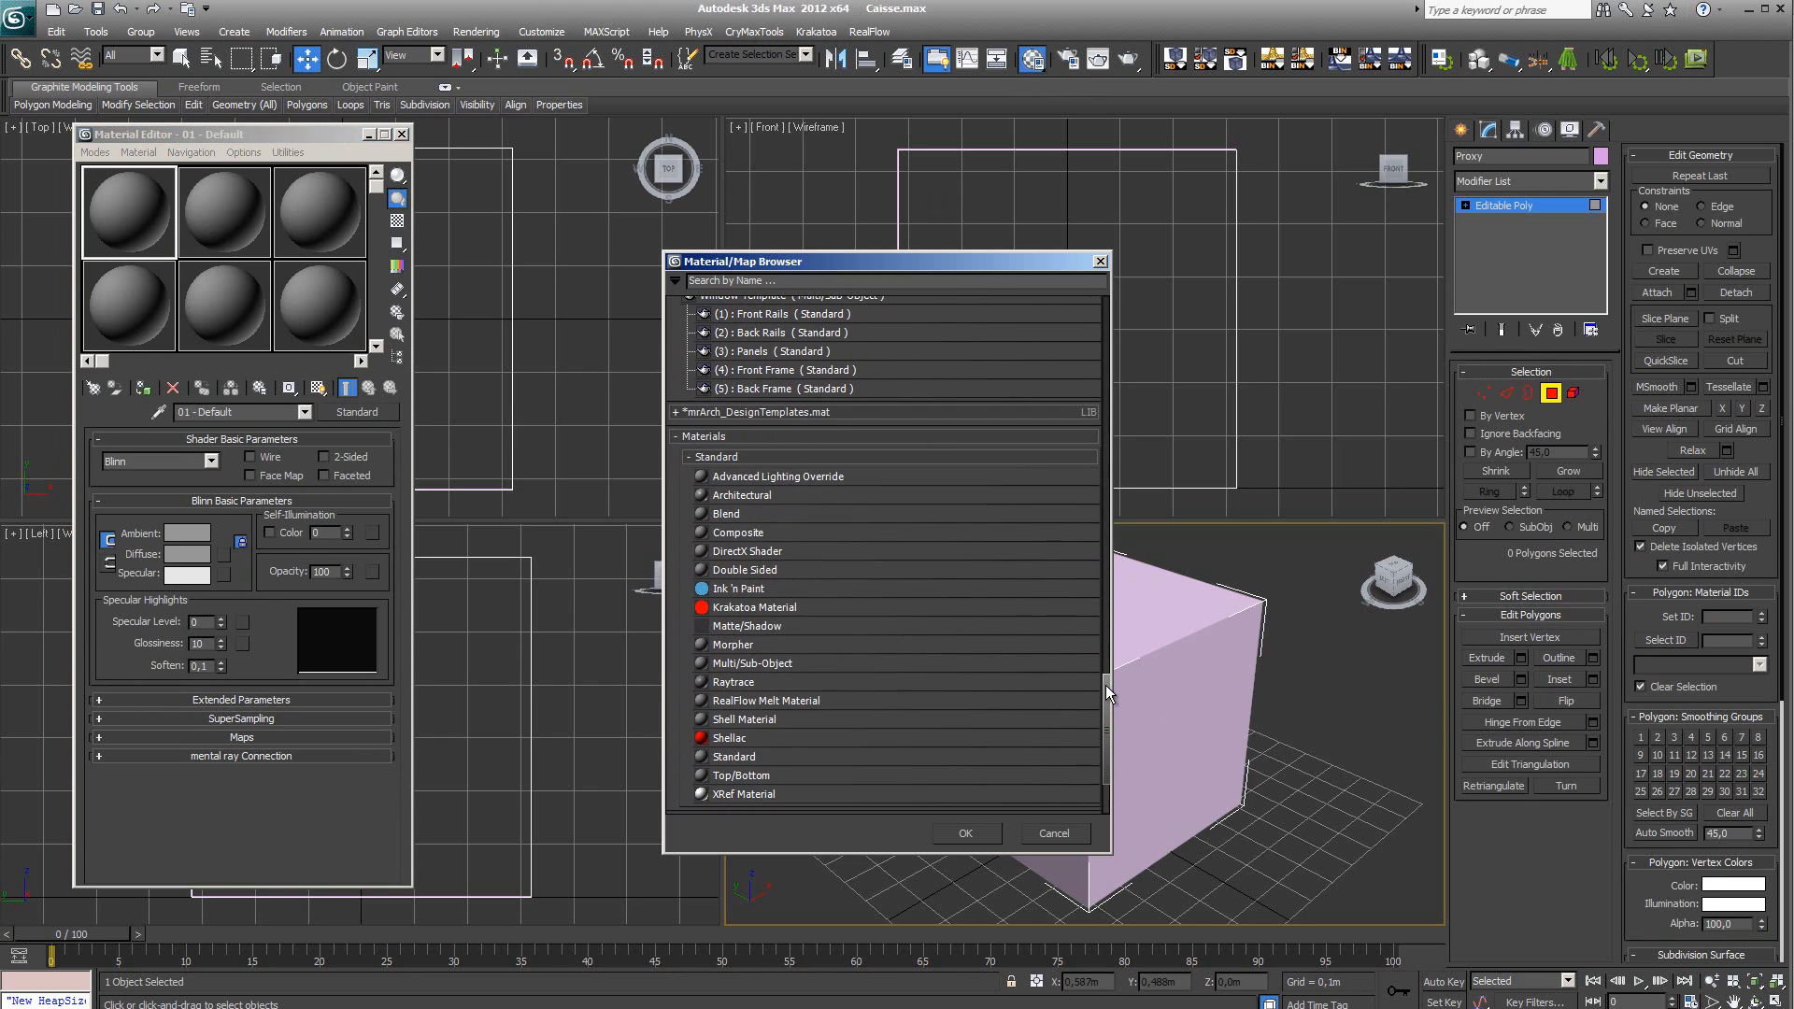
double_click(745, 664)
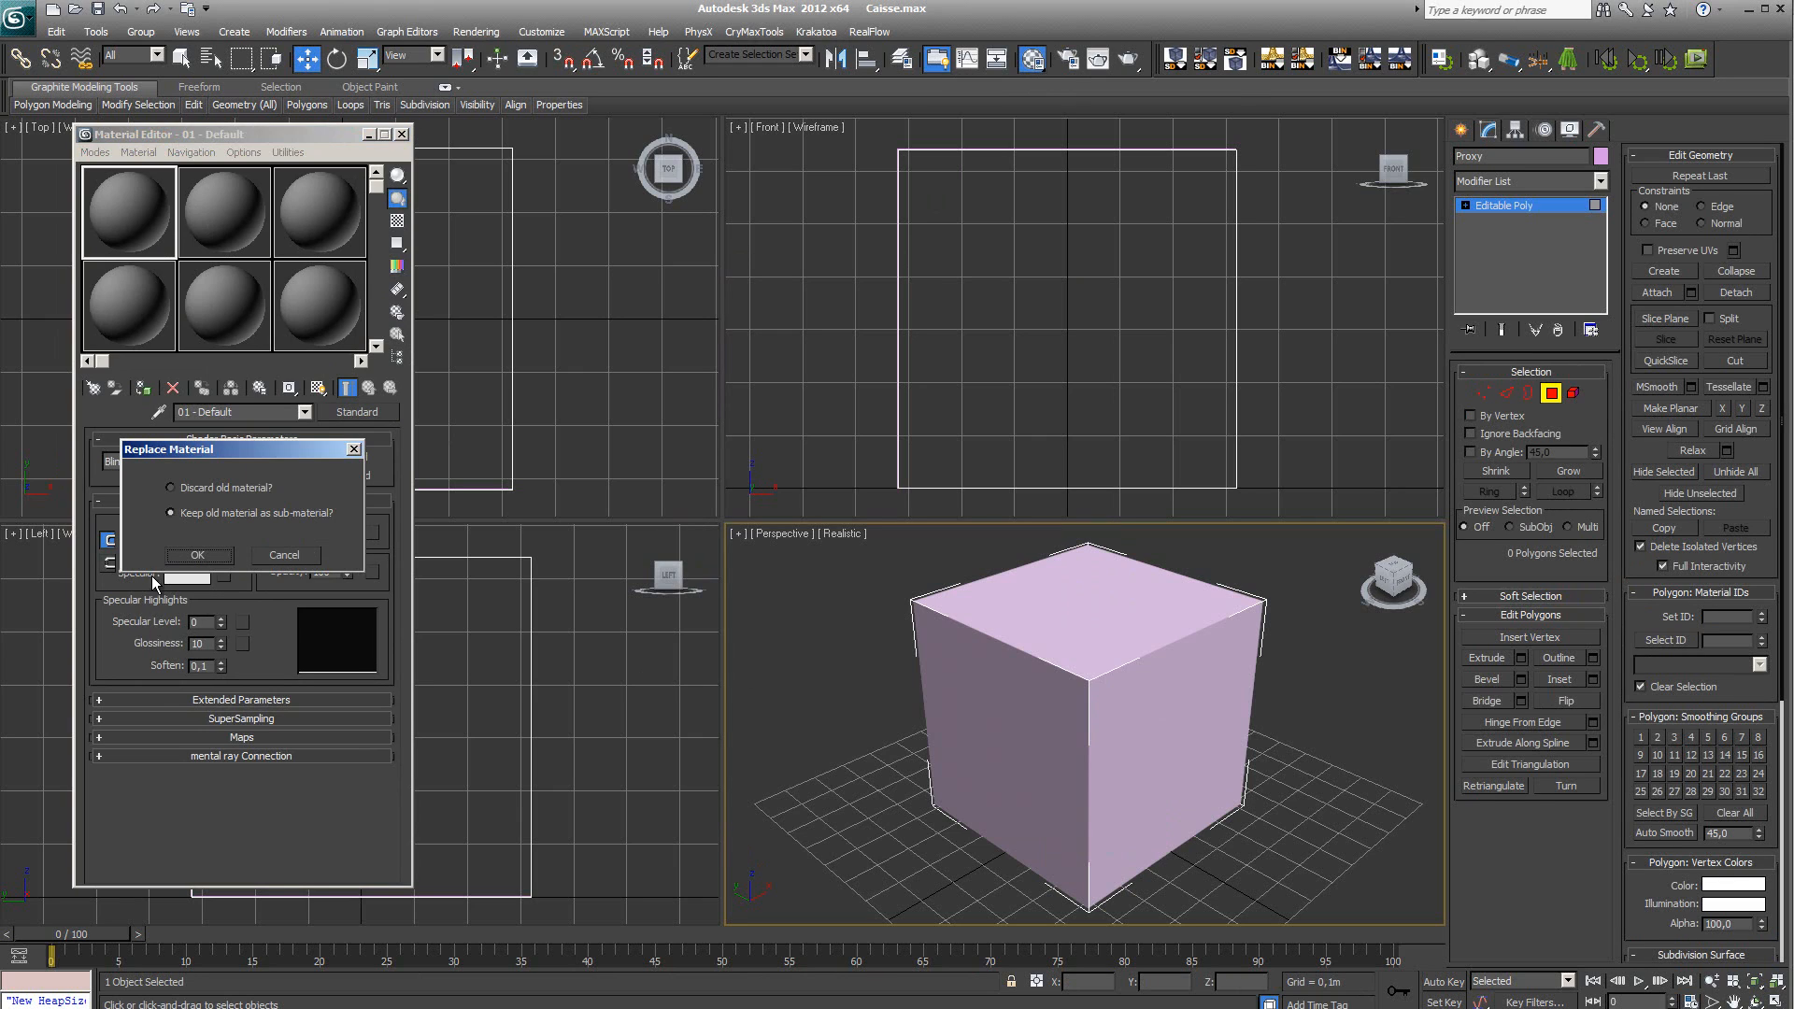
left_click(171, 488)
left_click(198, 555)
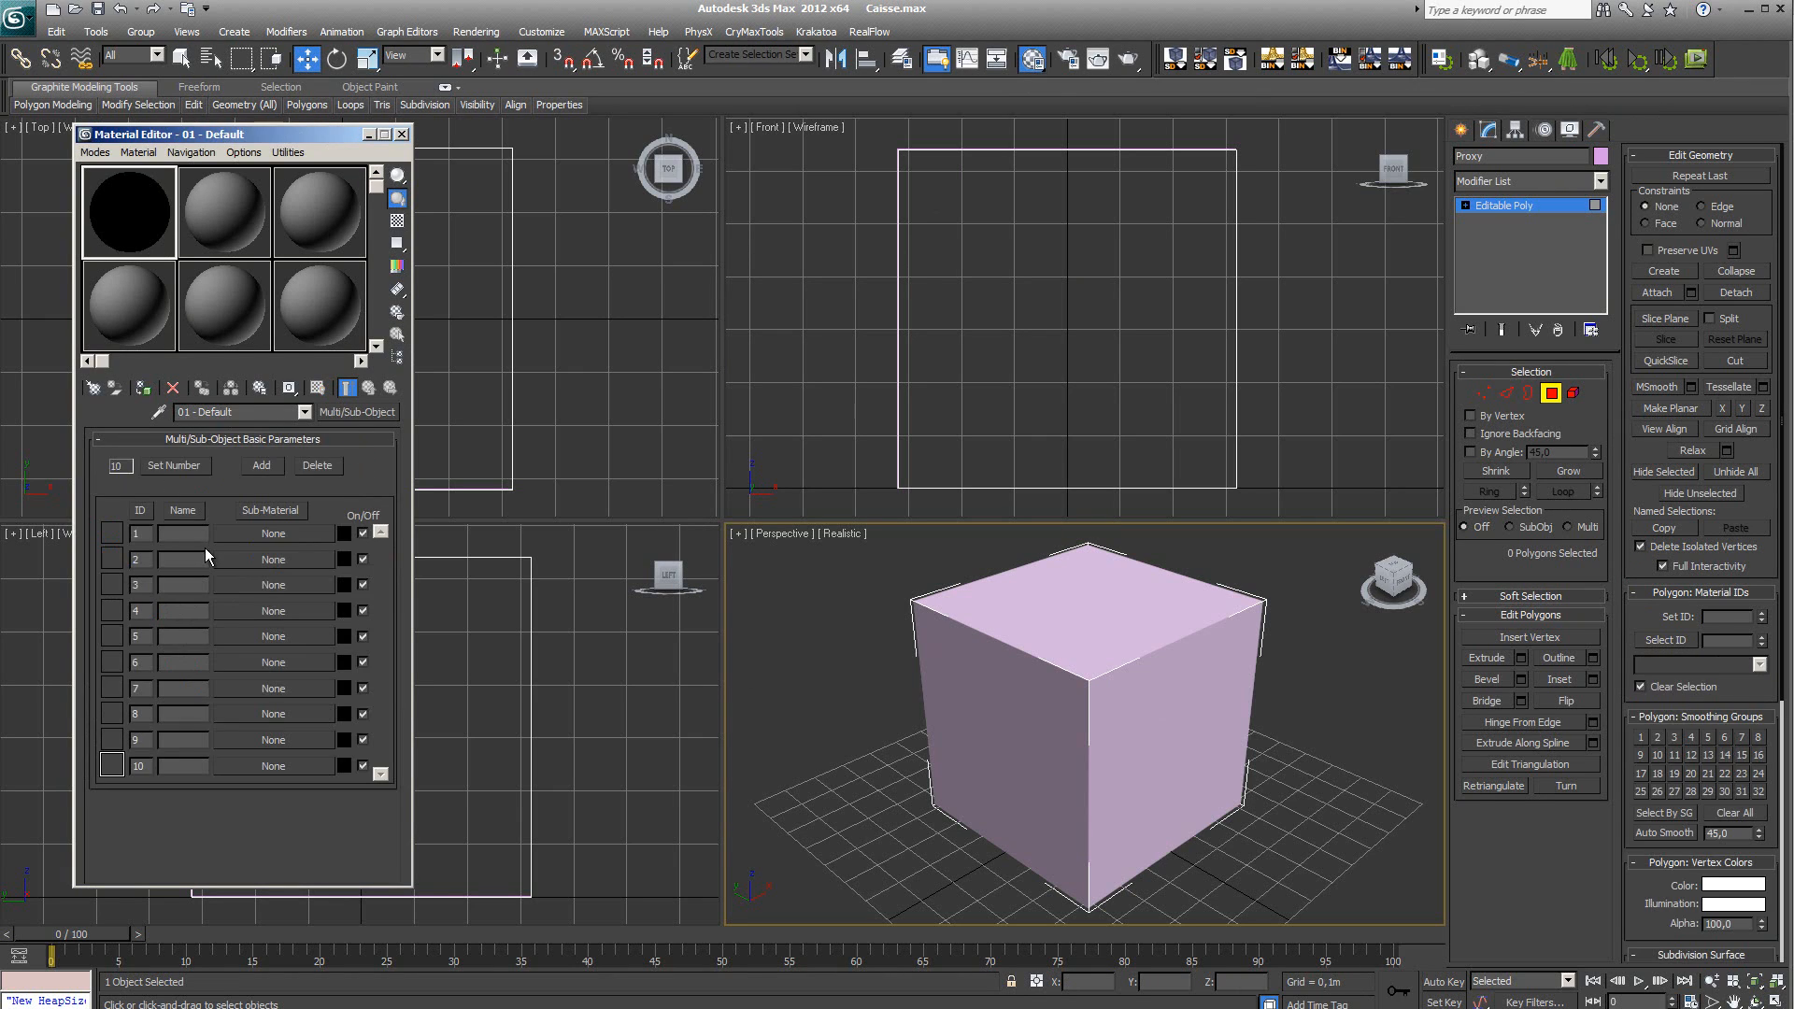
Set the Multi/Sub-Object material's number of materials to 2 and name it Caisse
left_click(183, 467)
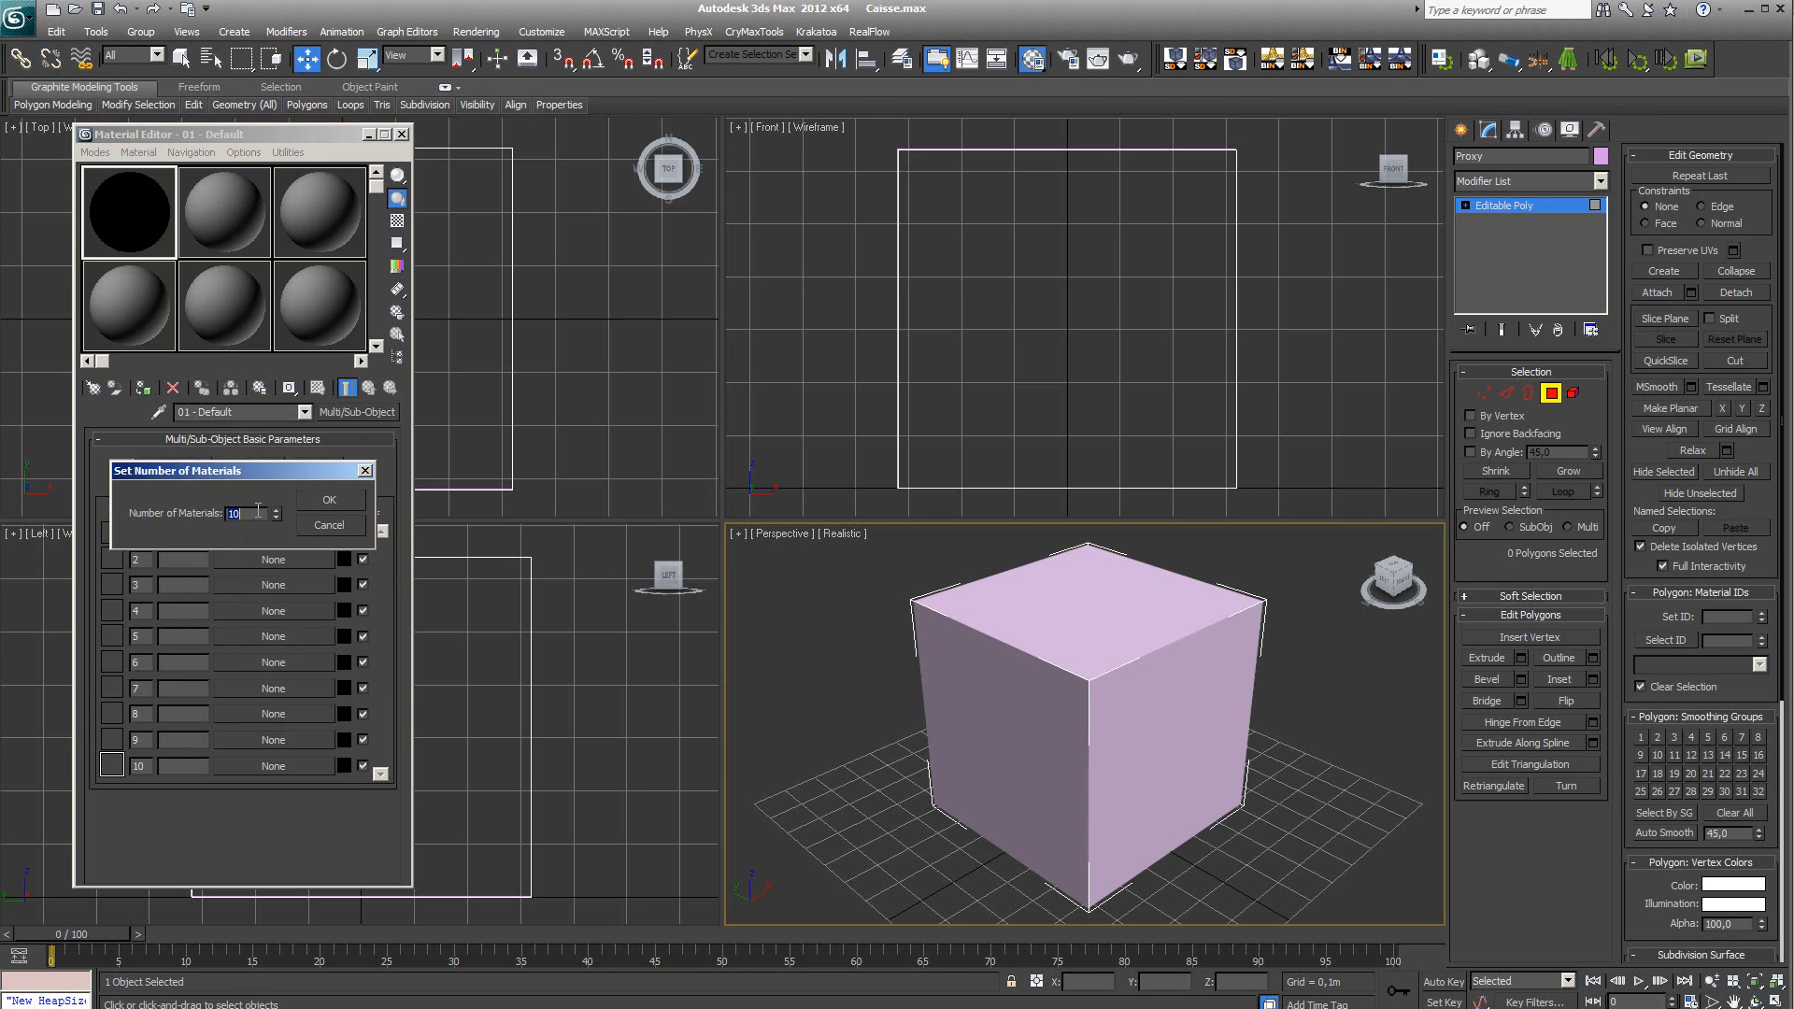
type("2")
left_click(338, 499)
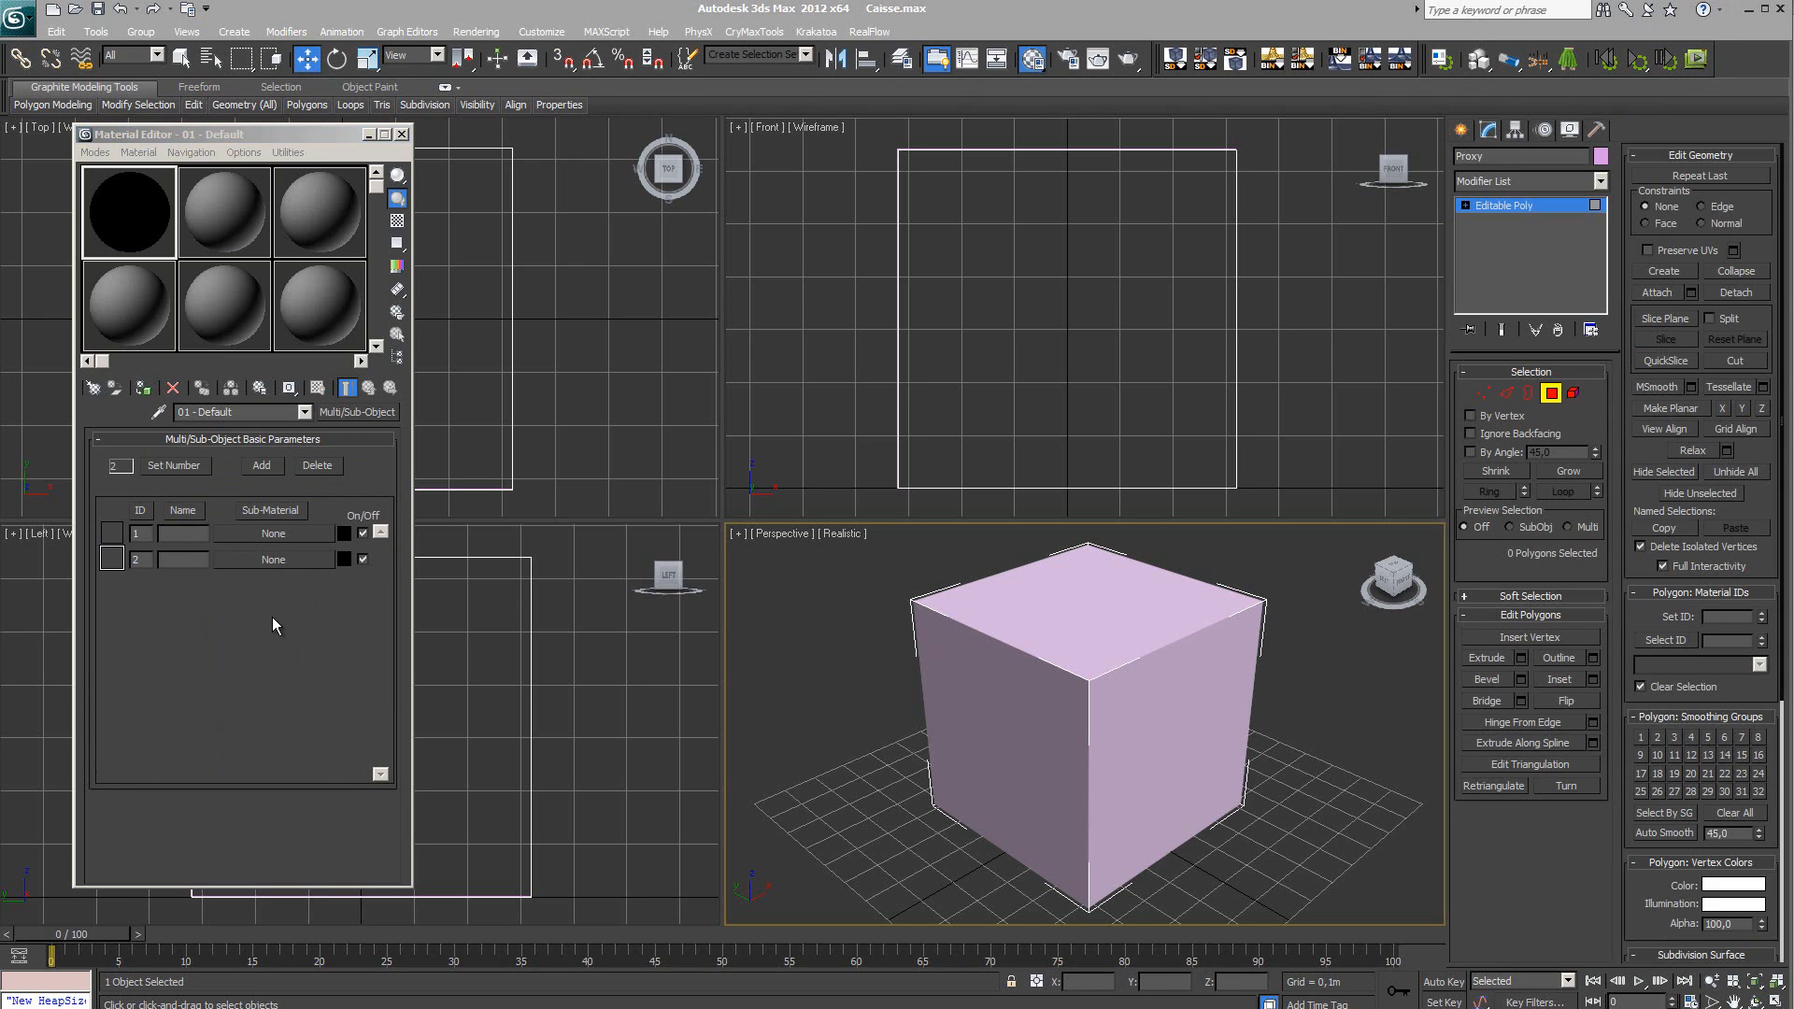
left_click(244, 413)
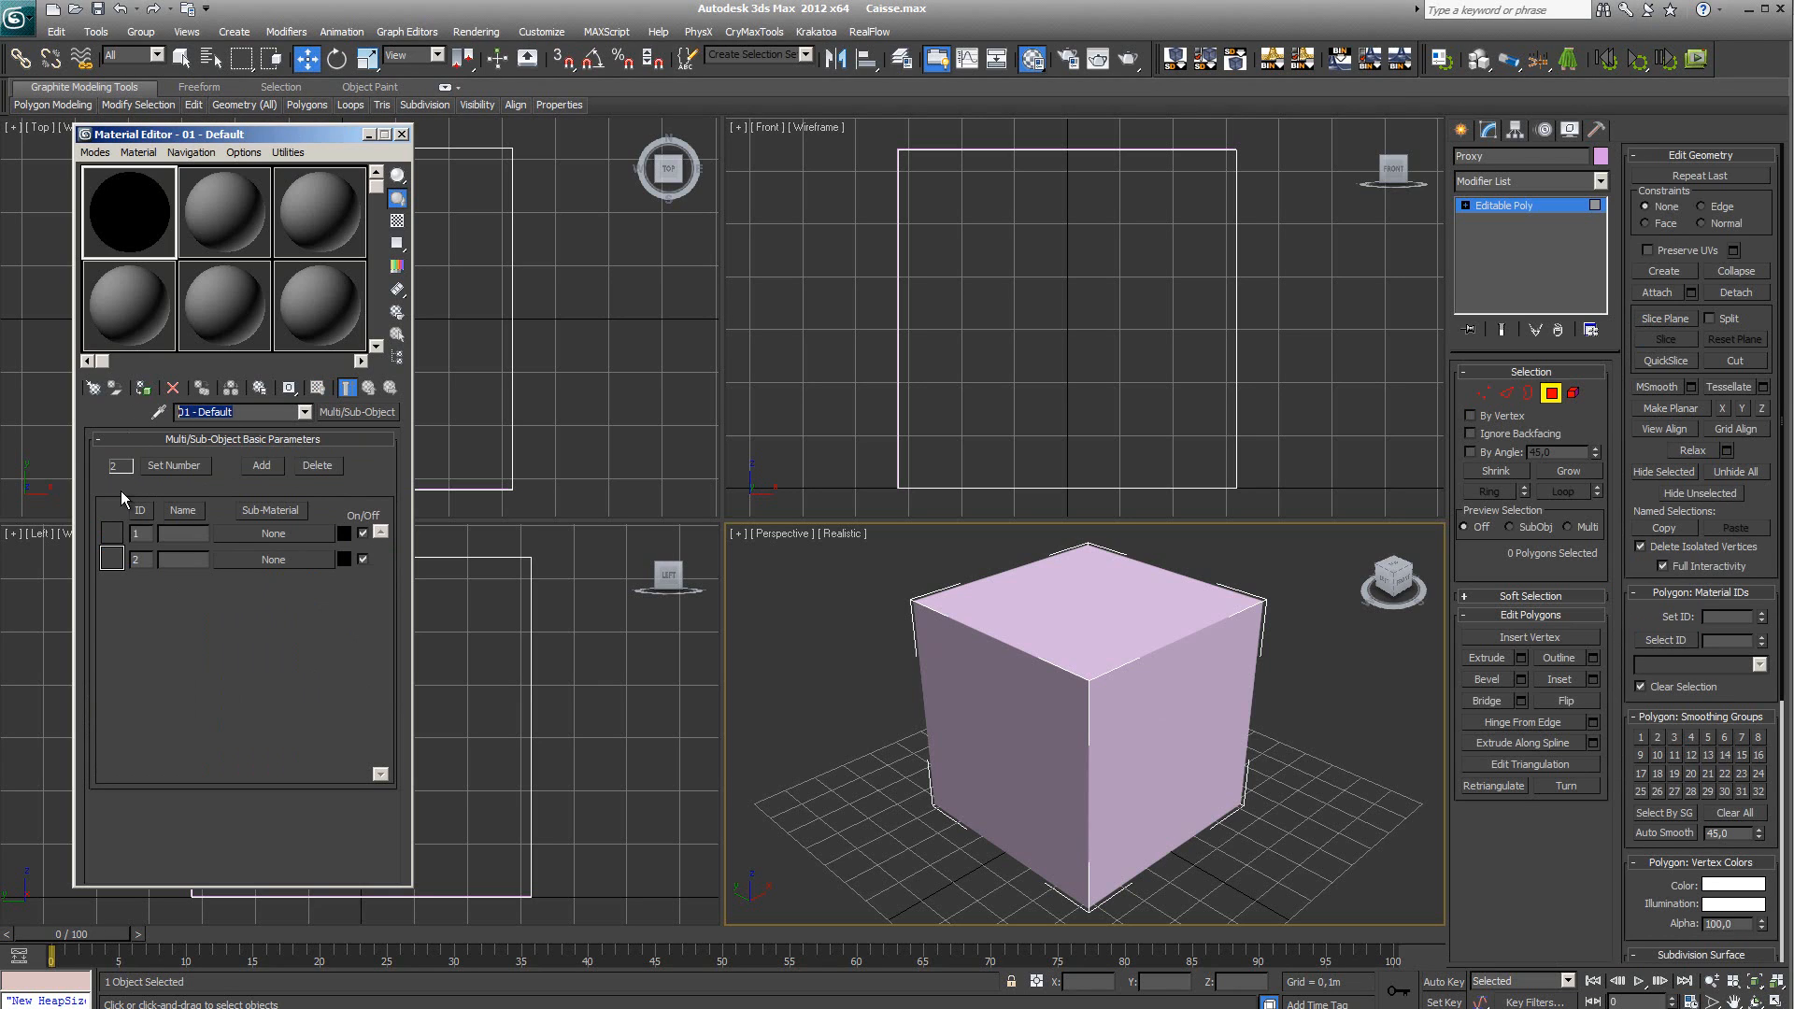
type("Caisse")
key("Return")
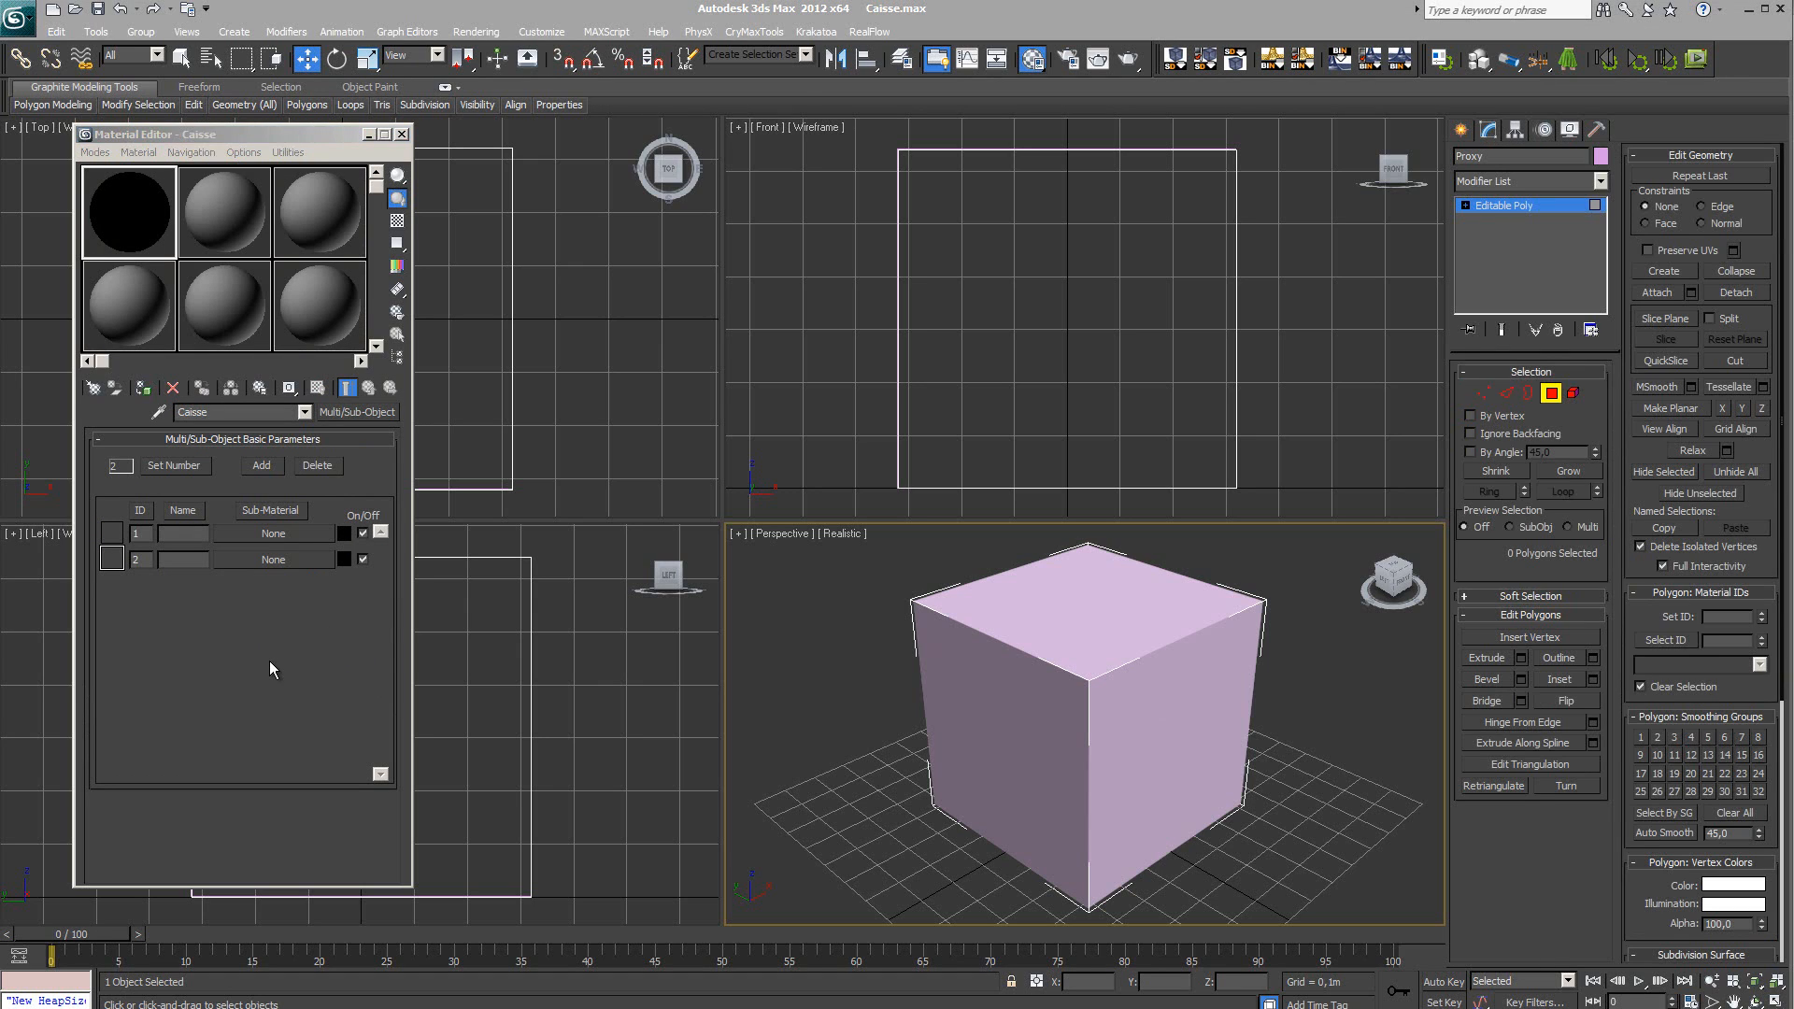
Assign a Standard material to sub-material 1 and name it Caisse_Texture
left_click(266, 533)
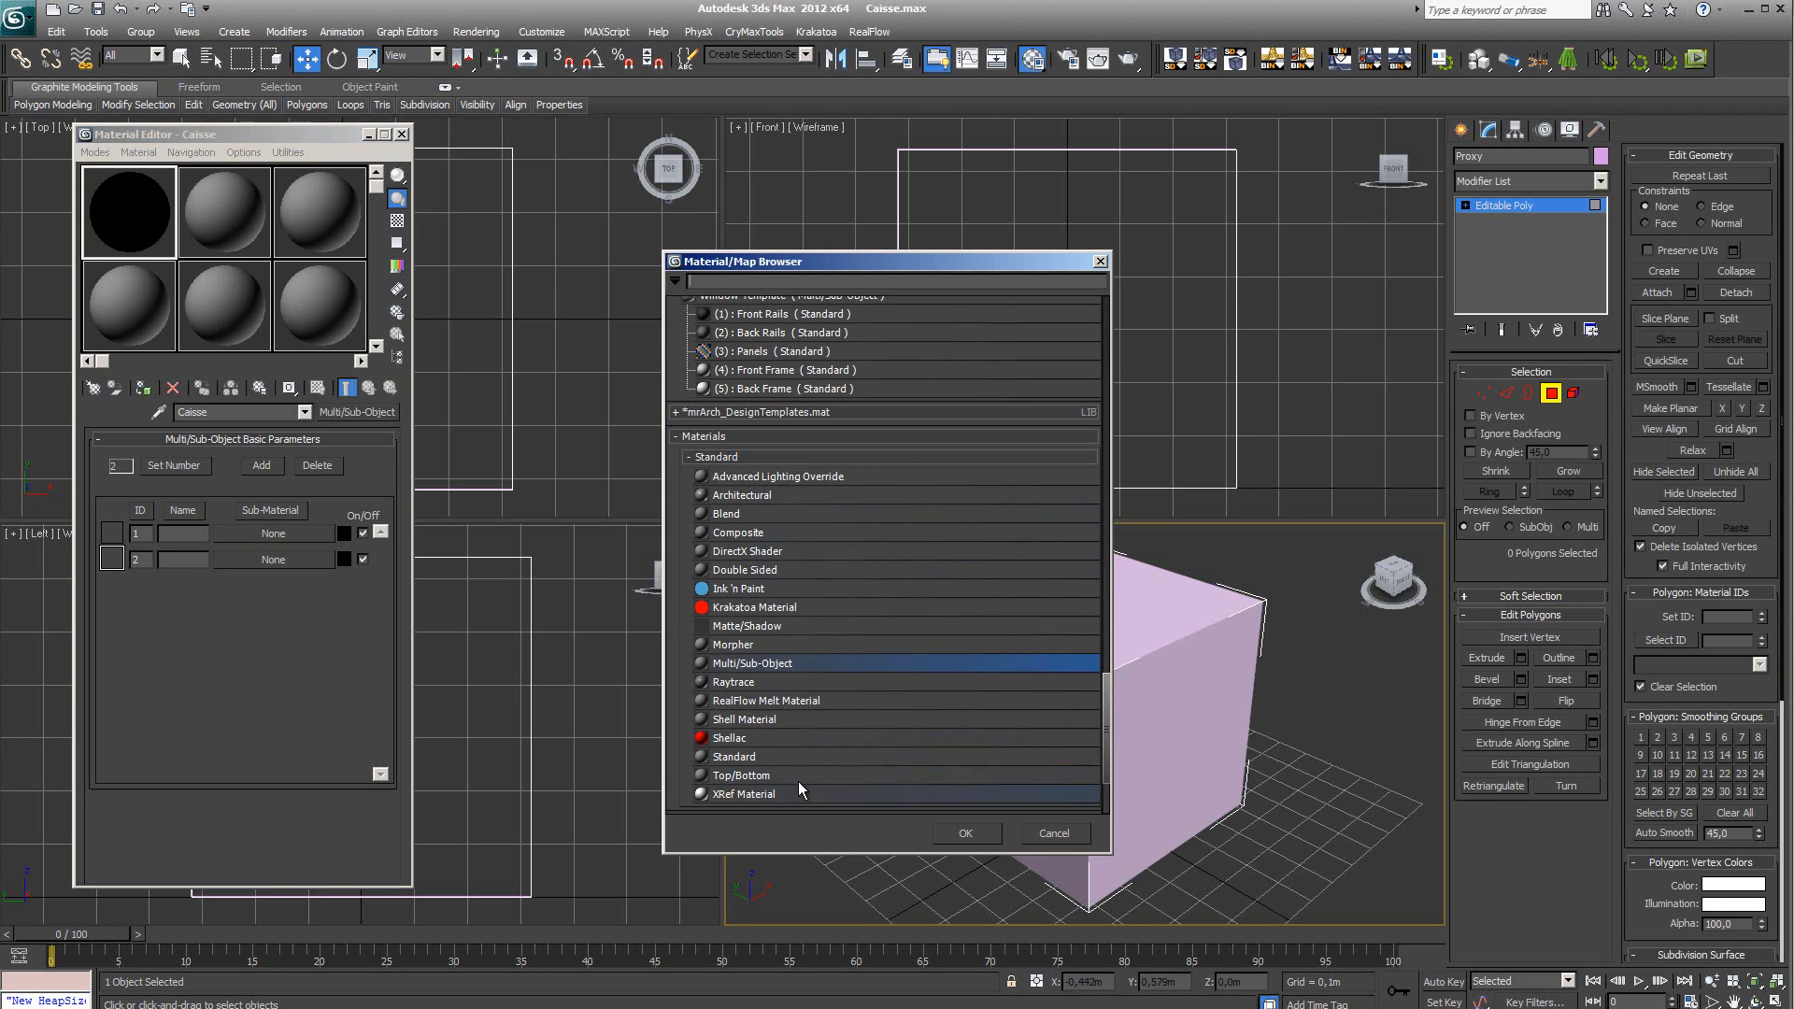
double_click(743, 756)
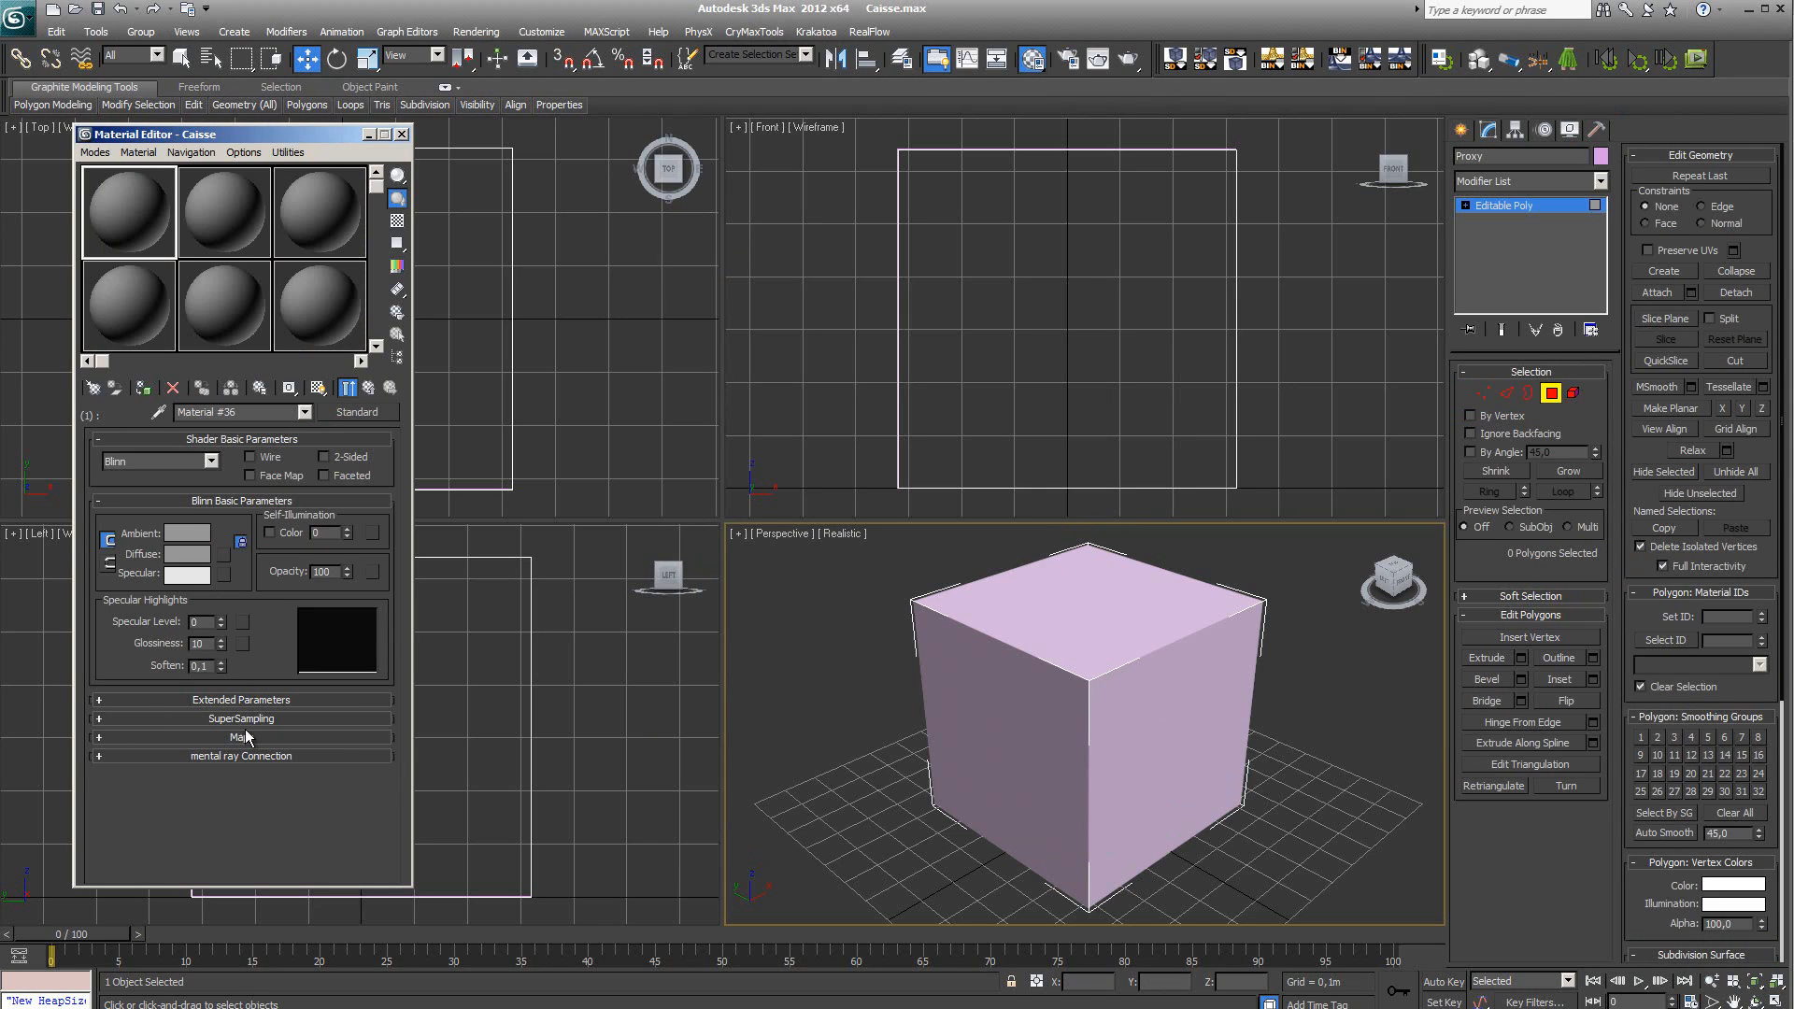
left_click_drag(240, 412, 175, 411)
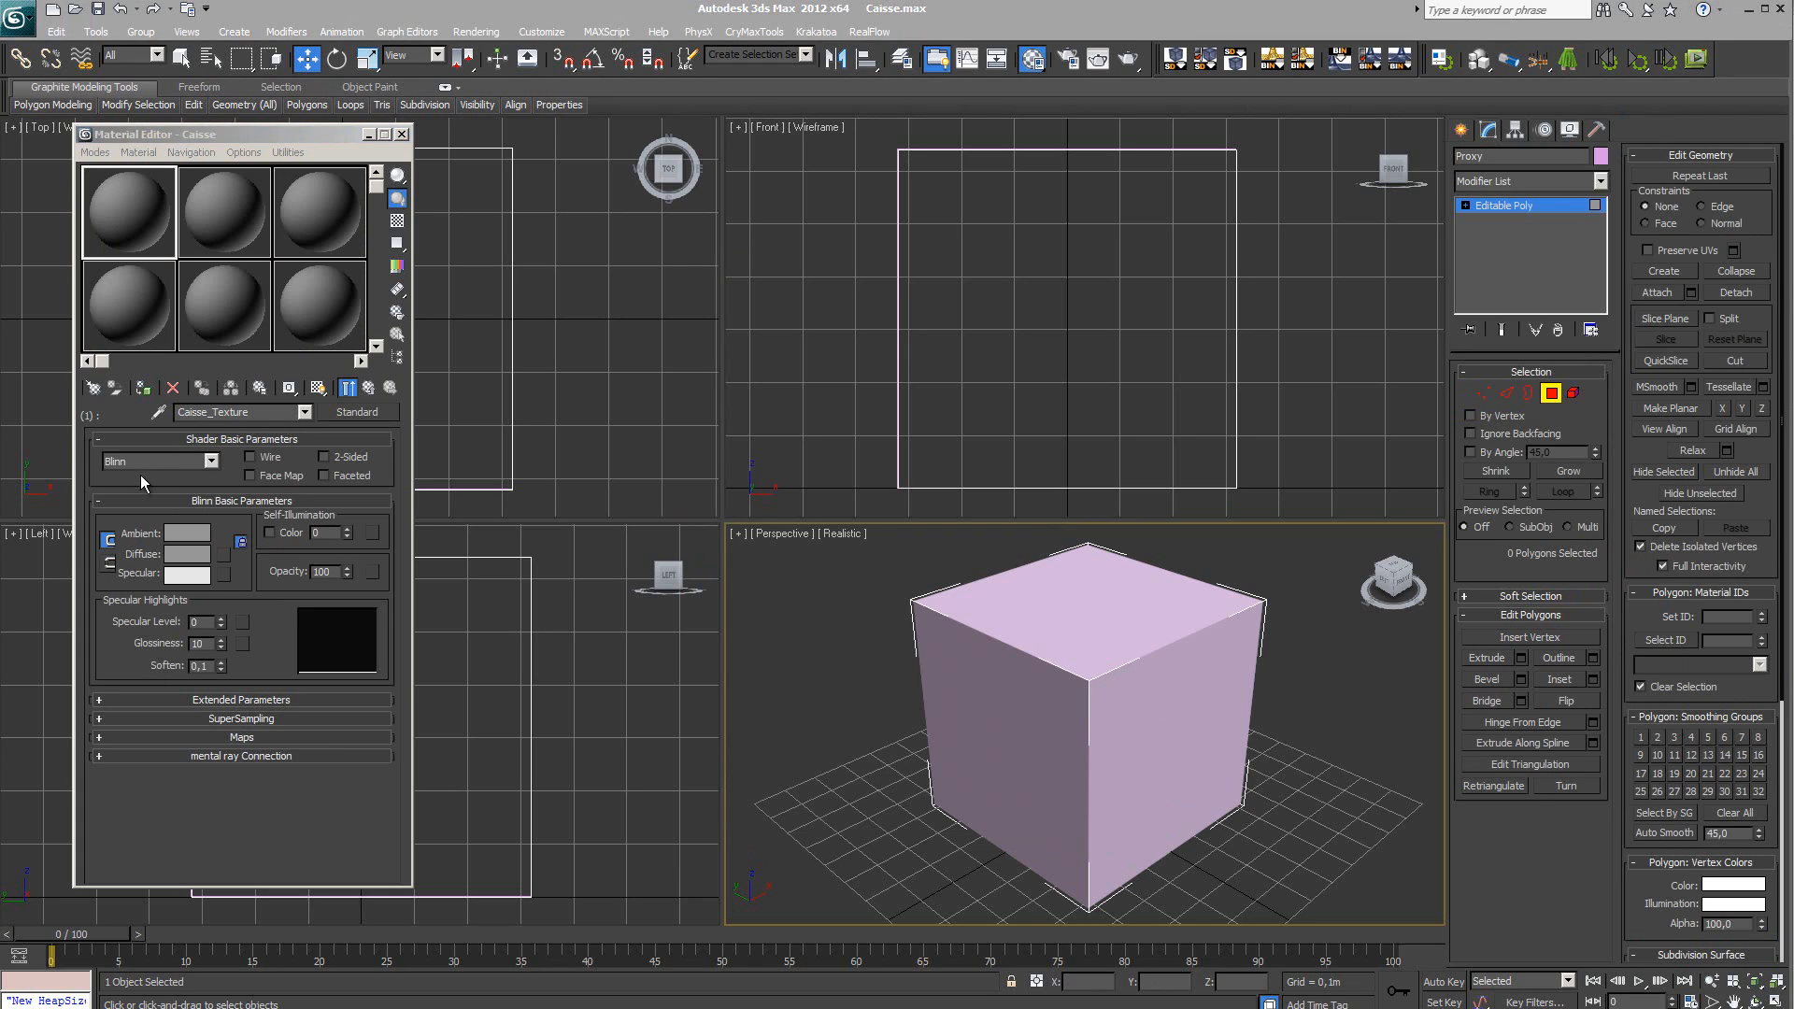
Change the Caisse_Texture shader to Crytek Shader and view its physicalization options without choosing another one
left_click(210, 462)
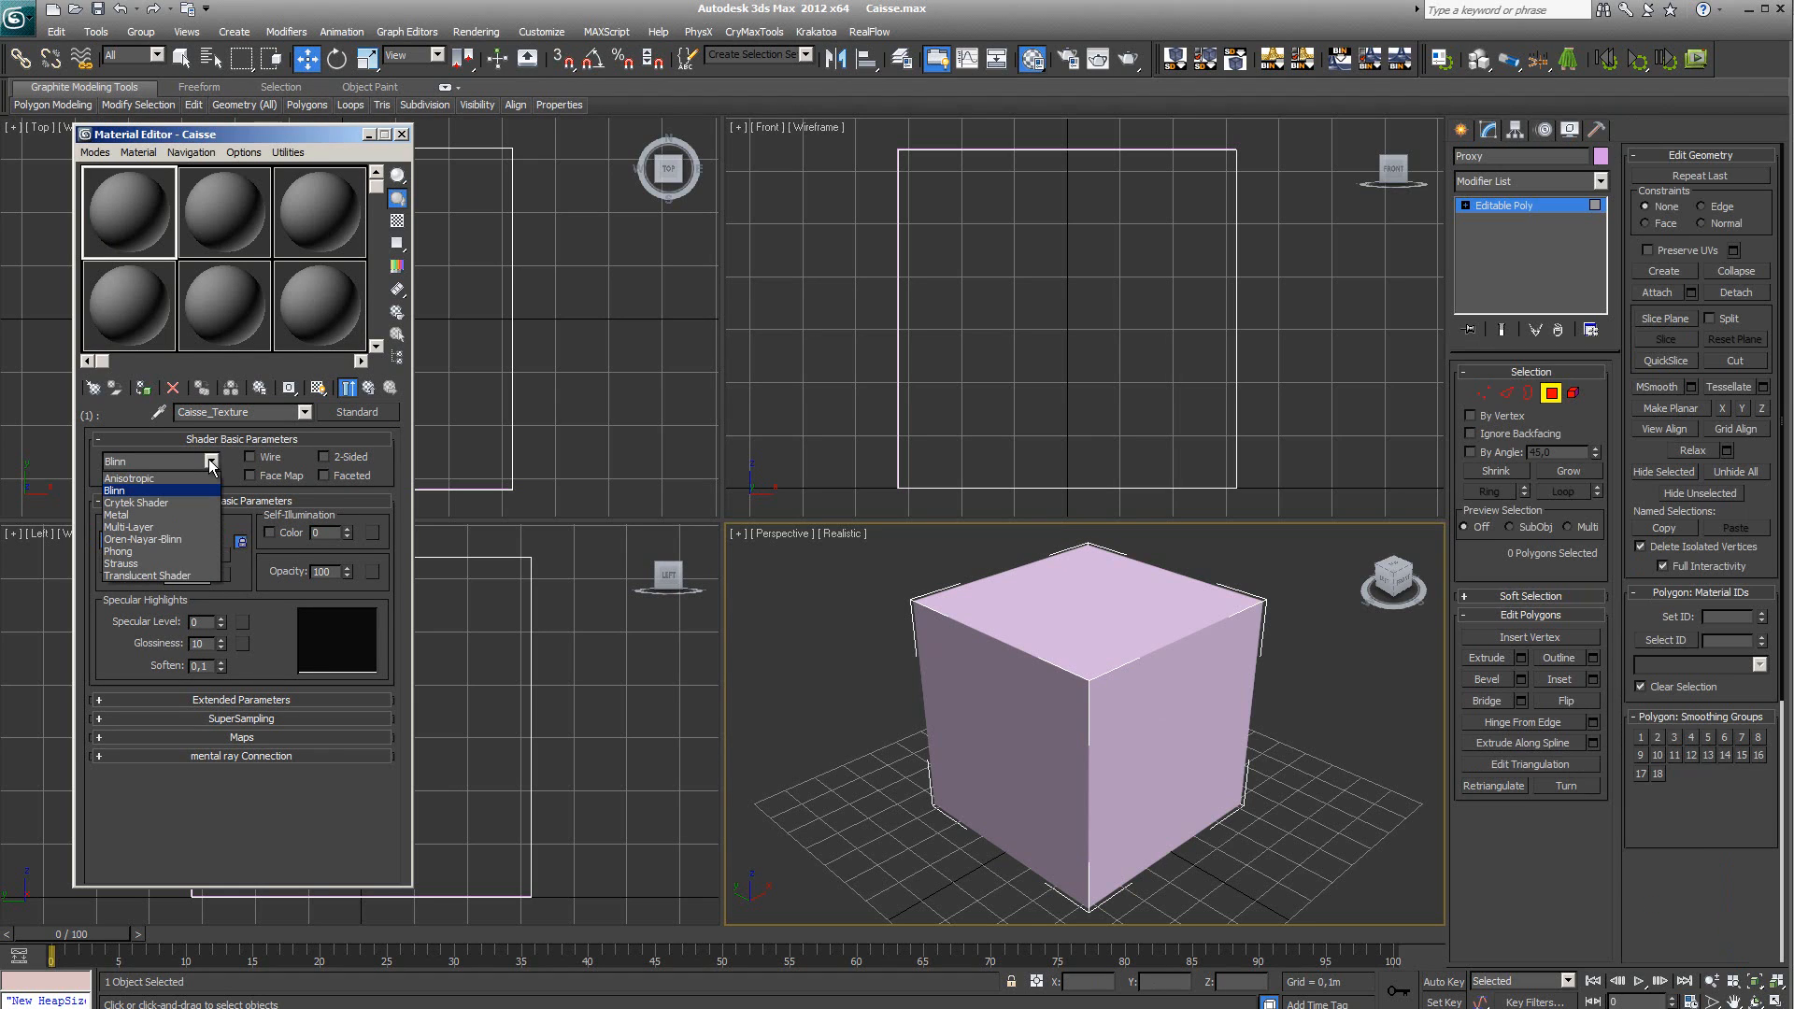
left_click(184, 501)
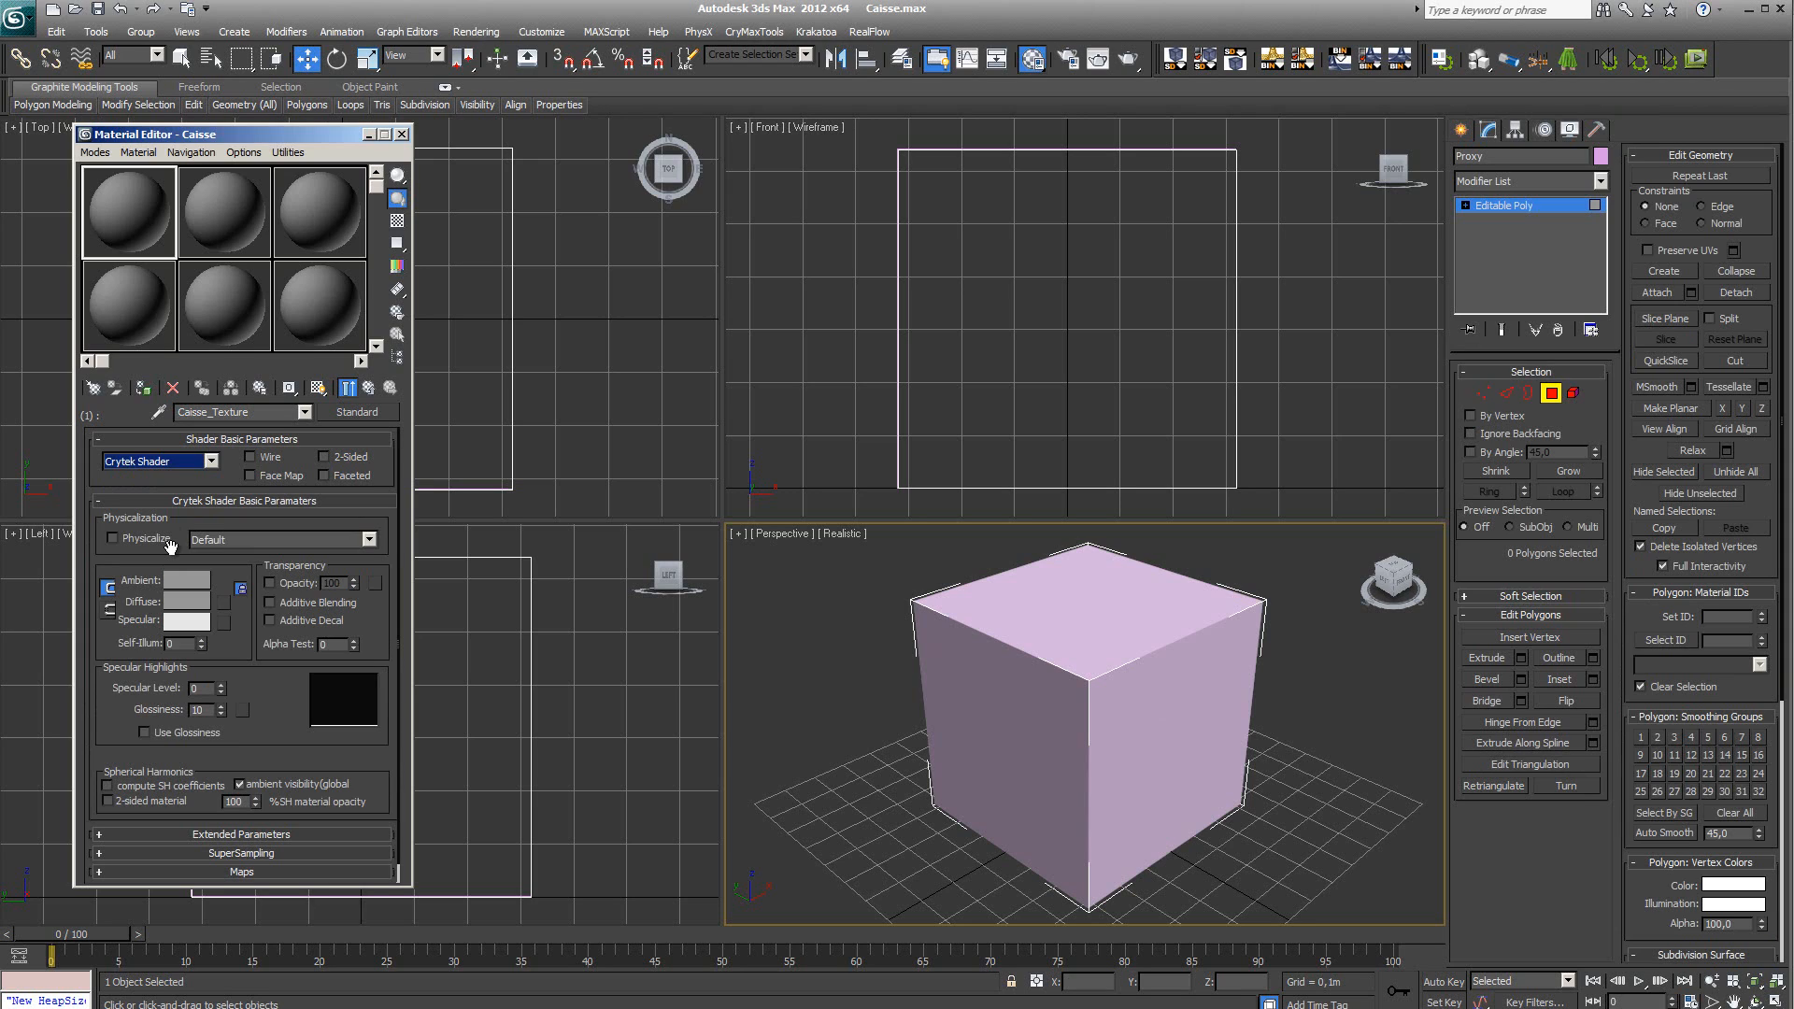
left_click(369, 540)
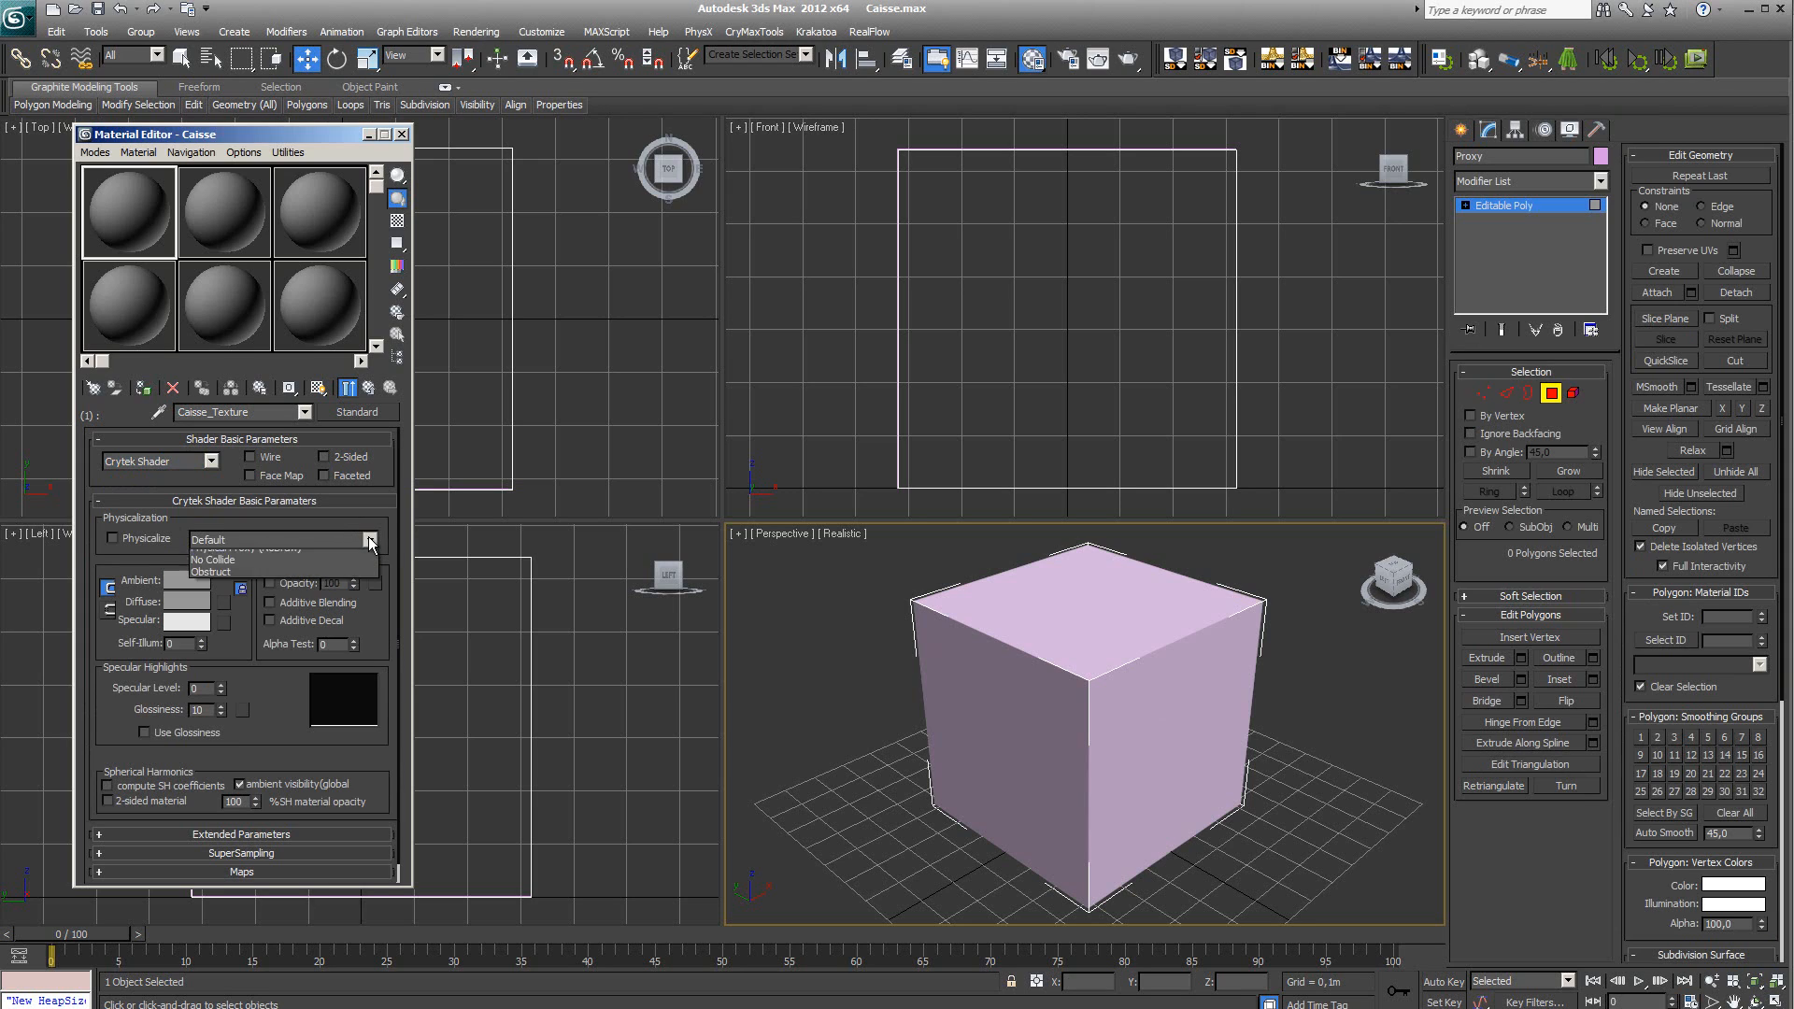
left_click(370, 544)
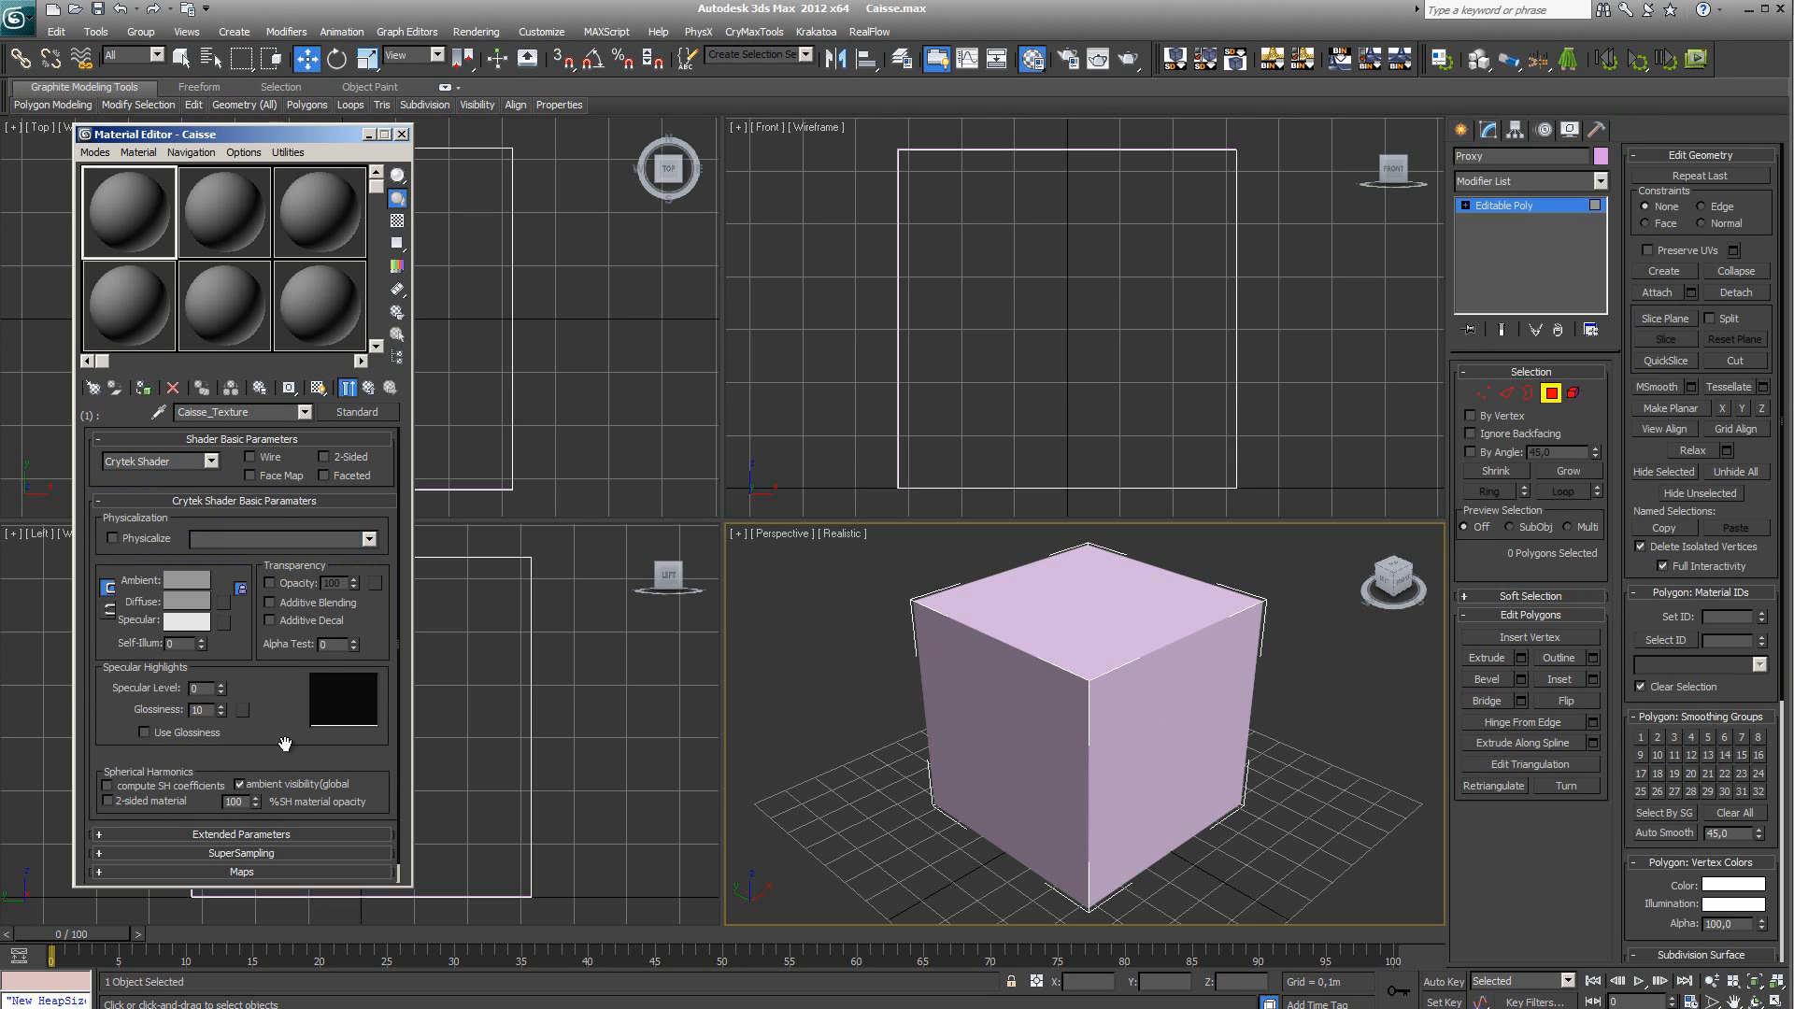
Load the Wood_Caisse_diff TIF as a bitmap in the Diffuse Color map of Caisse_Texture
scroll(287, 645, "down", 1)
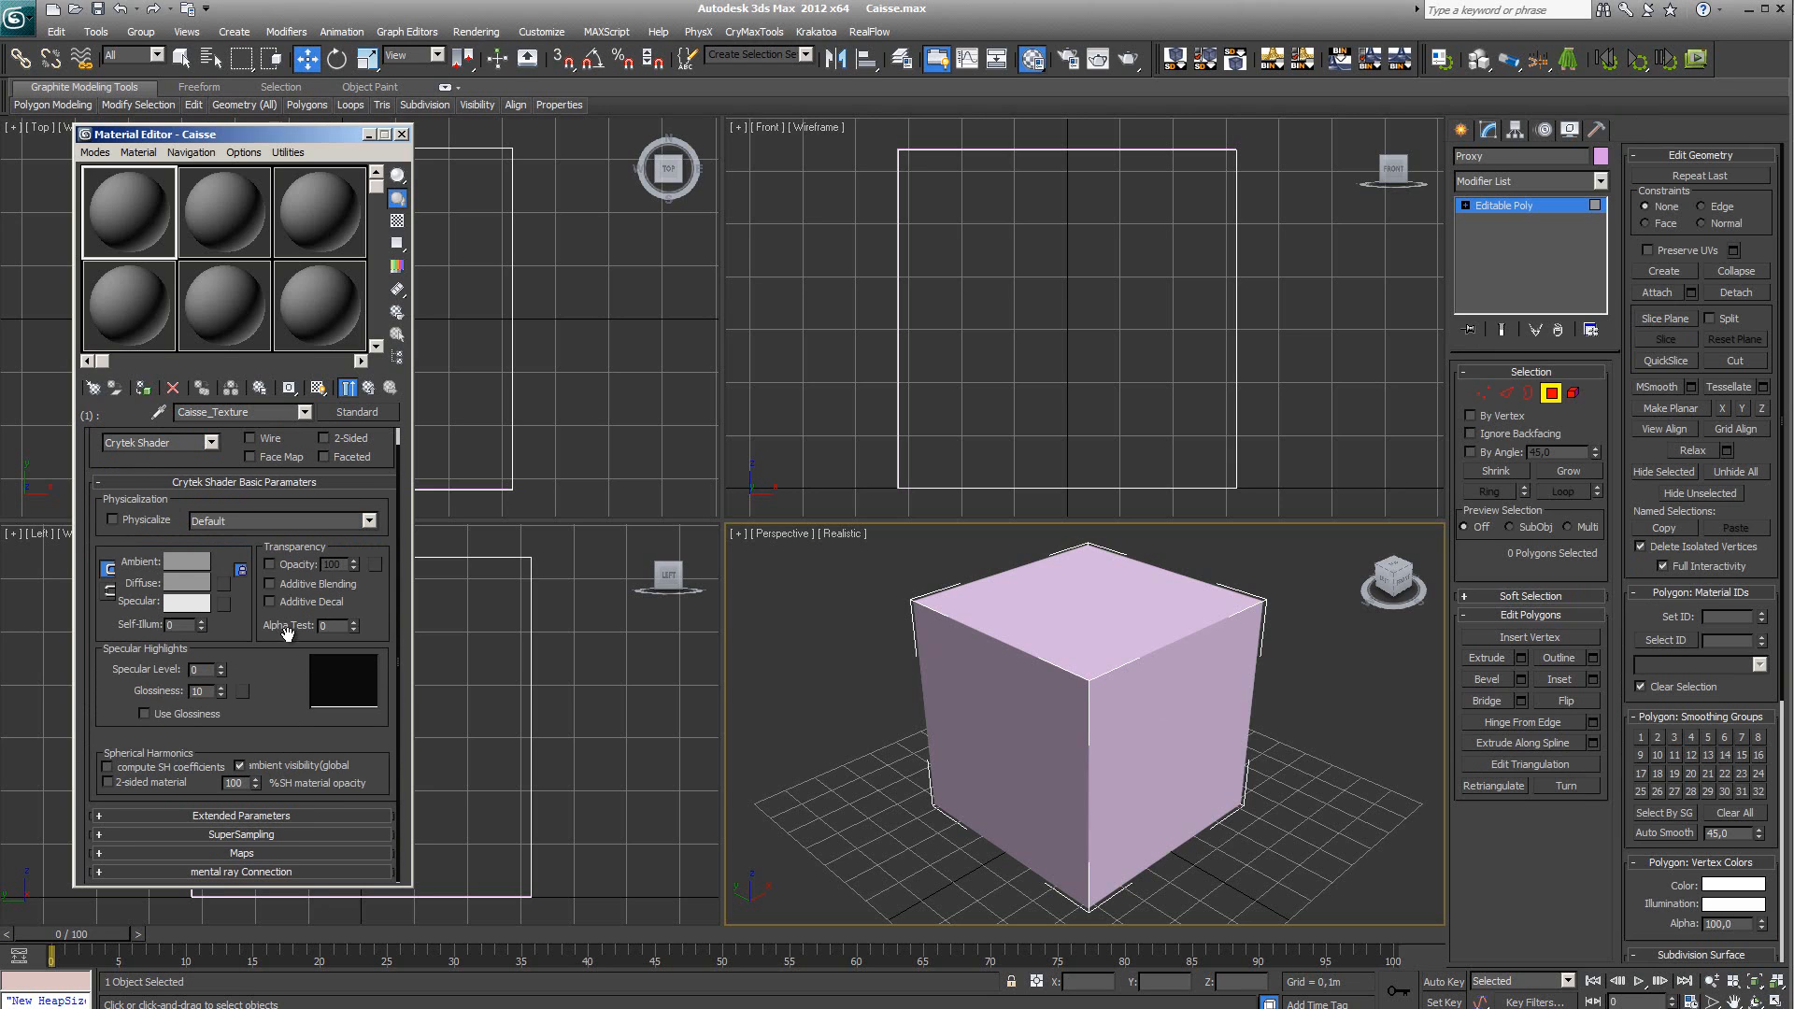
left_click(240, 854)
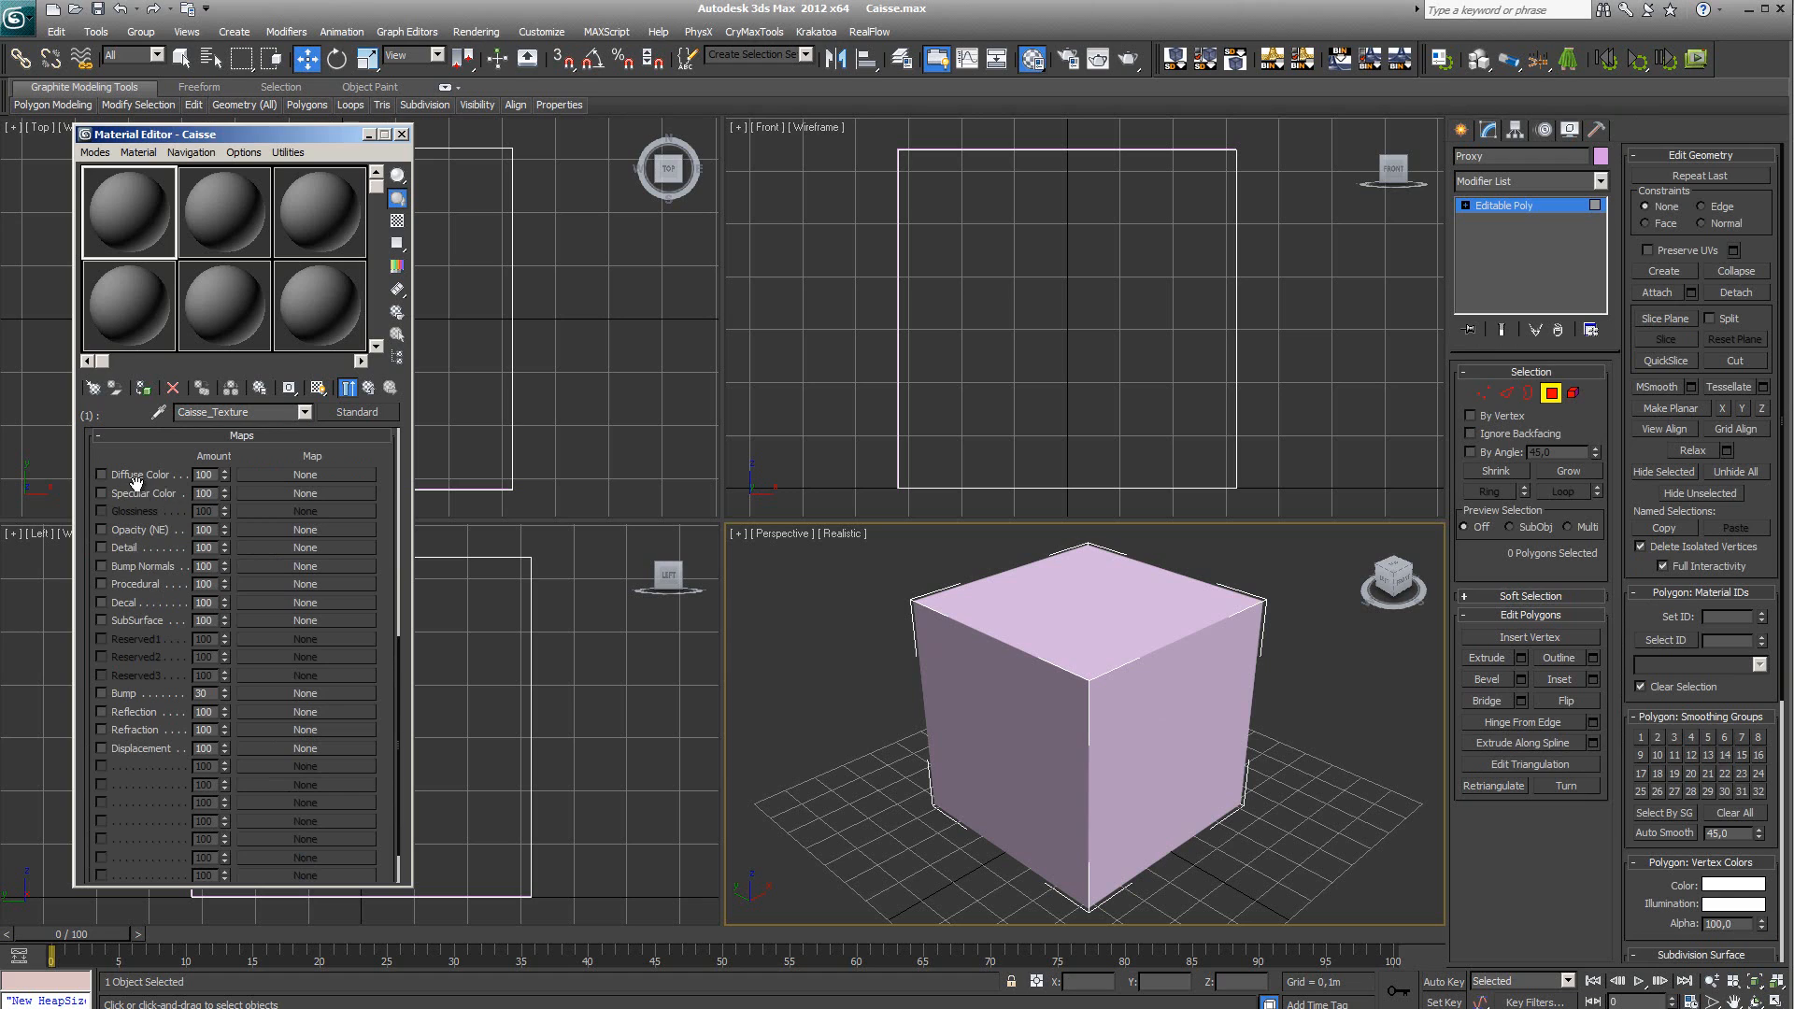
left_click(307, 475)
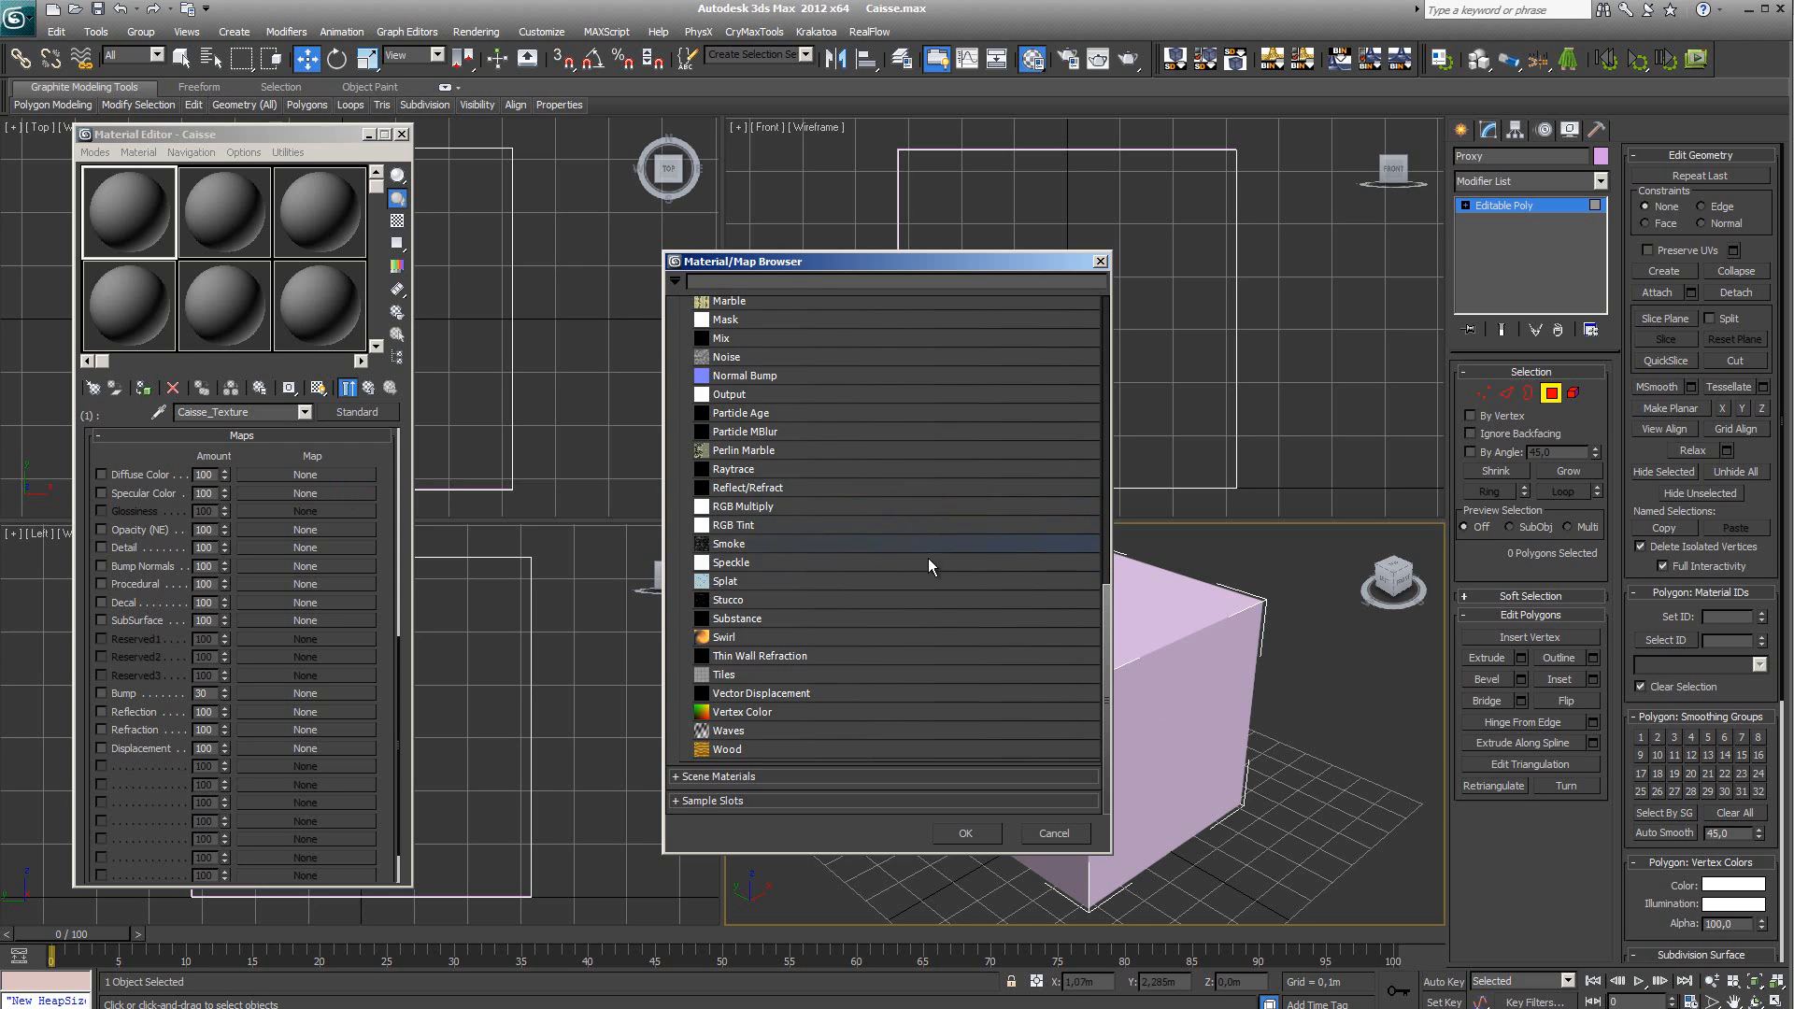
scroll(888, 753, "up", 5)
double_click(731, 574)
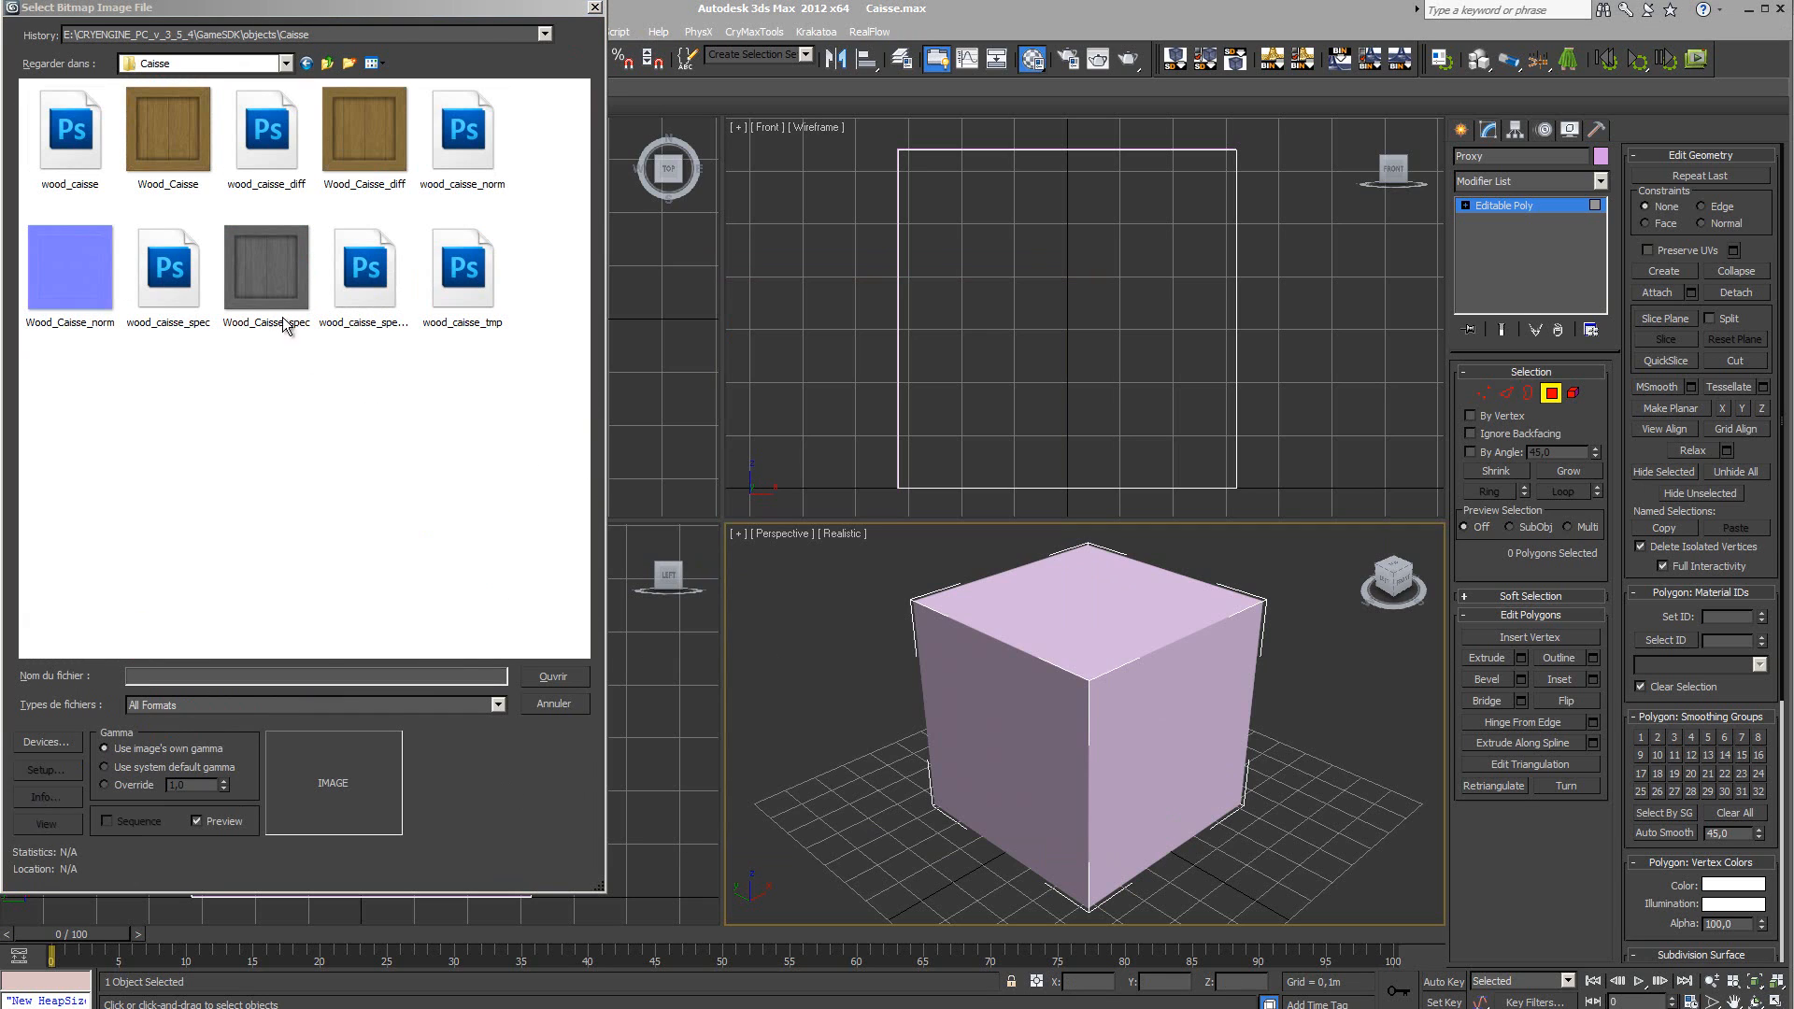
left_click(373, 127)
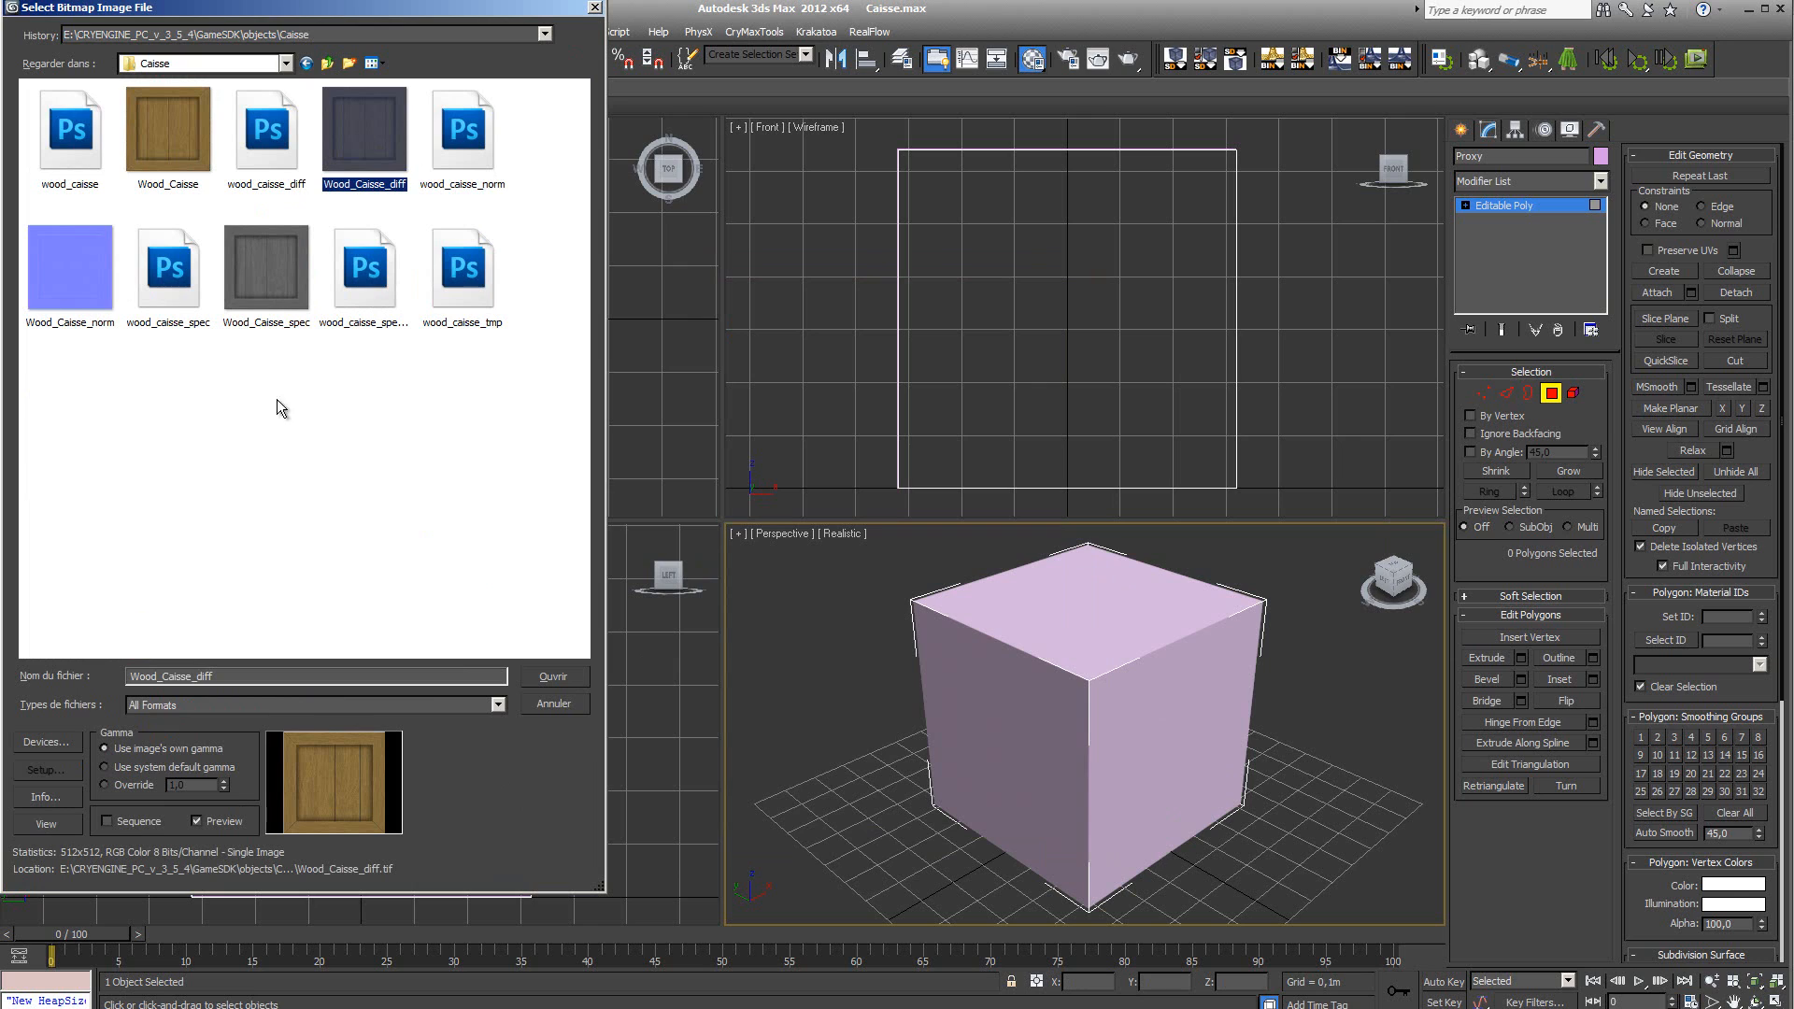
left_click(558, 679)
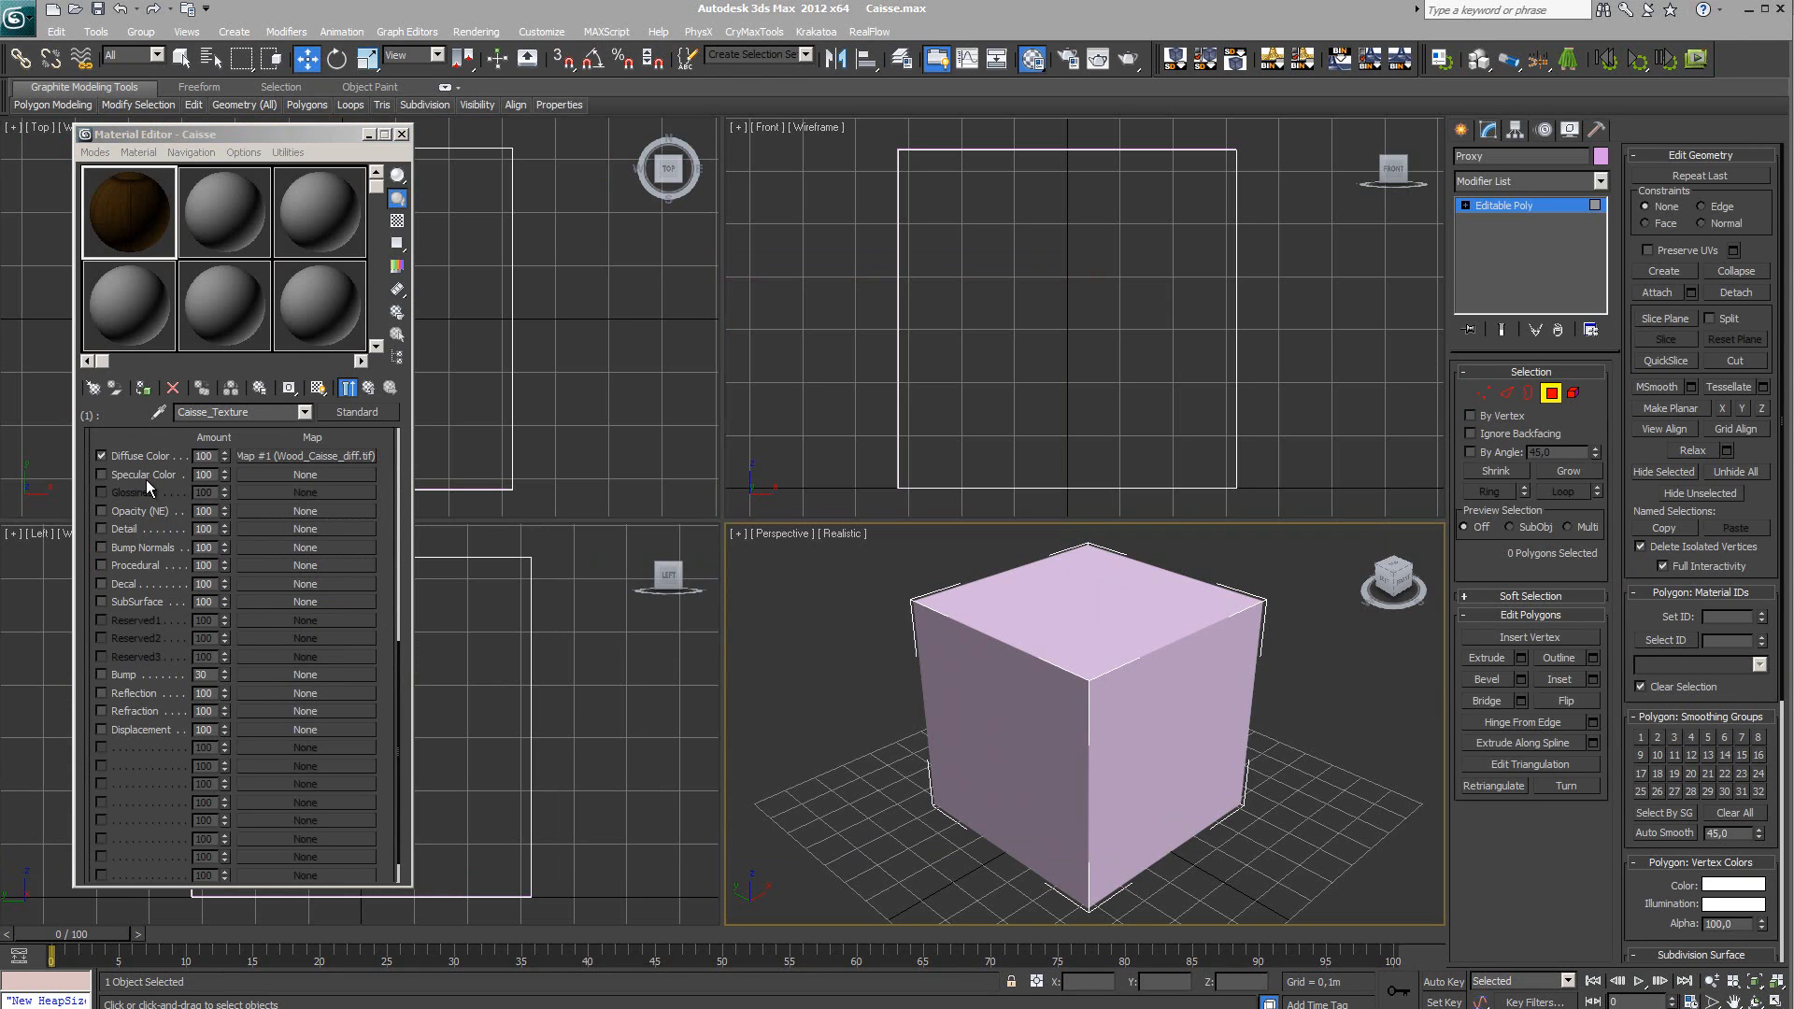
Load the Wood_Caisse_spec TIF as a bitmap in the Specular Color map of Caisse_Texture
left_click(322, 475)
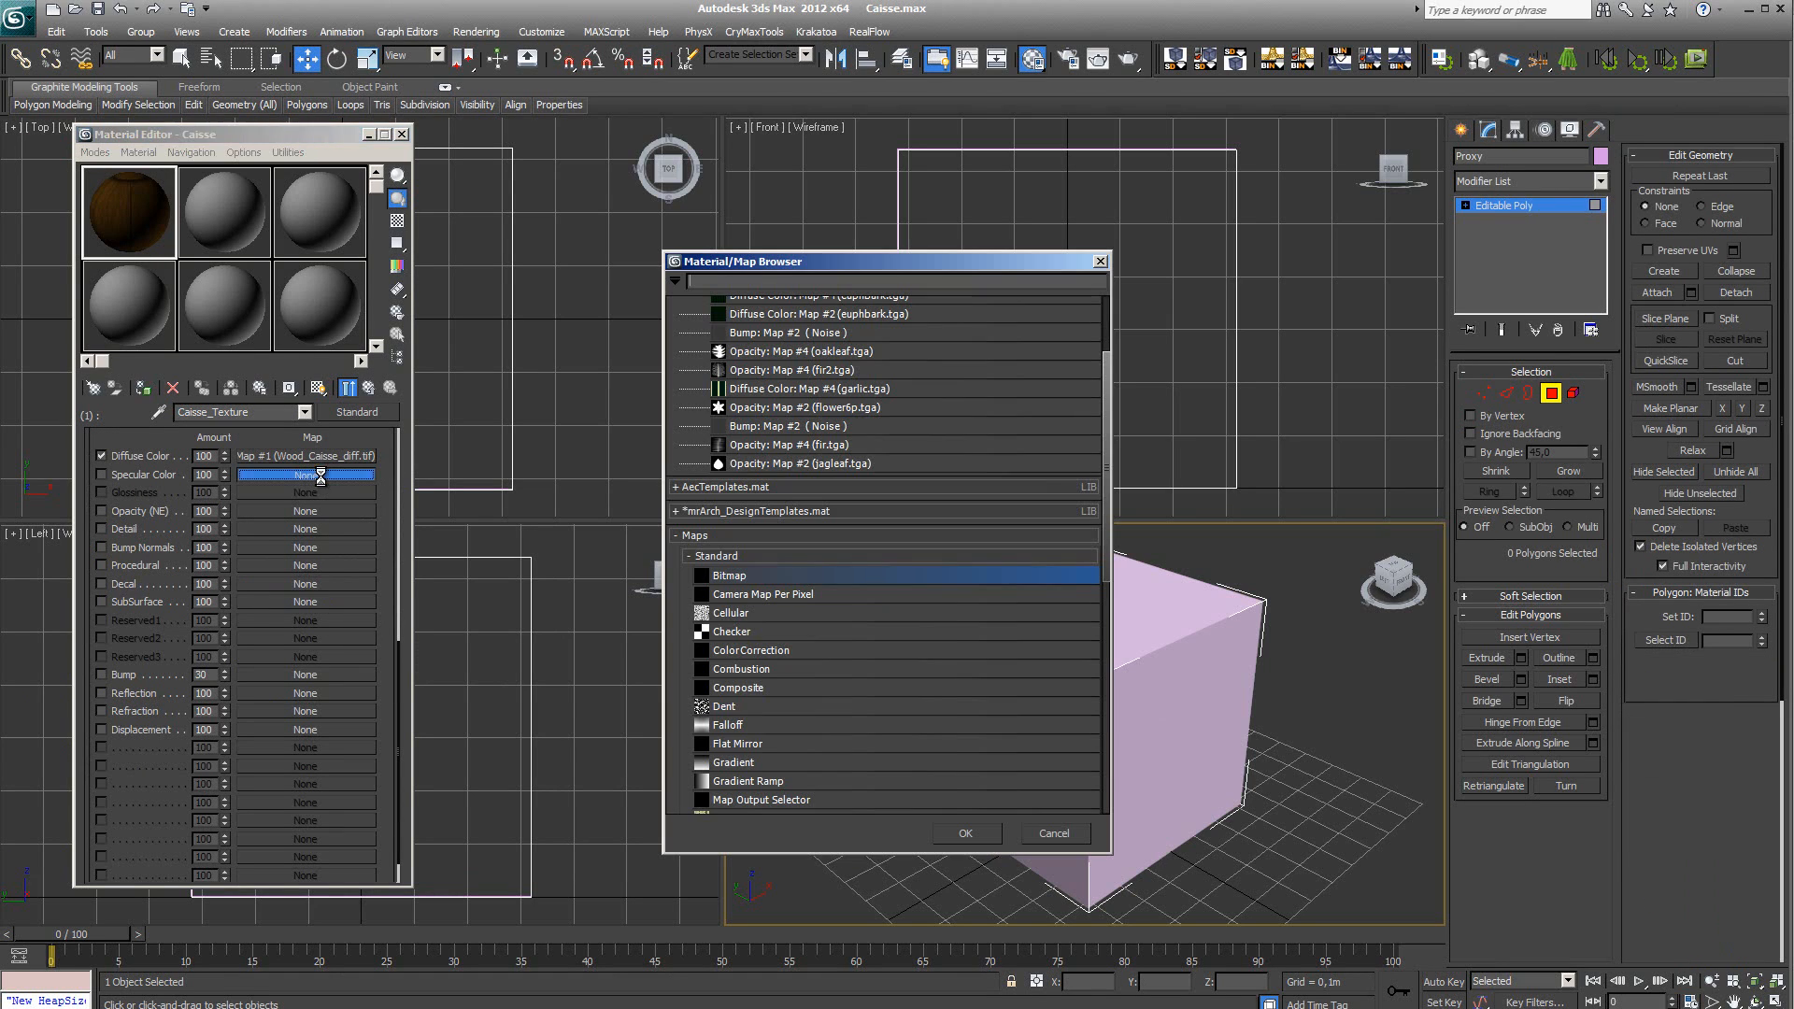
double_click(754, 576)
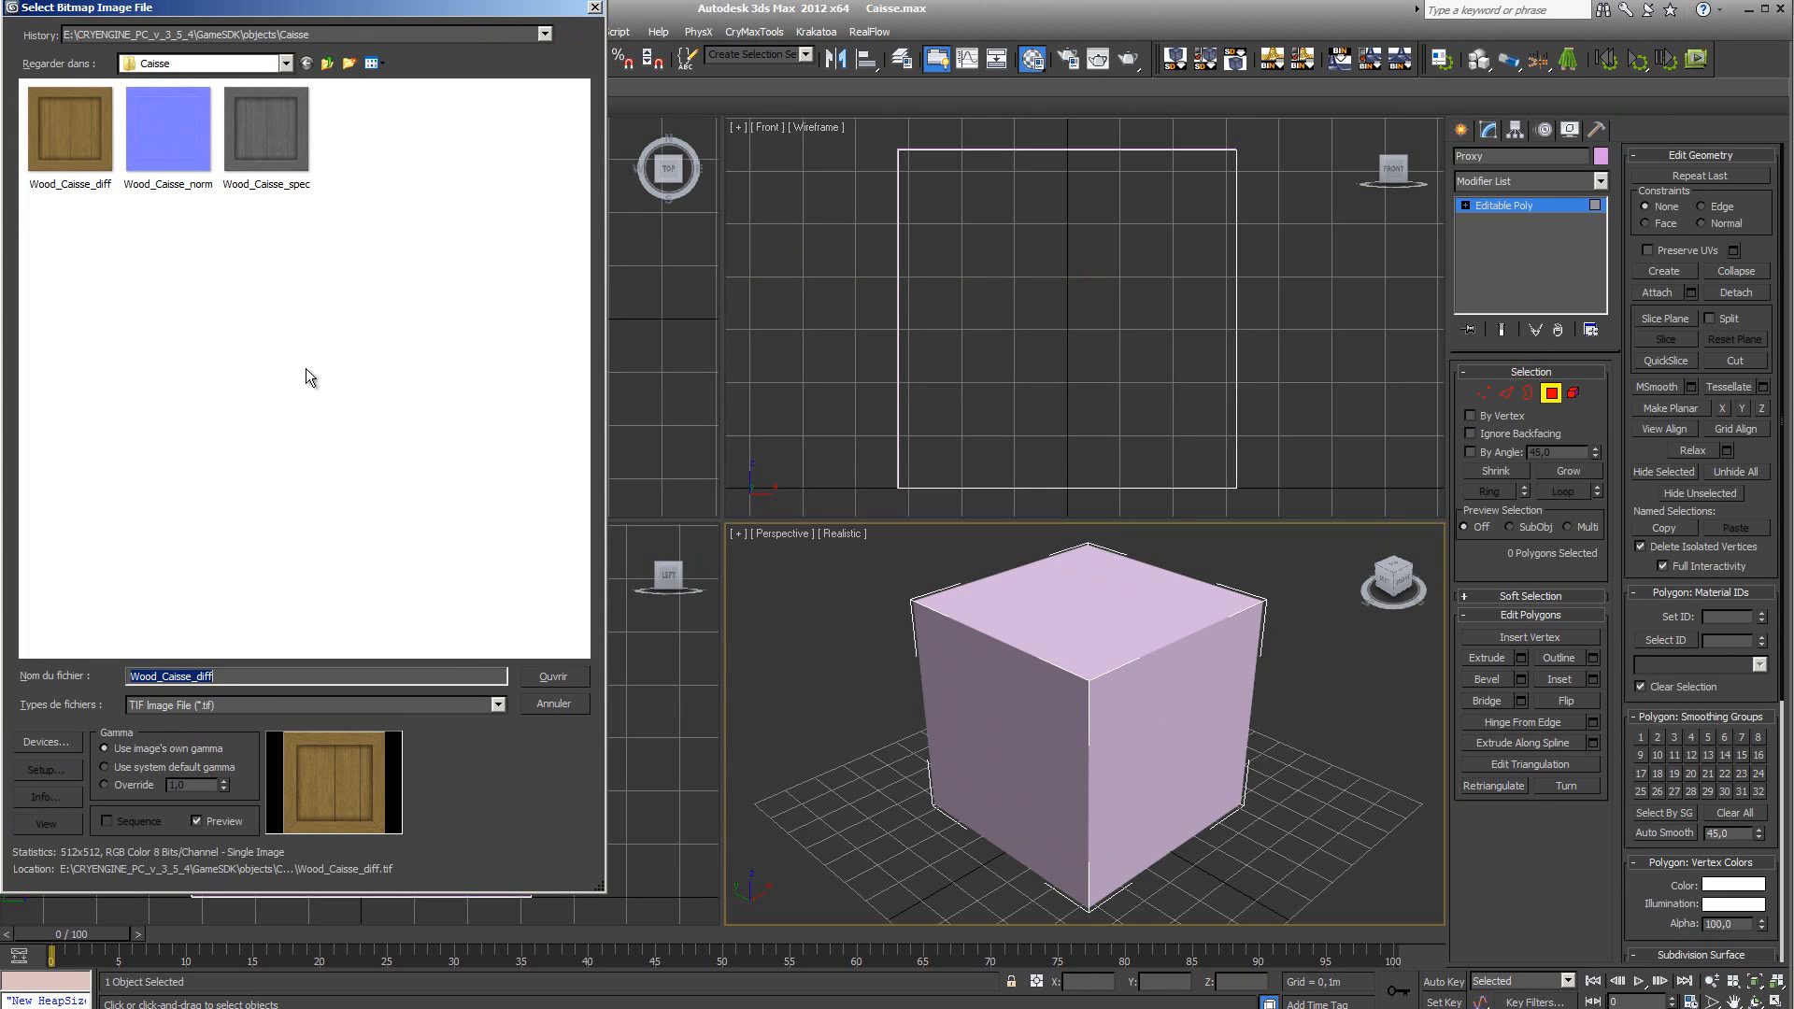
left_click(277, 155)
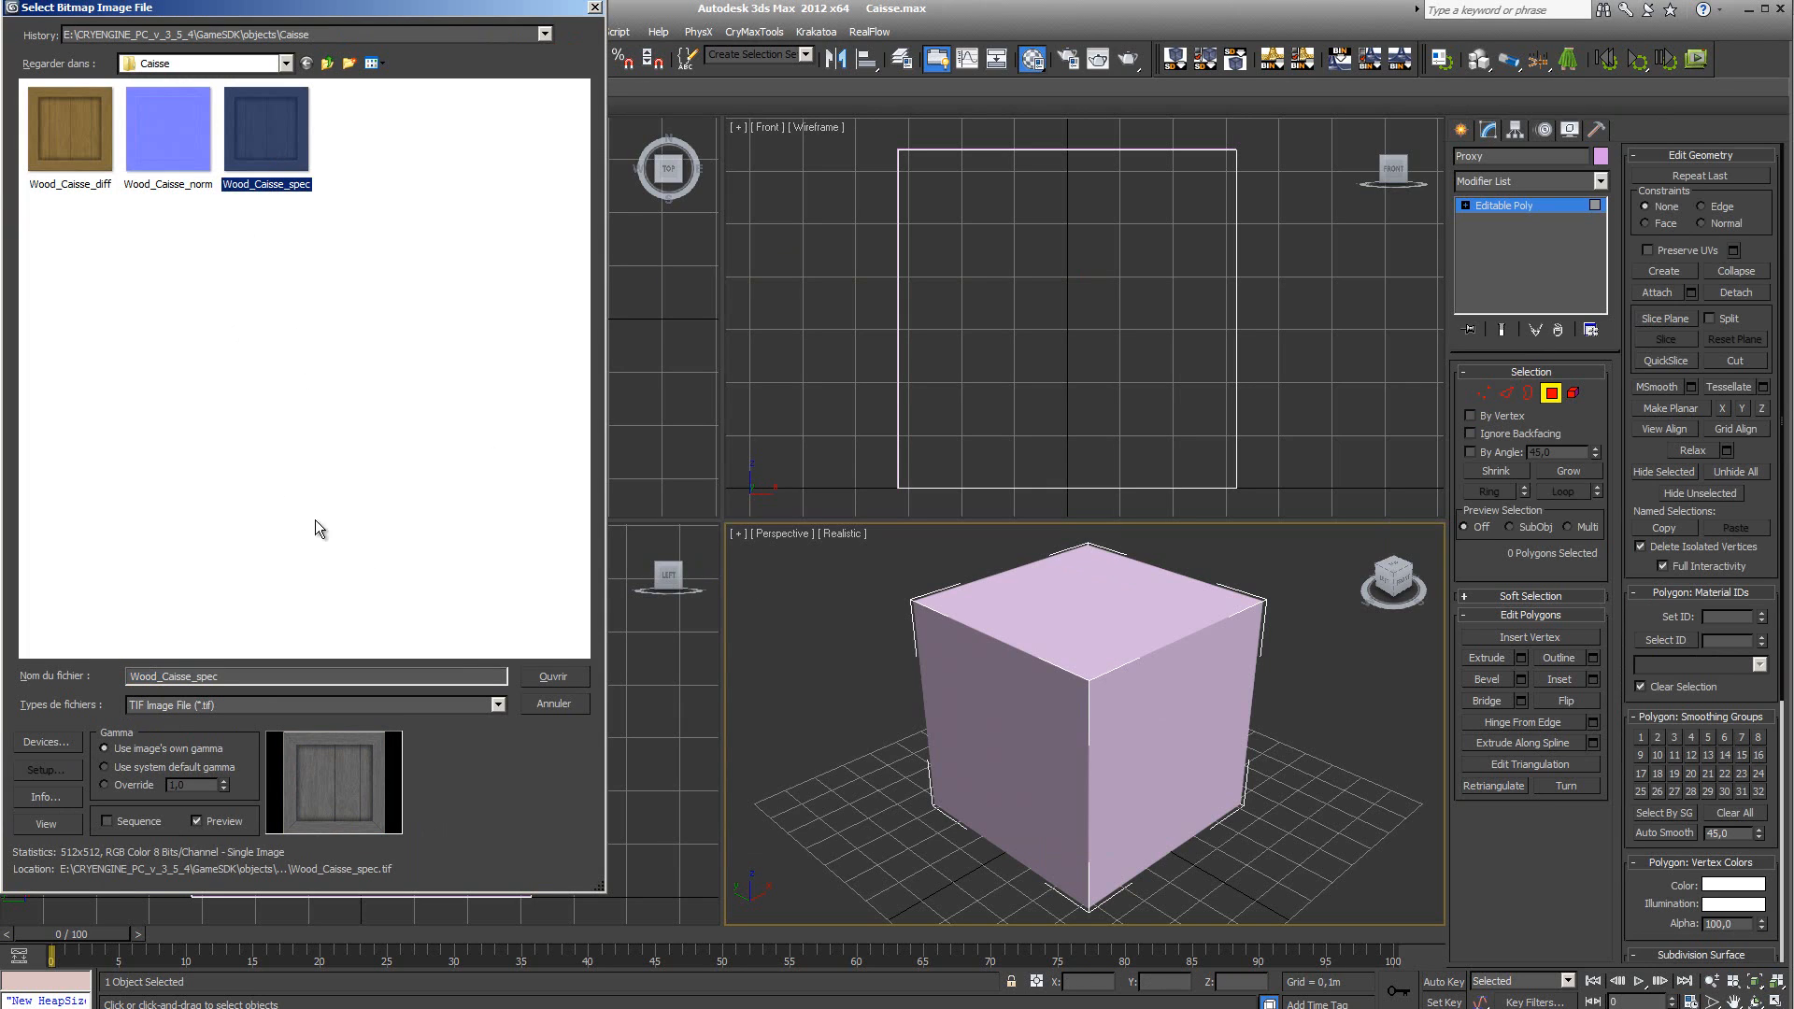
left_click(552, 677)
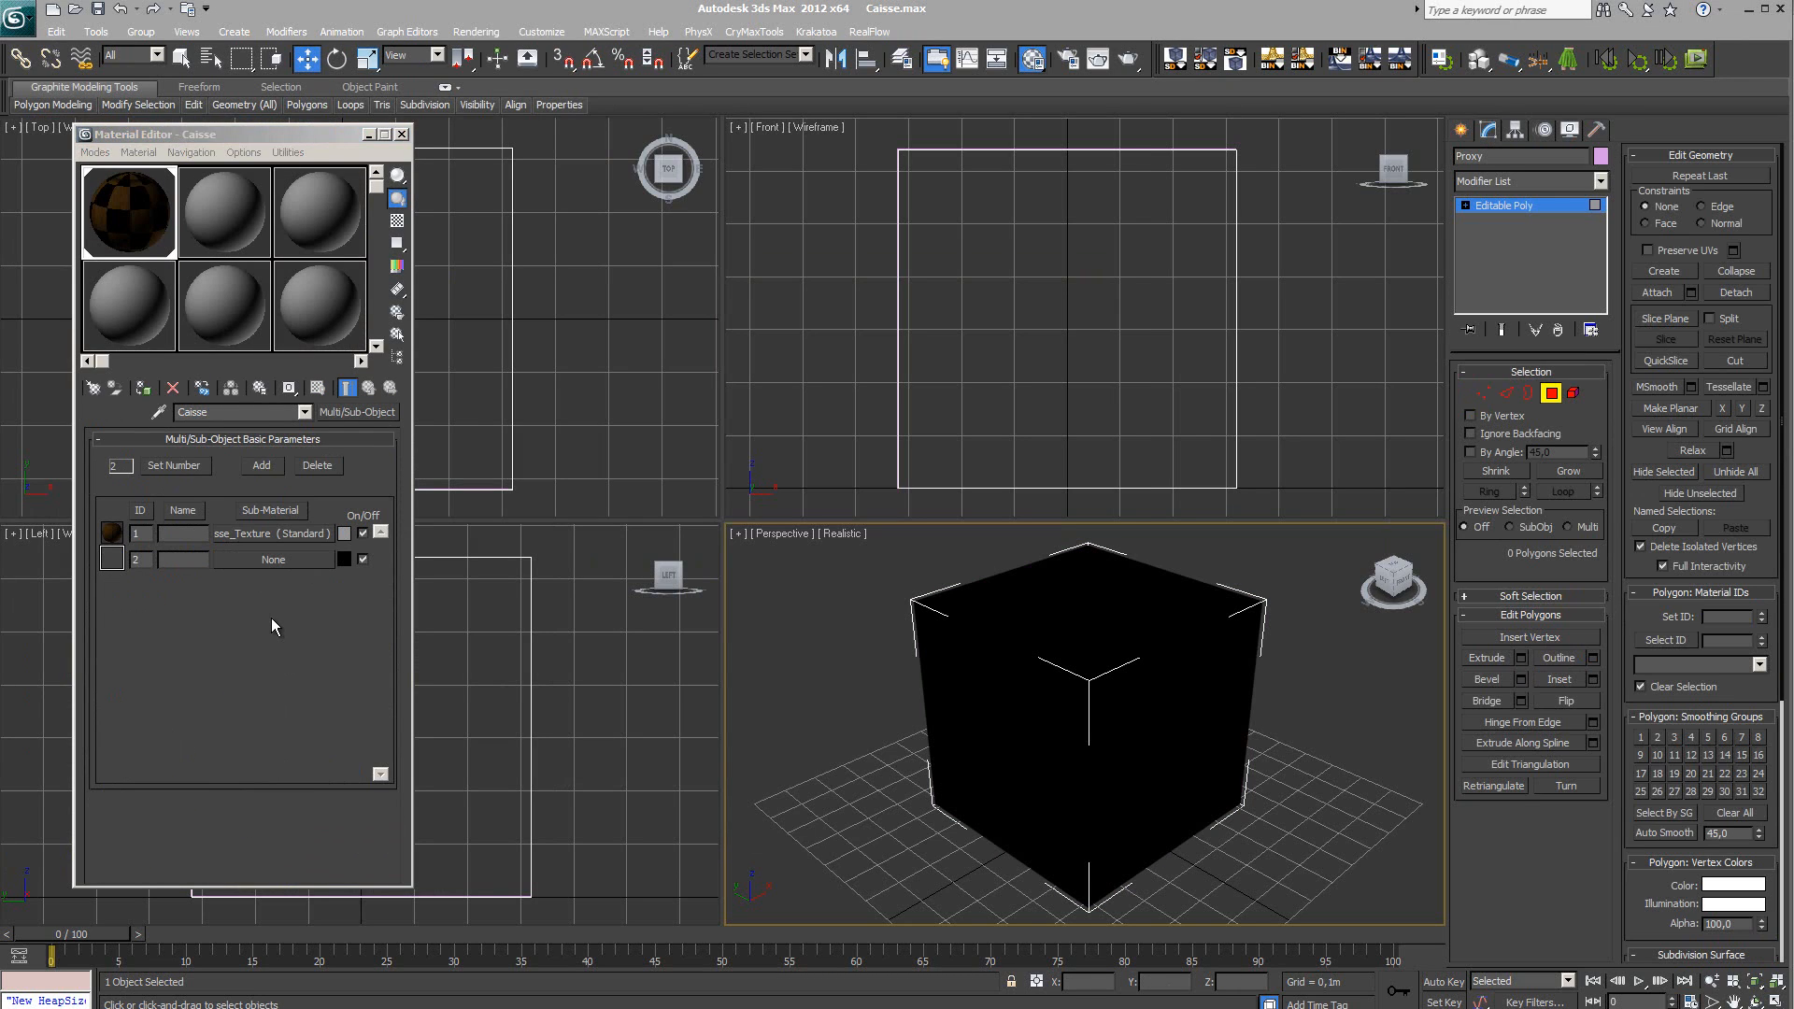
Assign a Standard material to sub-material 2 of the Caisse multi-material
left_click(273, 560)
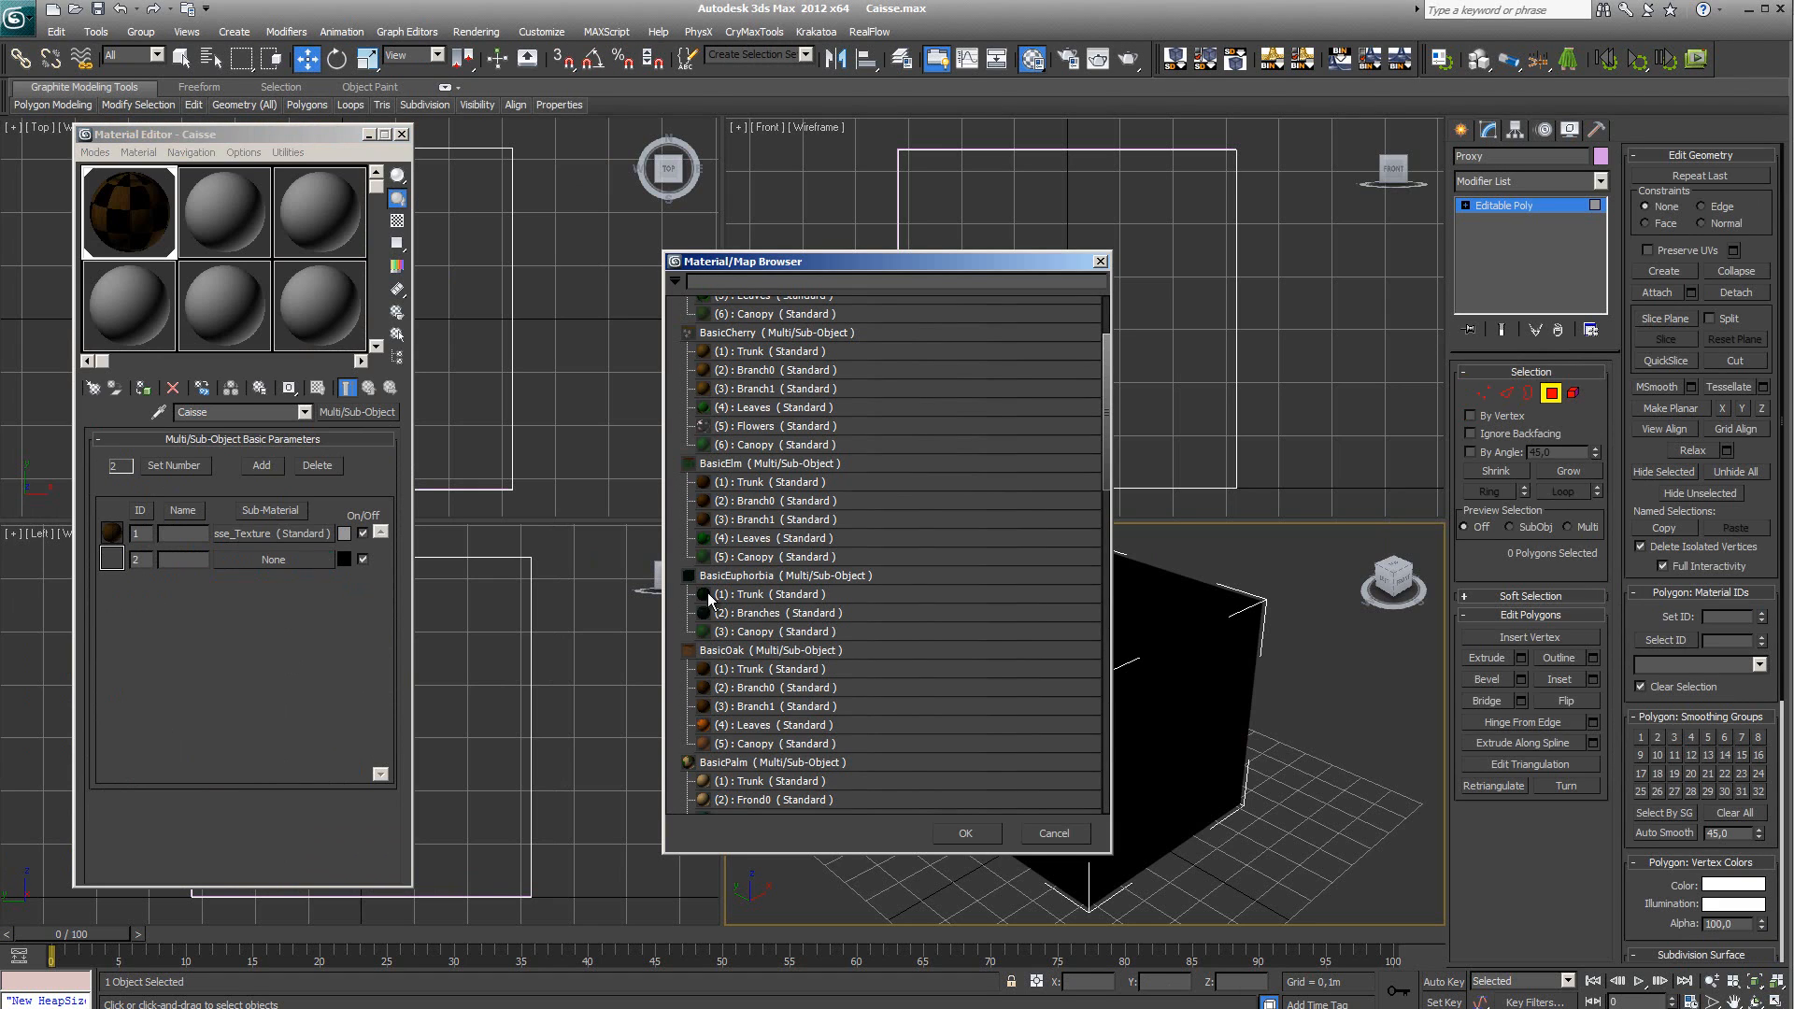
left_click_drag(1102, 445, 1106, 725)
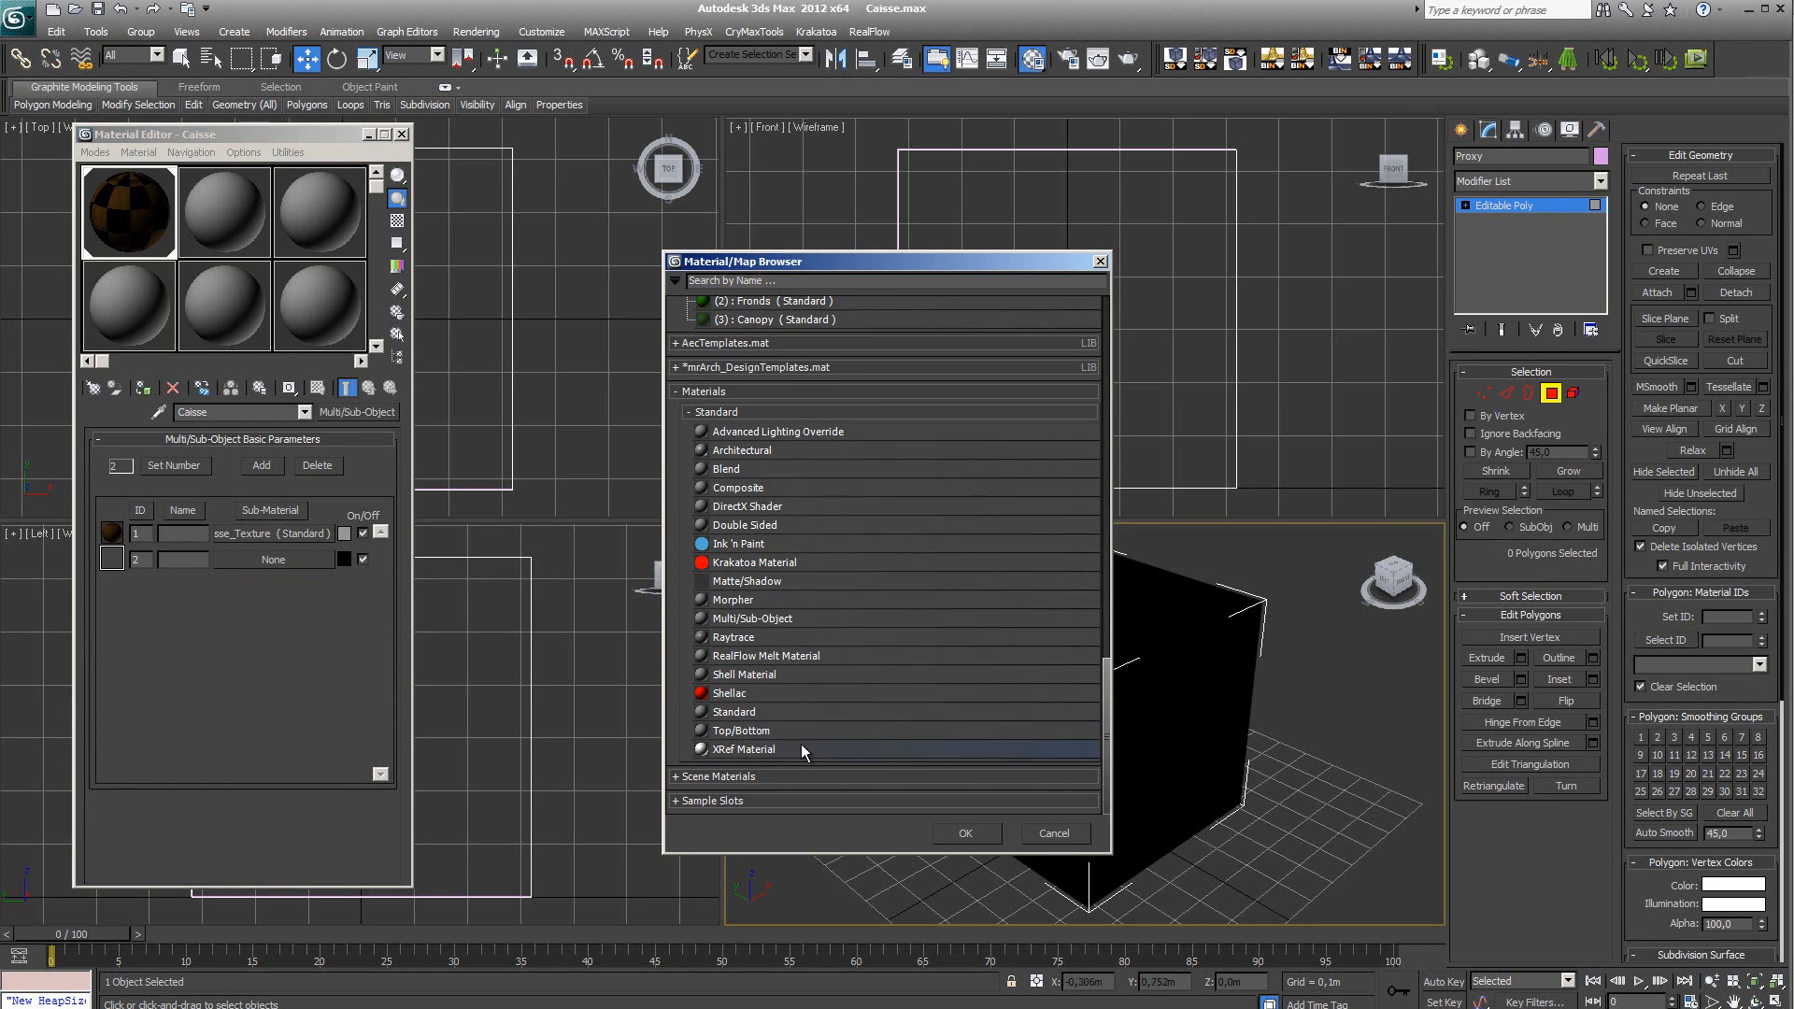
left_click(729, 716)
double_click(726, 714)
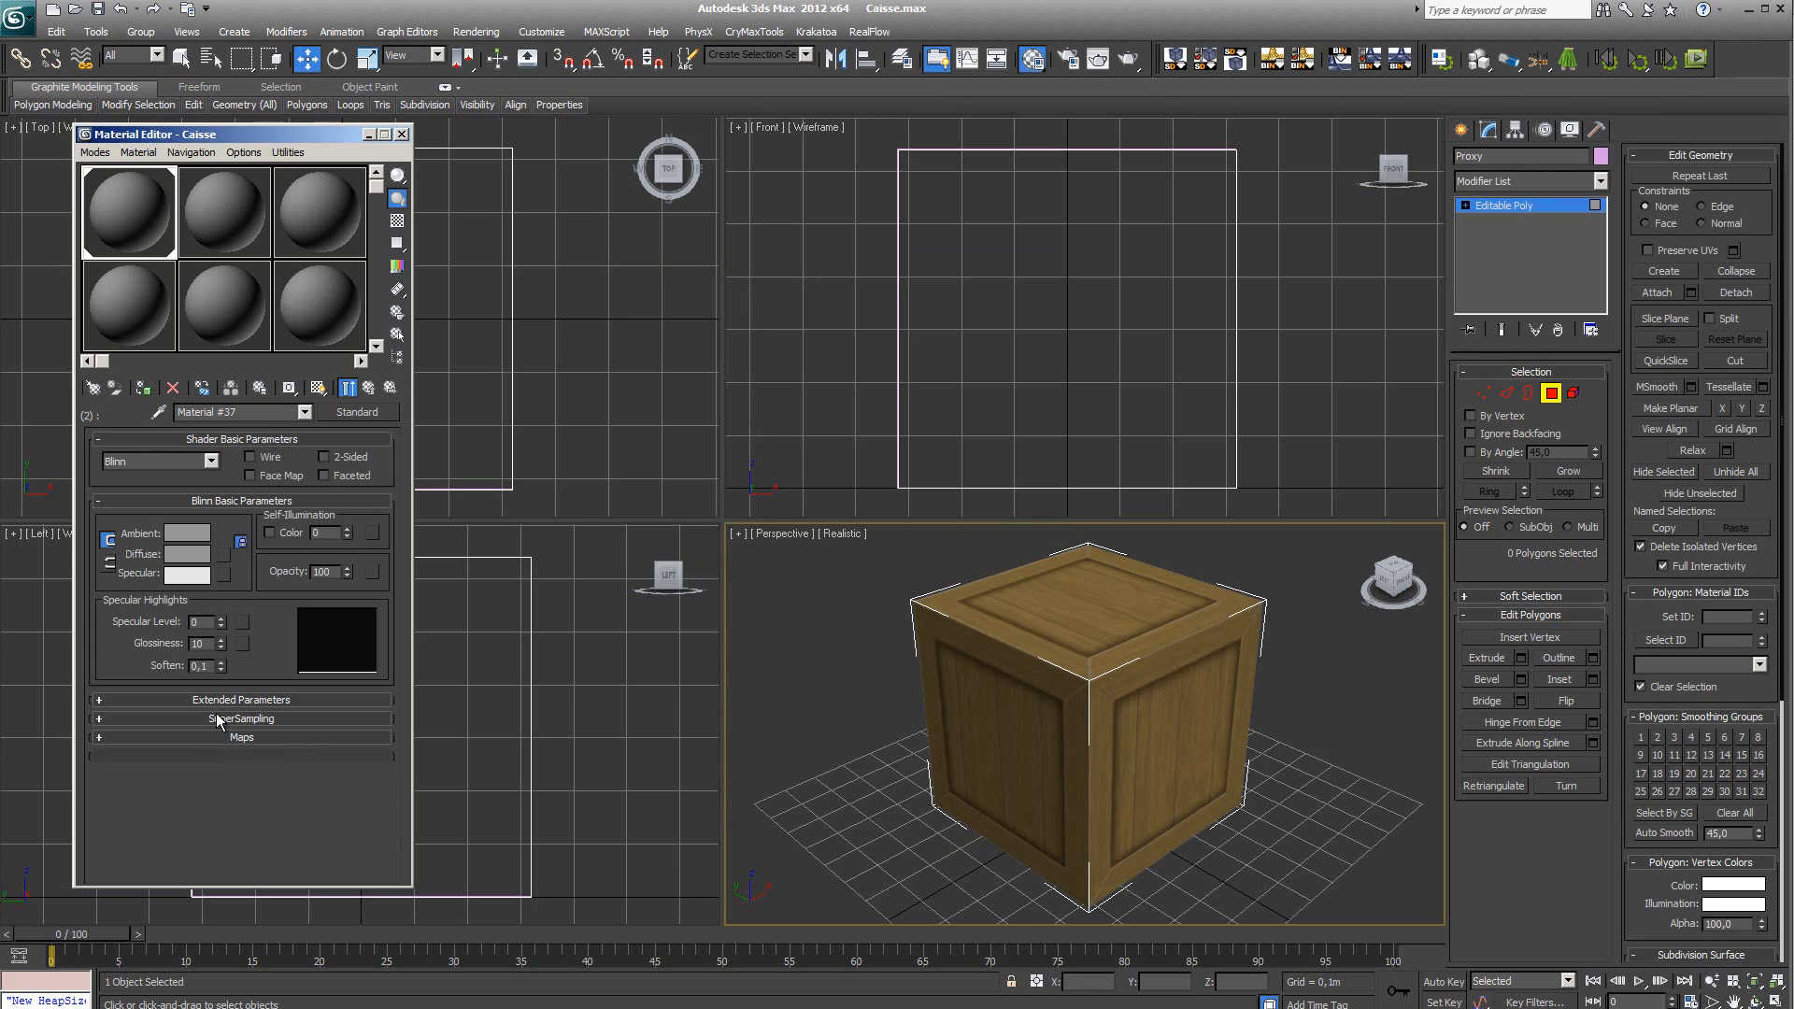
Change sub-material 2 to the Crytek Shader and physicalize it as Physical Proxy (NoDraw)
left_click(211, 461)
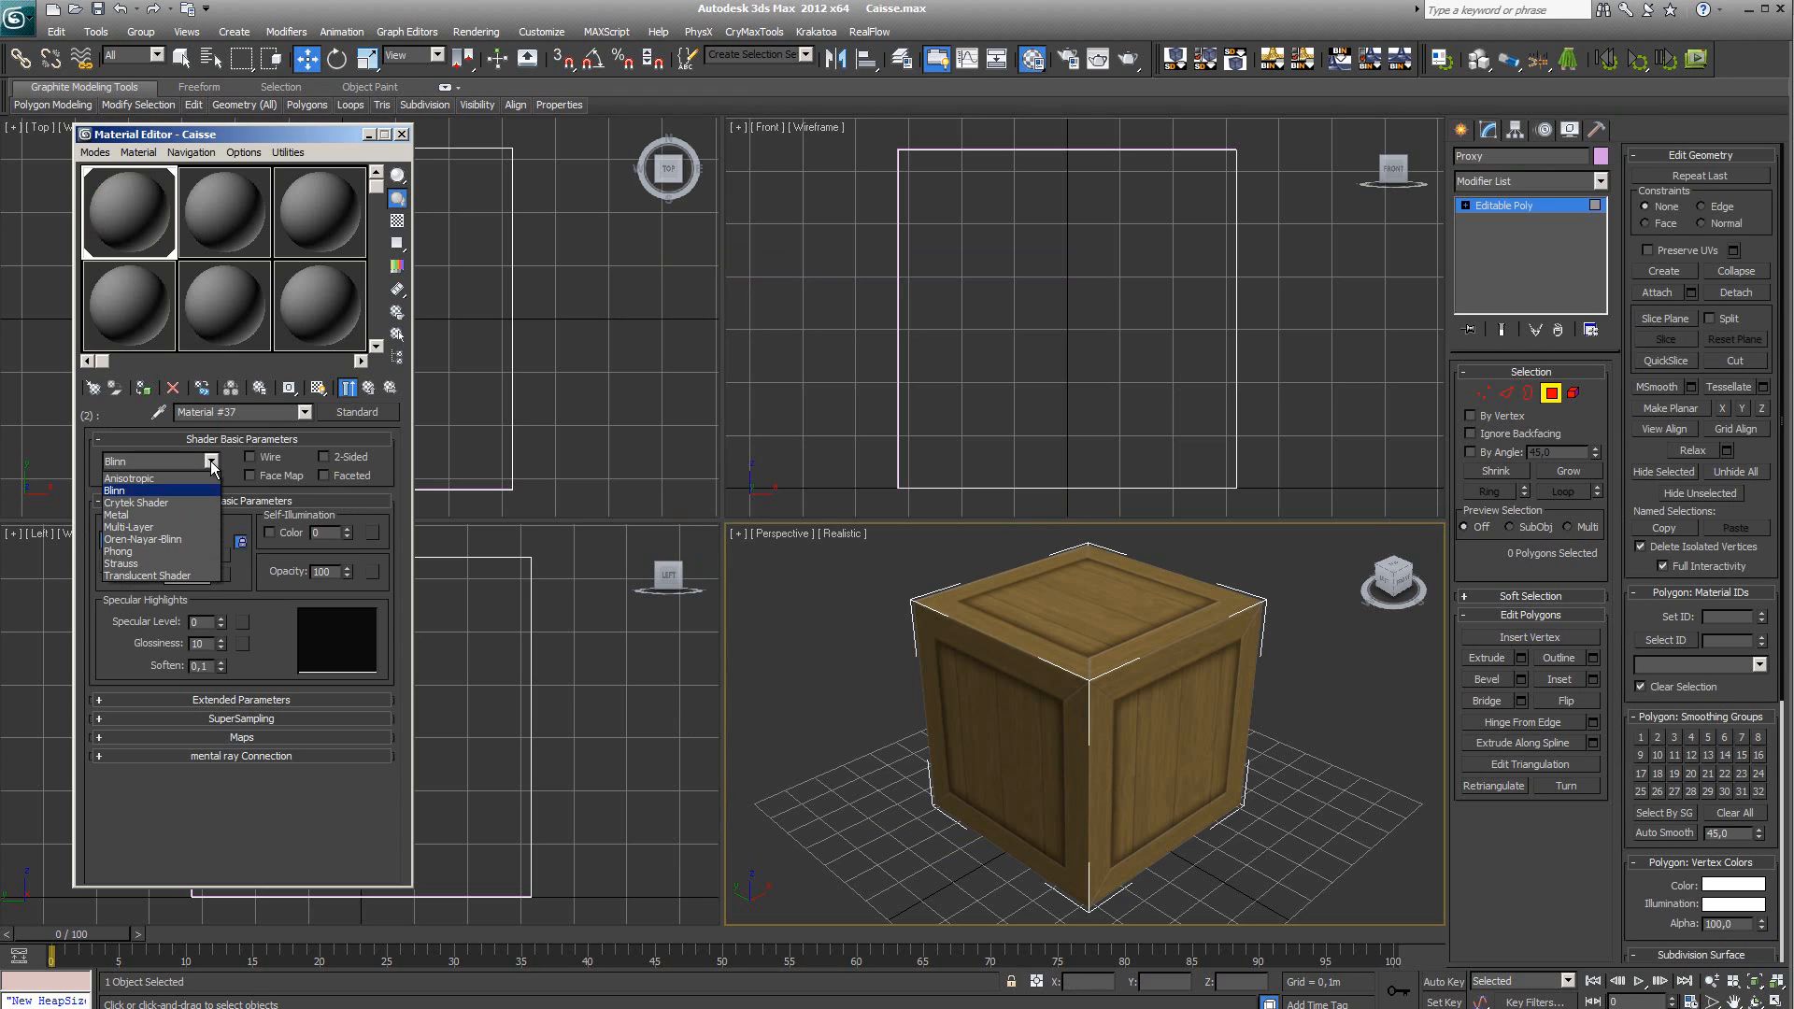
left_click(173, 502)
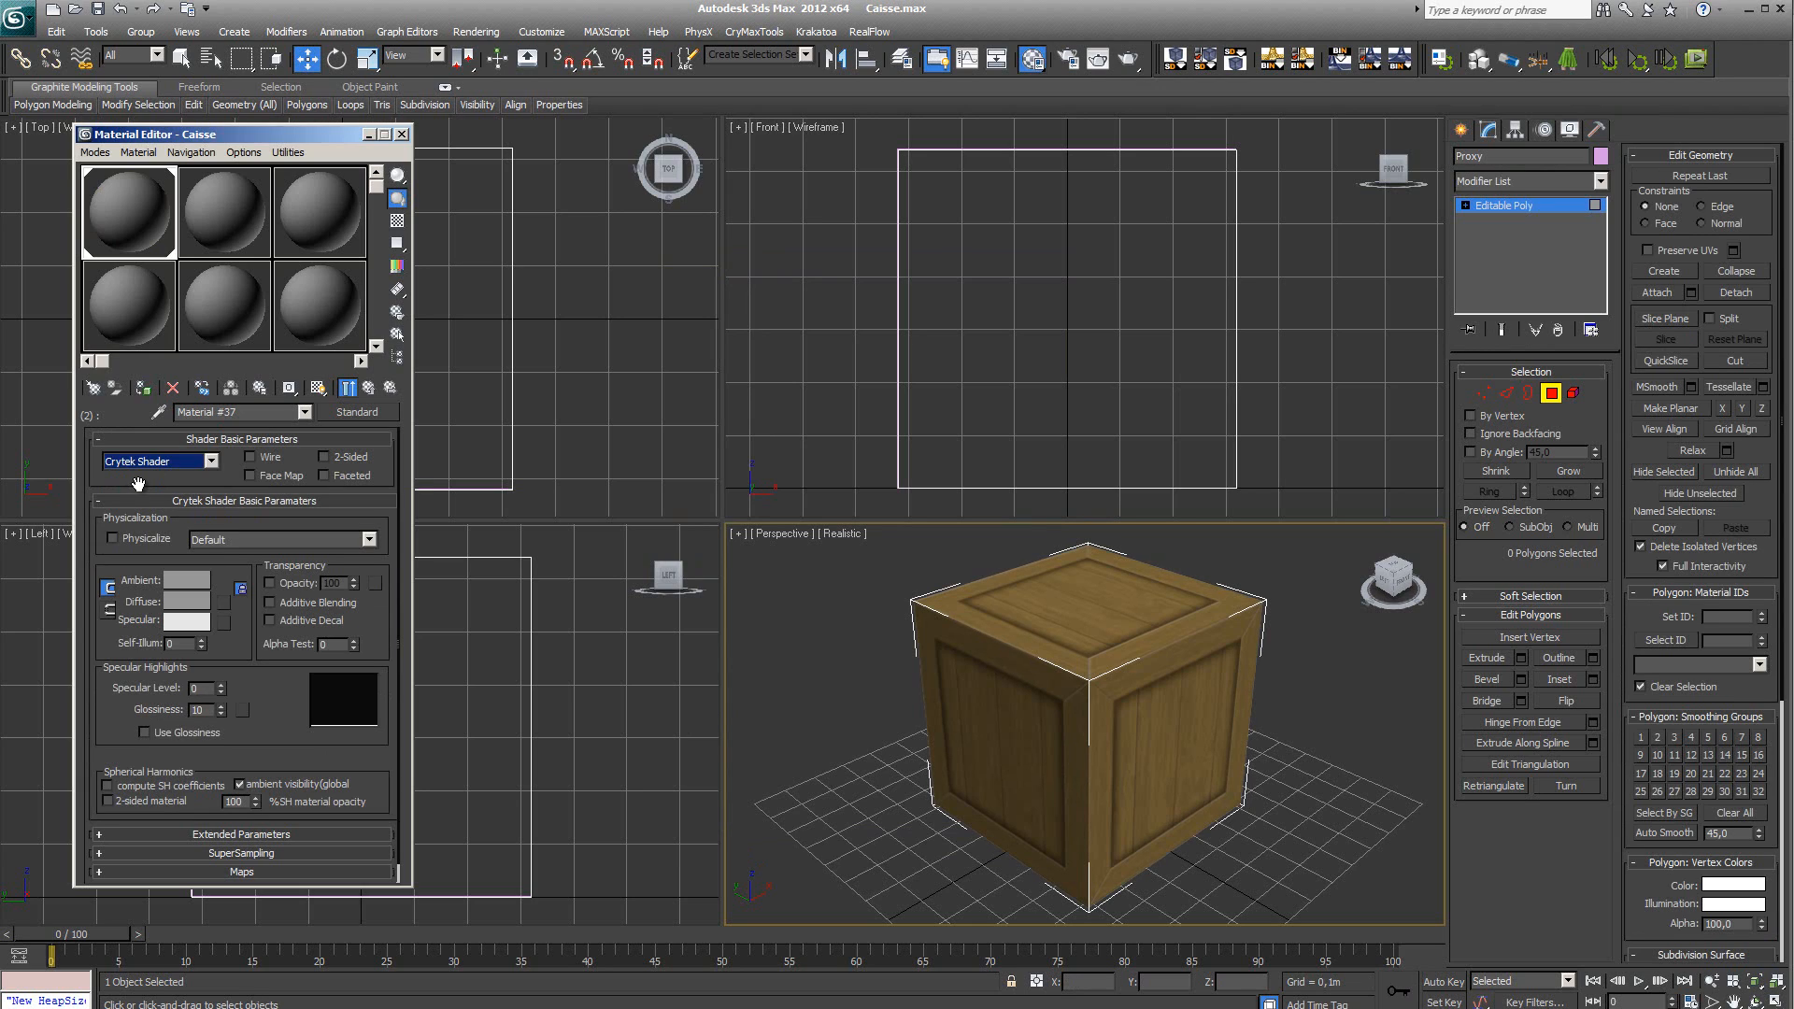
left_click(114, 539)
left_click(370, 540)
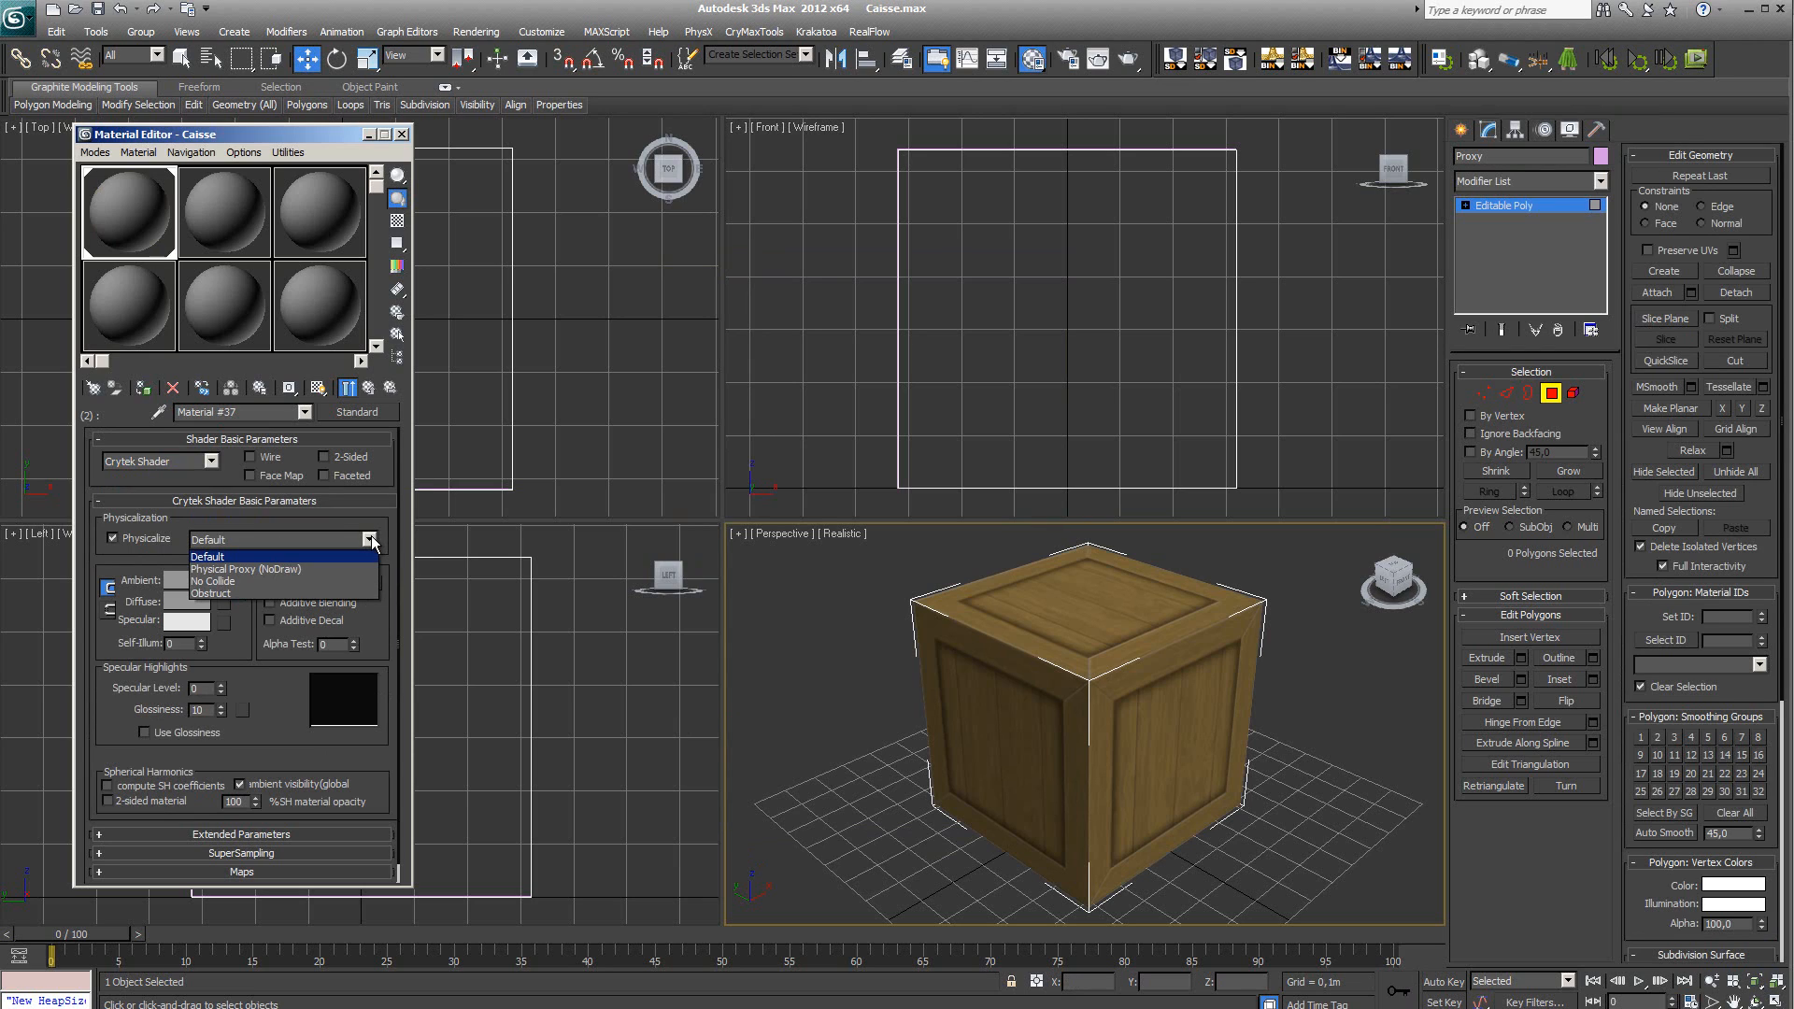
left_click(247, 570)
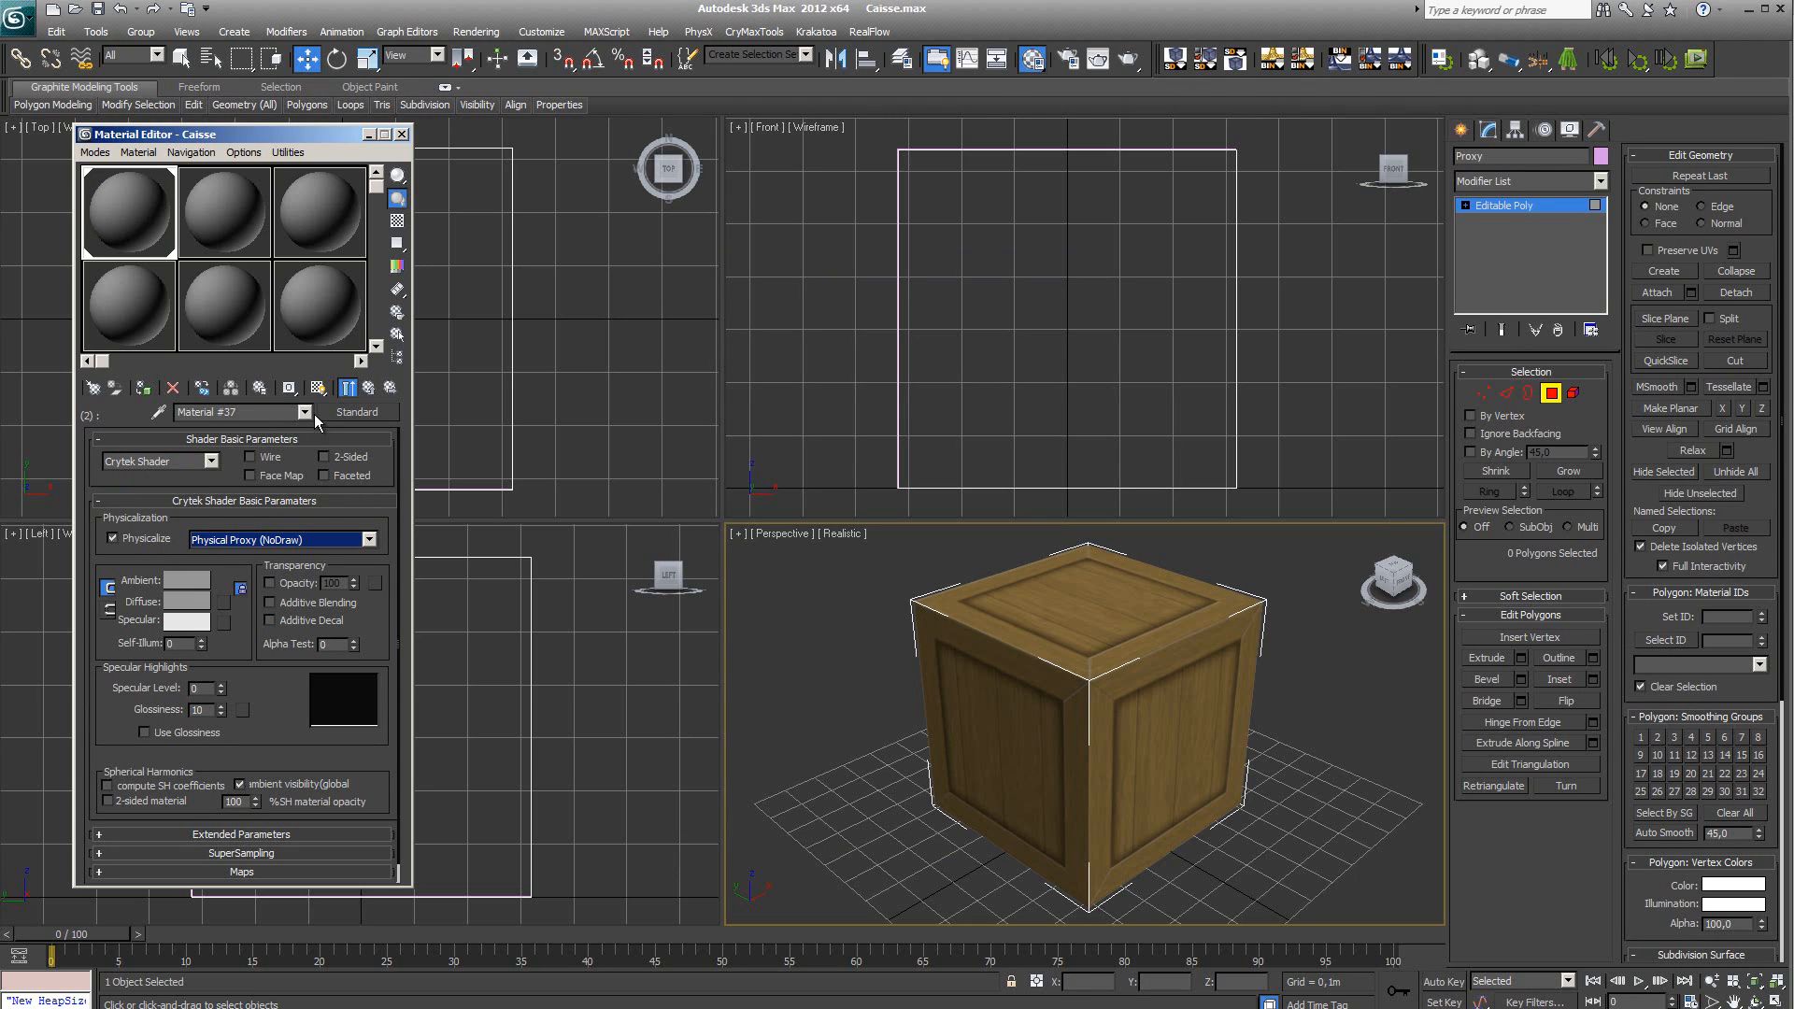
Name sub-material 2 Proxy and return to the parent multi-material
double_click(232, 412)
left_click_drag(183, 413, 141, 411)
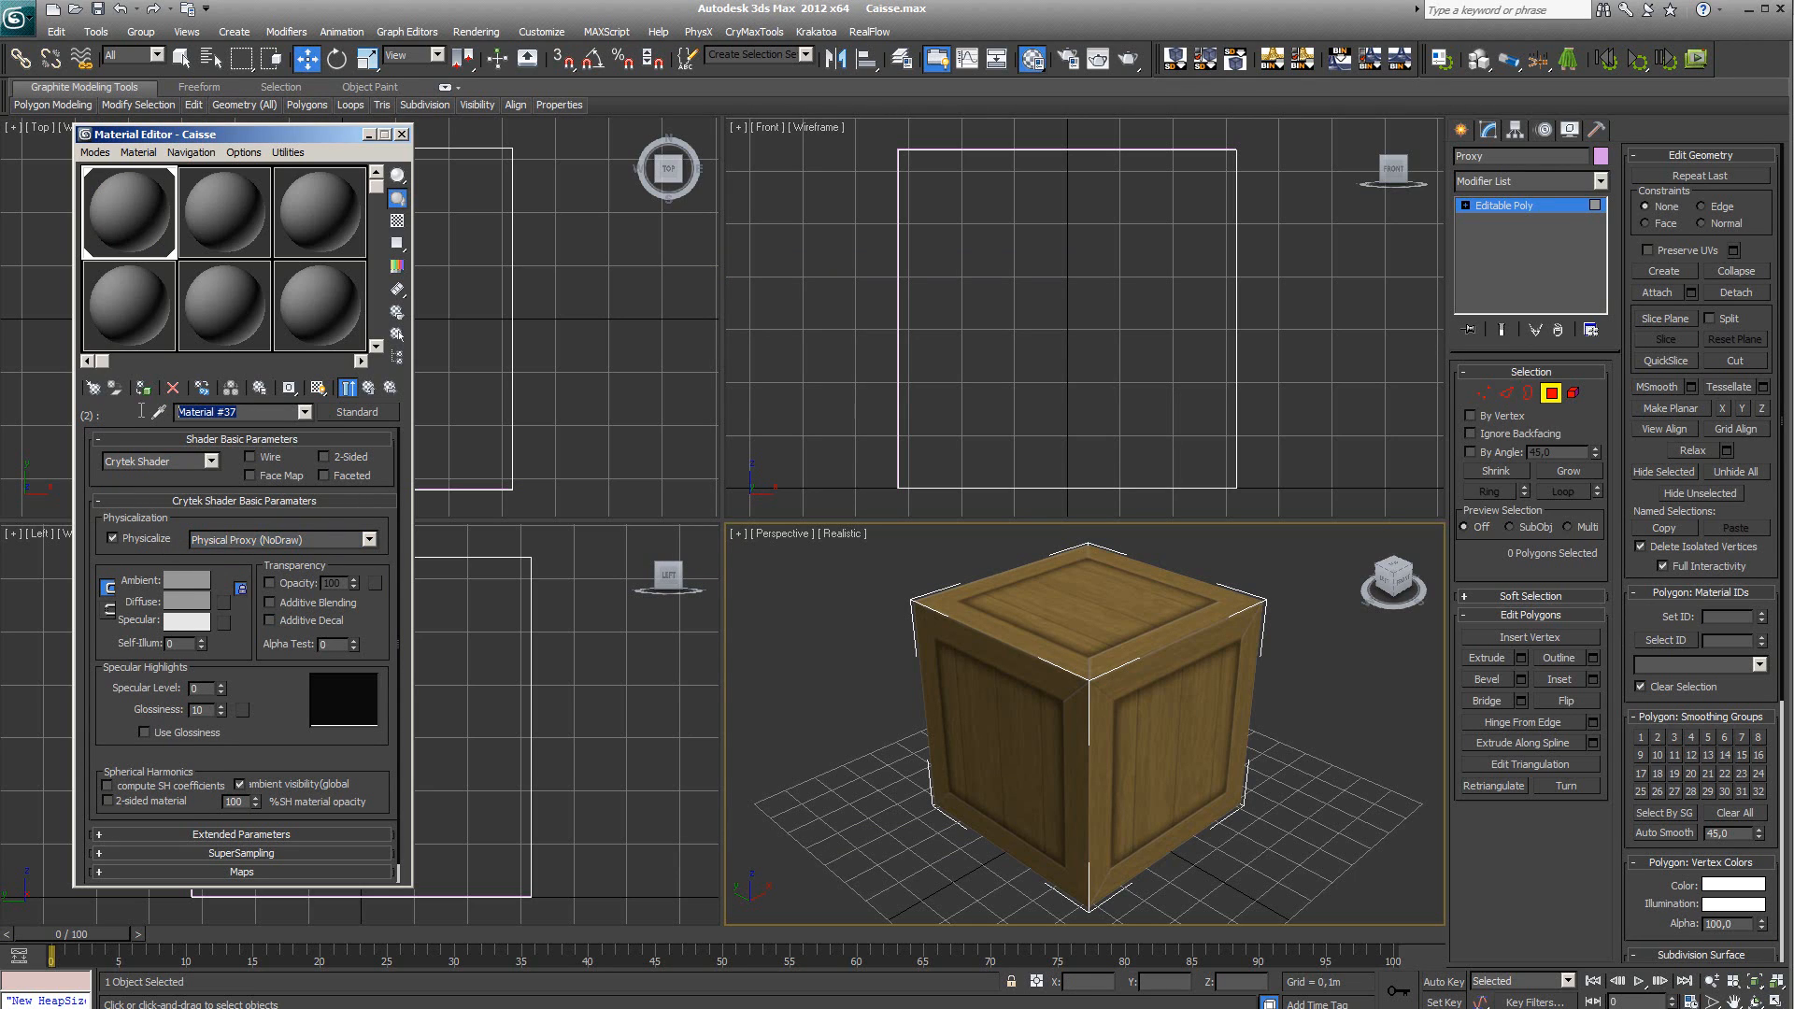
type("Proxy")
left_click(368, 388)
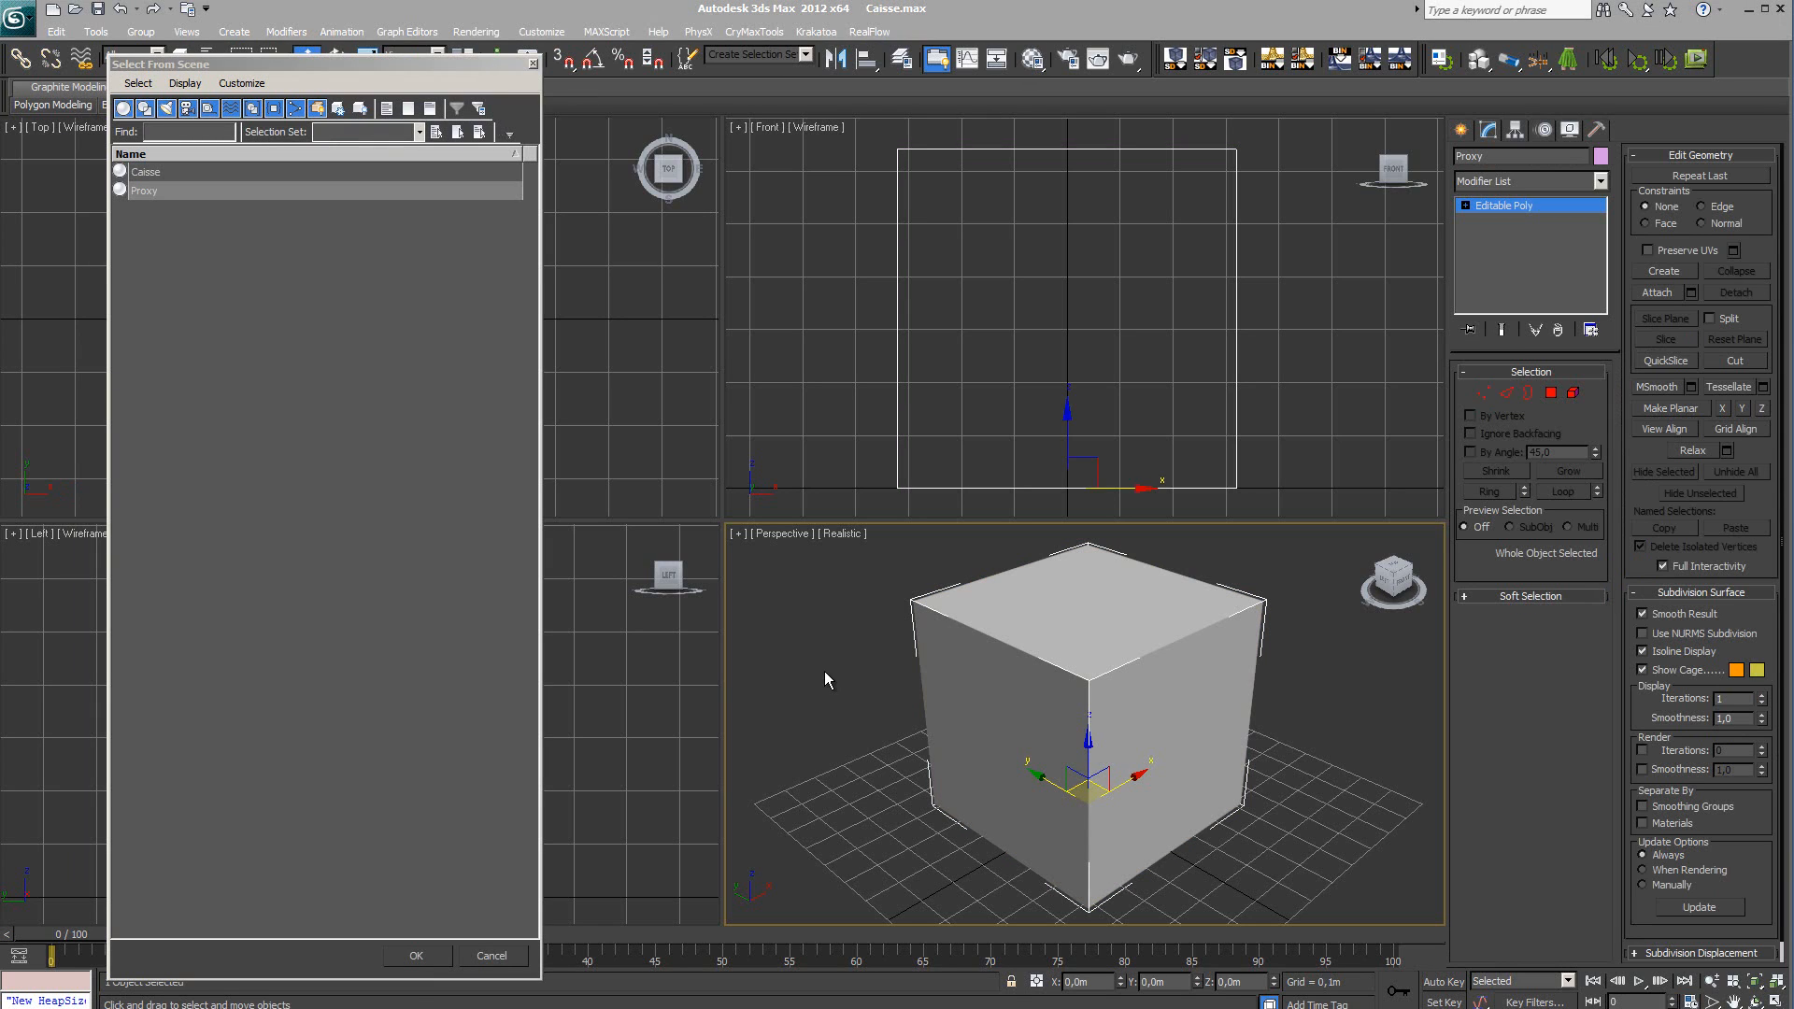
Select the Caisse object in the scene and attach the Proxy object to it
left_click(142, 174)
double_click(154, 173)
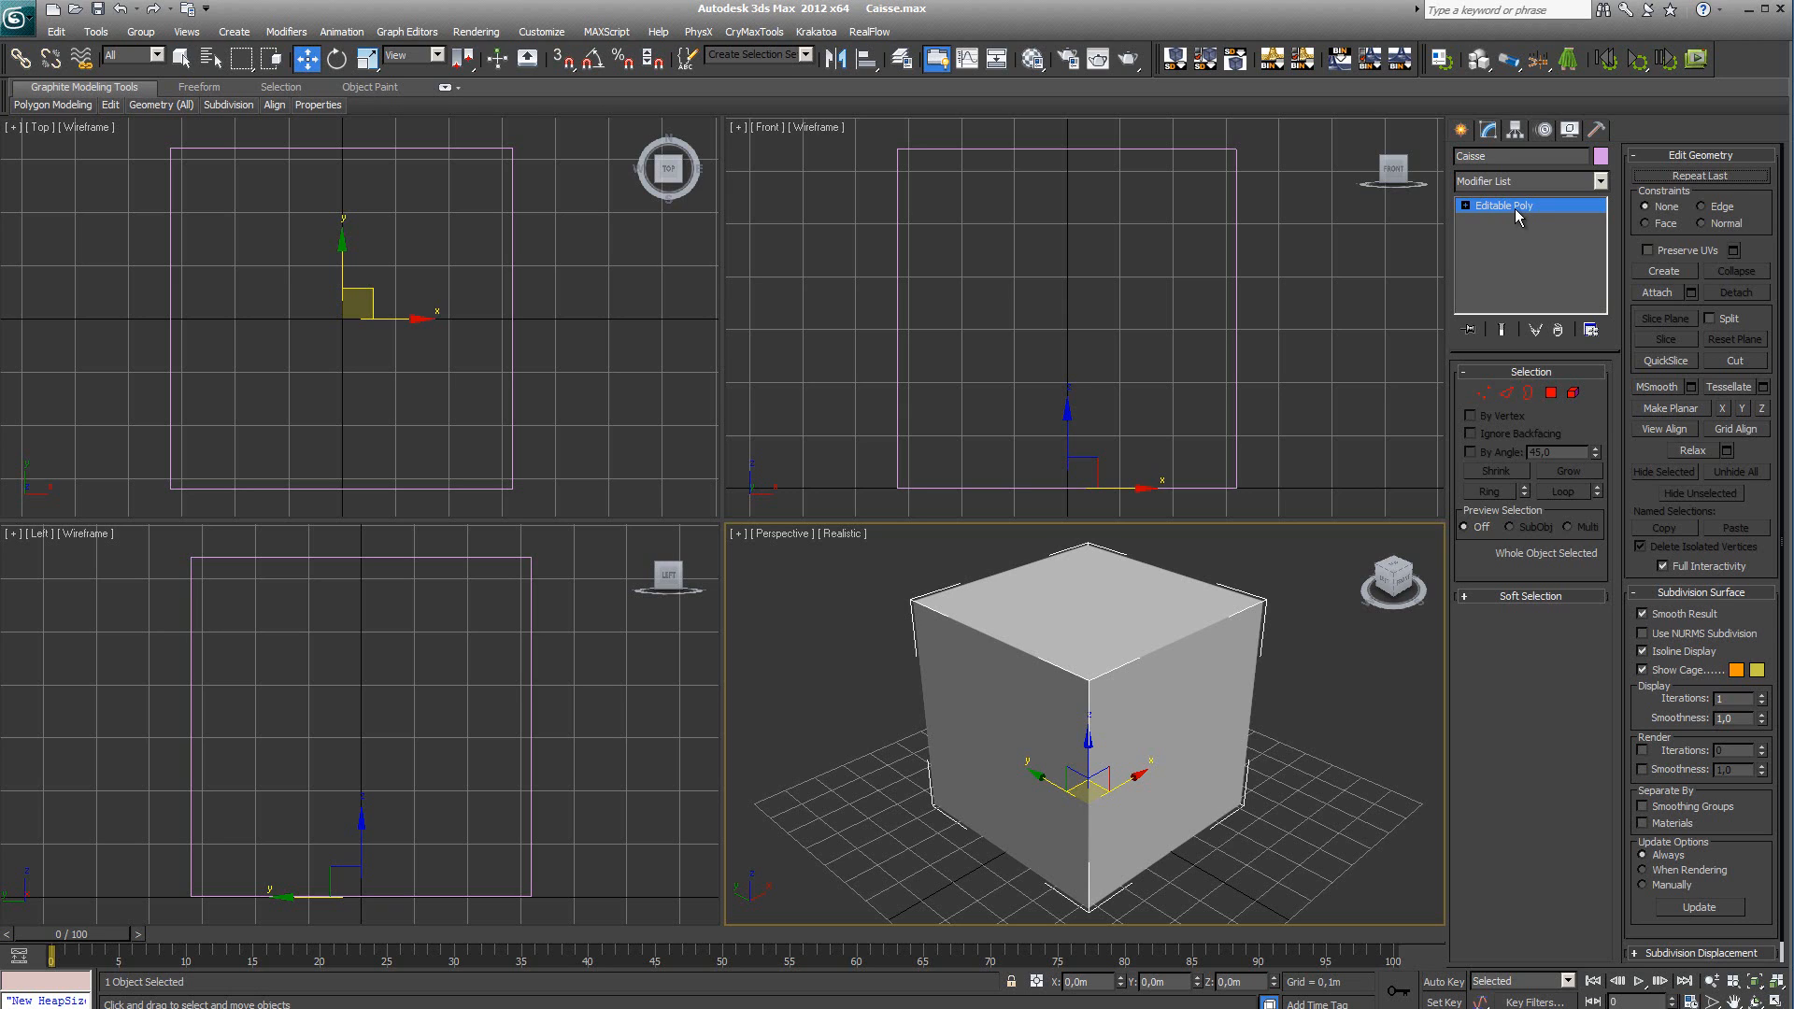
left_click(1692, 293)
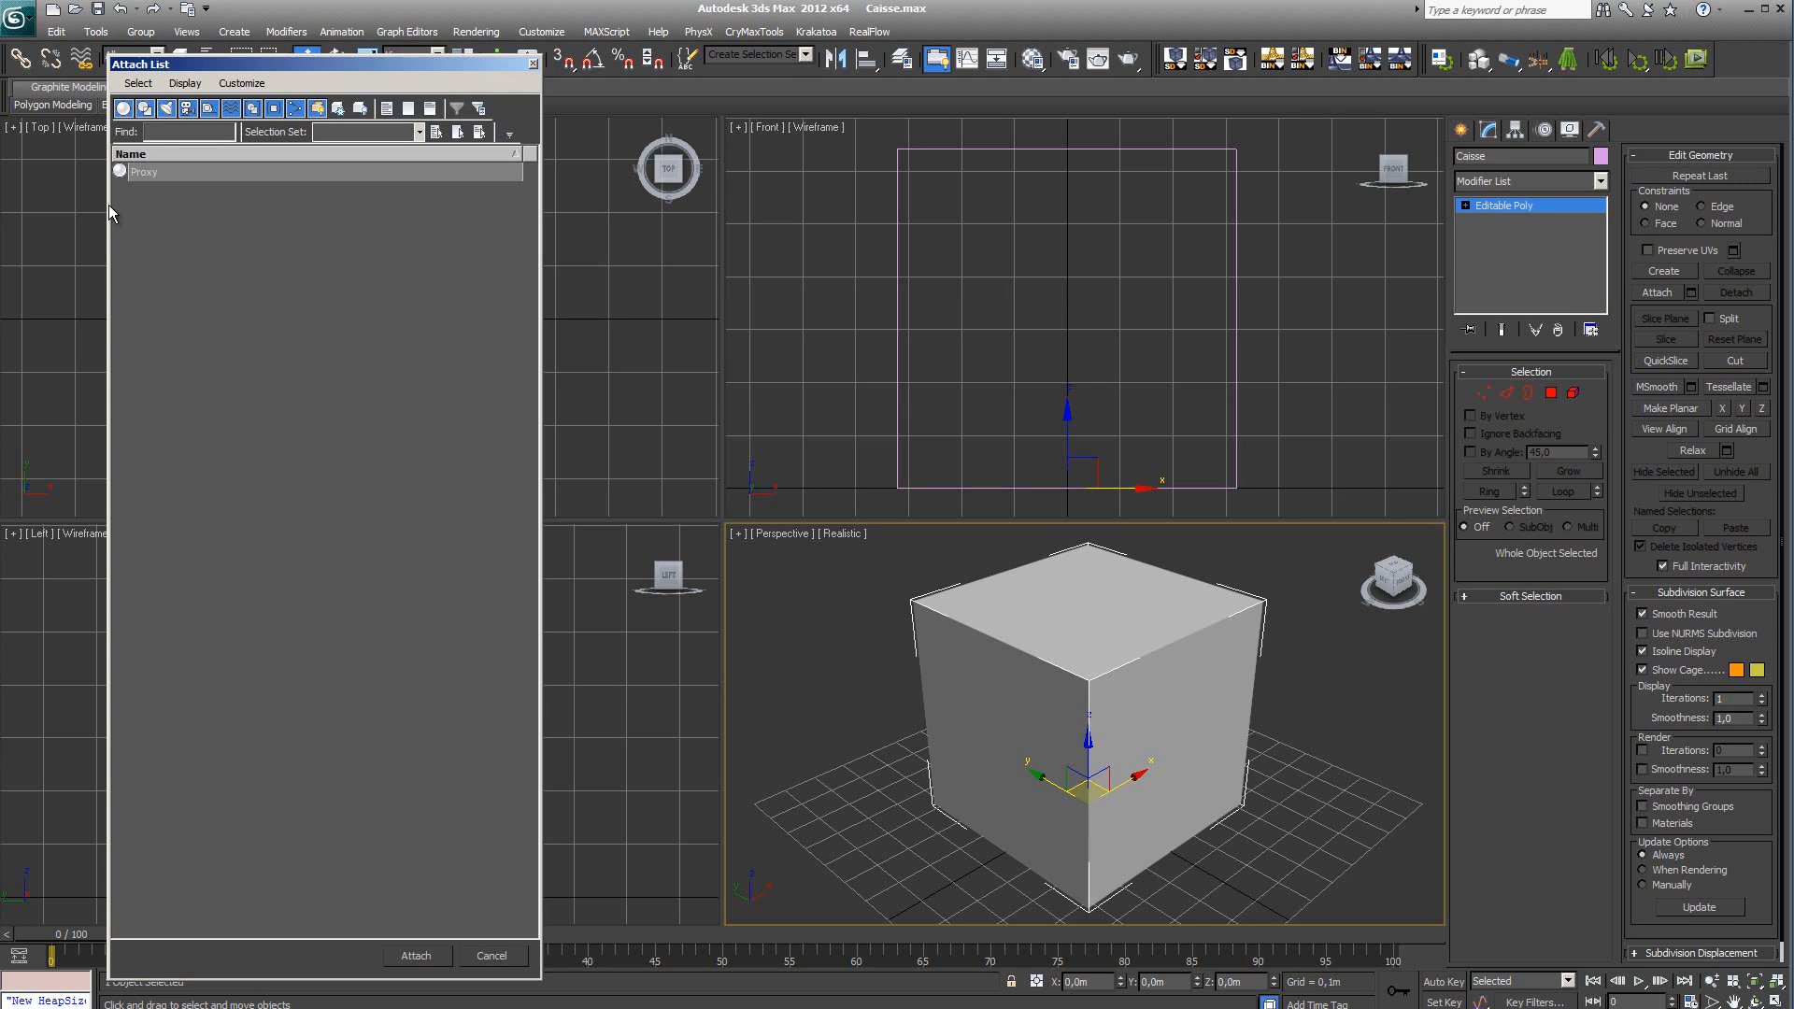
left_click(175, 174)
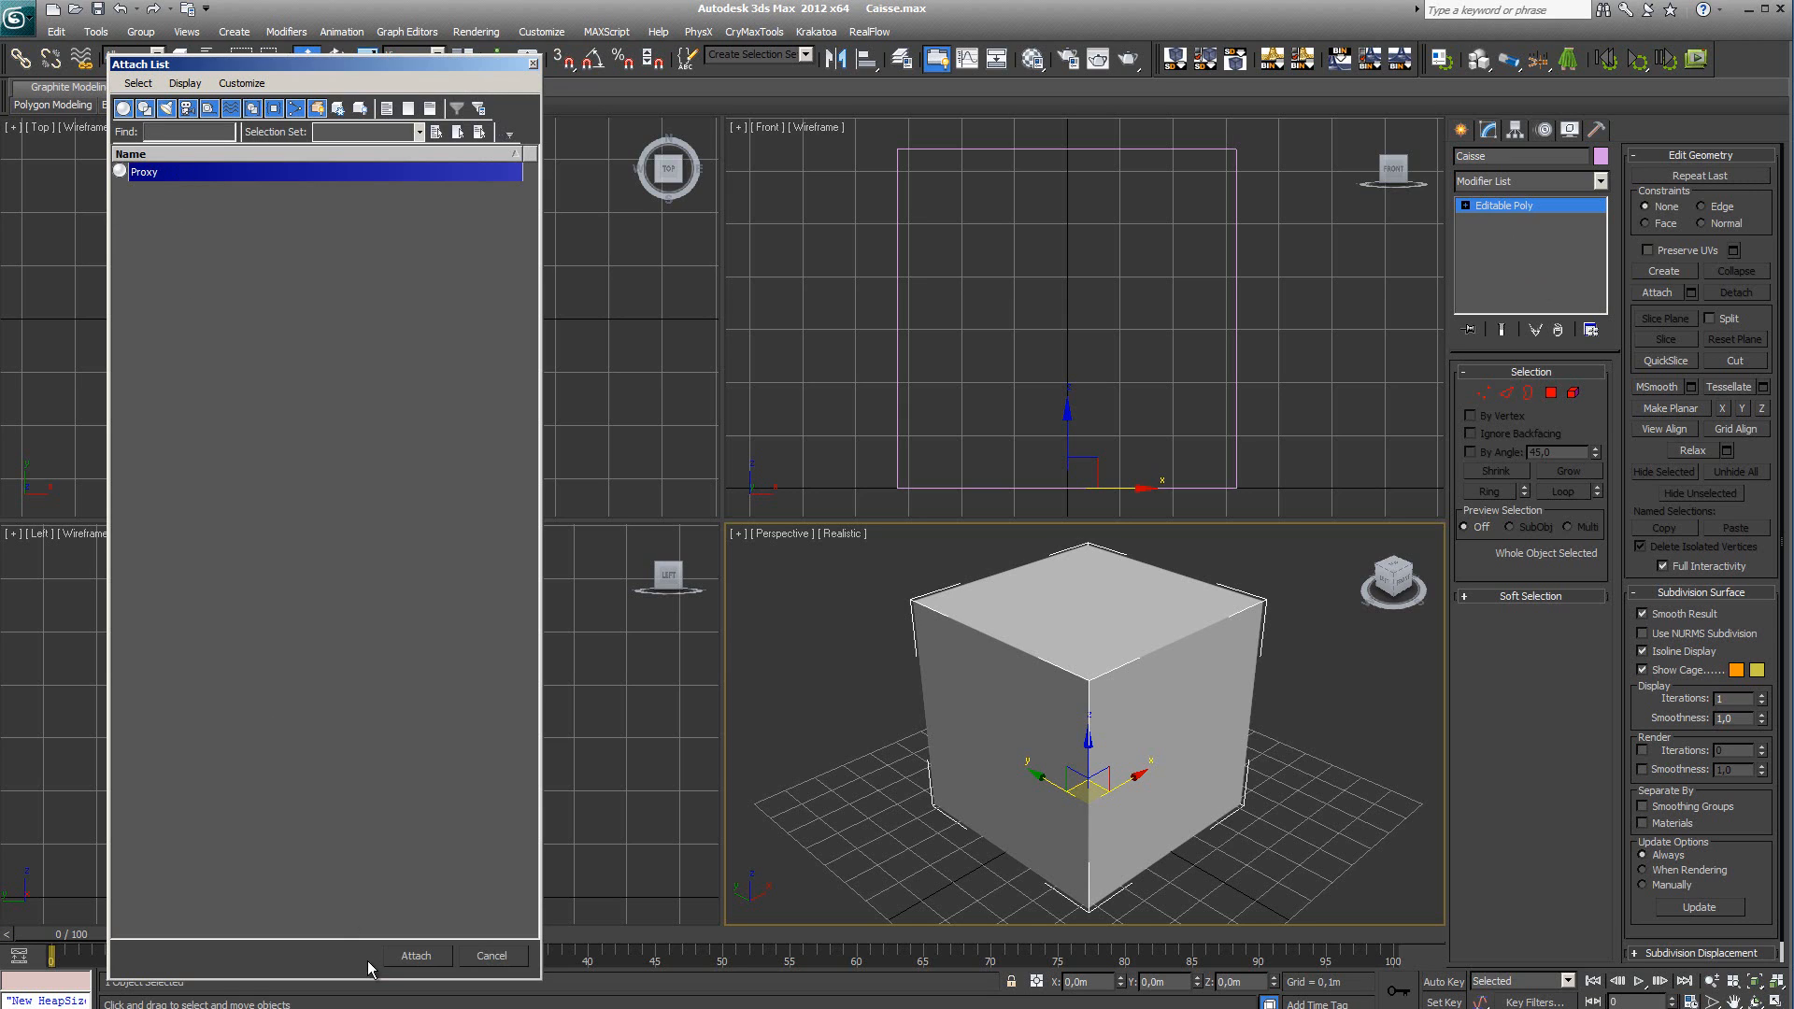
left_click(416, 956)
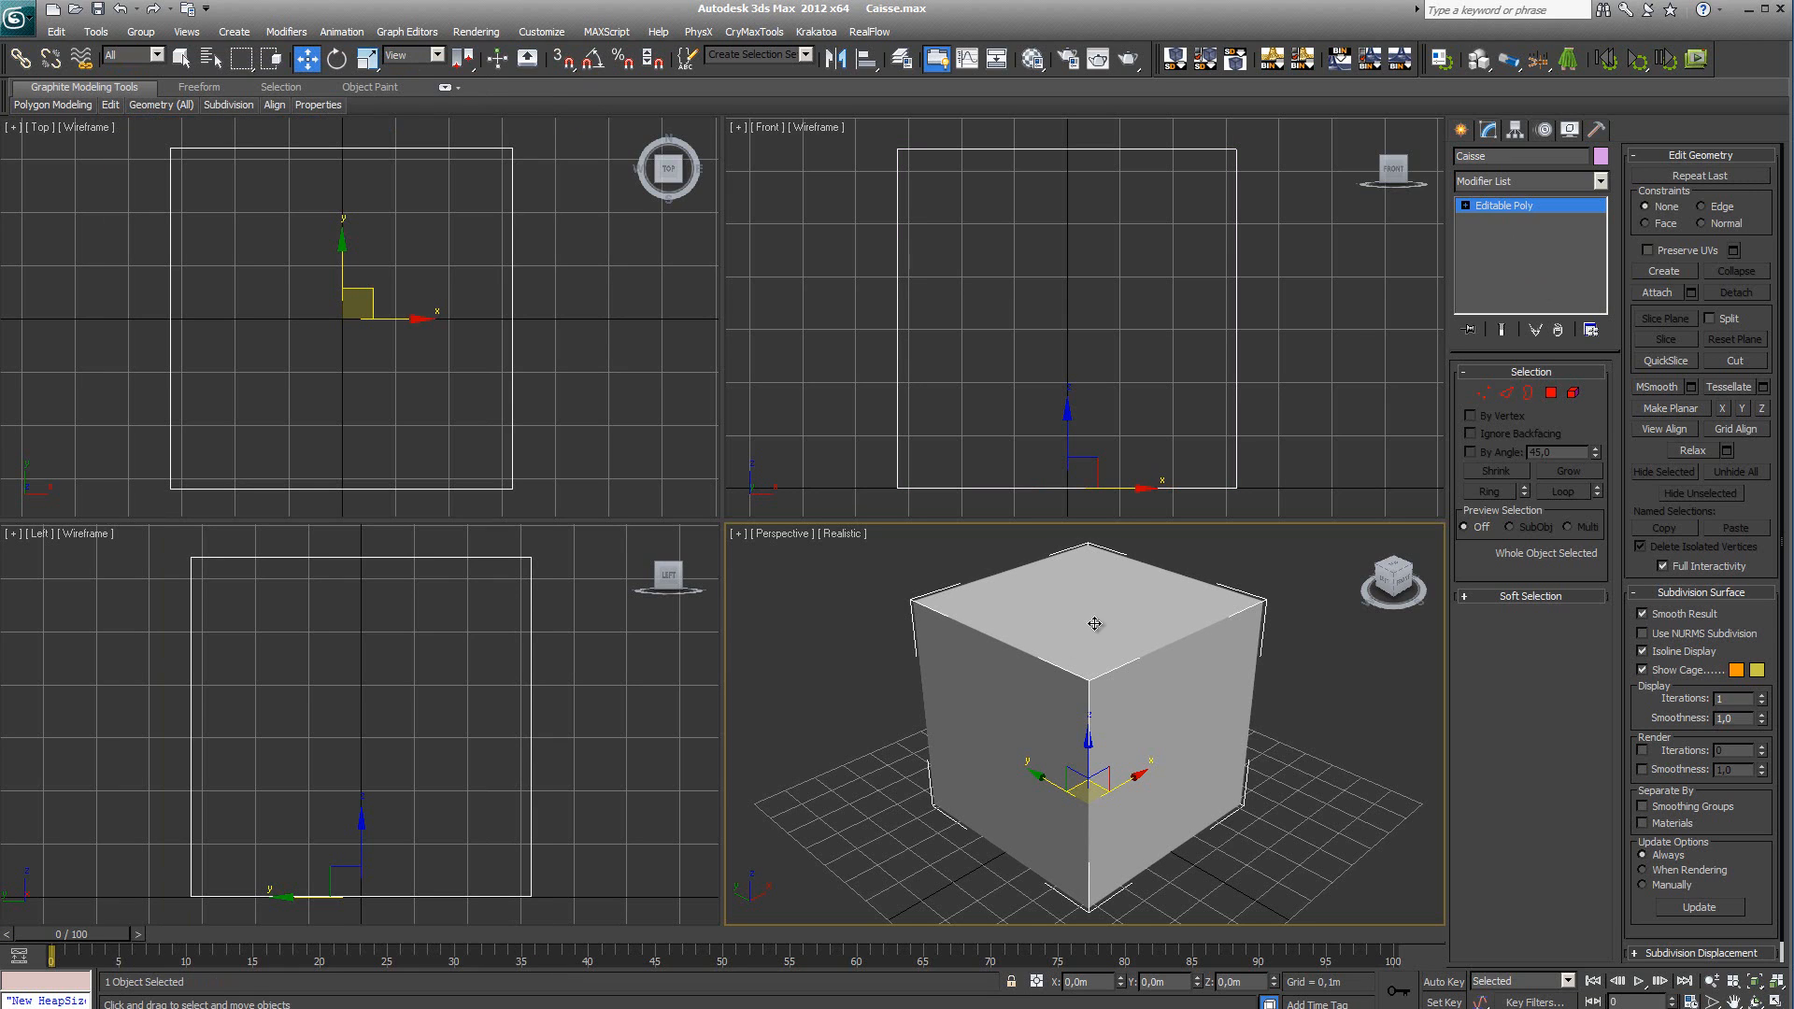
Check the elements of the combined Caisse mesh by selecting its polygons with material ID 1, then those with ID 2
left_click(1533, 256)
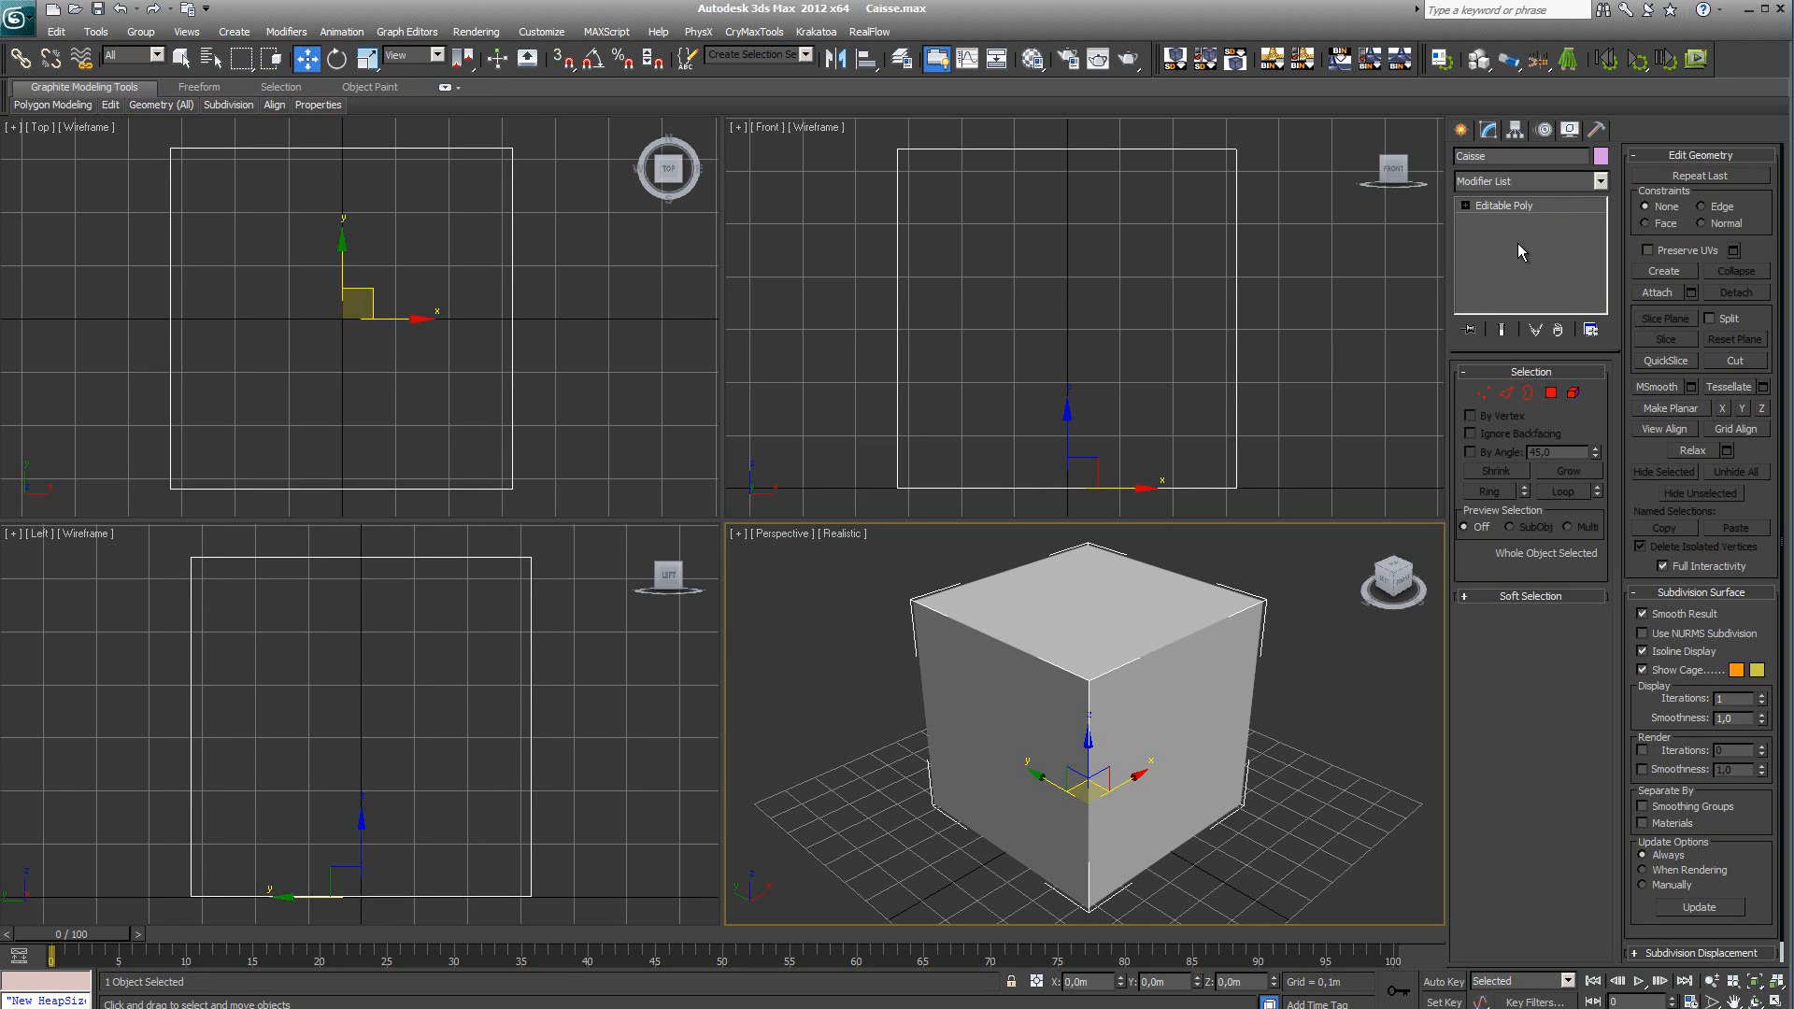
left_click(1574, 394)
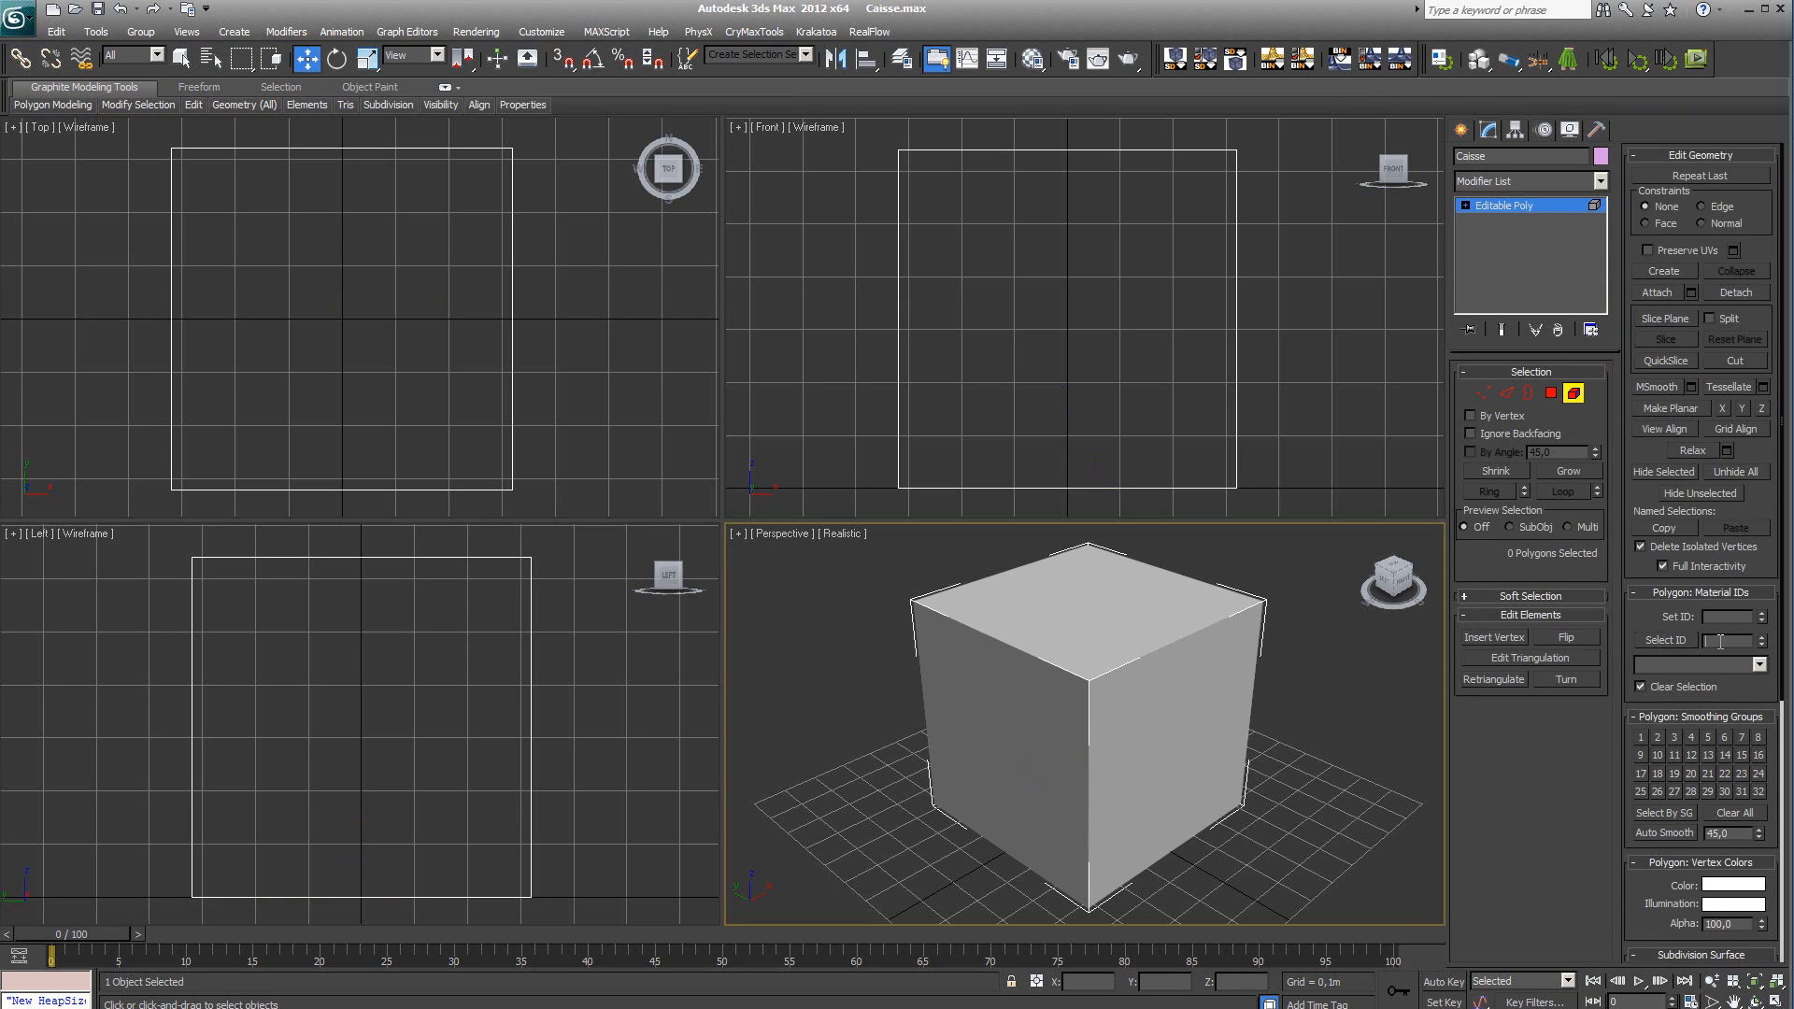
left_click(1668, 640)
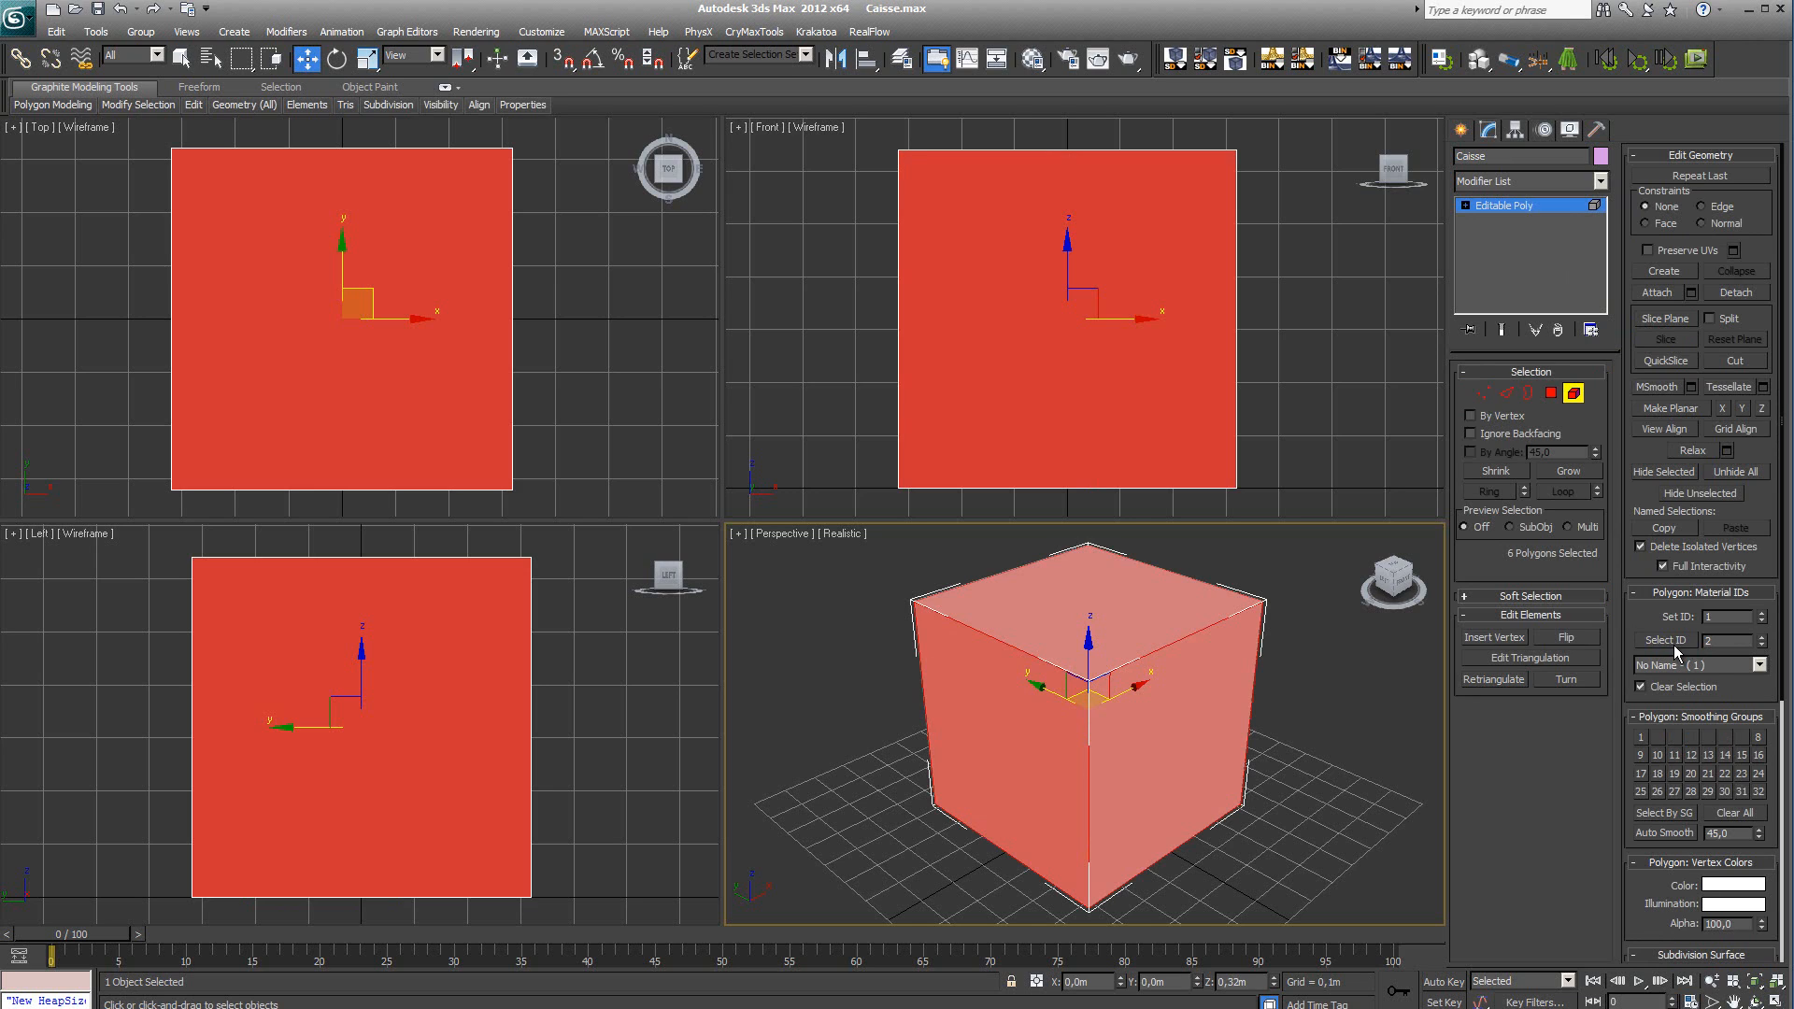
left_click(1320, 639)
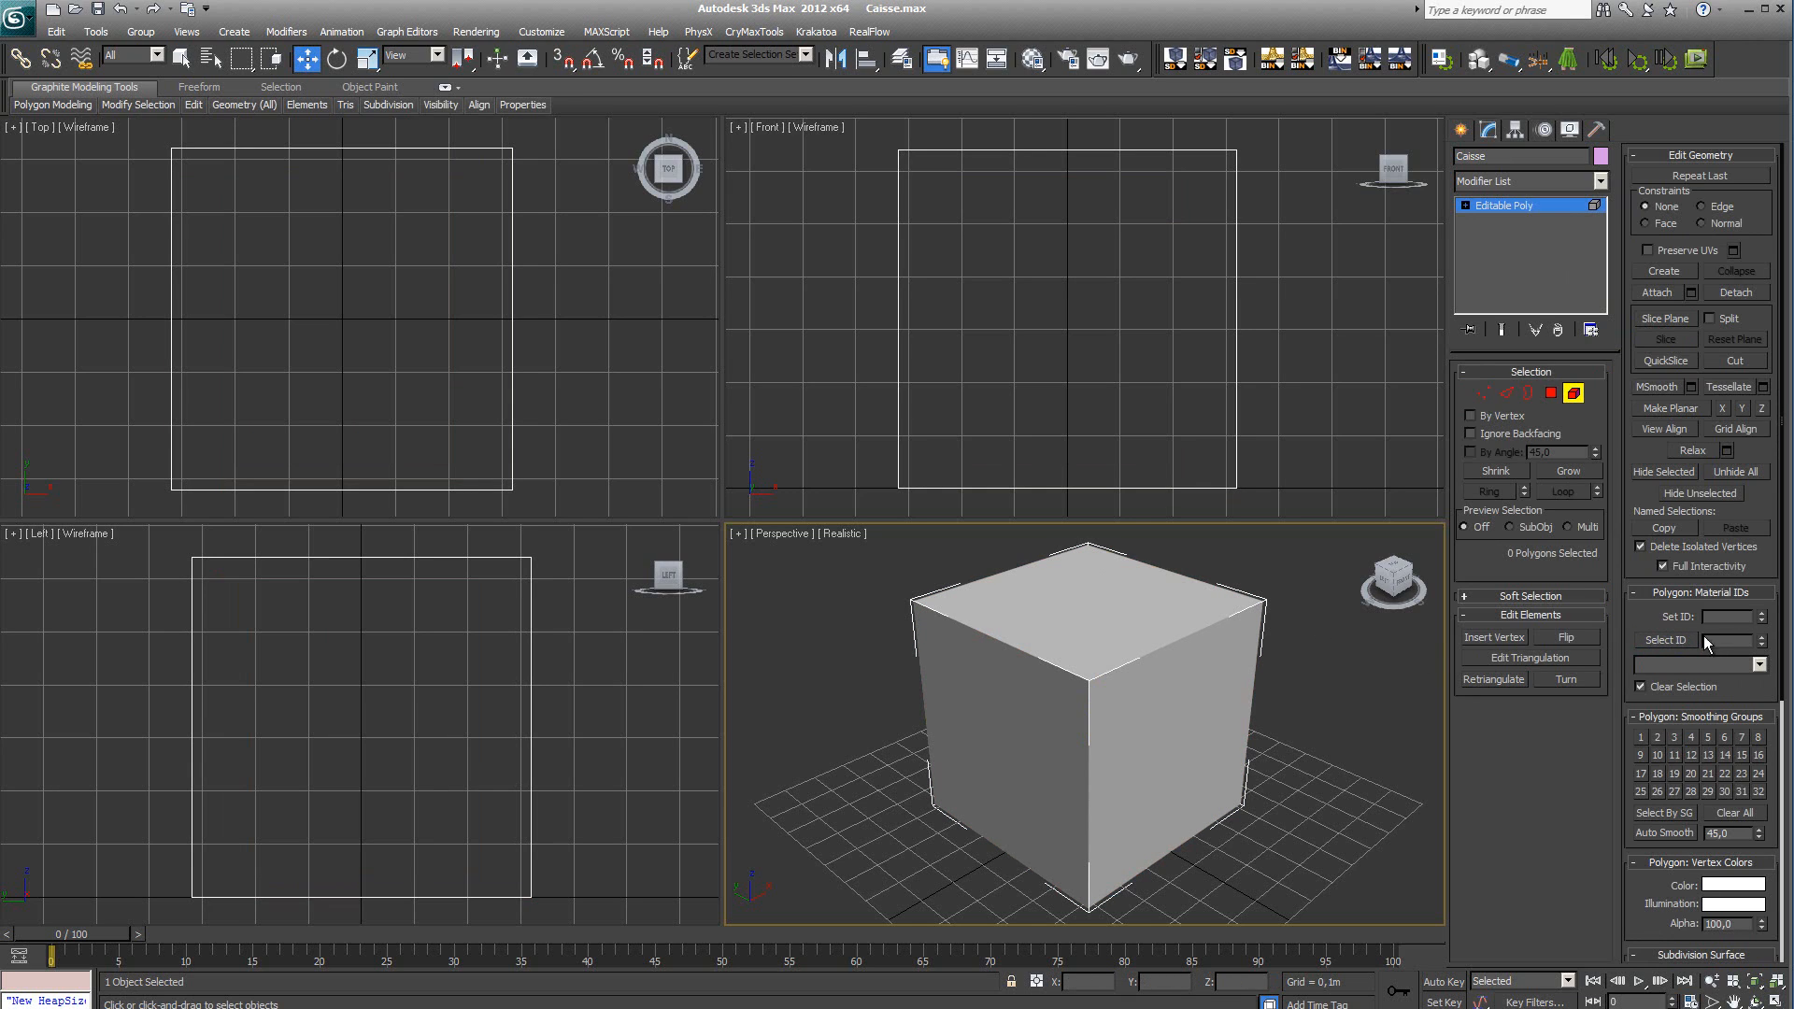
left_click(1763, 640)
left_click(1762, 642)
left_click(1667, 640)
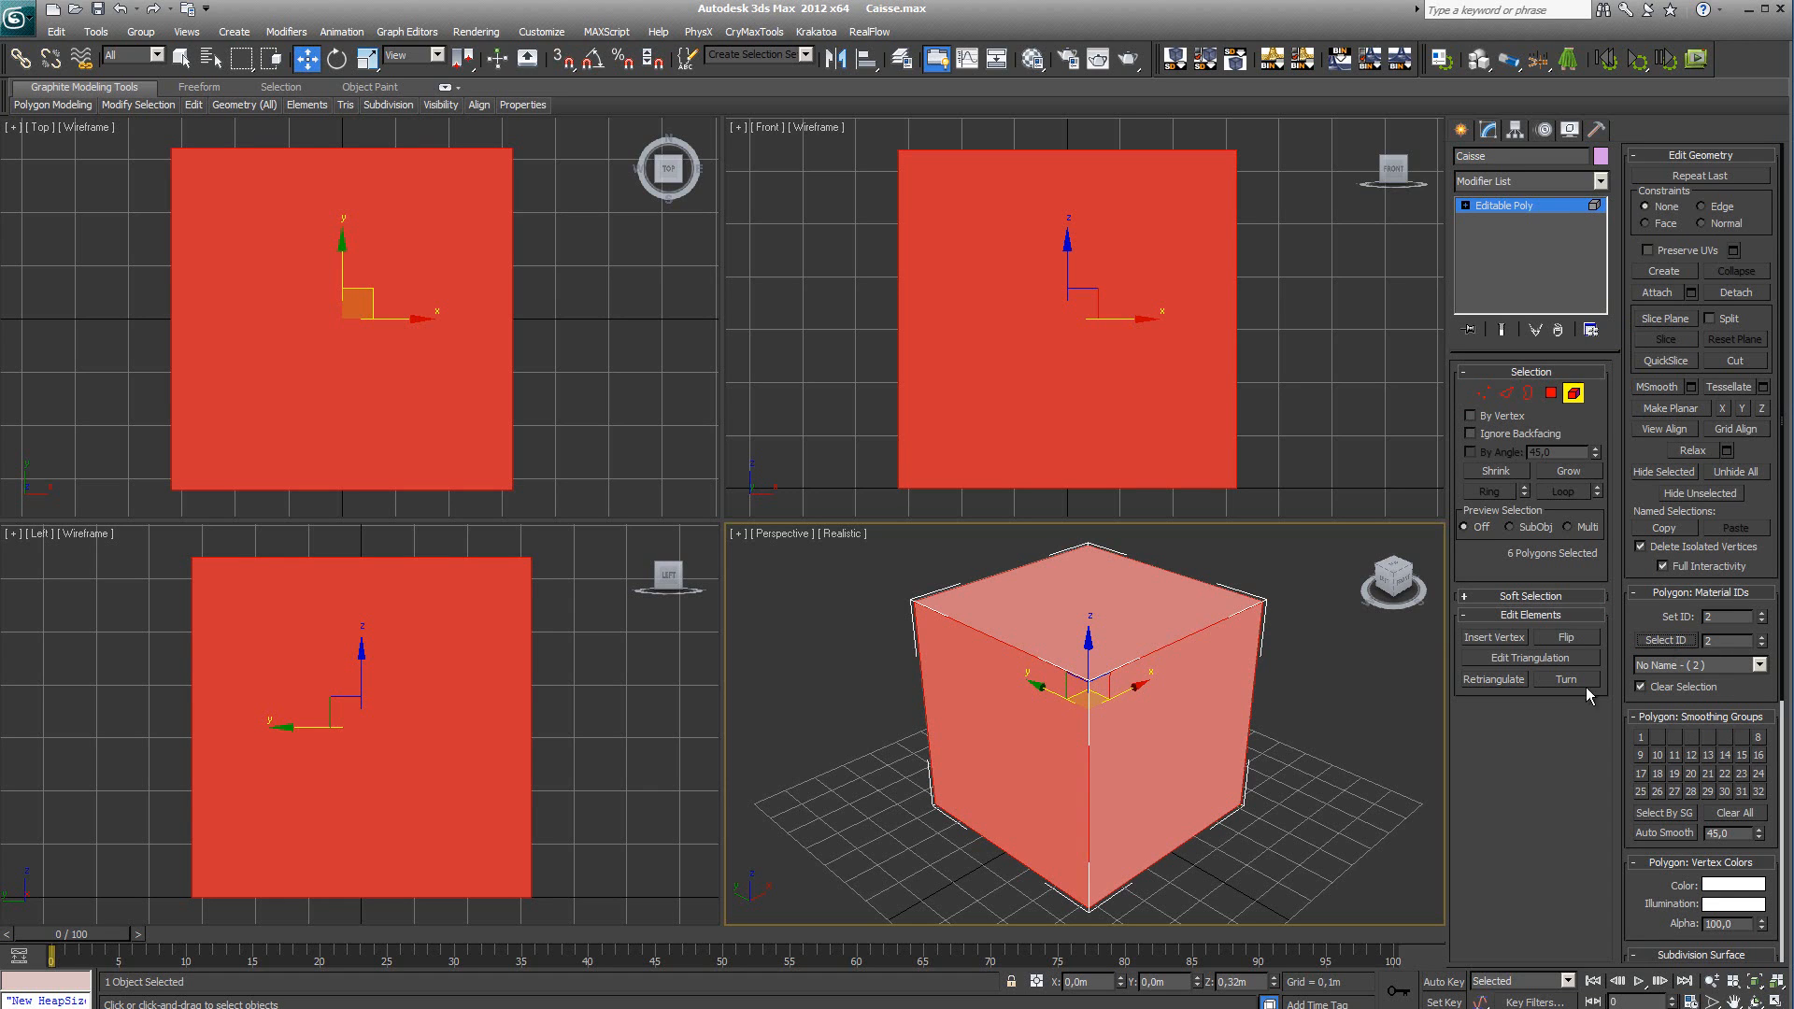
left_click(1311, 606)
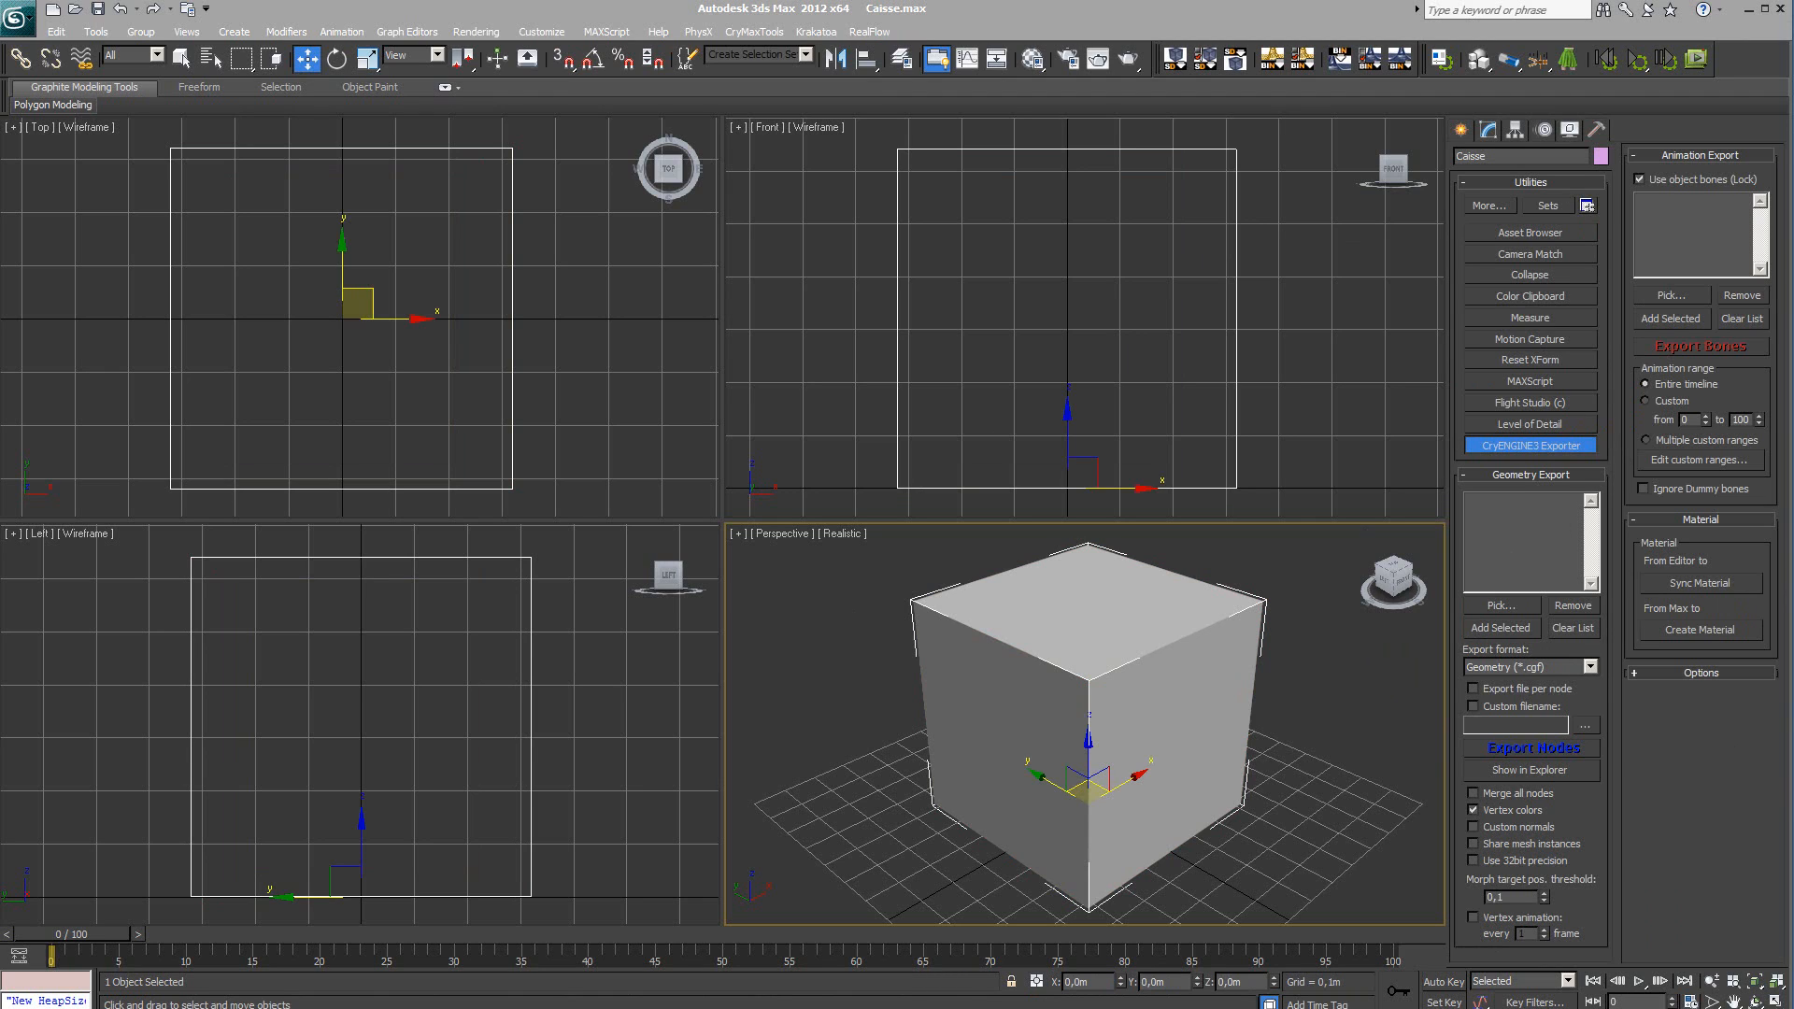
Create a CryENGINE material file from the Max material and save it as Caisse in the objects/Caisse folder
left_click(1714, 634)
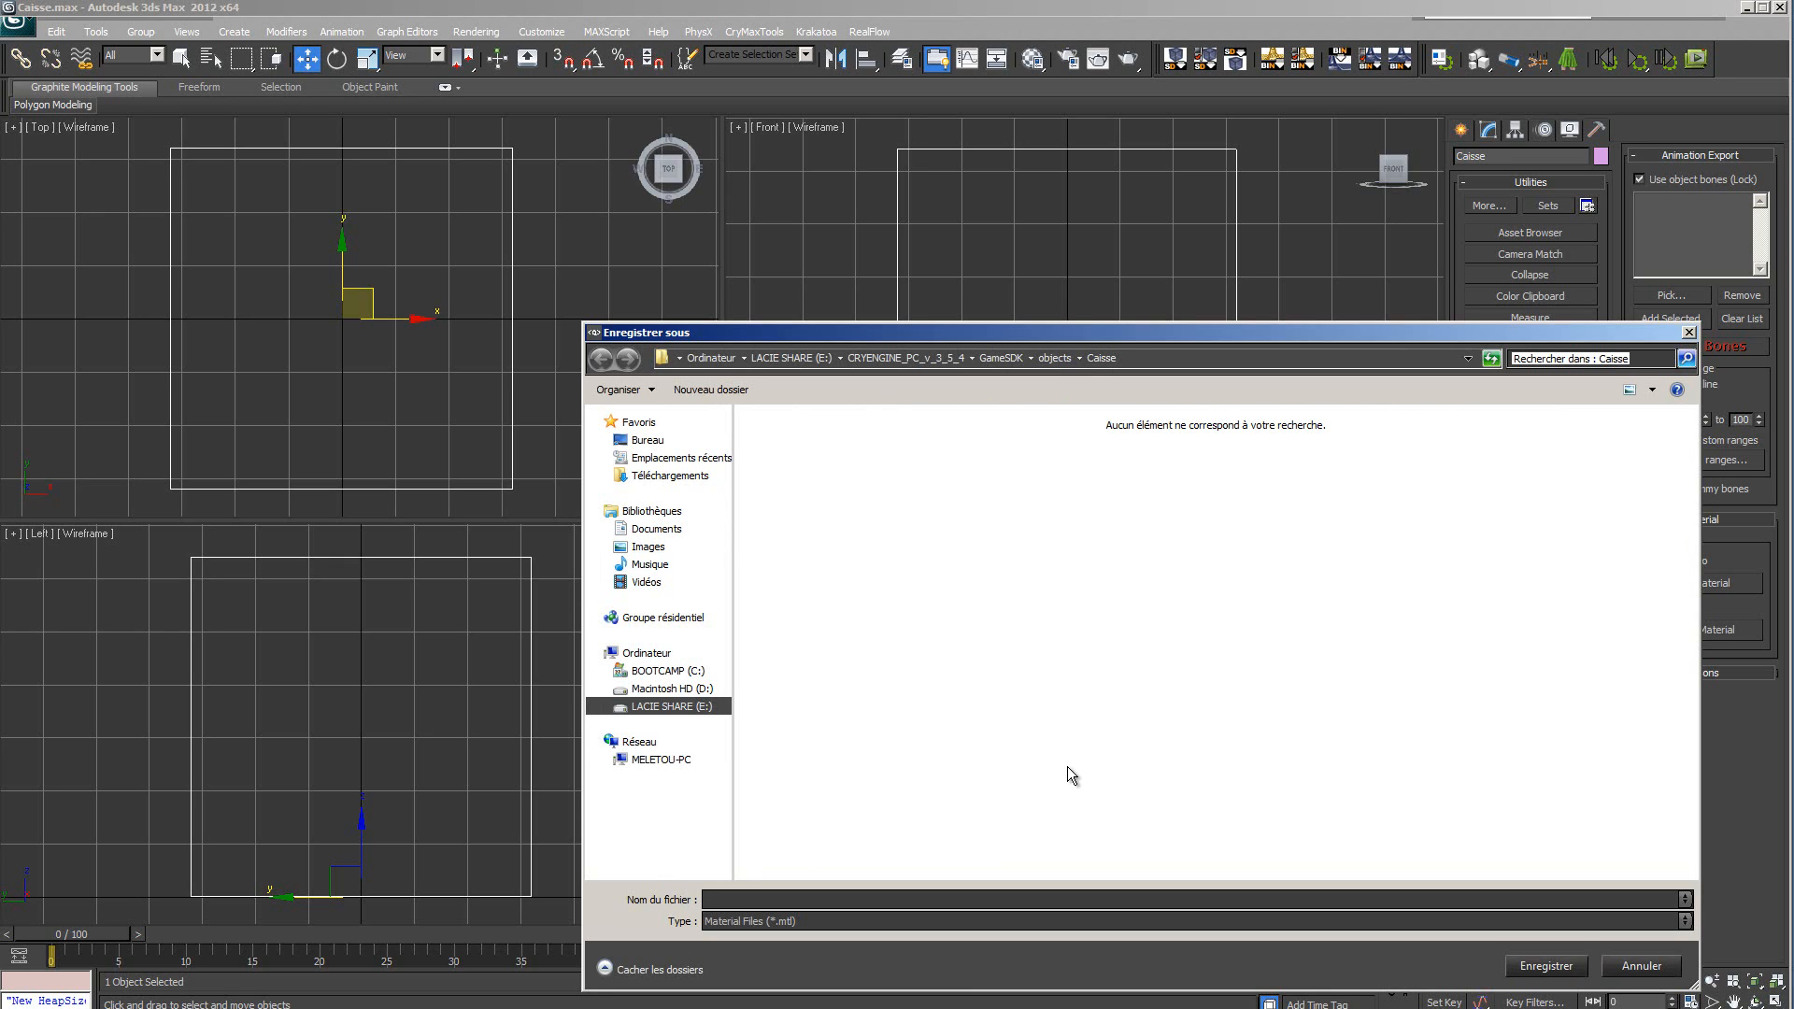
type("Caisse")
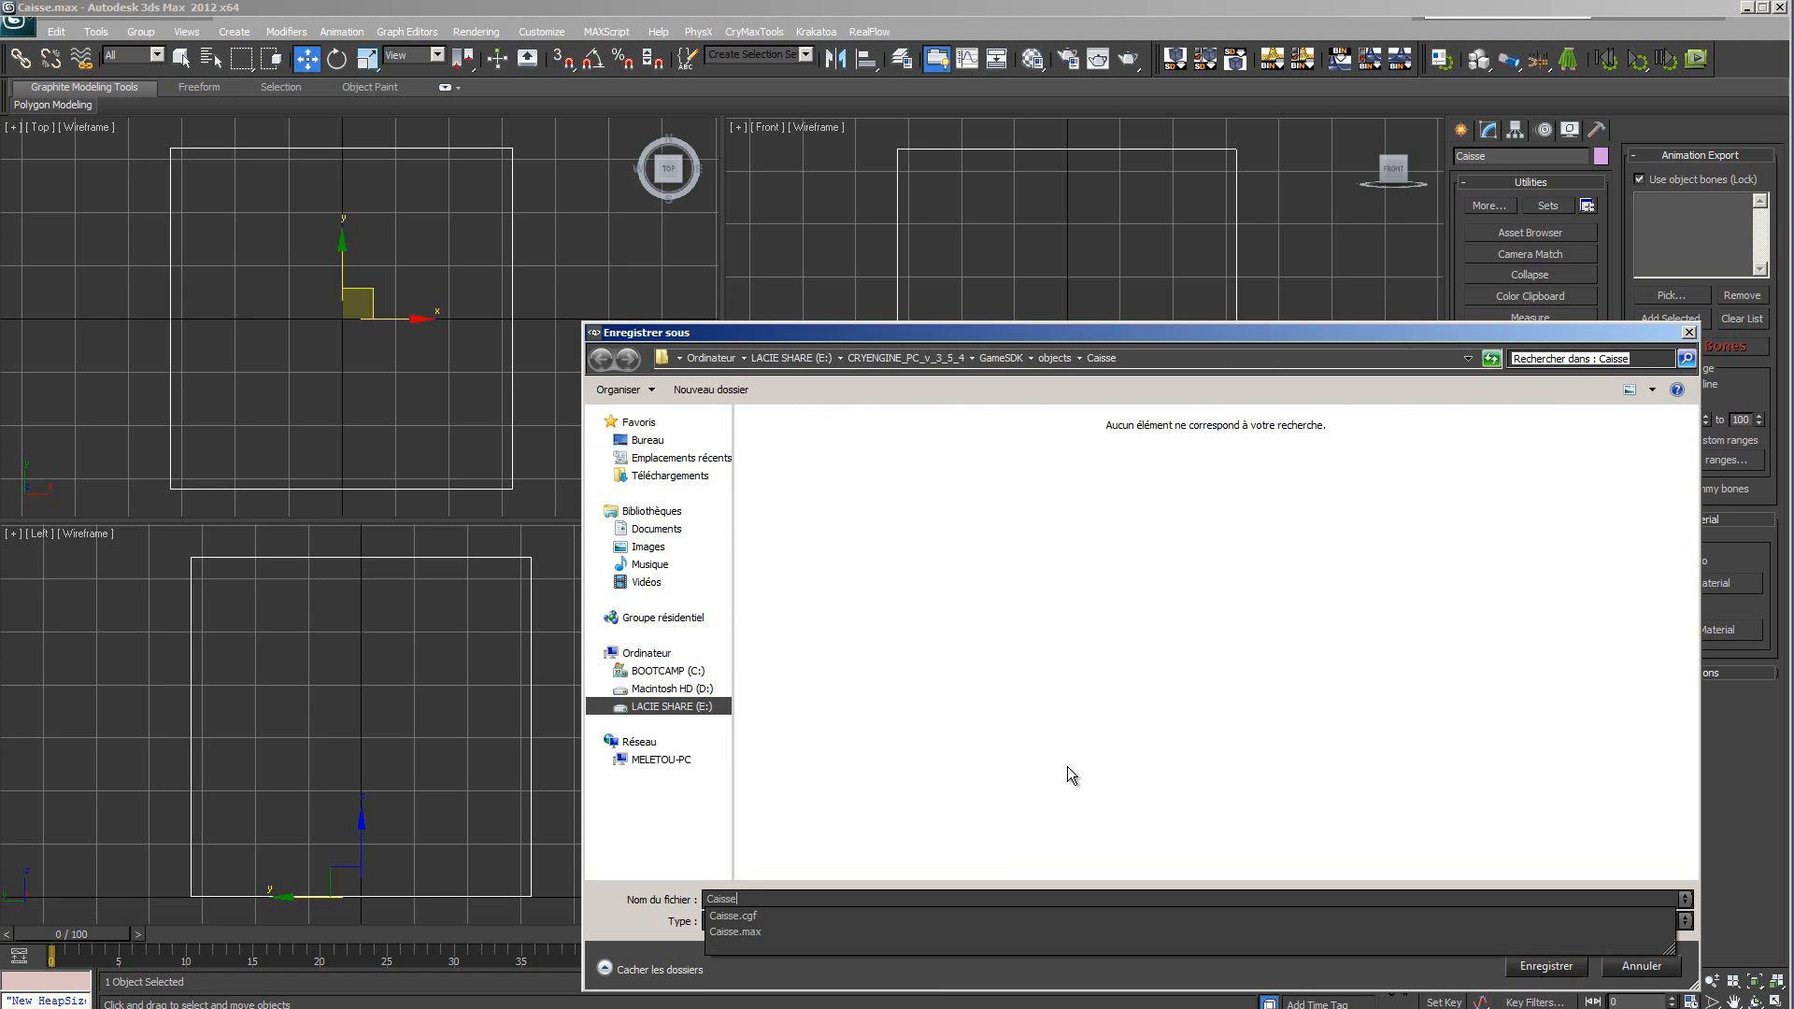
left_click(1544, 968)
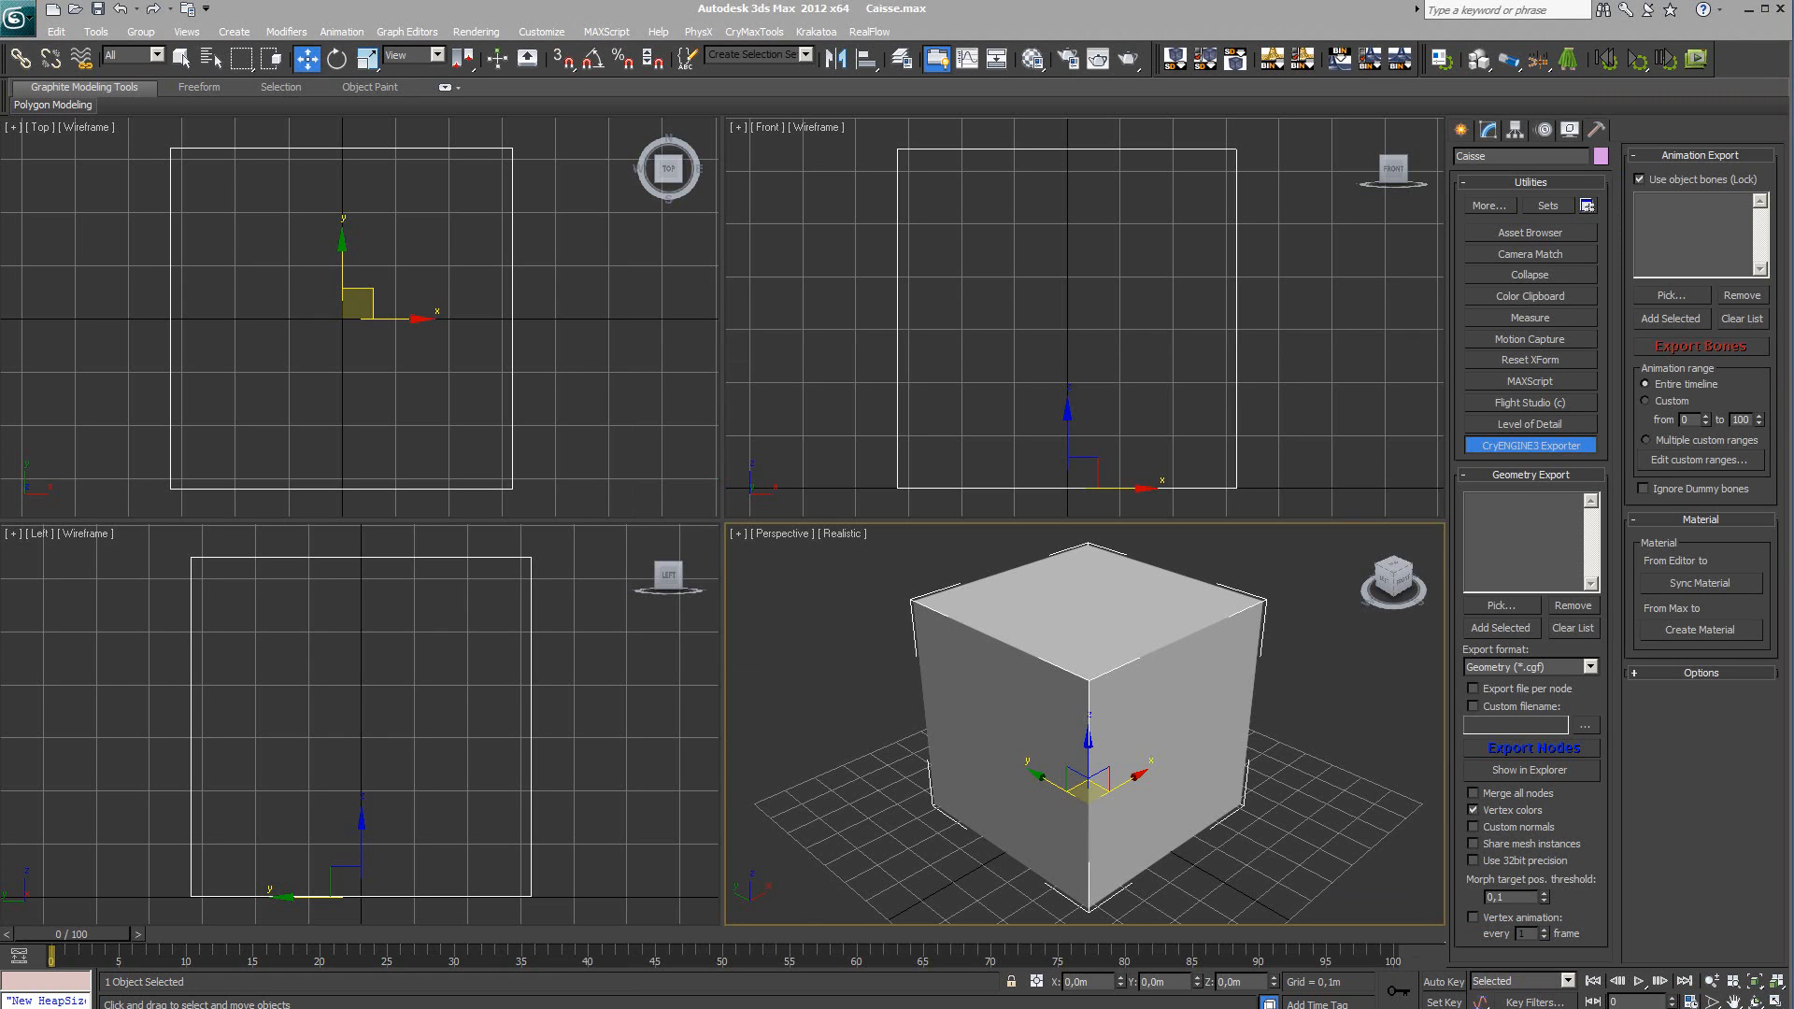
Switch to CryENGINE Sandbox and expand the Caisse material under objects/Caisse in the Material Editor
key("alt+Tab")
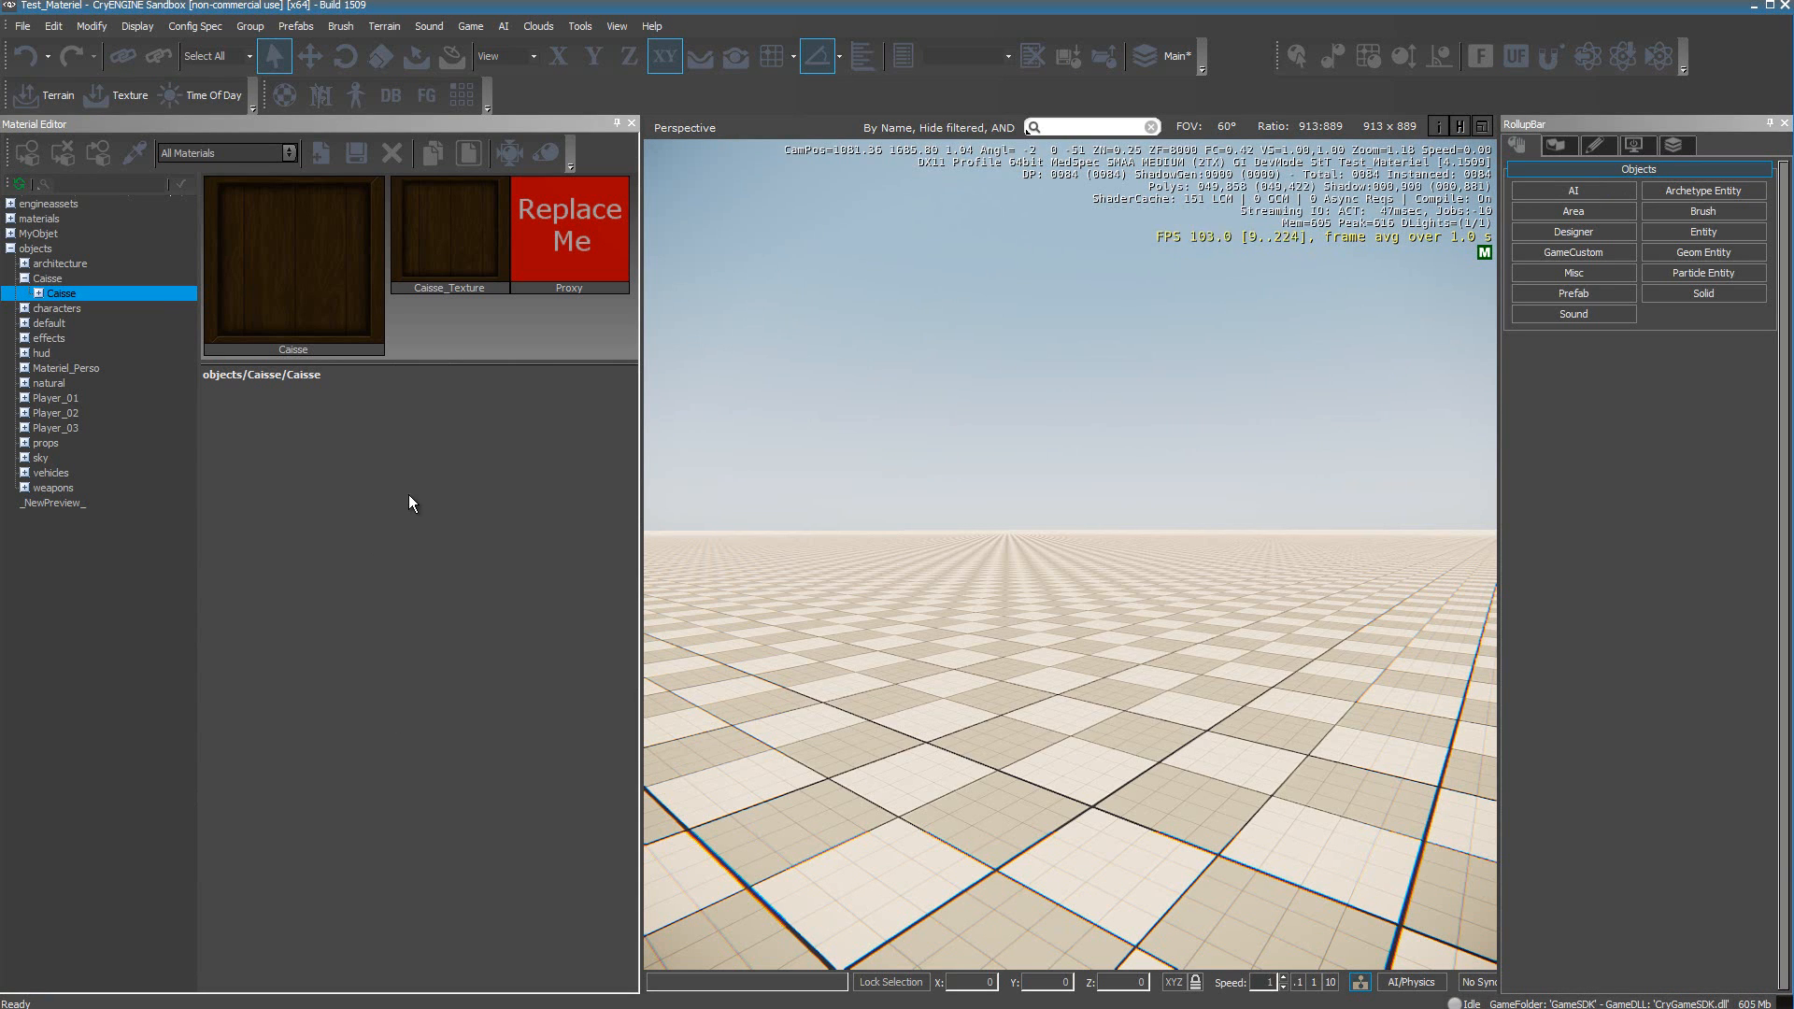
left_click(11, 248)
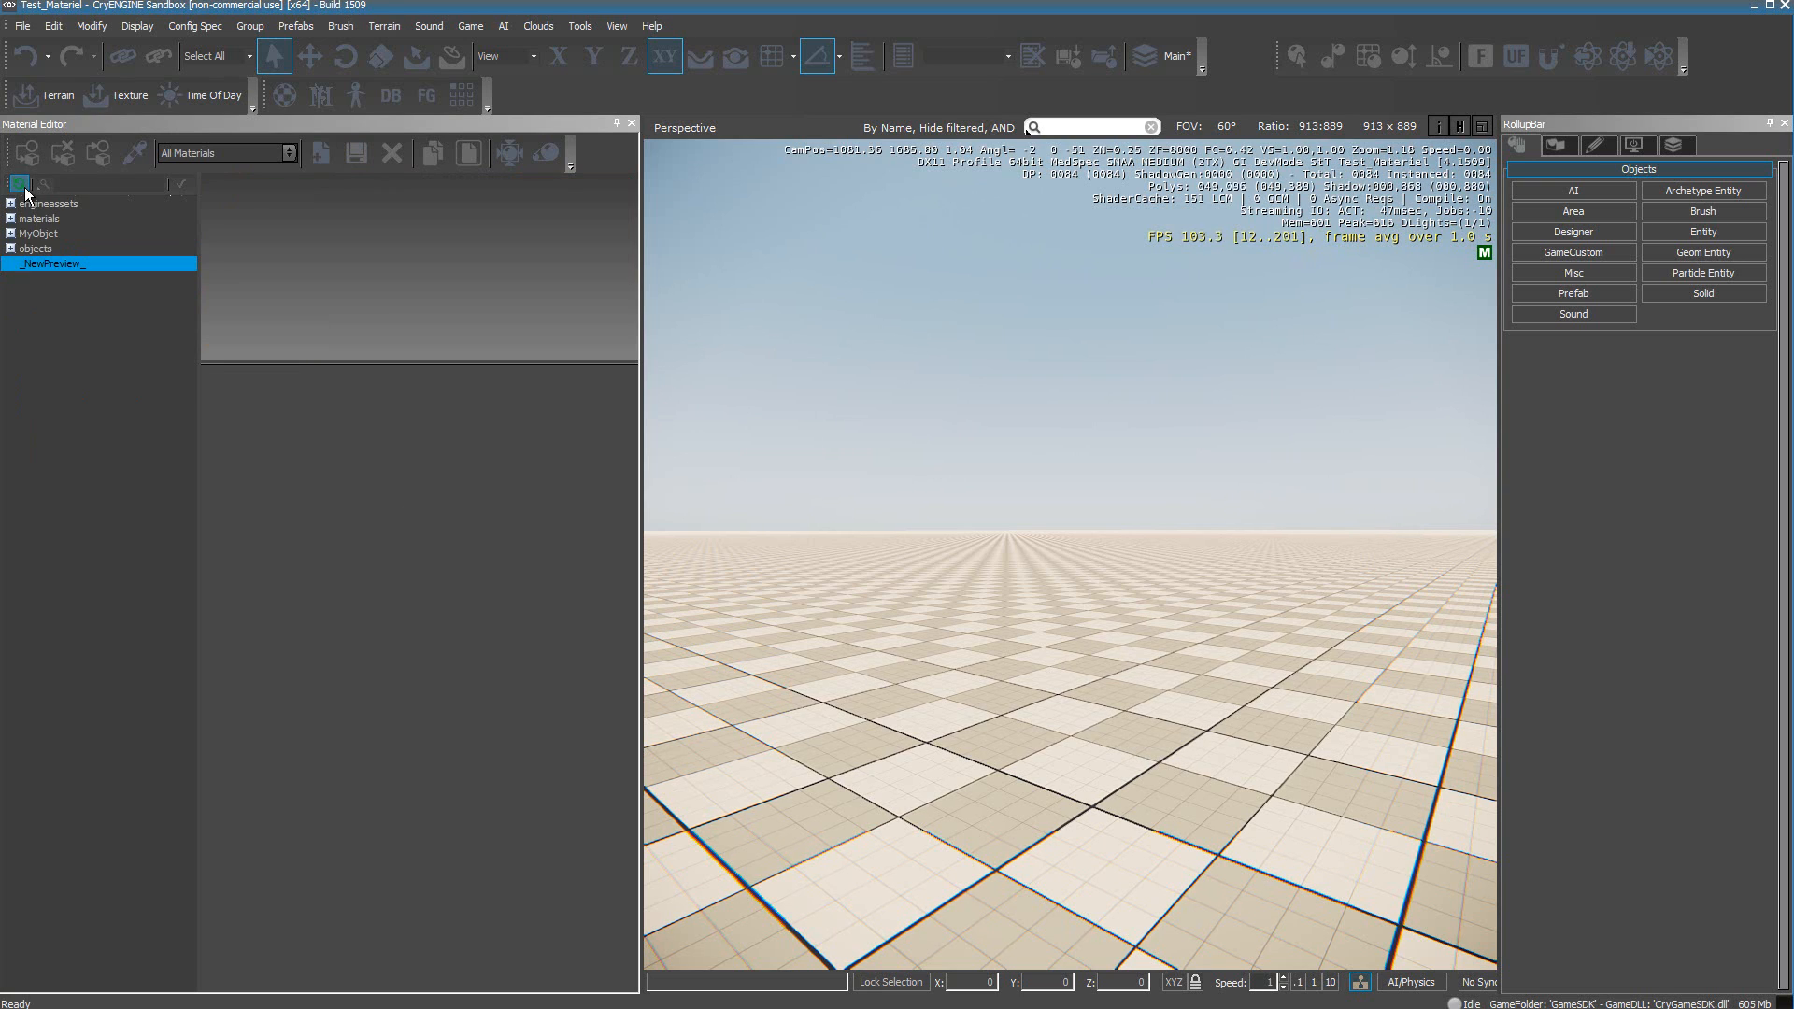
left_click(10, 249)
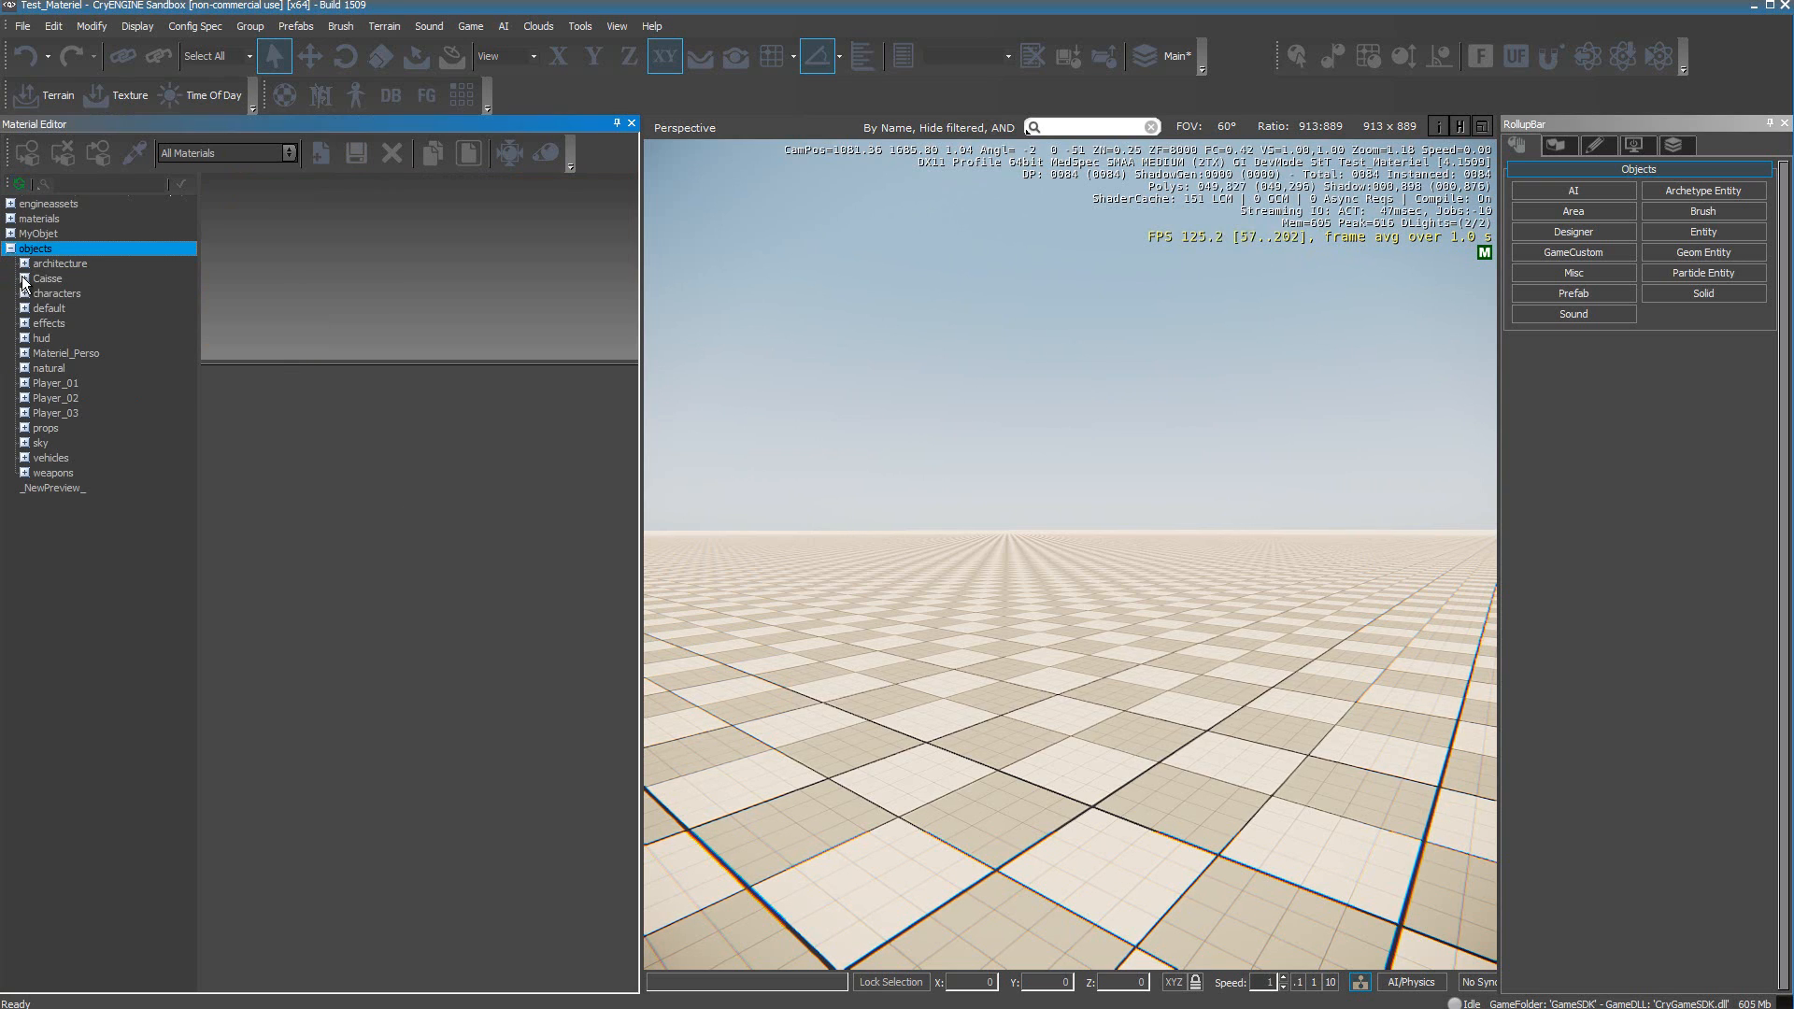
left_click(25, 278)
left_click(39, 296)
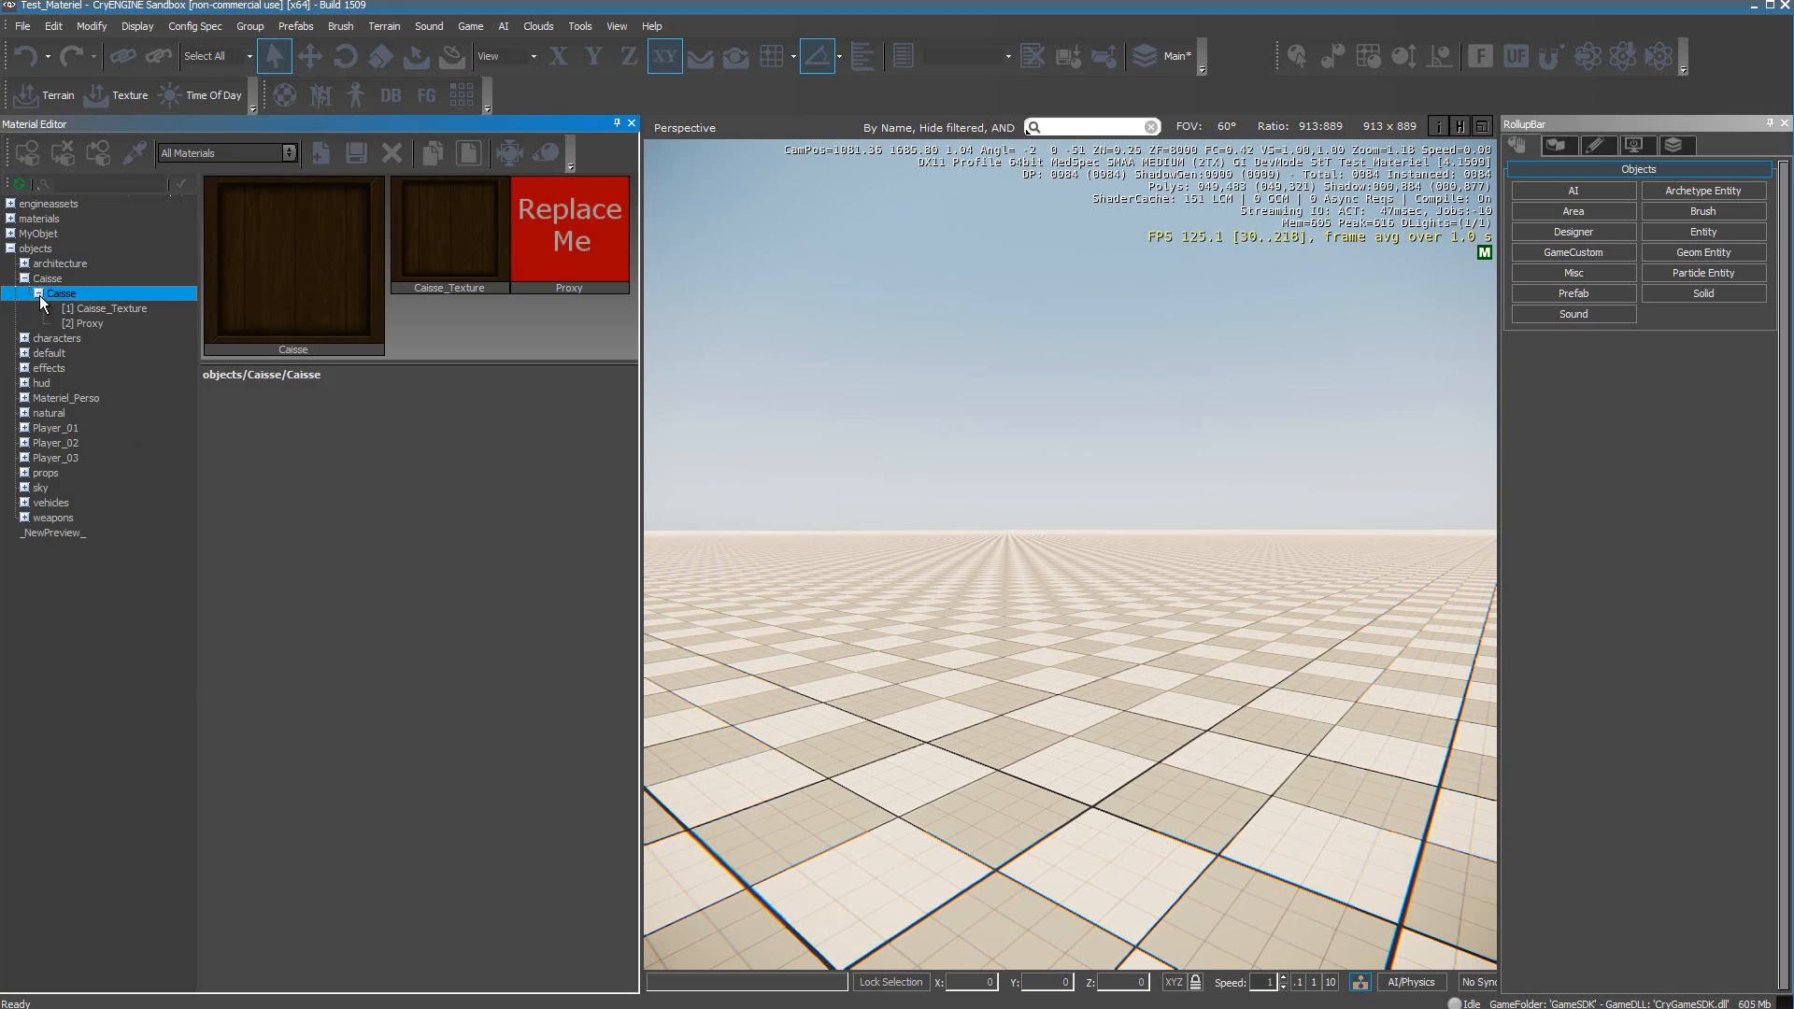
Examine the diffuse and specular texture maps of the Caisse_Texture sub-material, and view the Proxy sub-material
left_click(104, 307)
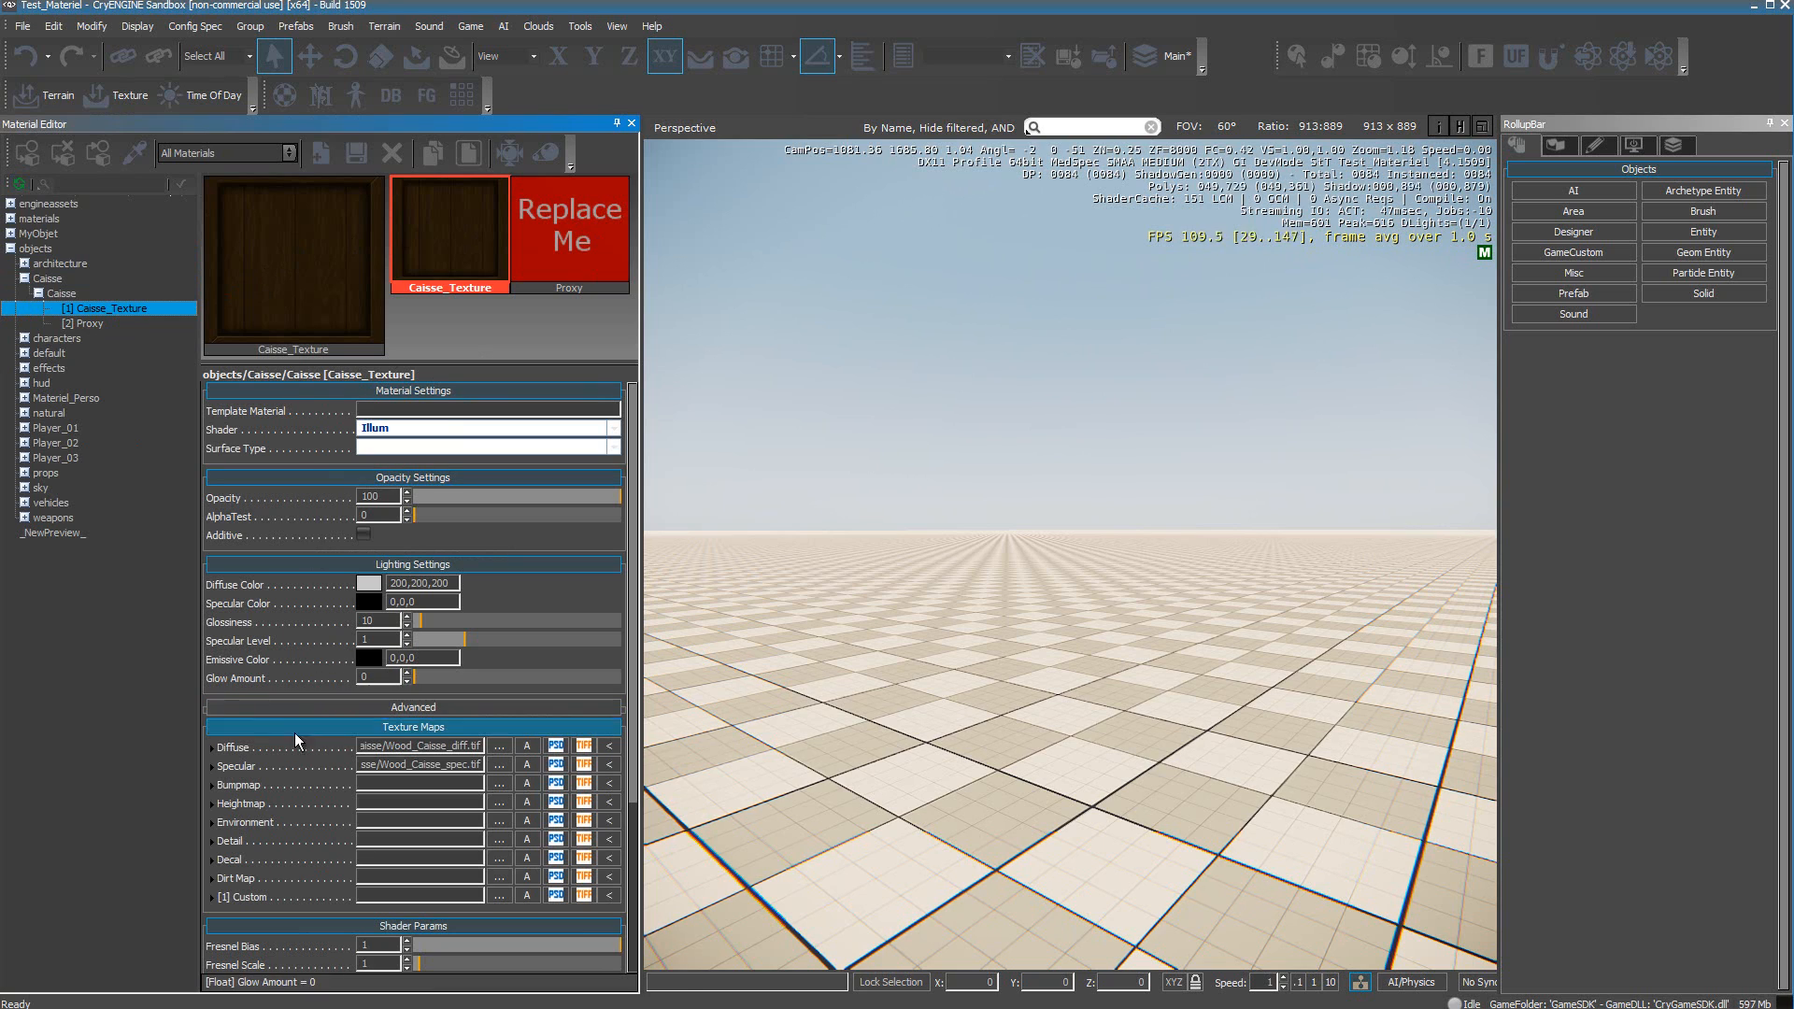
mouse_move(284, 755)
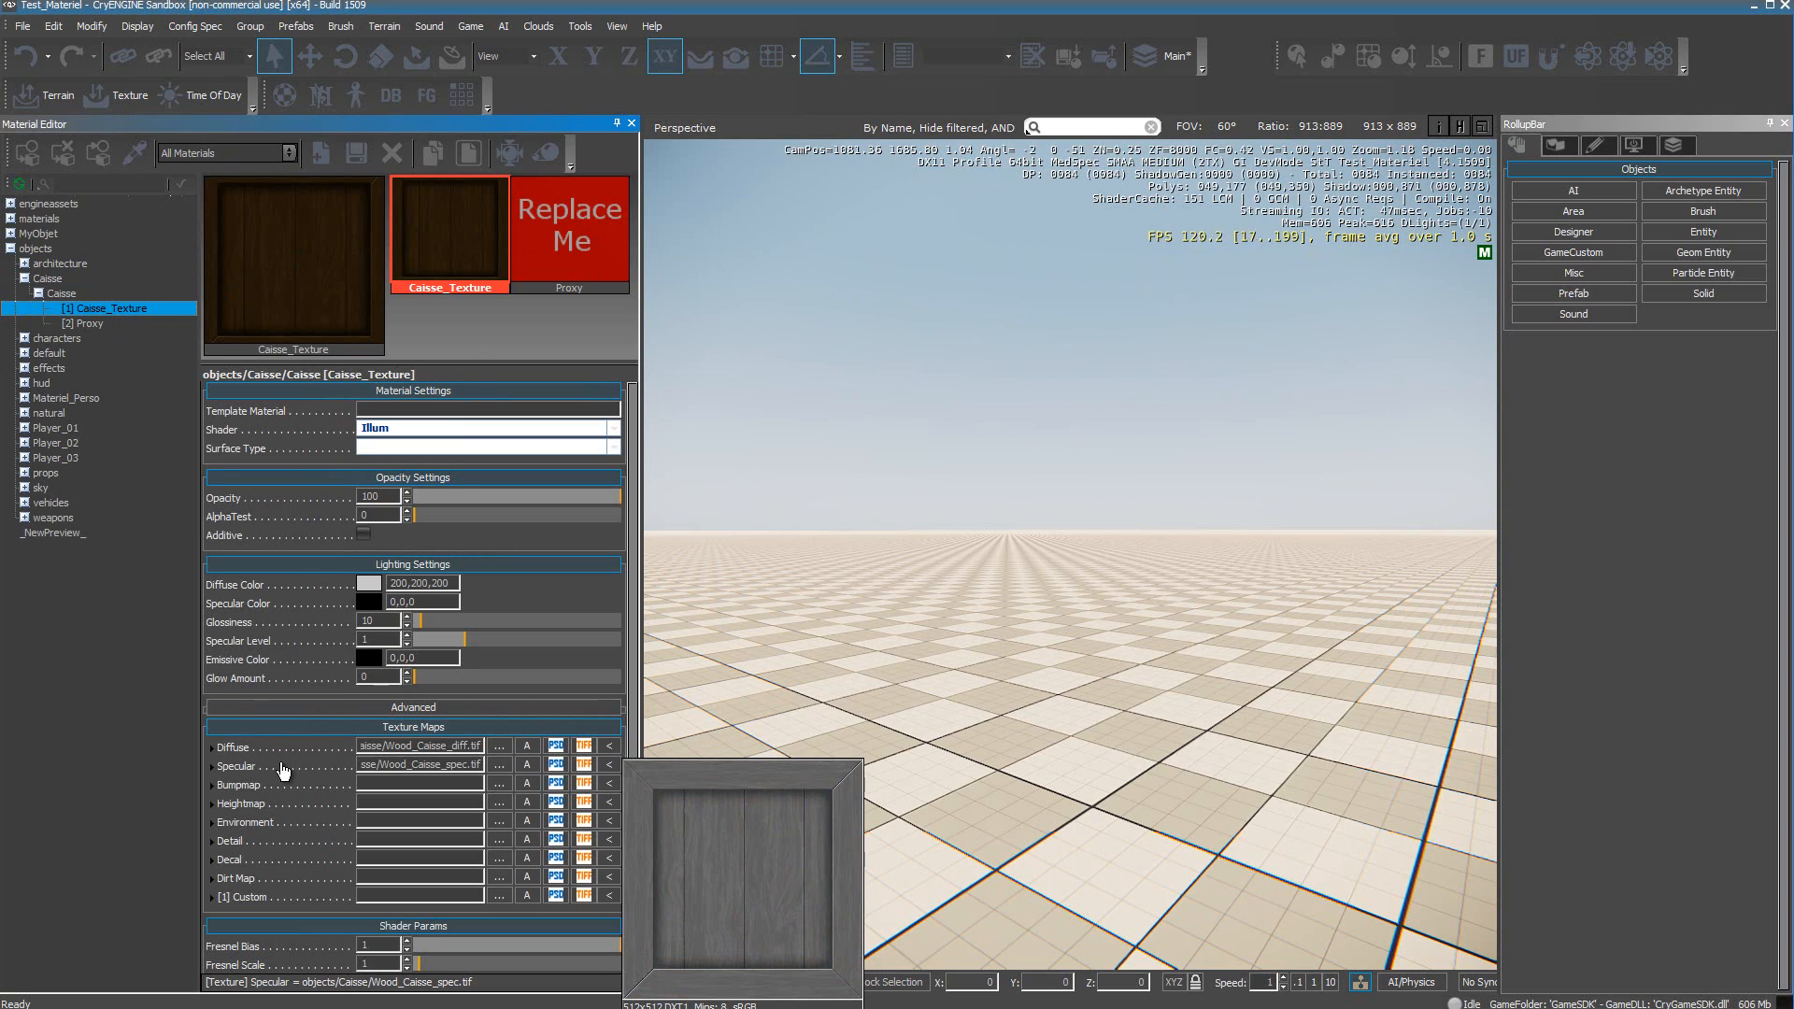
left_click(92, 322)
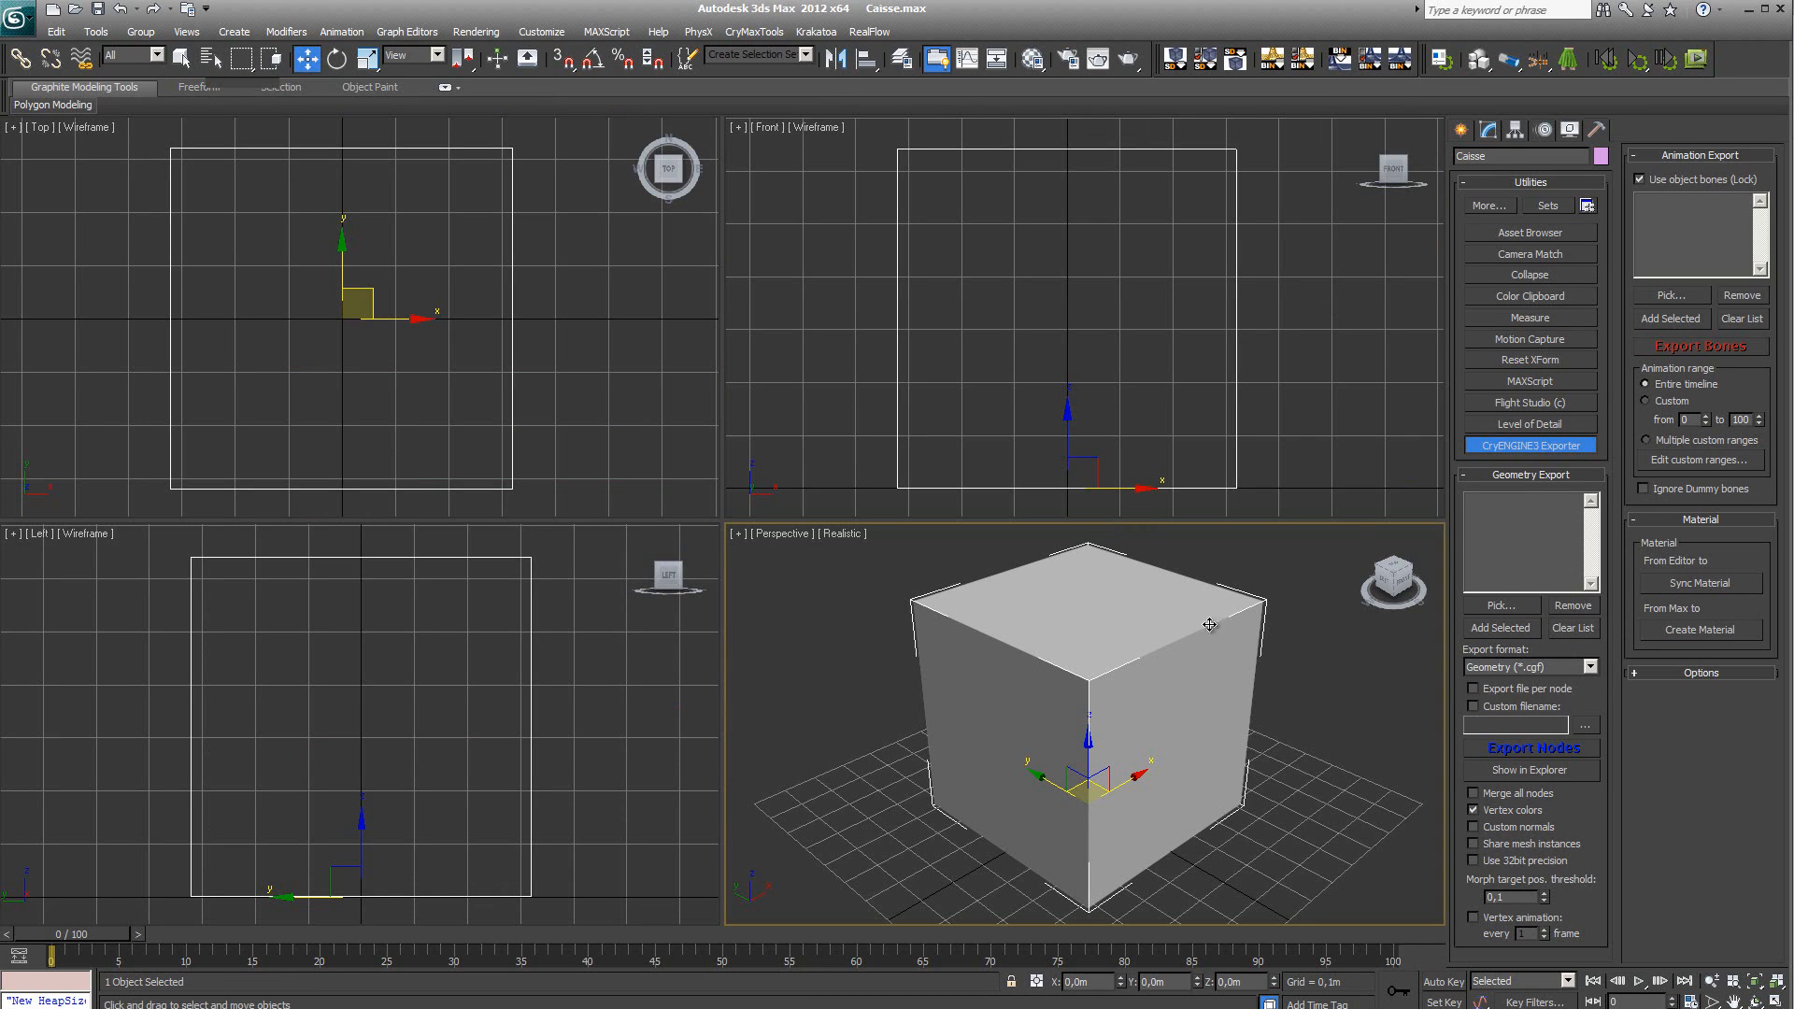
In 3ds Max, add Caisse to the geometry export list and export it as a .cgf, overwriting the existing Caisse.cgf
left_click(1507, 629)
left_click(1568, 753)
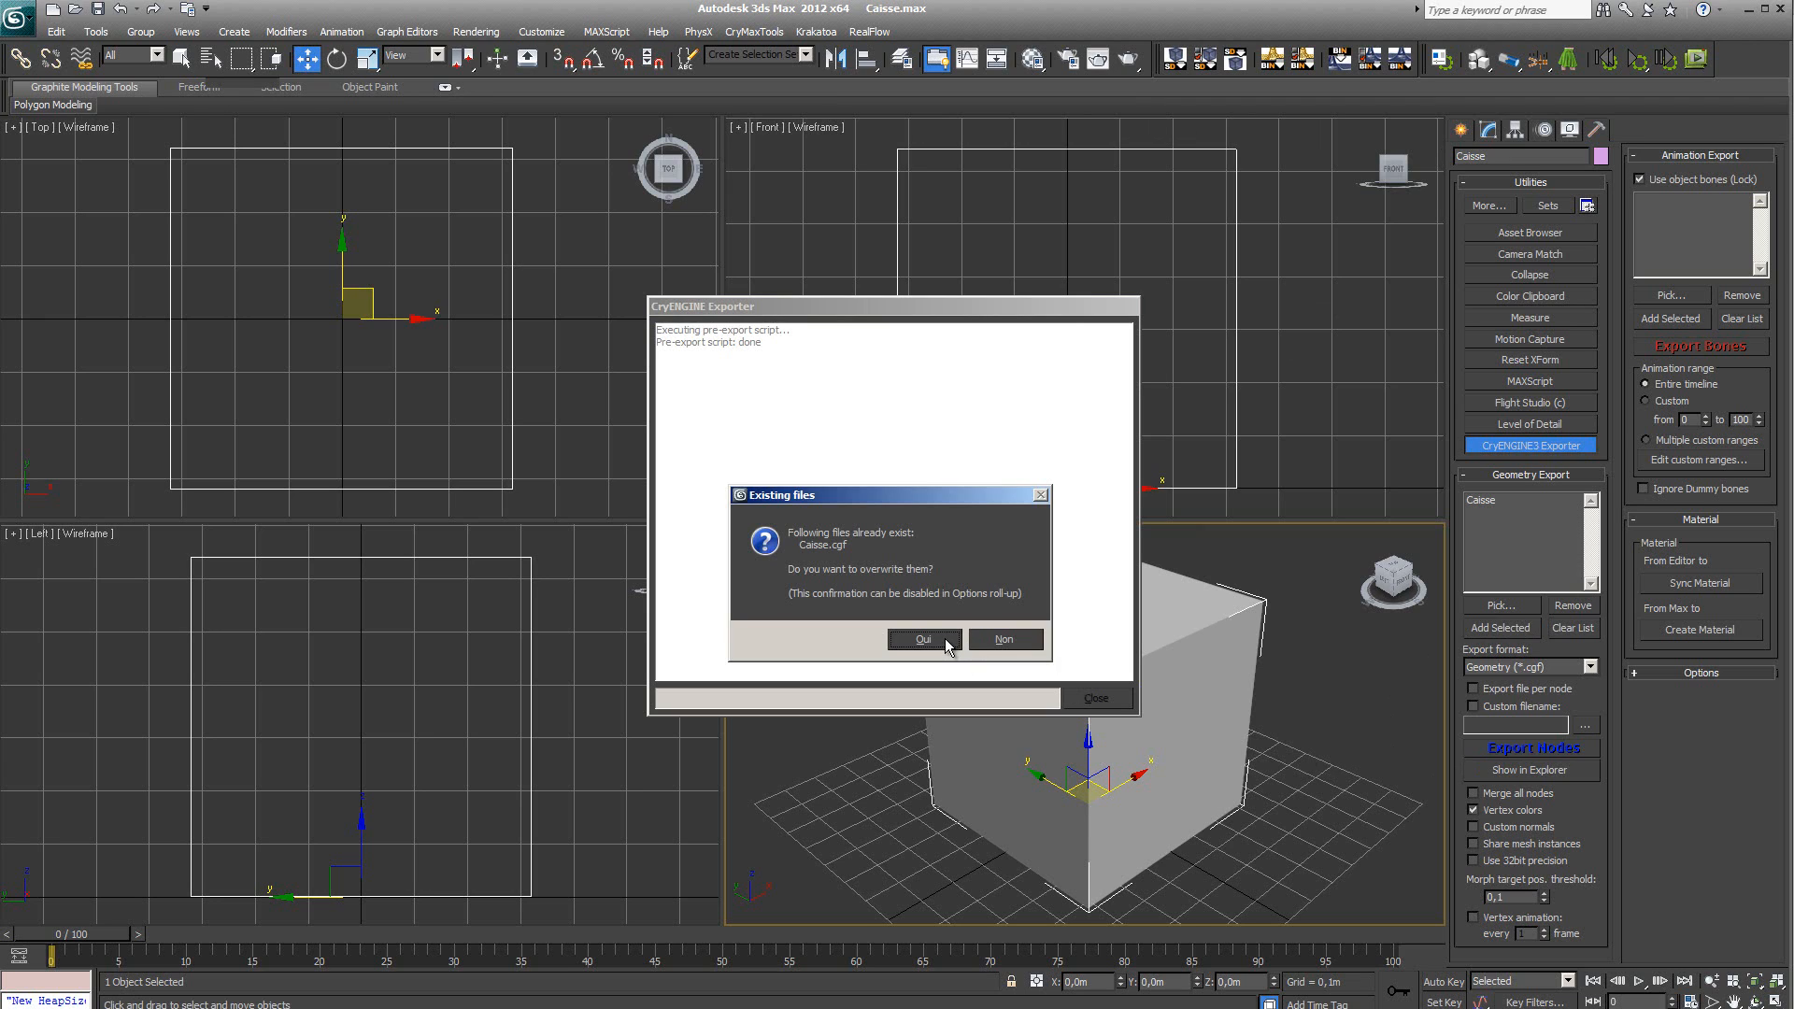
left_click(945, 642)
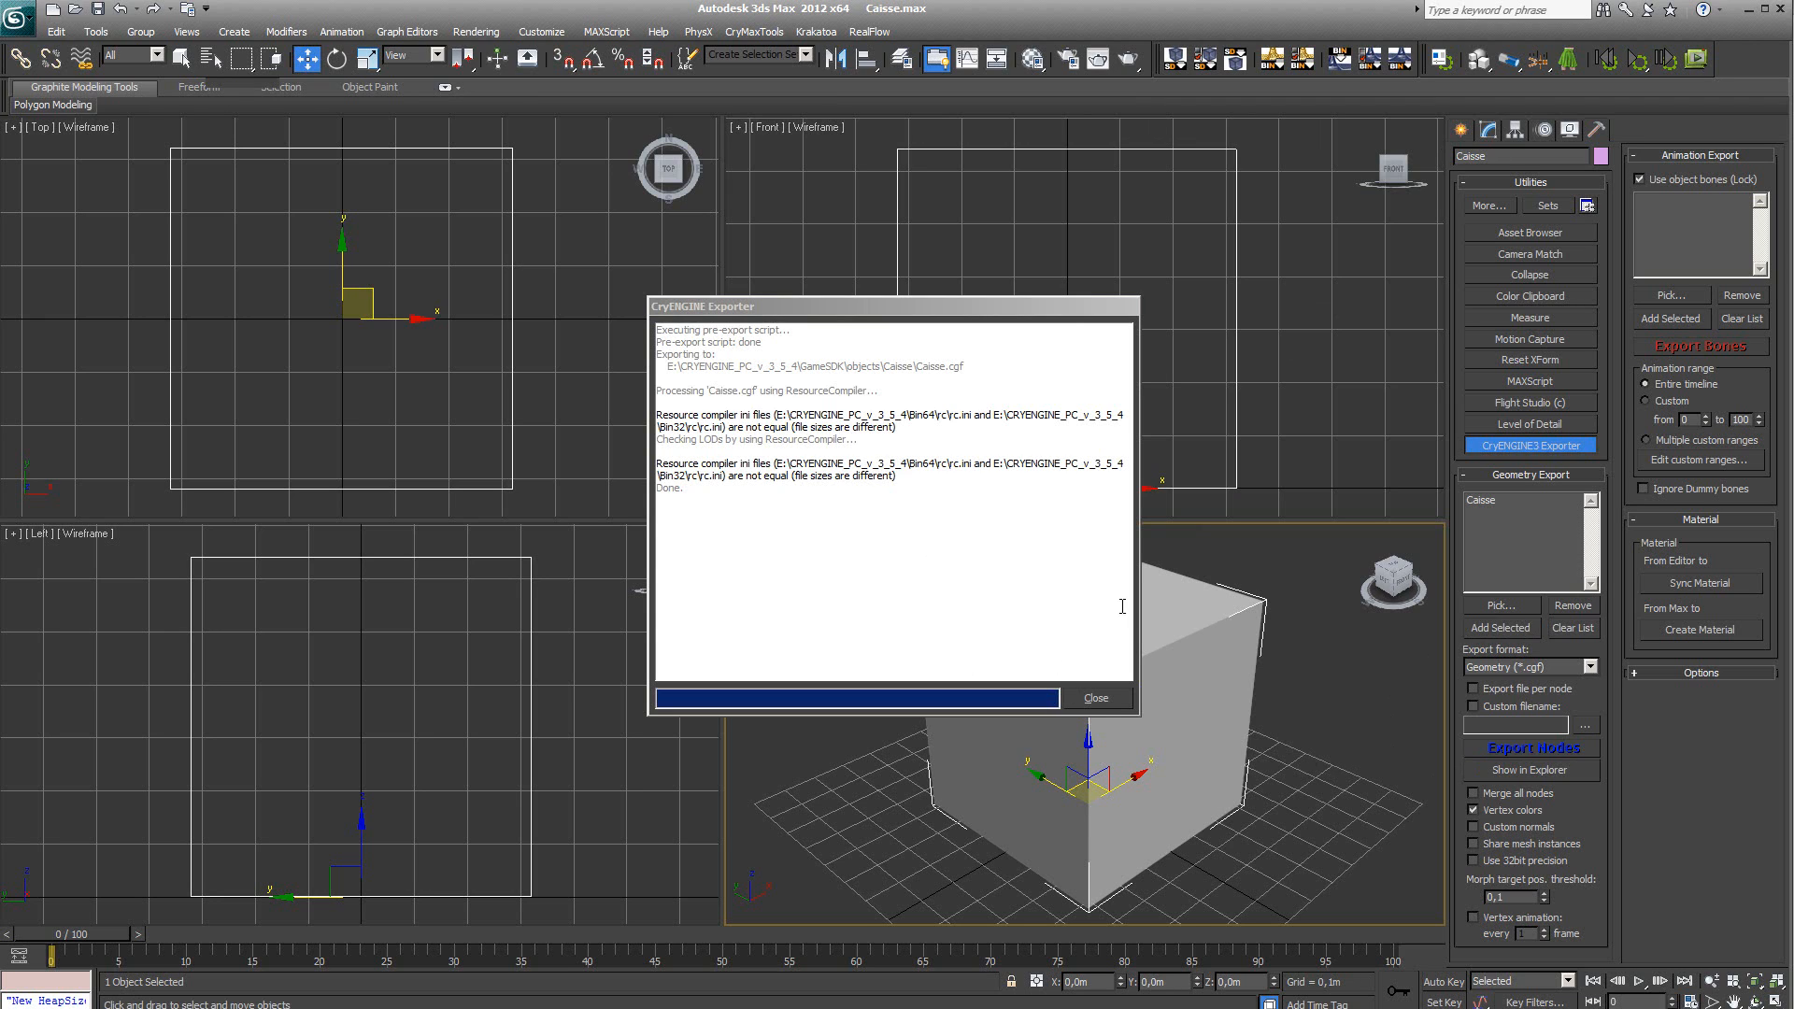
Close the export log and check the objects/Caisse folder for the exported material and geometry files
left_click(1089, 701)
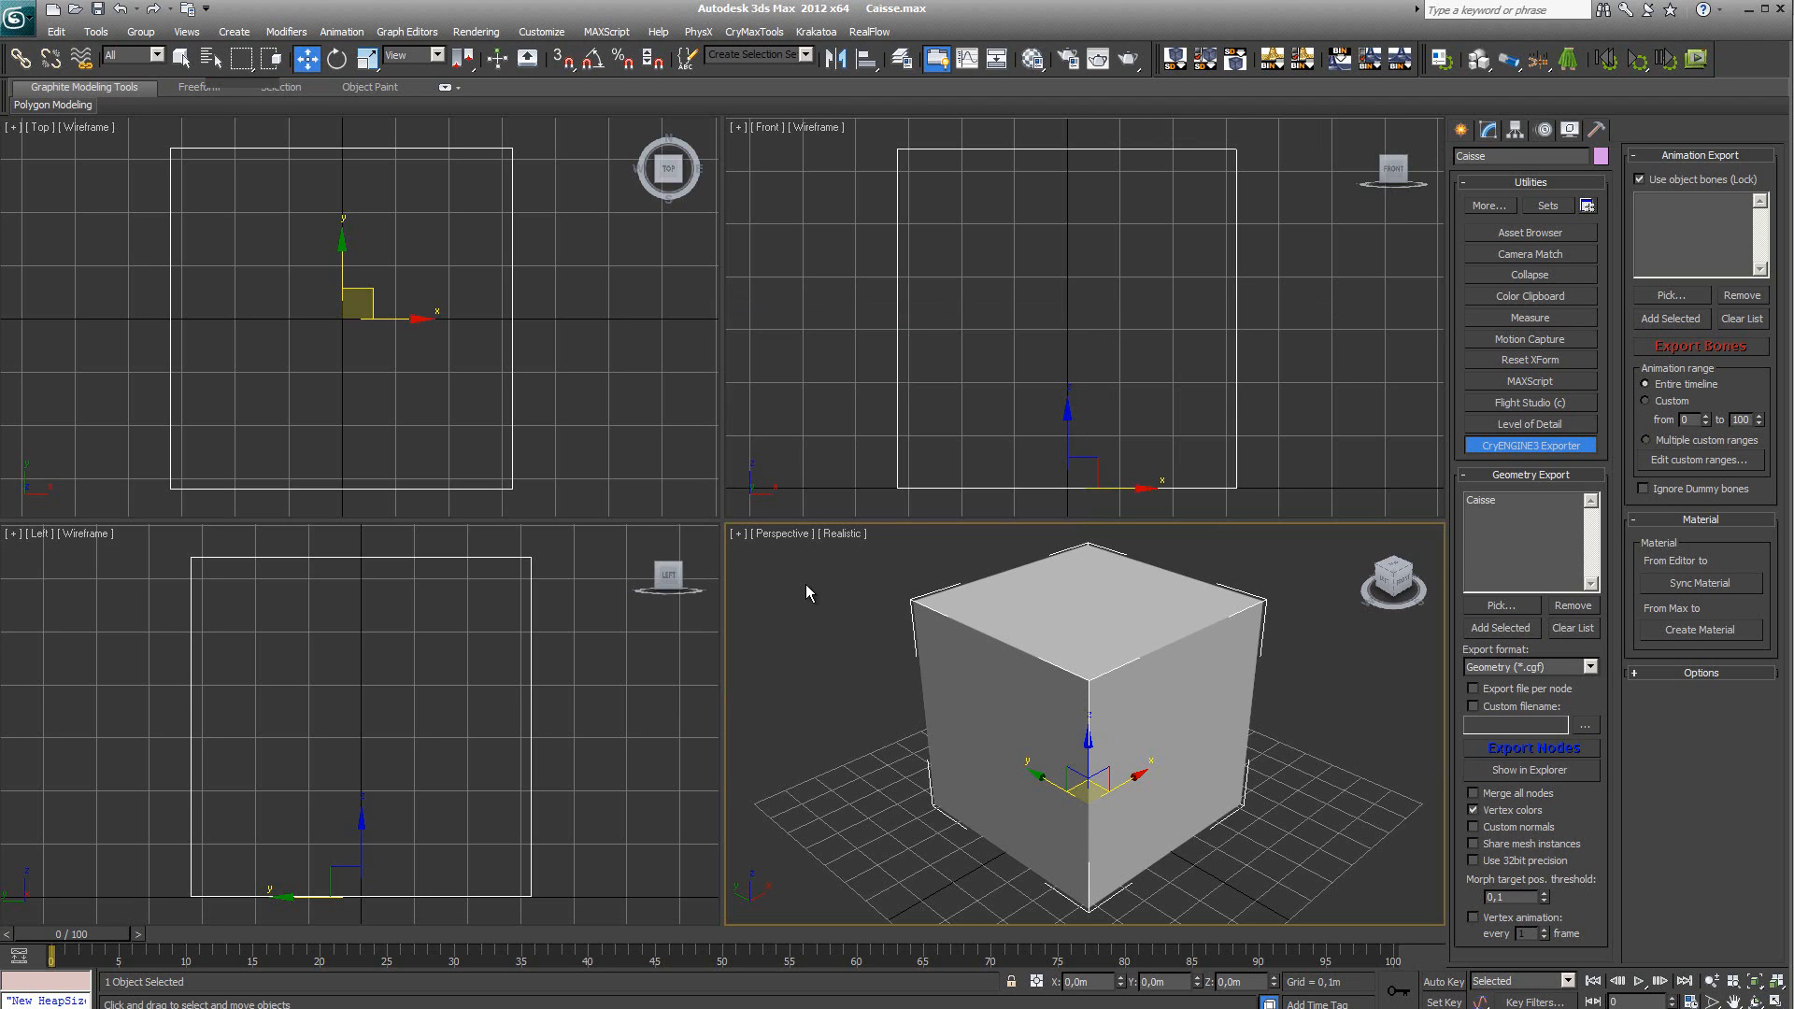
key("alt+Tab")
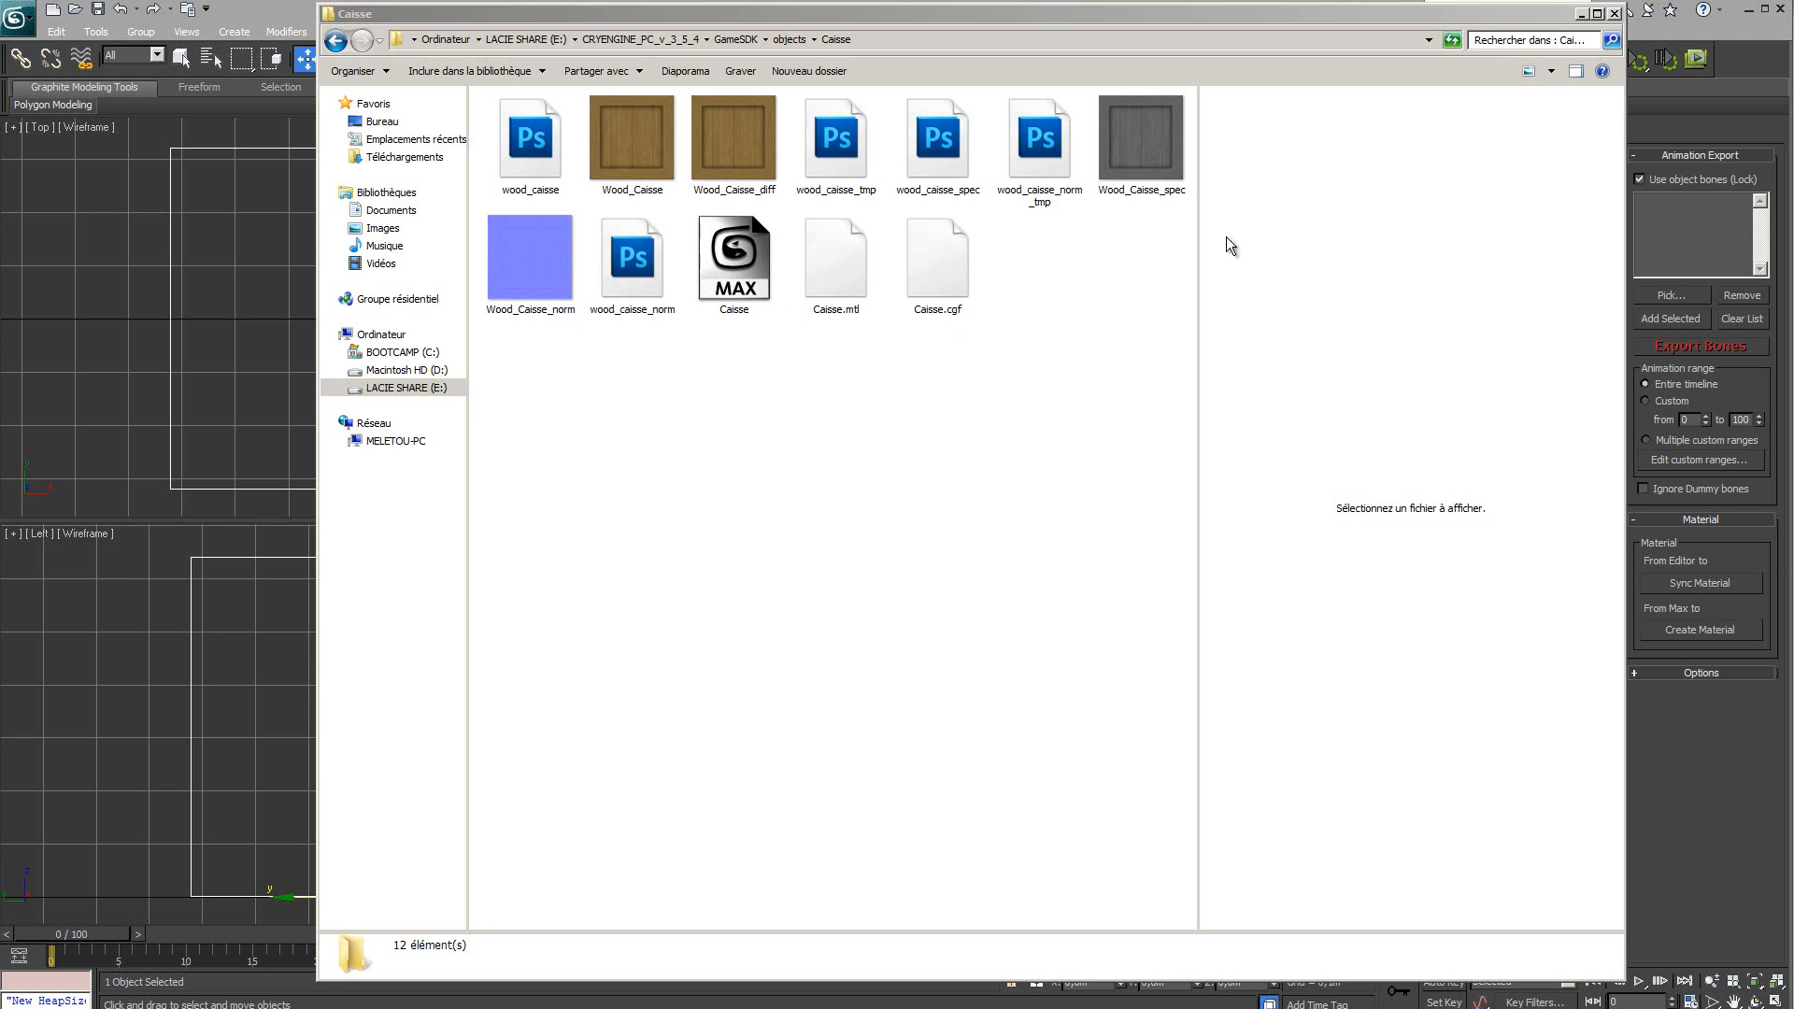
left_click(1577, 12)
left_click(1579, 13)
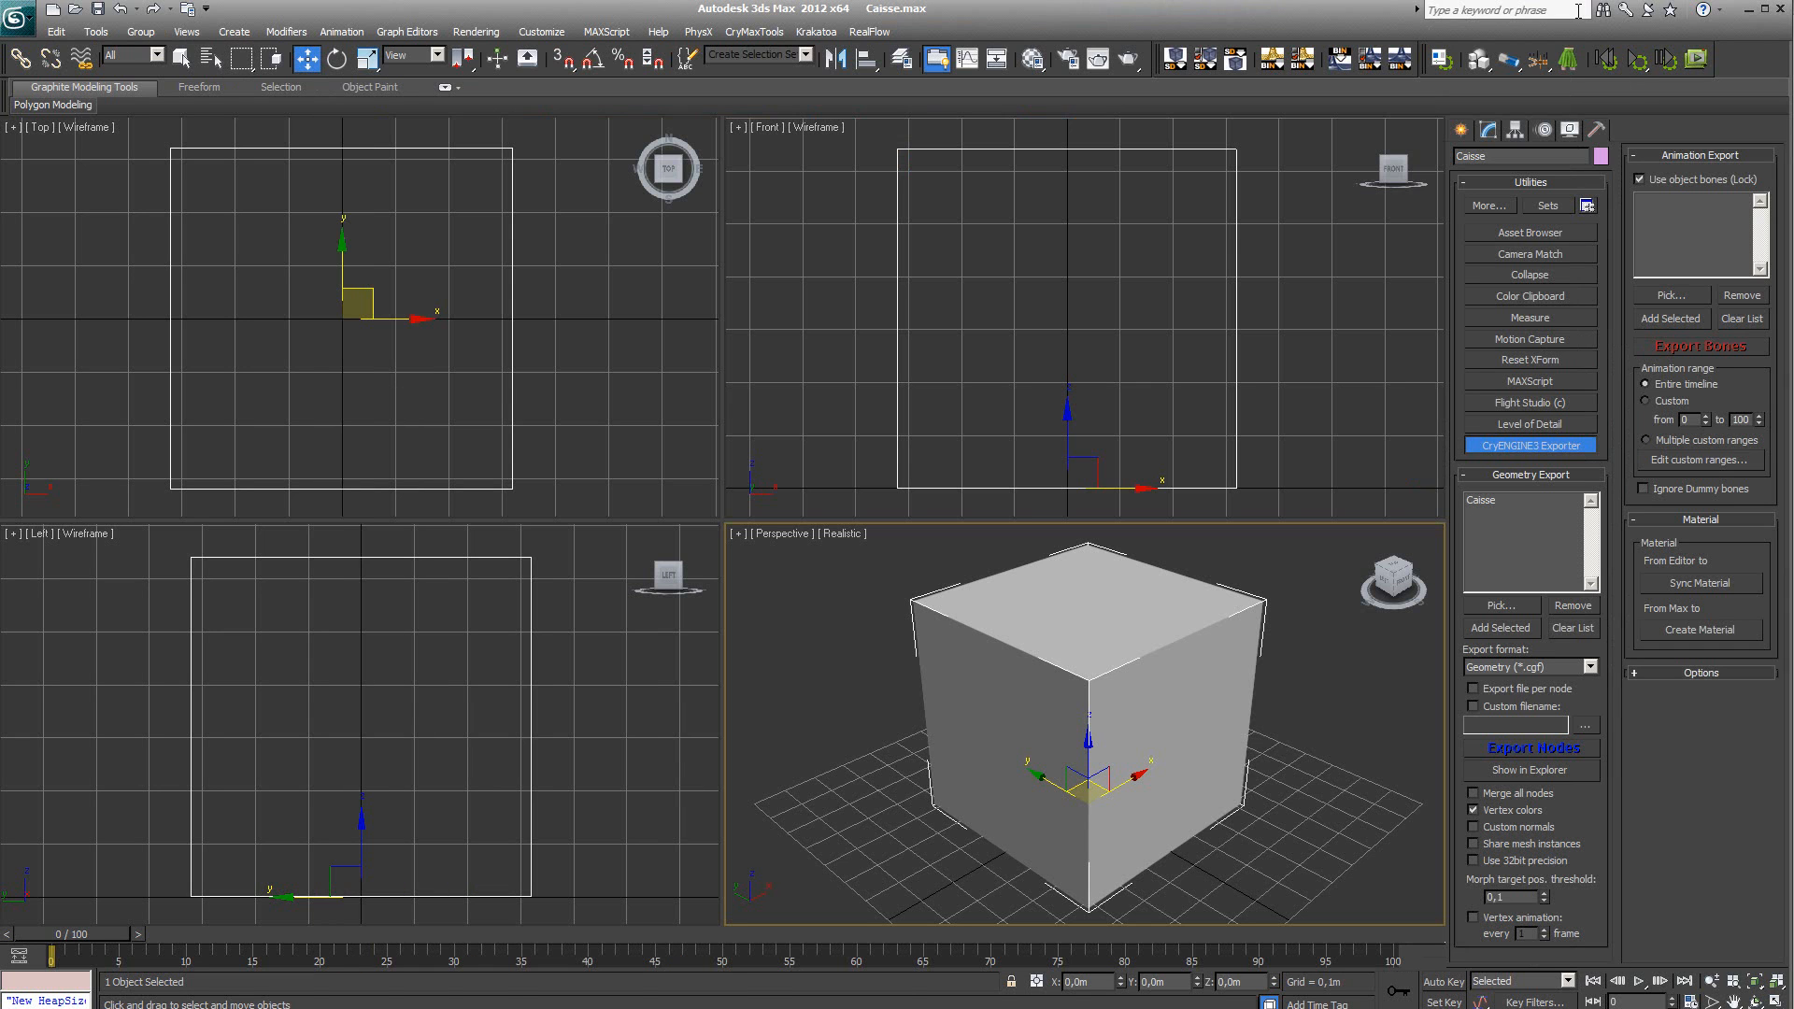
Switch to CryENGINE Sandbox, place the Caisse object from objects/Caisse as a Geom Entity on the ground, and deselect it
key("alt+Tab")
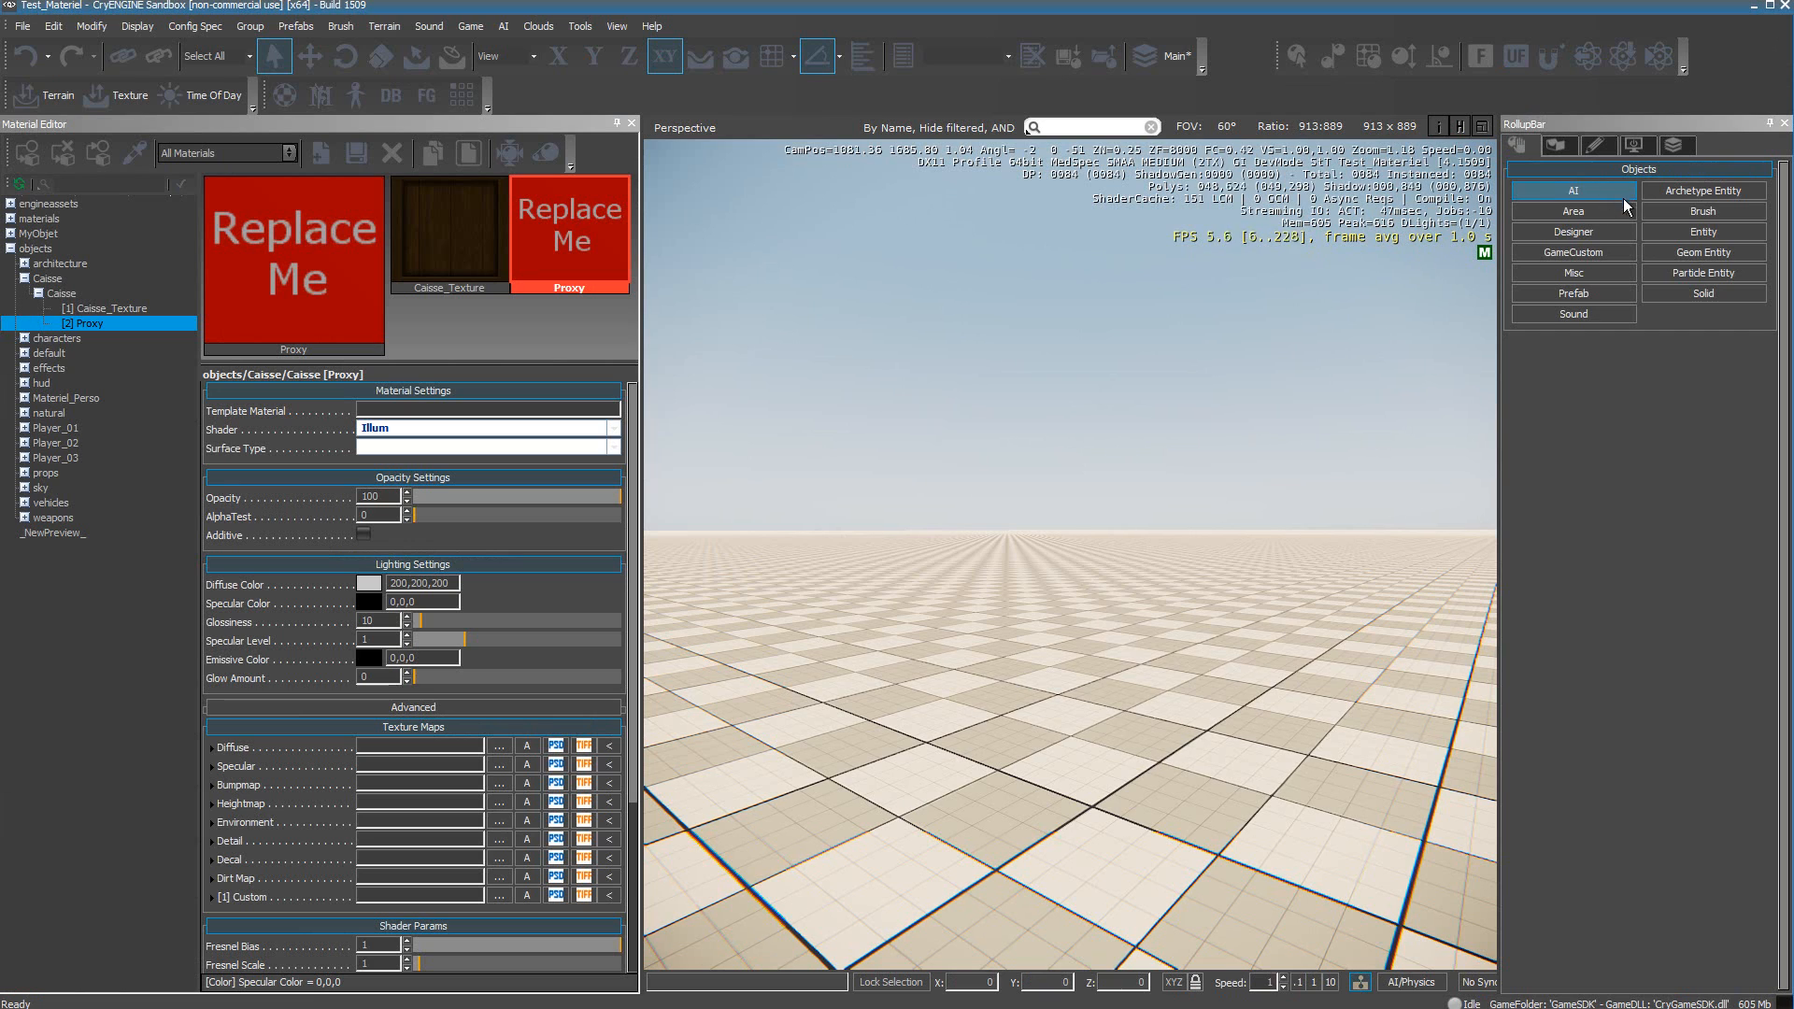
left_click(1720, 253)
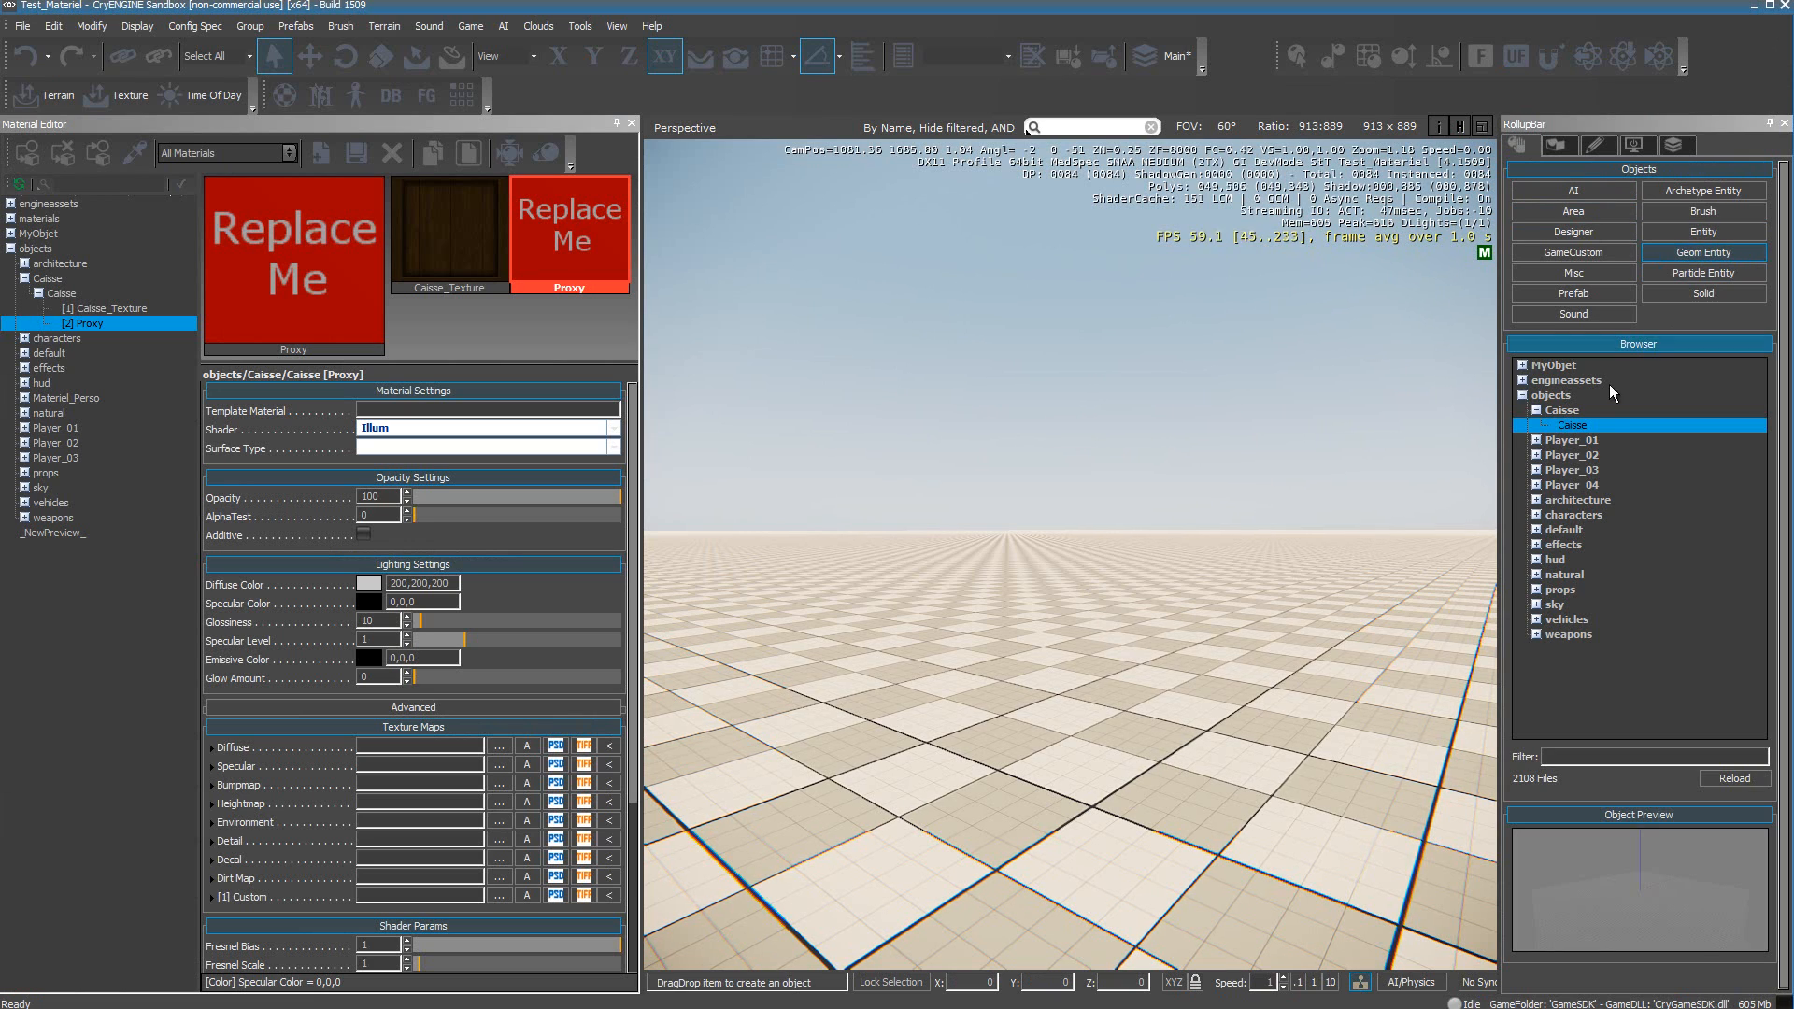
left_click(1562, 412)
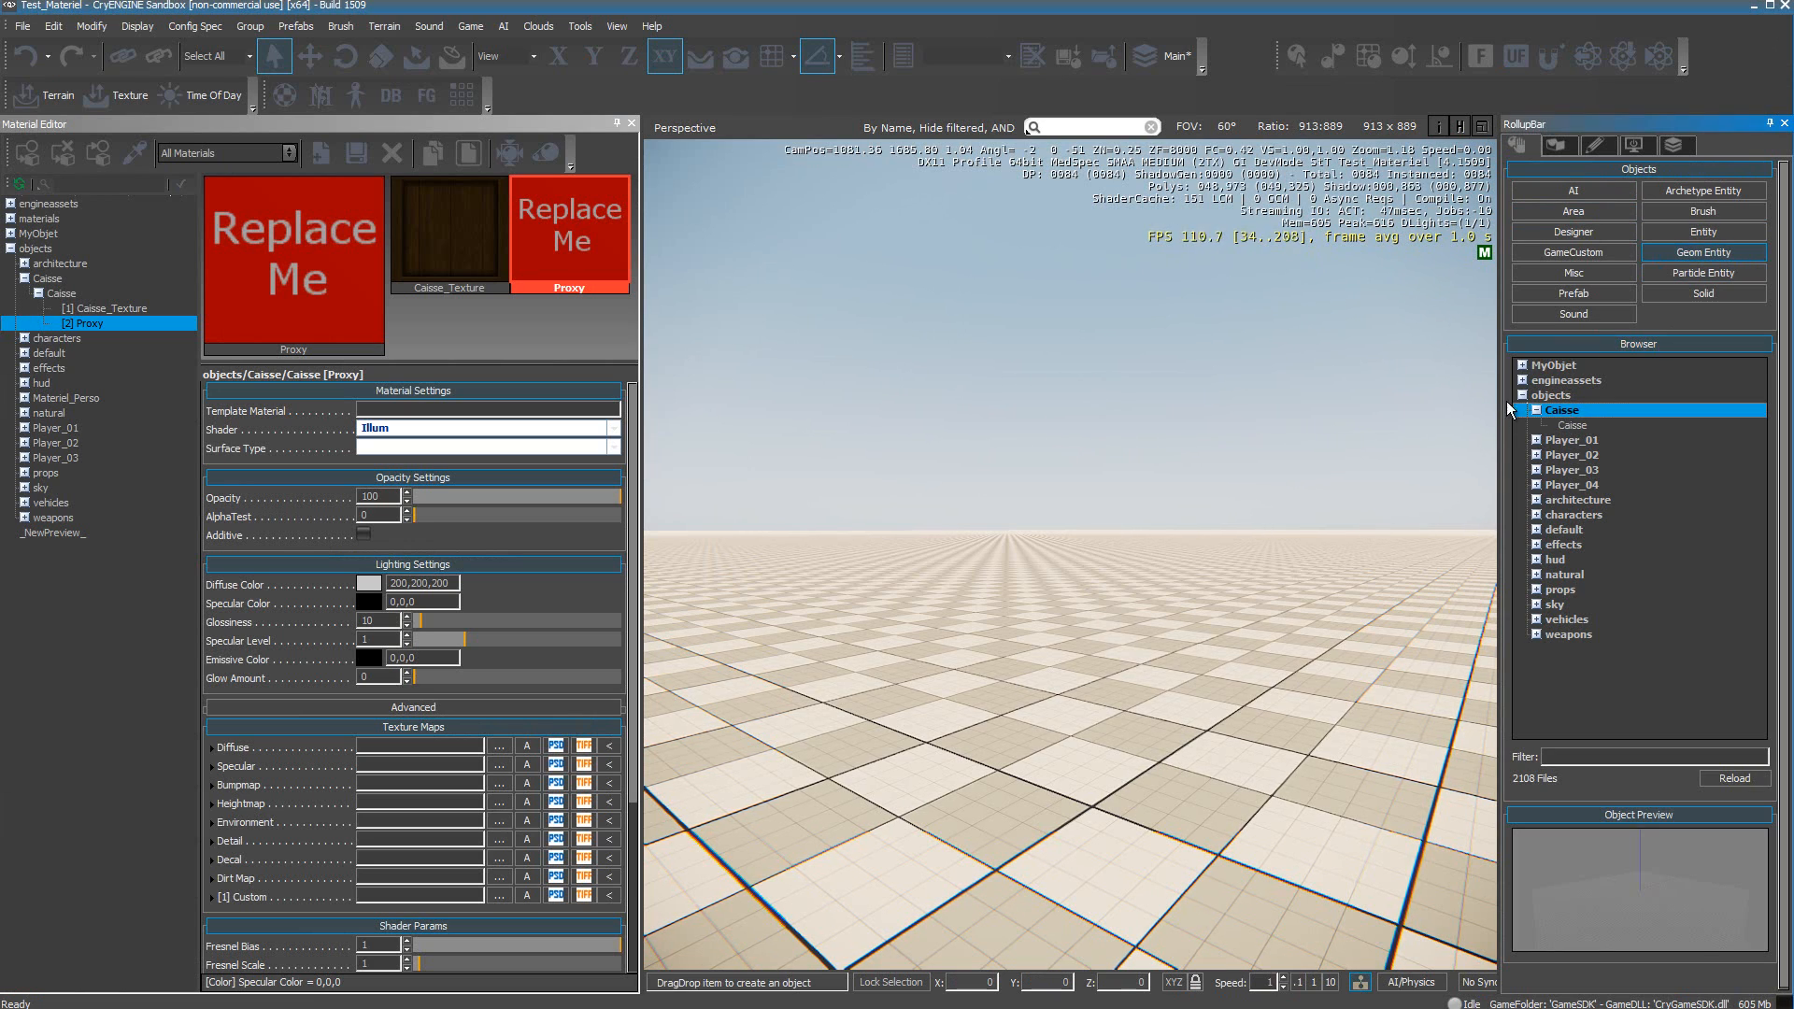
left_click(1578, 427)
left_click_drag(1093, 695, 1058, 718)
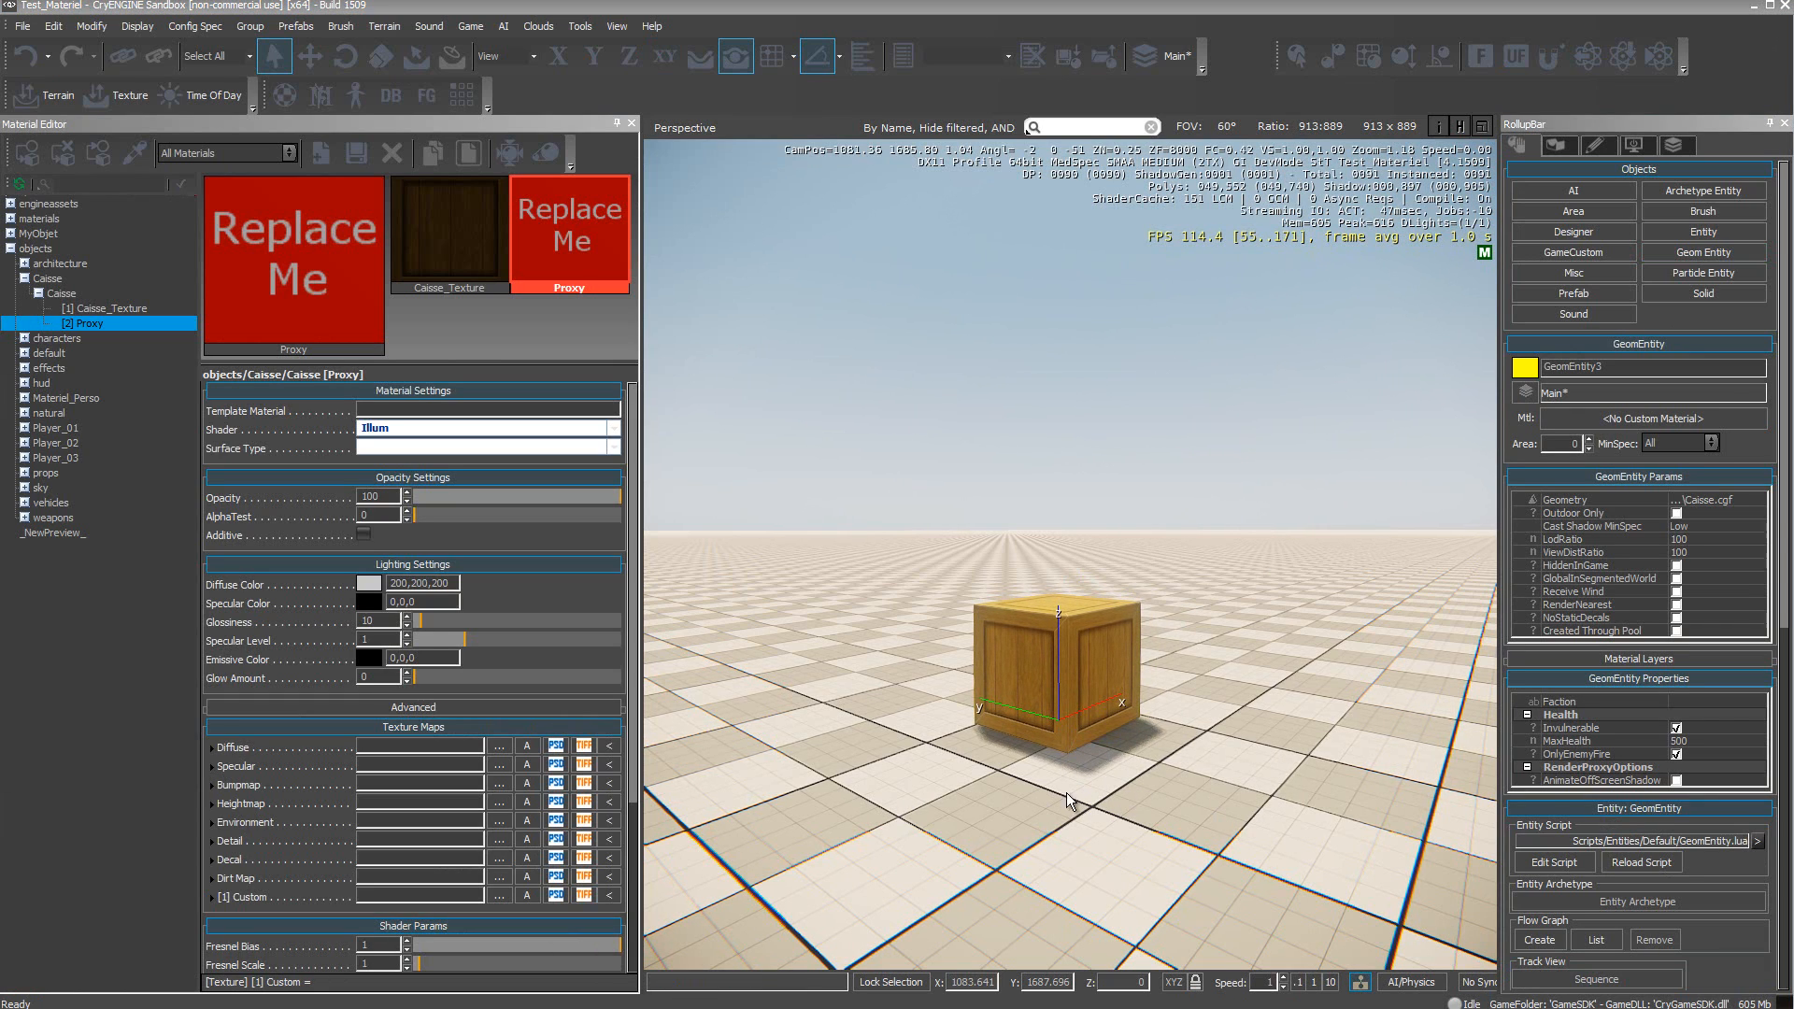
left_click(1174, 744)
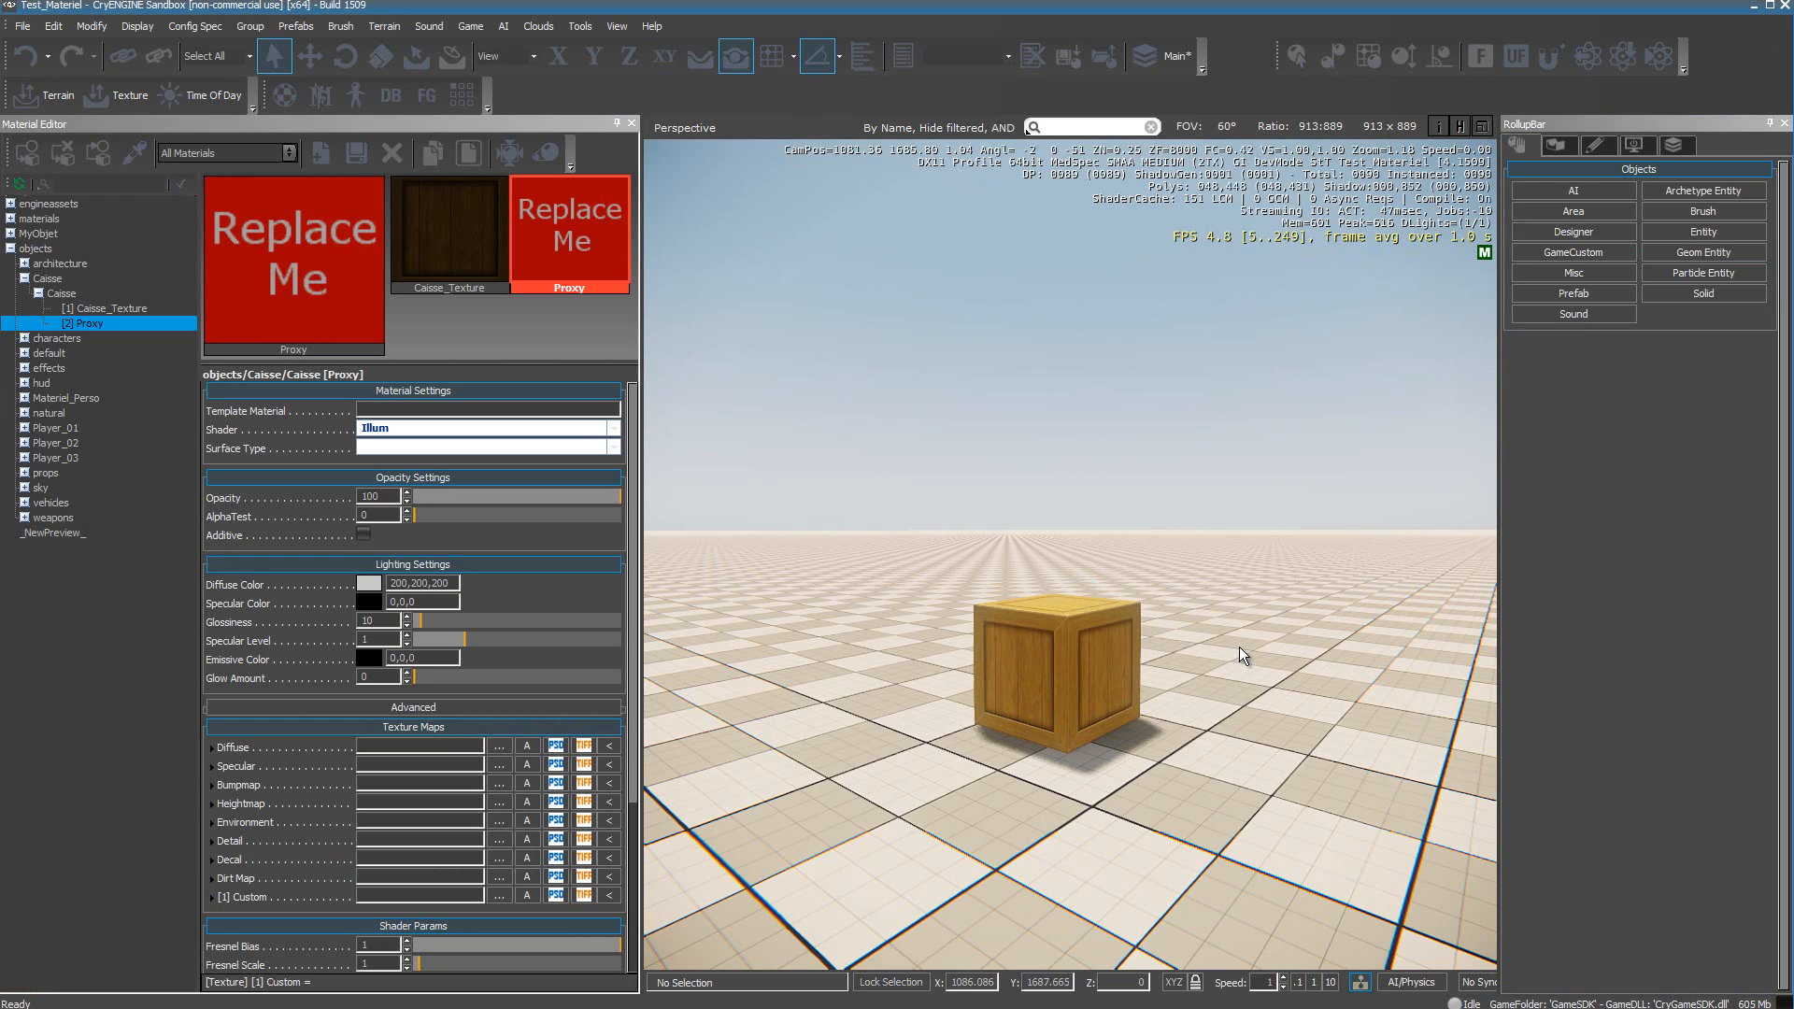
Enter game mode and move the player around the placed crate to test its physics collision
key("ctrl+g")
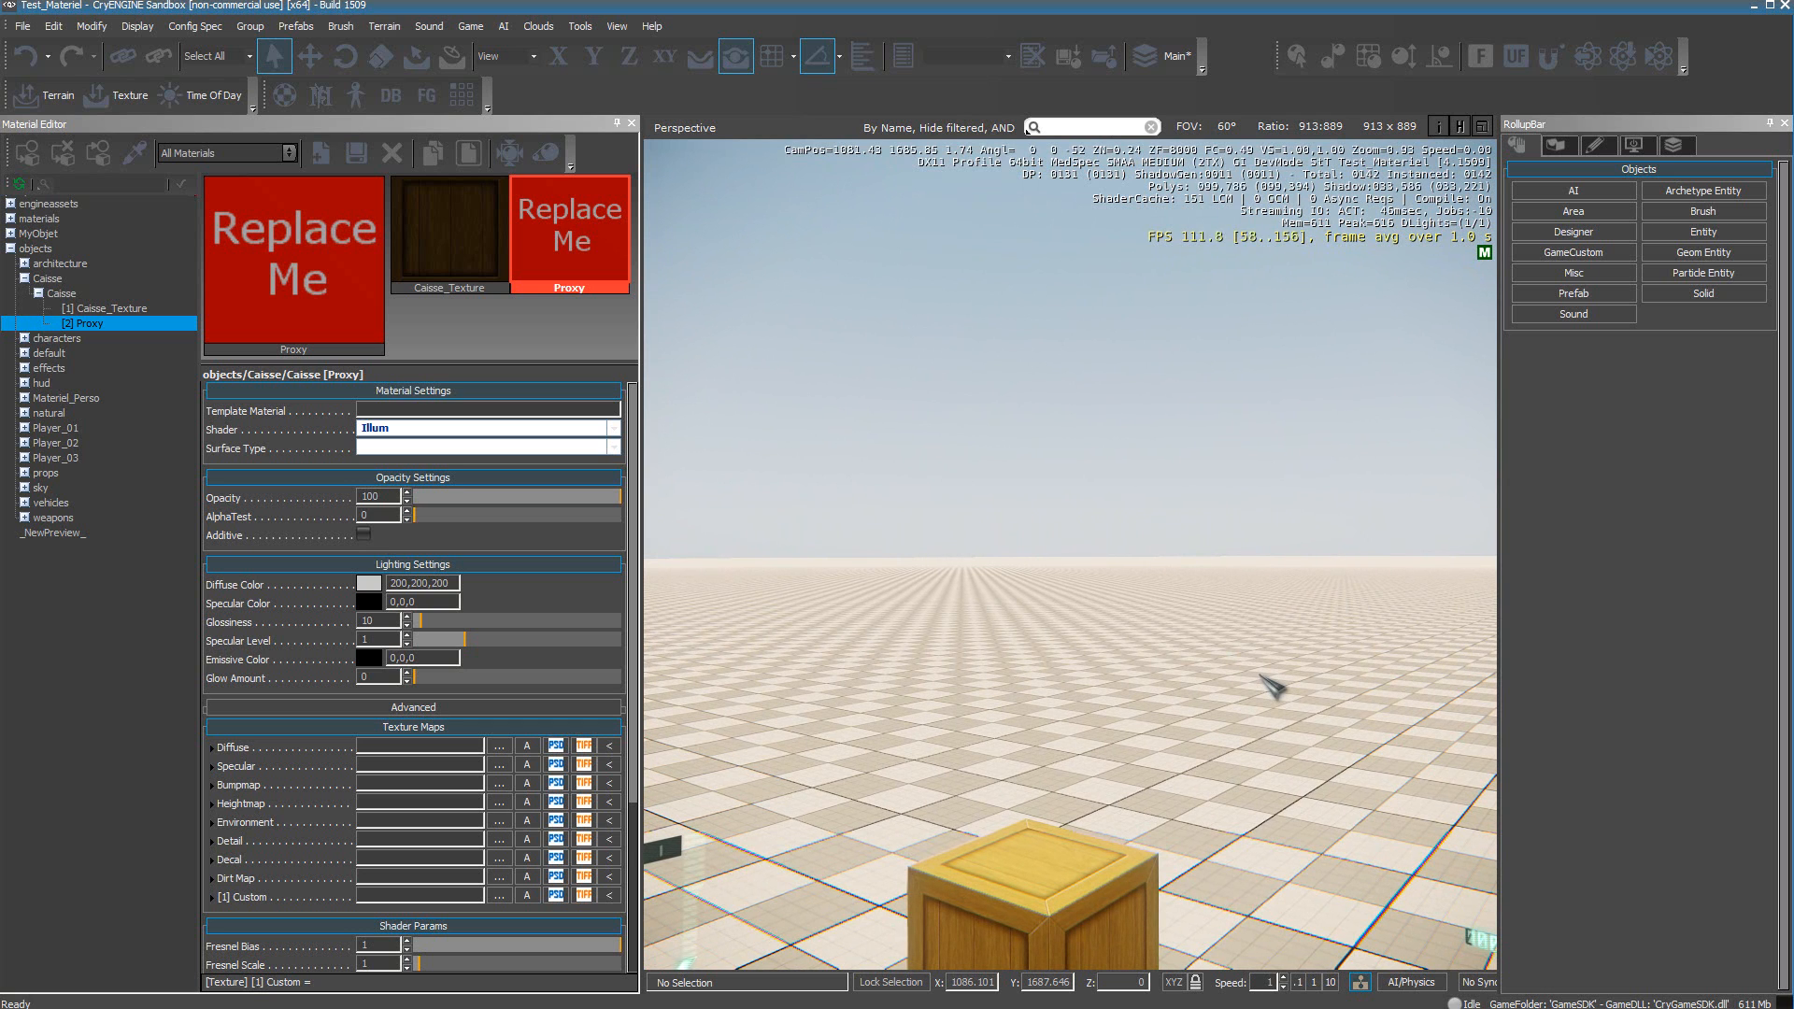
key("s")
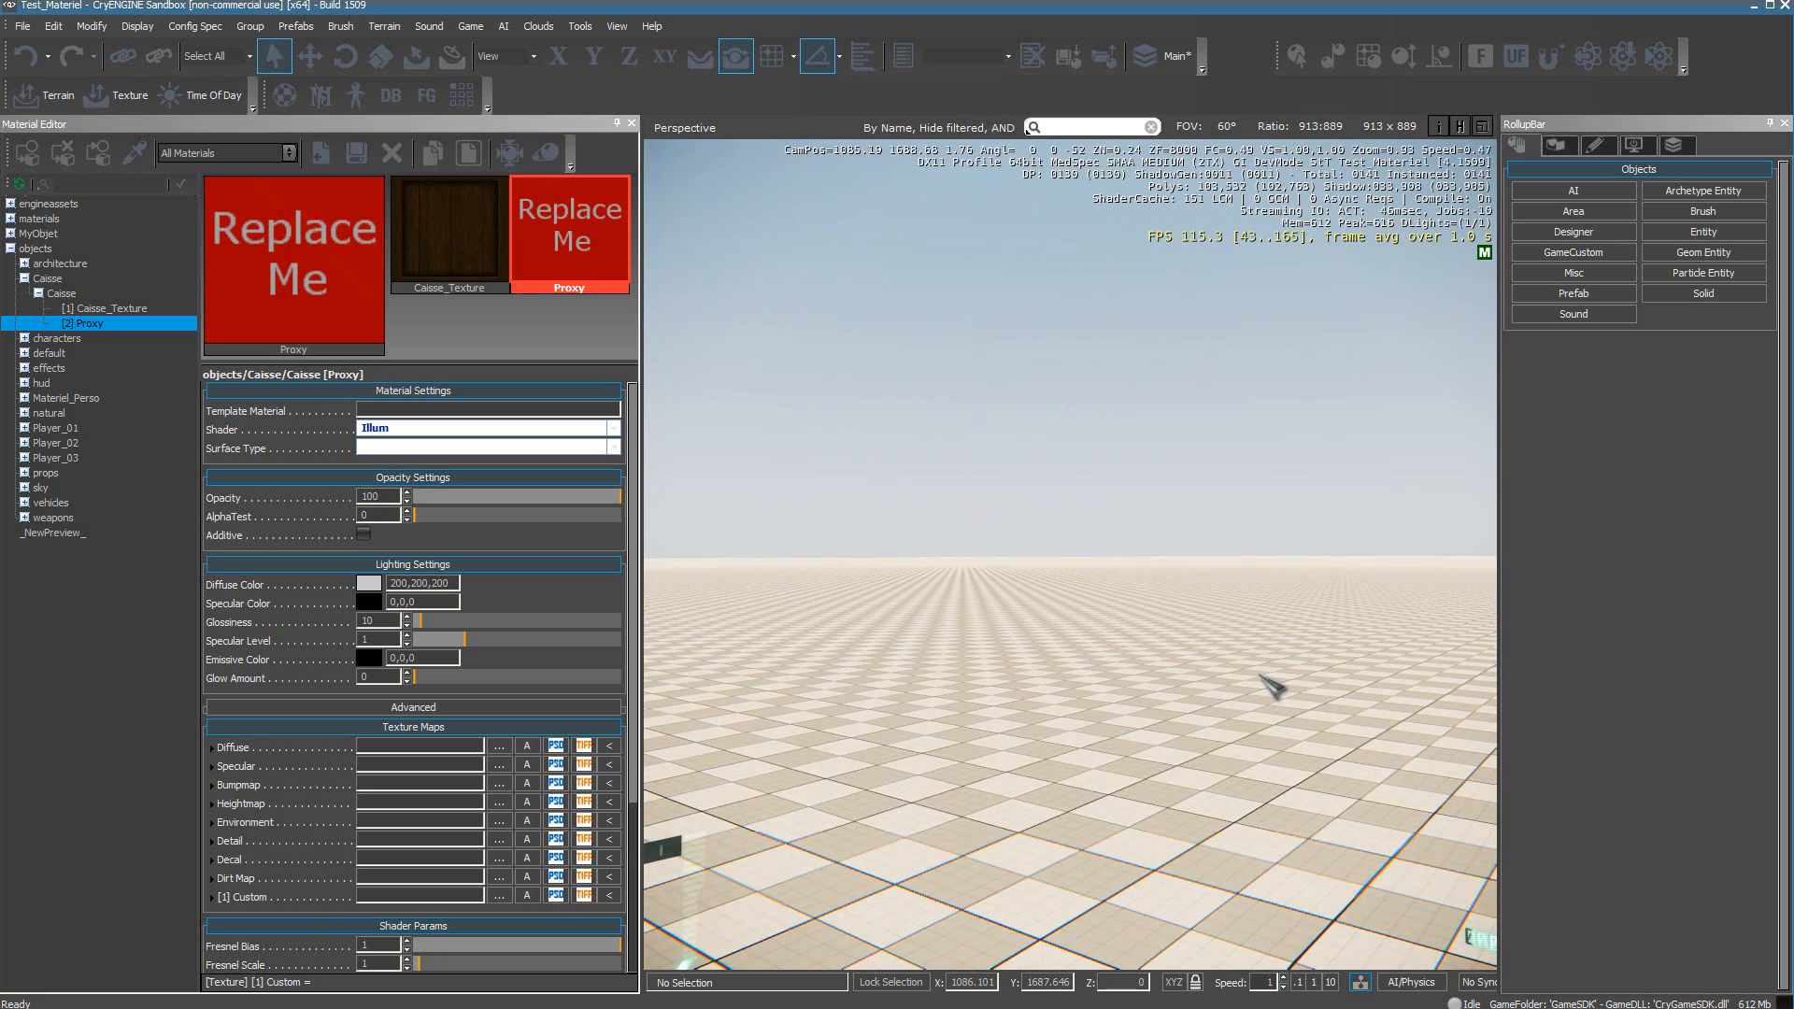
key("s")
key("s")
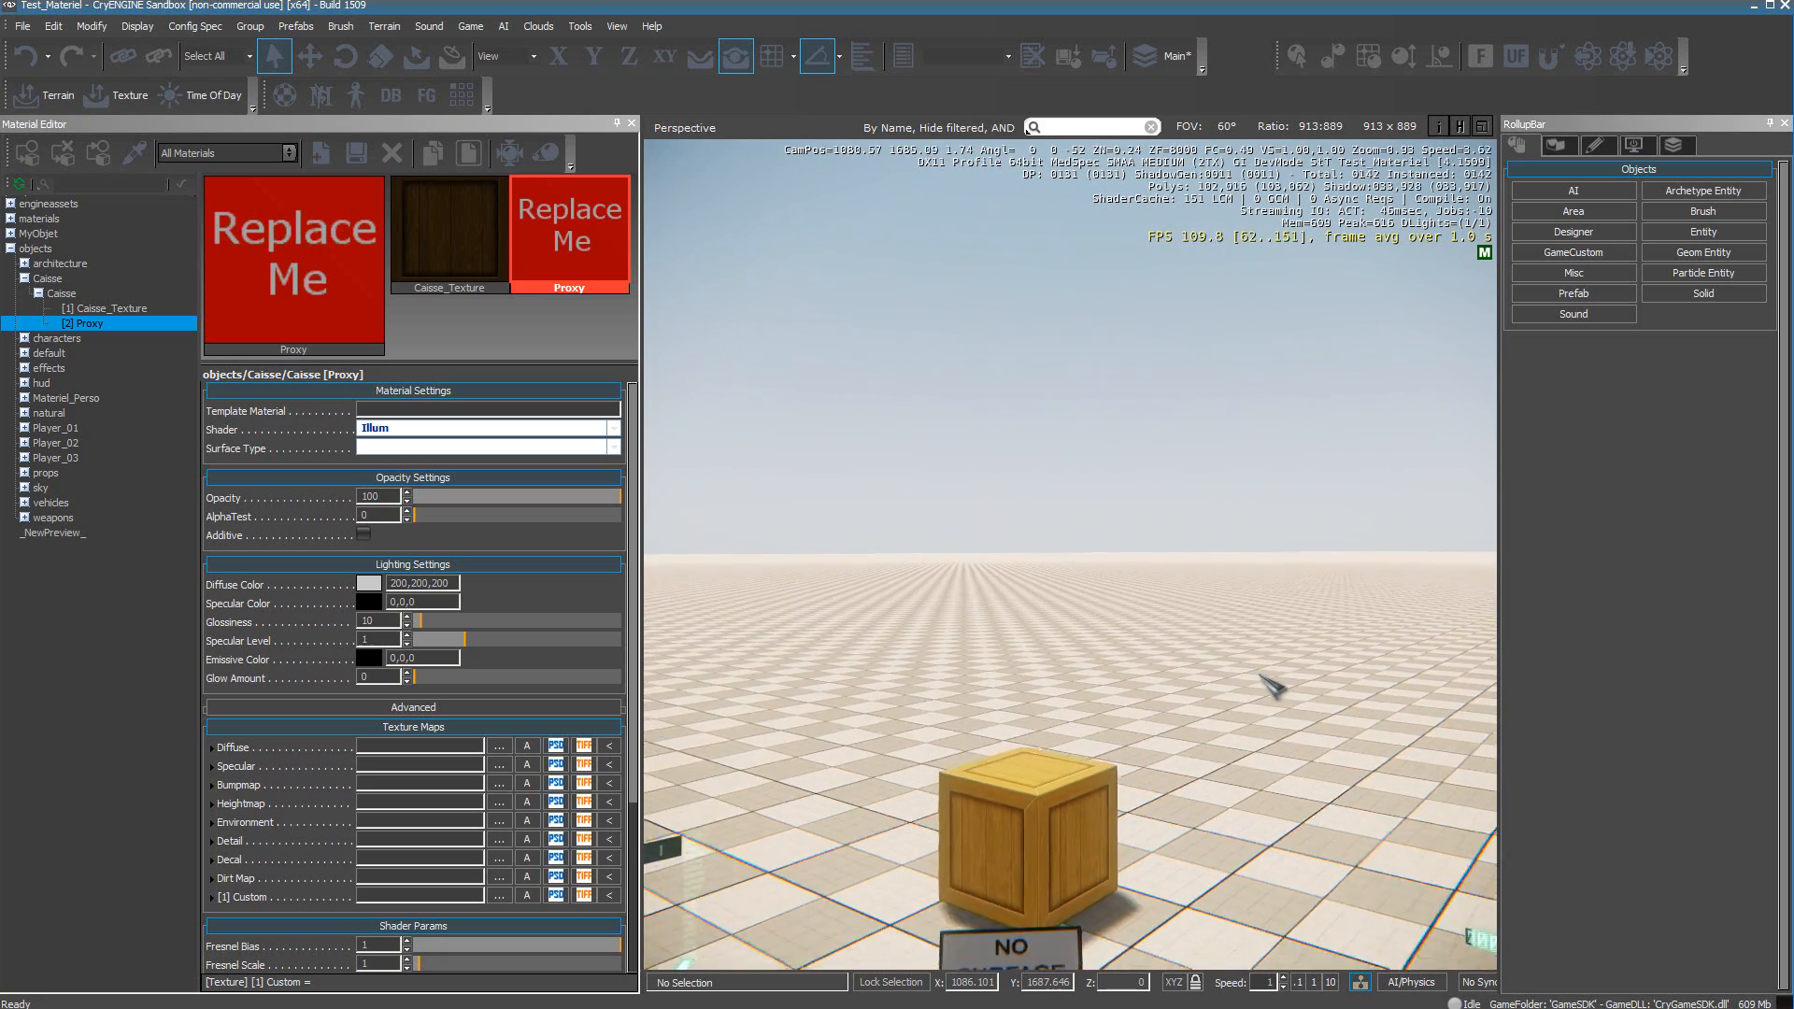